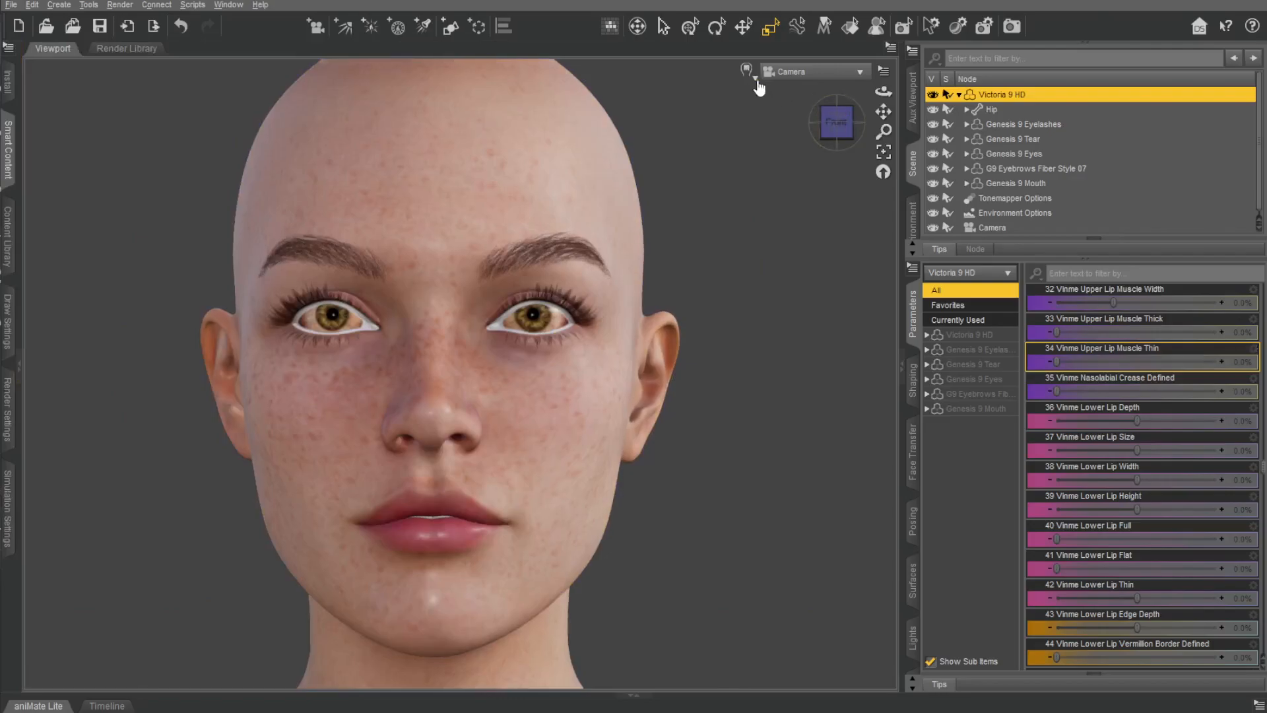
Switch the viewport to the photorealistic rendered preview and filter the Victoria 9 HD parameters by "Vinme".
left_click(730, 267)
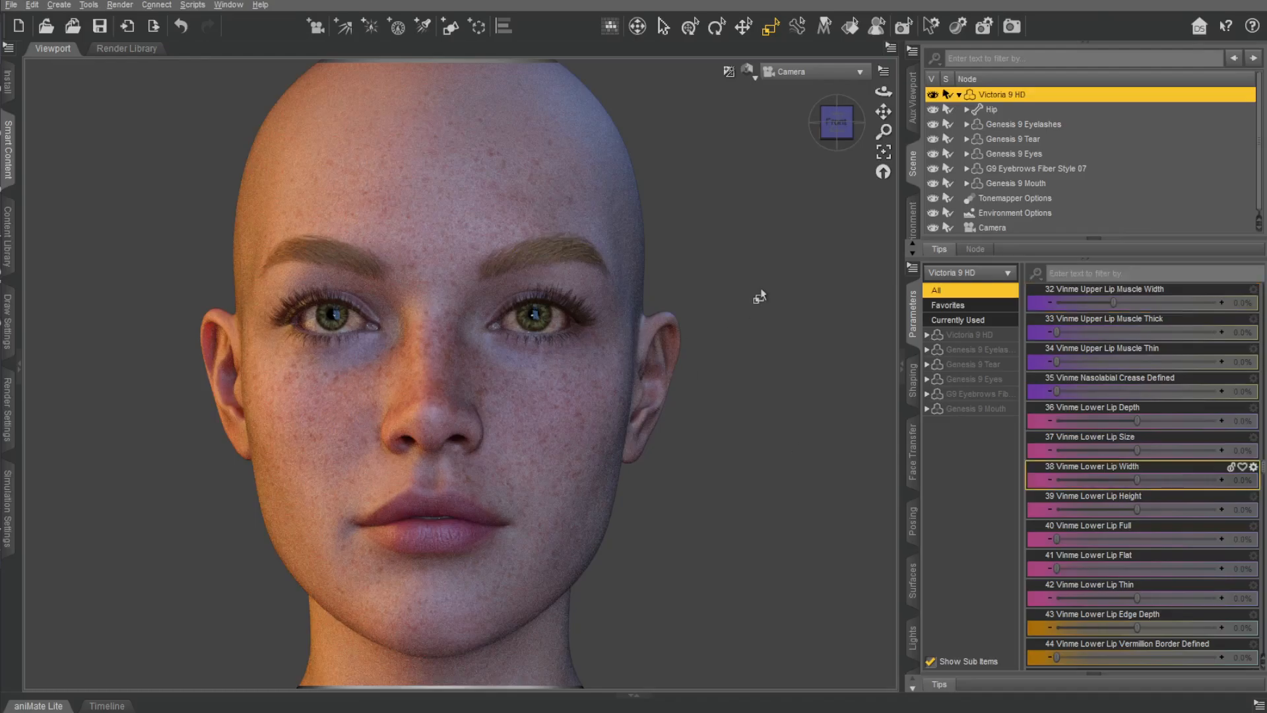
scroll(1148, 423, "up", 3)
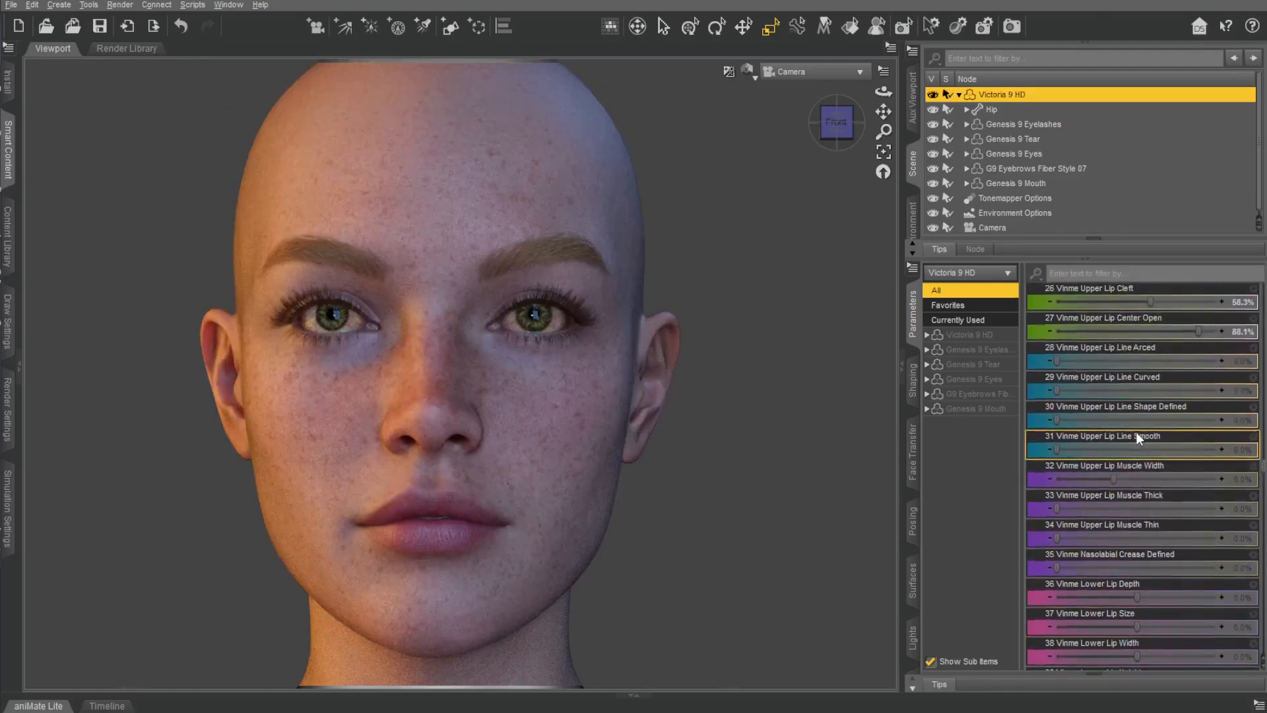
left_click(1083, 270)
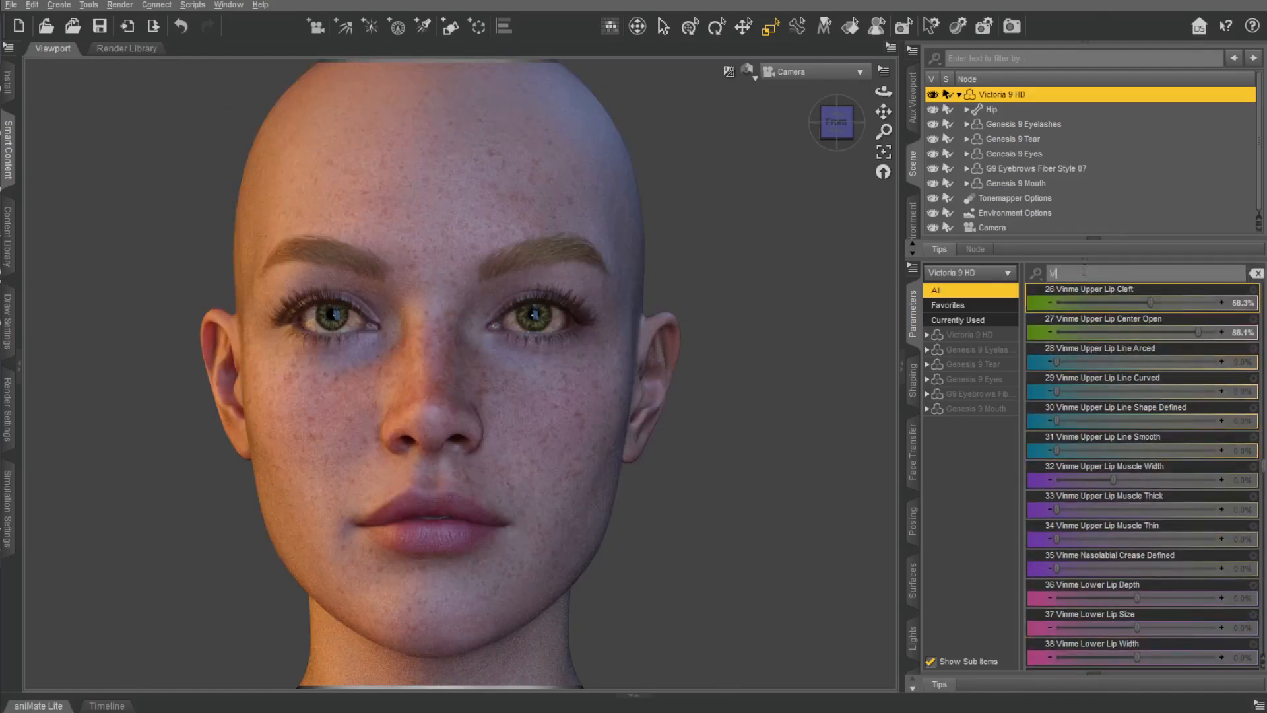
scroll(1178, 444, "down", 15)
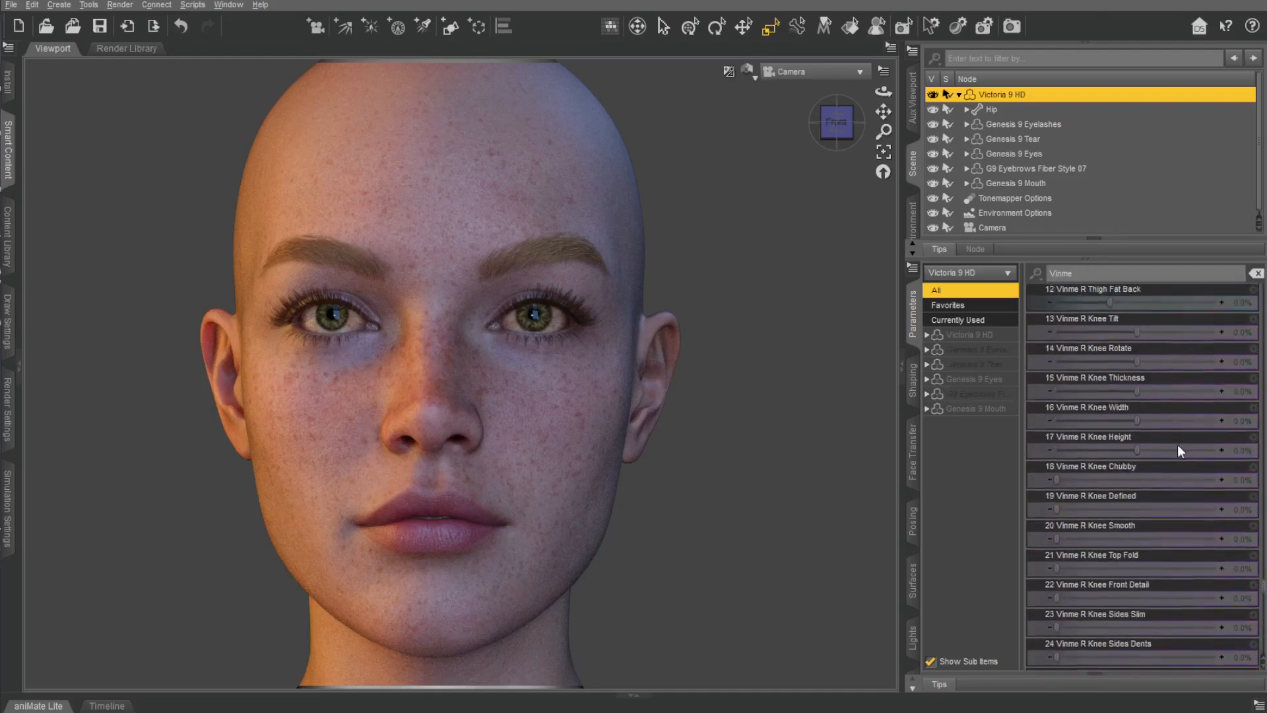
scroll(1148, 462, "up", 15)
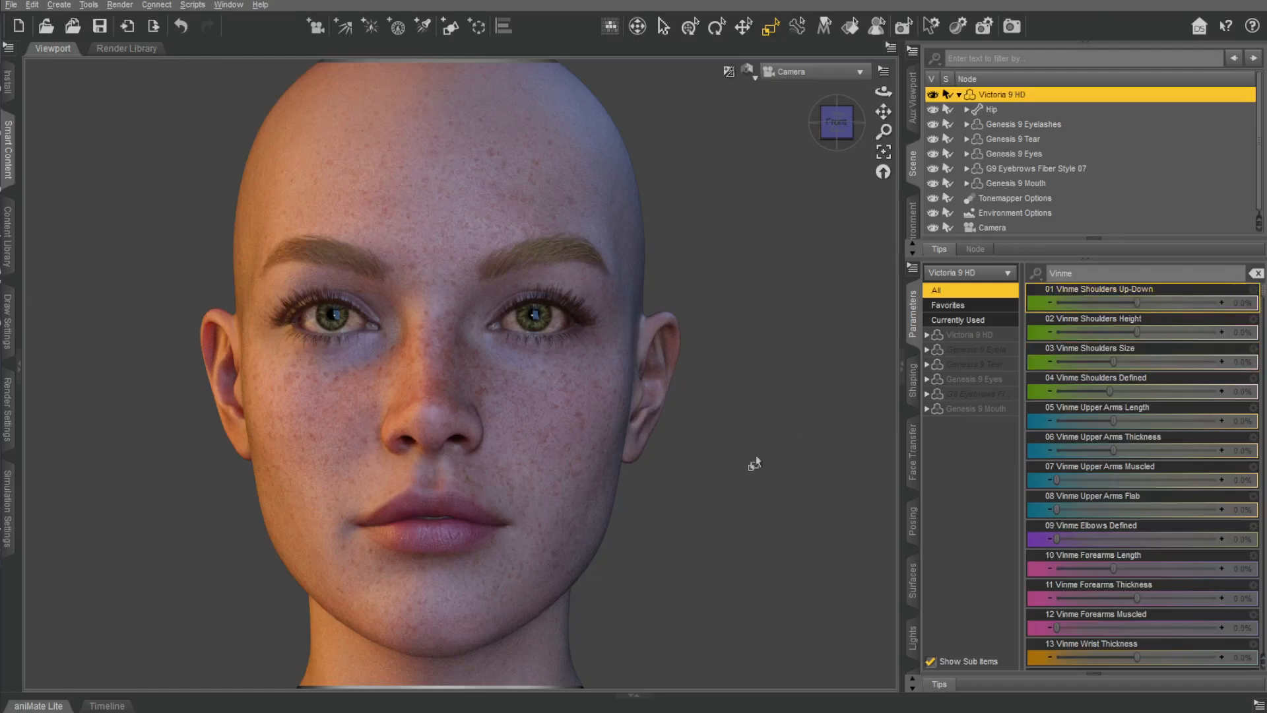
scroll(683, 491, "down", 5)
Find the Summer Bikini for Genesis 9 product in the installed content and load Summer Bikini All onto Victoria 9 HD.
left_click_drag(883, 111, 805, 225)
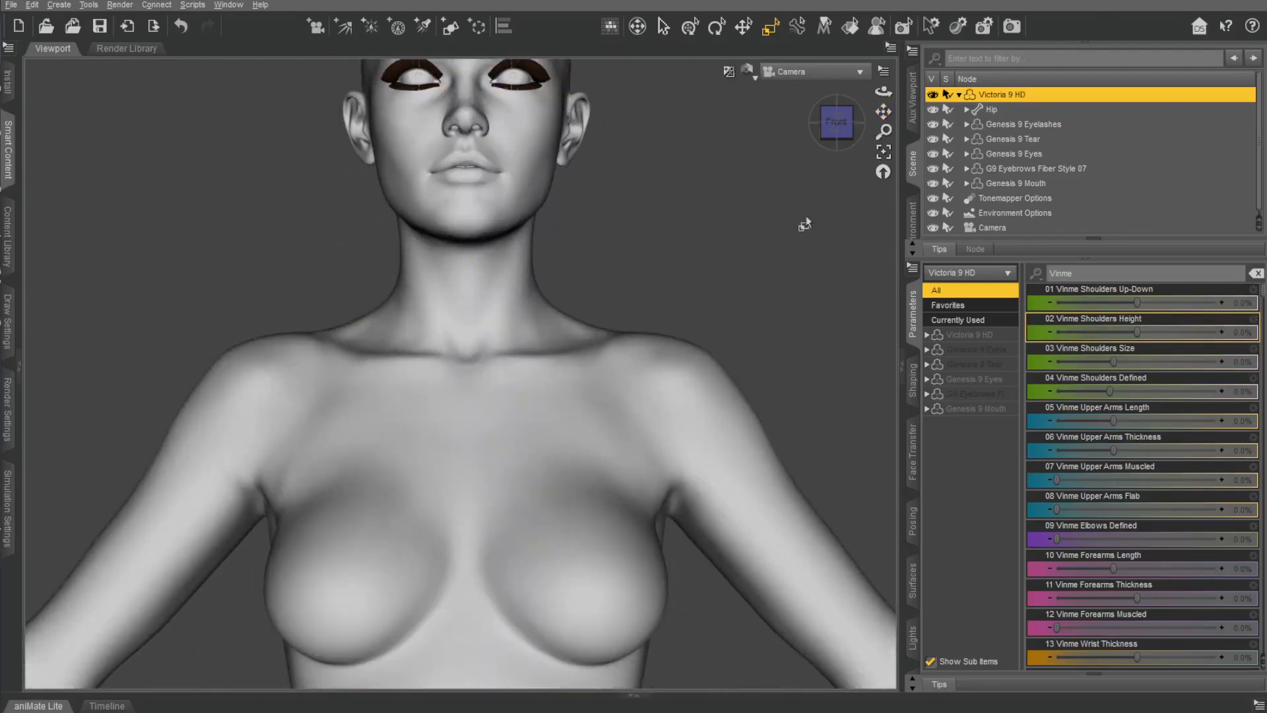
scroll(804, 226, "down", 5)
left_click(19, 373)
left_click(32, 67)
scroll(159, 363, "down", 10)
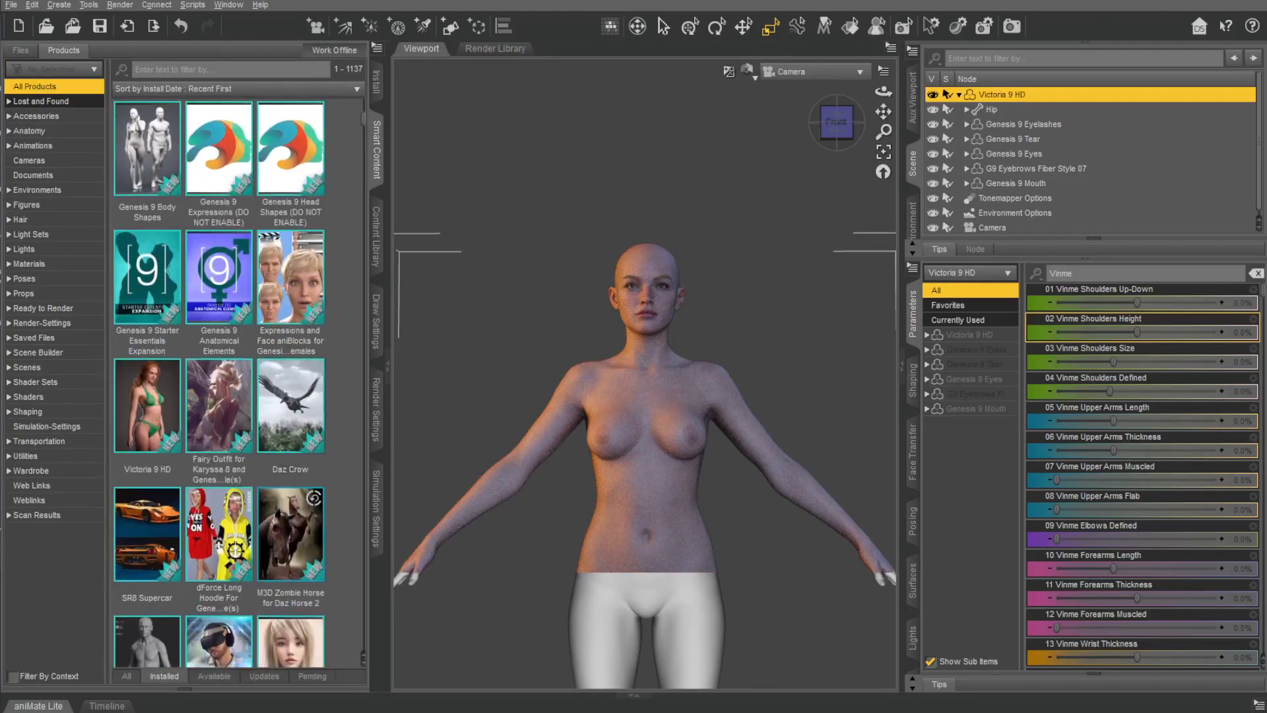
scroll(230, 372, "down", 5)
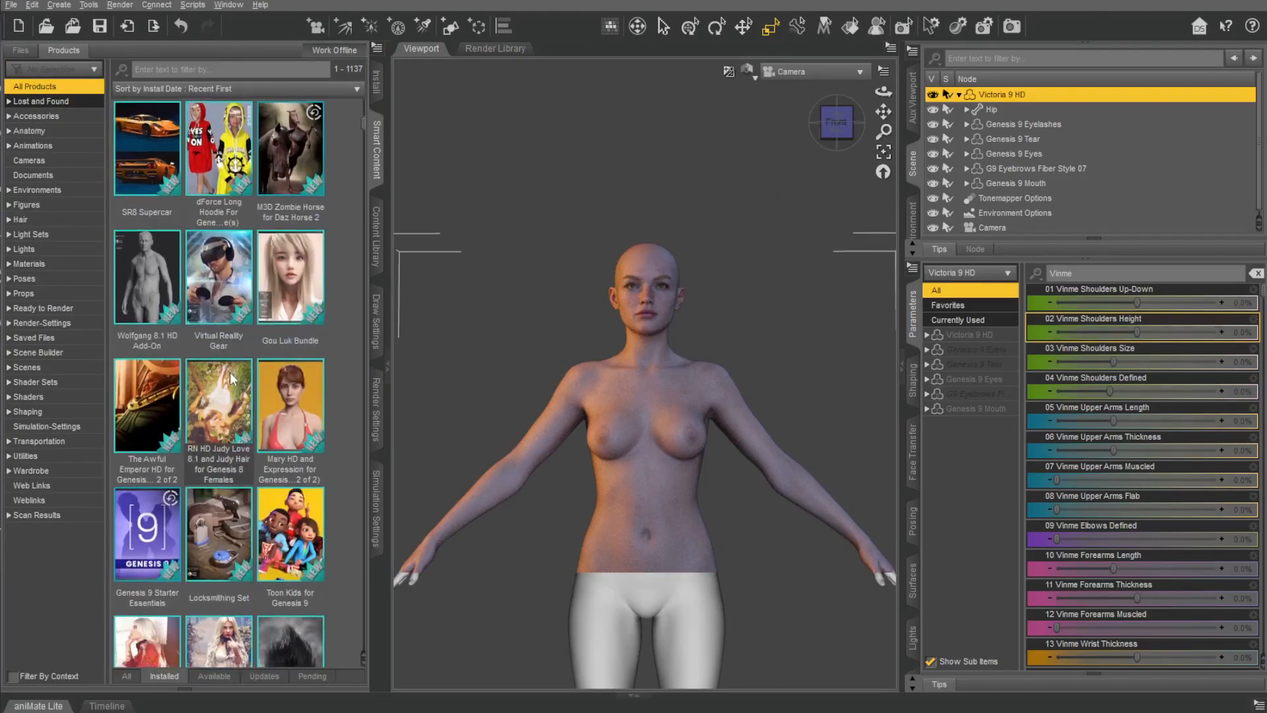
left_click(195, 519)
left_click(20, 216)
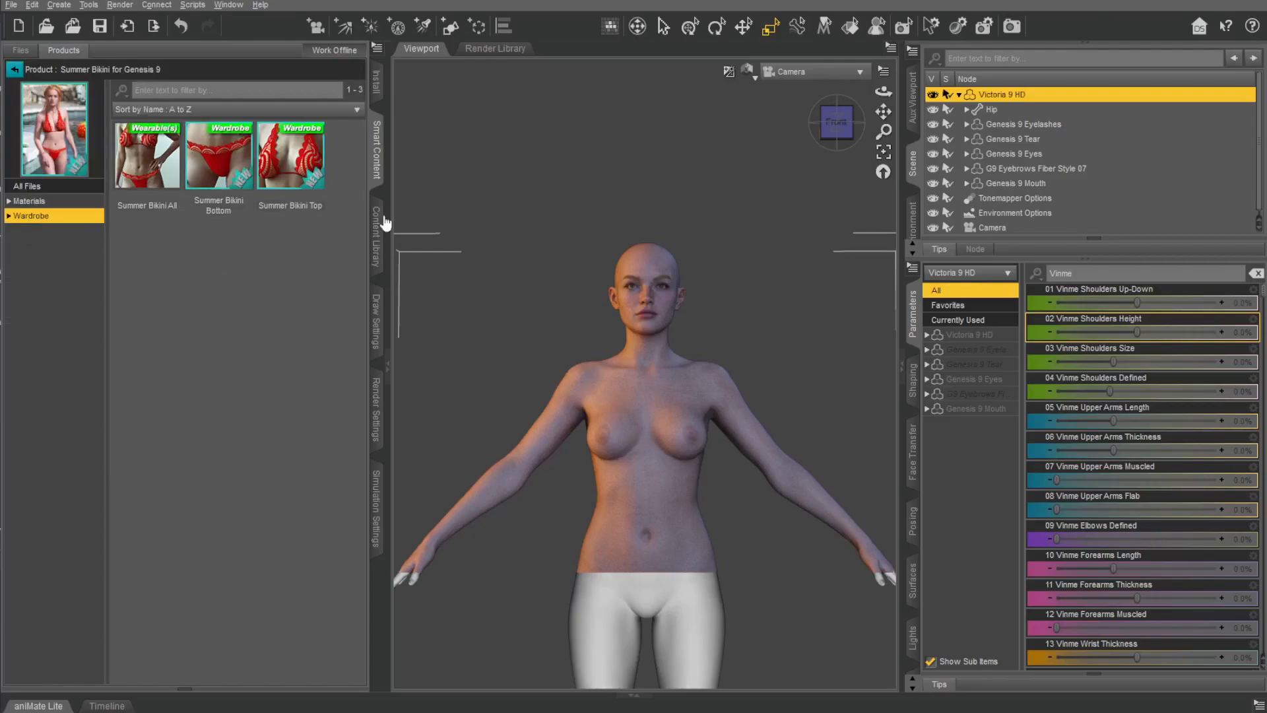
left_click(154, 166)
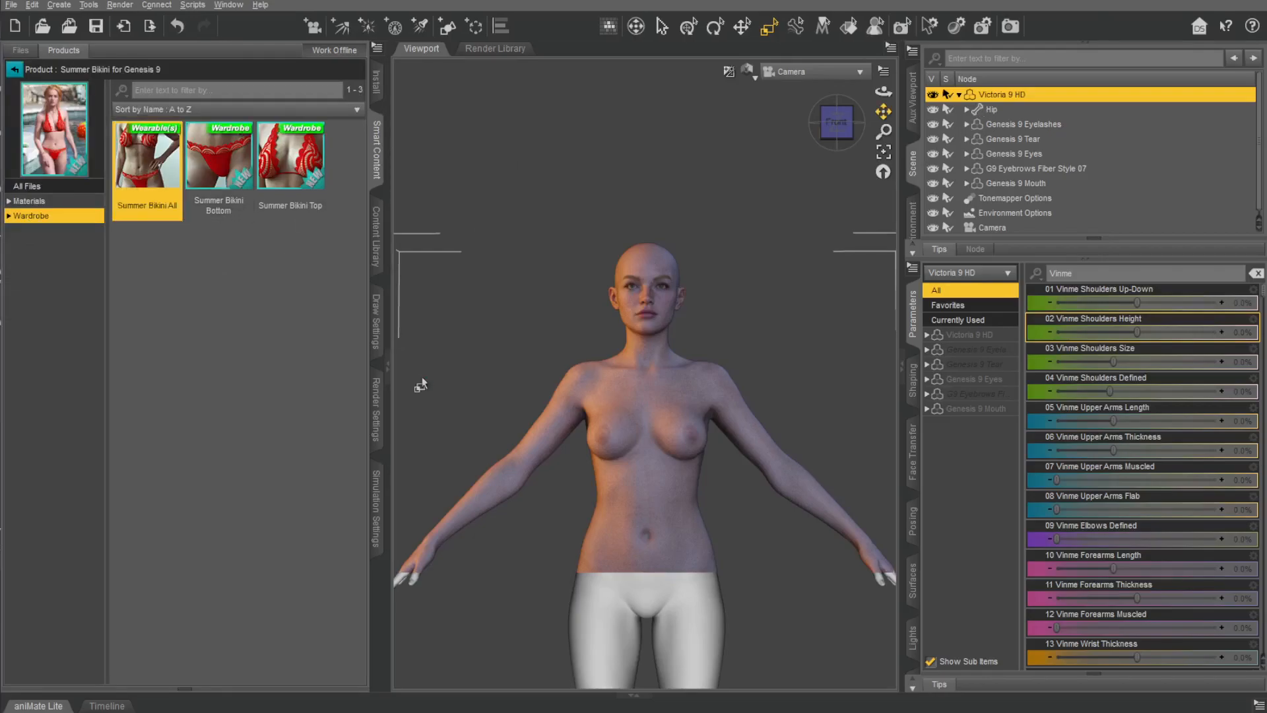
left_click_drag(421, 385, 419, 383)
left_click(388, 371)
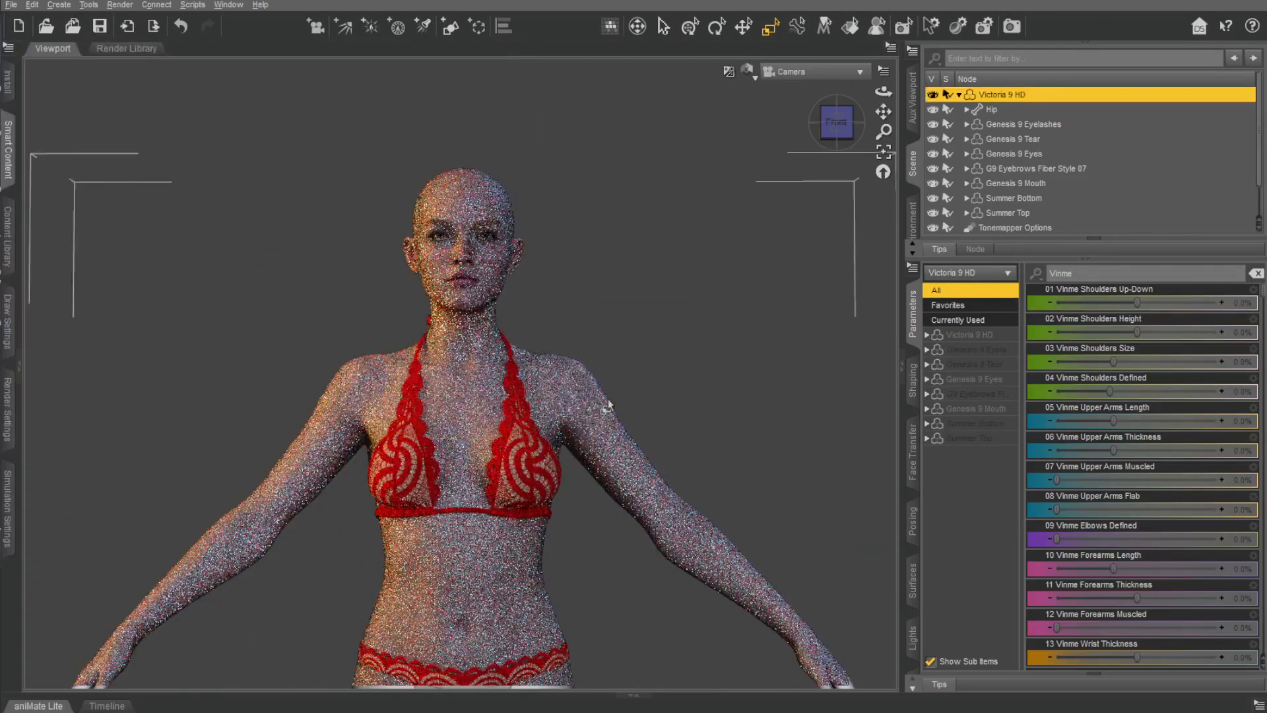
Switch the viewport to the faster non-rendered preview and set Vinme Shoulders Up-Down to -100%, Shoulders Height to -8.3% and Shoulders Size to 100%.
mouse_move(1147, 301)
left_mouse_down()
mouse_move(1228, 303)
mouse_move(1109, 303)
mouse_move(1194, 302)
left_mouse_up()
left_click(745, 70)
left_click(742, 226)
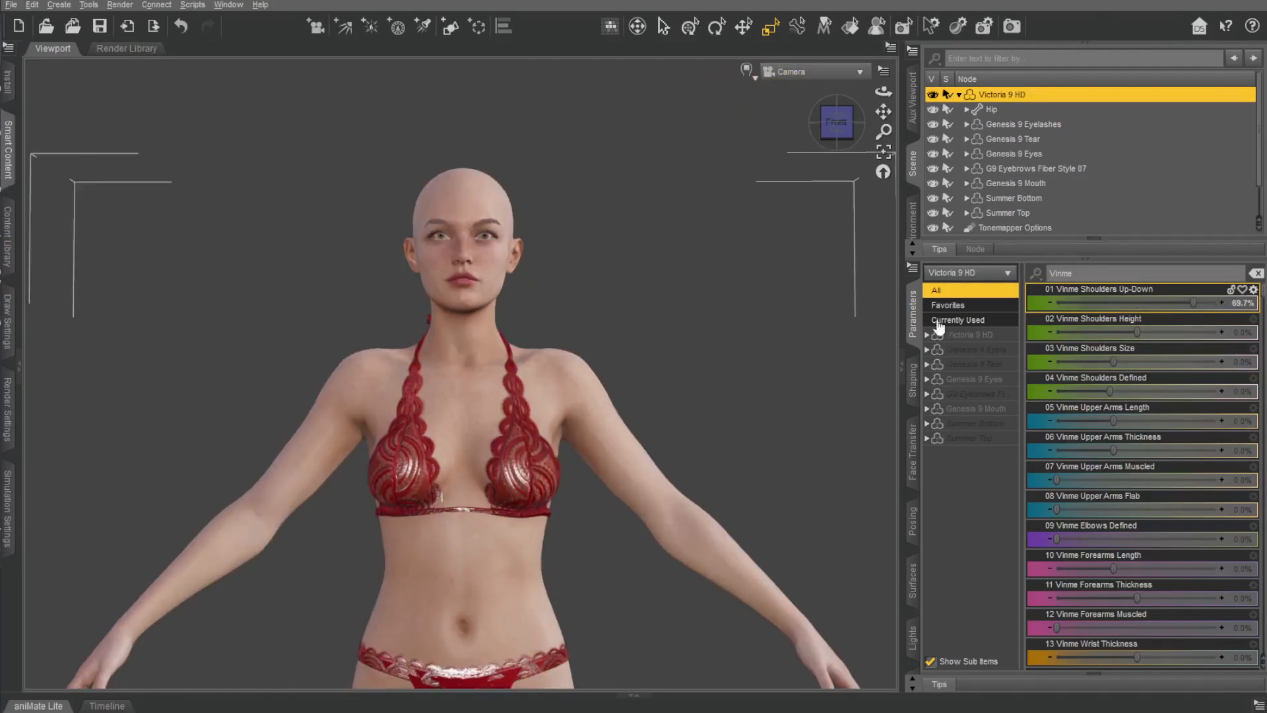
left_click_drag(1192, 301, 1050, 304)
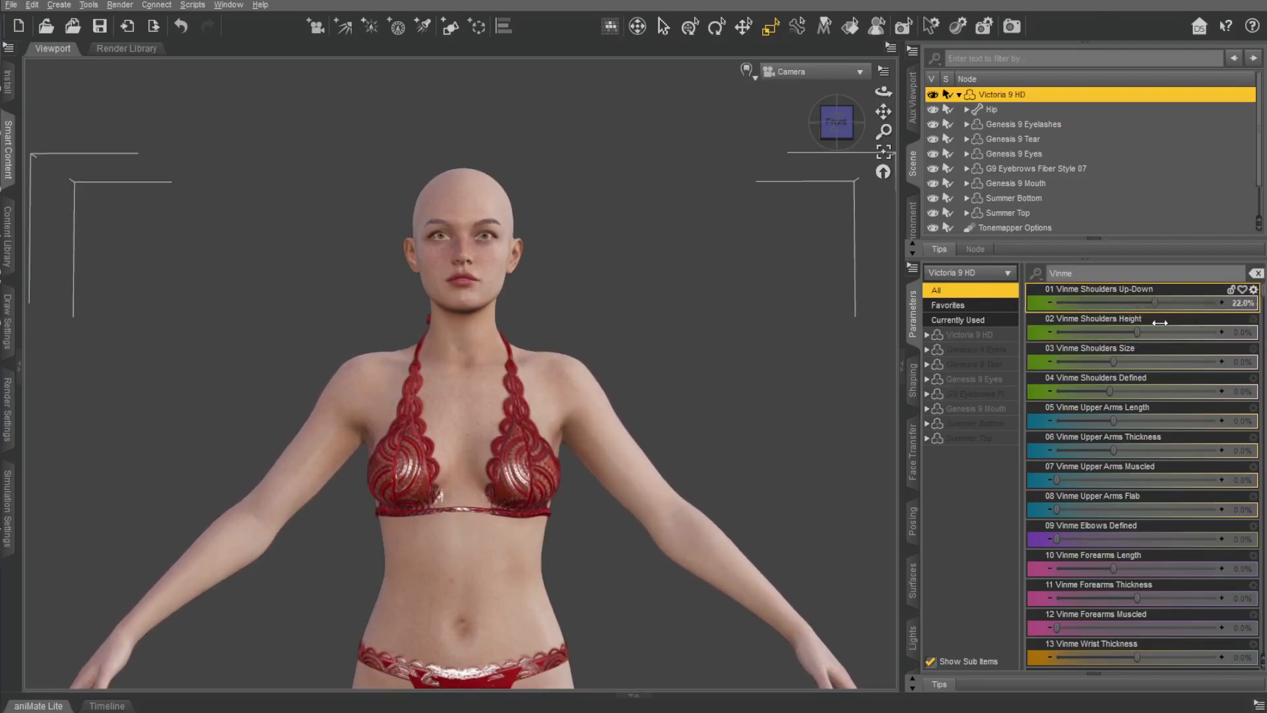
left_click_drag(1137, 332, 1219, 363)
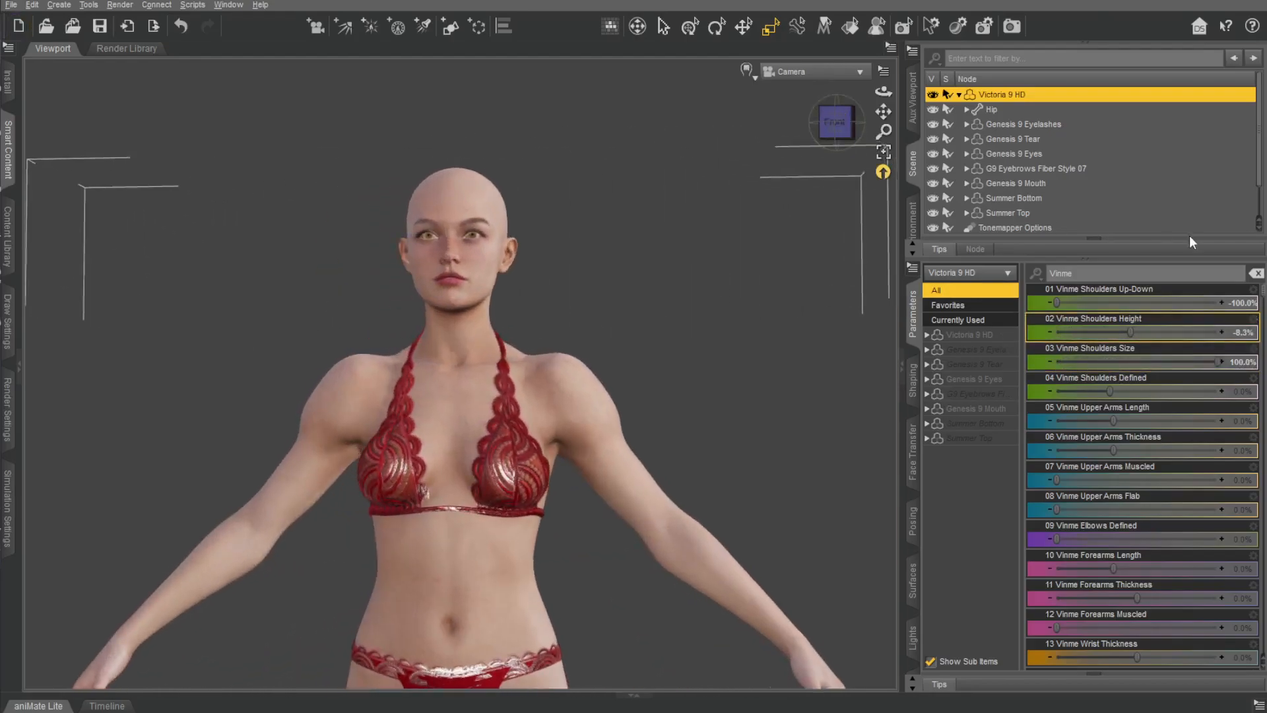
Clear the parameter filter and filter the list by "Vinme" again.
left_click(1257, 274)
scroll(1179, 372, "down", 5)
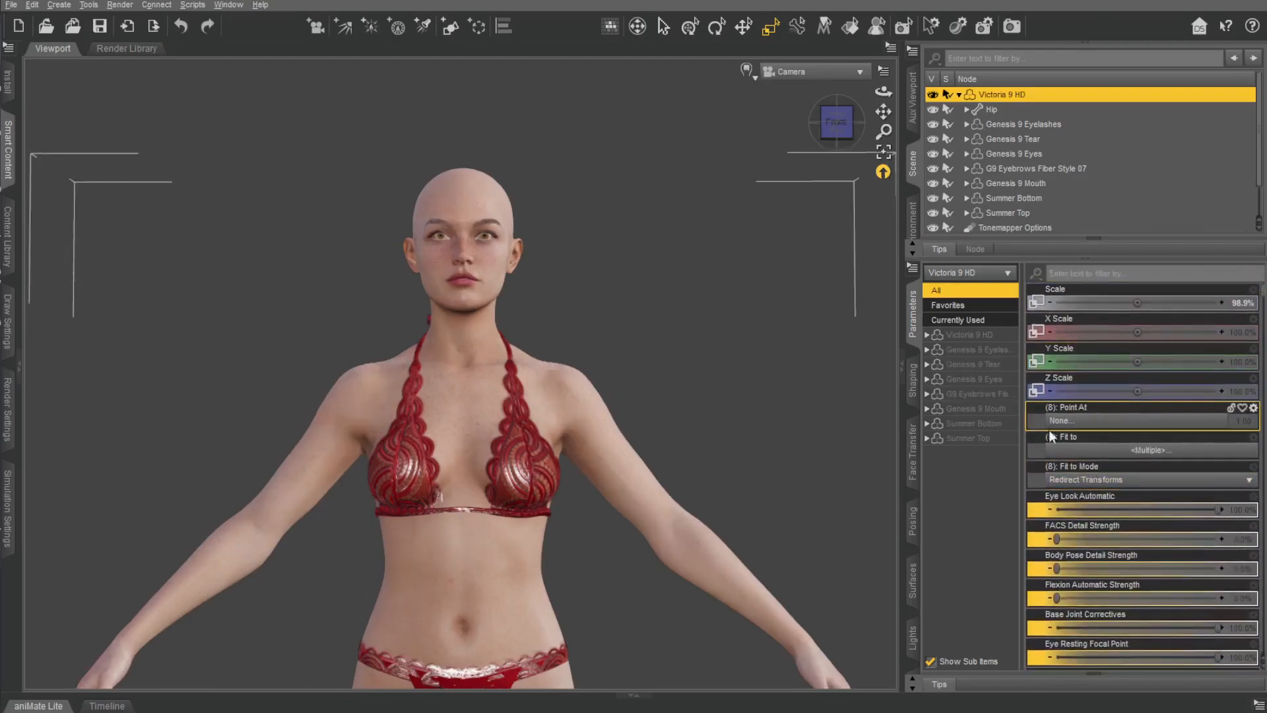
left_click(1088, 422)
left_click(1088, 450)
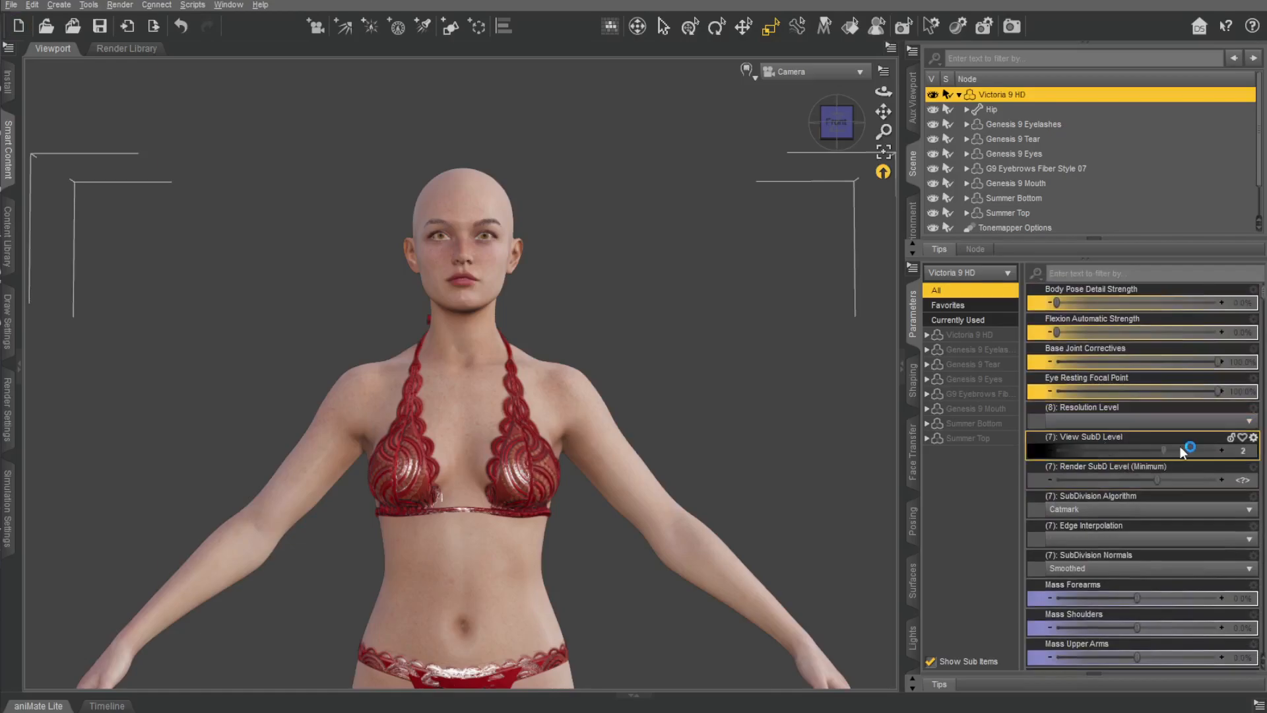
left_click(1096, 273)
type("Vime")
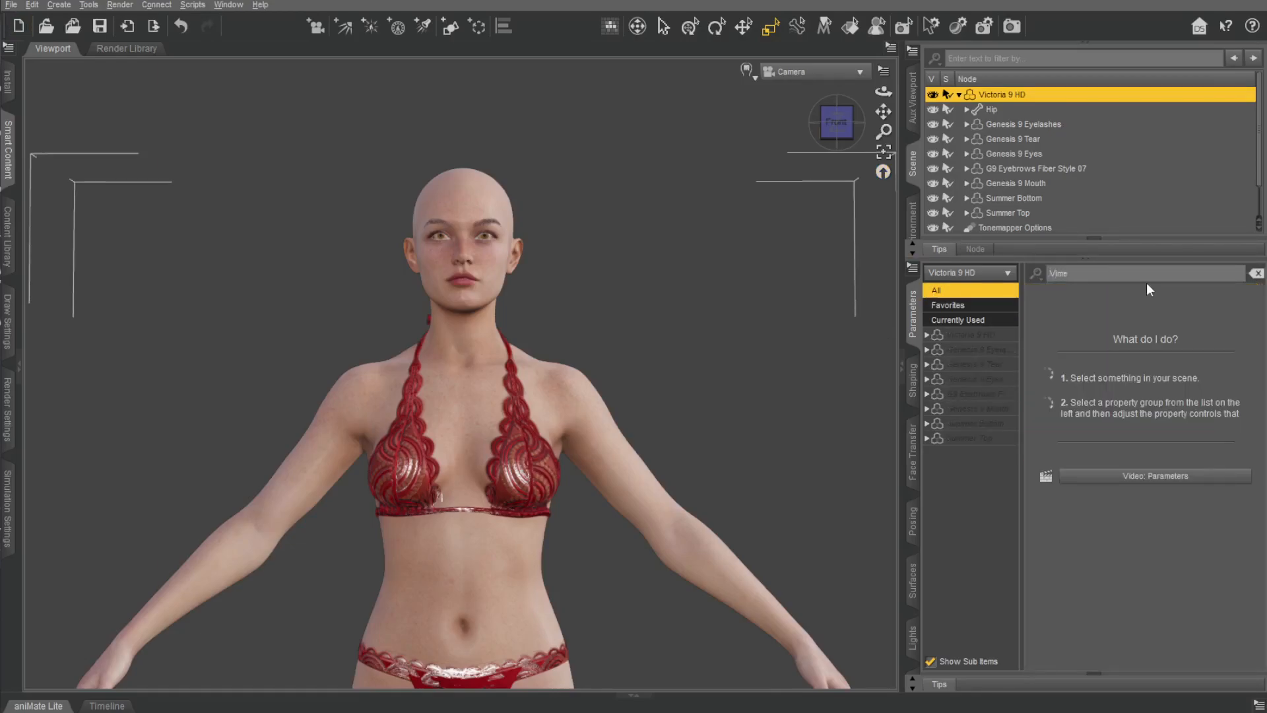
key("BackSpace")
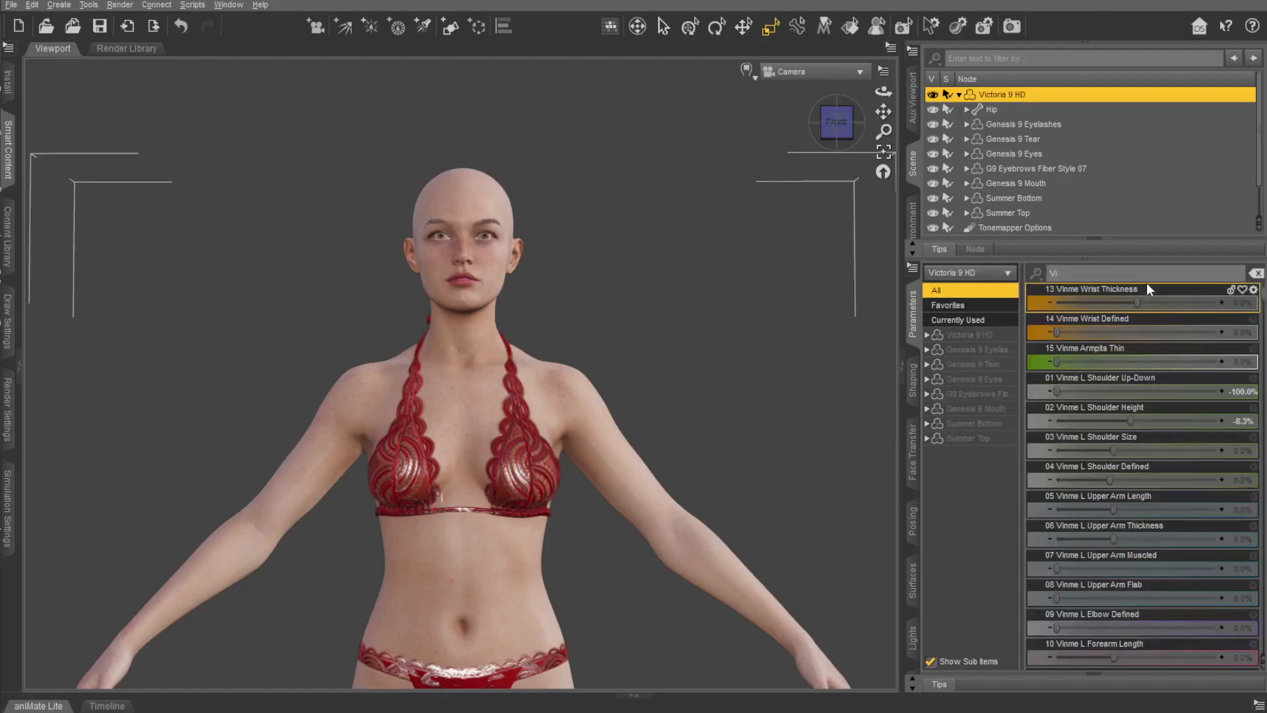
type("nme")
scroll(1157, 427, "up", 6)
scroll(717, 244, "up", 4)
scroll(718, 245, "down", 1)
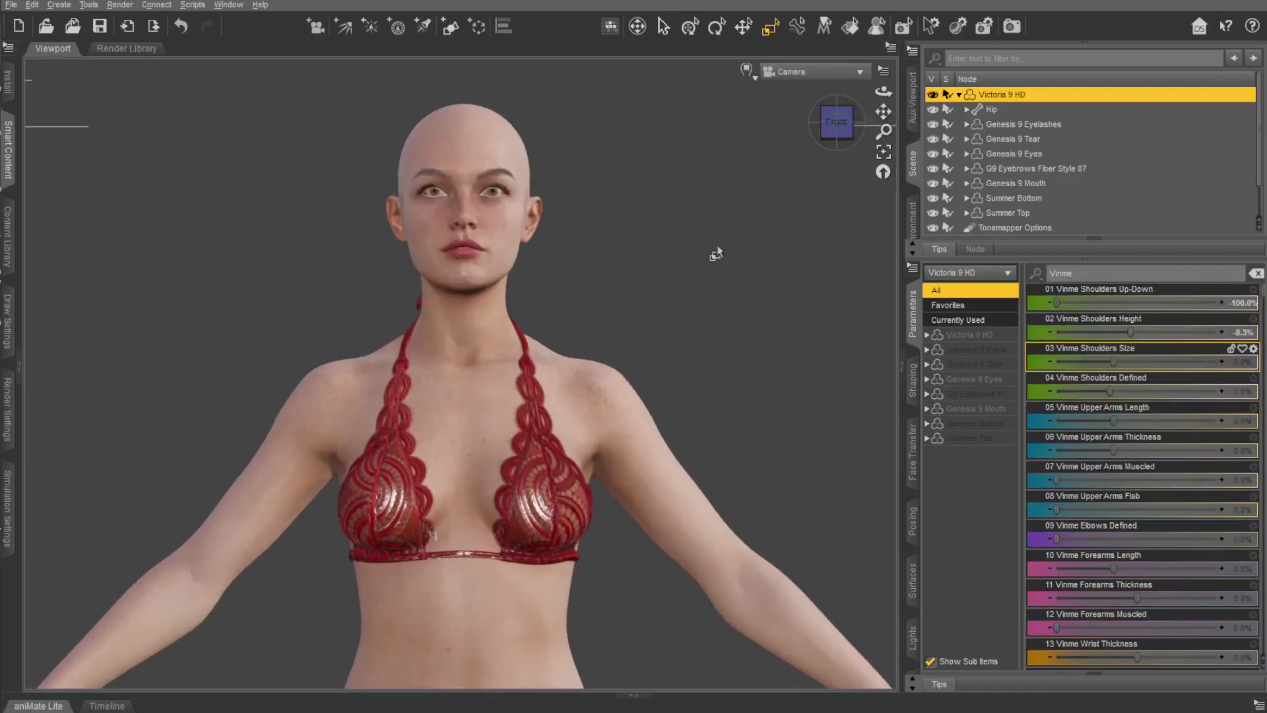
Try Vinme Shoulders Size at 37.4% and Shoulders Defined at 100%, undoing both changes.
left_click_drag(1114, 361, 1153, 364)
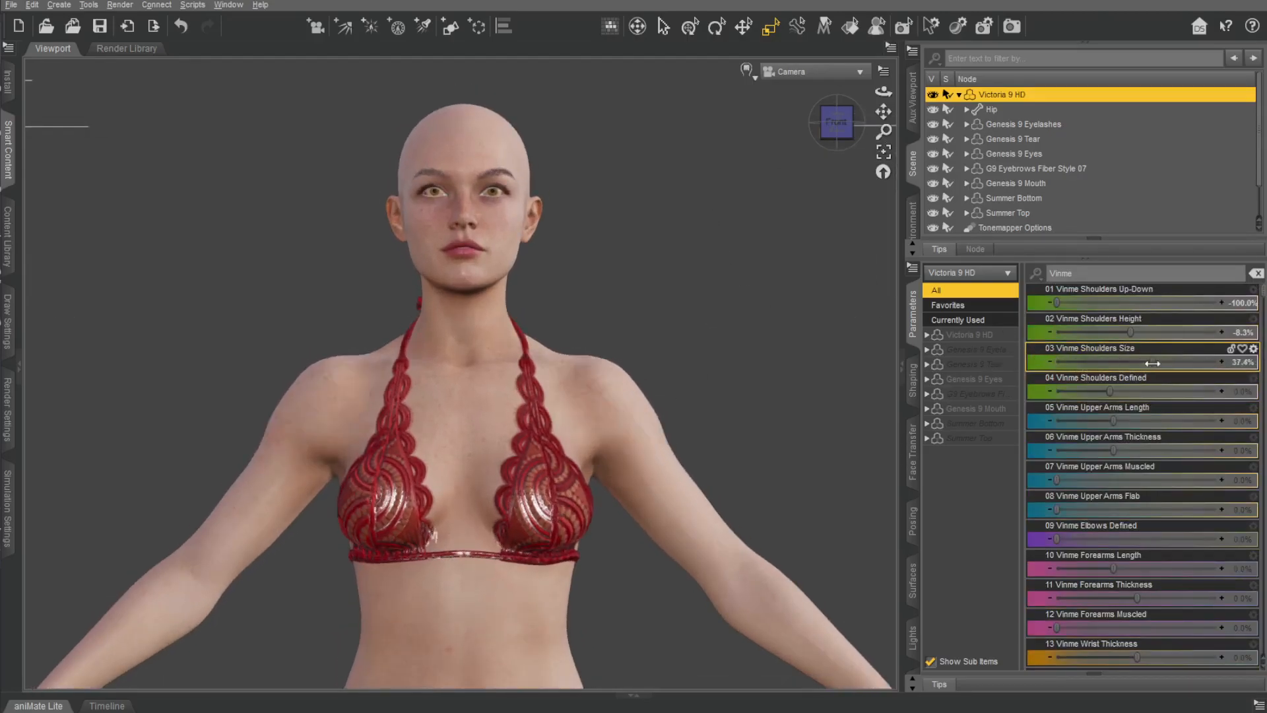
key("ctrl+z")
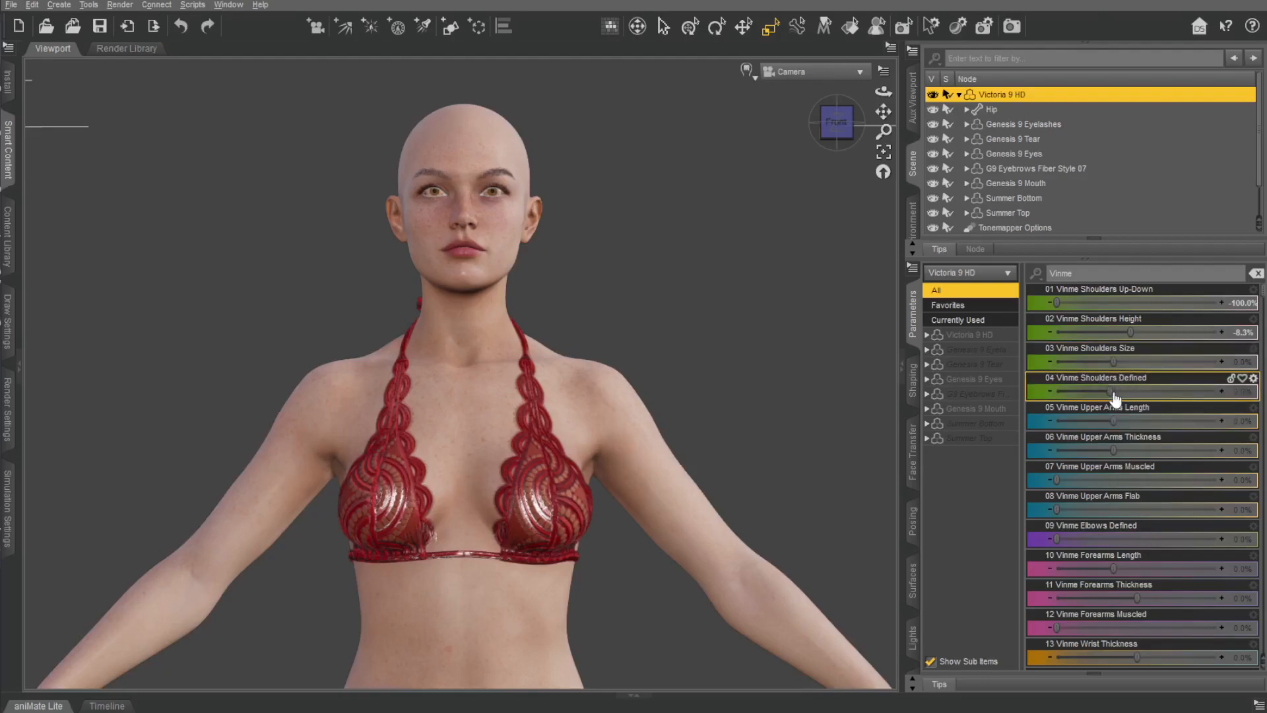
left_click_drag(833, 102, 745, 105)
key("ctrl+z")
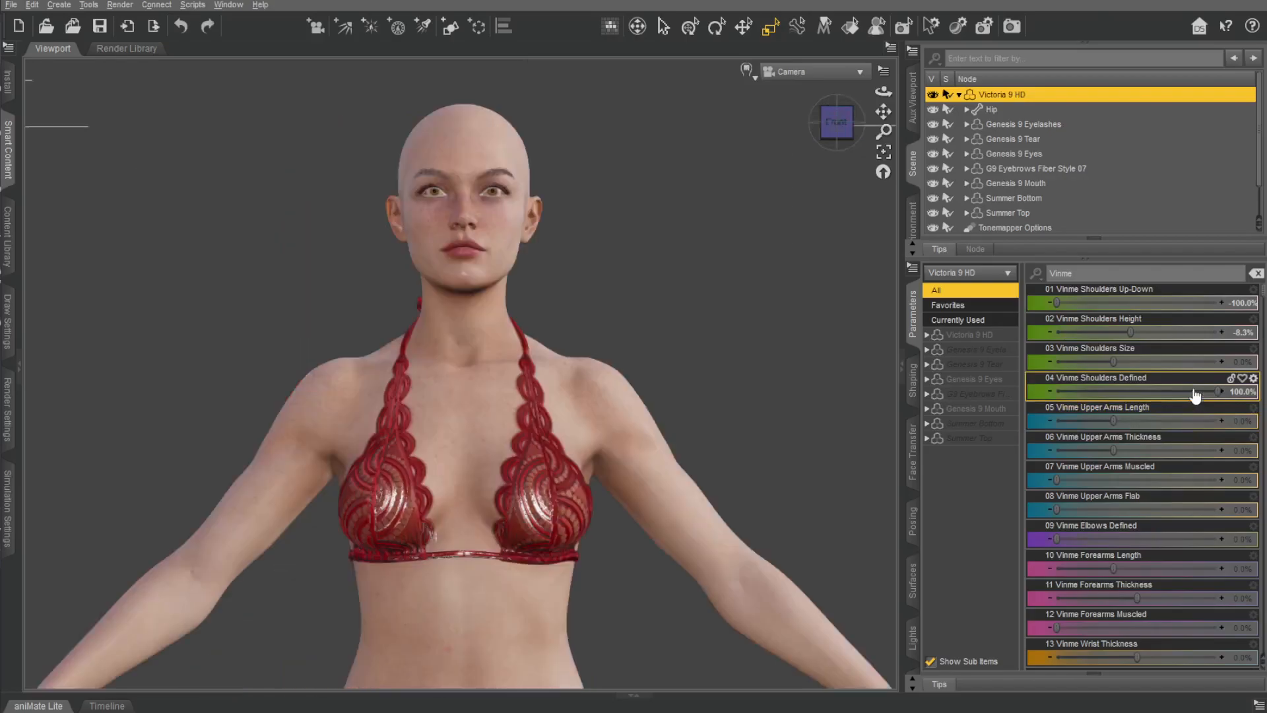
left_click(1204, 394, "alt")
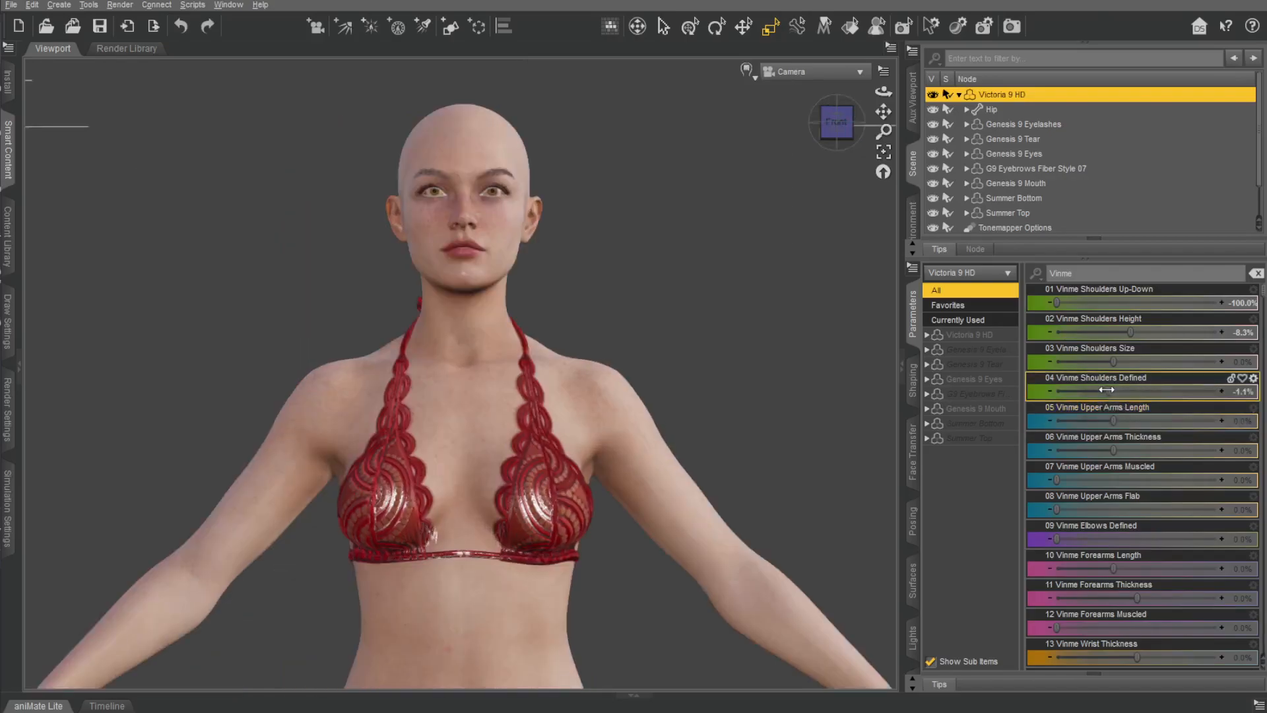
left_click_drag(837, 122, 746, 125)
key("ctrl+z")
key("ctrl+z")
Try Vinme Upper Arms Length at 100% and Upper Arms Thickness at -55%, undoing both changes.
left_click_drag(1125, 421, 1227, 422)
scroll(652, 455, "down", 7)
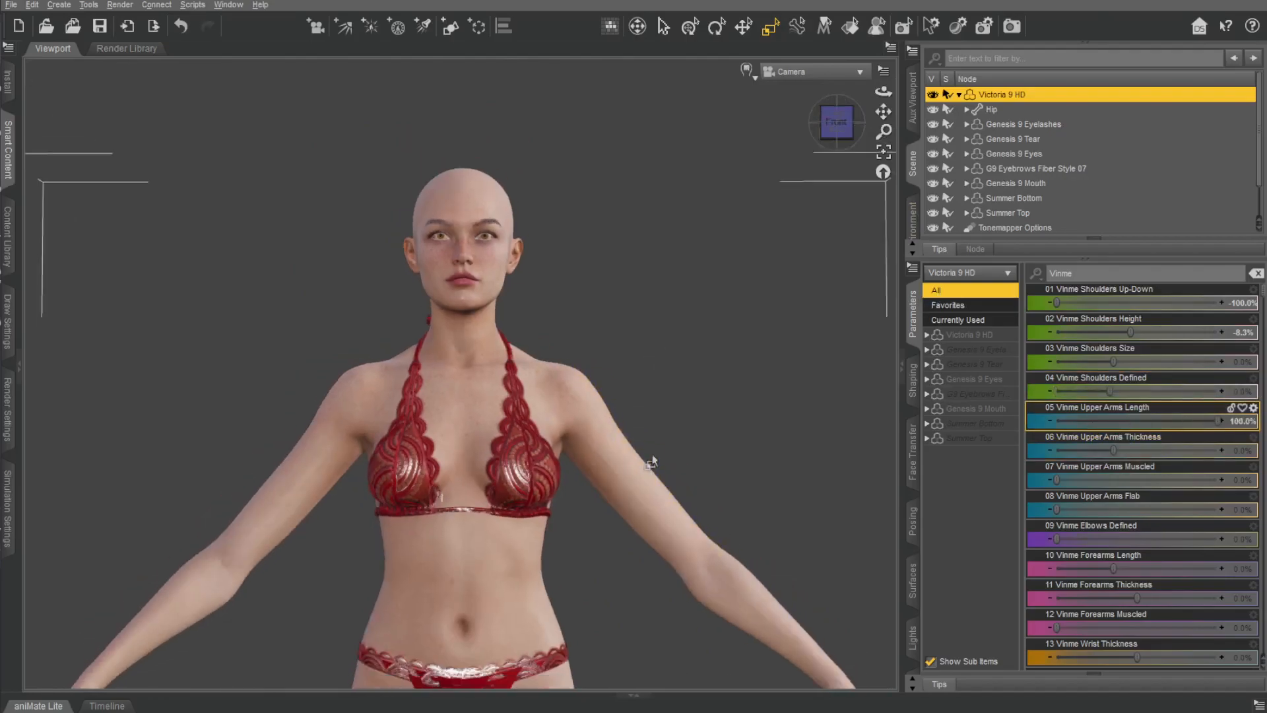
key("ctrl+z")
left_click_drag(1115, 450, 1090, 440)
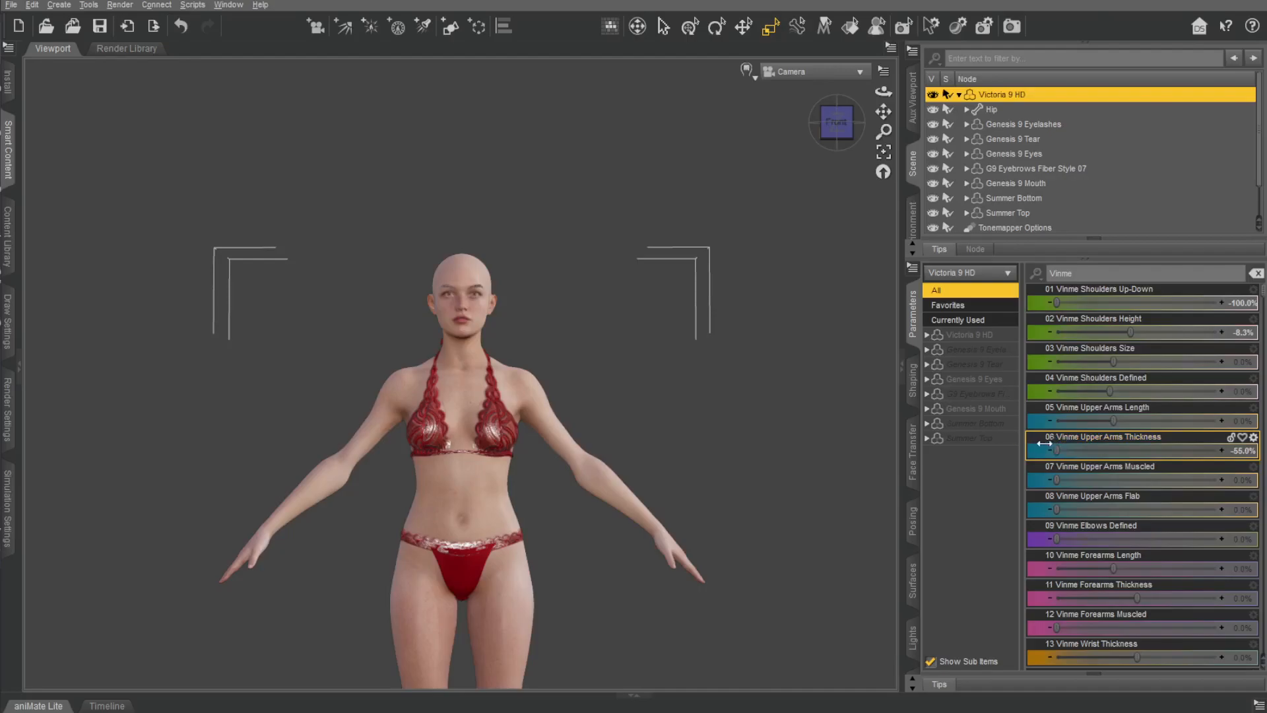
key("ctrl+z")
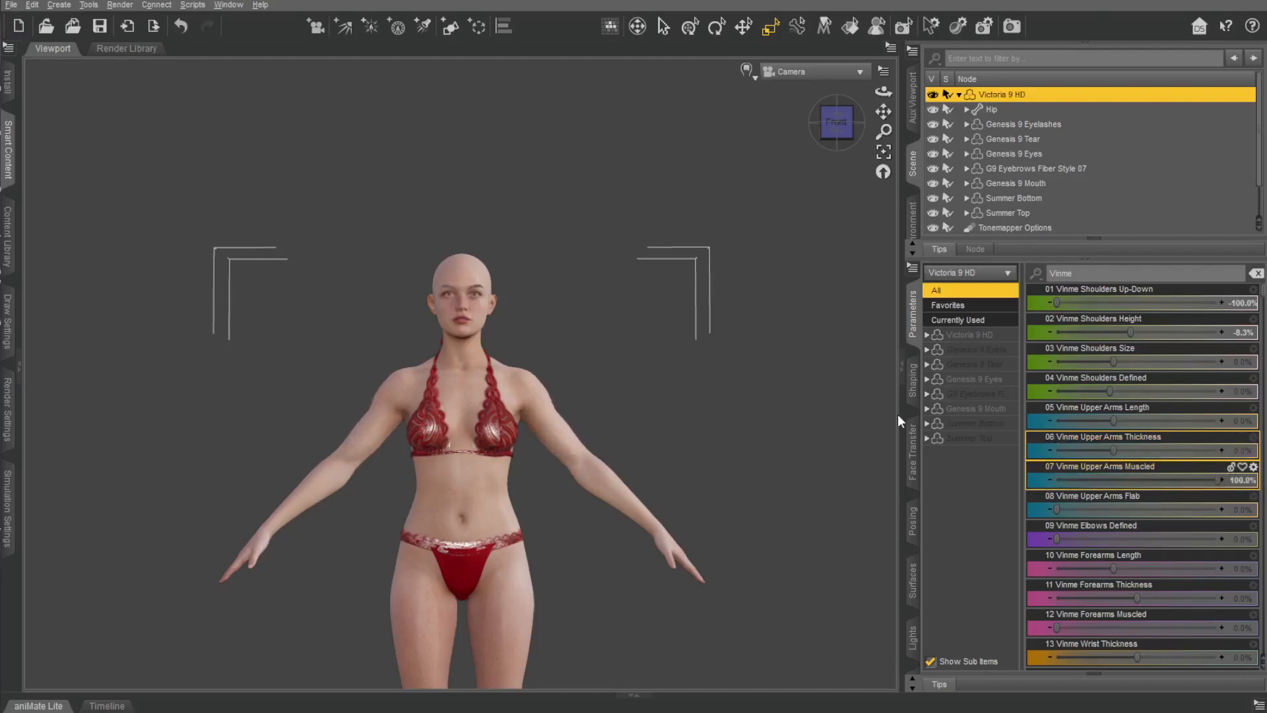
Try Vinme Upper Arms Muscled at 100%, inspect the arms, and undo the change.
scroll(867, 435, "up", 5)
mouse_move(833, 130)
left_mouse_down()
mouse_move(745, 132)
mouse_move(840, 131)
left_mouse_up()
key("ctrl+z")
key("ctrl+z")
key("ctrl+z")
key("ctrl+z")
key("ctrl+z")
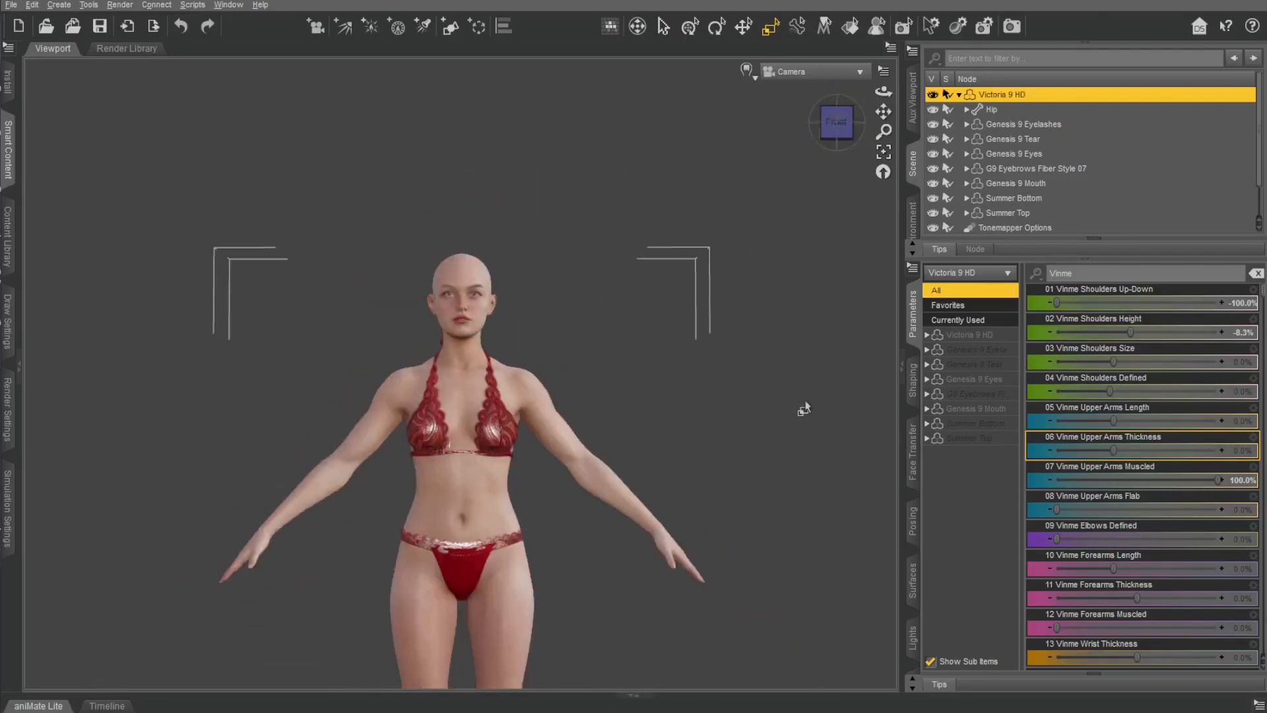
Try Vinme Upper Arms Flab at its maximum, inspect the arms from behind, and undo the change.
scroll(826, 418, "up", 3)
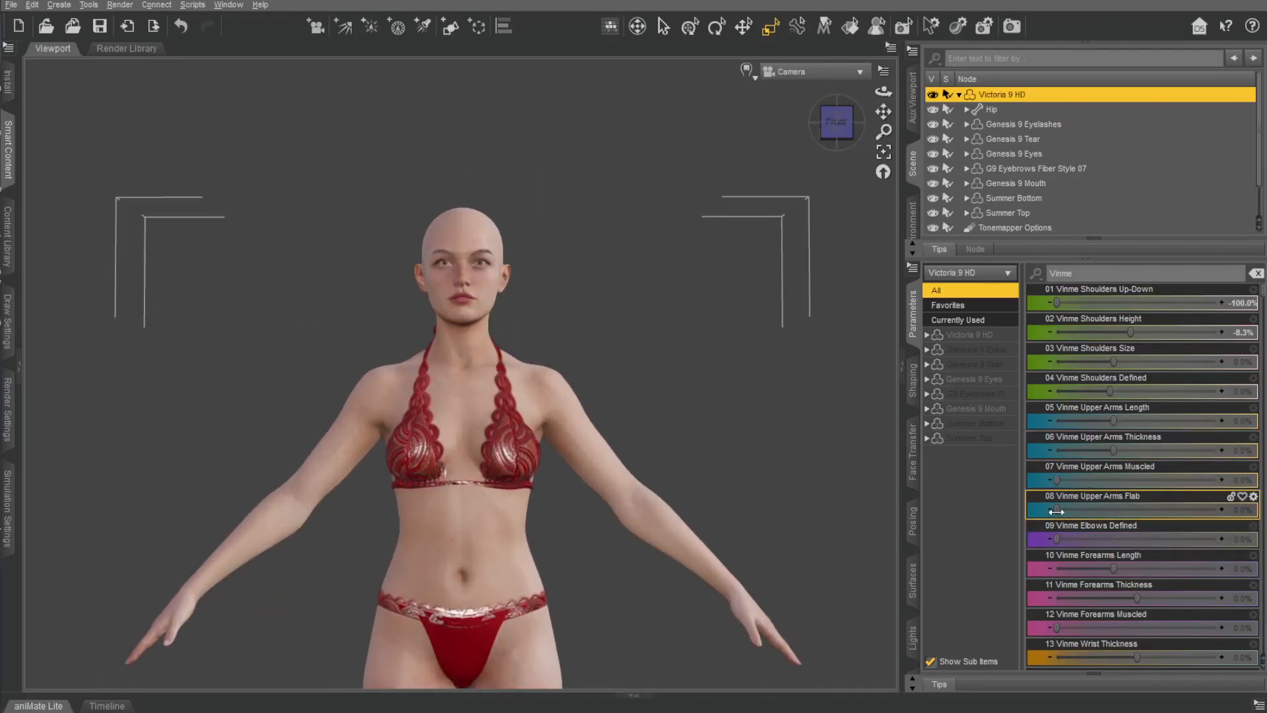
left_click_drag(1056, 511, 1218, 509)
left_click_drag(837, 122, 752, 116)
key("ctrl+z")
key("ctrl+z")
scroll(622, 278, "up", 4)
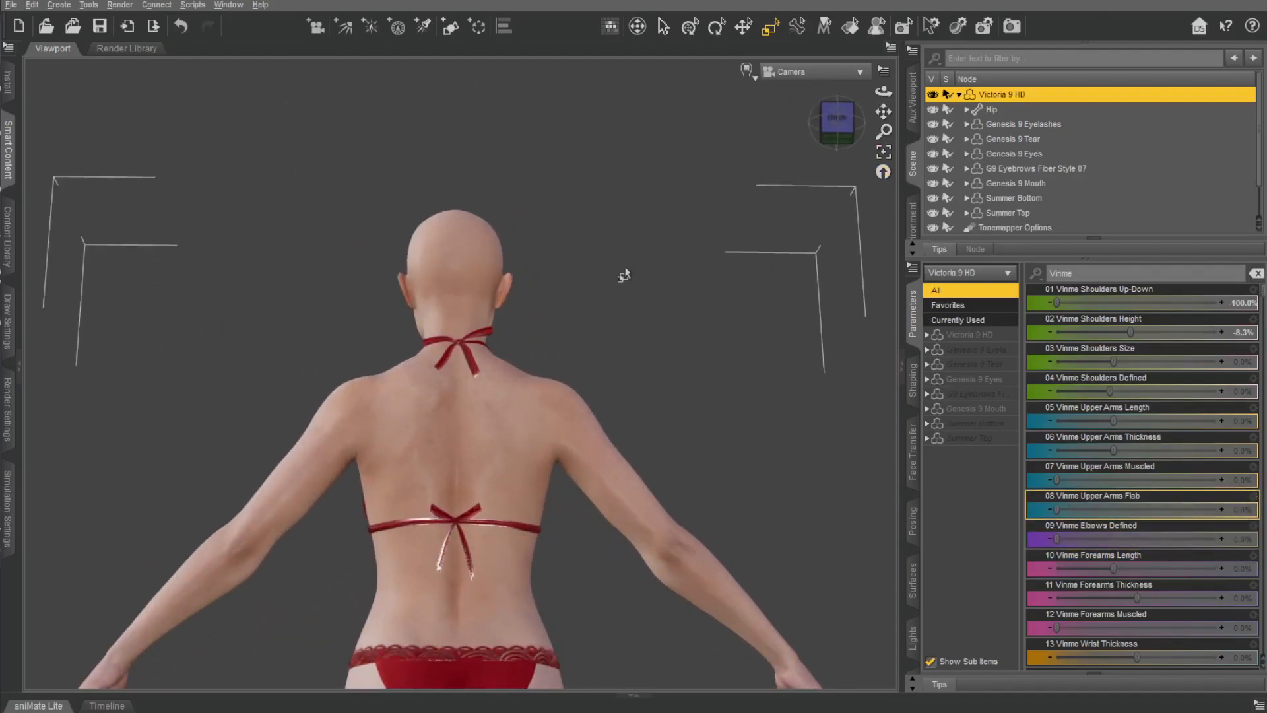
Try Vinme Elbows Defined at its maximum, inspect the elbow up close, and undo the change.
left_click_drag(884, 112, 785, 13)
scroll(848, 212, "up", 3)
left_click_drag(1056, 539, 1217, 540)
left_click_drag(836, 123, 811, 135)
key("ctrl+z")
key("ctrl+z")
Try raising Vinme Upper Arms Muscled and Elbows Defined one after the other, undoing each change.
left_click_drag(1056, 480, 1217, 480)
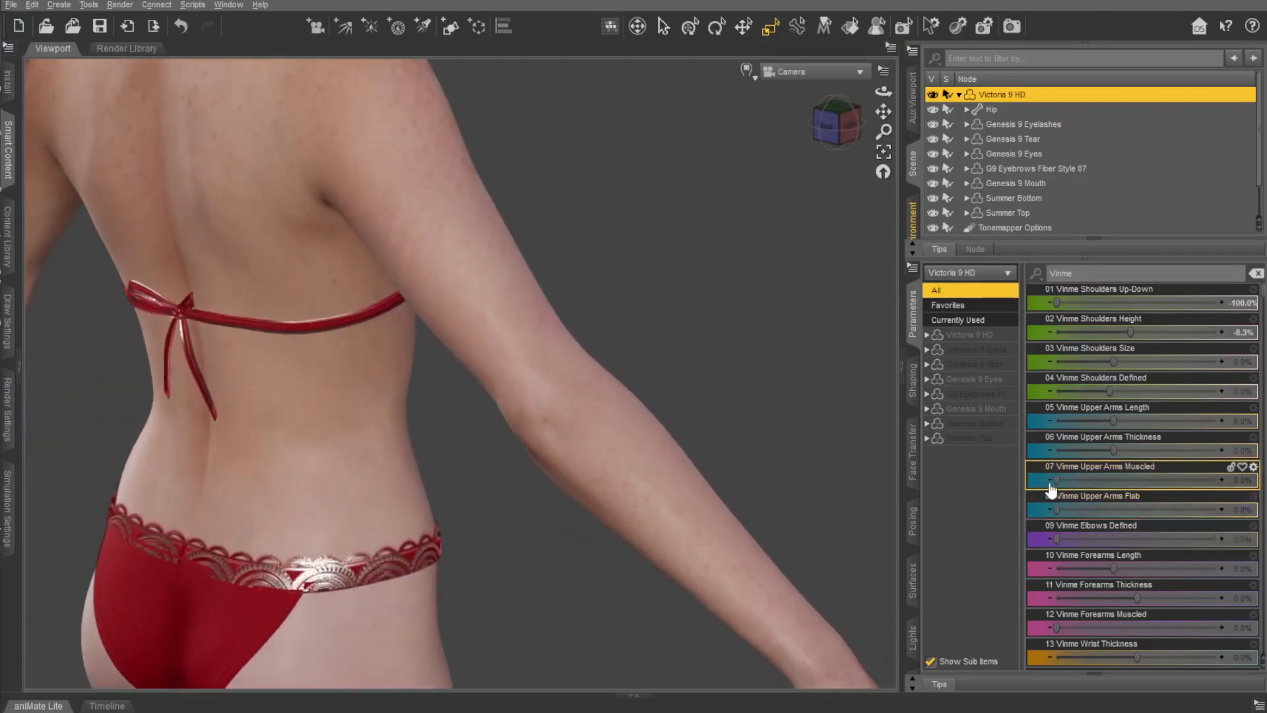
key("ctrl+z")
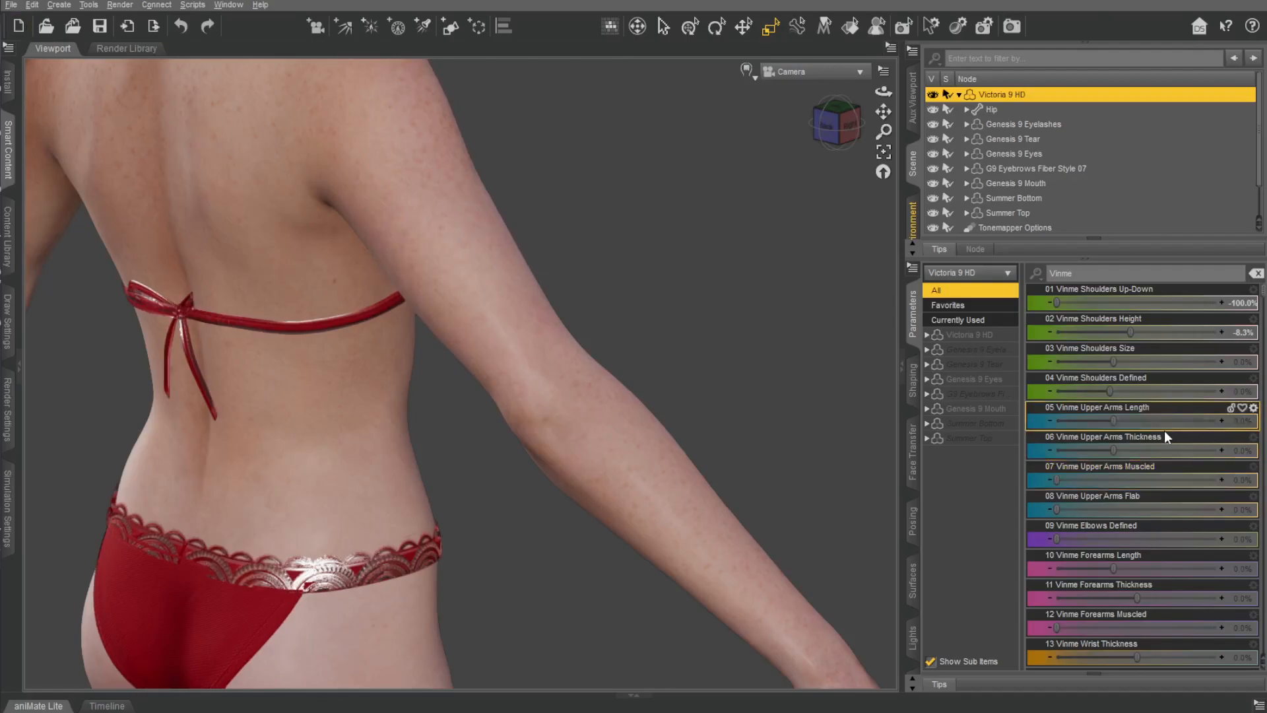
left_click_drag(1064, 539, 1211, 532)
key("ctrl+z")
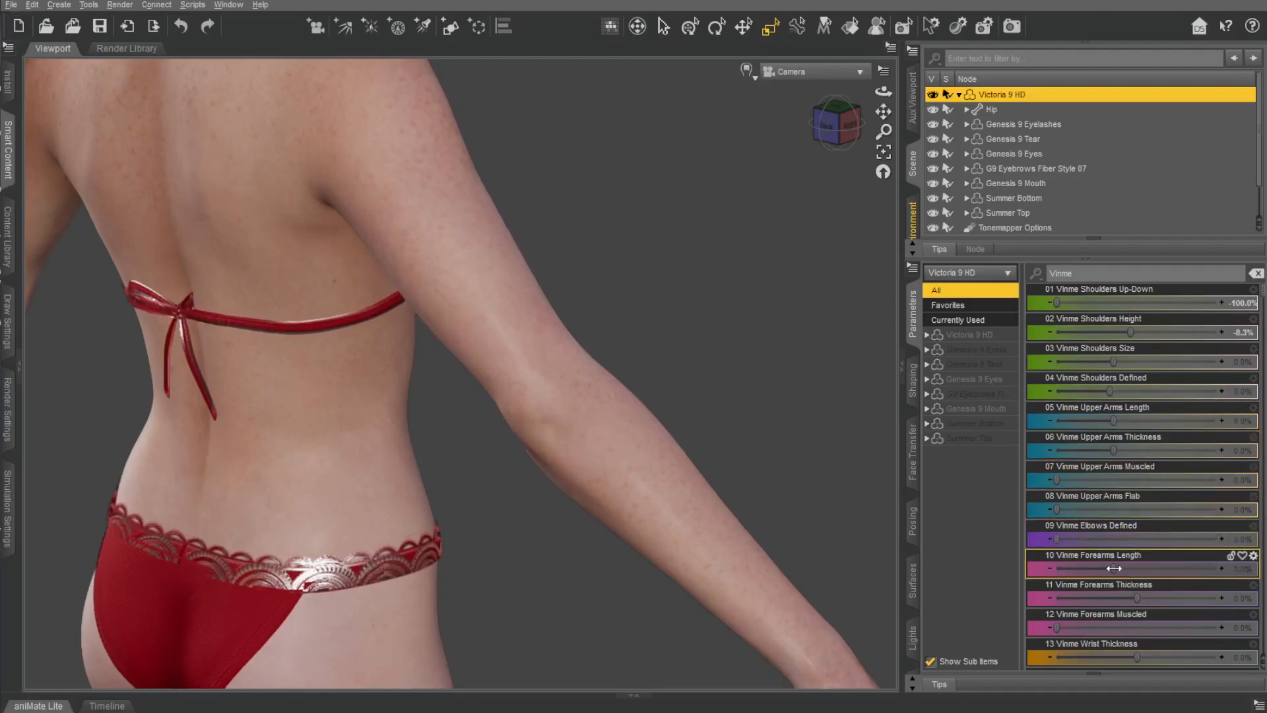
Try shortening the forearms with Vinme Forearms Length at -55%, and undo the change.
scroll(750, 494, "down", 4)
left_click_drag(1116, 569, 914, 535)
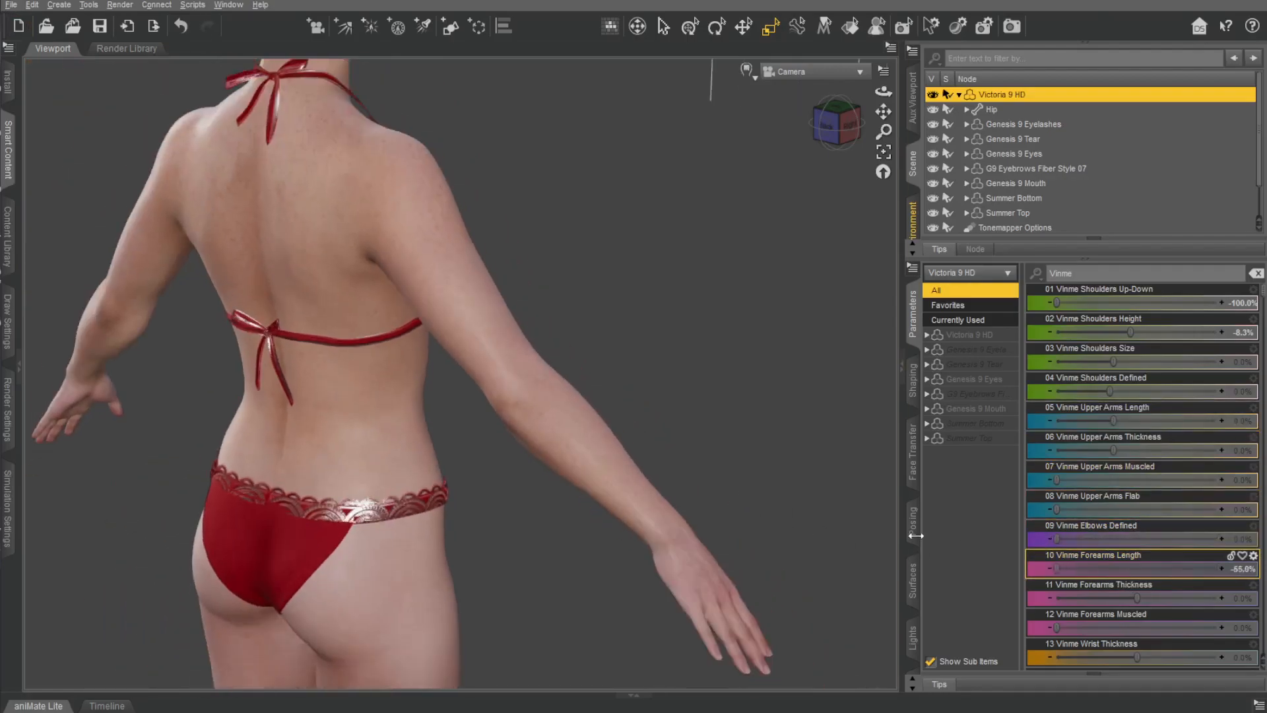
key("ctrl+z")
Try increasing Vinme Forearms Thickness to its maximum, and undo the change.
left_click_drag(1138, 599, 1220, 588)
key("ctrl+z")
left_click_drag(839, 100, 745, 111)
left_click(883, 172)
key("ctrl+z")
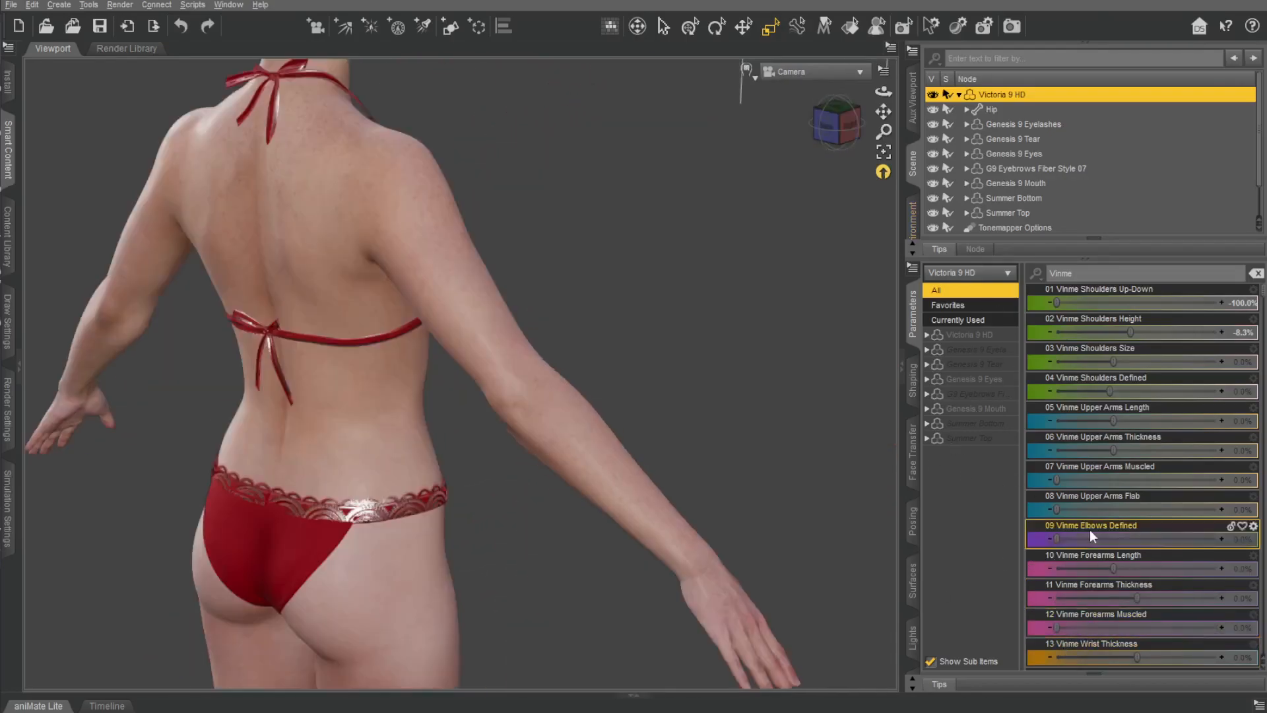
Try Vinme Wrist Defined at its maximum, inspect the wrist, and undo the change.
scroll(1090, 529, "down", 5)
left_click_drag(1057, 509, 1224, 521)
left_click_drag(826, 102, 739, 110)
key("ctrl+z")
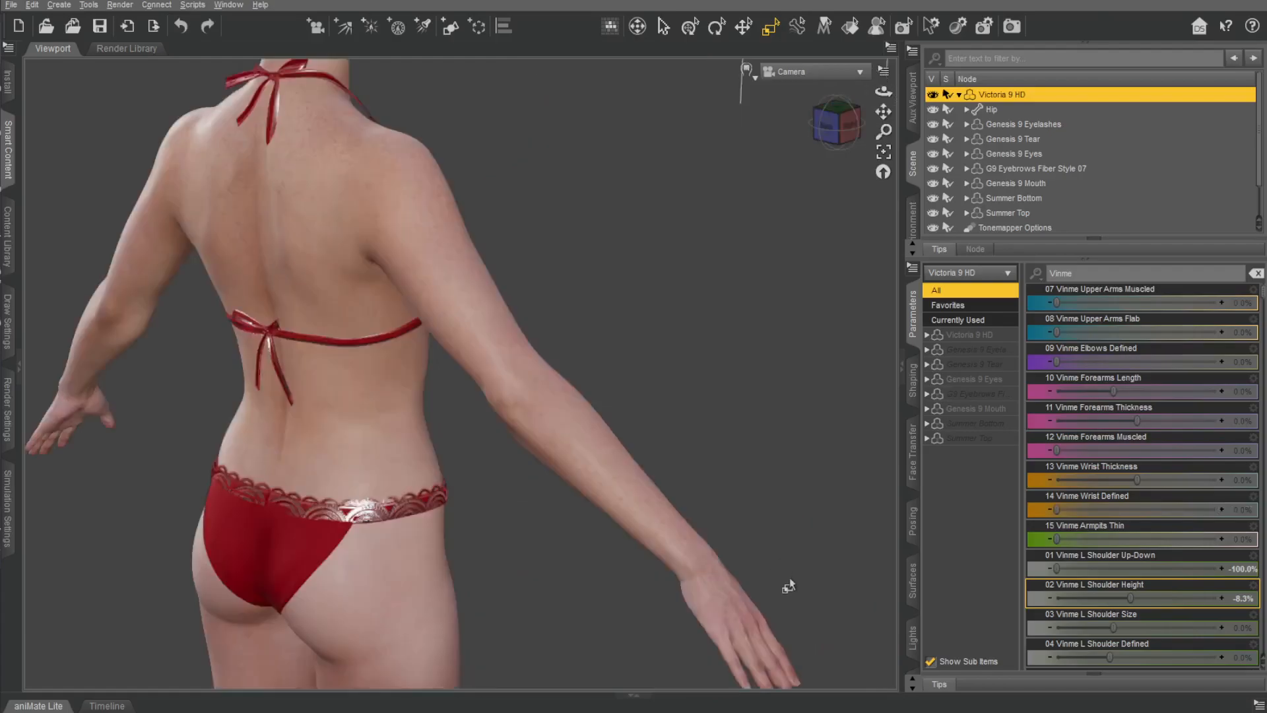
scroll(823, 369, "up", 3)
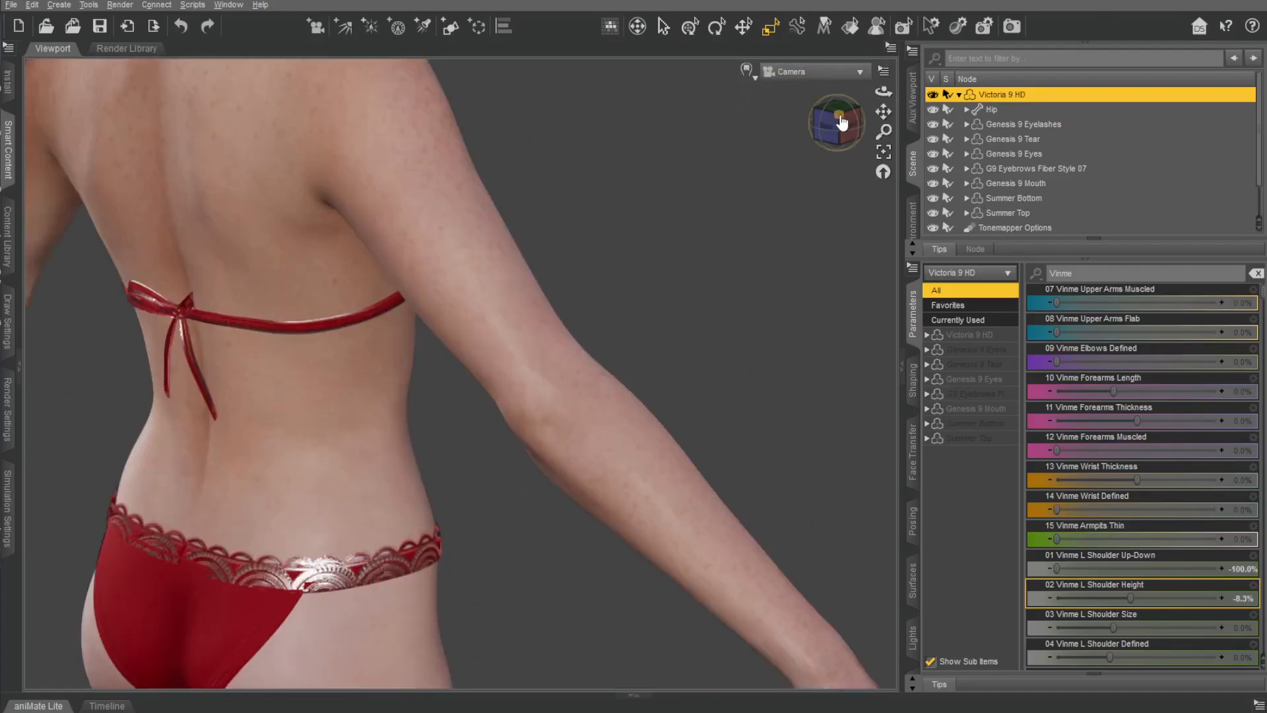
scroll(734, 282, "down", 5)
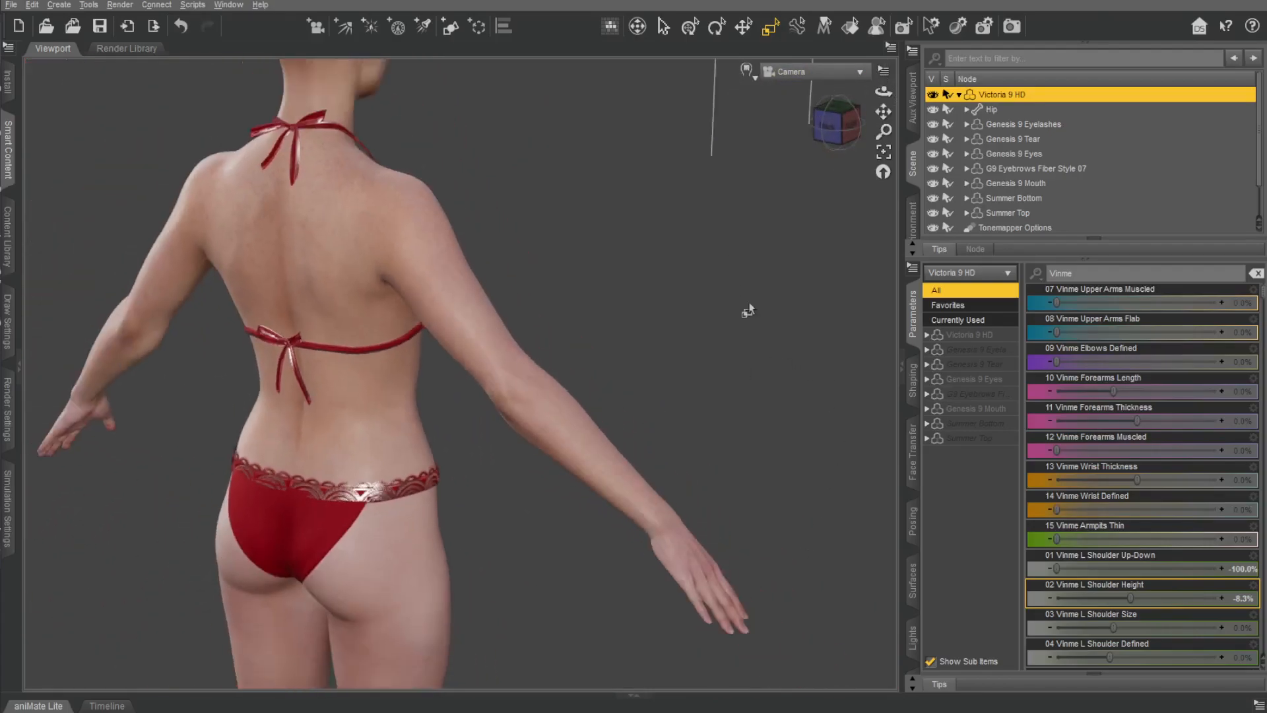
Try Vinme Armpits Thin at its maximum, inspect the armpit from another angle, and undo the changes.
left_click(1056, 538)
left_click_drag(1056, 538, 1220, 539)
left_click_drag(828, 126, 756, 125)
key("ctrl+z")
key("ctrl+z")
left_click_drag(1062, 544, 1174, 546)
key("ctrl+z")
Try Vinme L Shoulder Up-Down at its maximum, inspect the shoulders from the front, and return it to -100%.
left_click_drag(1061, 571, 1259, 538)
scroll(746, 274, "down", 3)
left_click_drag(858, 132, 843, 172)
scroll(843, 172, "up", 1)
left_click_drag(1218, 569, 1056, 573)
Try Vinme L Shoulder Height at 100% and Vinme L Shoulder Up-Down at its maximum, undoing the changes.
left_click_drag(1133, 599, 1221, 599)
left_click_drag(1060, 571, 1220, 571)
key("ctrl+z")
key("ctrl+z")
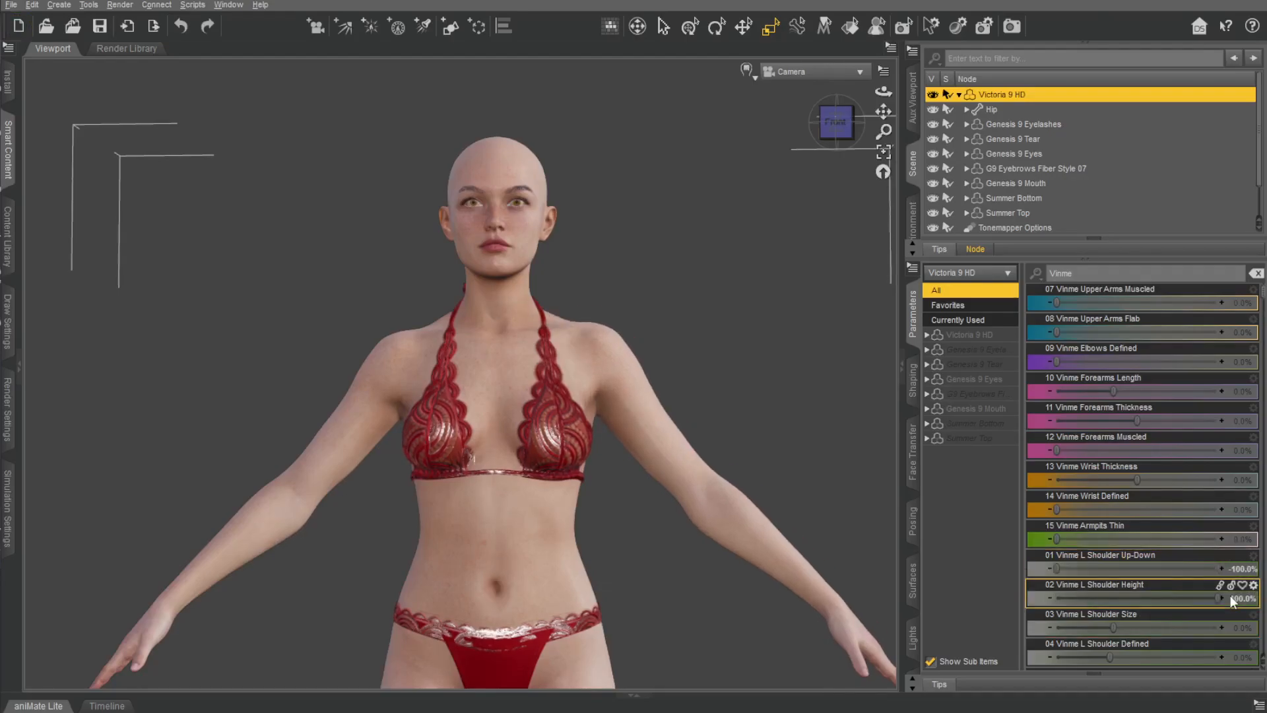
left_click_drag(1144, 597, 1221, 598)
key("ctrl+z")
key("ctrl+z")
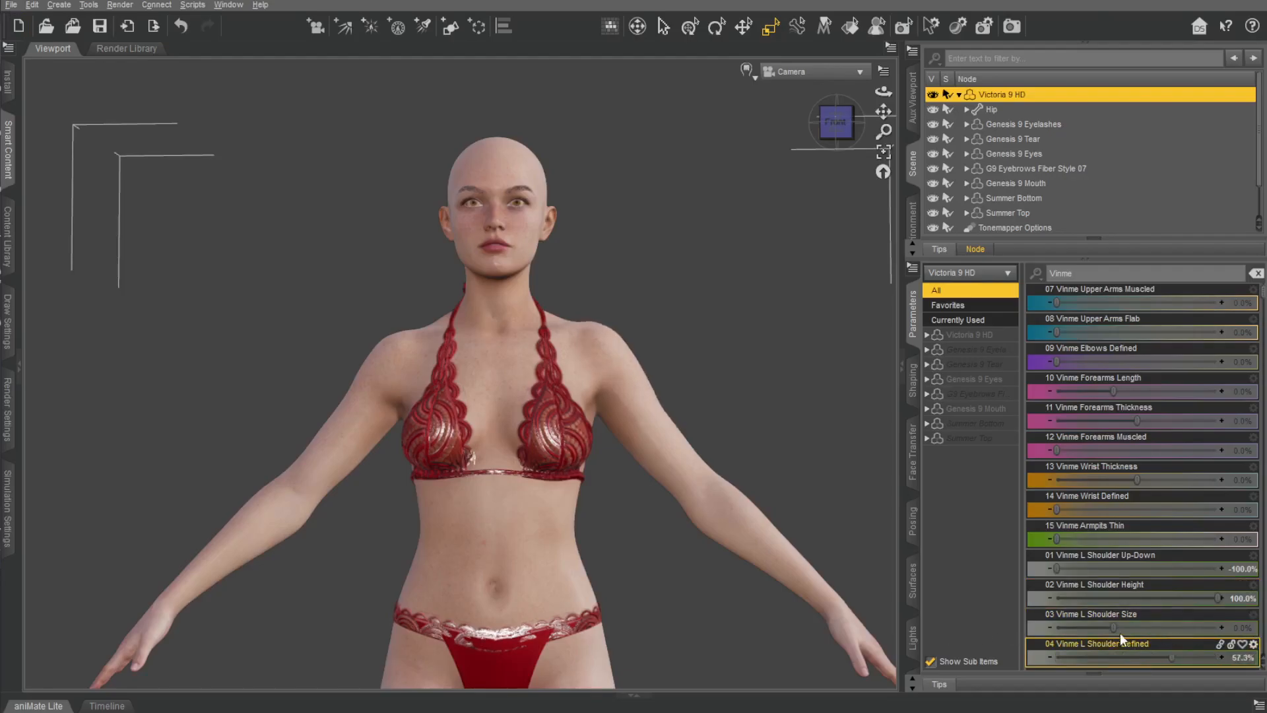
Try raising Vinme L Shoulder Defined and Vinme L Upper Arm Muscled, and undo the changes.
scroll(1141, 574, "down", 3)
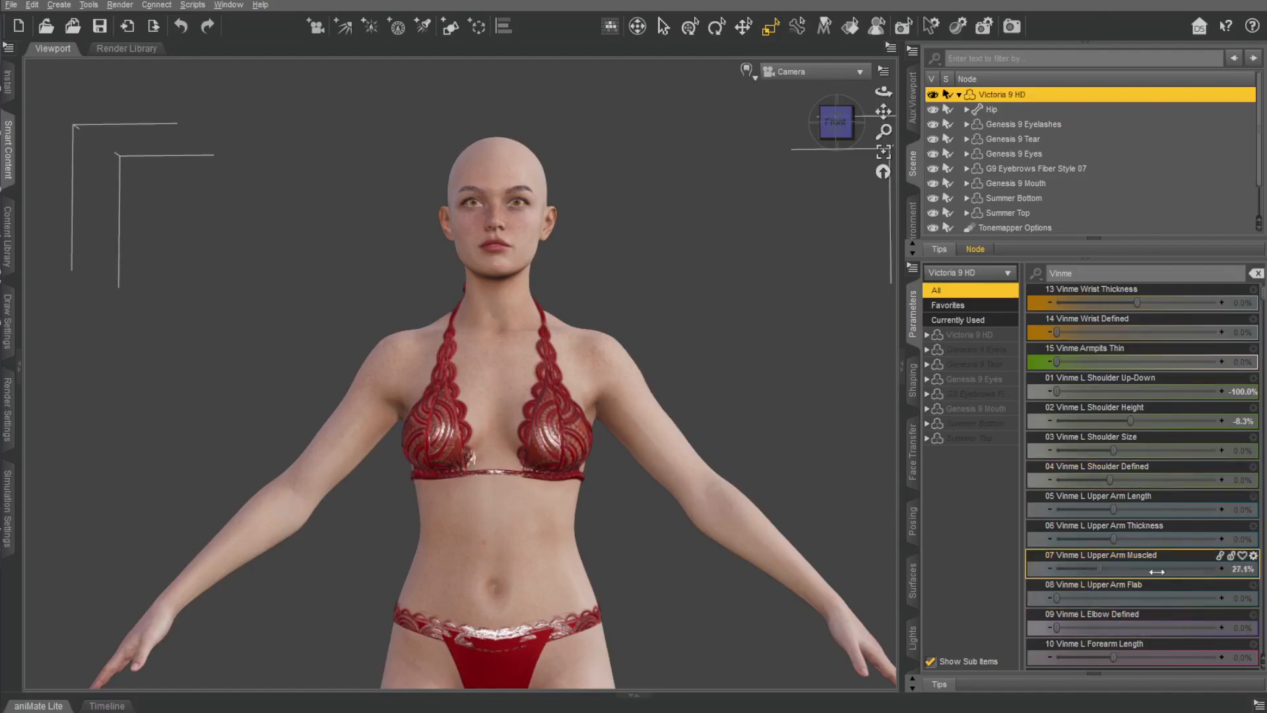
key("ctrl+z")
key("ctrl+z")
key("ctrl+z")
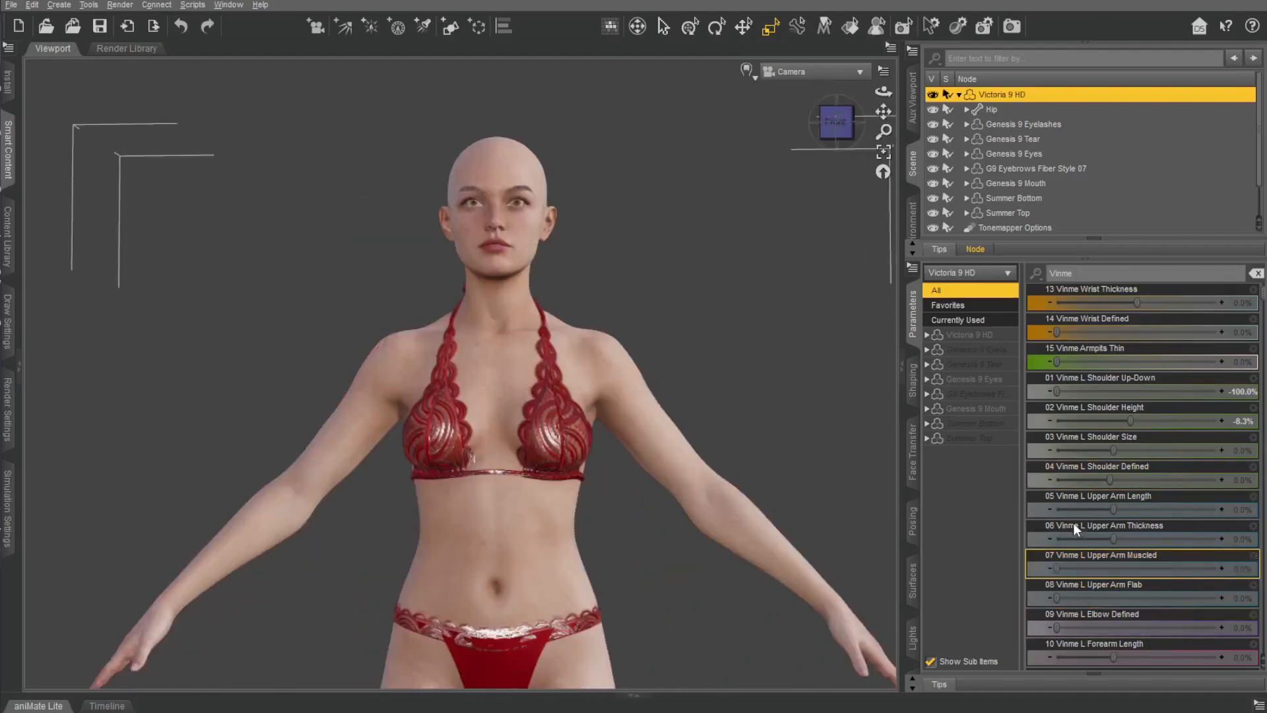
Try Vinme R Shoulder Size at its maximum with the figure seen from the back, and undo the change.
scroll(1076, 538, "down", 3)
middle_click_drag(594, 429, 832, 435)
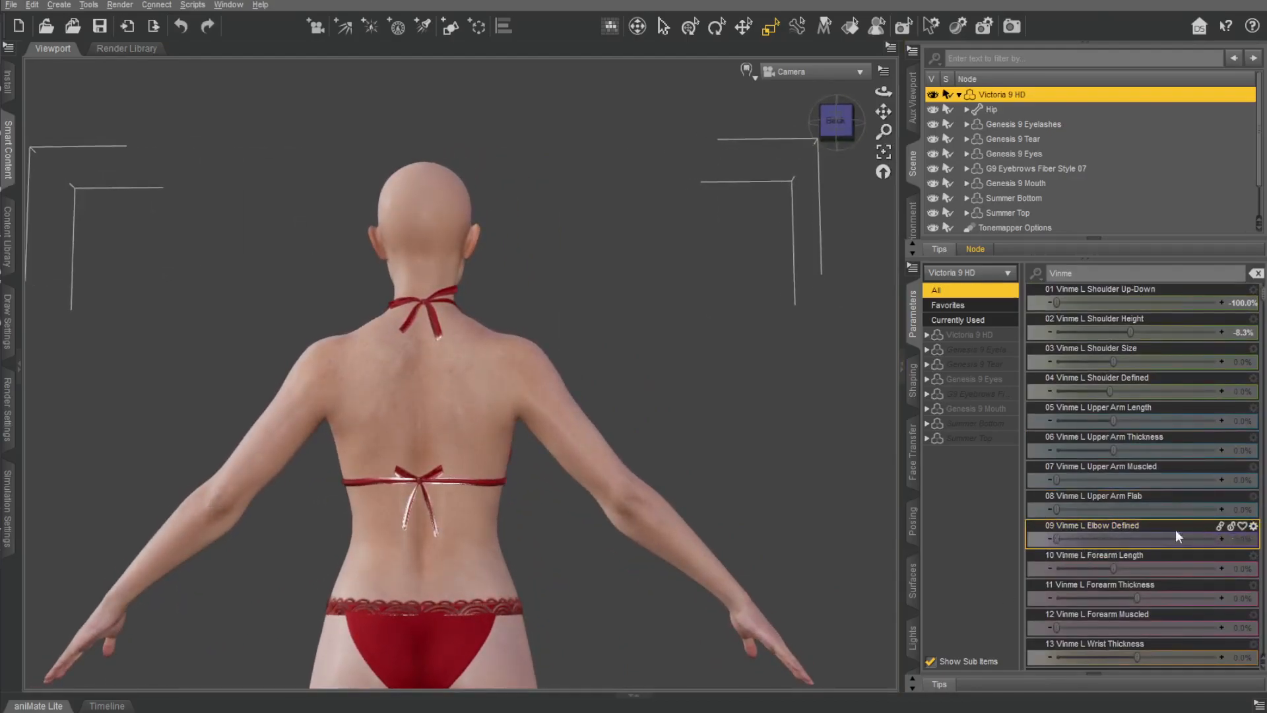
scroll(1120, 485, "down", 9)
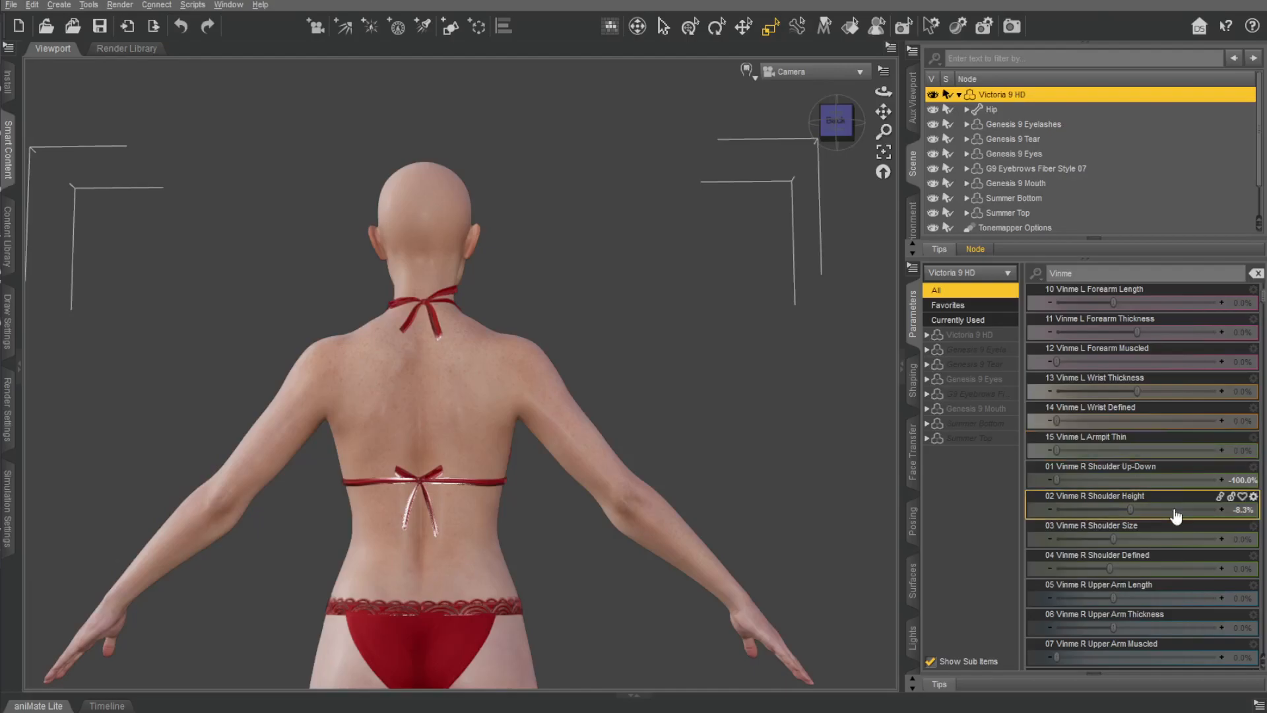
left_click_drag(1114, 539, 1252, 489)
key("ctrl+z")
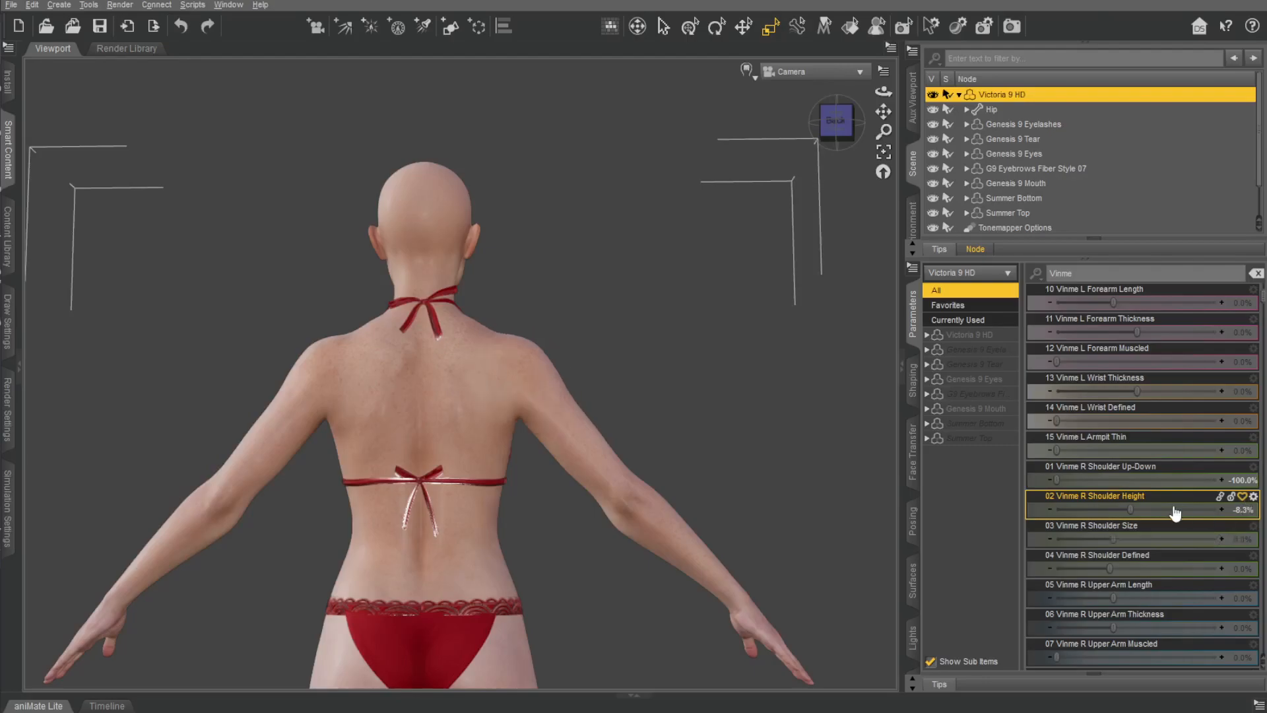
Try Vinme Back Width at its maximum and minimum, inspect the back from an angle, and undo the changes.
scroll(1162, 505, "down", 13)
scroll(1162, 505, "down", 6)
left_click_drag(1145, 392, 1218, 390)
middle_click_drag(818, 357, 687, 382)
mouse_move(930, 361)
middle_mouse_down()
mouse_move(862, 311)
mouse_move(944, 340)
middle_mouse_up()
left_click_drag(1217, 391, 955, 389)
key("ctrl+z")
Try Vinme Back Depth at its minimum, inspect the figure from the side, and undo the change.
key("ctrl+z")
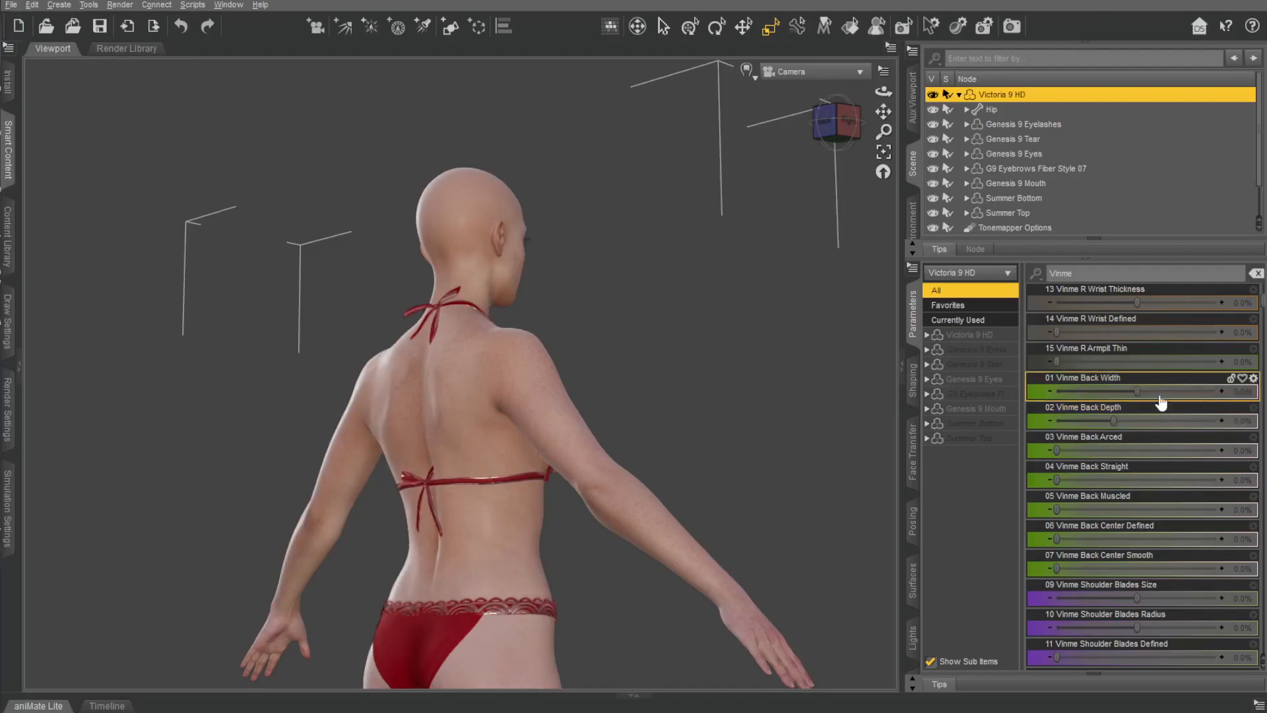
left_click_drag(1112, 421, 990, 462)
key("ctrl+z")
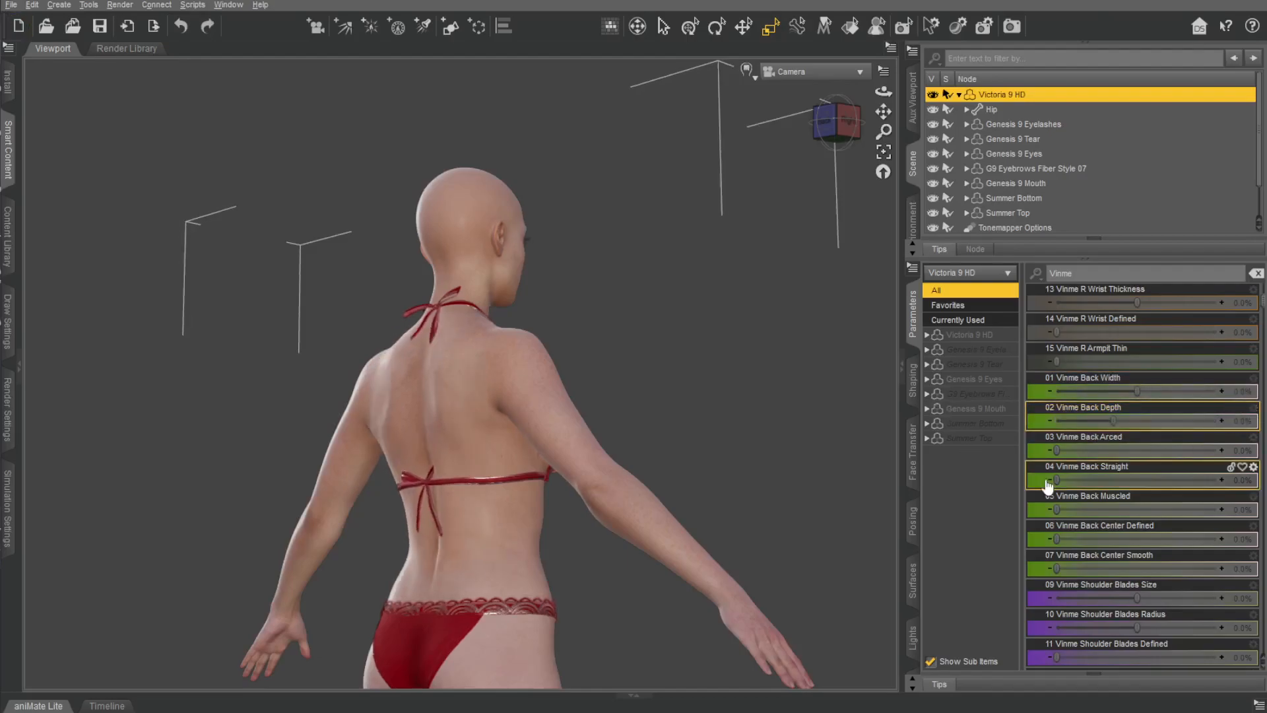
key("ctrl+y")
left_click_drag(834, 132, 776, 134)
key("ctrl+z")
key("ctrl+z")
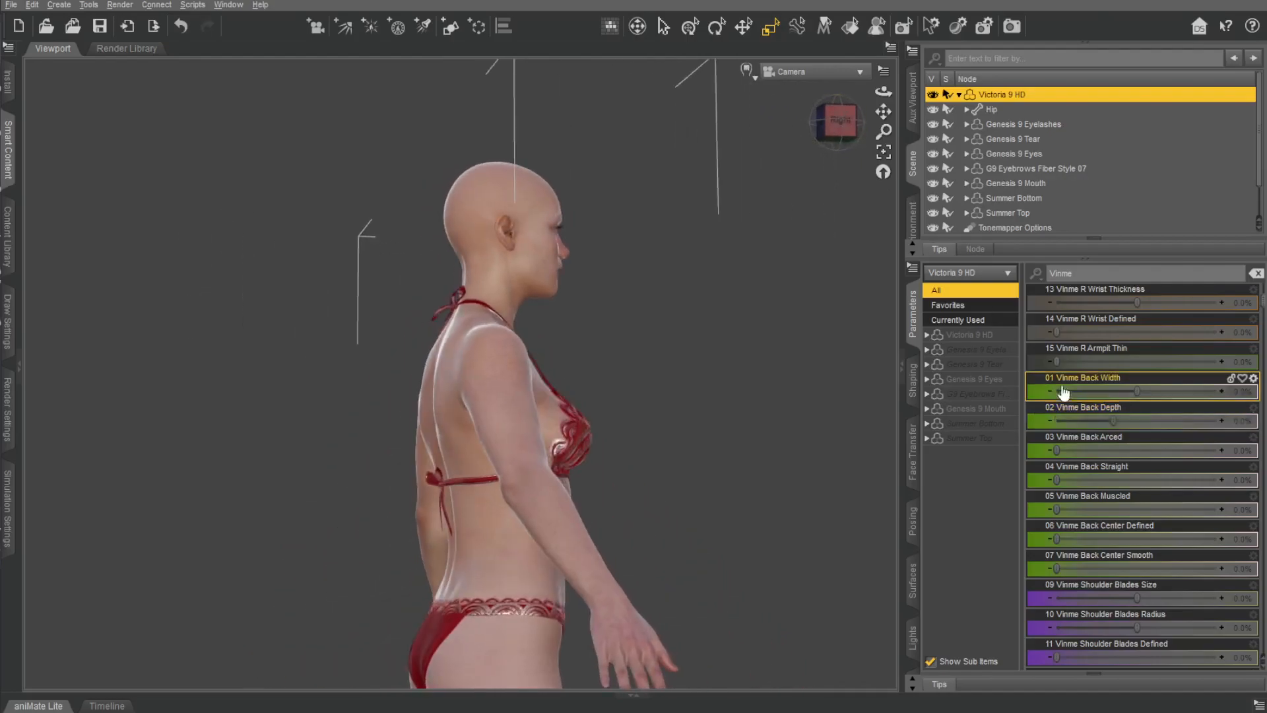
Set Vinme Back Width to -47.7%, Back Depth to -27.3% and Back Straight to 97.2%, and inspect the back.
left_click_drag(1142, 389, 1109, 390)
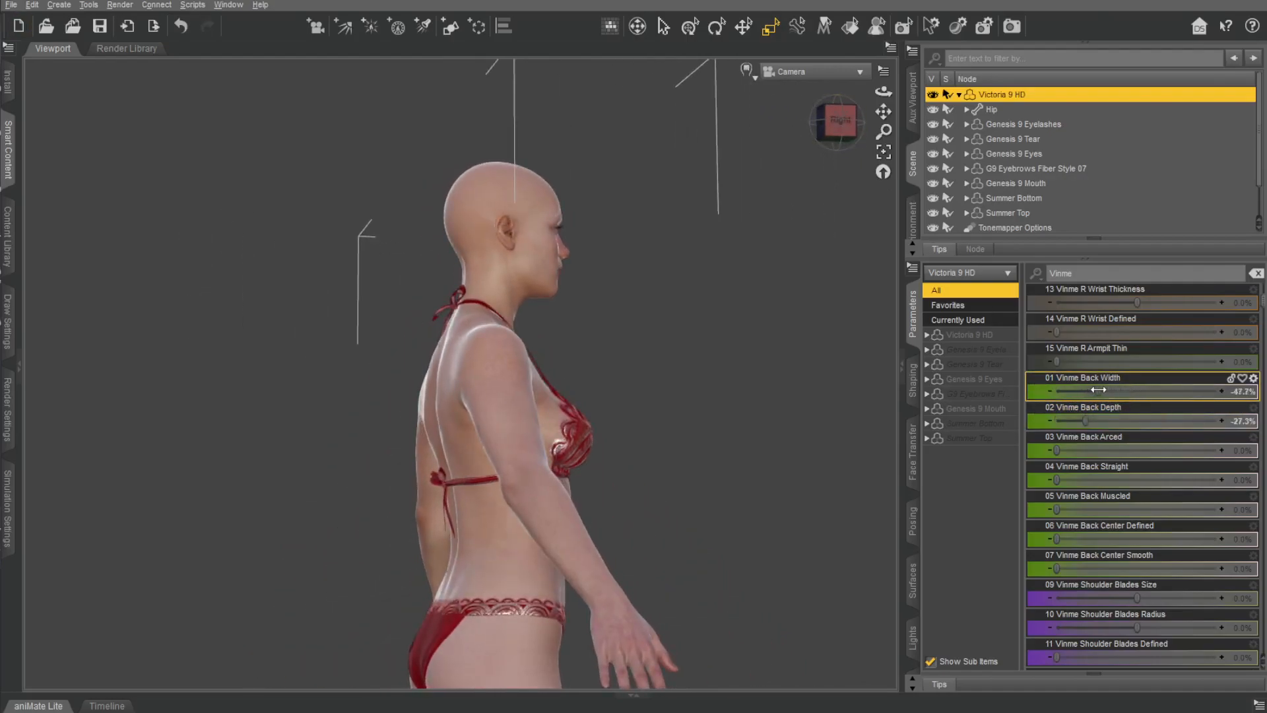
left_click_drag(1058, 479, 1213, 452)
left_click_drag(835, 133, 906, 134)
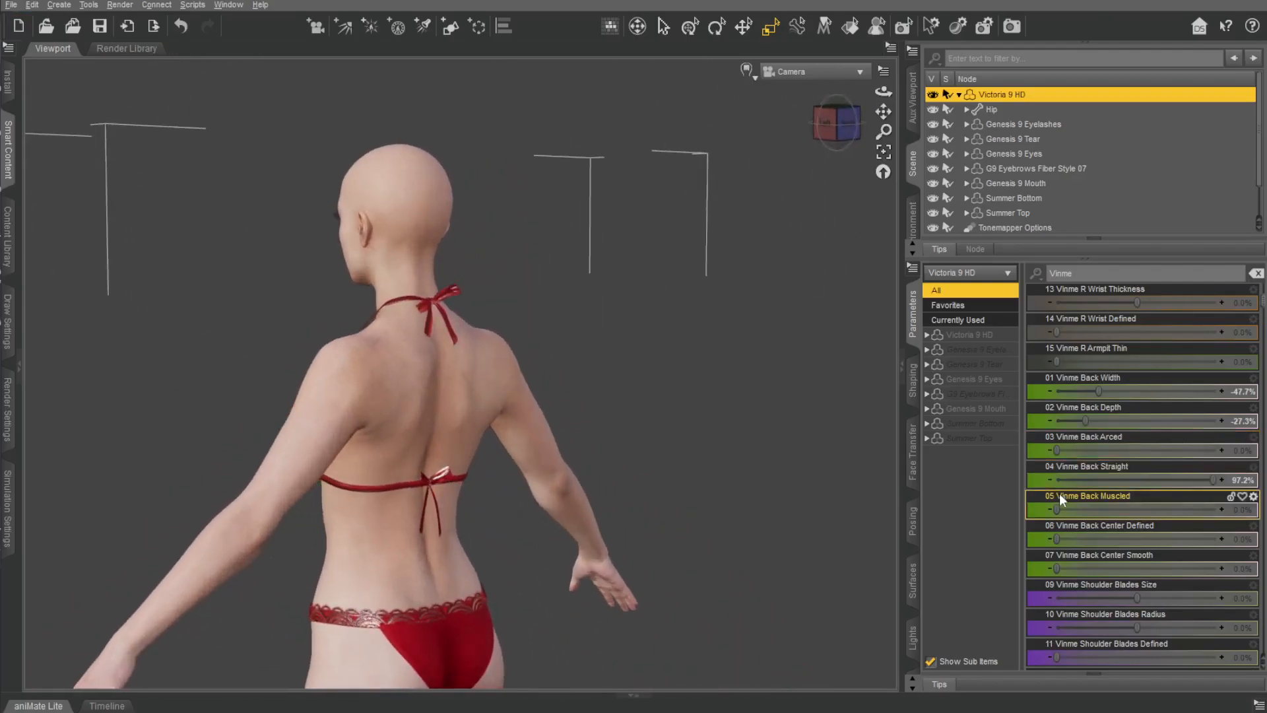
Try Vinme Back Muscled at its maximum, and undo the change.
left_click_drag(1056, 512, 1221, 512)
key("ctrl+z")
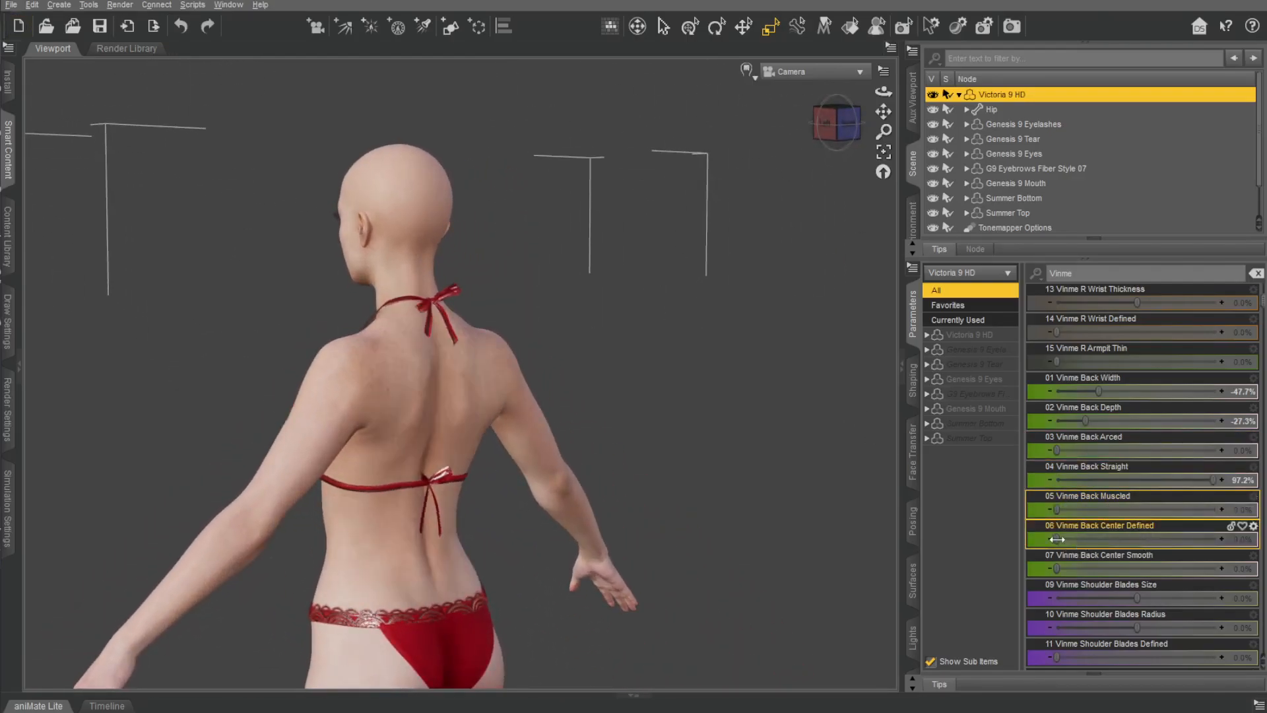
Set Vinme Back Center Defined to 71.6%, and try raising Vinme Back Center Smooth, undoing that change.
left_click_drag(1127, 545, 1221, 542)
left_click(848, 125)
key("ctrl+z")
key("ctrl+z")
left_click(844, 156)
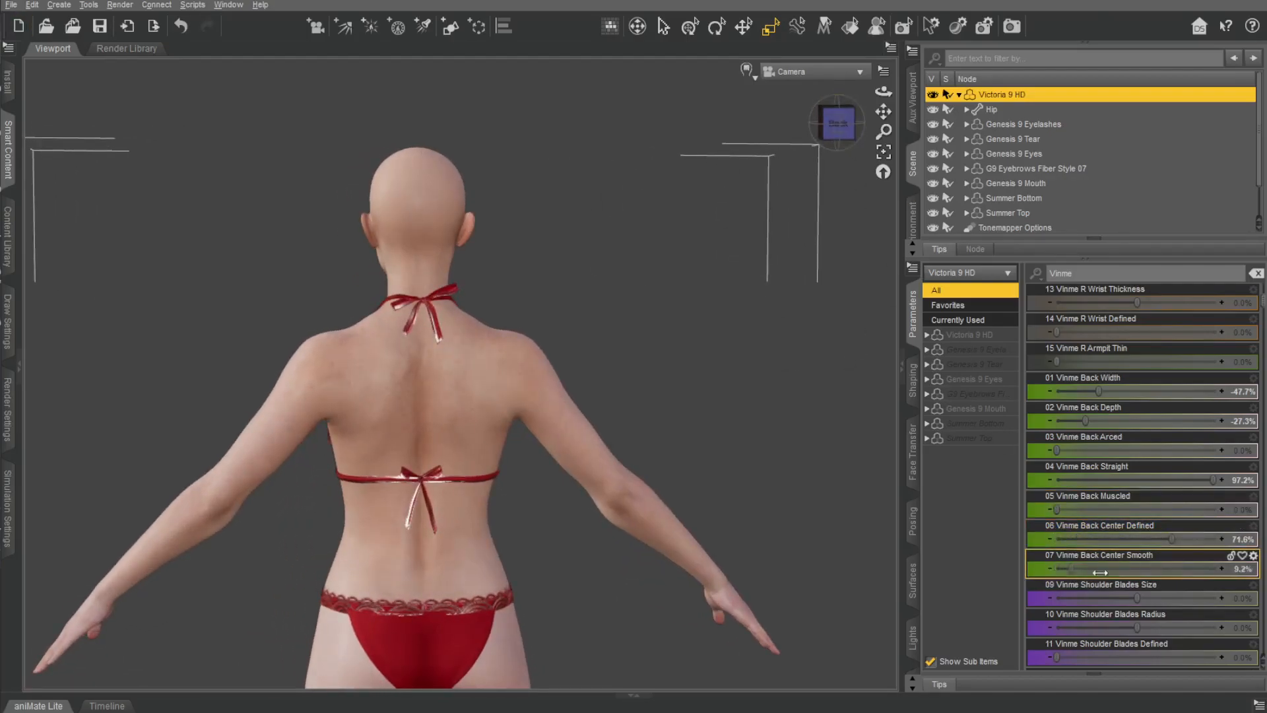
key("ctrl+z")
Try Vinme Shoulder Blades Size at 100% and Shoulder Blades Radius at -74.3%, and reduce the size to 60.6%.
scroll(1114, 534, "down", 3)
left_click_drag(1137, 421, 1220, 421)
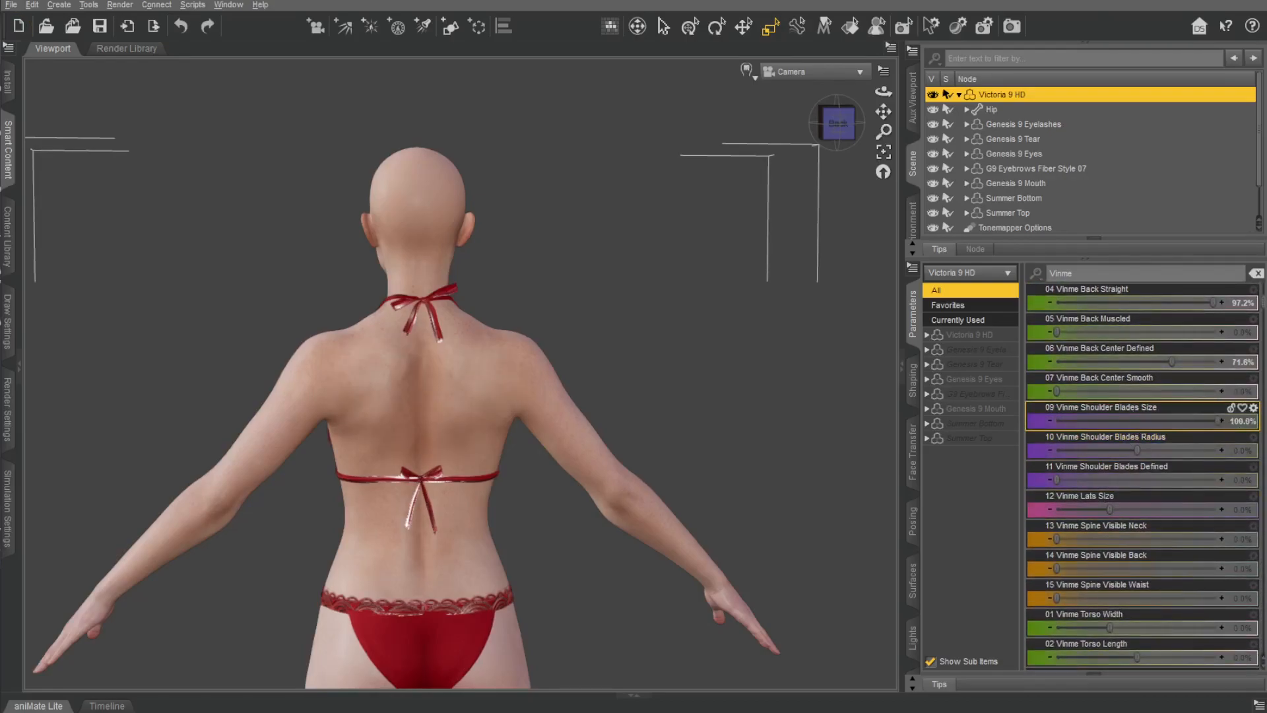
key("ctrl+z")
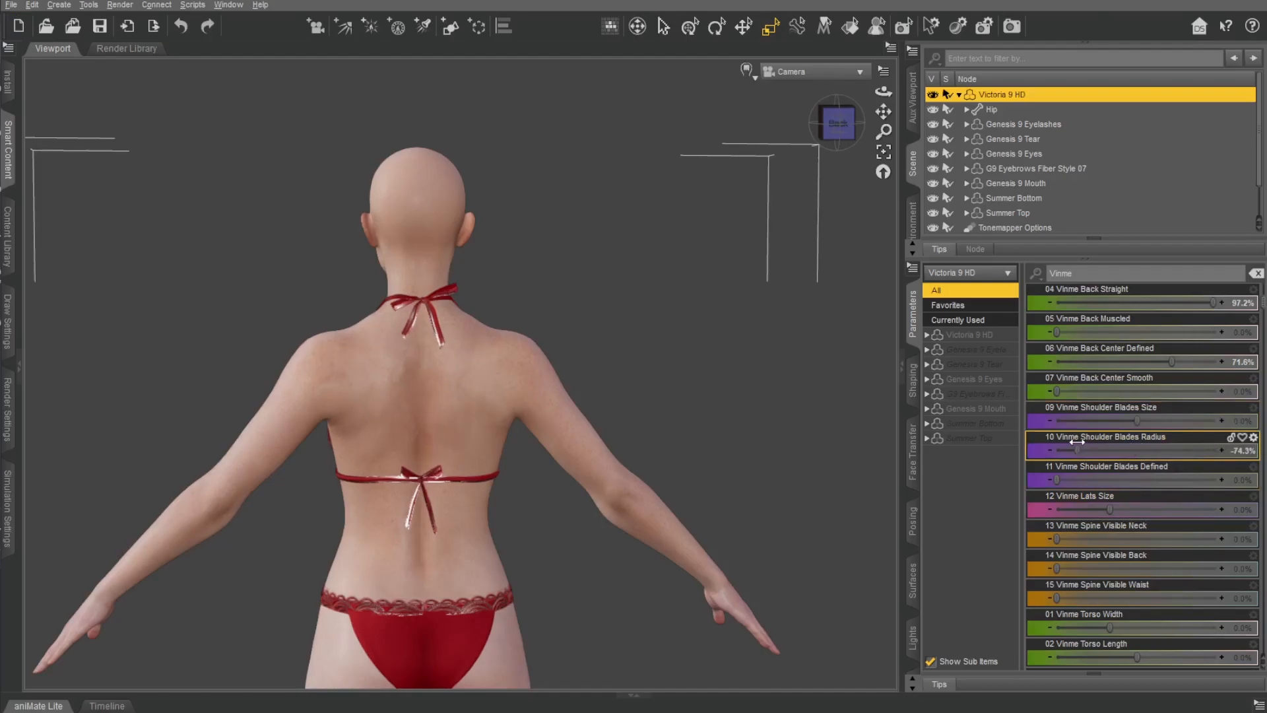
key("ctrl+y")
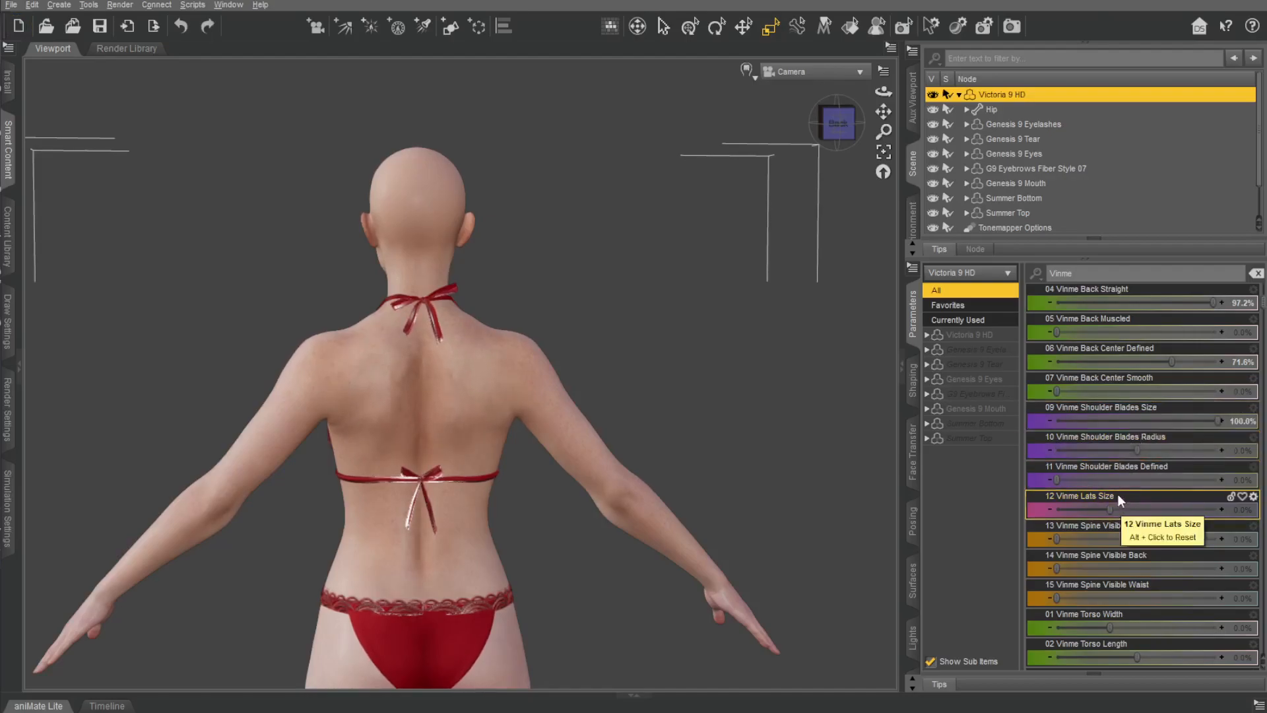
left_click_drag(1211, 413, 1178, 413)
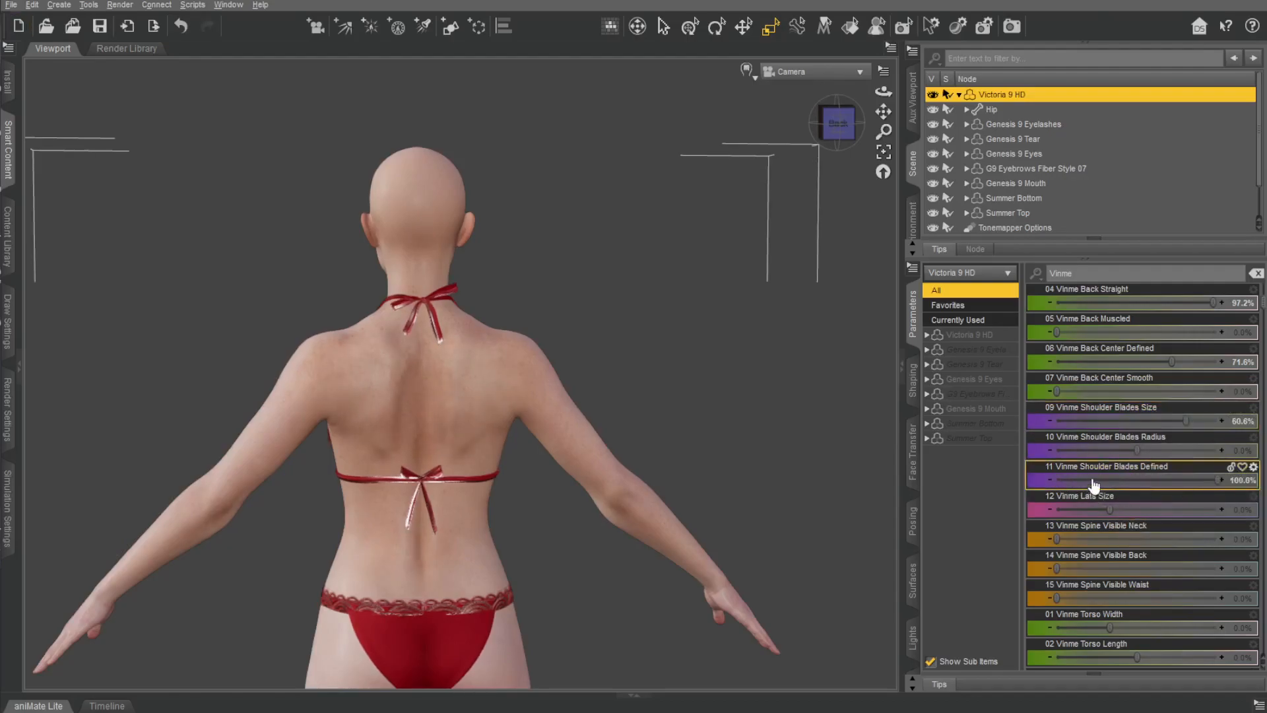
Set Vinme Shoulder Blades Size to 4.6% and Shoulder Blades Defined to 58.3%, trying a reduced Shoulder Blades Radius.
mouse_move(828, 130)
left_mouse_down()
mouse_move(779, 132)
mouse_move(813, 130)
left_mouse_up()
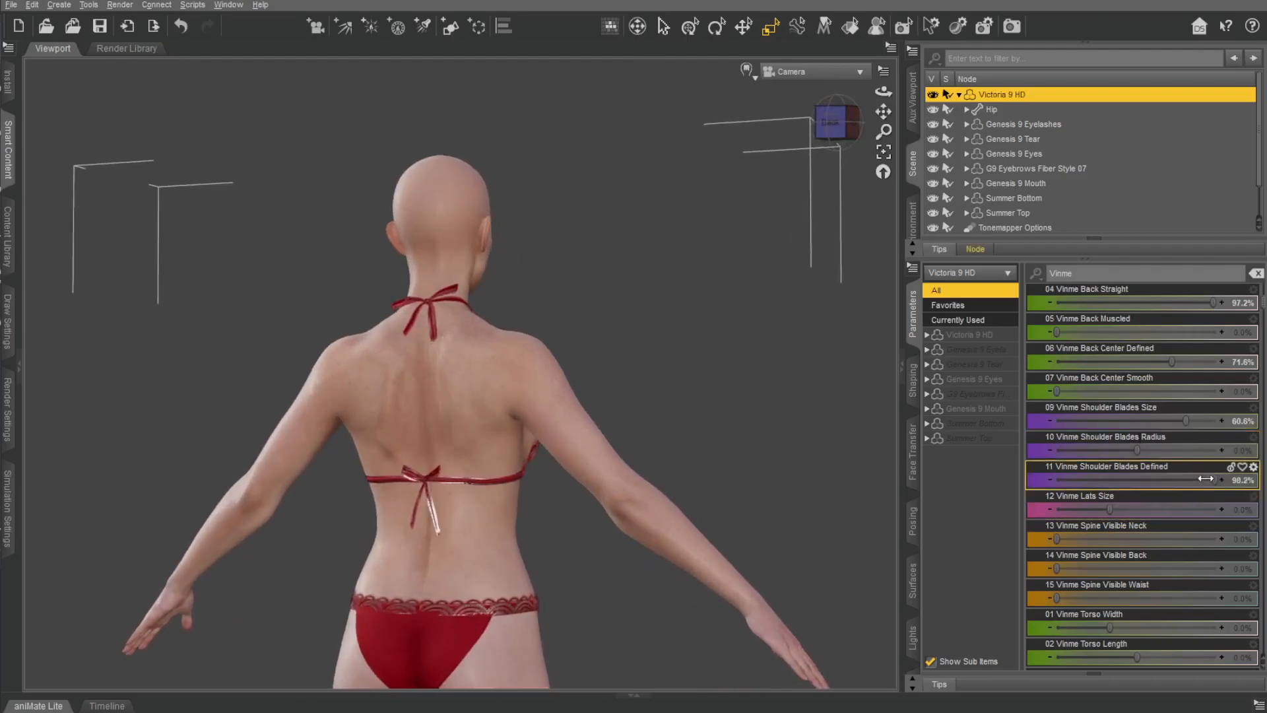
left_click_drag(1179, 411, 1170, 410)
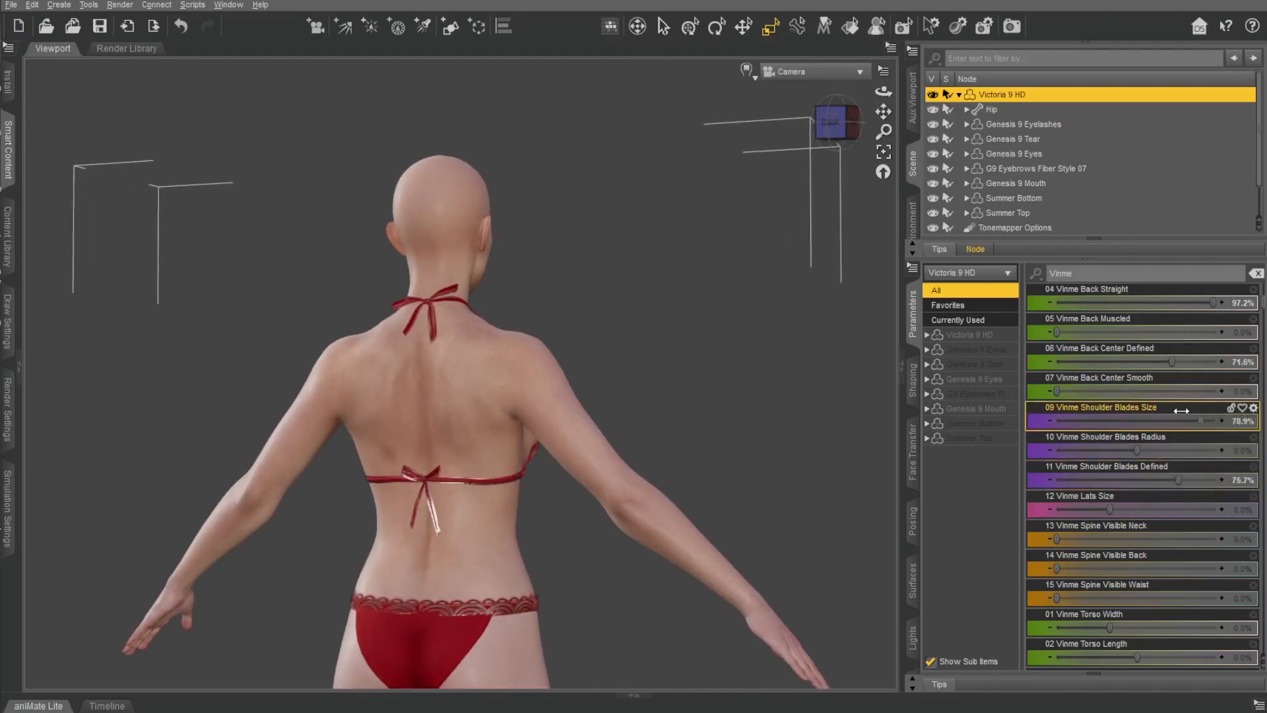
left_click_drag(832, 127, 804, 132)
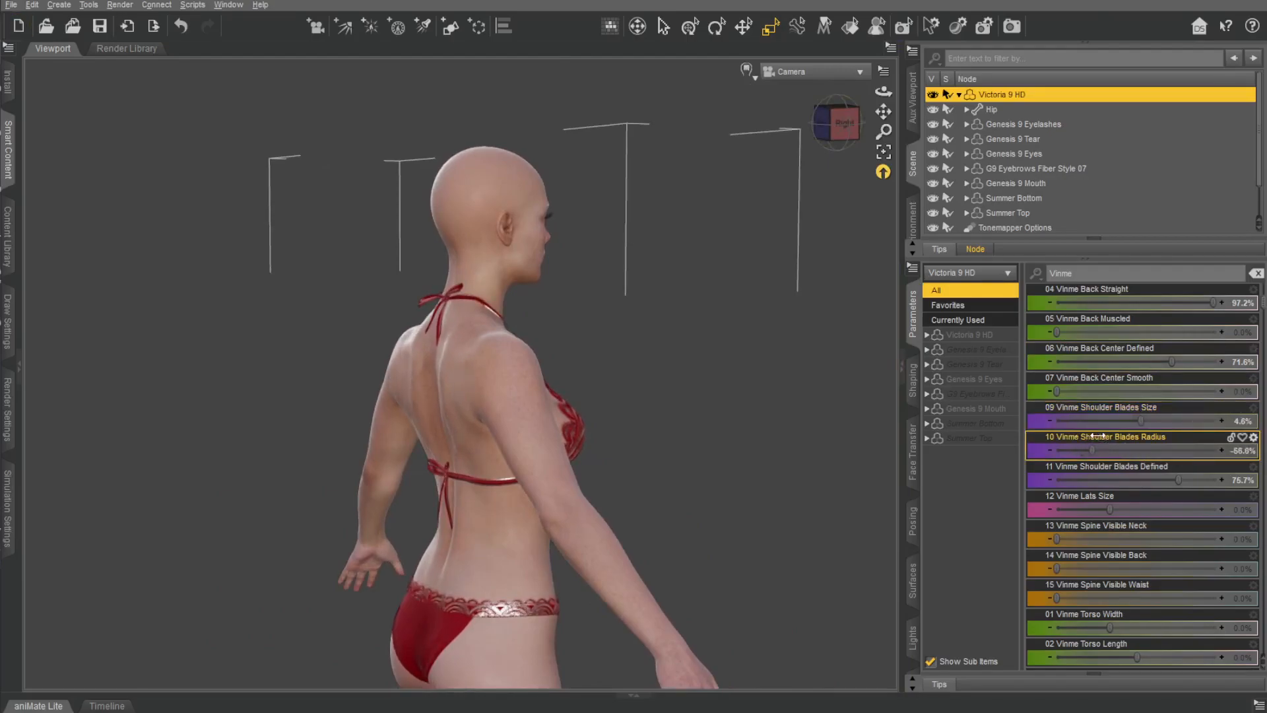
left_click_drag(1202, 432, 1137, 430)
left_click_drag(820, 132, 855, 133)
Try Vinme Lats Size at -50%, inspect the torso, and set it to -24.5%.
left_click_drag(1111, 510, 1057, 509)
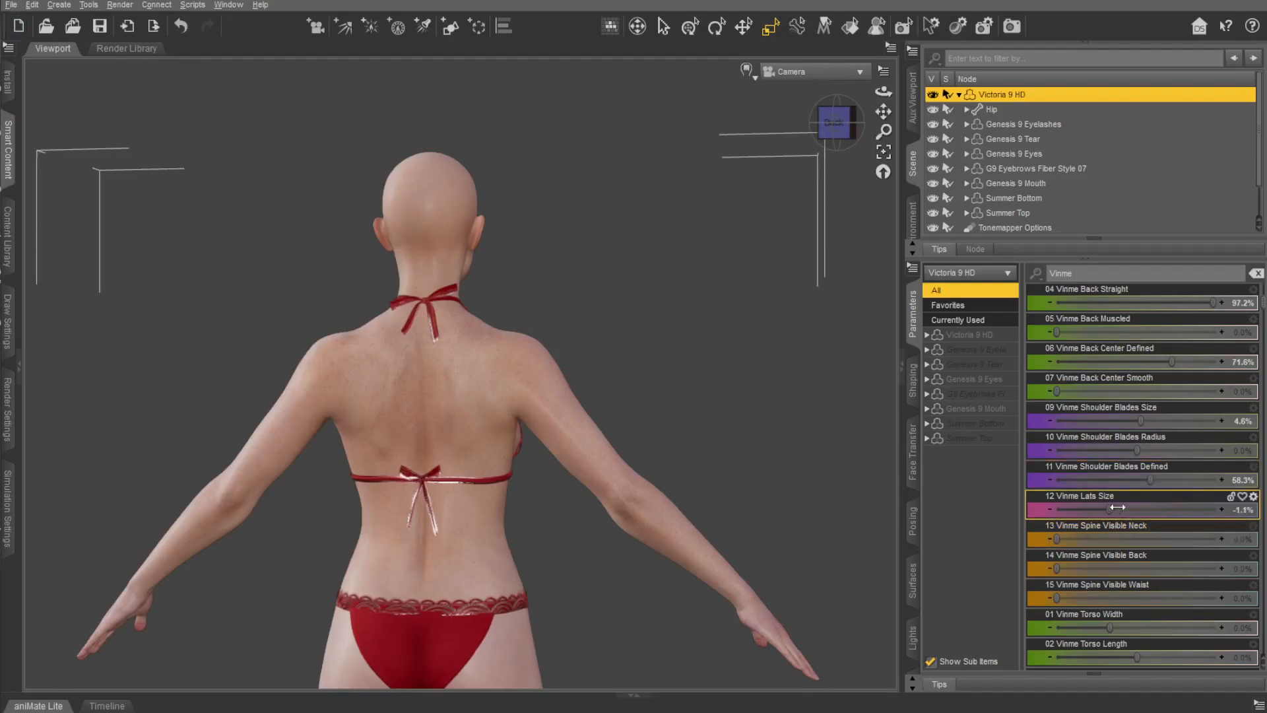
left_click_drag(822, 132, 832, 131)
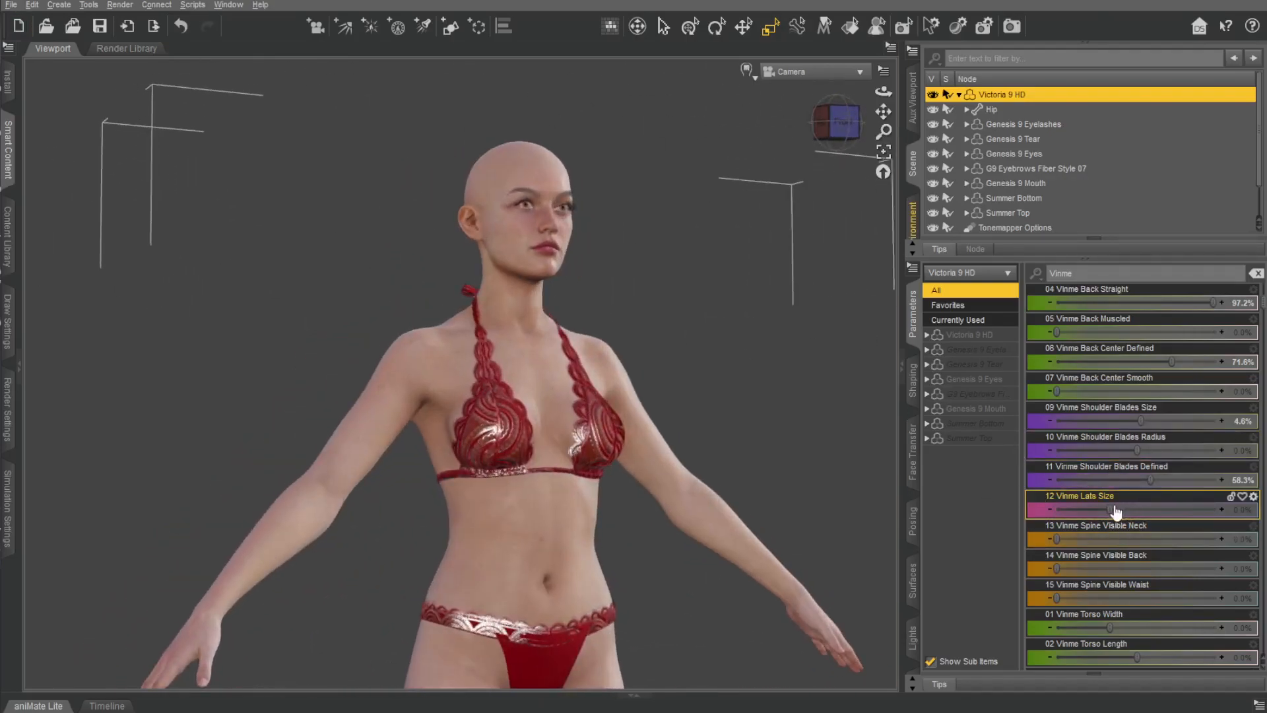
left_click_drag(1115, 512, 1164, 510)
Set Vinme Spine Visible Neck, Back and Waist to 100% each, and inspect the spine closely from the back.
left_click_drag(833, 125, 908, 64)
scroll(610, 217, "up", 5)
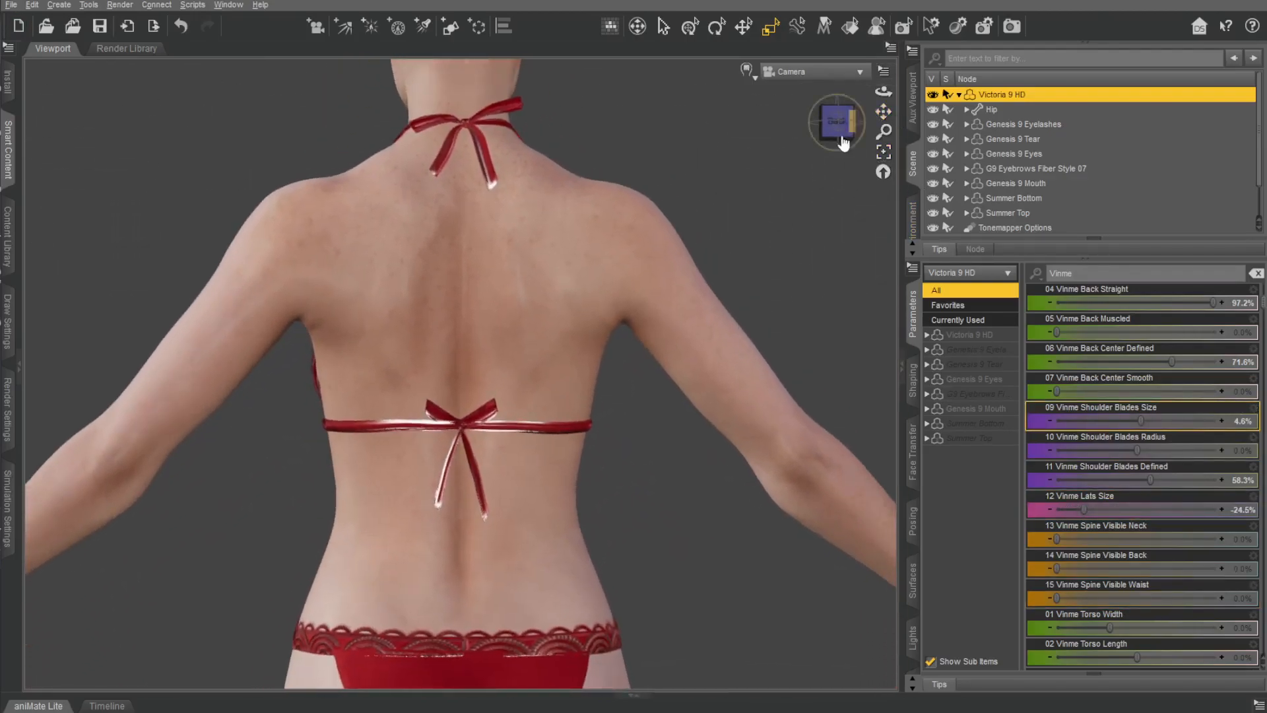
scroll(872, 118, "up", 1)
left_click_drag(837, 122, 868, 125)
left_click_drag(1053, 538, 1220, 537)
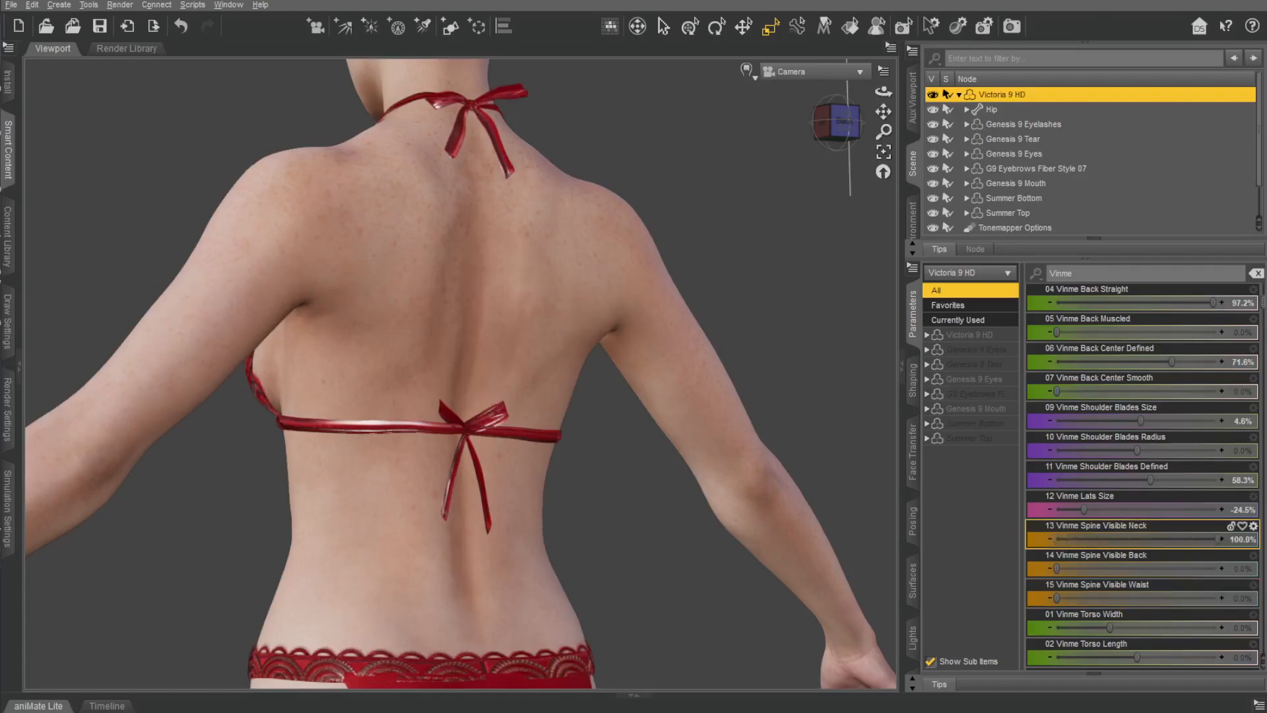
left_click_drag(990, 527, 1219, 568)
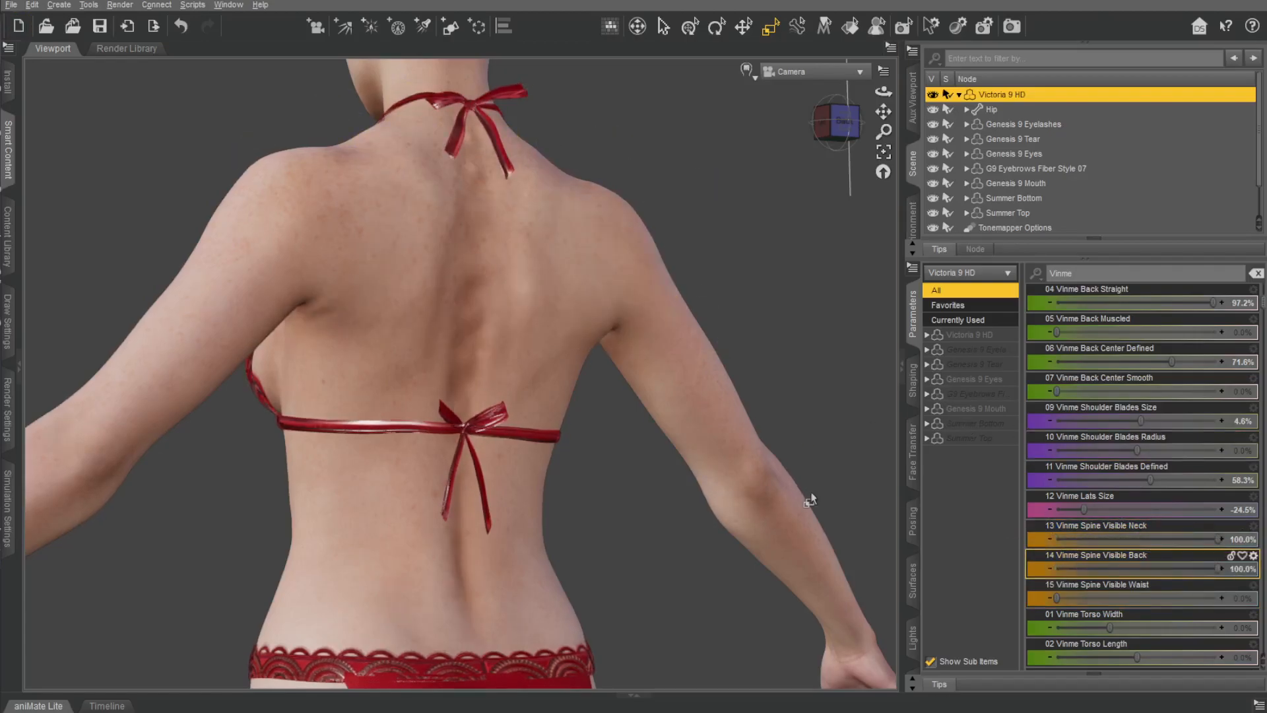
left_click(836, 119)
left_click_drag(1055, 598, 1220, 597)
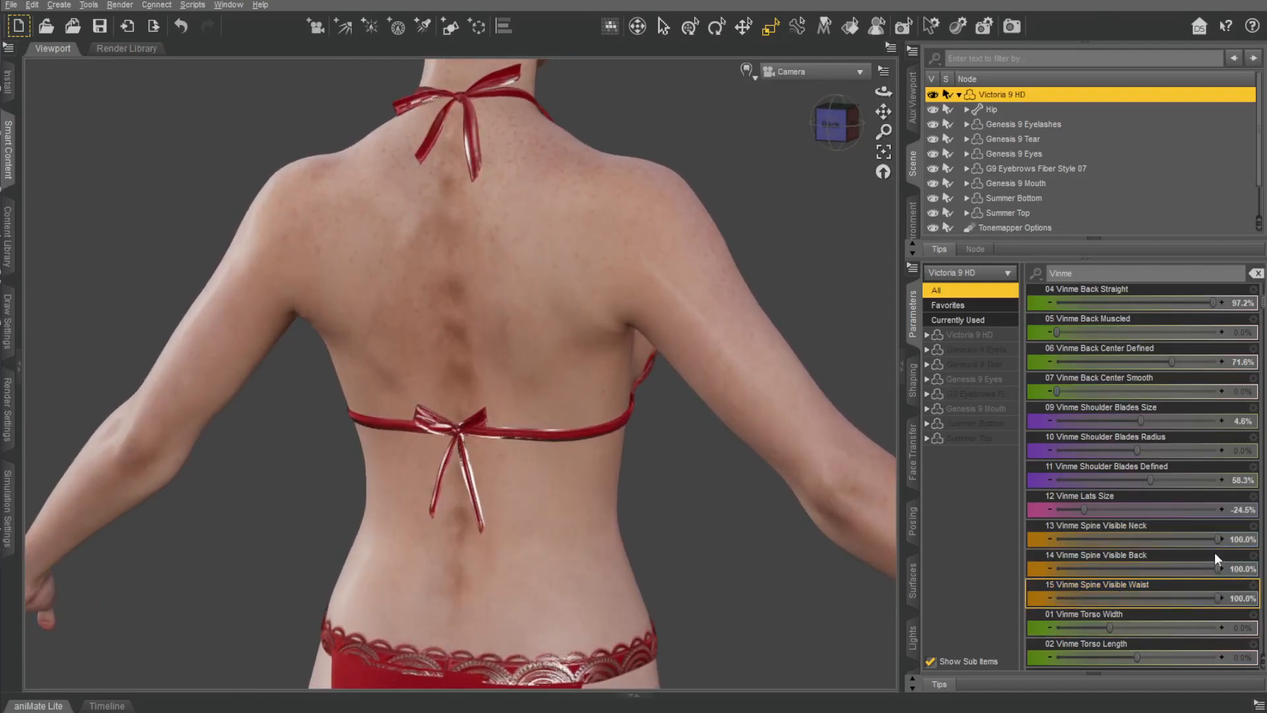
left_click_drag(883, 92, 970, 93)
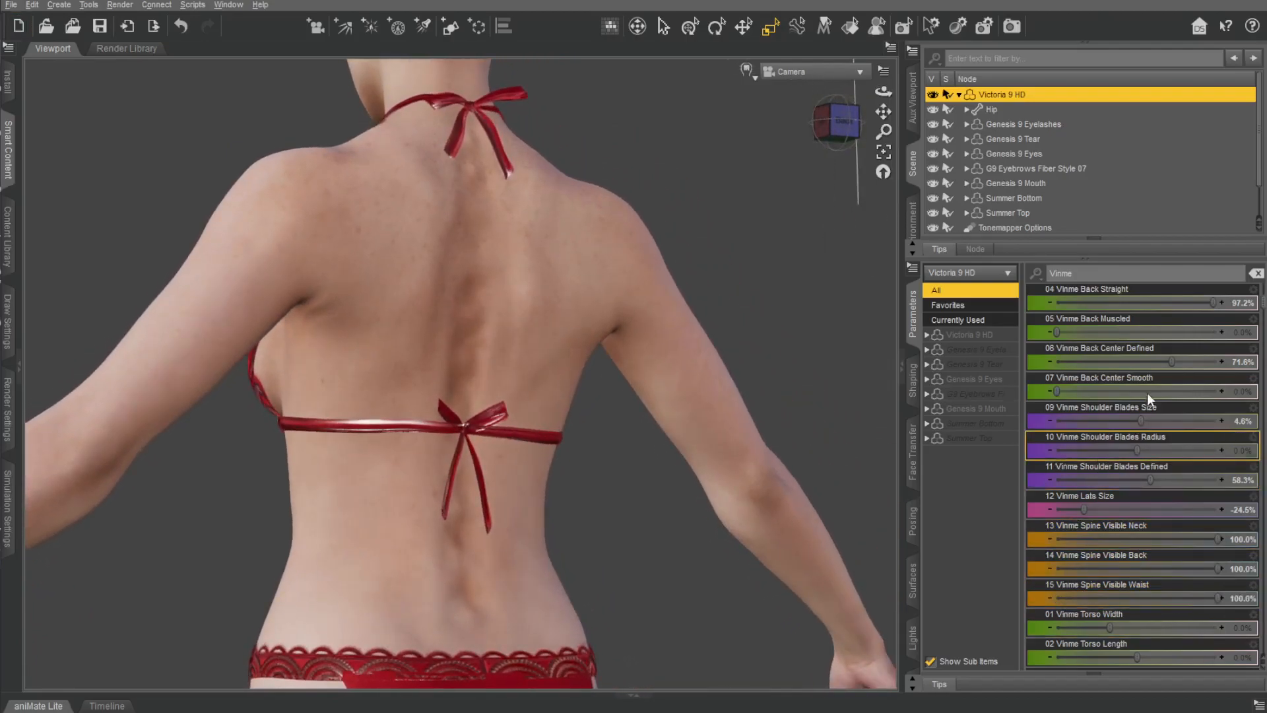
Set Vinme Back Center Smooth to 43.6%, and try Vinme Back Center Defined at its maximum, undoing that change.
scroll(1145, 409, "up", 3)
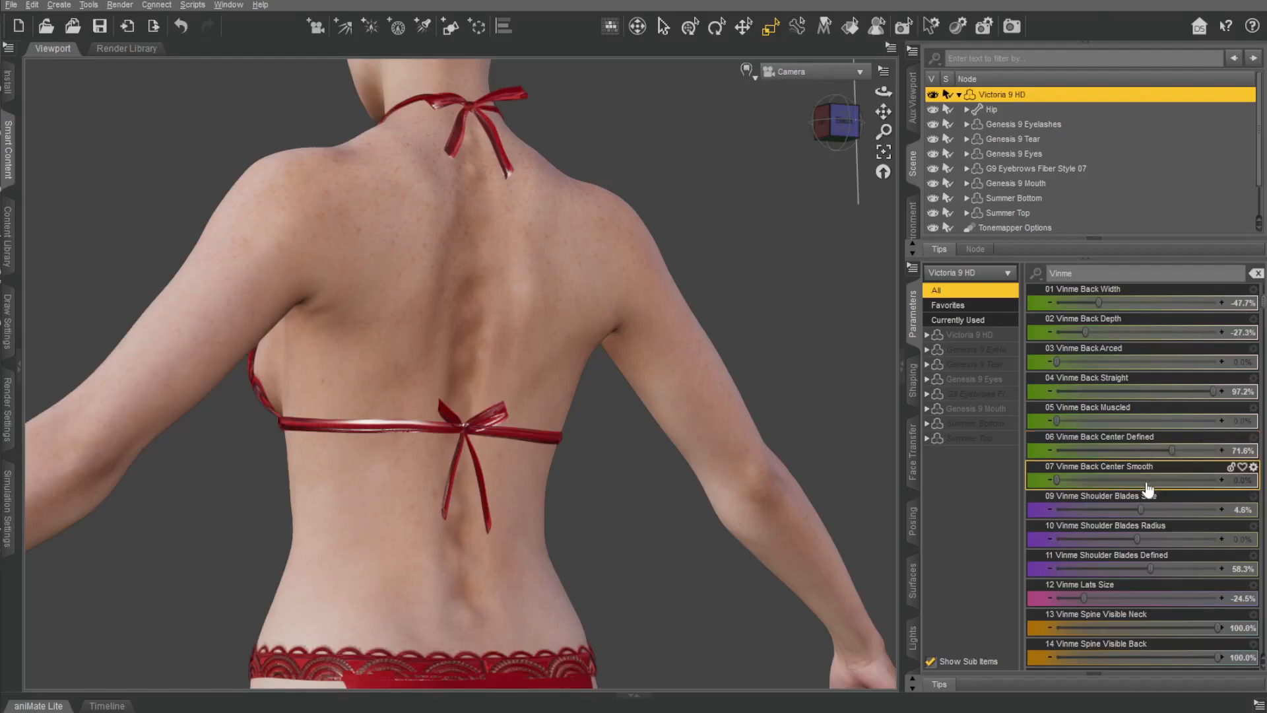
left_click_drag(1060, 478, 1122, 487)
left_click_drag(1172, 450, 1221, 448)
key("ctrl+z")
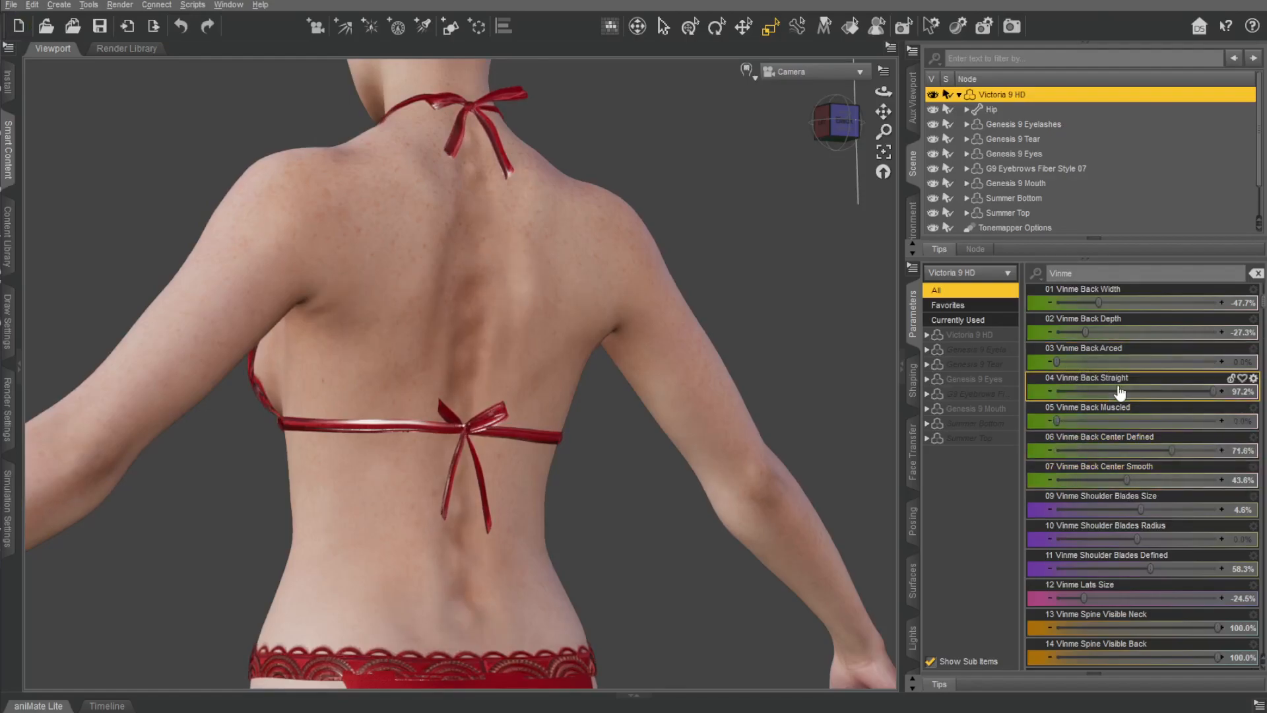
Readjust Vinme Back Width to about -46%, and set Vinme Back Straight to 86.7%.
scroll(1081, 403, "up", 1)
scroll(1133, 452, "up", 2)
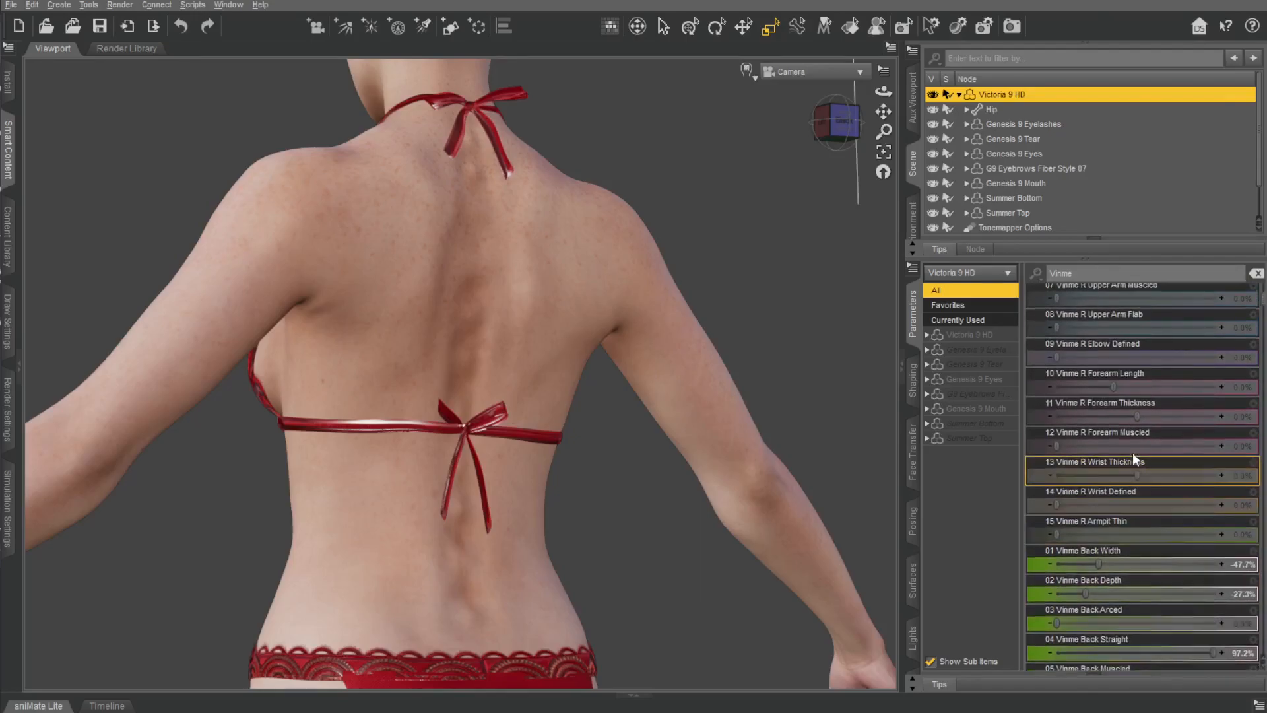
scroll(1135, 456, "down", 2)
left_click_drag(1096, 389, 1230, 417)
key("ctrl+z")
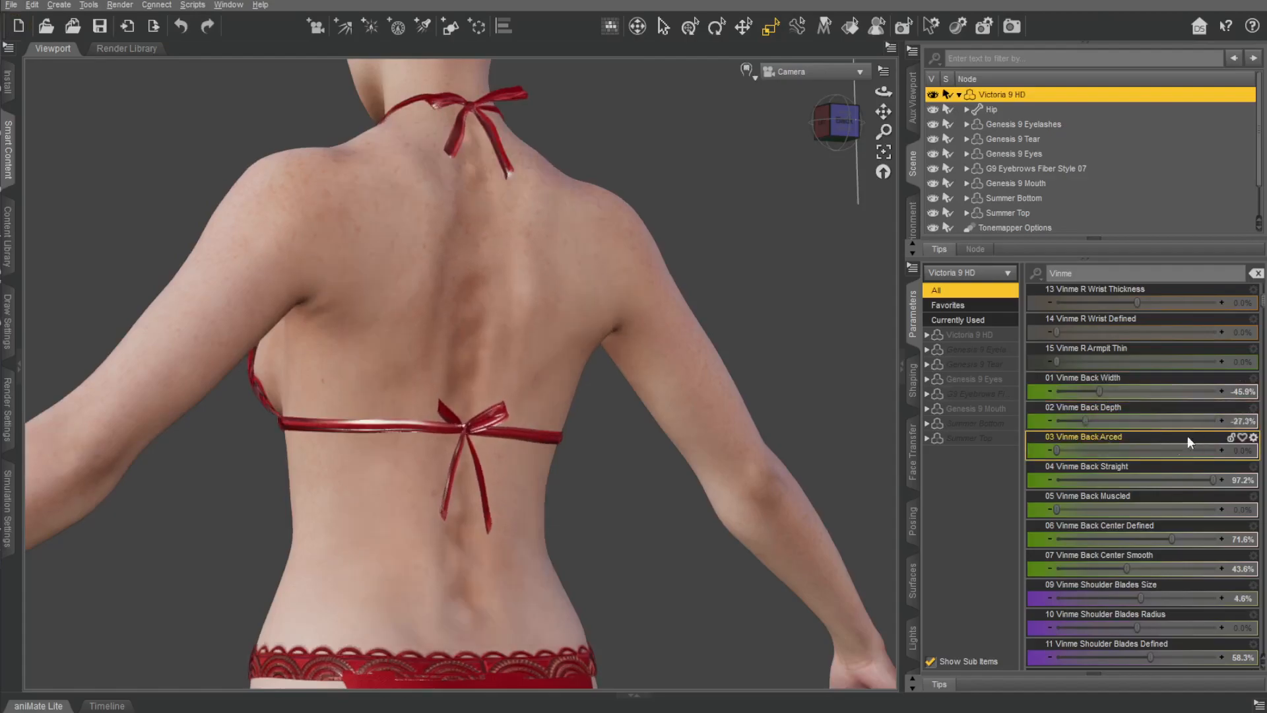
left_click_drag(1195, 467, 1185, 467)
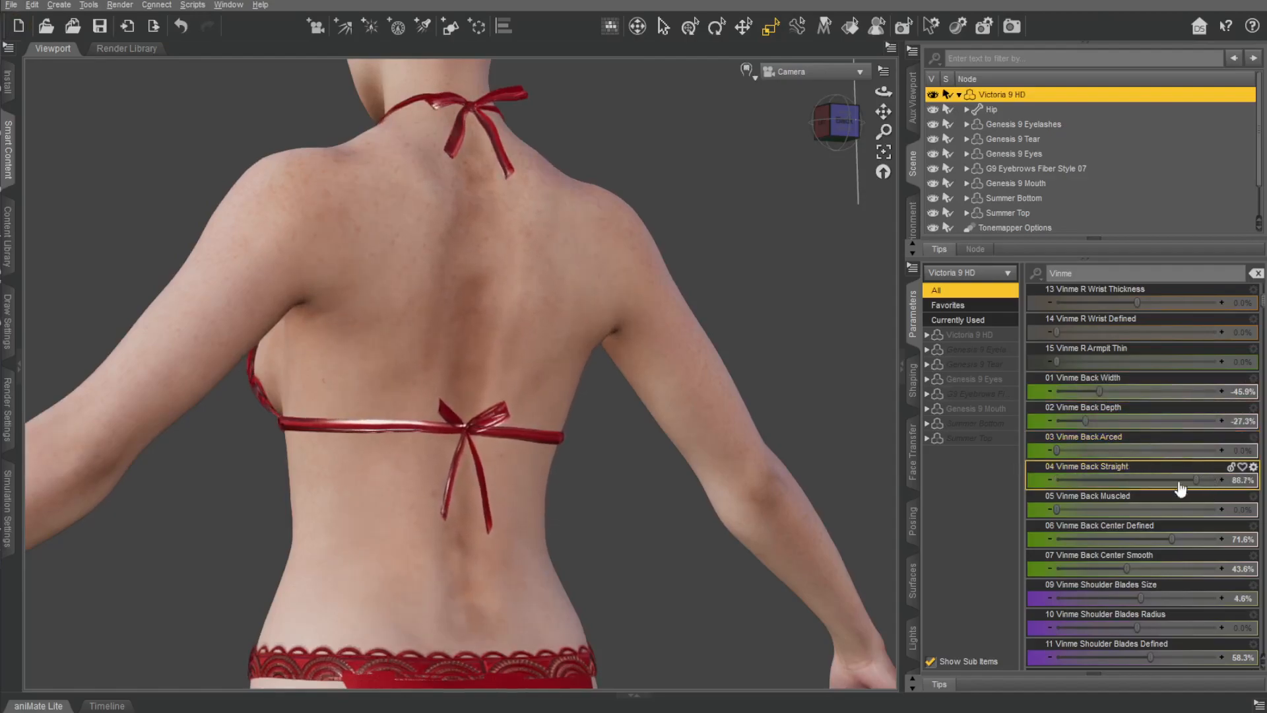
Set Vinme Back Center Defined to 67.9% and Vinme Back Center Smooth to 100%.
left_click_drag(1082, 525, 1147, 575)
mouse_move(841, 125)
left_mouse_down()
mouse_move(802, 125)
mouse_move(820, 124)
left_mouse_up()
key("ctrl+z")
key("ctrl+z")
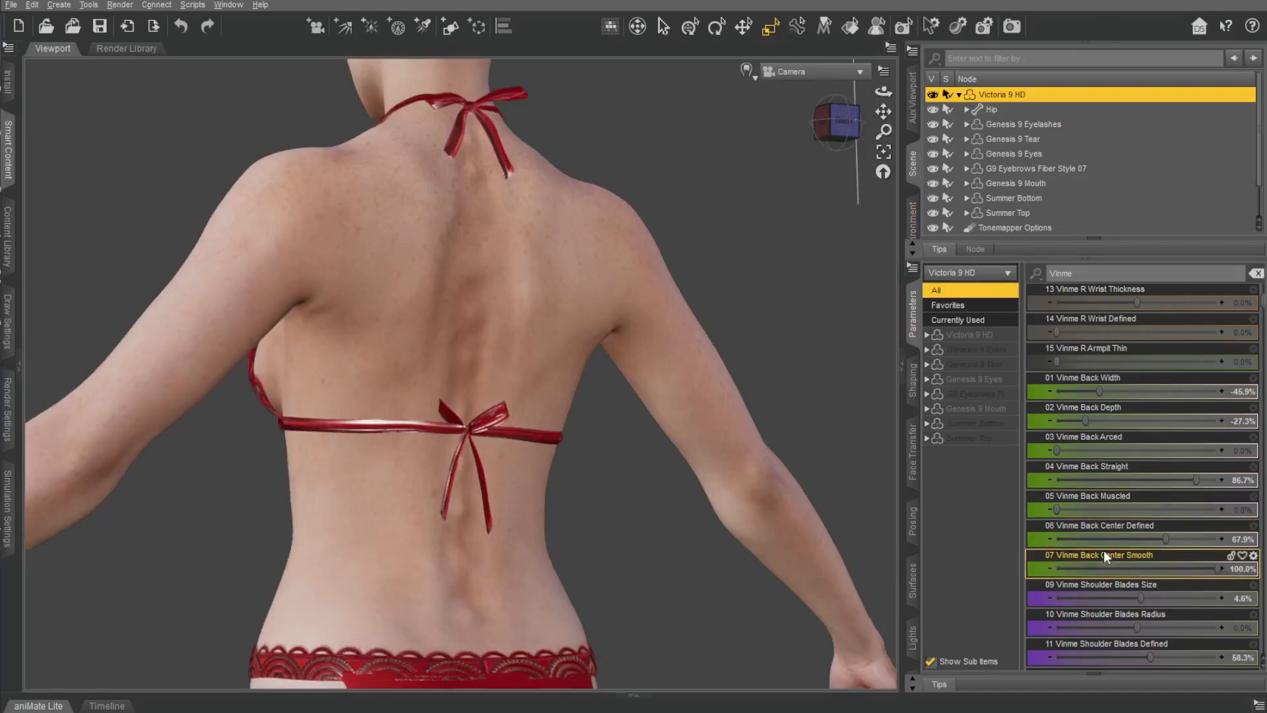
Reset Vinme Spine Visible Neck to 0%.
scroll(1110, 553, "down", 10)
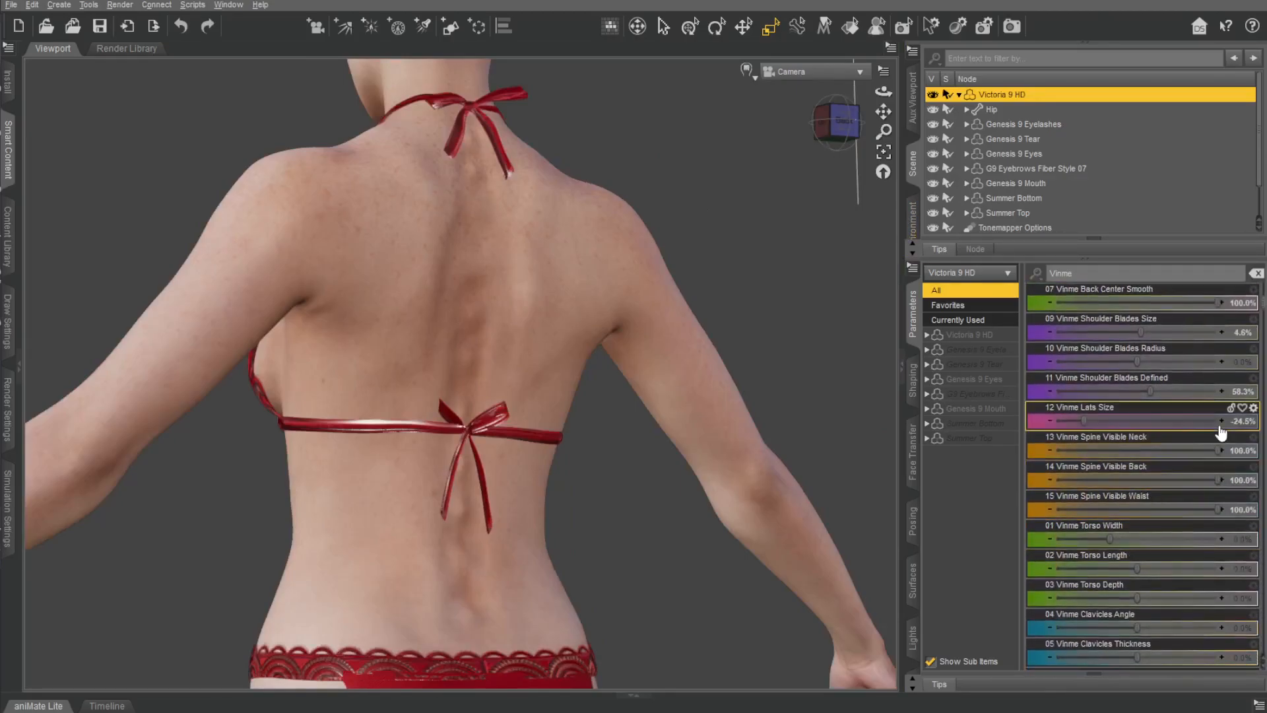
left_click_drag(1218, 449, 987, 448)
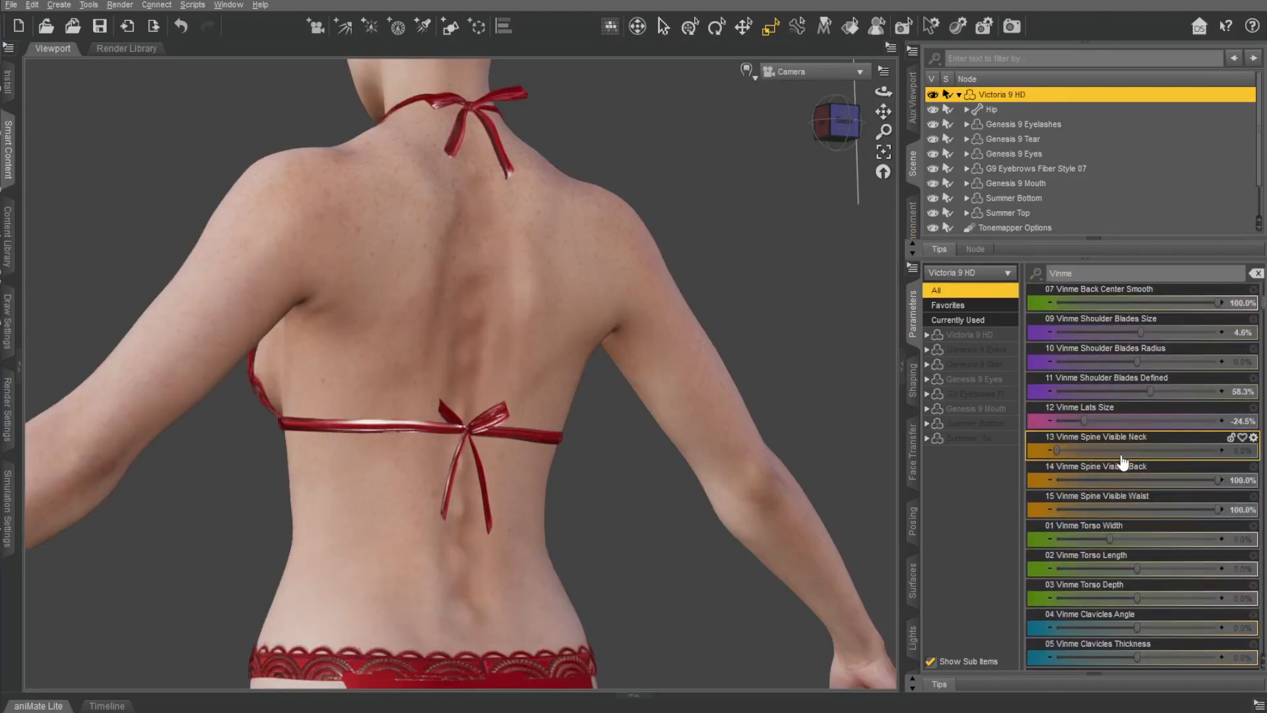
Set Vinme Spine Visible Back to 78.0% and Vinme Spine Visible Waist to 32.6%.
left_click_drag(1220, 479, 1056, 481)
key("ctrl+z")
left_click_drag(1218, 509, 1109, 509)
left_click_drag(1218, 480, 1182, 480)
Set Vinme Torso Width to -12.2% and Vinme Torso Depth to about -56%, checking the figure from the front.
left_click_drag(1110, 539, 896, 512)
middle_click_drag(808, 206, 647, 284)
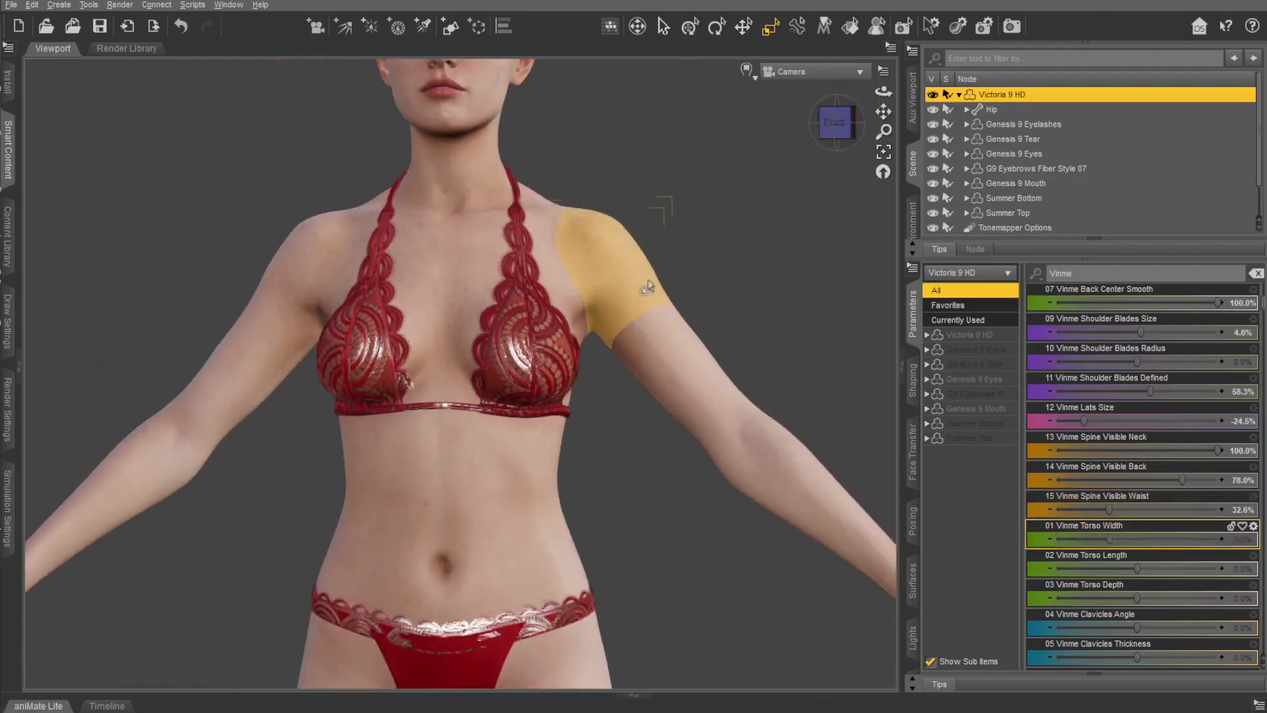
scroll(646, 283, "down", 2)
left_click_drag(1111, 540, 1245, 566)
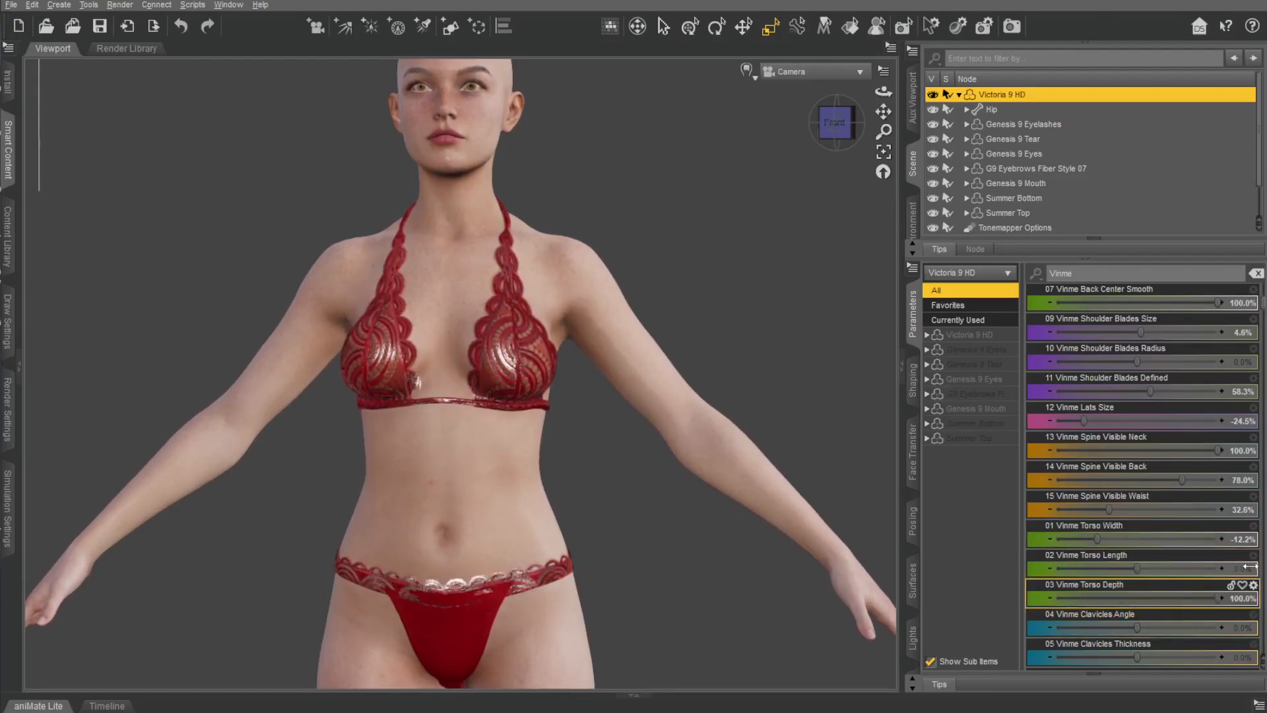
left_click(835, 146)
left_click_drag(1138, 591, 1090, 589)
key("ctrl+z")
scroll(1086, 495, "down", 6)
Try different Vinme Clavicles Angle and Vinme Clavicles Thickness values while viewing the collarbones up close.
middle_click_drag(613, 165, 697, 202)
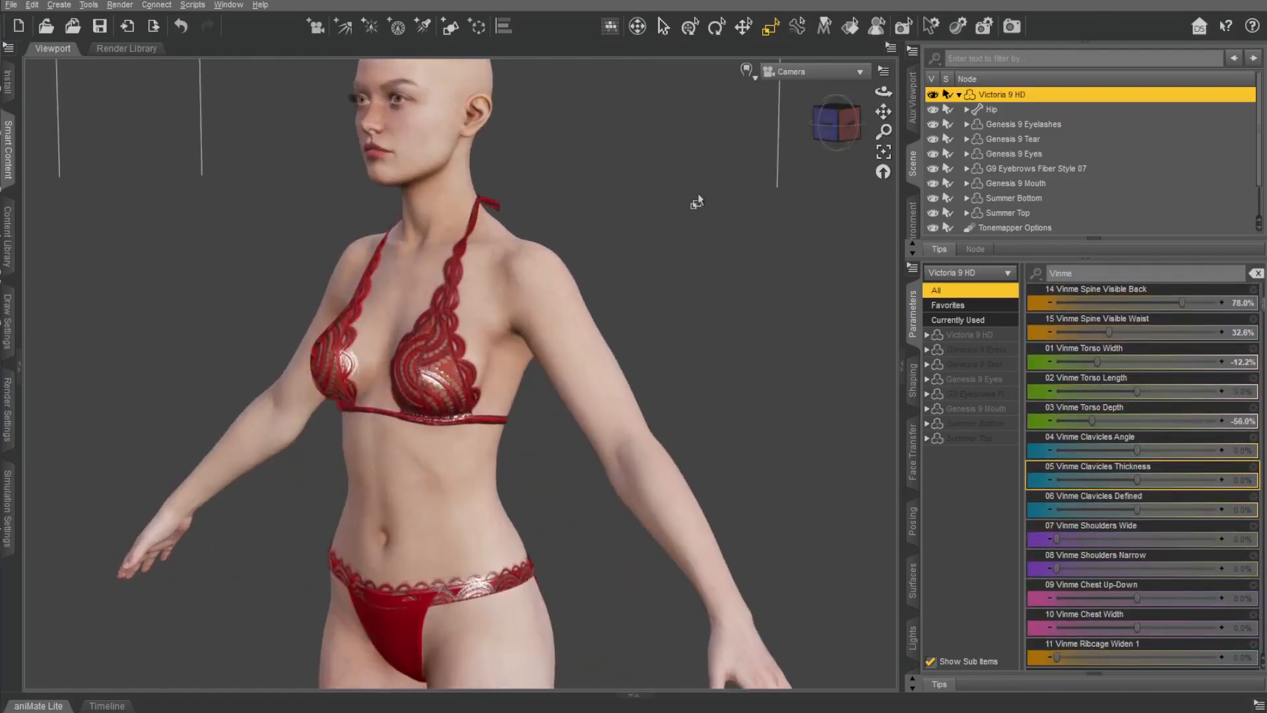
scroll(697, 202, "up", 5)
left_click_drag(883, 111, 879, 181)
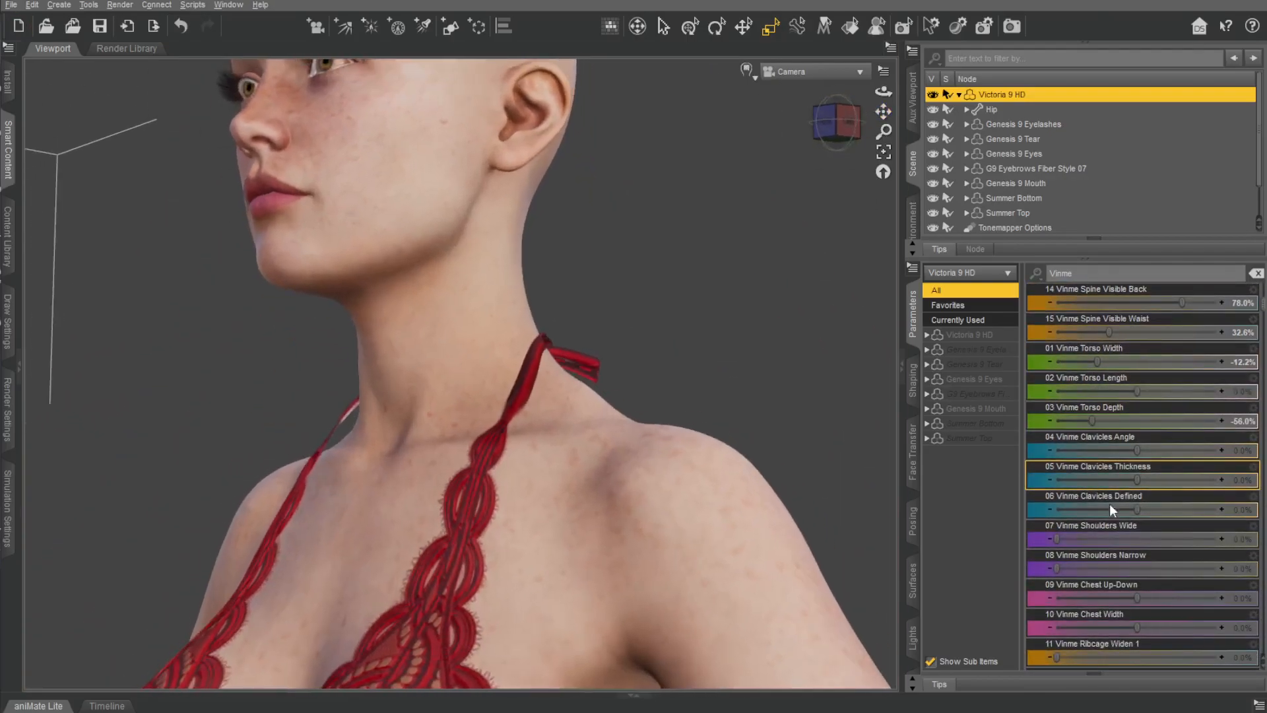
left_click_drag(1106, 450, 1159, 502)
right_click_drag(693, 264, 818, 268)
left_click_drag(1114, 449, 1259, 507)
left_click_drag(1163, 480, 1126, 476)
Set Vinme Clavicles Angle to -13.8%, Clavicles Thickness to 14.7% and Clavicles Defined to 11.0%.
left_click_drag(836, 123, 795, 124)
left_click_drag(1166, 450, 1056, 450)
mouse_move(1127, 480)
left_mouse_down()
mouse_move(1100, 475)
mouse_move(1114, 475)
left_mouse_up()
left_click_drag(1217, 510, 1145, 509)
left_click(848, 129)
left_click_drag(1067, 442, 1126, 454)
middle_click_drag(786, 394, 825, 397)
Try the Vinme Shoulders Wide and Vinme Shoulders Narrow morphs, undoing both changes.
scroll(851, 297, "down", 5)
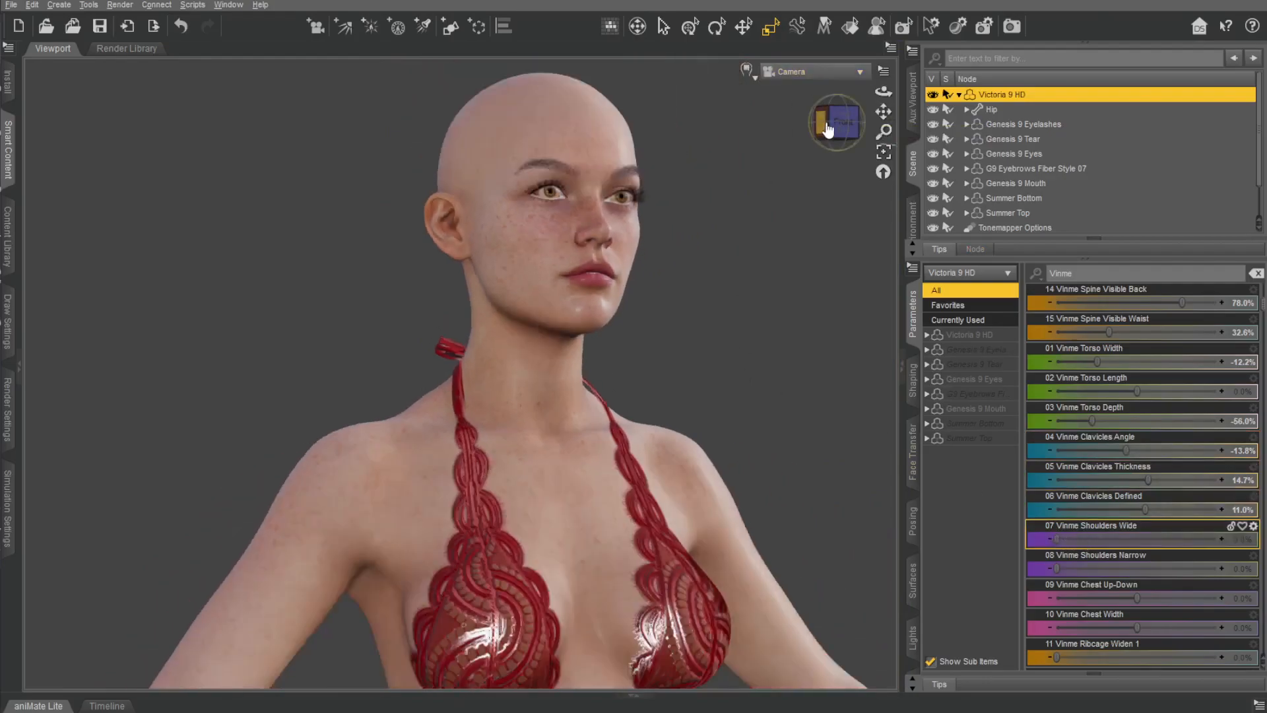
left_click(826, 121)
left_click_drag(1061, 540, 1129, 567)
key("ctrl+z")
key("ctrl+z")
Try raising Vinme Chest Up-Down while viewing the whole torso from the front, and undo the change.
middle_click_drag(848, 472, 653, 461)
left_click_drag(883, 112, 858, 13)
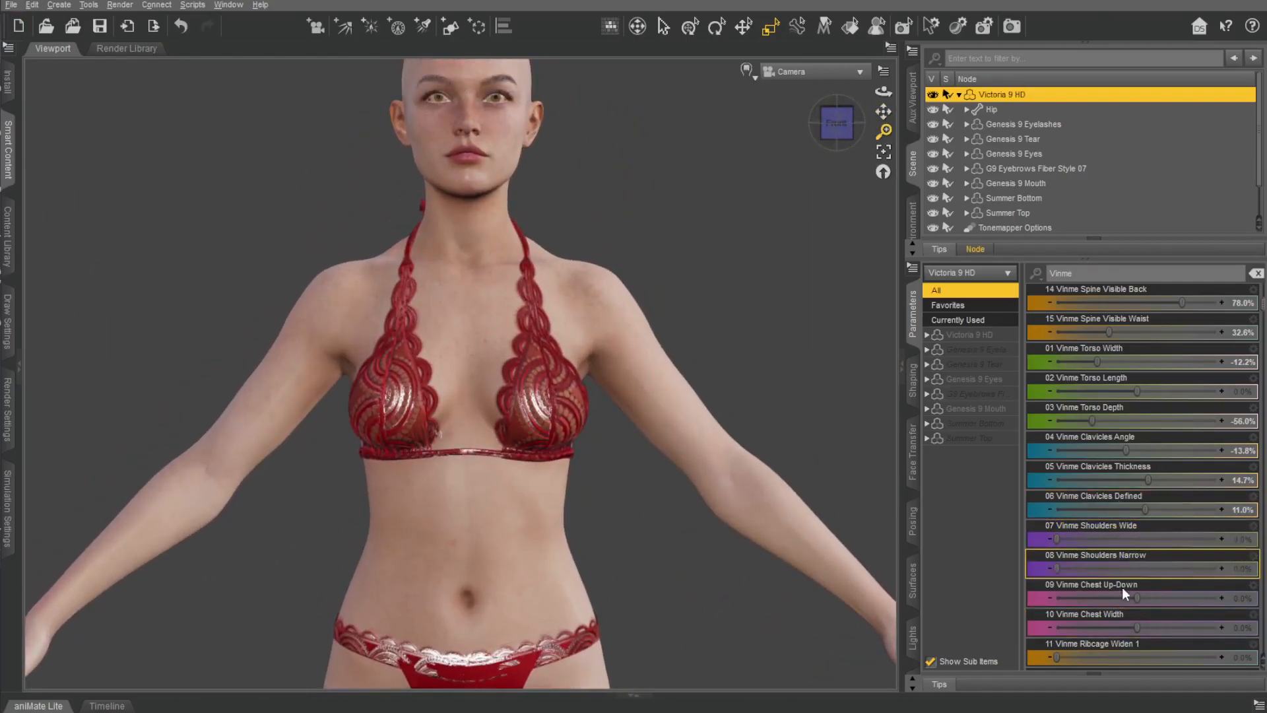
left_click_drag(1123, 584, 1201, 585)
key("ctrl+z")
Set Vinme Ribcage Narrow 1 to 37.6%, Ribcage Narrow 2 to 6.4% and Ribcage Defined to 63.3%.
scroll(1151, 576, "down", 2)
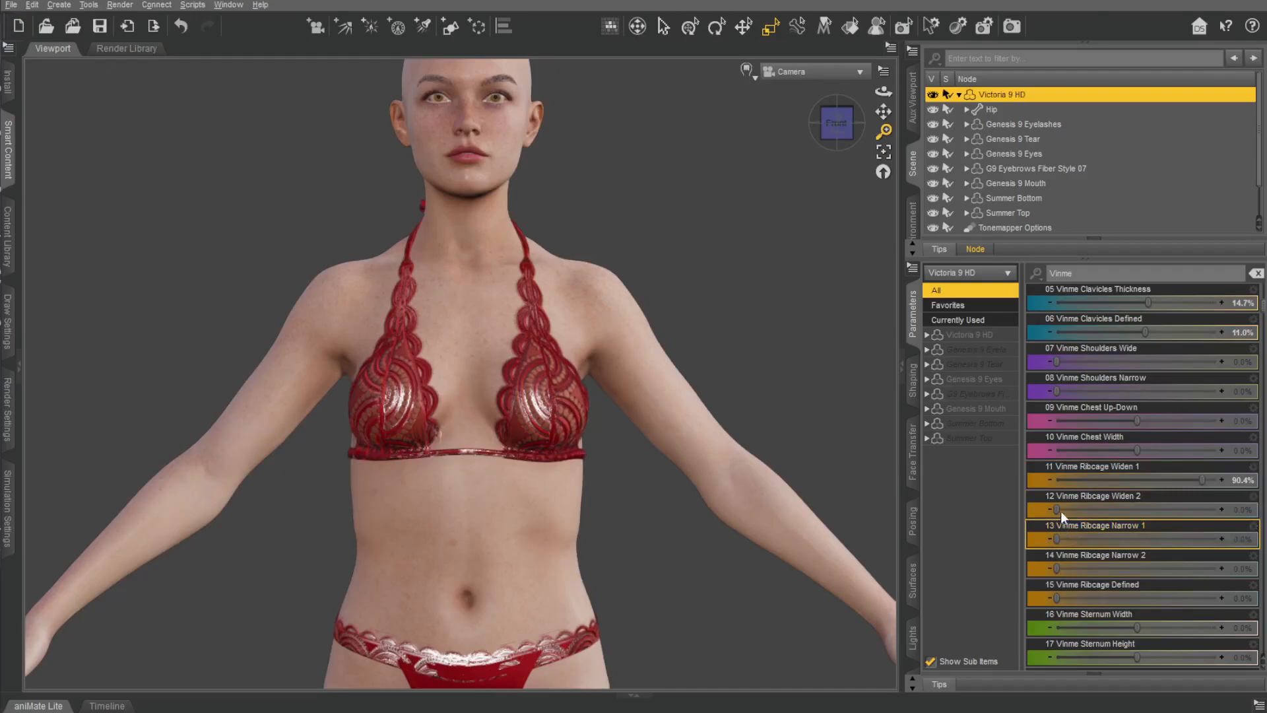
left_click_drag(1057, 541, 1223, 536)
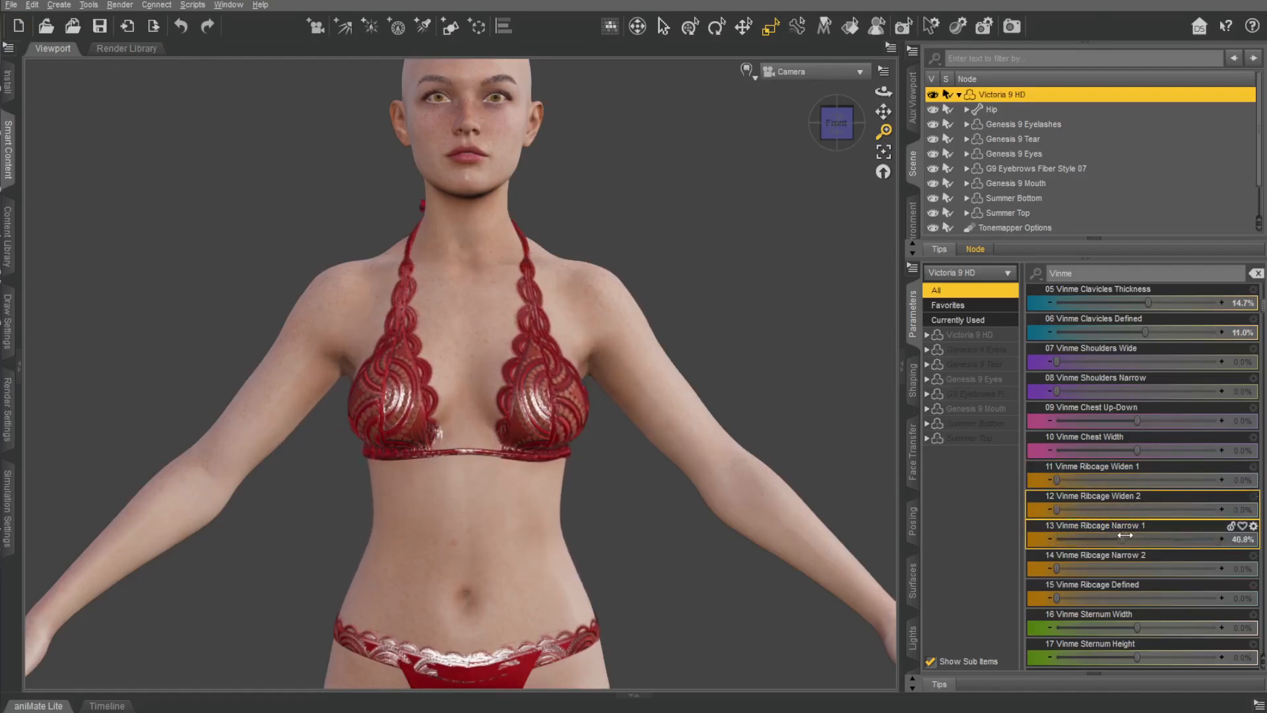
left_click_drag(1122, 535, 1119, 535)
mouse_move(1057, 570)
left_mouse_down()
mouse_move(1150, 561)
mouse_move(1067, 556)
left_mouse_up()
left_click_drag(1057, 599, 1158, 586)
Set Vinme Sternum Width to 64.2%.
scroll(1131, 534, "down", 3)
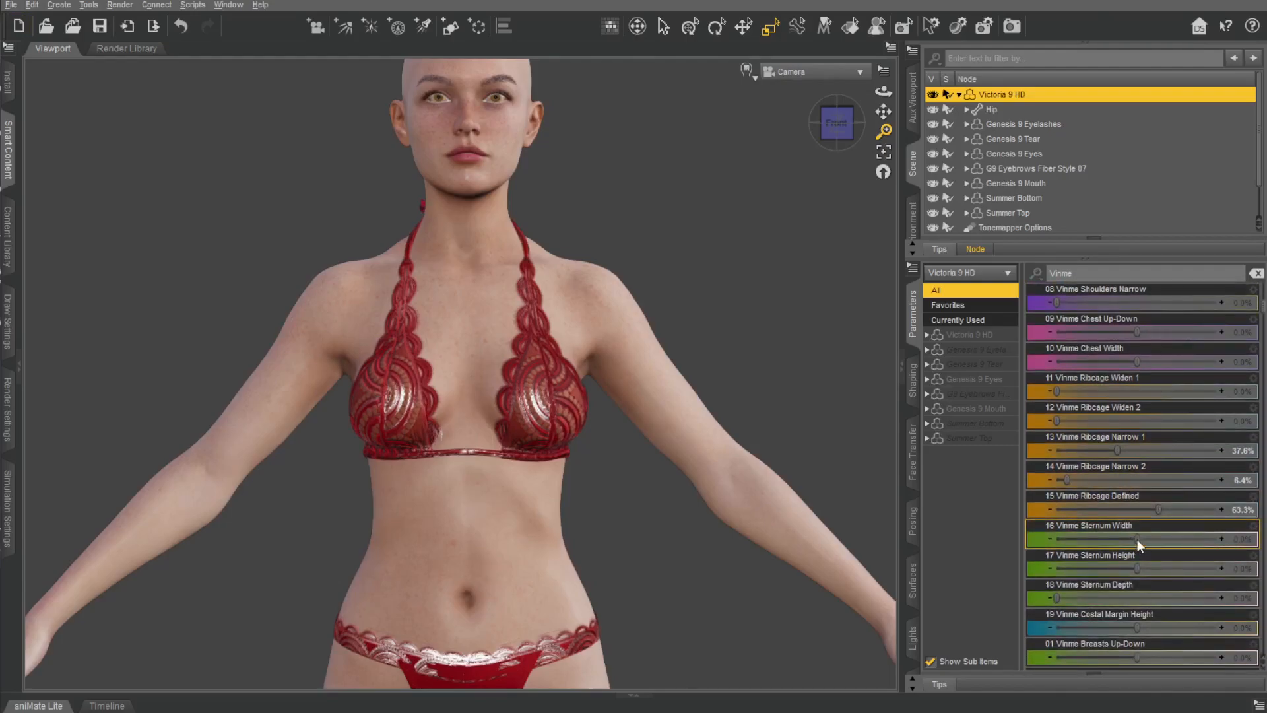
left_click_drag(1134, 539, 1178, 538)
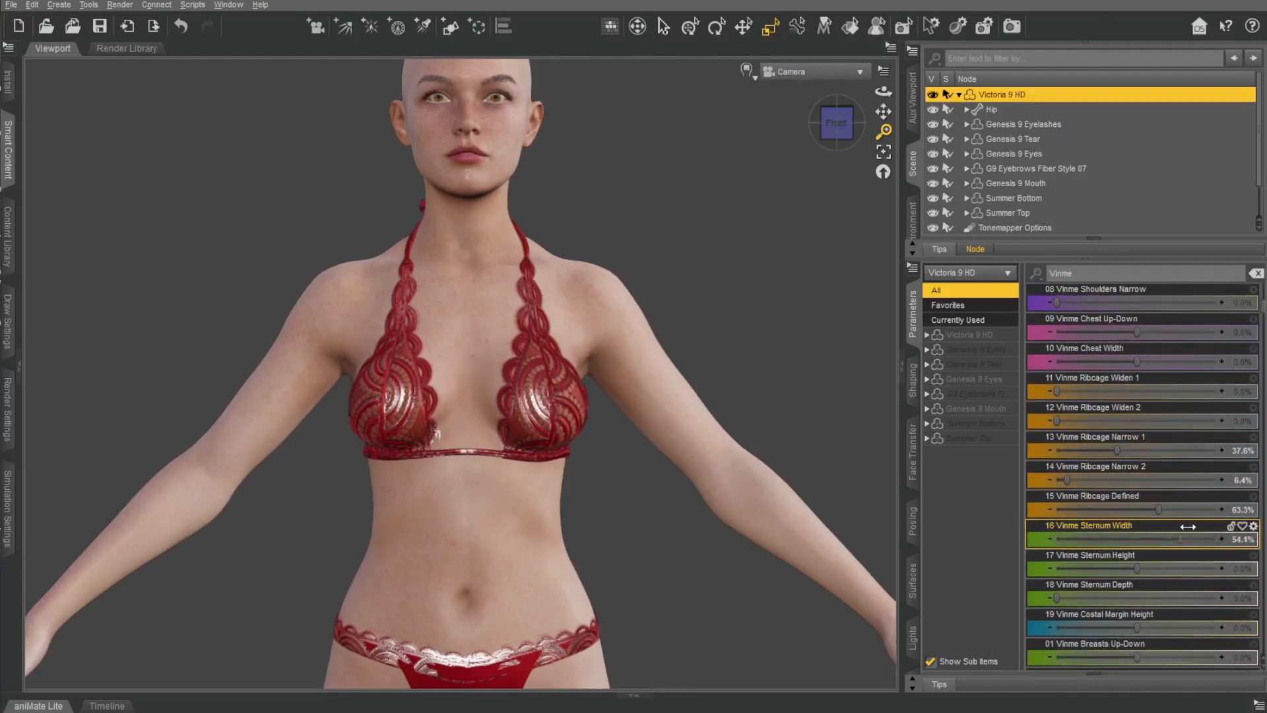
left_click_drag(1190, 526, 1135, 559)
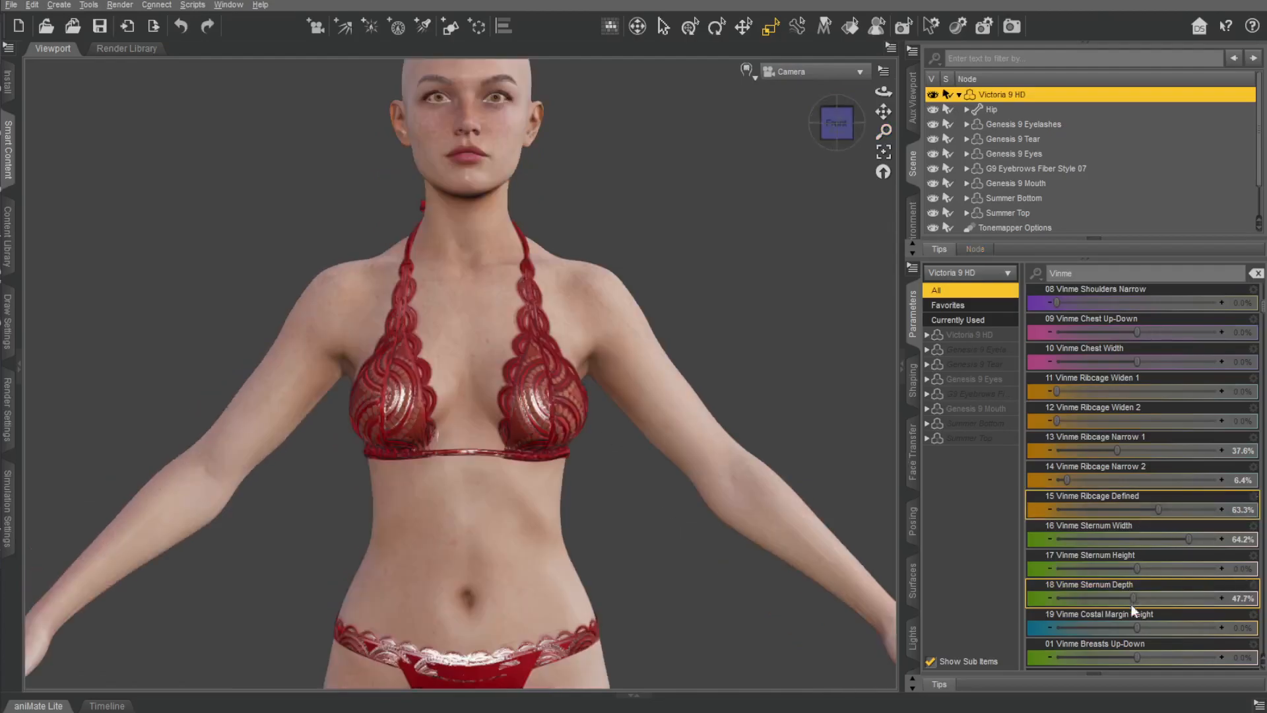
Try the Vinme Sternum Depth morph and undo the trial changes.
left_click_drag(1131, 604, 1057, 597)
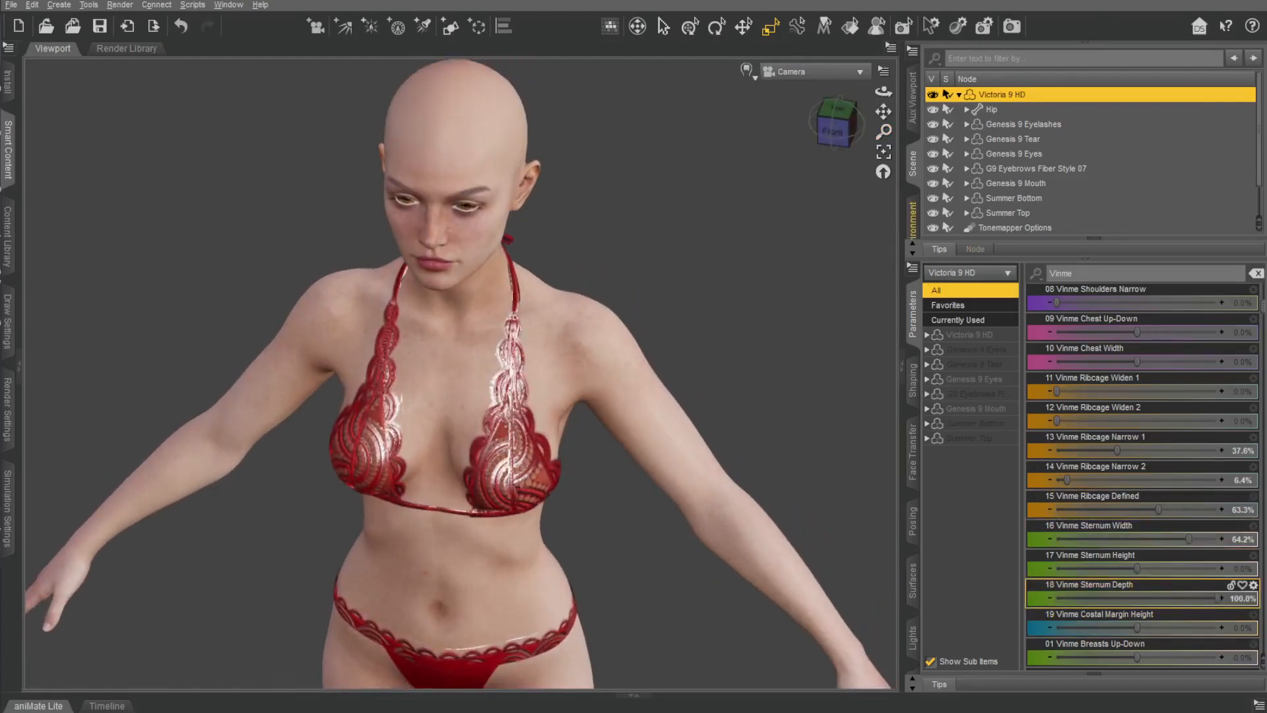
mouse_move(851, 109)
left_mouse_down()
mouse_move(857, 77)
mouse_move(852, 94)
left_mouse_up()
key("ctrl+z")
key("ctrl+z")
key("ctrl+z")
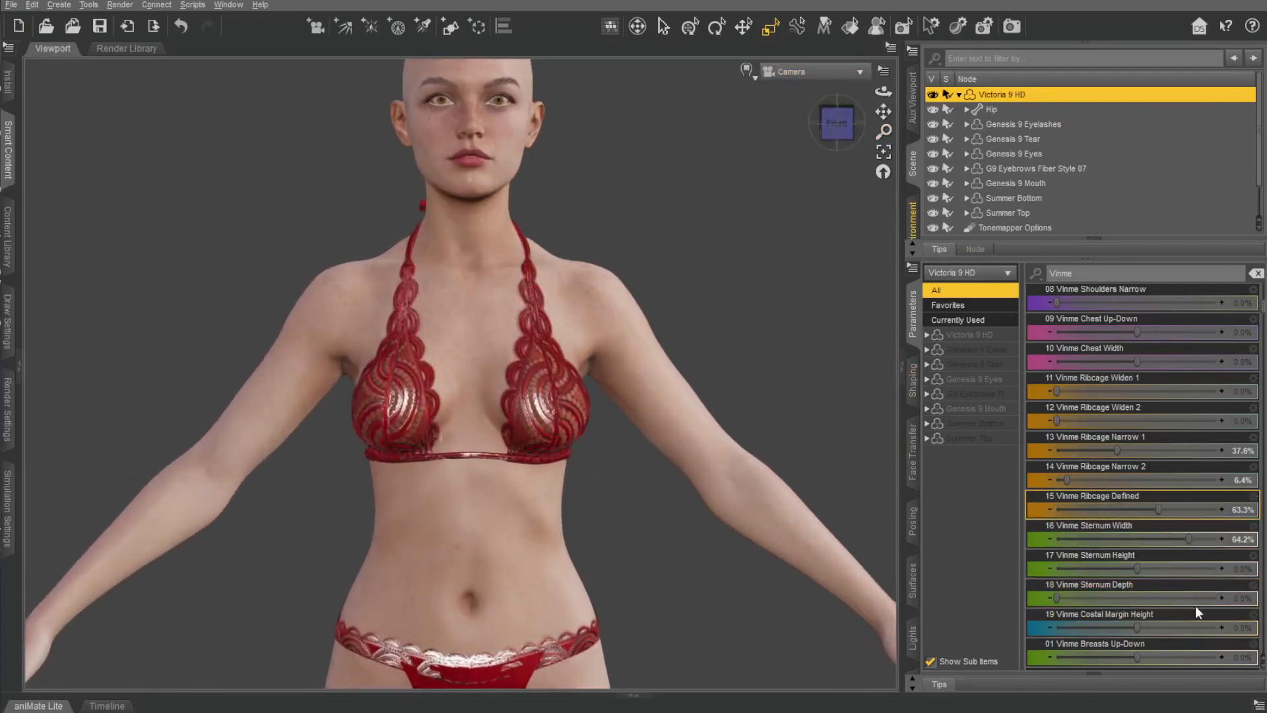
key("ctrl+z")
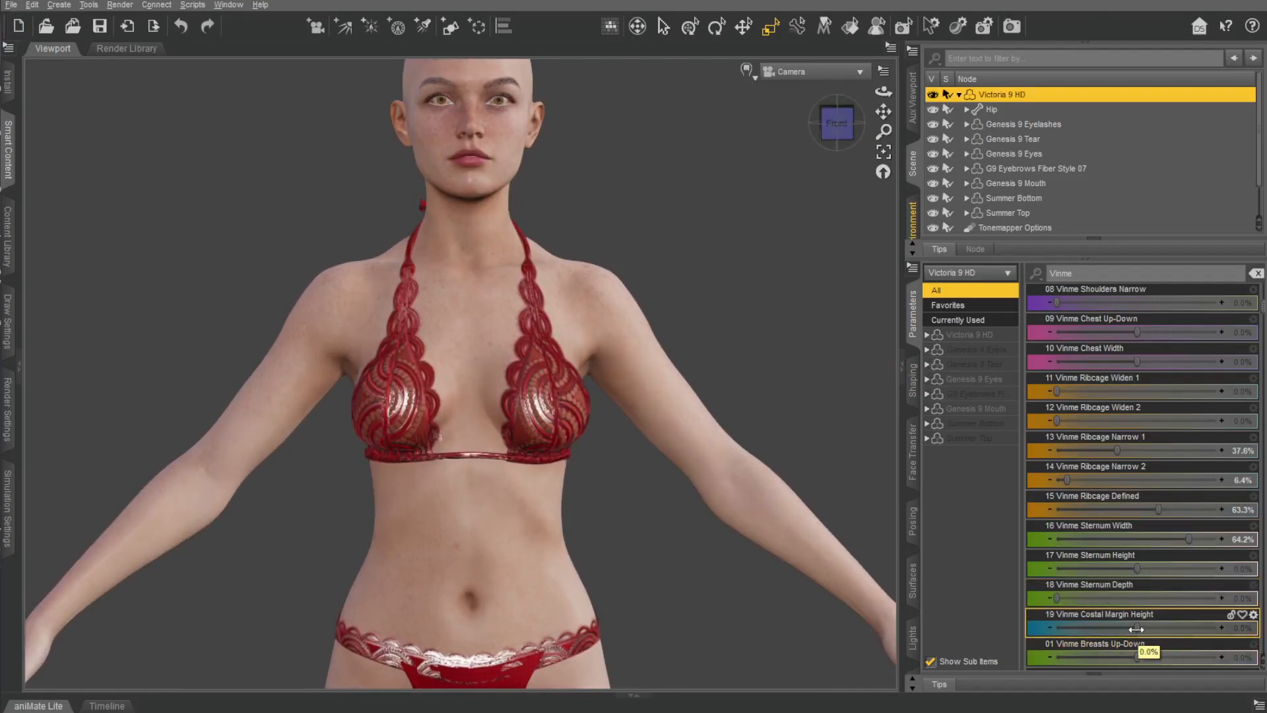
Set Vinme Costal Margin Height to 34.9%, Breasts Up-Down to -15.1% and Breasts Distance to 53.2%.
left_click_drag(1137, 628, 1160, 596)
left_click_drag(1138, 656, 1082, 634)
scroll(1112, 489, "down", 3)
left_click_drag(1110, 420, 1170, 419)
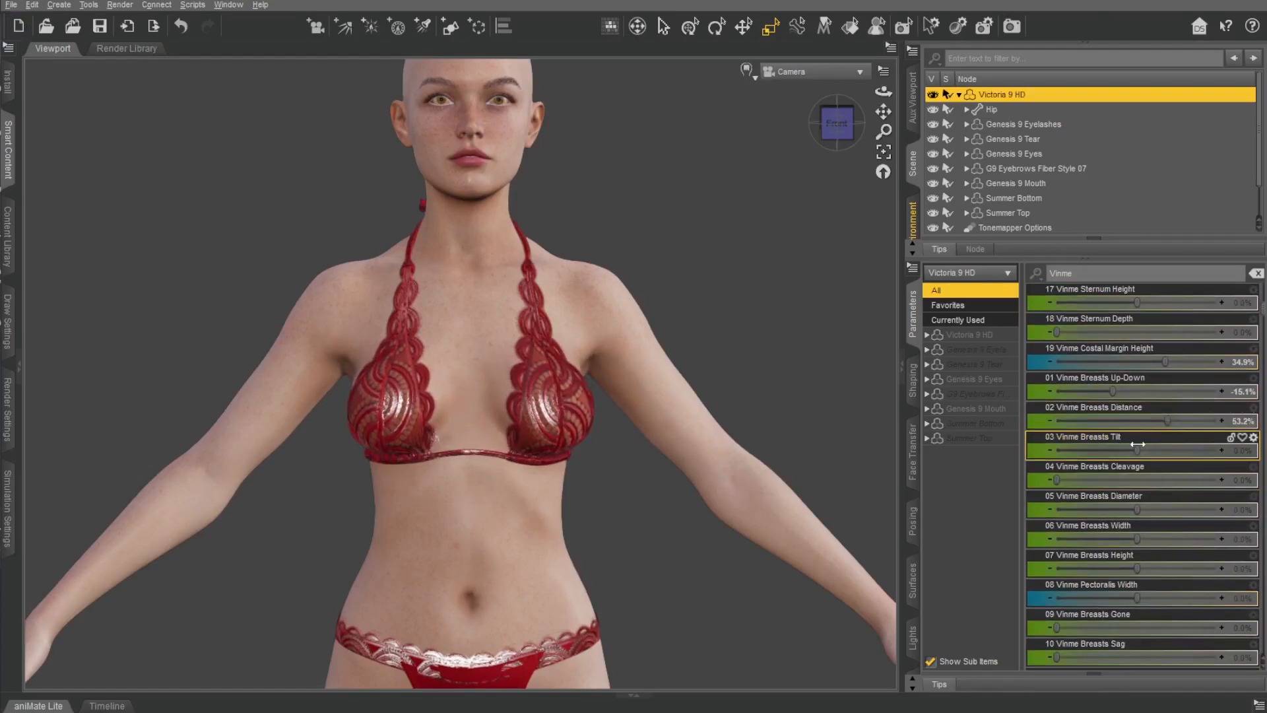
Try a lower Vinme Breasts Up-Down value from the side view and undo the change.
left_click(850, 146)
left_click_drag(1113, 392, 934, 390)
key("ctrl+z")
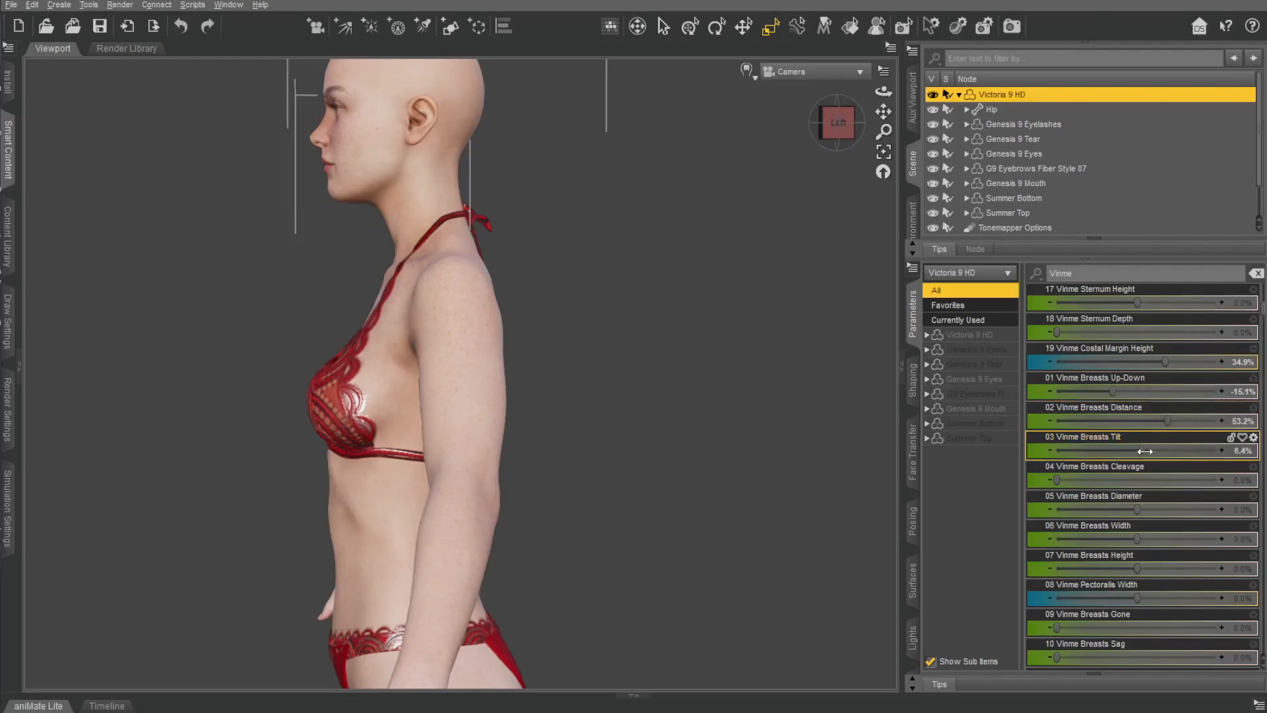
Split the viewport into two side-by-side views, with the Perspective View framing the torso from the figure's left side.
left_click(843, 124)
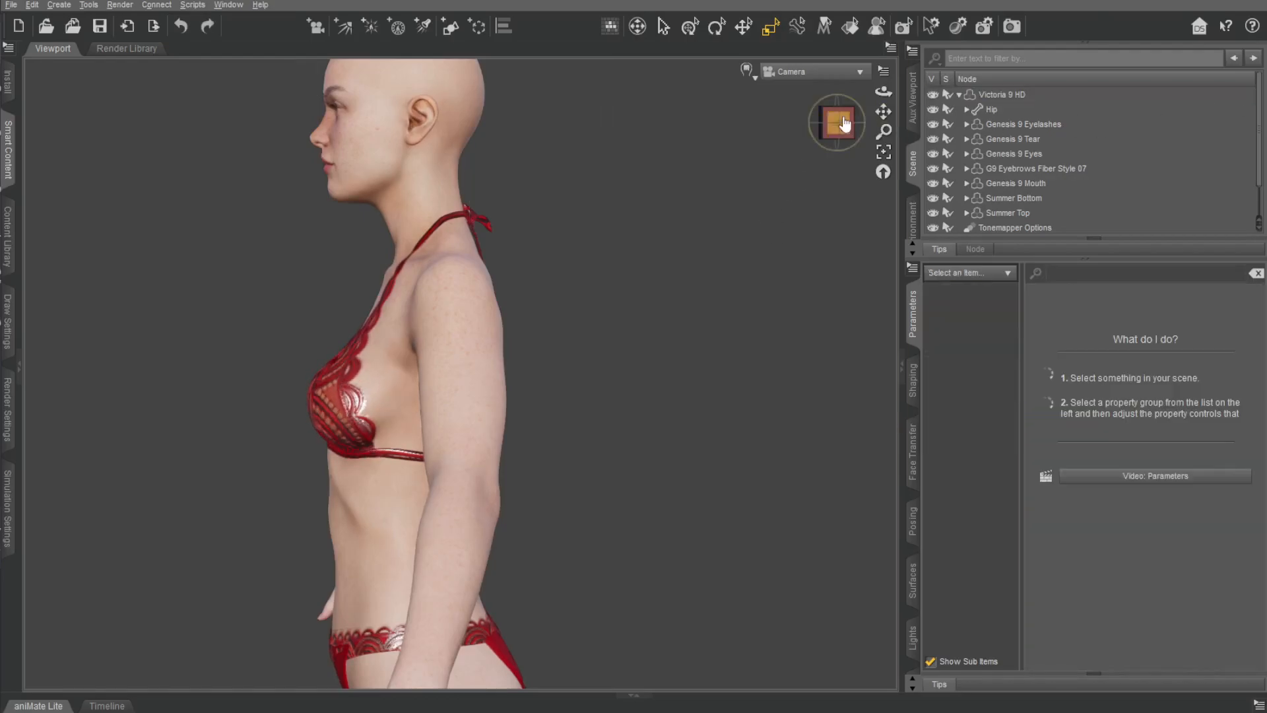
left_click(844, 123)
left_click(883, 70)
left_click(943, 77)
left_click_drag(883, 111, 892, 73)
scroll(806, 297, "down", 5)
left_click_drag(837, 123, 782, 127)
scroll(802, 261, "up", 3)
left_click_drag(883, 112, 930, 58)
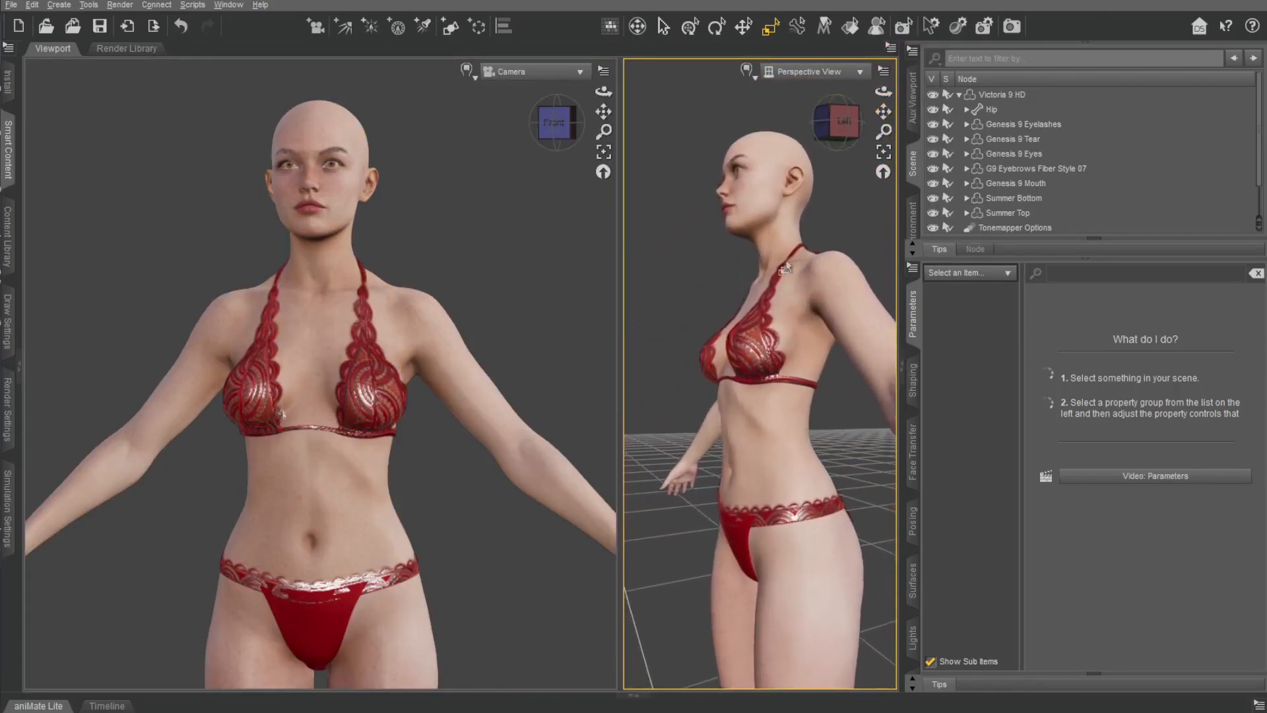
scroll(835, 204, "up", 5)
Hide the Summer Top and set Vinme Breasts Tilt on Victoria 9 HD to 60.6%.
left_click(1013, 94)
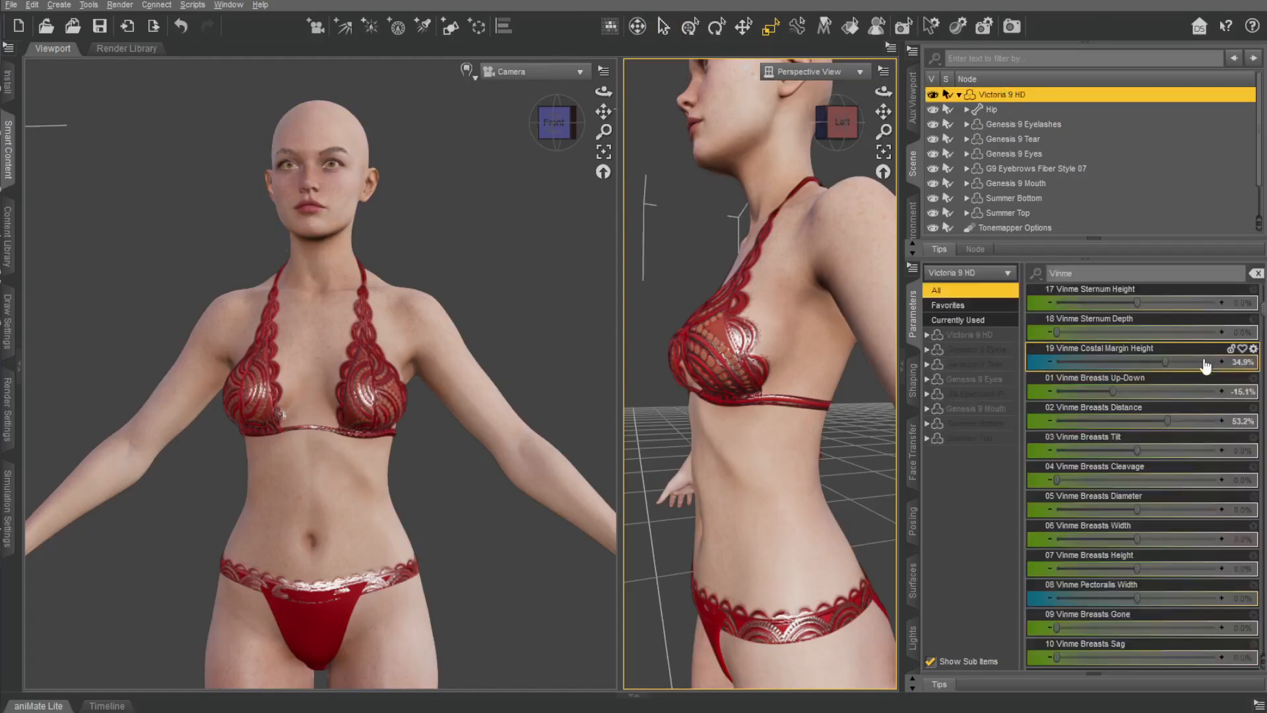
left_click_drag(1138, 452, 1199, 444)
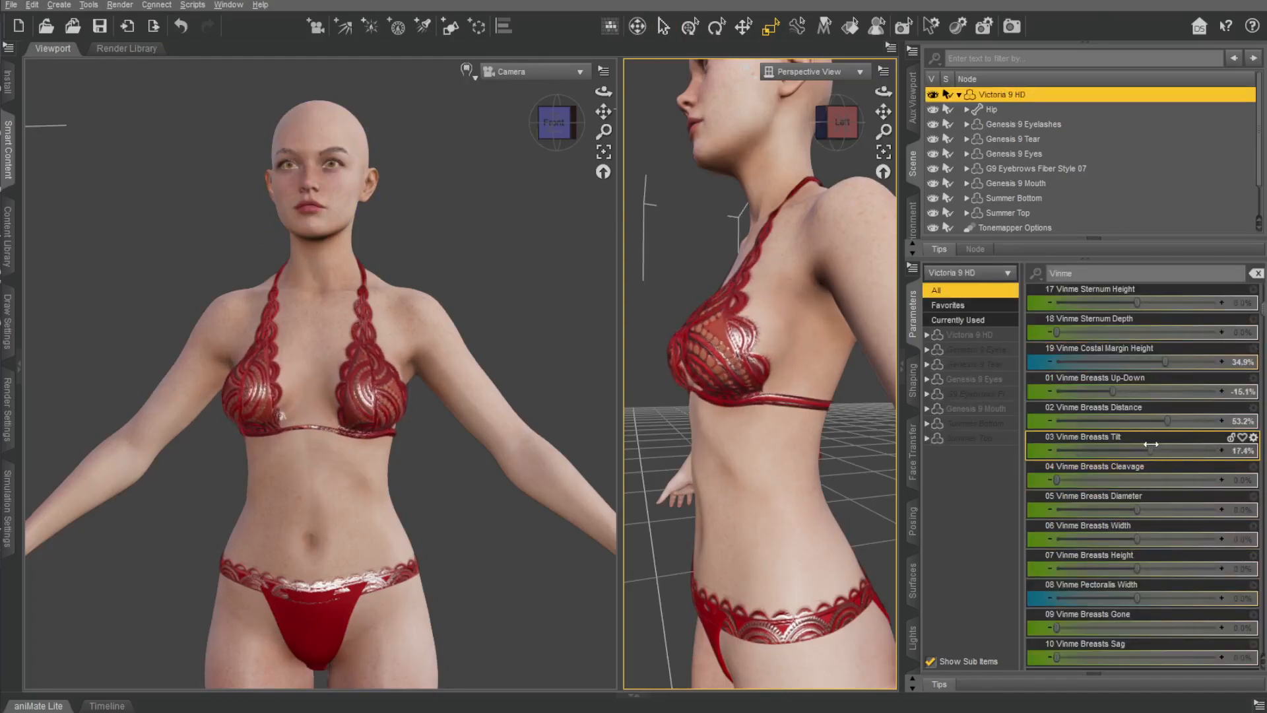
left_click(933, 213)
left_click_drag(1150, 450, 1002, 430)
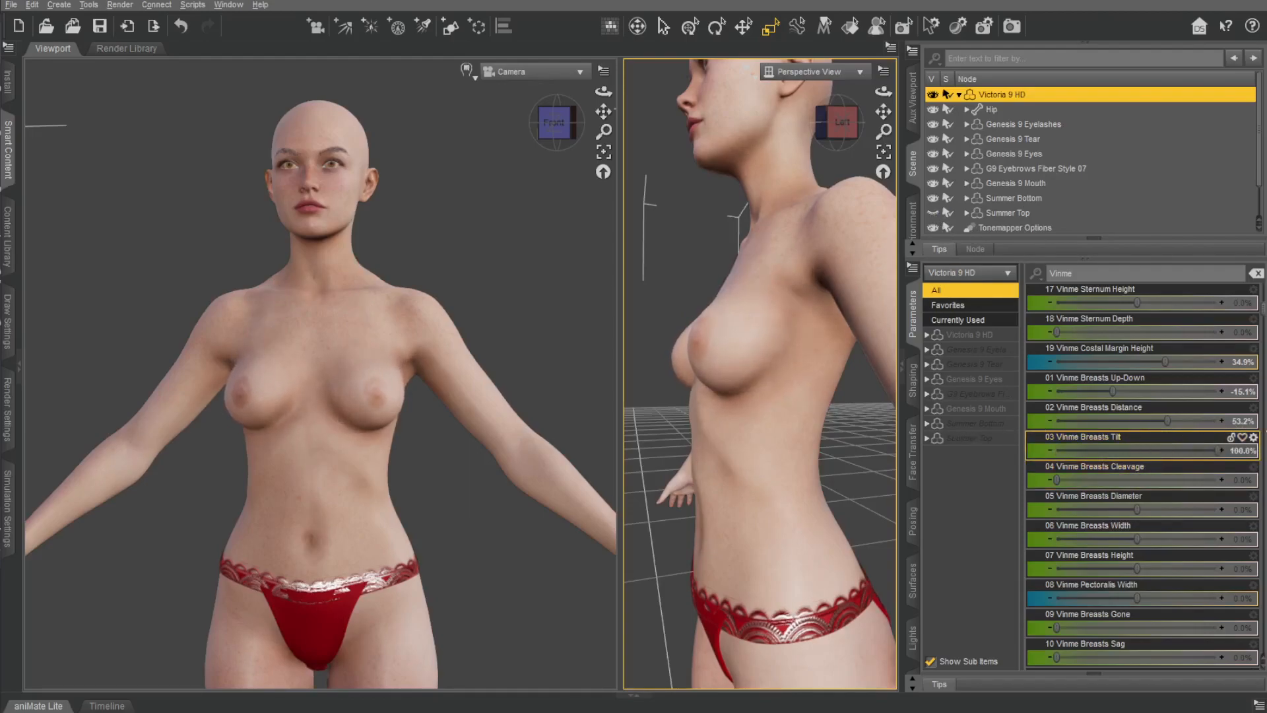
left_click_drag(1195, 432, 1186, 442)
Try the Vinme Breasts Cleavage, Diameter and Width morphs, undoing each change.
left_click_drag(1057, 480, 1135, 489)
key("ctrl+z")
key("ctrl+z")
left_click_drag(1135, 539, 1208, 531)
Set Vinme Breasts Height to -25.7%.
key("ctrl+z")
left_click_drag(1135, 569, 1233, 553)
key("ctrl+z")
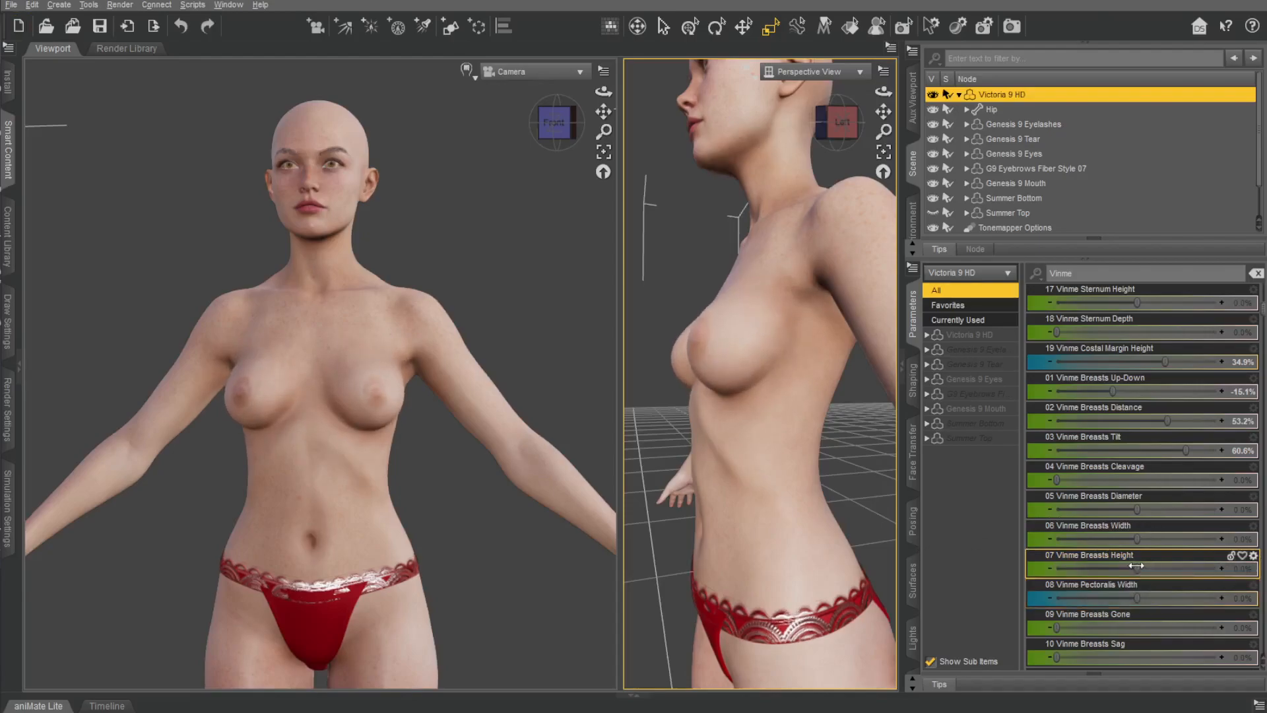
left_click_drag(1117, 557, 1112, 559)
Try a negative Vinme Pectoralis Width, restoring it to 0%, and set Vinme Breasts Gone to 23.4%.
left_click_drag(1134, 597, 1137, 597)
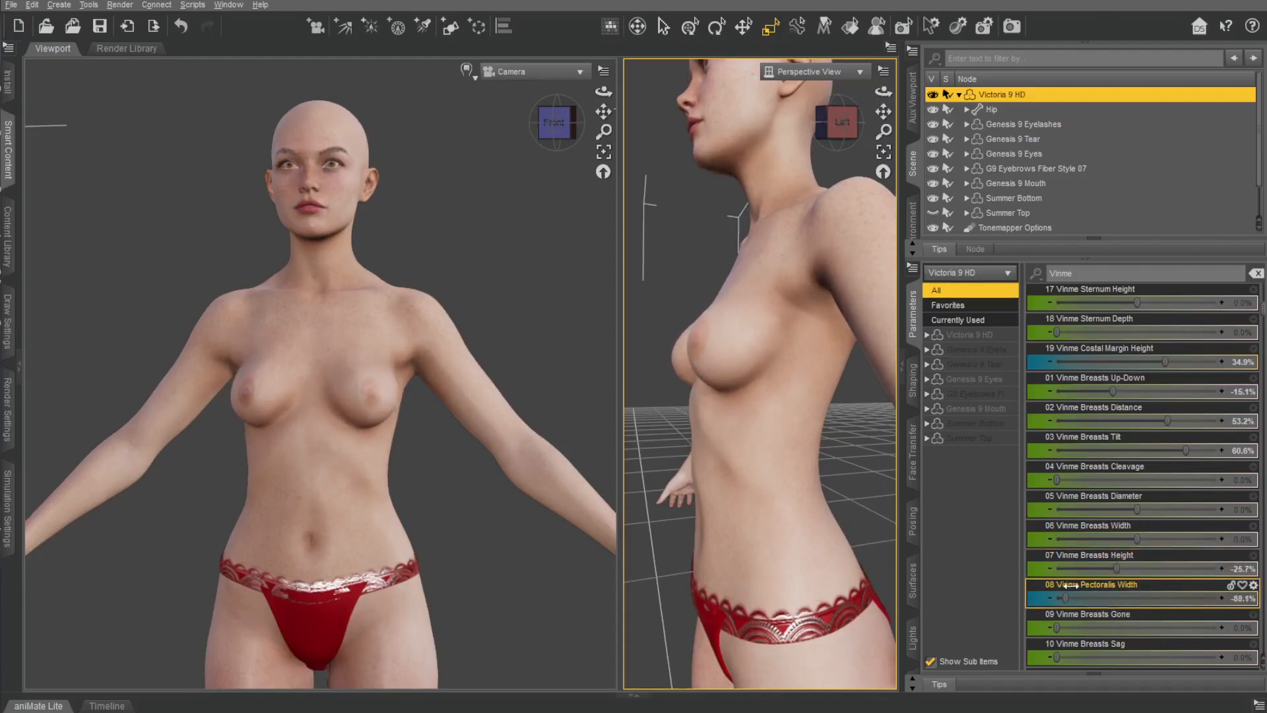
left_click_drag(1054, 628, 1218, 628)
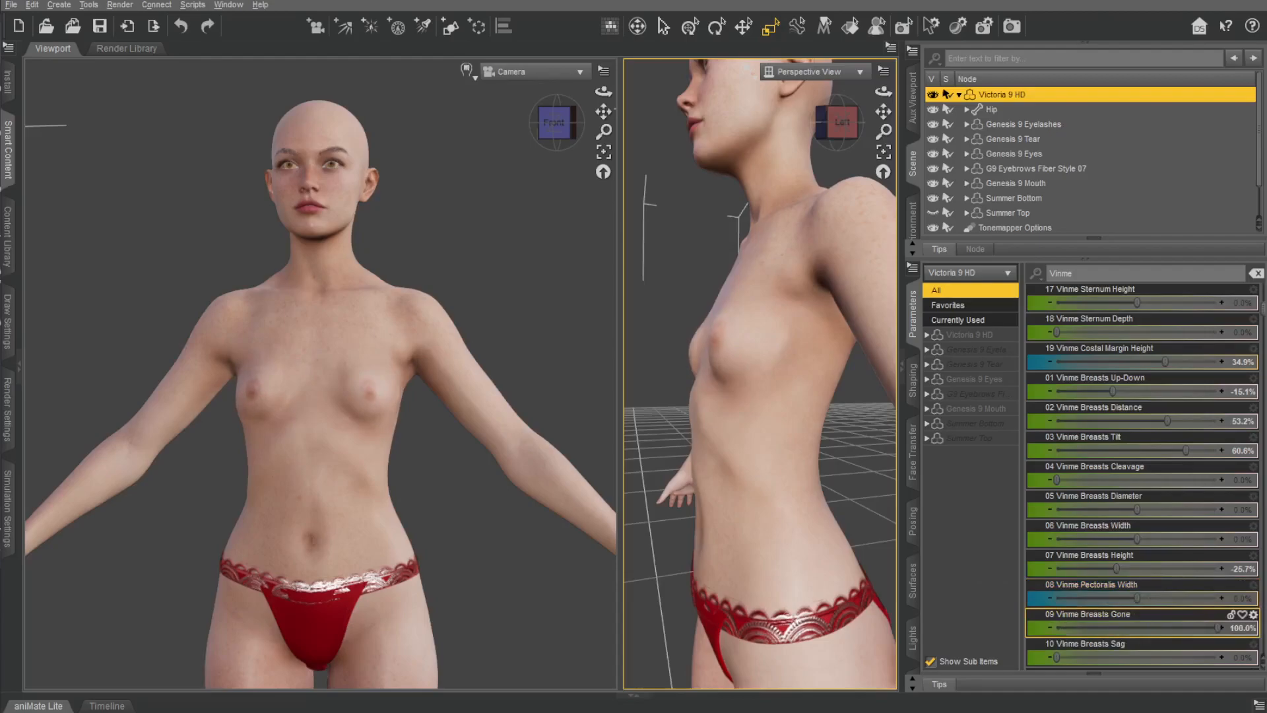
left_click_drag(1101, 586, 1232, 614)
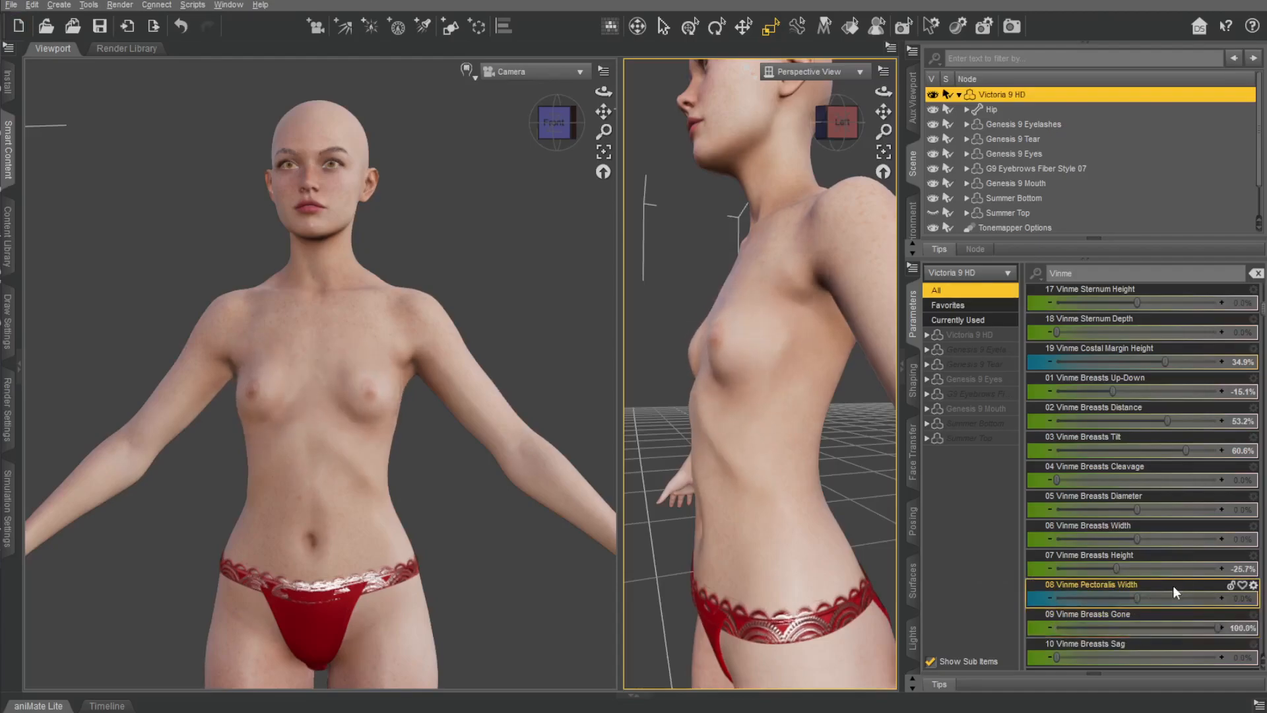
left_click_drag(1215, 626, 1097, 627)
Try the Vinme Breasts Sag and Vinme Breasts Slope 1 morphs, returning both to 0%.
scroll(1102, 639, "down", 3)
left_click_drag(1063, 478, 1118, 478)
key("ctrl+z")
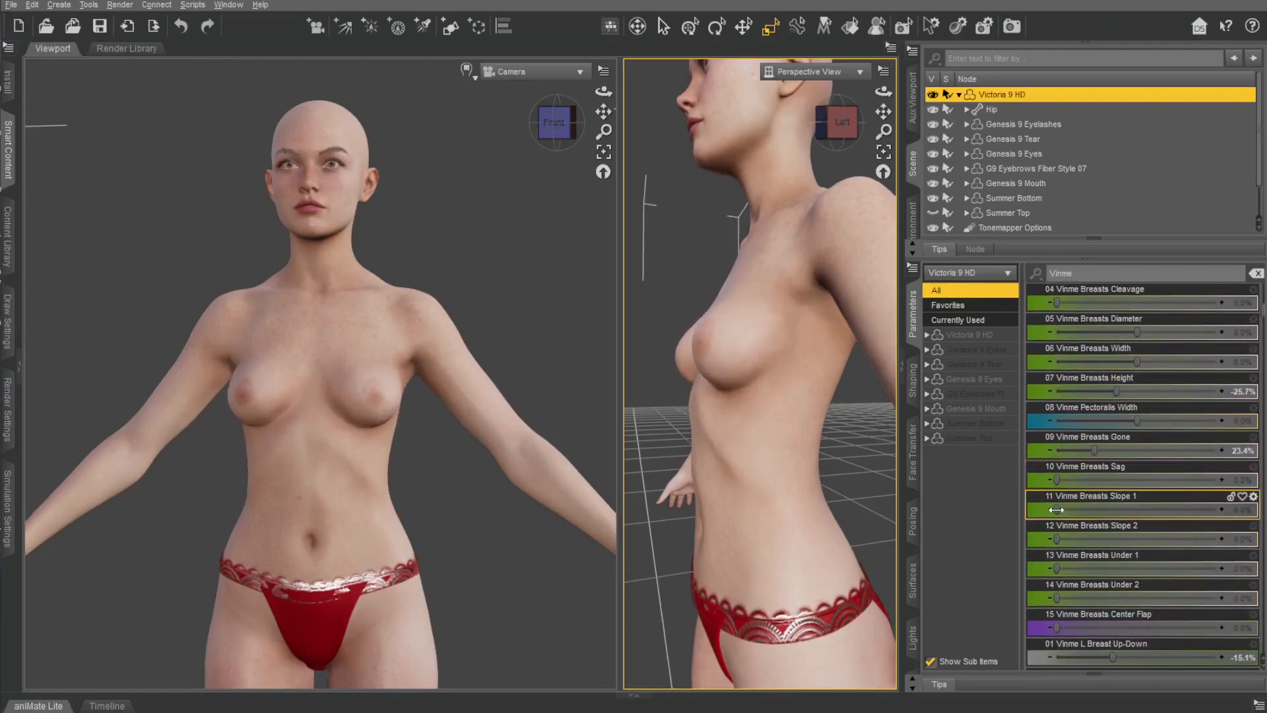
left_click_drag(1199, 506, 1055, 508)
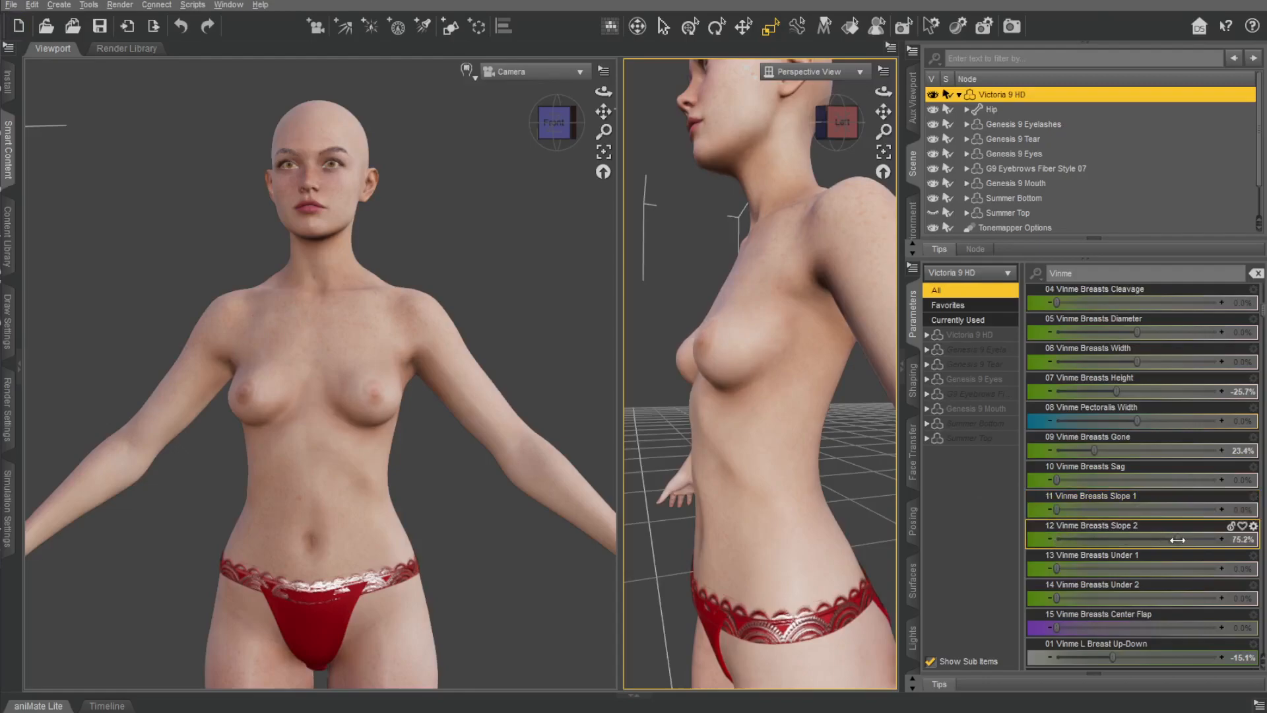
Set Vinme Breasts Slope 2 to 43.1%, Breasts Under 1 to 39.9% and Breasts Under 2 to 46.3%.
left_click_drag(1200, 536, 1123, 537)
left_click_drag(1062, 566, 1074, 596)
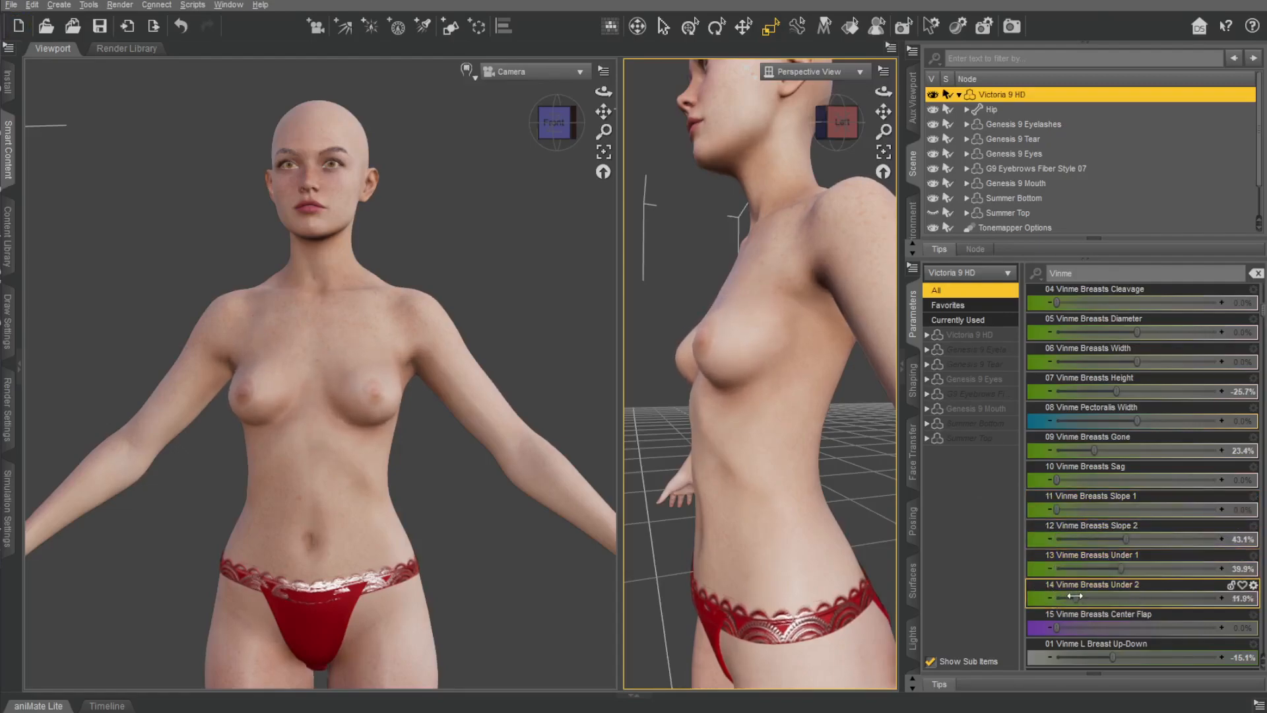
left_click_drag(1222, 587, 1126, 584)
Try Vinme Breasts Center Flap at 17.4% and a different Vinme L Breast Up-Down value, undoing both changes.
scroll(1115, 528, "down", 3)
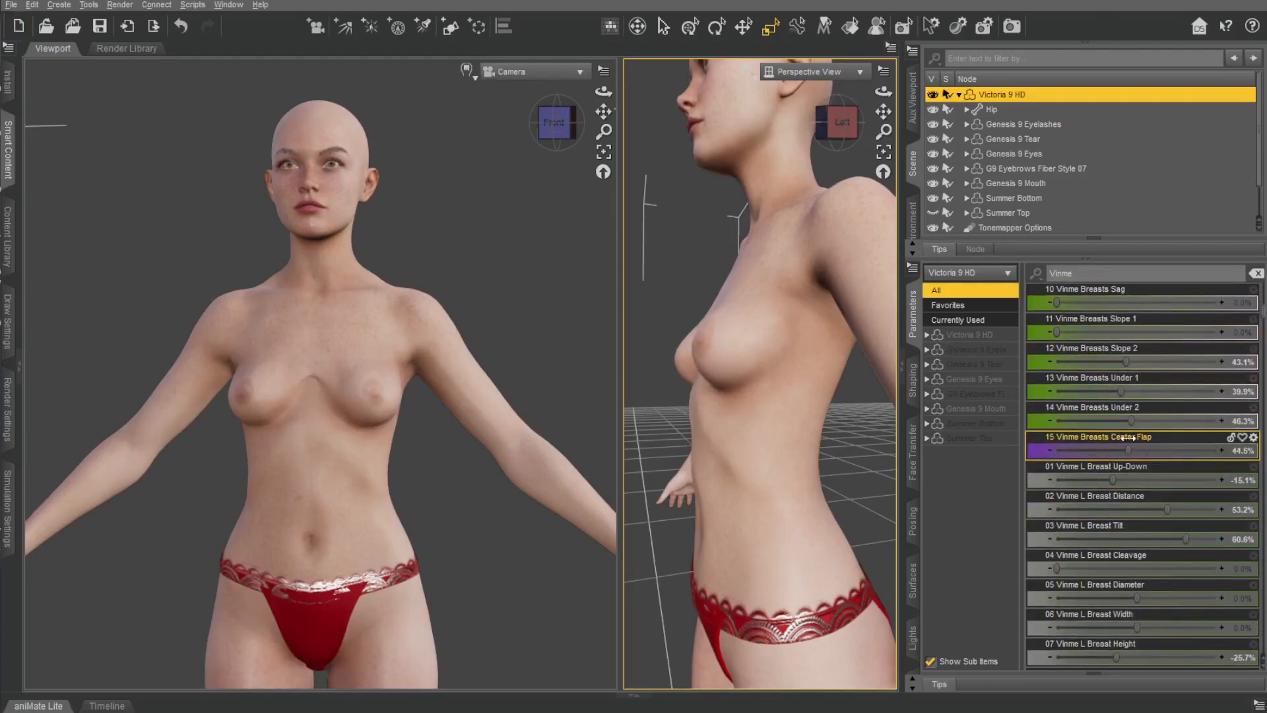
left_click_drag(1089, 430, 1087, 430)
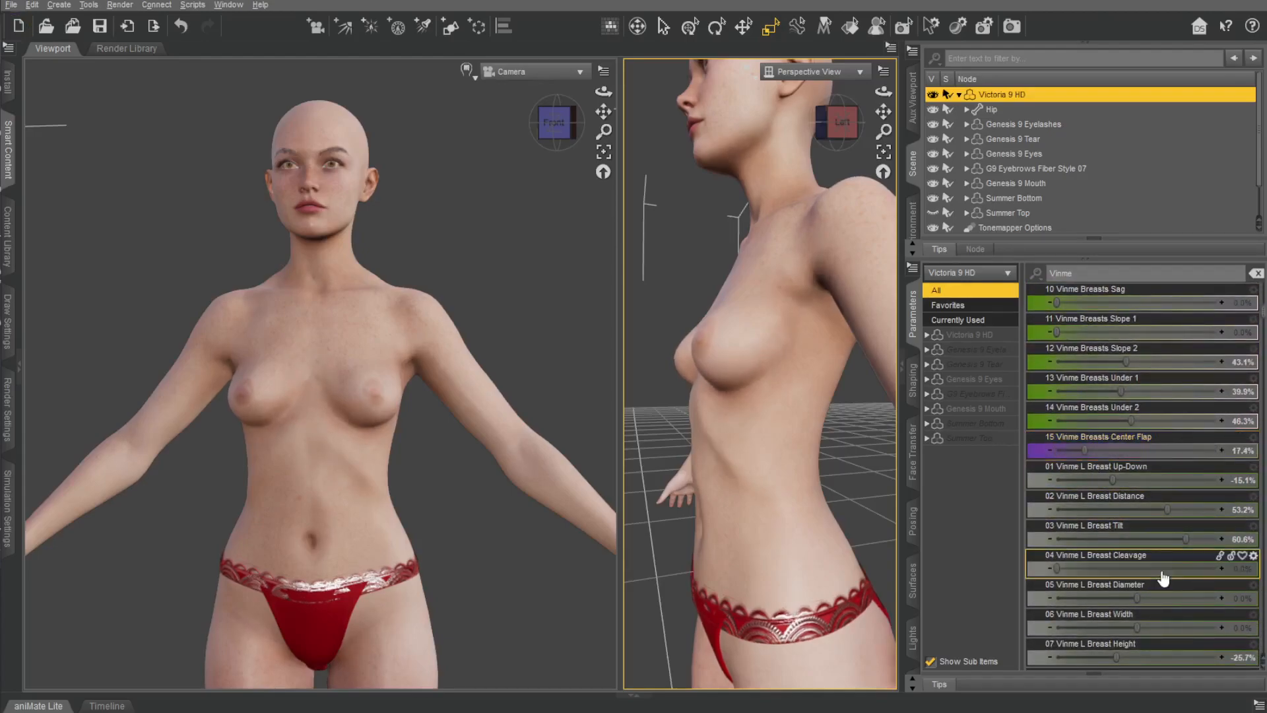
key("ctrl+z")
mouse_move(1111, 480)
left_mouse_down()
mouse_move(1173, 481)
mouse_move(1104, 483)
left_mouse_up()
key("ctrl+z")
Try Vinme Breasts Feminine at 100% with the Summer Top hidden, and undo the change.
left_click(933, 213)
scroll(1100, 422, "down", 12)
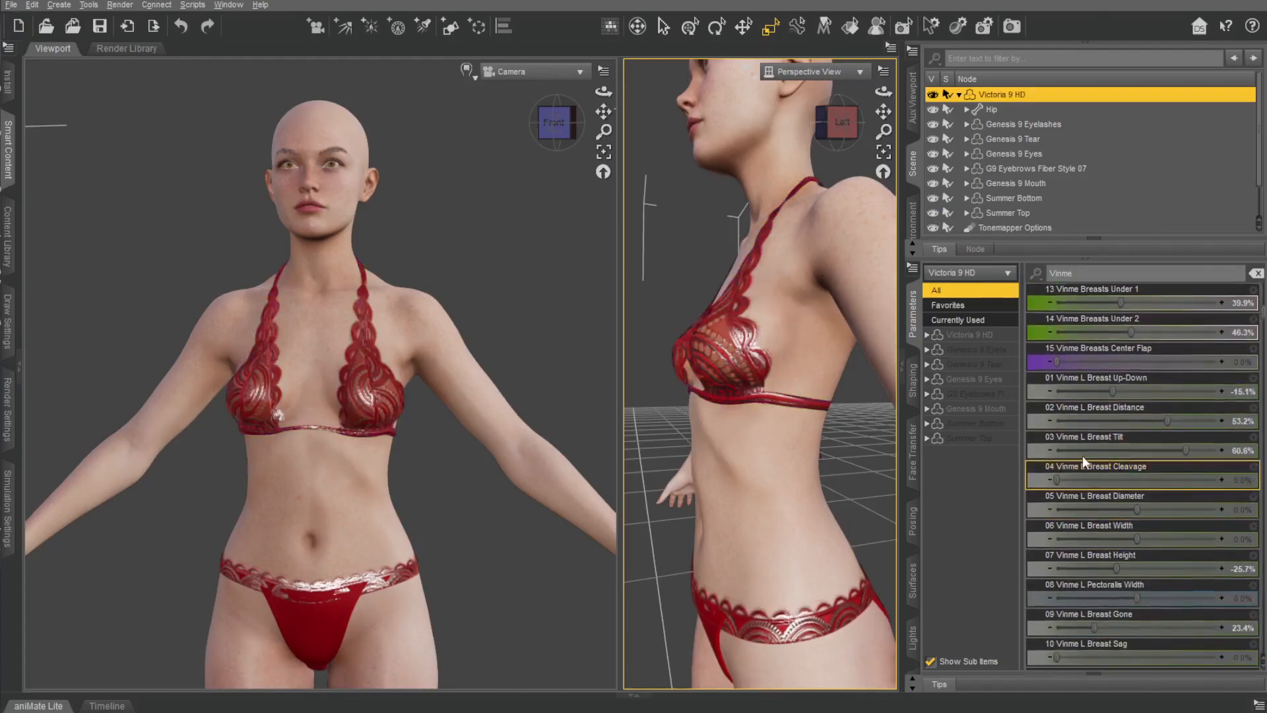
scroll(1109, 500, "down", 6)
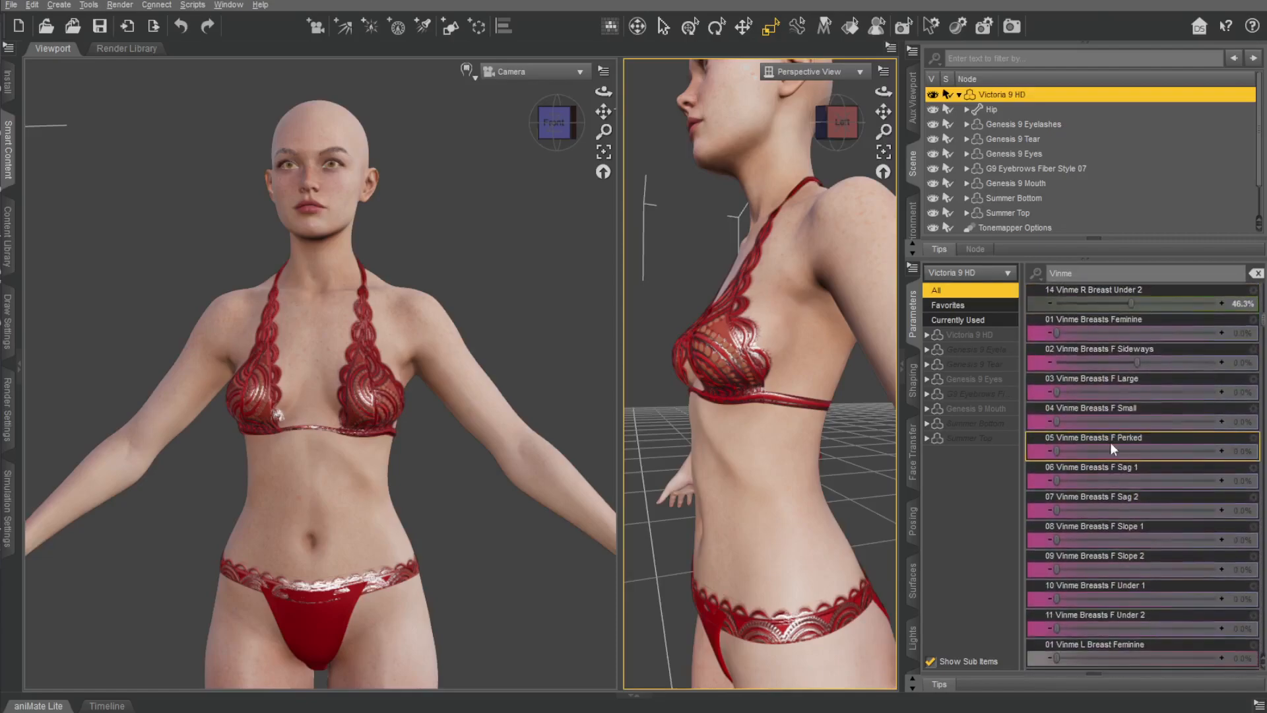
left_click(933, 213)
left_click_drag(1057, 332, 1218, 332)
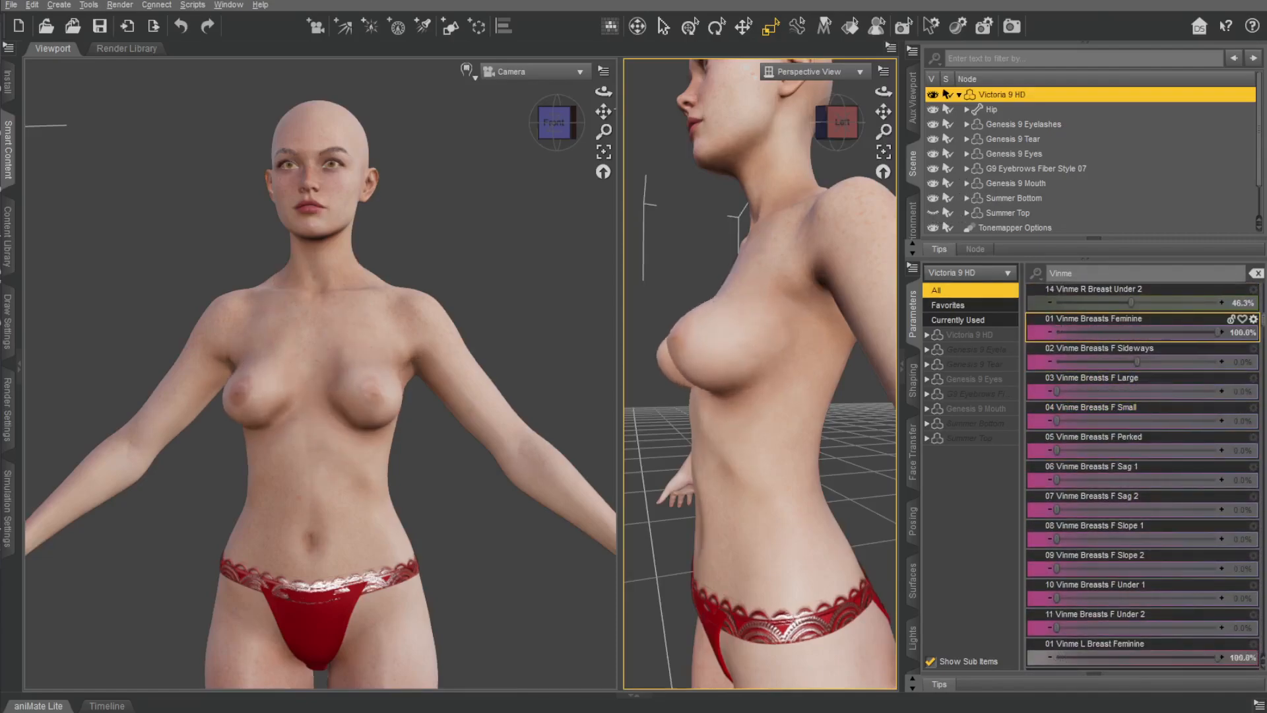
key("ctrl+z")
Set Vinme Breasts F Sideways to 14.7% and Vinme Breasts F Small to 71.6%, checking the chest from several angles.
left_click_drag(1137, 362, 1170, 344)
left_click_drag(1053, 417, 1171, 399)
middle_click_drag(504, 243, 416, 243)
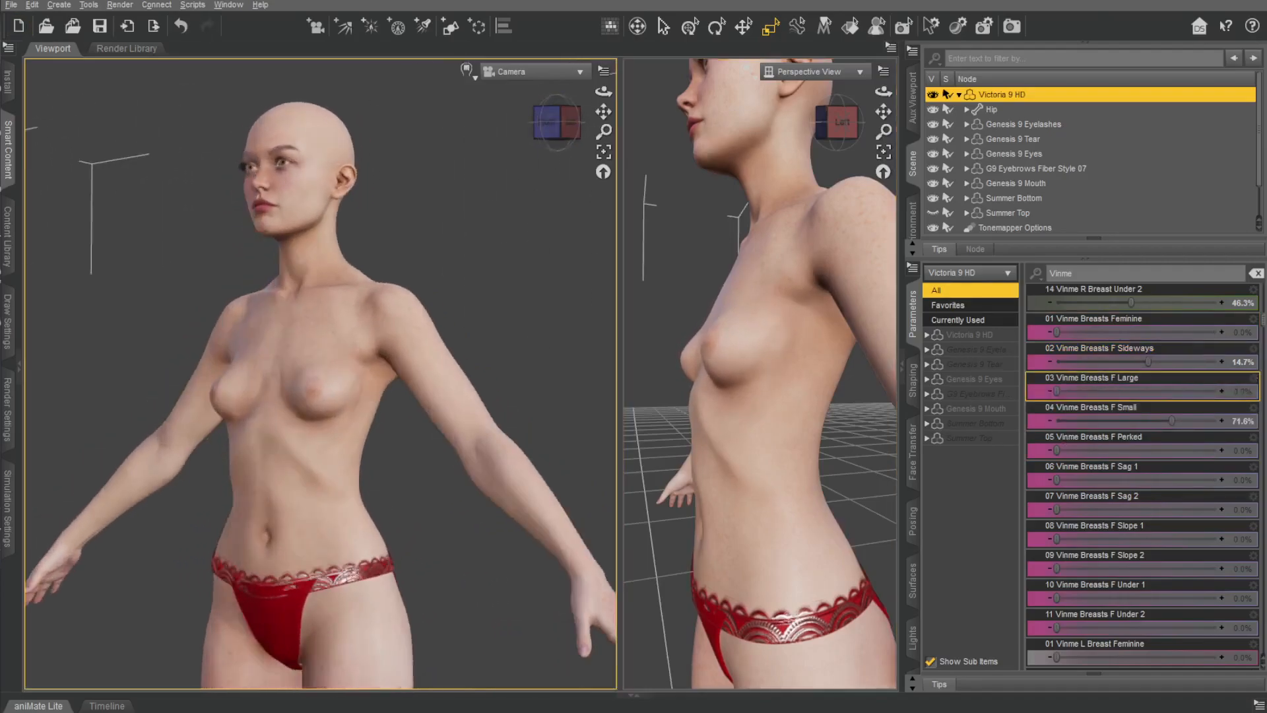
scroll(503, 243, "up", 5)
middle_click_drag(503, 243, 588, 243)
scroll(528, 264, "down", 5)
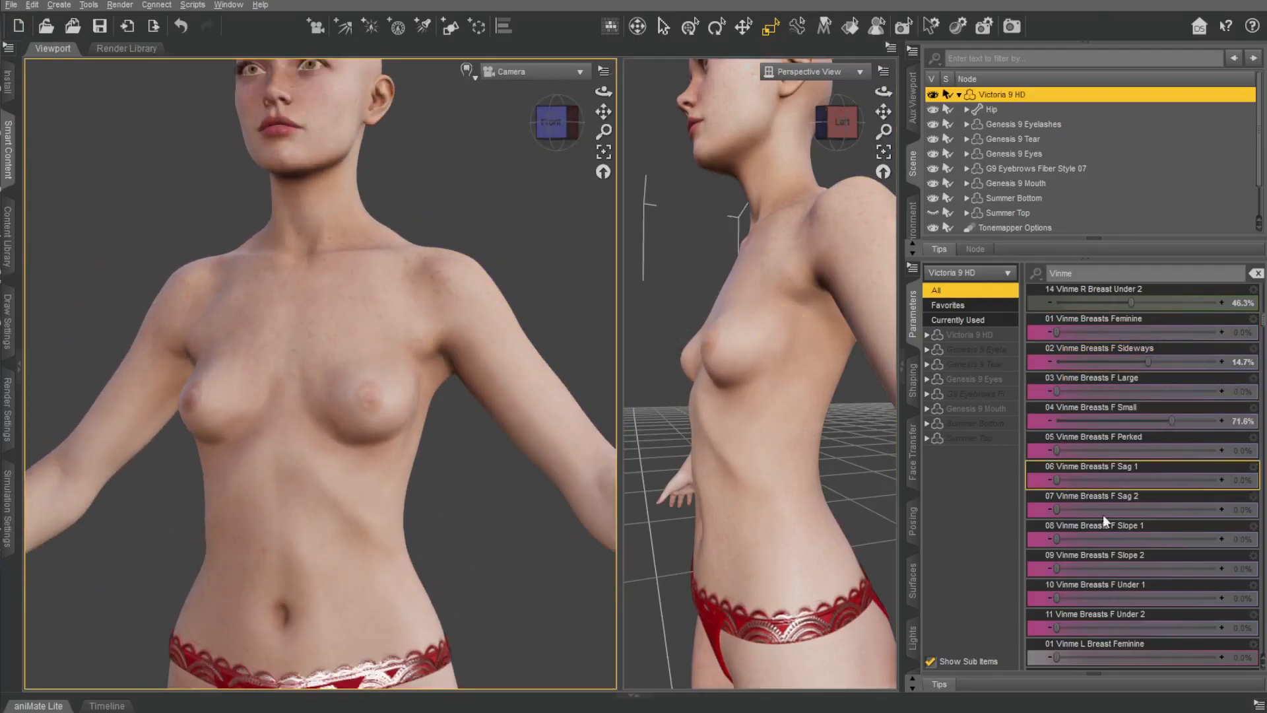
Reset Vinme Breasts F Small to 0 and set F Perked to 44.0%, F Sag 2 to 13.8%, F Slope 2 to 42.7% and F Under 2 to 39.4%.
left_click_drag(1172, 421, 1115, 441)
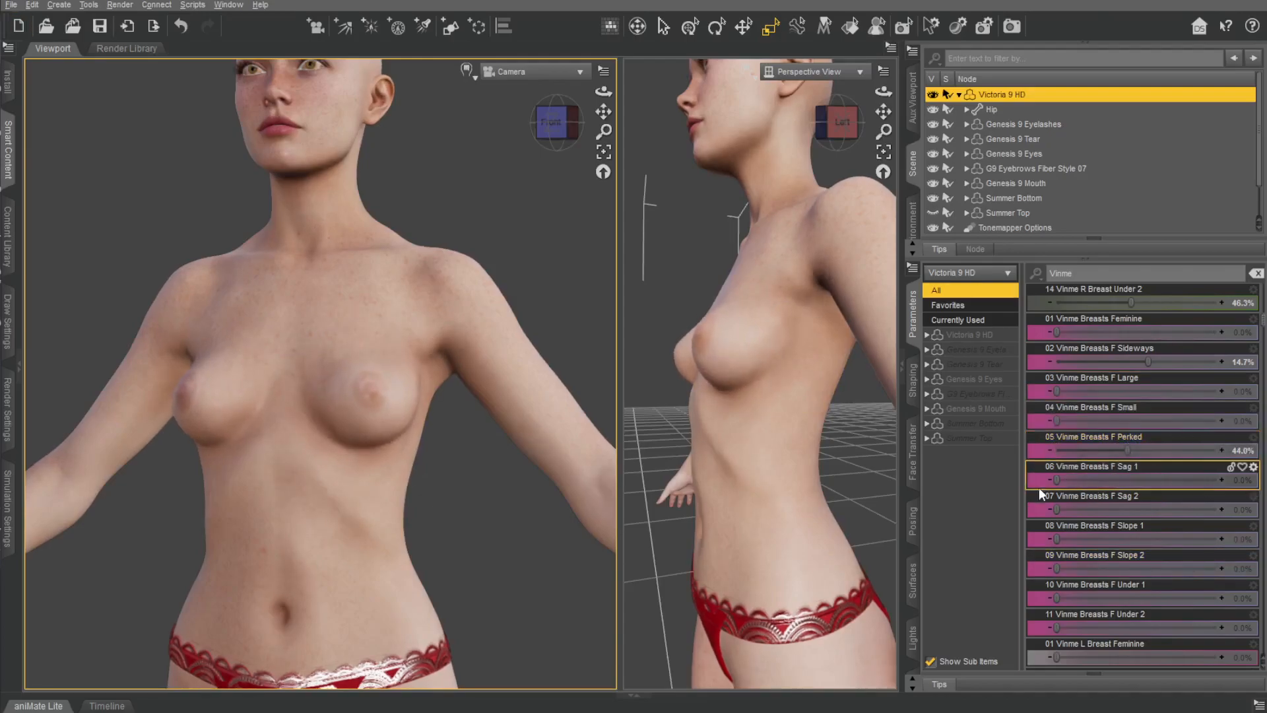
mouse_move(1061, 485)
left_mouse_down()
mouse_move(1227, 500)
mouse_move(1079, 487)
left_mouse_up()
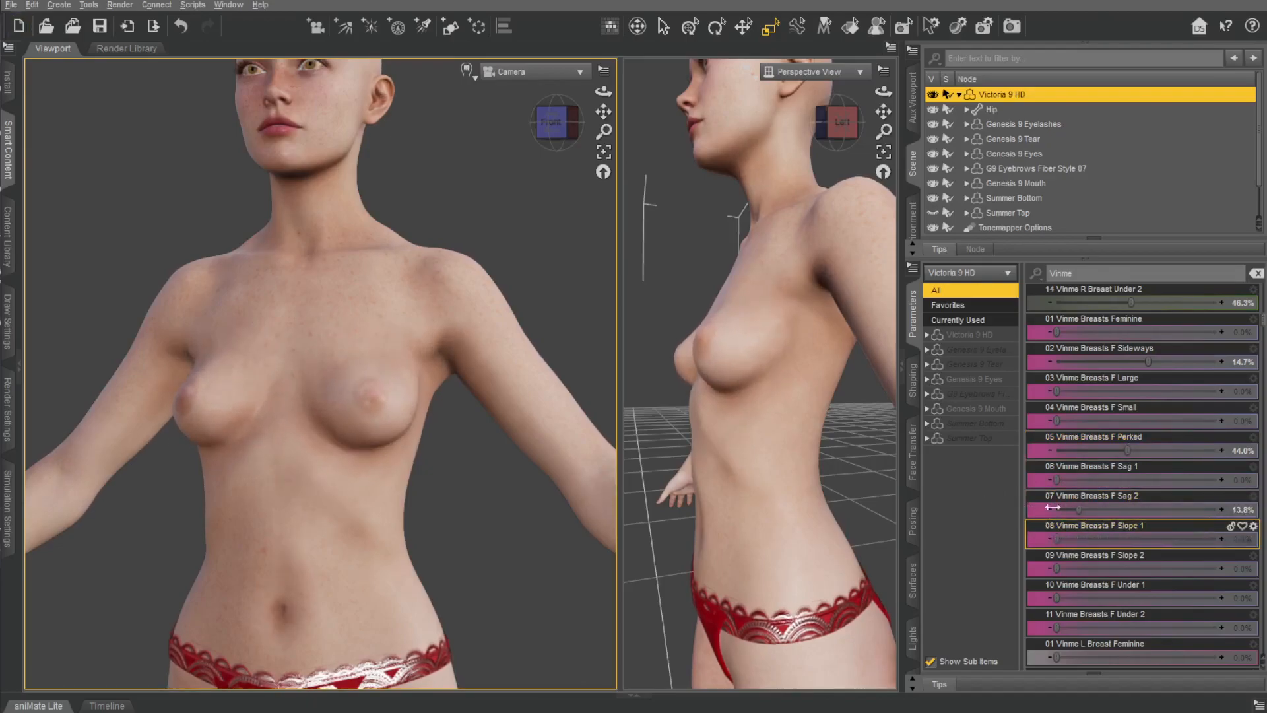
left_click_drag(1057, 562, 1126, 548)
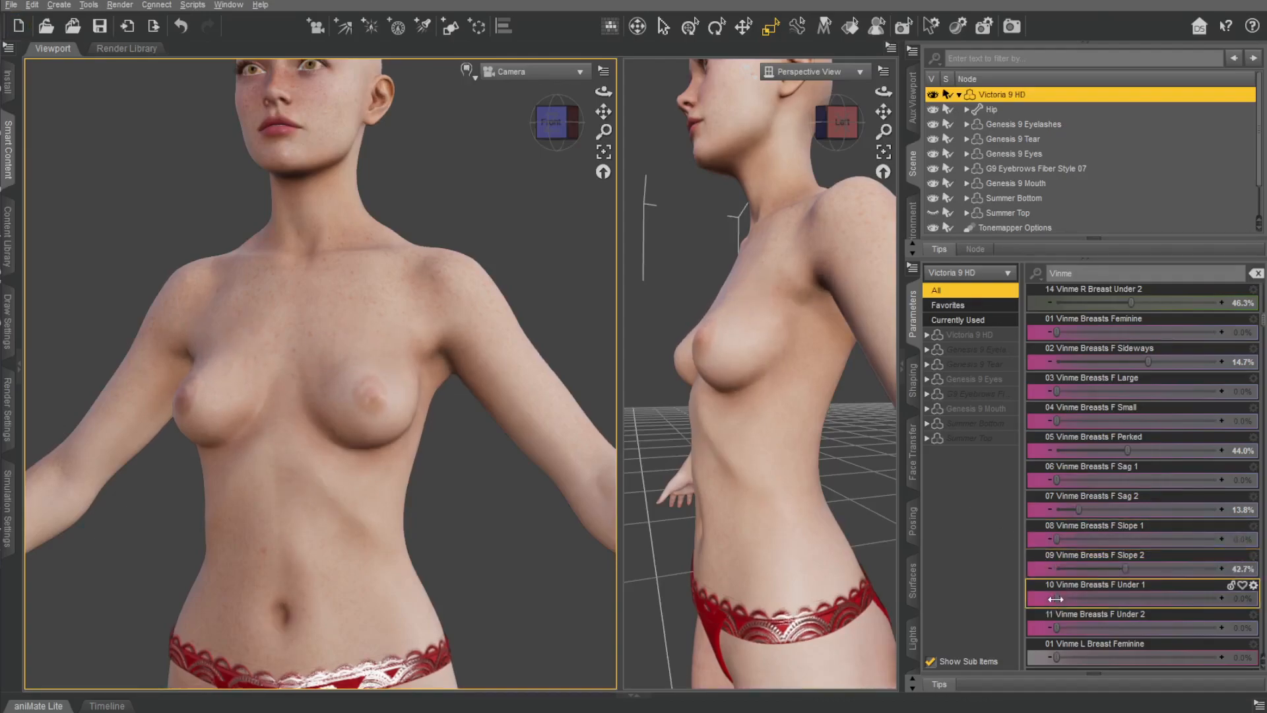
left_click_drag(1058, 631, 1120, 627)
Try one of the single-side breast morphs and Vinme Breasts Masculine at 100%, undoing both changes.
scroll(1102, 502, "down", 1)
scroll(1102, 503, "down", 9)
left_click_drag(1057, 391, 1147, 404)
key("ctrl+z")
scroll(1135, 449, "down", 5)
scroll(1126, 449, "down", 5)
left_click_drag(1057, 421, 1218, 432)
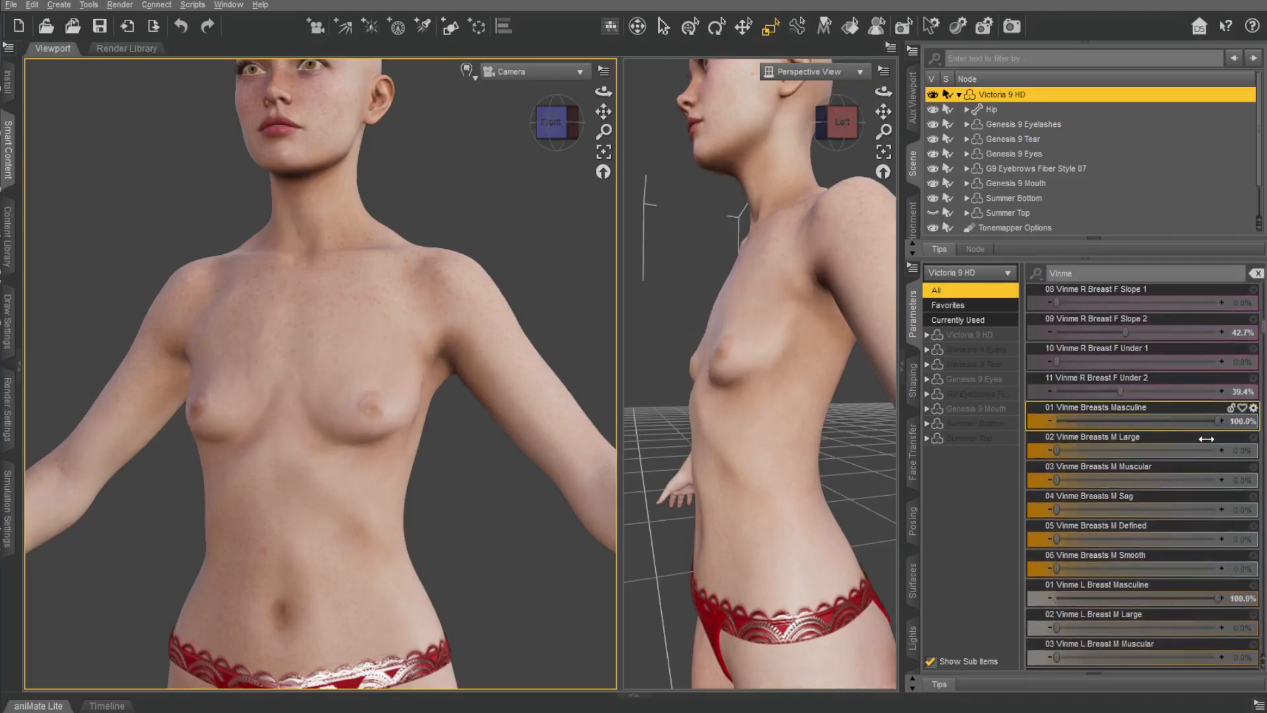
key("ctrl+z")
Try the Vinme Breasts M Large, M Muscular, M Sag and M Defined morphs one at a time, undoing each.
left_click_drag(1057, 449, 1238, 450)
key("ctrl+z")
left_click_drag(1057, 480, 1265, 463)
key("ctrl+z")
left_click_drag(1059, 509, 1264, 508)
key("ctrl+z")
left_click_drag(1057, 538, 1082, 537)
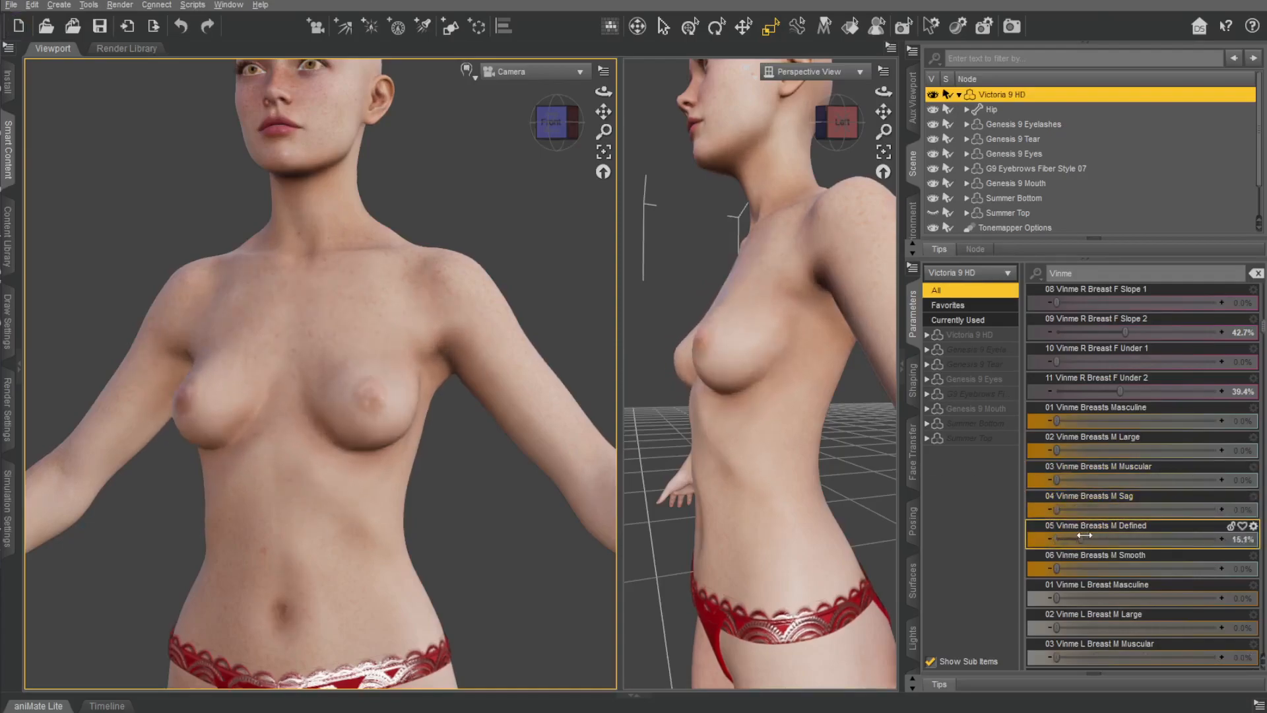
key("ctrl+z")
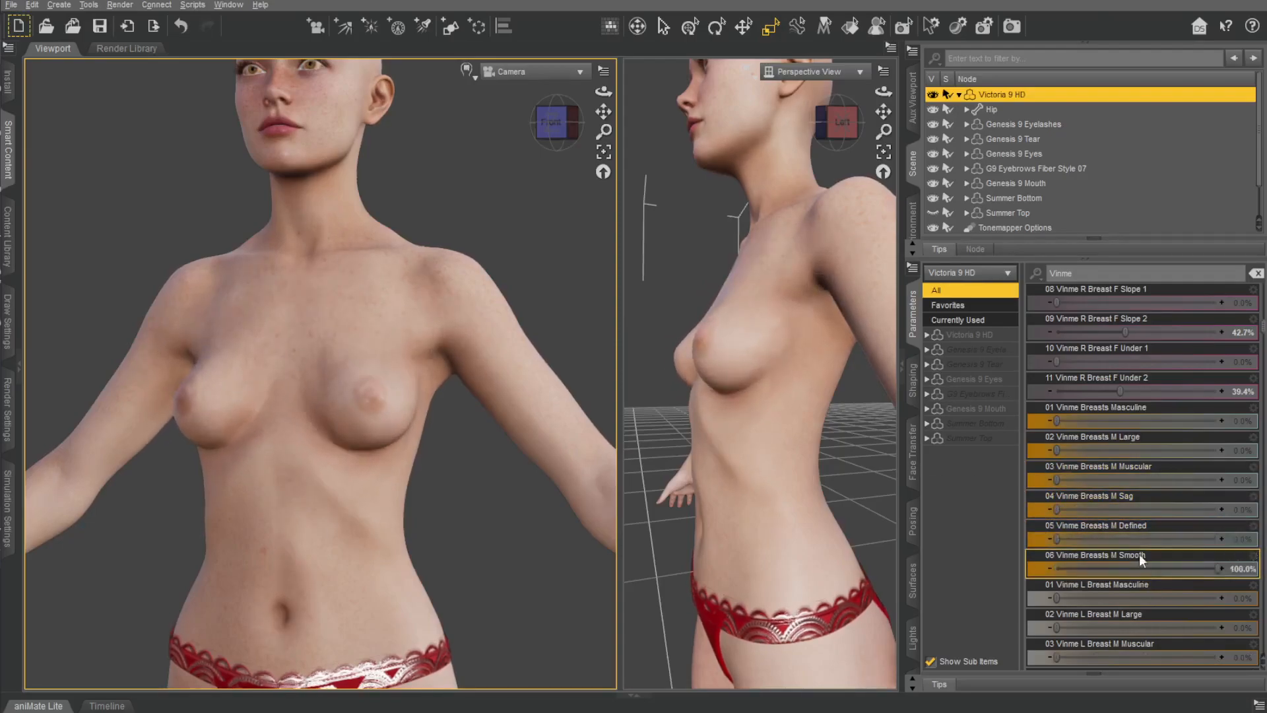
Set Vinme L Clavicle Angle to 24.8% and R Clavicle Angle to 14.7%, trying and undoing higher L Clavicle Thickness and Defined values.
scroll(1139, 528, "down", 3)
scroll(1099, 432, "down", 10)
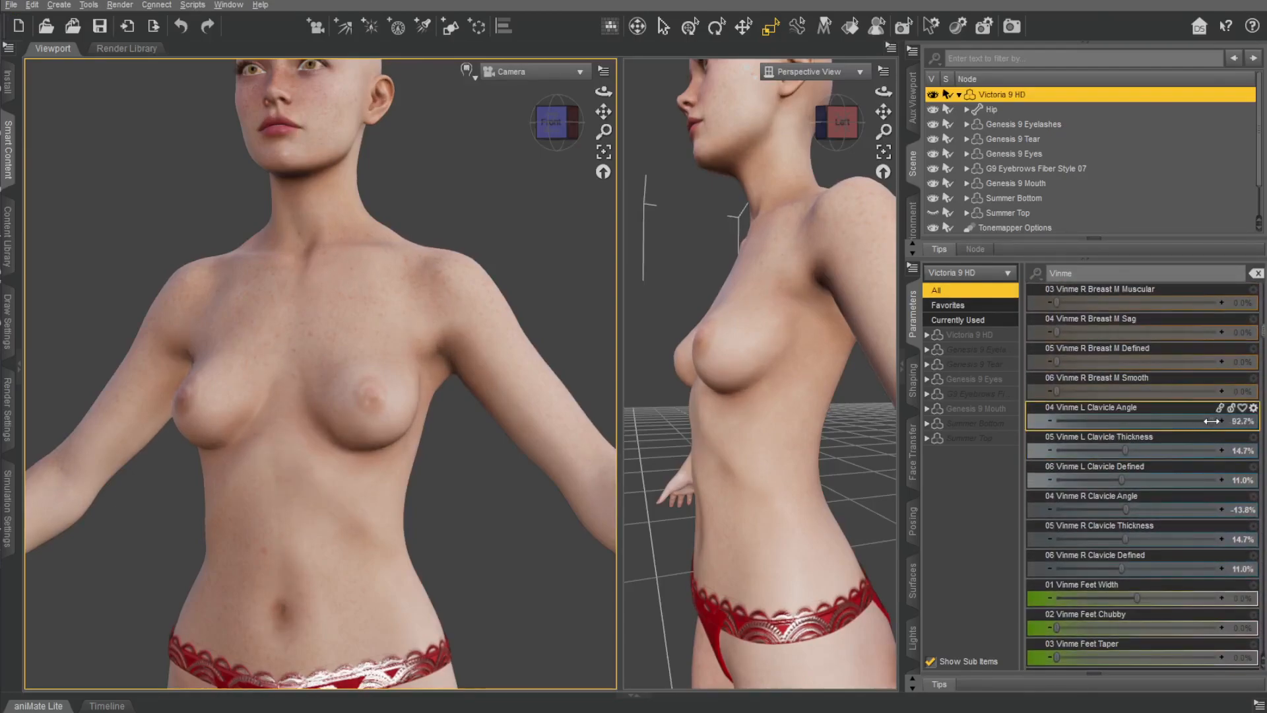
left_click_drag(1125, 450, 1207, 448)
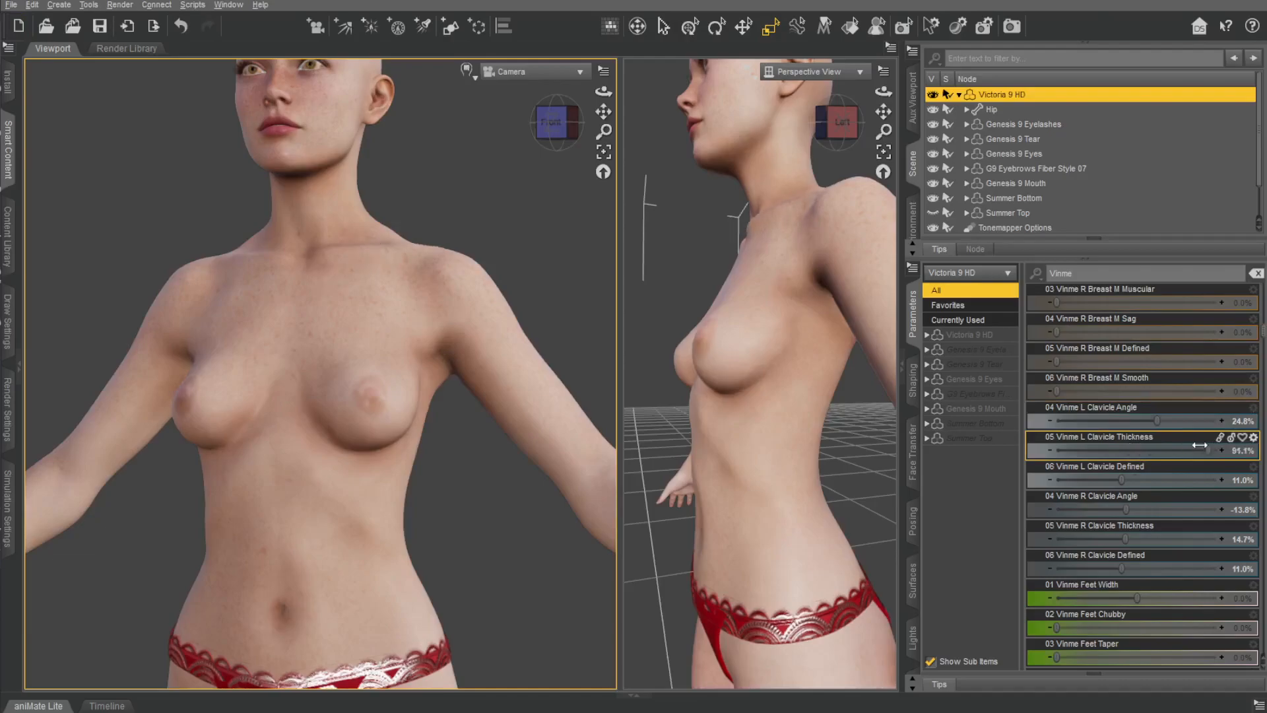
key("ctrl+z")
left_click_drag(1121, 480, 1215, 468)
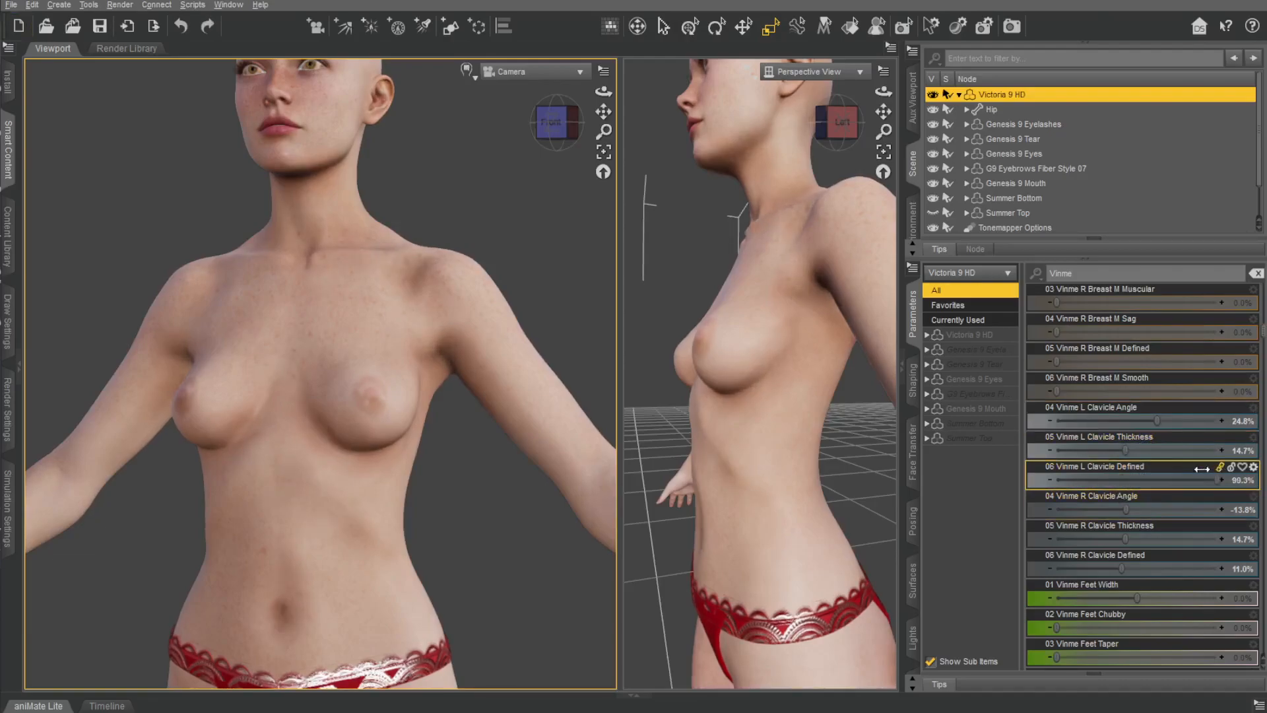
key("ctrl+z")
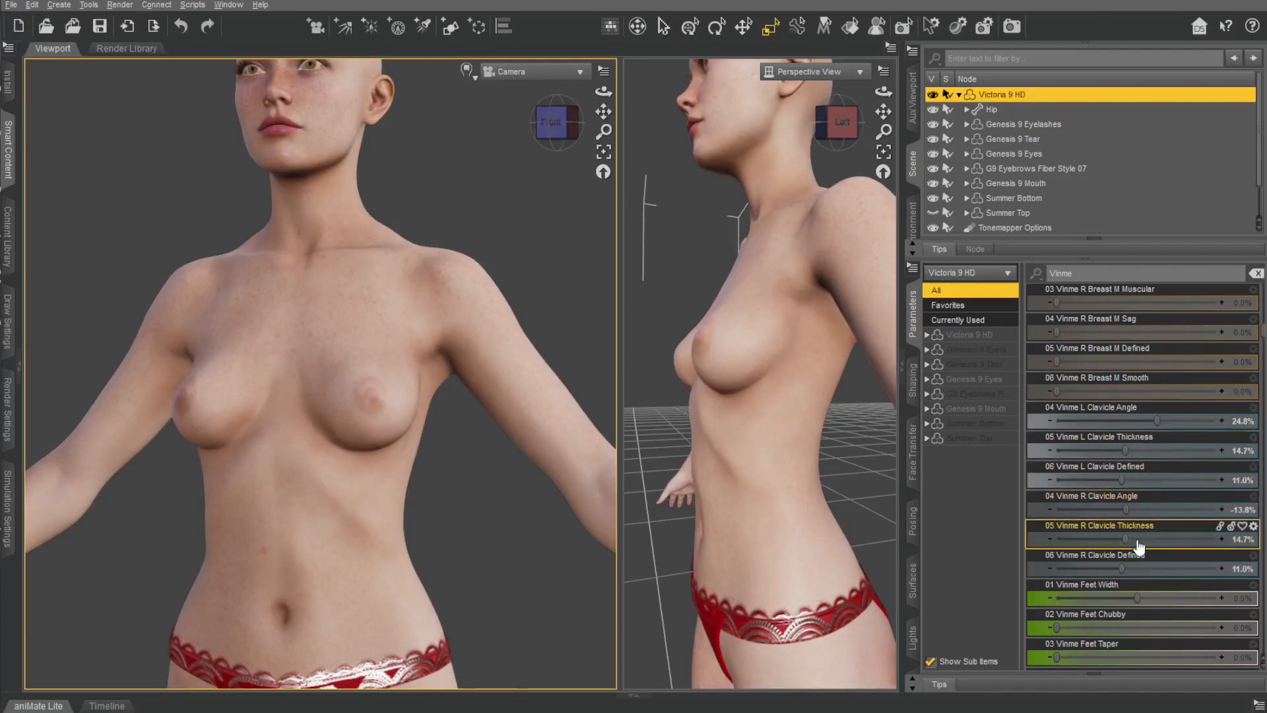
left_click_drag(1126, 510, 1158, 508)
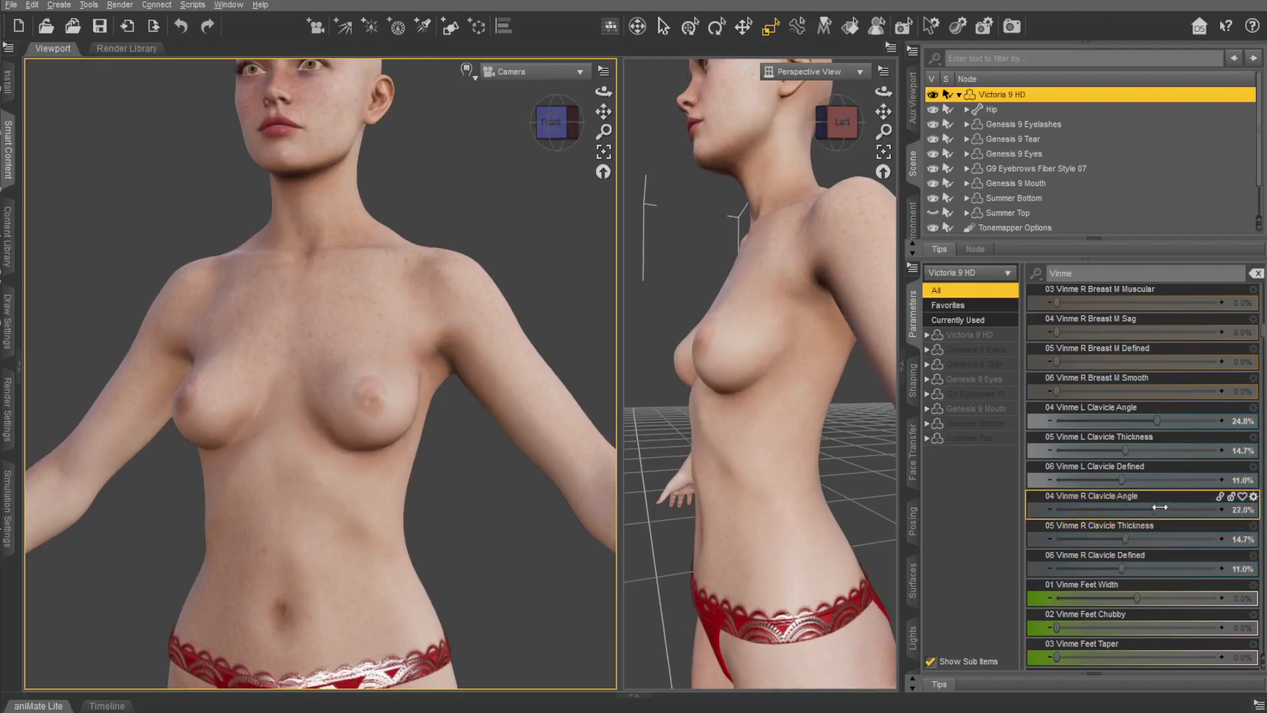
Frame the feet in both viewports and try Vinme Feet Width and Vinme Feet Taper, undoing both changes.
scroll(1141, 502, "down", 4)
mouse_move(603, 112)
left_mouse_down()
mouse_move(603, 13)
mouse_move(602, 135)
left_mouse_up()
left_click_drag(883, 112, 884, 16)
scroll(314, 208, "up", 3)
mouse_move(603, 111)
left_mouse_down()
mouse_move(603, 66)
mouse_move(606, 115)
left_mouse_up()
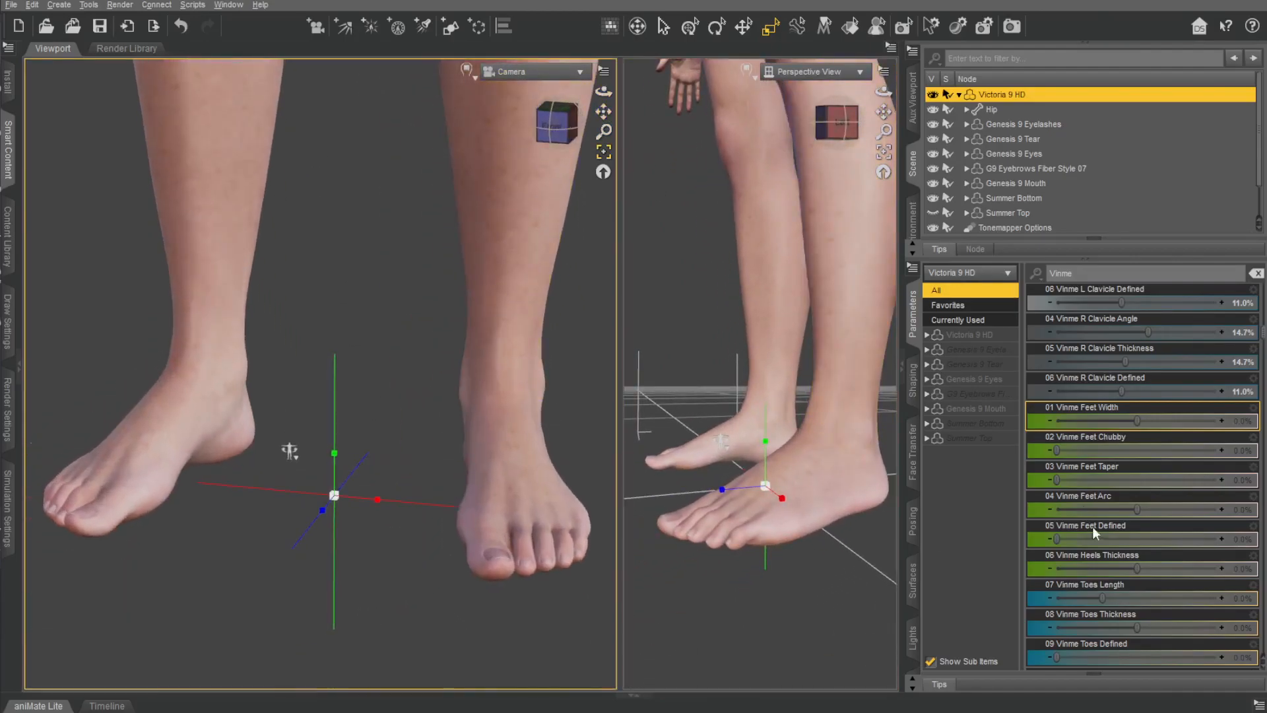
mouse_move(1136, 421)
left_mouse_down()
mouse_move(1149, 422)
mouse_move(1143, 439)
left_mouse_up()
key("ctrl+z")
left_click_drag(1057, 480, 1198, 491)
key("ctrl+z")
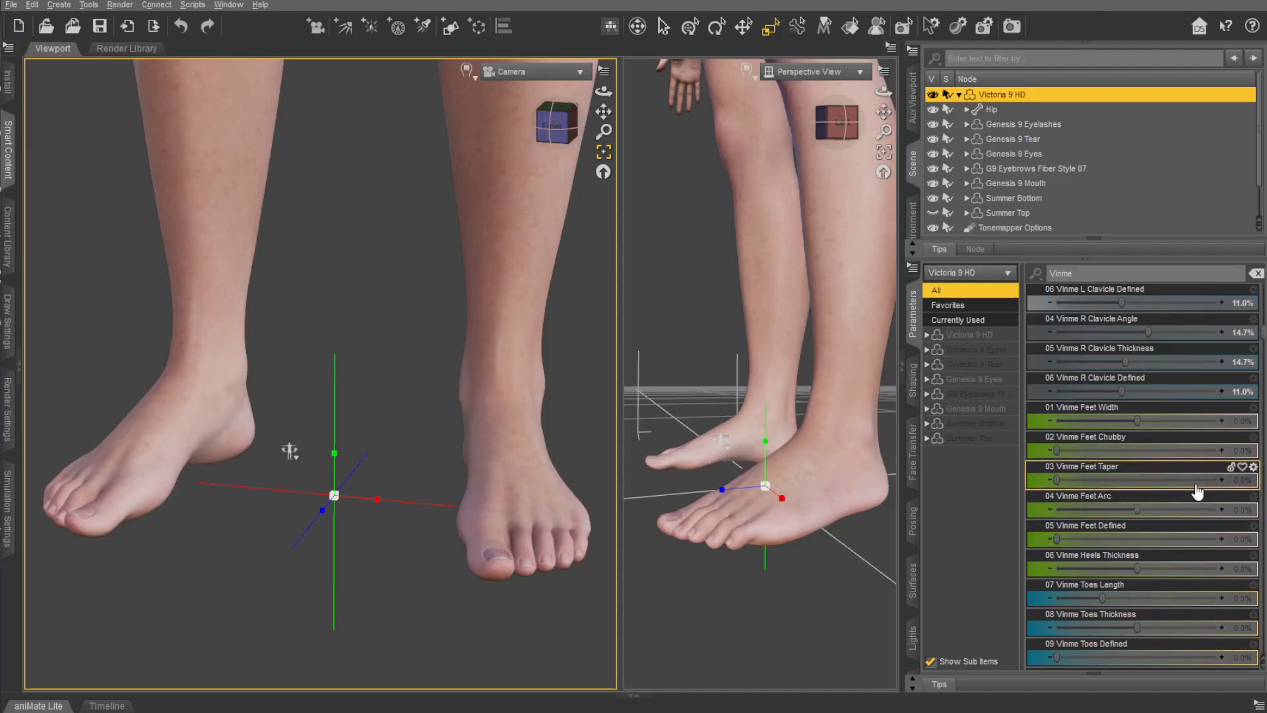
Set Vinme Feet Arc to -33.0%, and try a different Vinme Heels Thickness value, undoing the latter.
left_click_drag(1095, 501, 1111, 503)
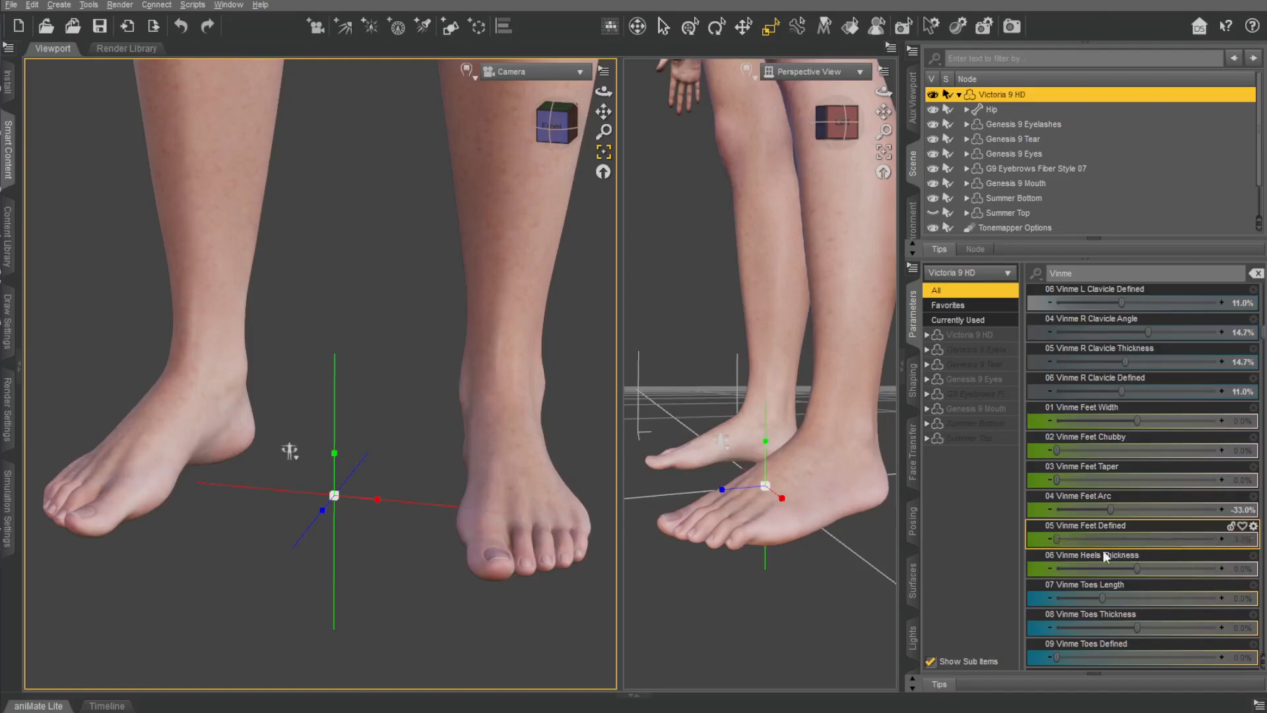
left_click_drag(1218, 568, 1213, 596)
key("ctrl+z")
Try Vinme Toes Thickness and Vinme Toes Defined at 100% each, undoing both changes.
left_click_drag(1135, 629, 1218, 628)
key("ctrl+z")
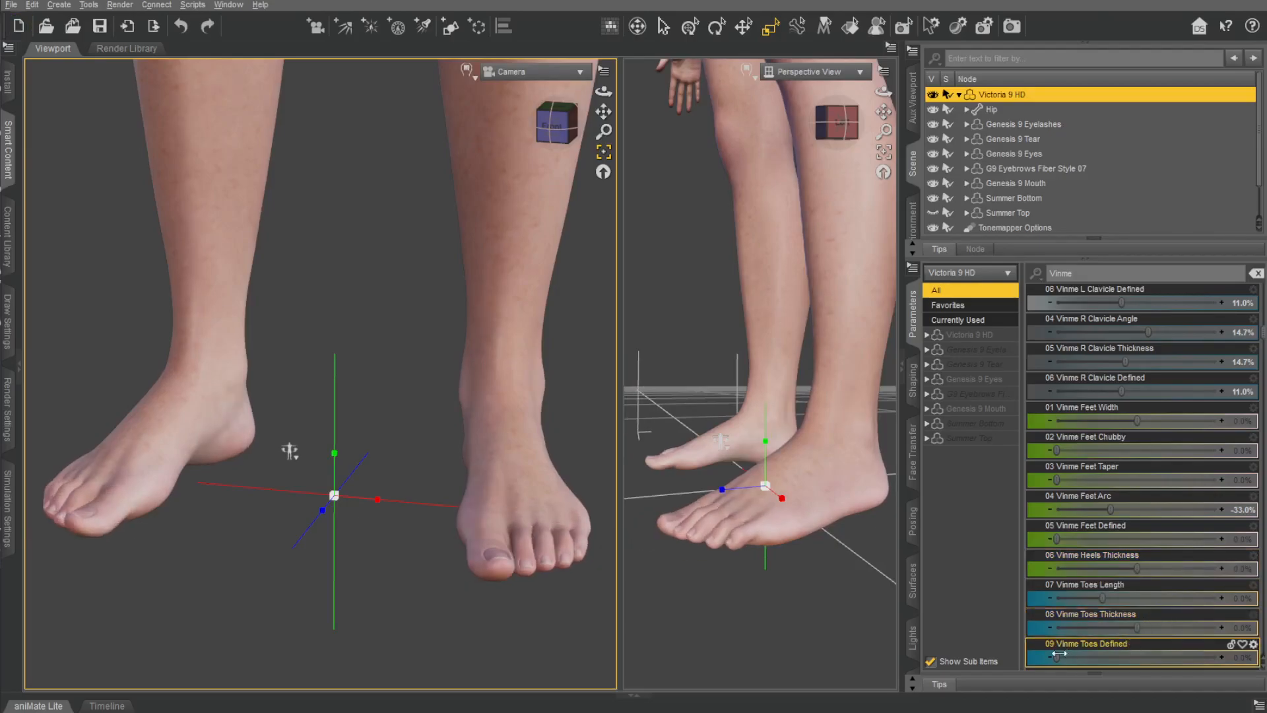
left_click_drag(1057, 657, 1218, 657)
key("ctrl+z")
Try Vinme Toenails Length at 100% and undo the change.
scroll(1077, 481, "down", 3)
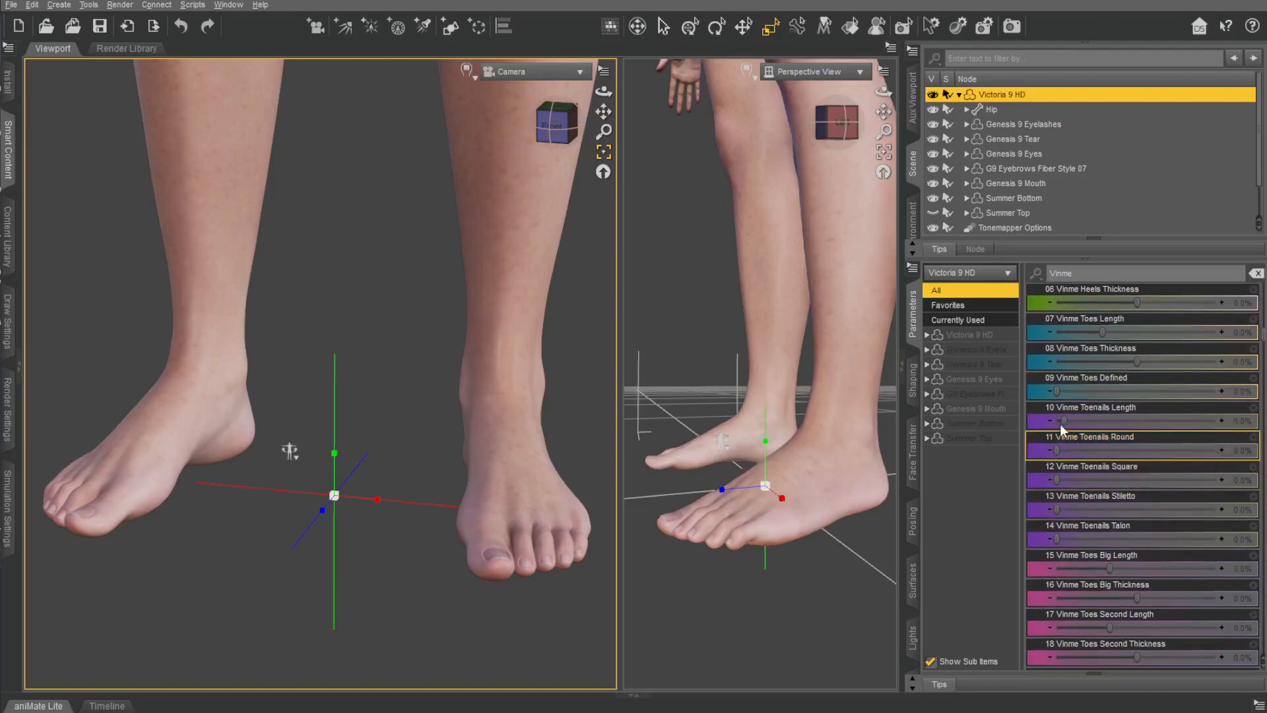
left_click_drag(1064, 421, 1202, 446)
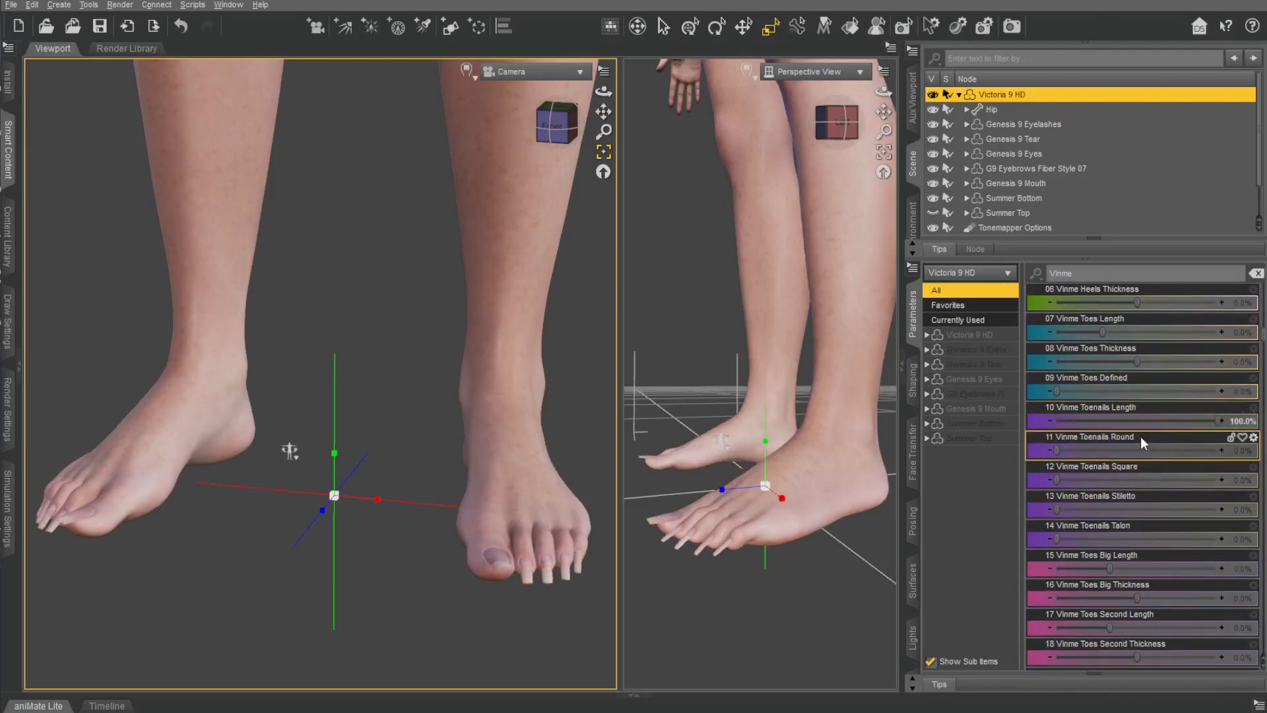
key("ctrl+z")
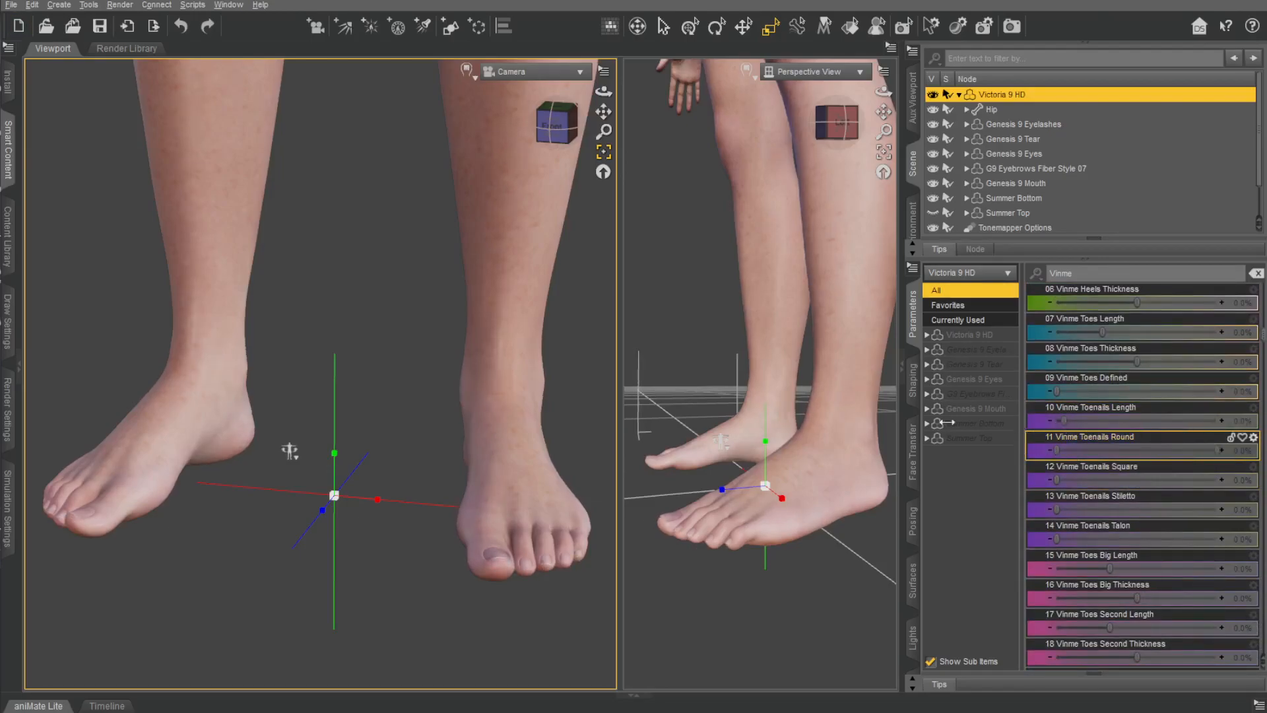
left_click_drag(983, 422, 970, 421)
Try the Vinme Toenails Round, Square, Stiletto and Talon morphs on a close view of the left foot, reverting them all.
scroll(489, 264, "up", 3)
right_click_drag(528, 317, 531, 350)
middle_click_drag(574, 396, 535, 251)
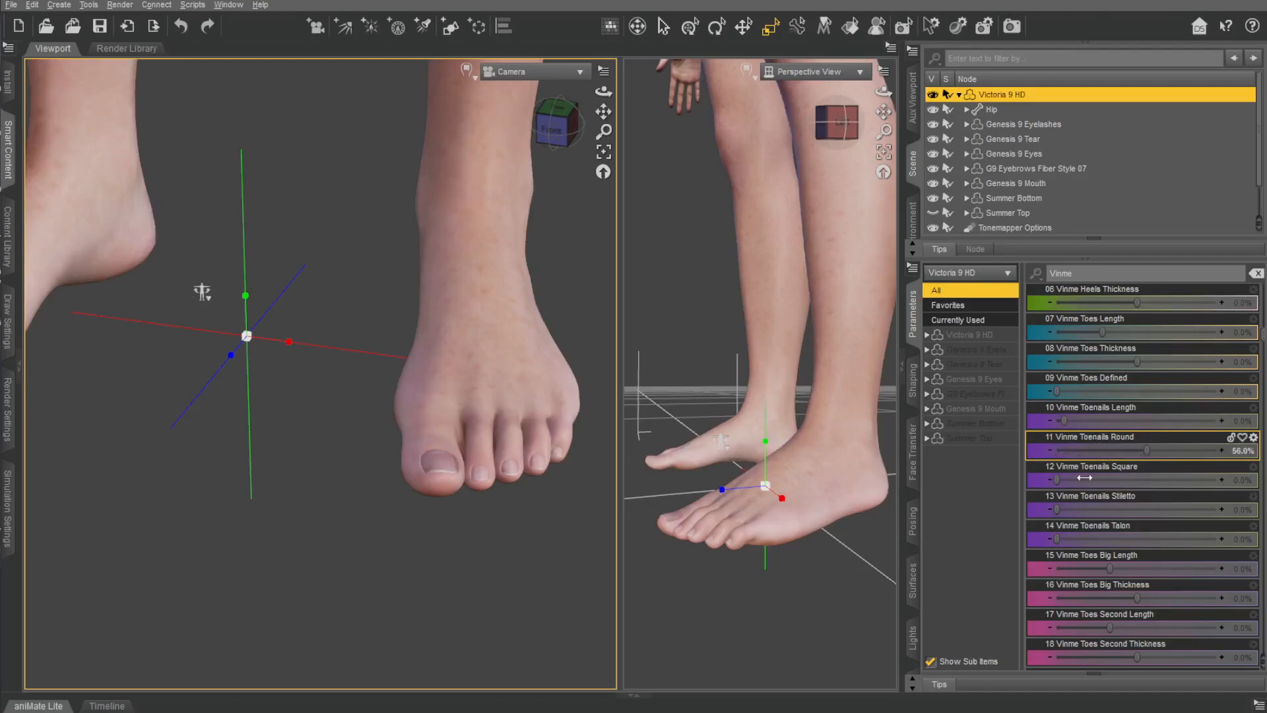
left_click_drag(1095, 475, 1059, 479)
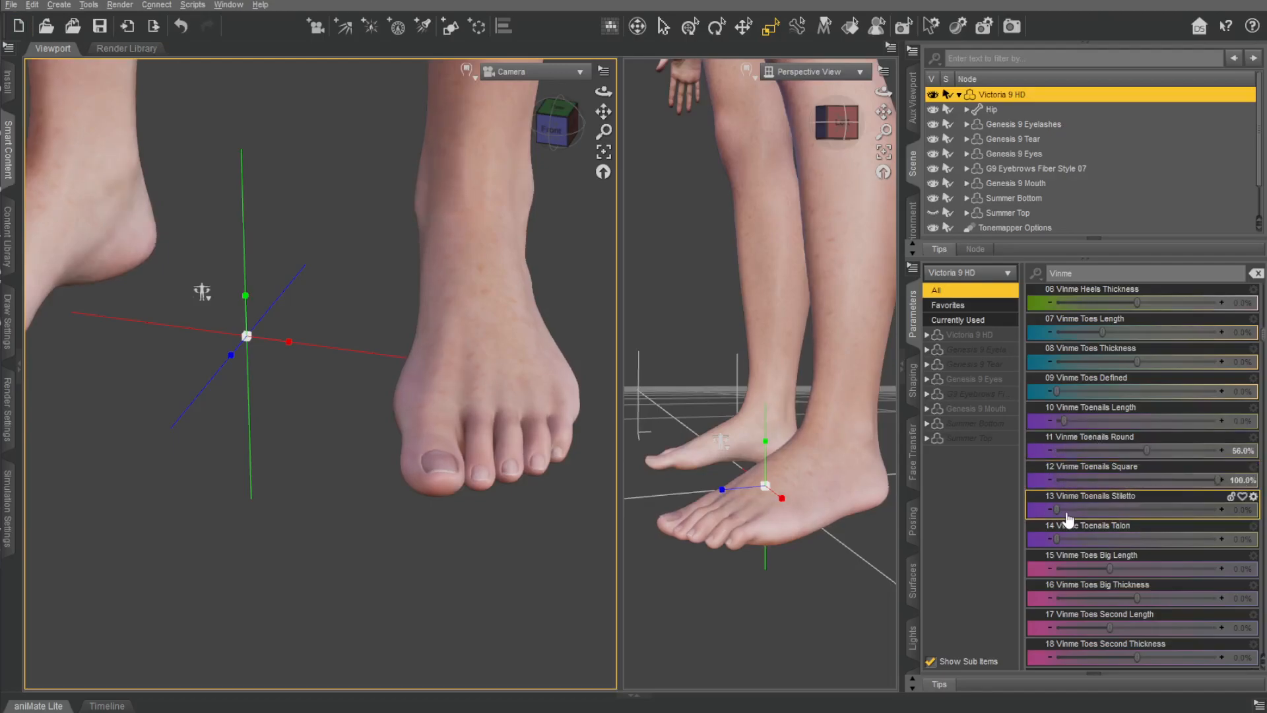
left_click_drag(1062, 524, 1238, 547)
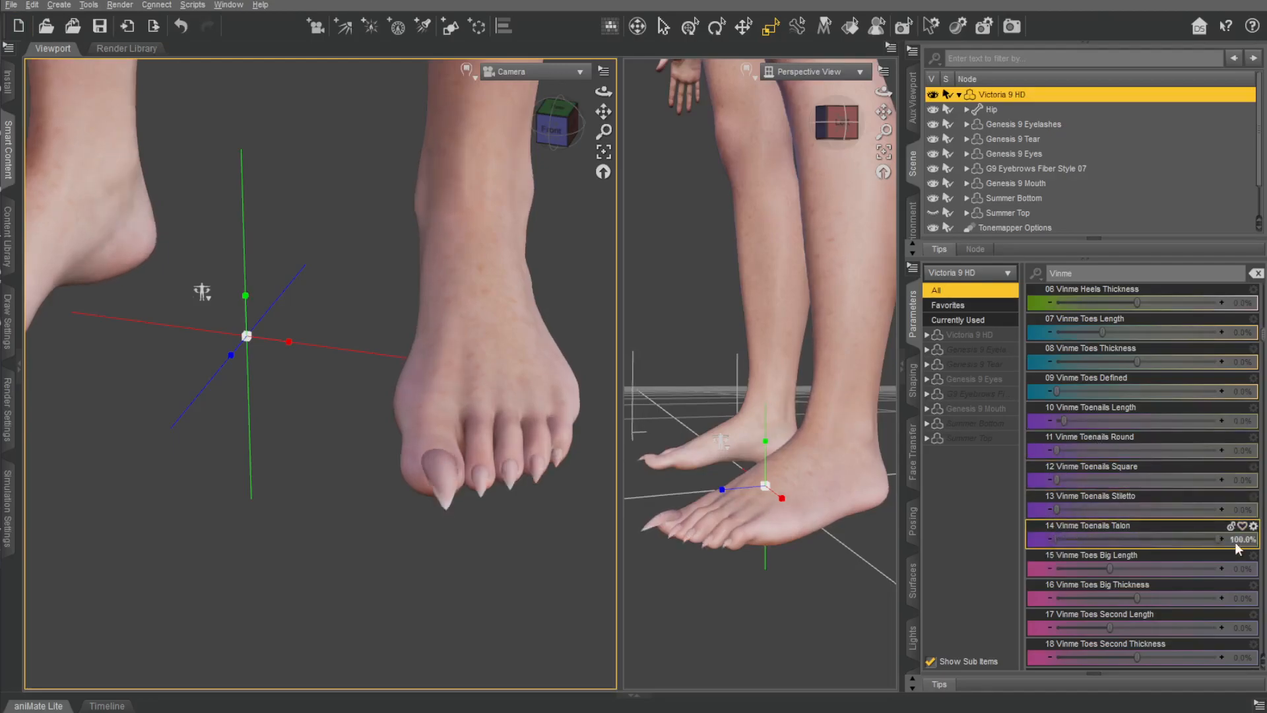
key("ctrl+z")
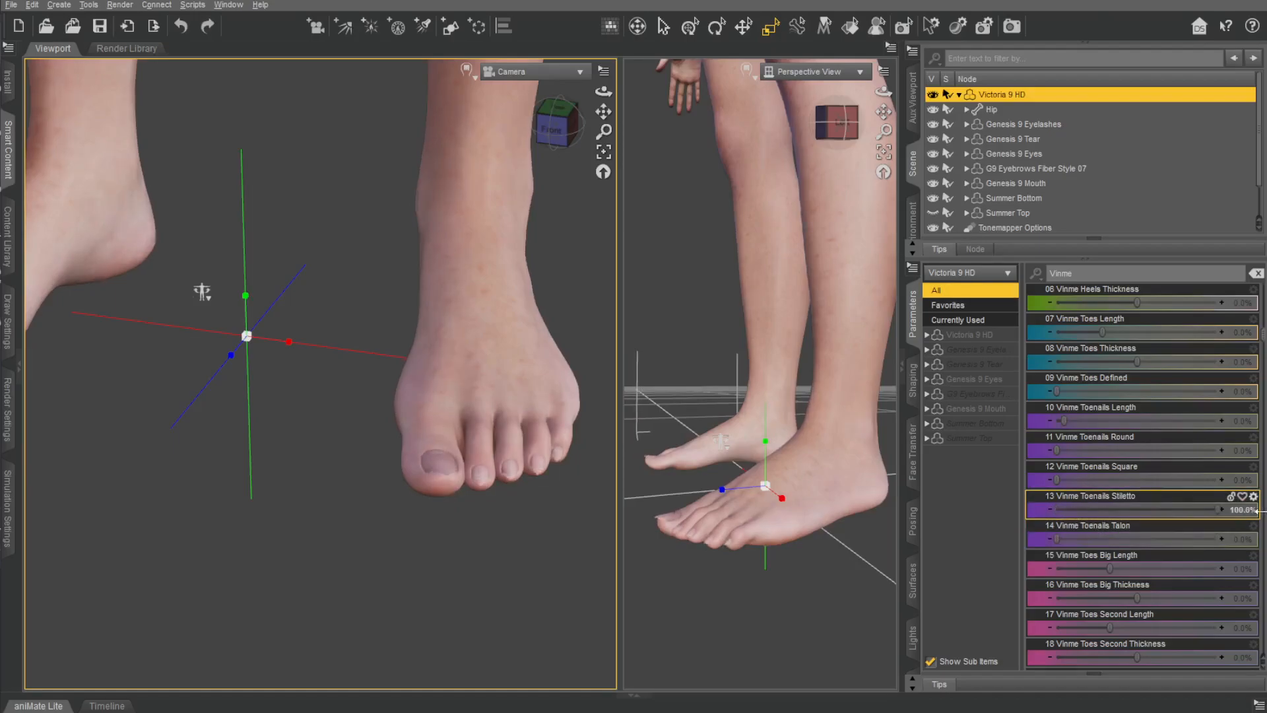
key("ctrl+z")
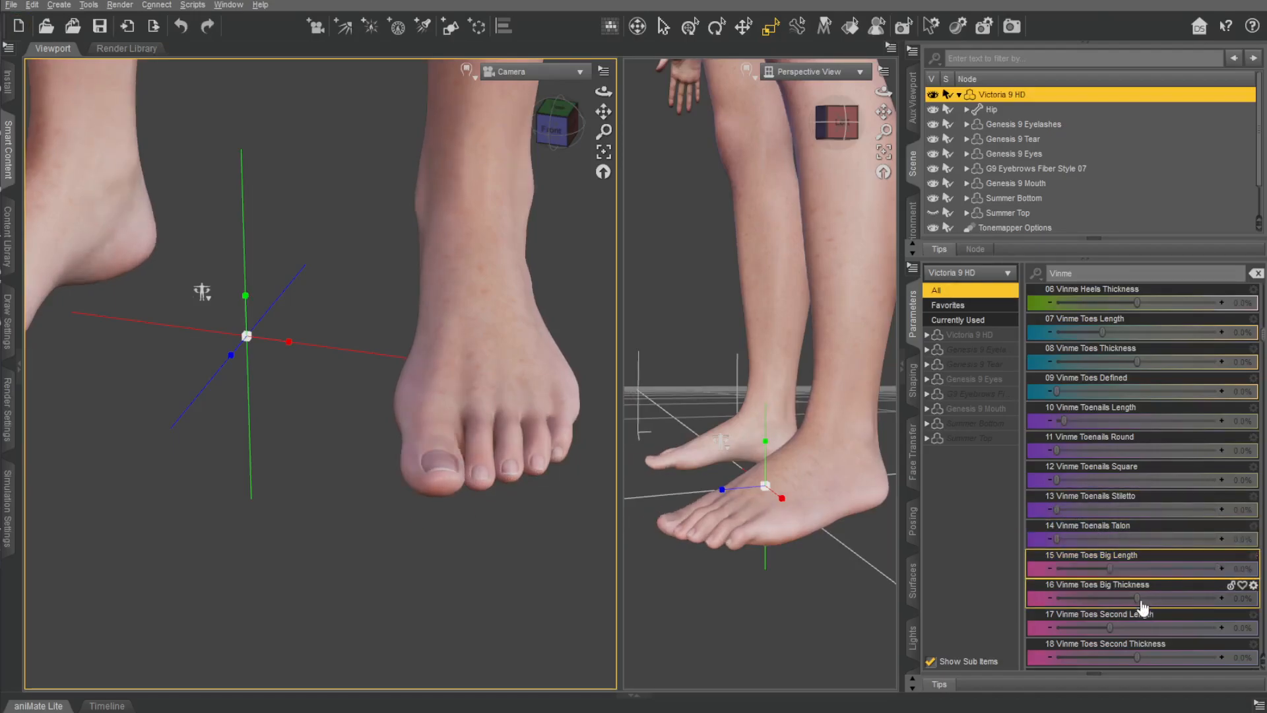
Try the Vinme Female Athletic full-body morph at 100% and undo the change.
scroll(1163, 504, "down", 5)
scroll(1143, 465, "down", 10)
scroll(1142, 486, "down", 10)
scroll(1133, 494, "down", 10)
scroll(1142, 429, "down", 12)
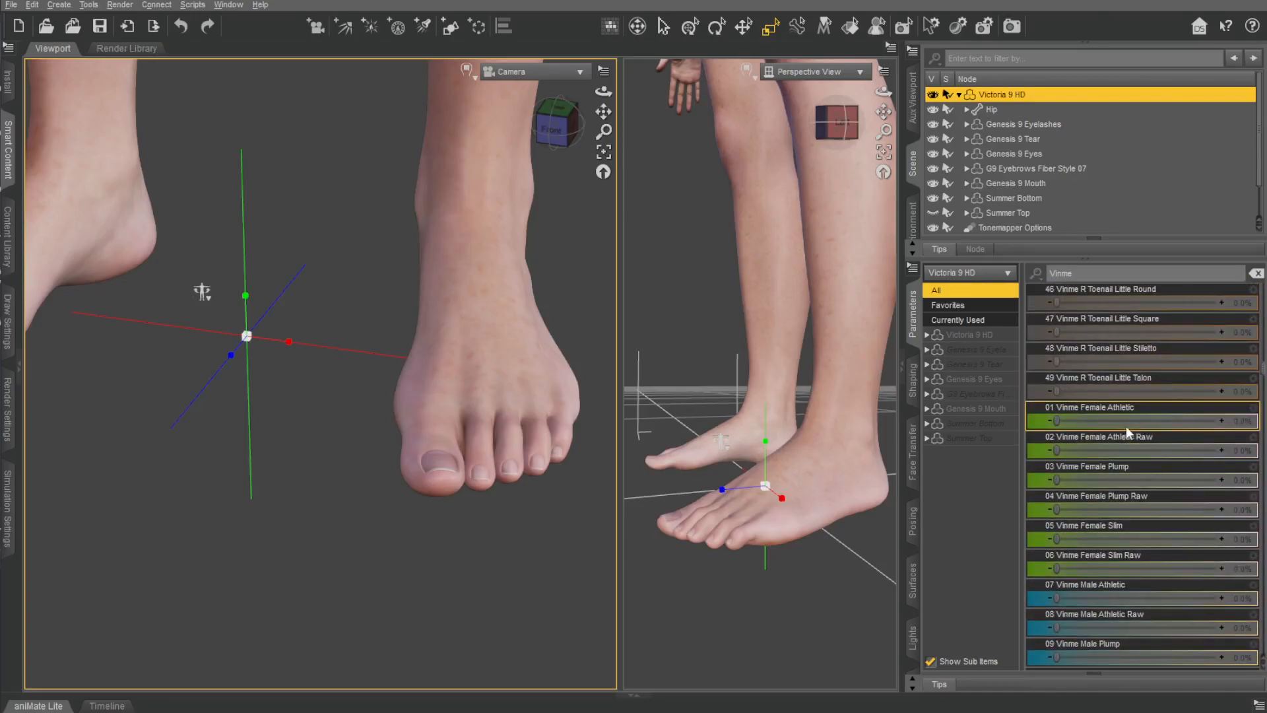
left_click_drag(1056, 420, 1221, 420)
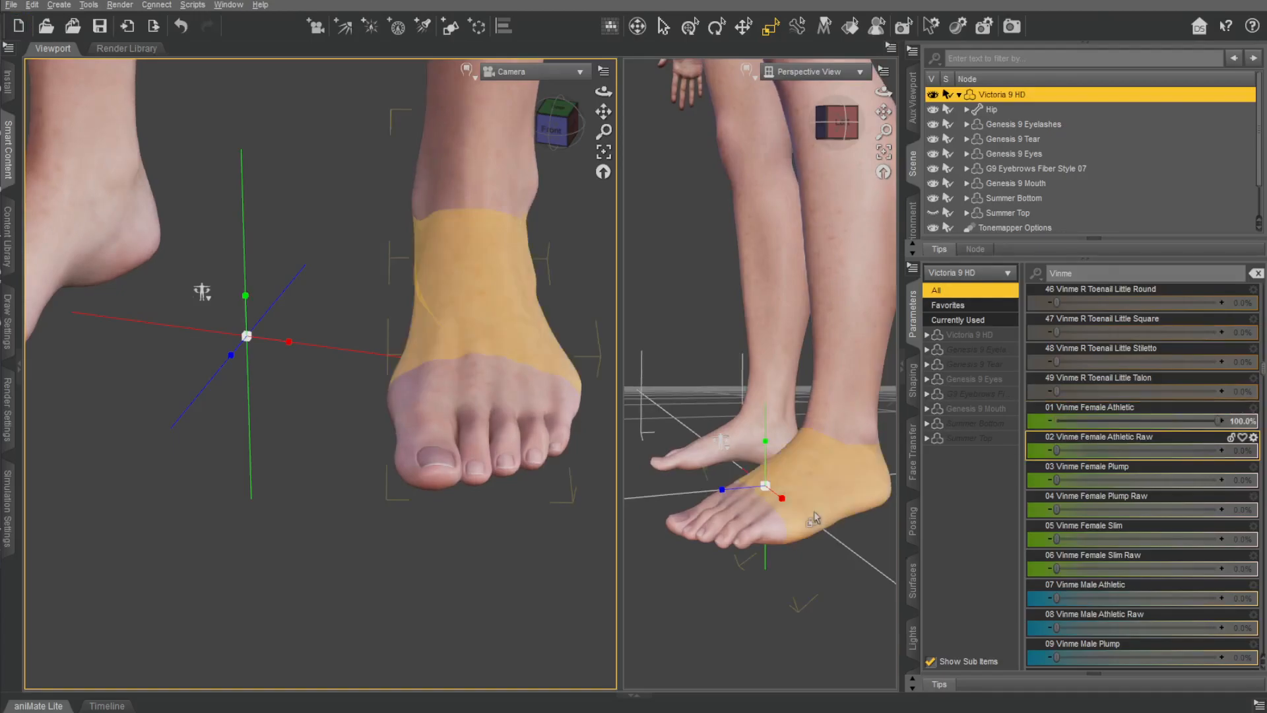
key("ctrl+z")
Show the Summer Top again and frame the full figure from the front in the Camera view.
scroll(410, 396, "down", 6)
left_click_drag(603, 111, 597, 172)
scroll(504, 187, "down", 3)
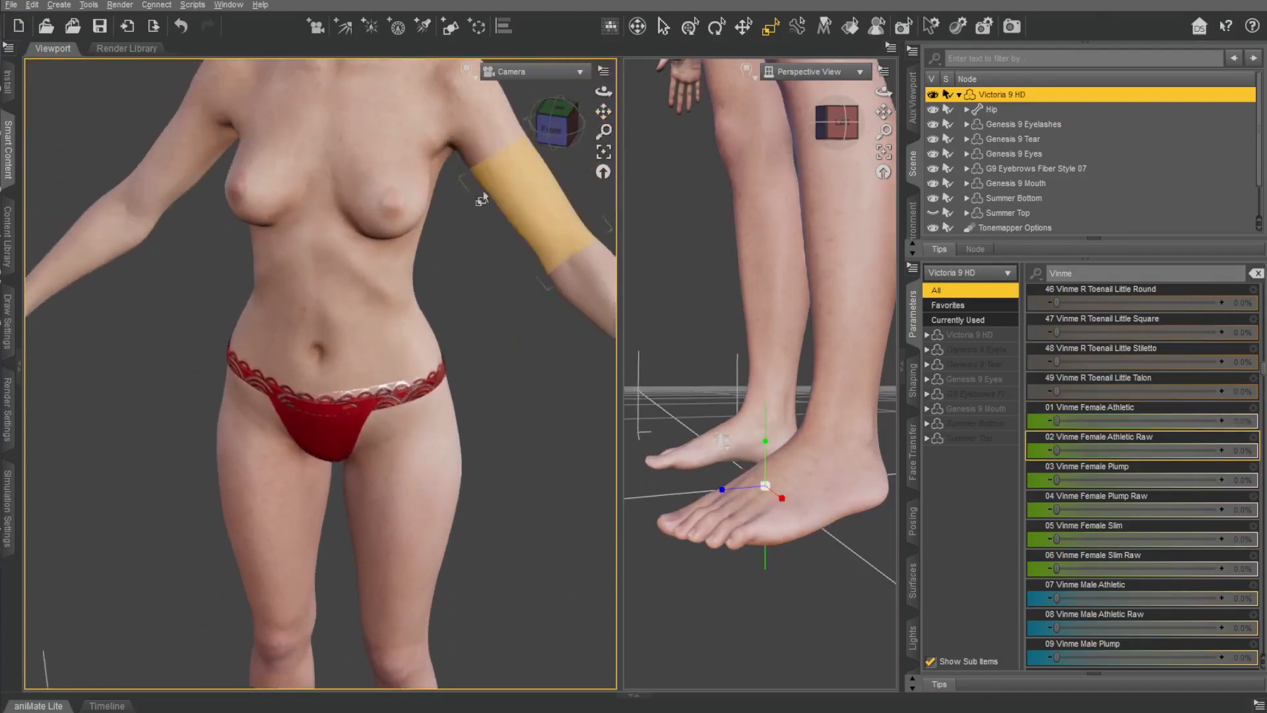
left_click(555, 131)
left_click_drag(603, 111, 571, 205)
left_click(933, 213)
left_click_drag(603, 111, 619, 82)
scroll(565, 231, "down", 2)
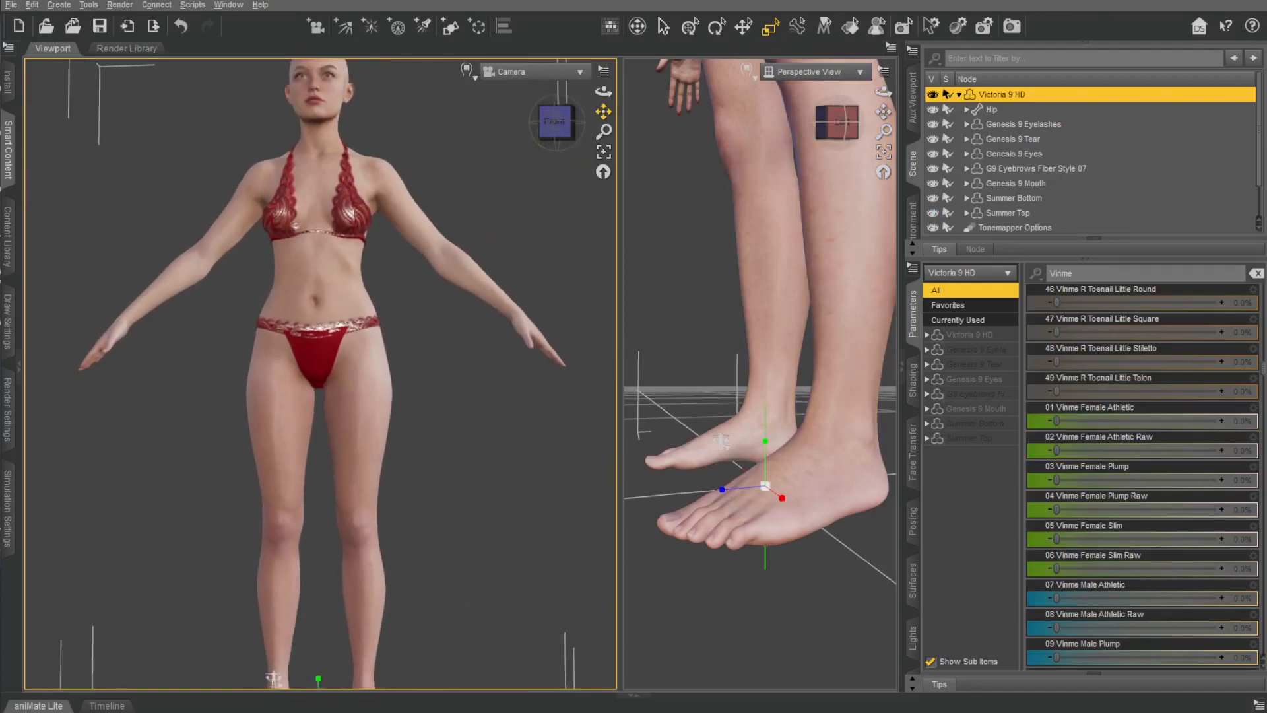
scroll(508, 297, "down", 4)
scroll(509, 297, "up", 3)
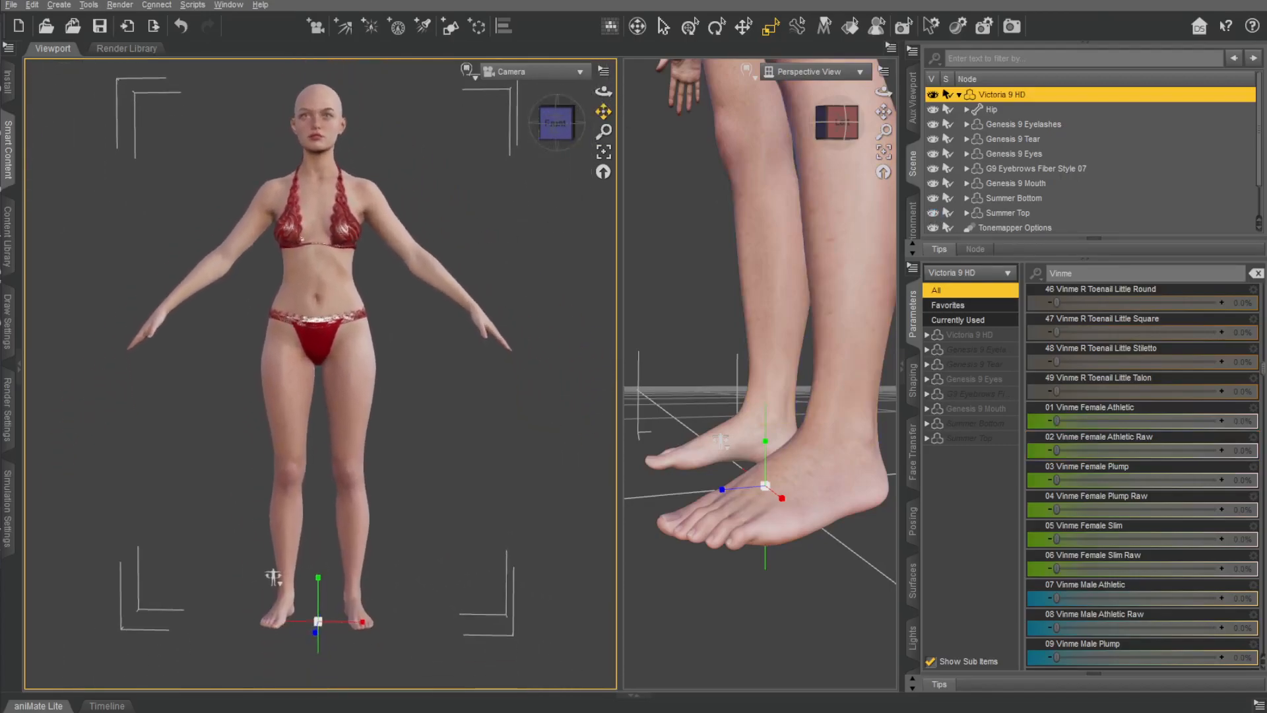
scroll(813, 195, "down", 5)
Switch the second viewport to Left View with the full figure framed, and reselect Victoria 9 HD.
left_click(813, 196)
left_click_drag(884, 112, 866, 215)
mouse_move(842, 123)
left_mouse_down()
mouse_move(840, 142)
mouse_move(825, 121)
left_mouse_up()
left_click(851, 76)
left_click(854, 114)
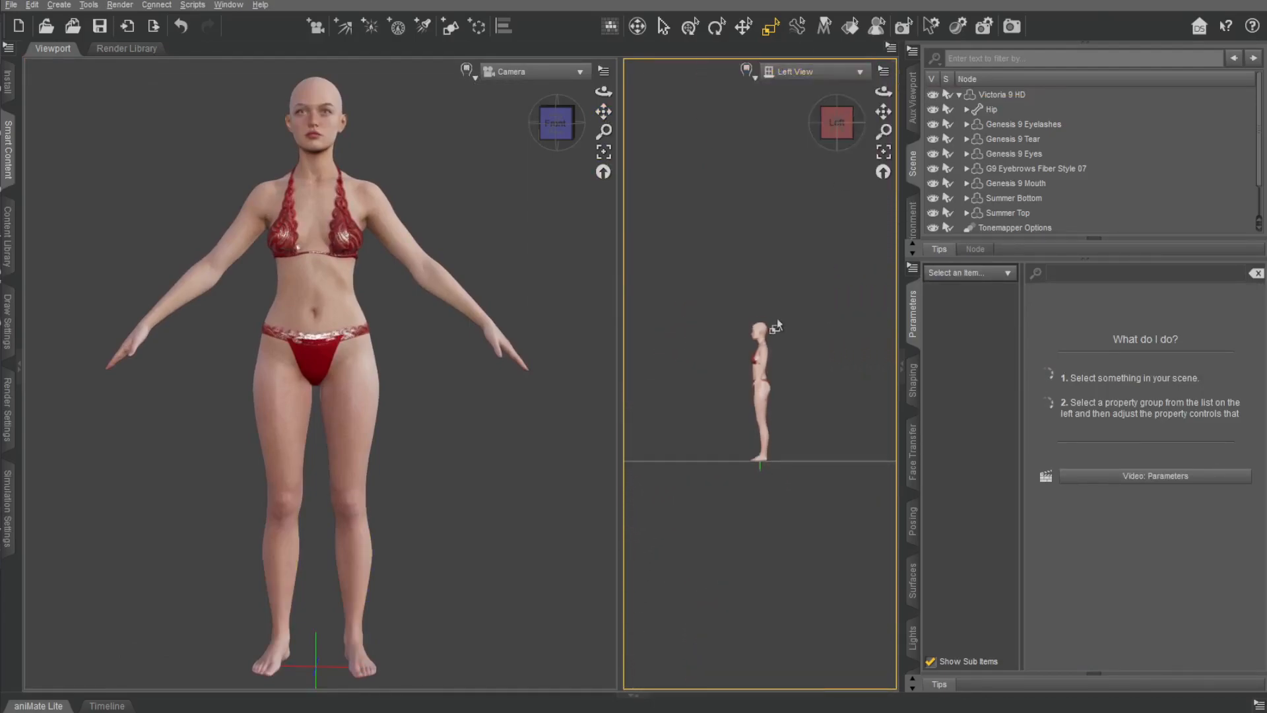
scroll(772, 353, "up", 5)
left_click_drag(883, 112, 881, 42)
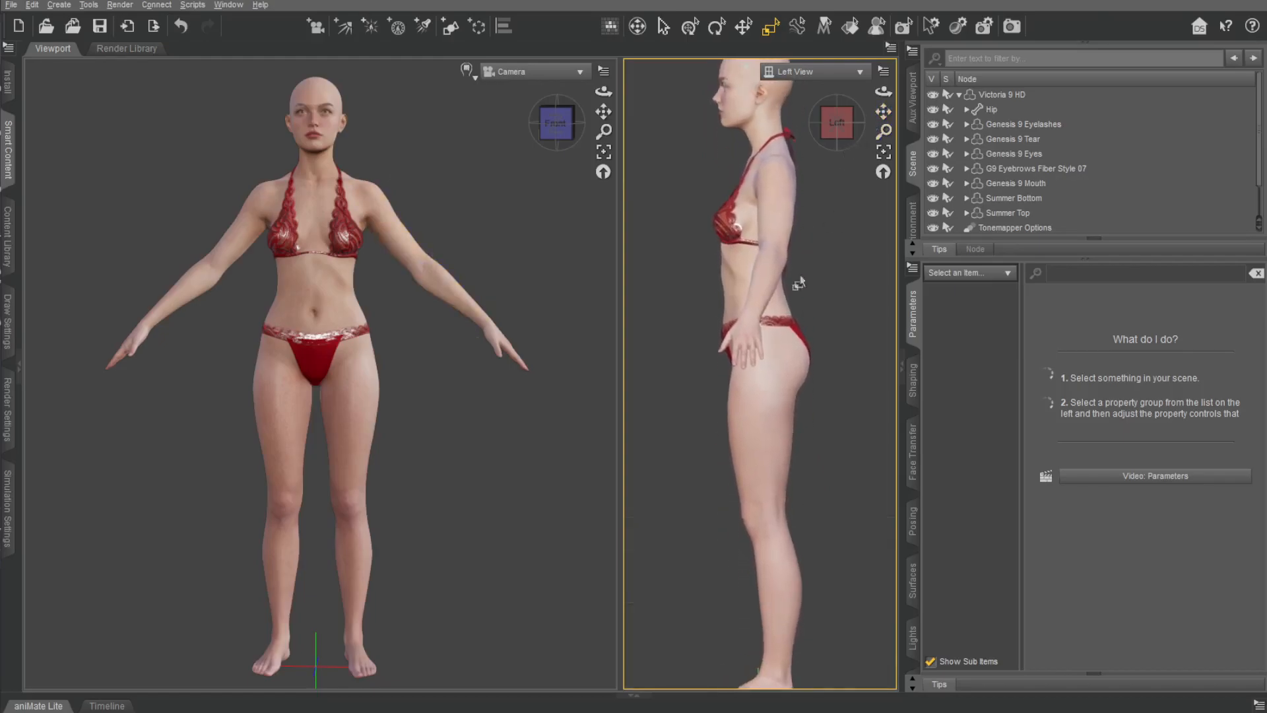
scroll(833, 212, "down", 1)
left_click(1001, 95)
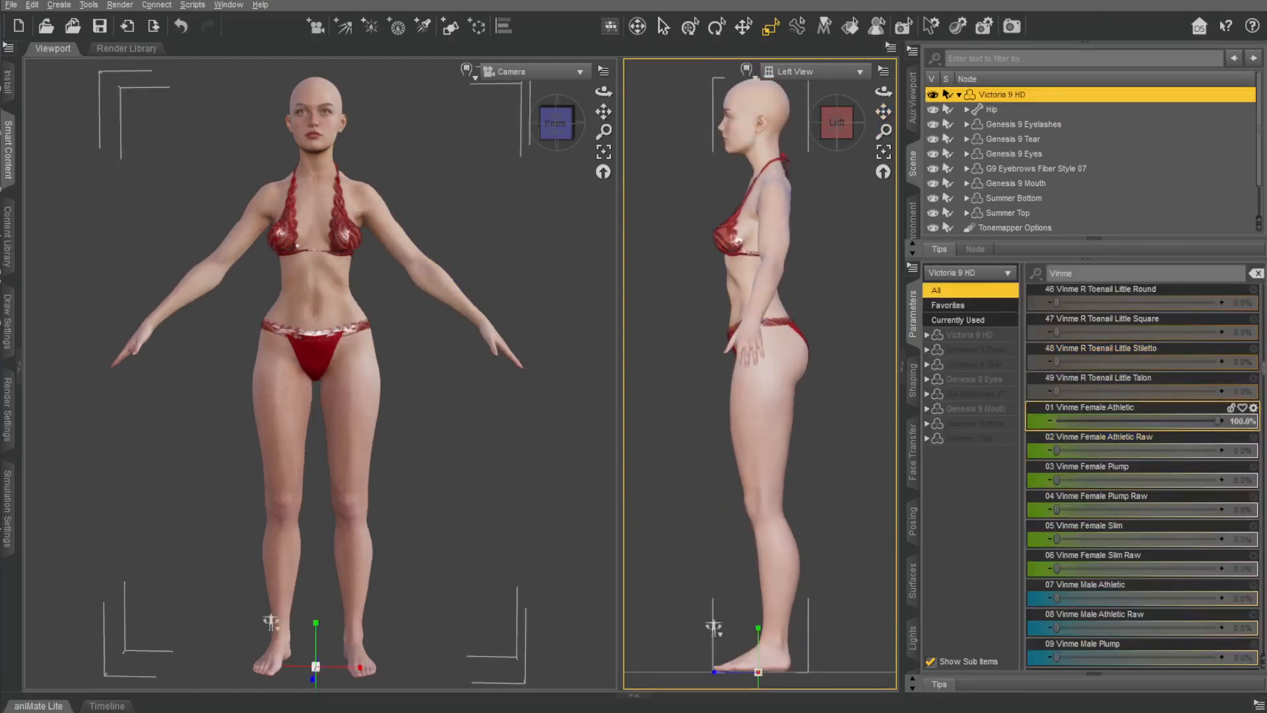
Try Vinme Female Athletic and Vinme Female Athletic Raw at 100% in turn, reverting both.
left_click_drag(1220, 421, 1226, 450)
left_click_drag(1095, 442, 1226, 448)
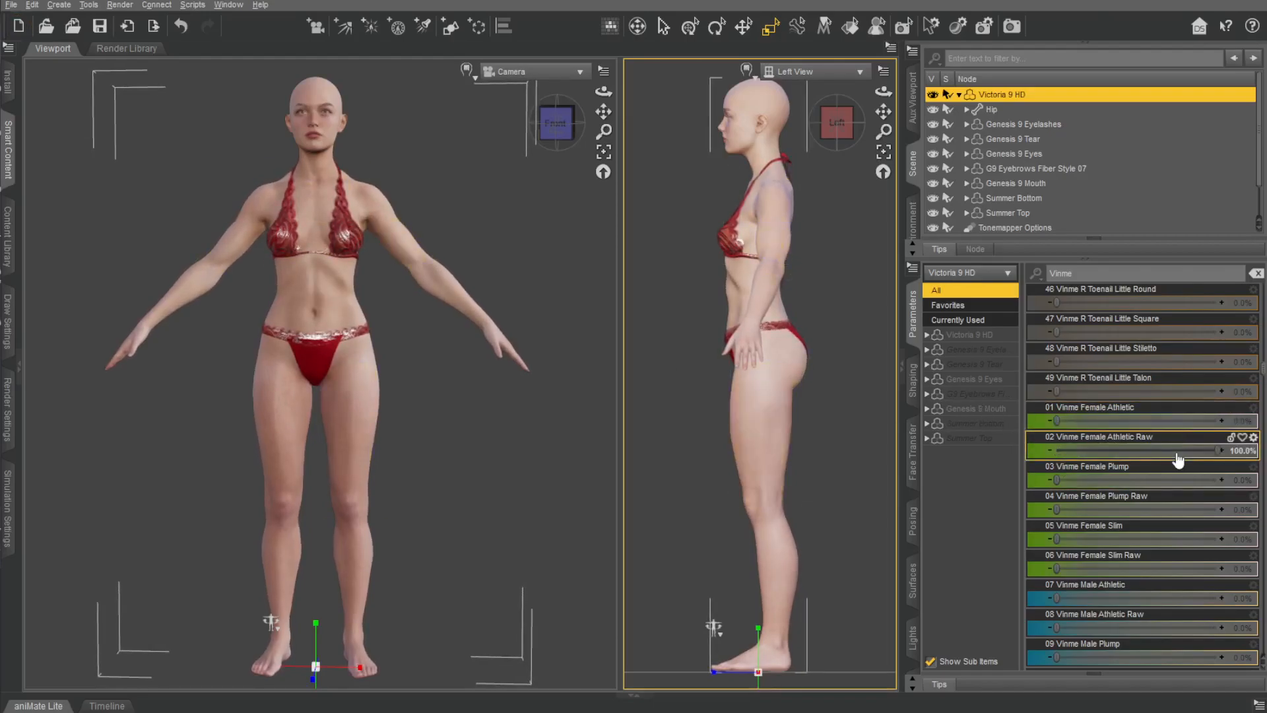
key("ctrl+z")
Try the Vinme Female Plump, Female Plump Raw and Female Slim Raw morphs in turn, returning each to 0.
left_click_drag(1058, 480, 1004, 453)
mouse_move(1058, 510)
left_mouse_down()
mouse_move(1225, 508)
mouse_move(1029, 510)
mouse_move(1088, 537)
mouse_move(1228, 539)
mouse_move(1041, 521)
left_mouse_up()
left_click_drag(1104, 571, 1056, 569)
Try the Vinme Male body morphs, checking Male Slim Raw at 100% from behind, and return them to 0.
scroll(1073, 522, "down", 3)
left_click_drag(1056, 451, 1056, 509)
left_click_drag(1057, 569, 1221, 569)
left_click_drag(558, 124, 477, 130)
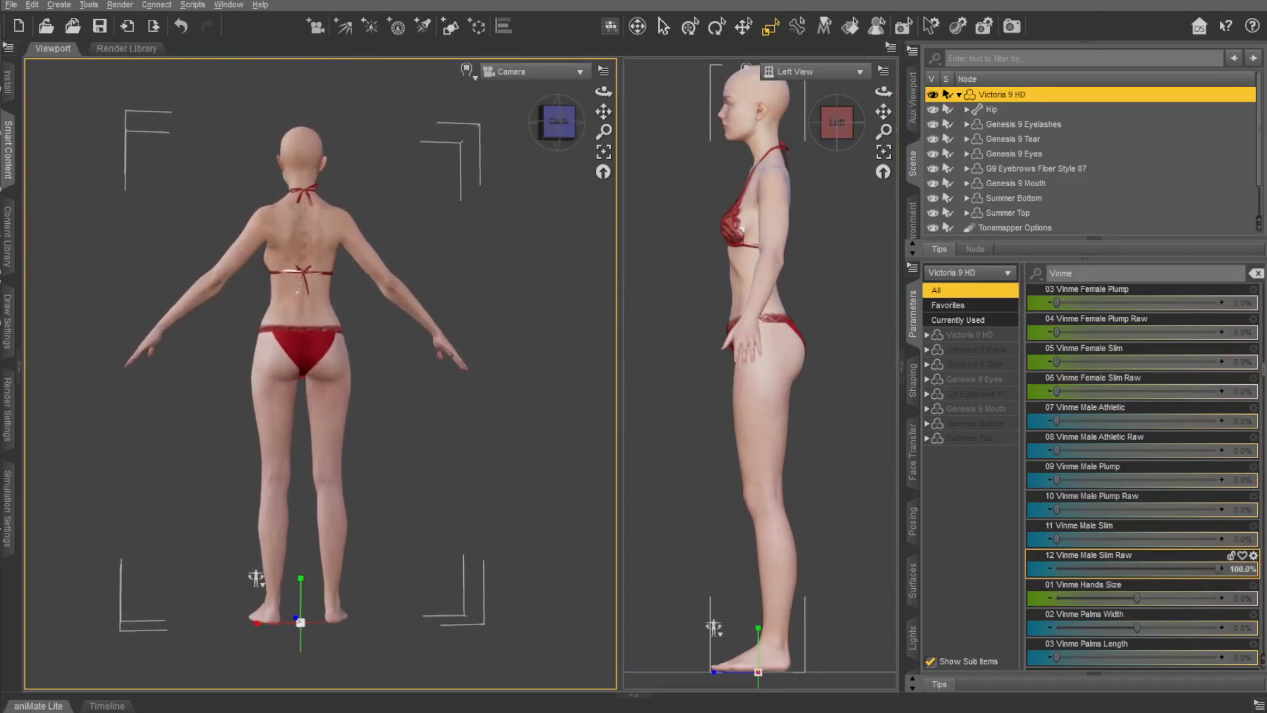
left_click_drag(1171, 565, 939, 559)
scroll(1134, 538, "down", 3)
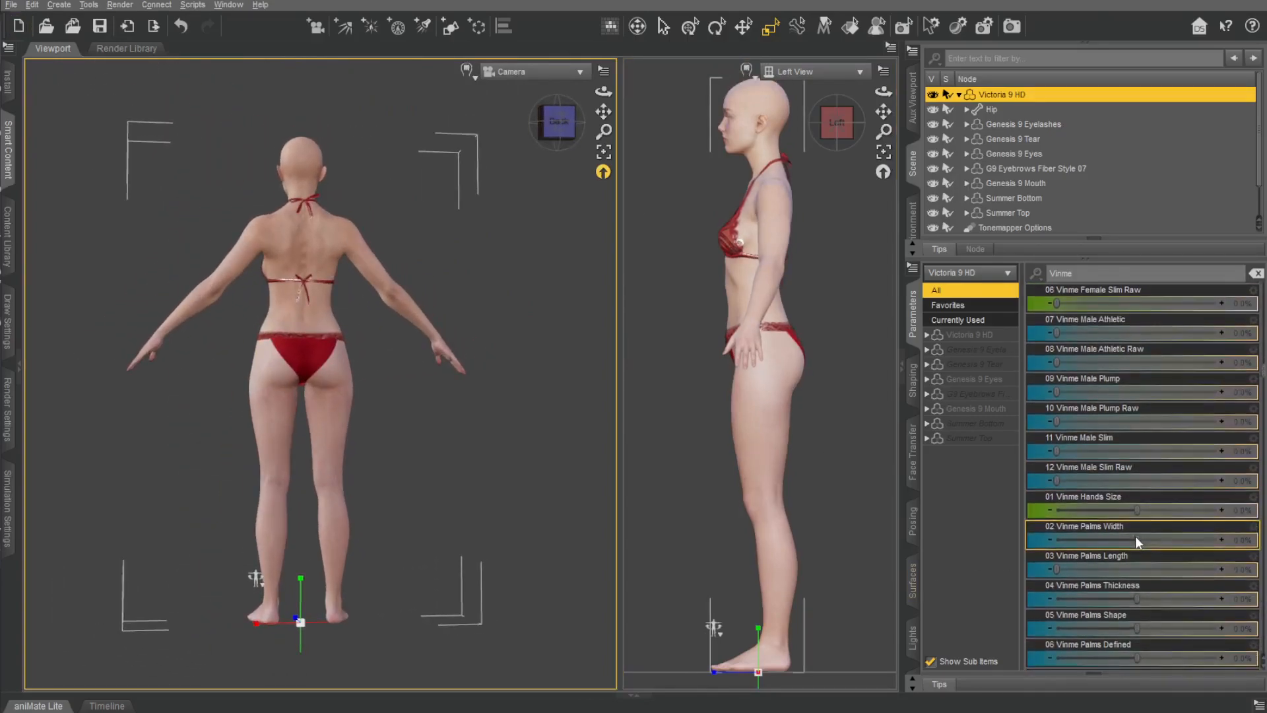
mouse_move(559, 122)
left_mouse_down()
mouse_move(627, 112)
mouse_move(573, 131)
left_mouse_up()
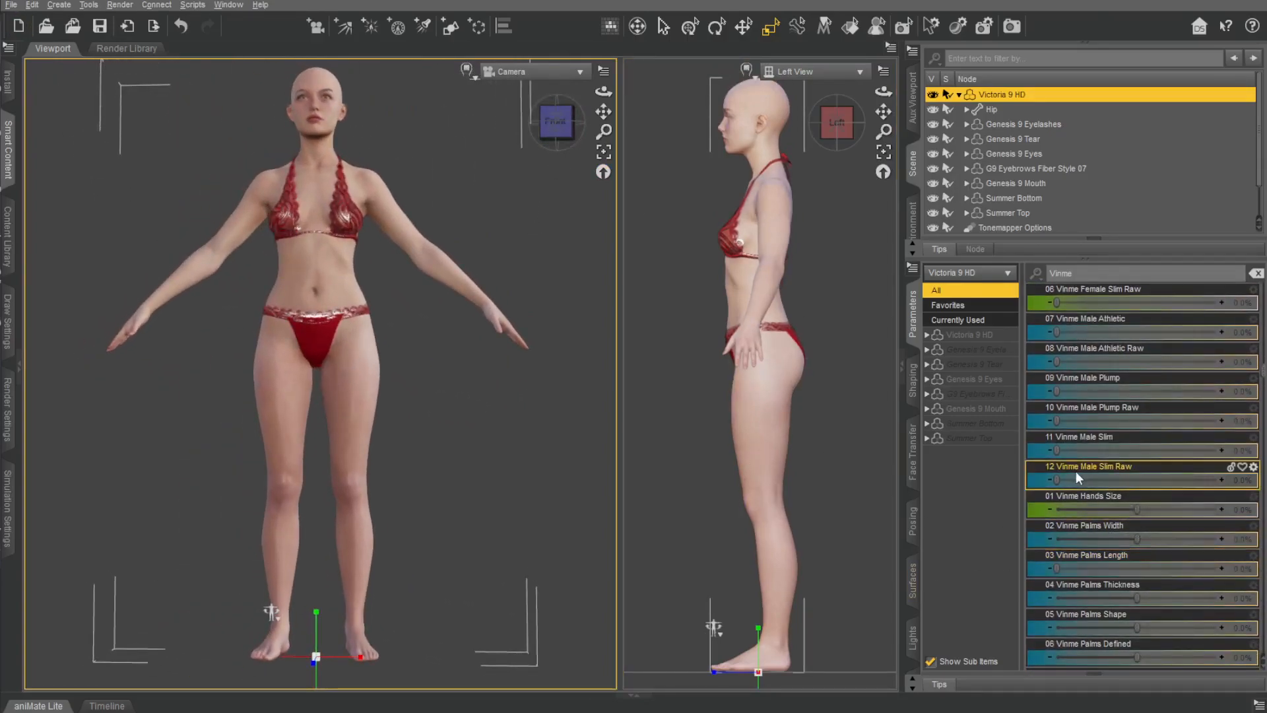
Try Vinme Hands Size at 79.8% and a different Vinme Palms Width value, undoing both changes.
left_click_drag(1137, 510, 1201, 508)
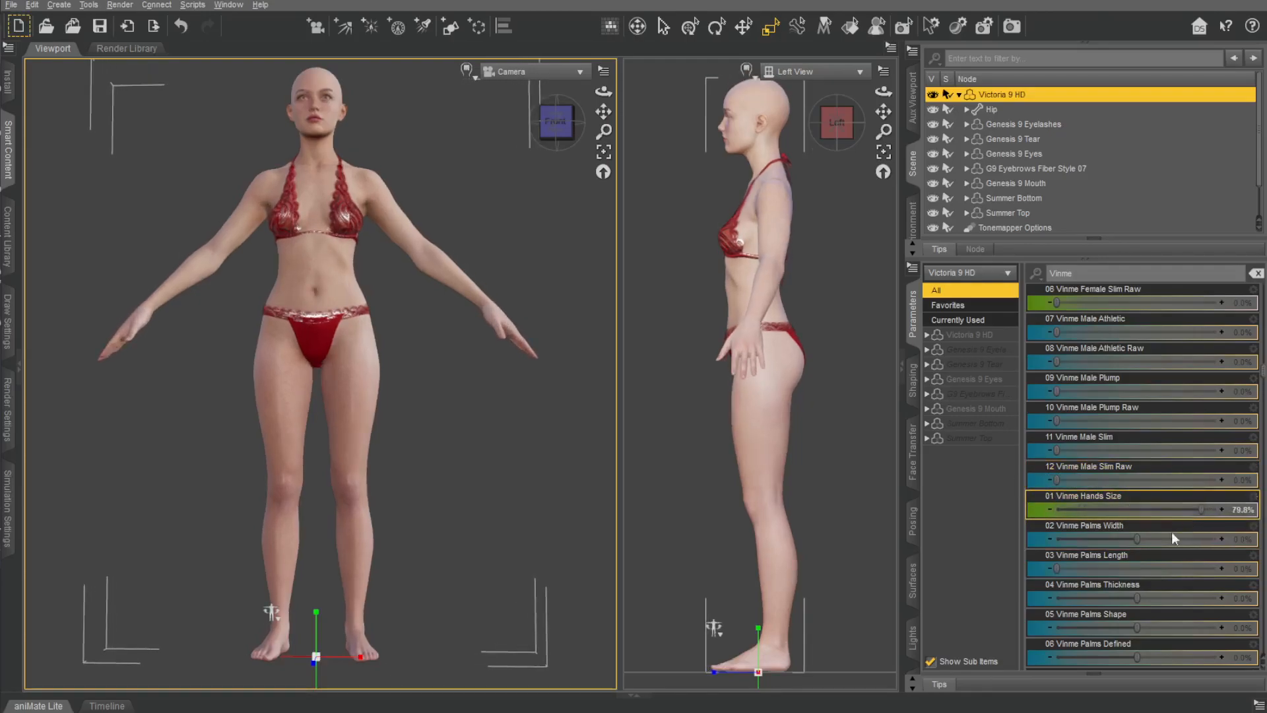
key("ctrl+z")
left_click_drag(1119, 537, 990, 526)
key("ctrl+z")
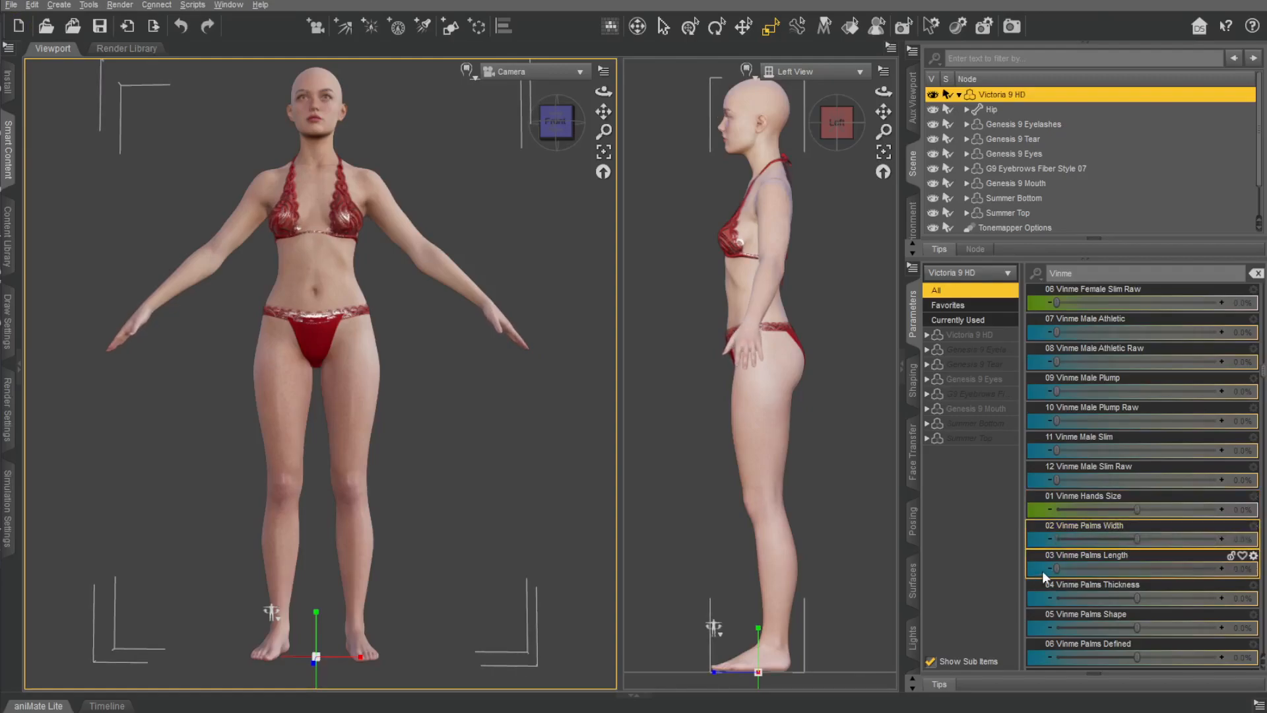
Try different Vinme Hands Size and Palms Width values on a close view of the open palm, undoing each change.
scroll(449, 376, "up", 3)
left_click_drag(567, 125, 566, 163)
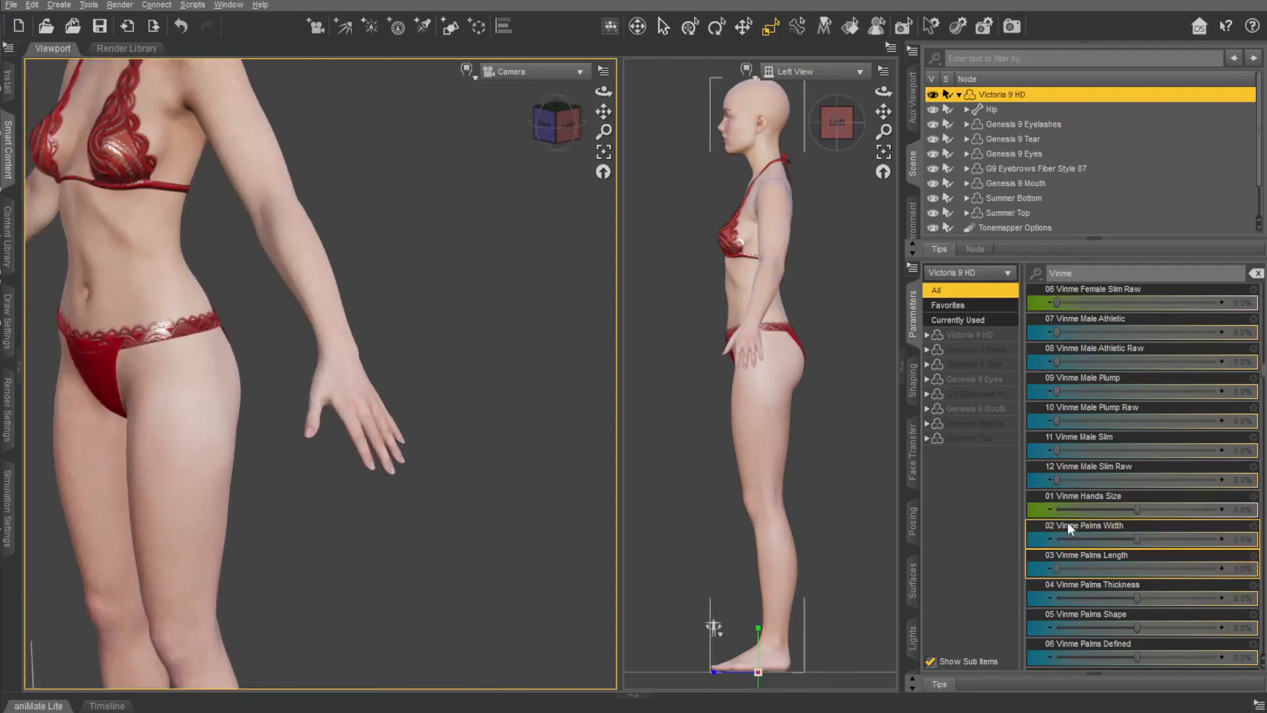
middle_click_drag(403, 228, 538, 180)
left_click_drag(603, 112, 792, 39)
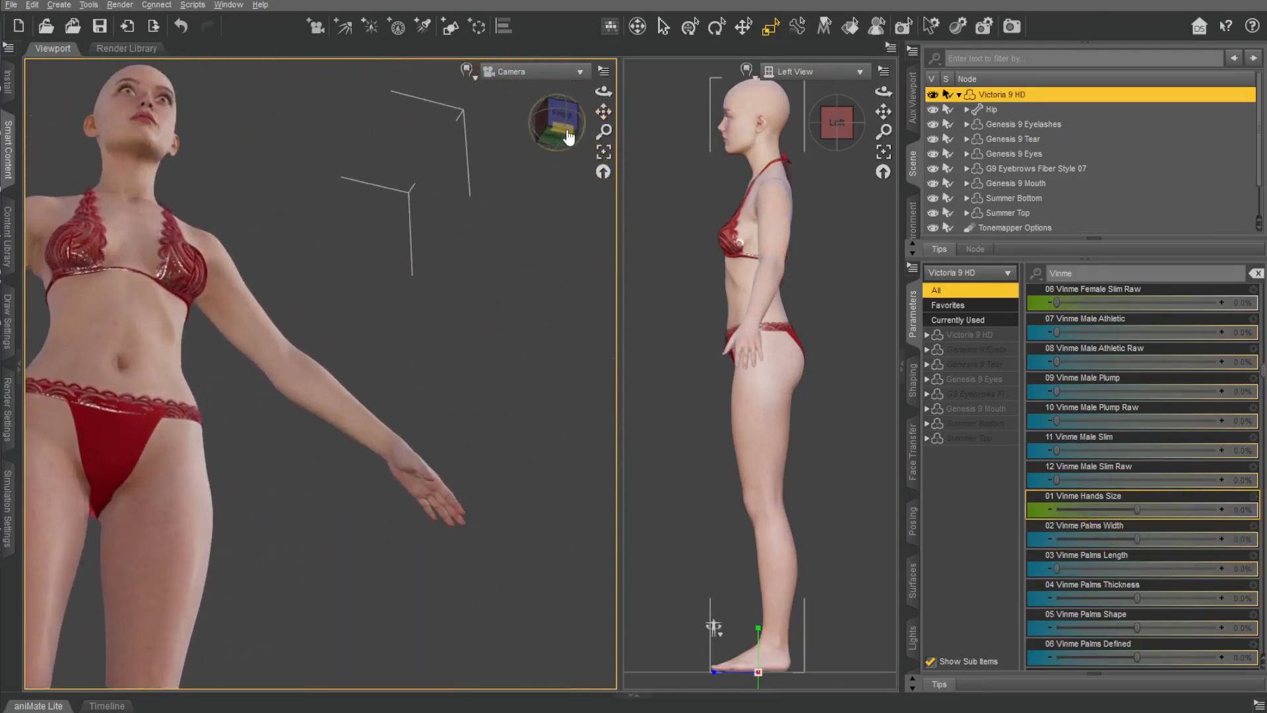
left_click_drag(575, 134, 455, 334)
scroll(455, 334, "up", 5)
left_click_drag(605, 111, 770, 271)
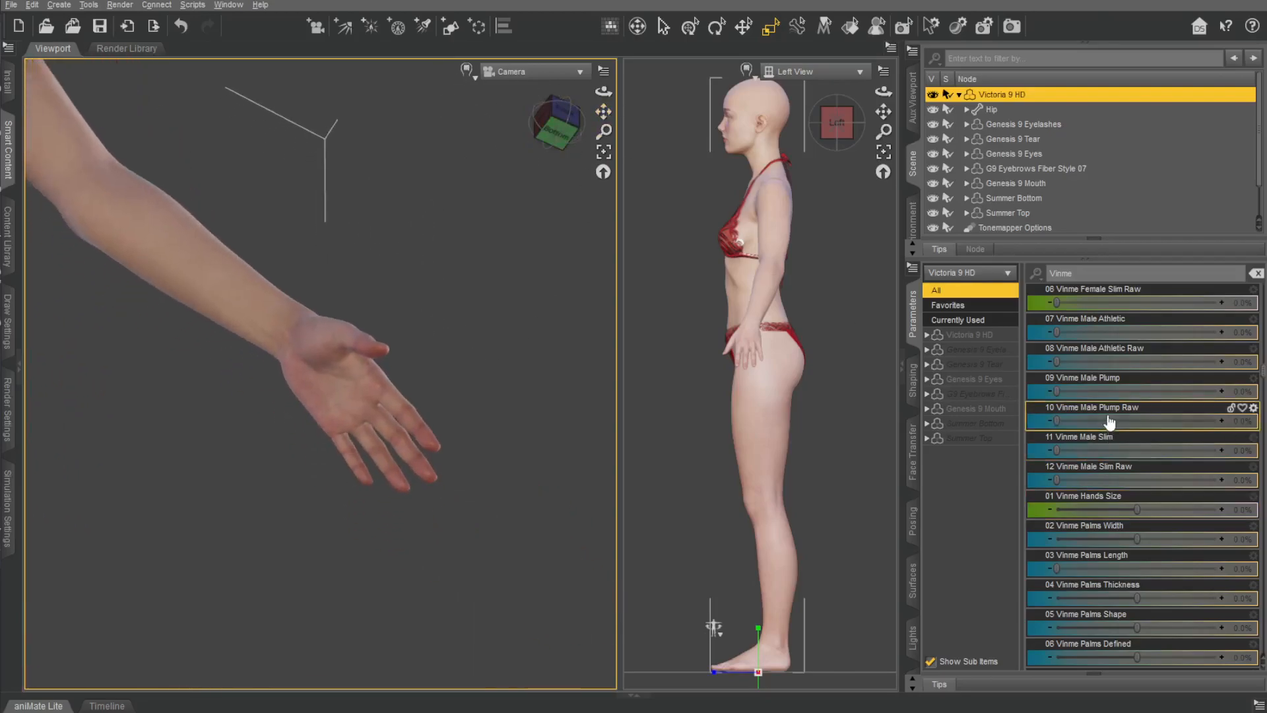
left_click_drag(1138, 514, 1207, 518)
key("ctrl+z")
left_click_drag(1137, 540, 1196, 530)
key("ctrl+z")
Try different Vinme Palms Length and Palms Thickness values and undo both changes.
left_click_drag(1078, 568, 964, 577)
key("ctrl+z")
key("ctrl+z")
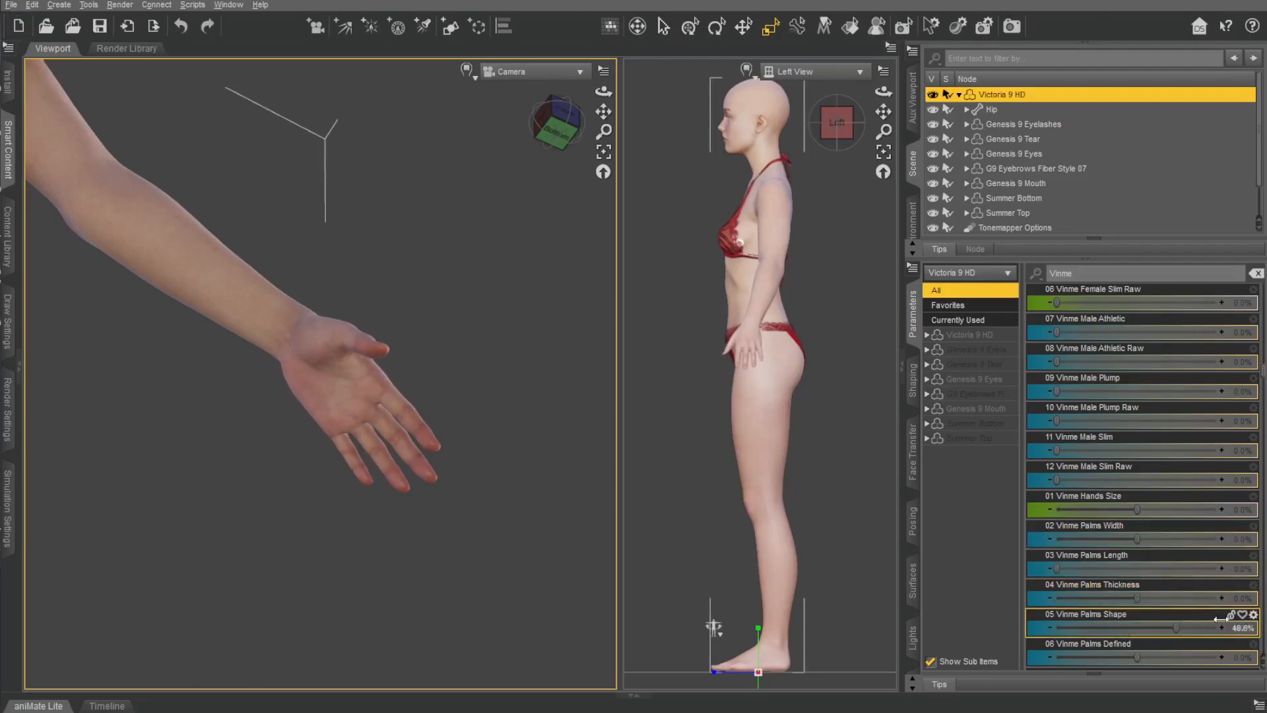
Set Vinme Palms Shape to -100% and Palms Defined to 71.6%, and undo a trial of Palms Smooth.
scroll(1185, 591, "down", 3)
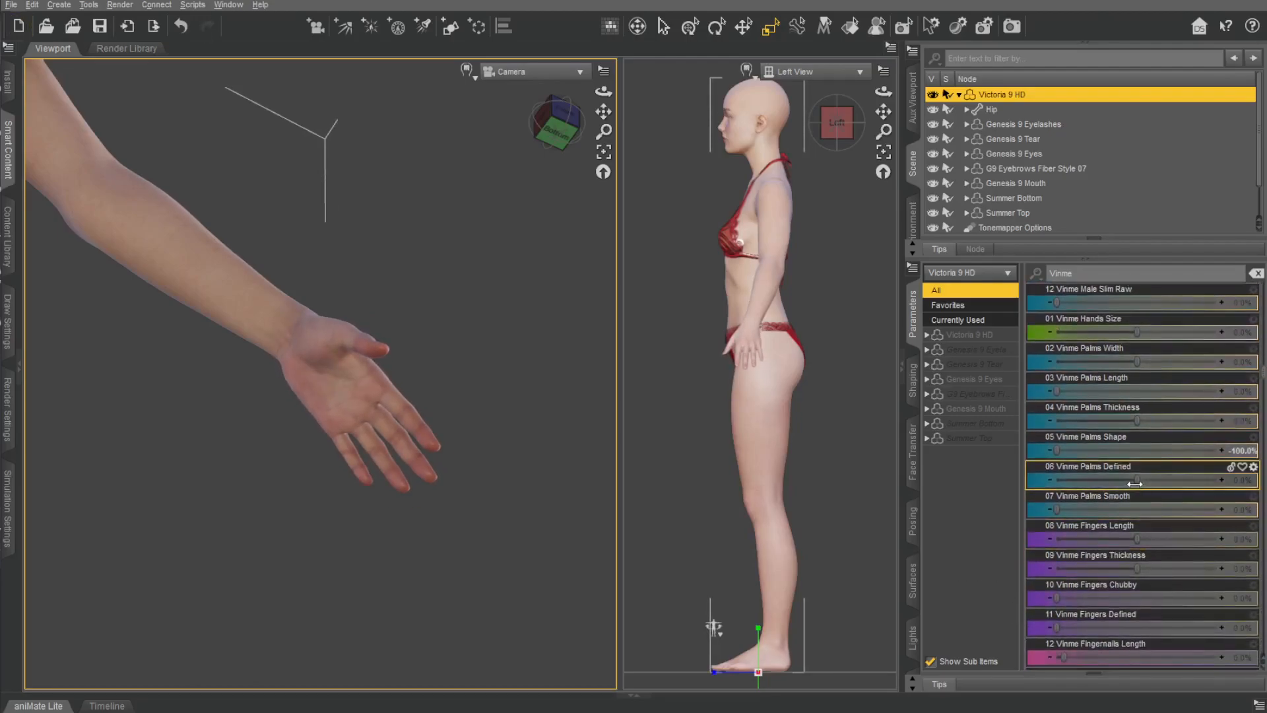
left_click_drag(1198, 486, 1193, 486)
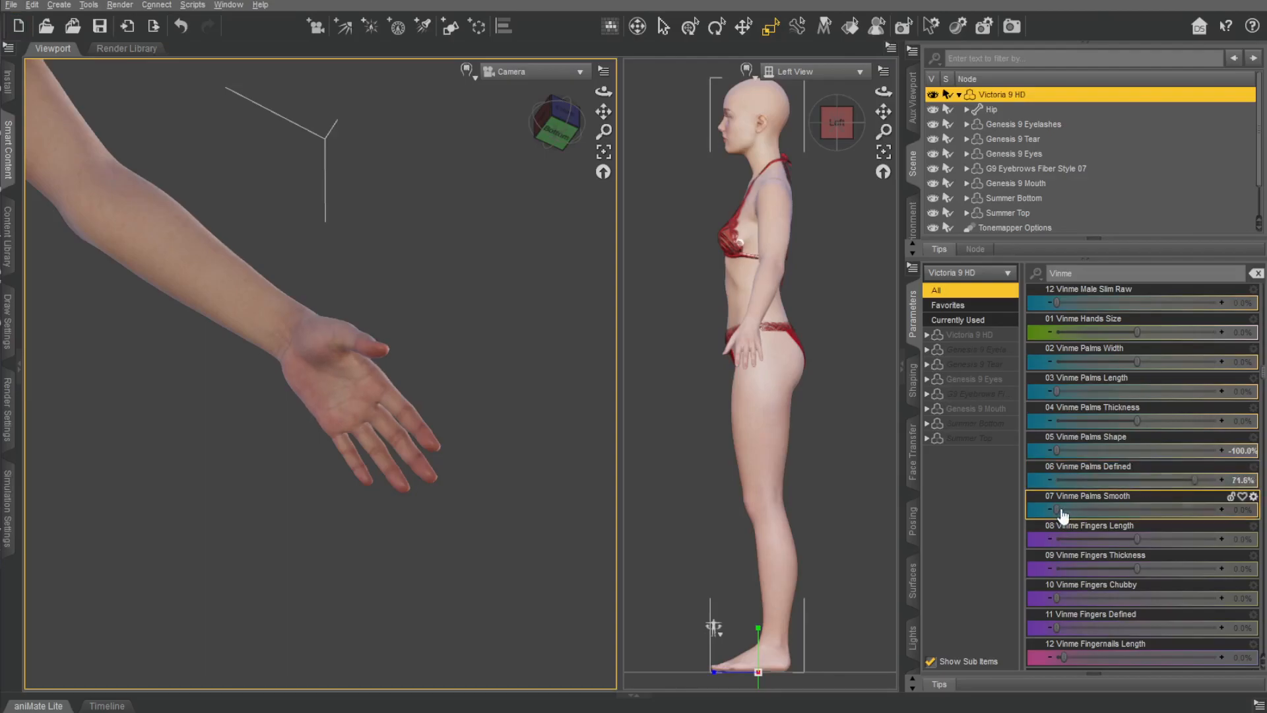
key("ctrl+z")
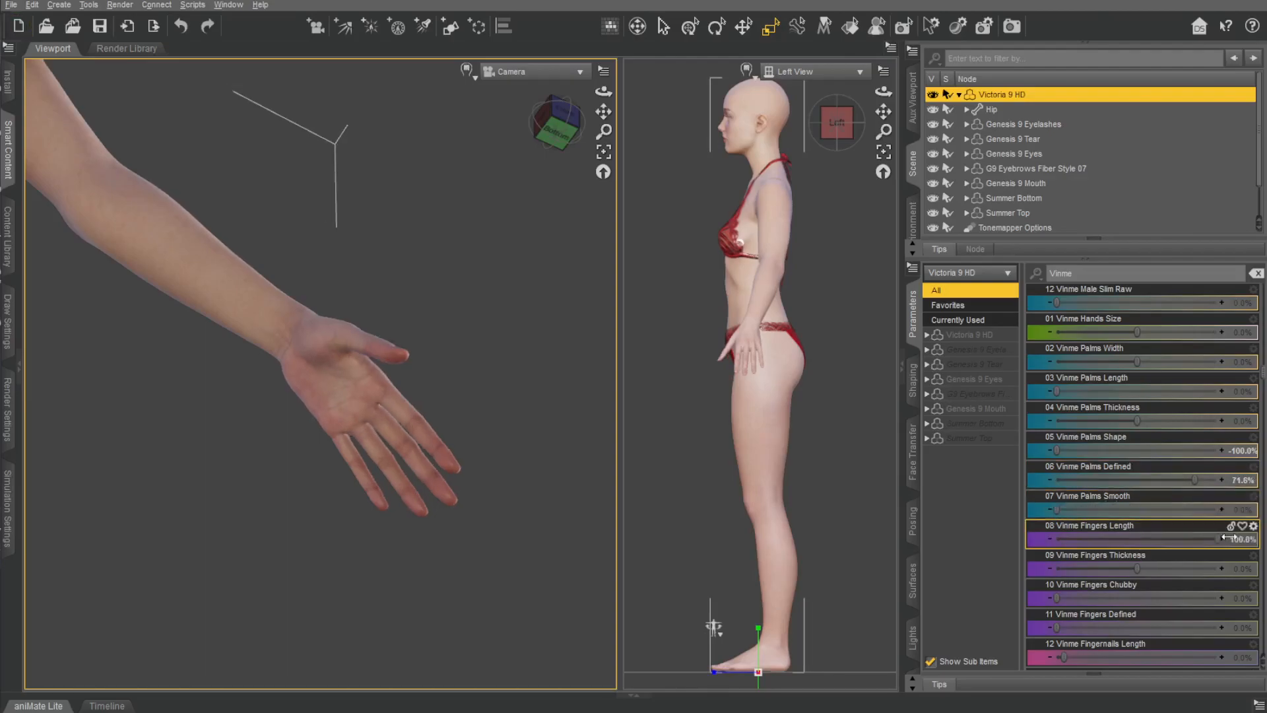
Try the Vinme Fingers Thickness, Fingers Chubby and Fingers Defined morphs in turn, undoing each change.
left_click_drag(1148, 567, 1177, 605)
key("ctrl+z")
key("ctrl+z")
left_click_drag(1057, 627, 1181, 575)
key("ctrl+z")
Set Vinme Fingernails Length to 70.6% and Fingernails Round to 75.7%, trying Fingernails Square at 100% and returning it to 0.
scroll(795, 322, "up", 8)
scroll(1127, 597, "down", 3)
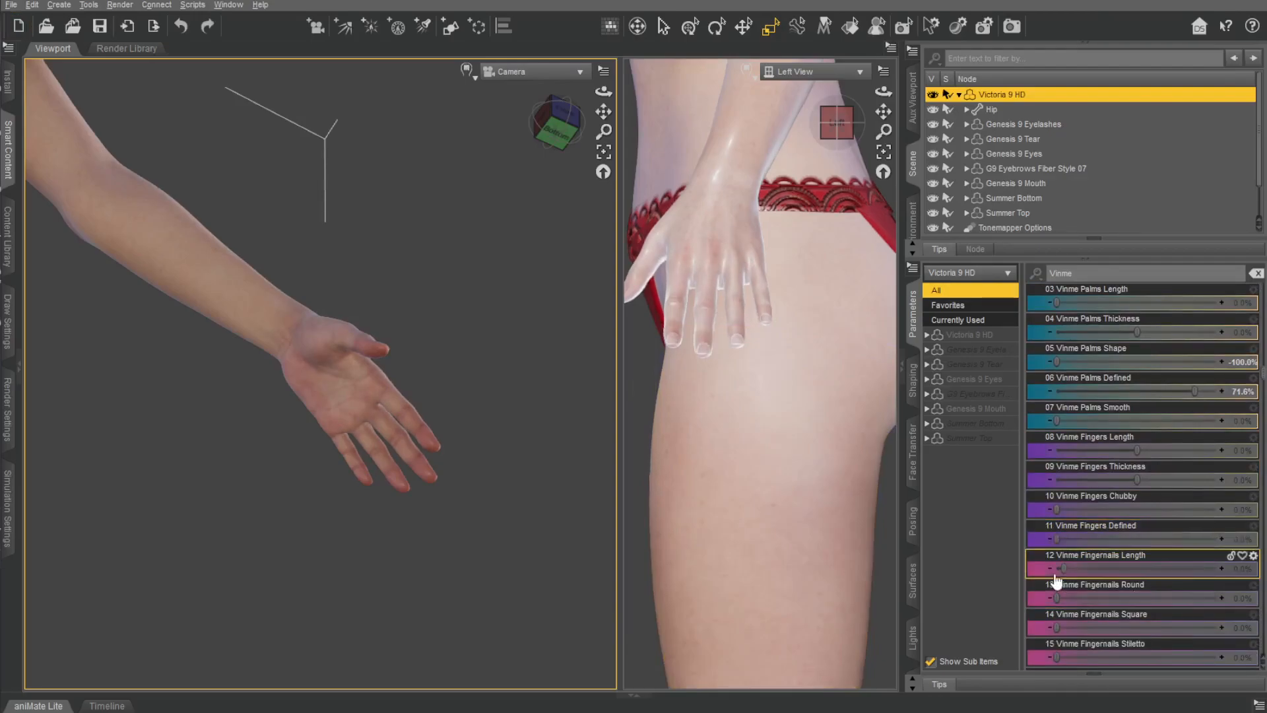
left_click_drag(1121, 627, 1217, 628)
left_click_drag(1060, 568, 1171, 569)
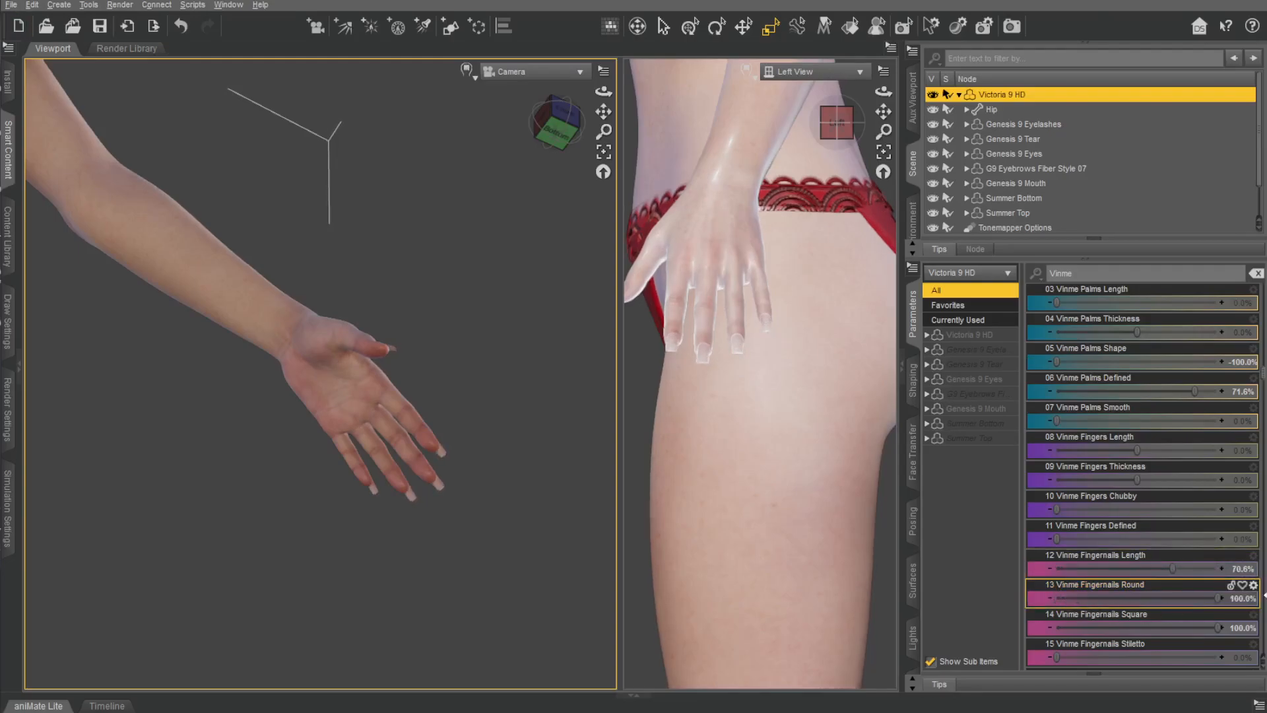
left_click_drag(1218, 628, 1057, 628)
left_click_drag(1218, 597, 1208, 598)
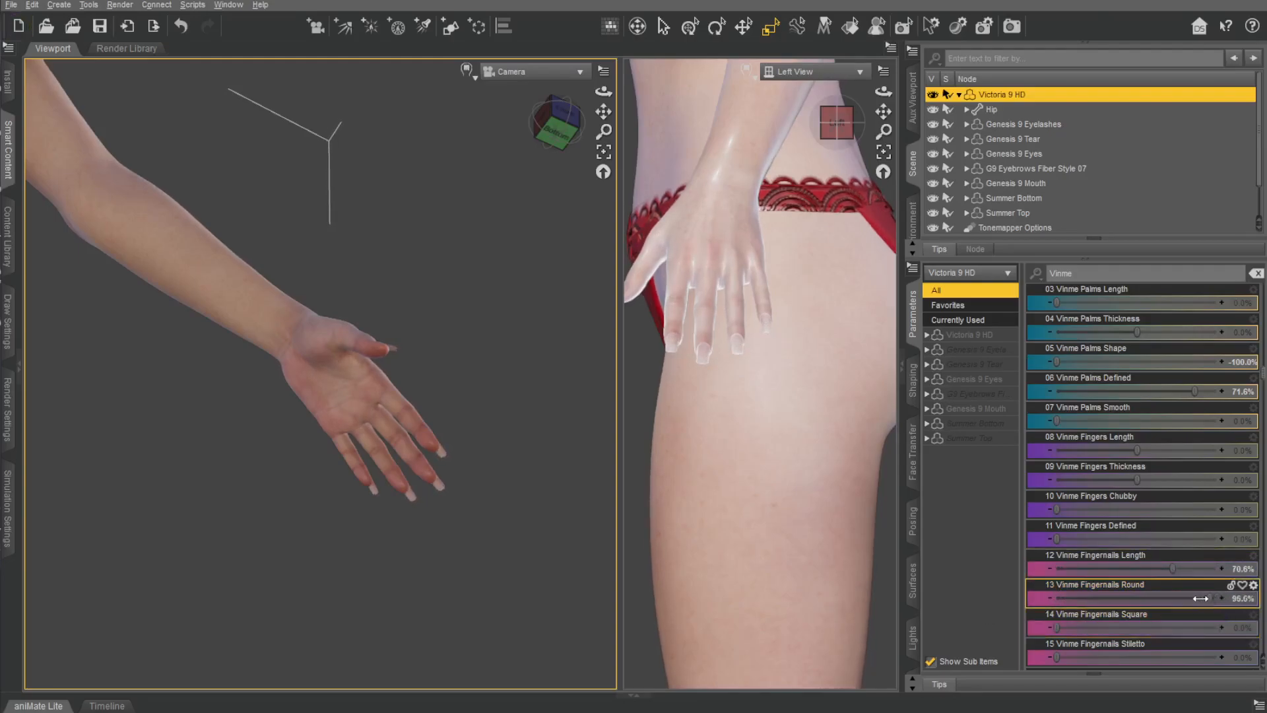
Try Vinme Fingernails Talon at 100% on a close view of the hand and undo it.
scroll(1076, 560, "down", 3)
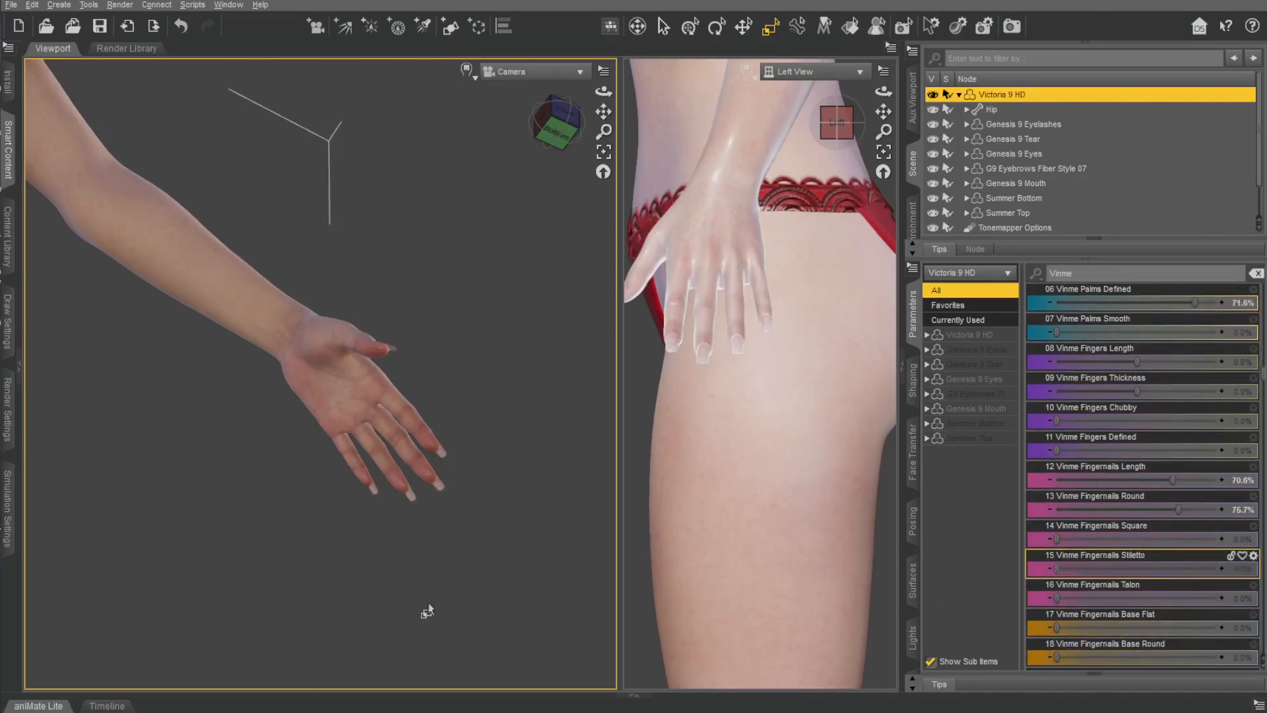
scroll(428, 613, "up", 5)
left_click_drag(1057, 598, 1135, 598)
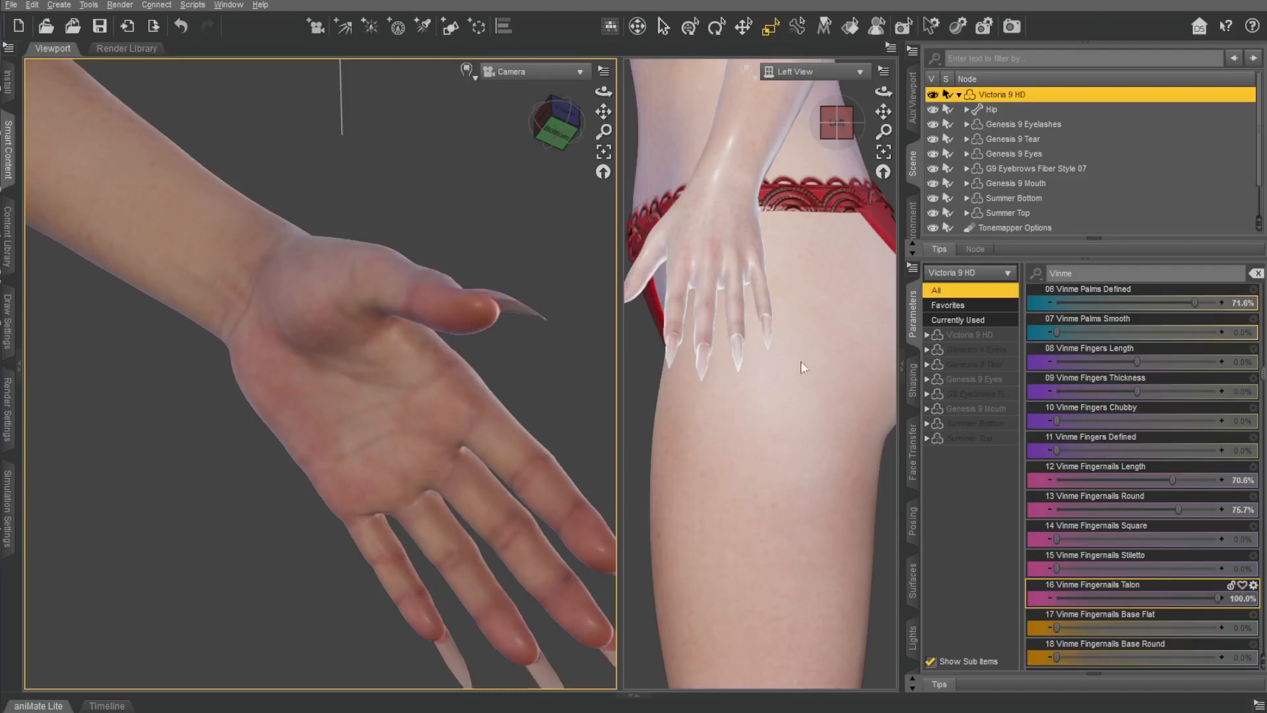
key("ctrl+z")
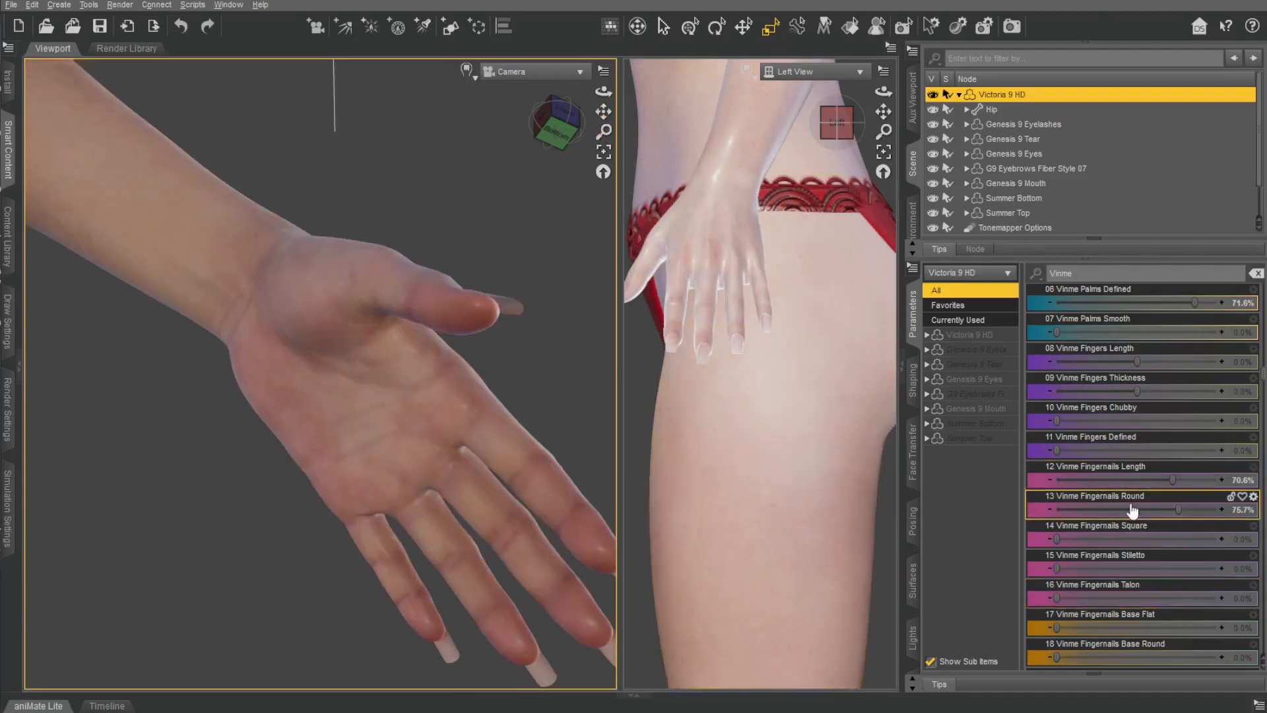
From the back of the hand, set Vinme Fingernails Base Flat to 7.3% and Base Round to 11.9%, and try Fingers Thumb Length at 47.7%.
scroll(1138, 518, "down", 3)
left_click_drag(559, 128, 528, 148)
left_click_drag(603, 92, 666, 26)
scroll(424, 325, "up", 4)
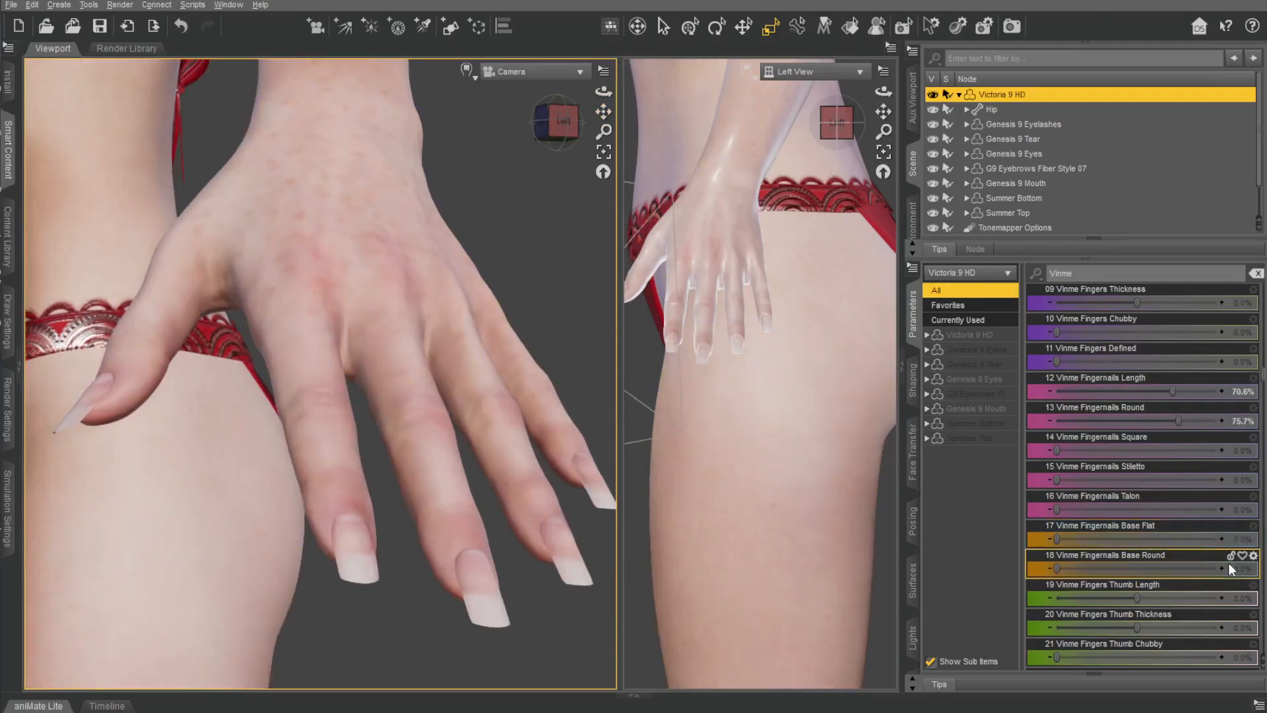
left_click_drag(1057, 539, 1009, 512)
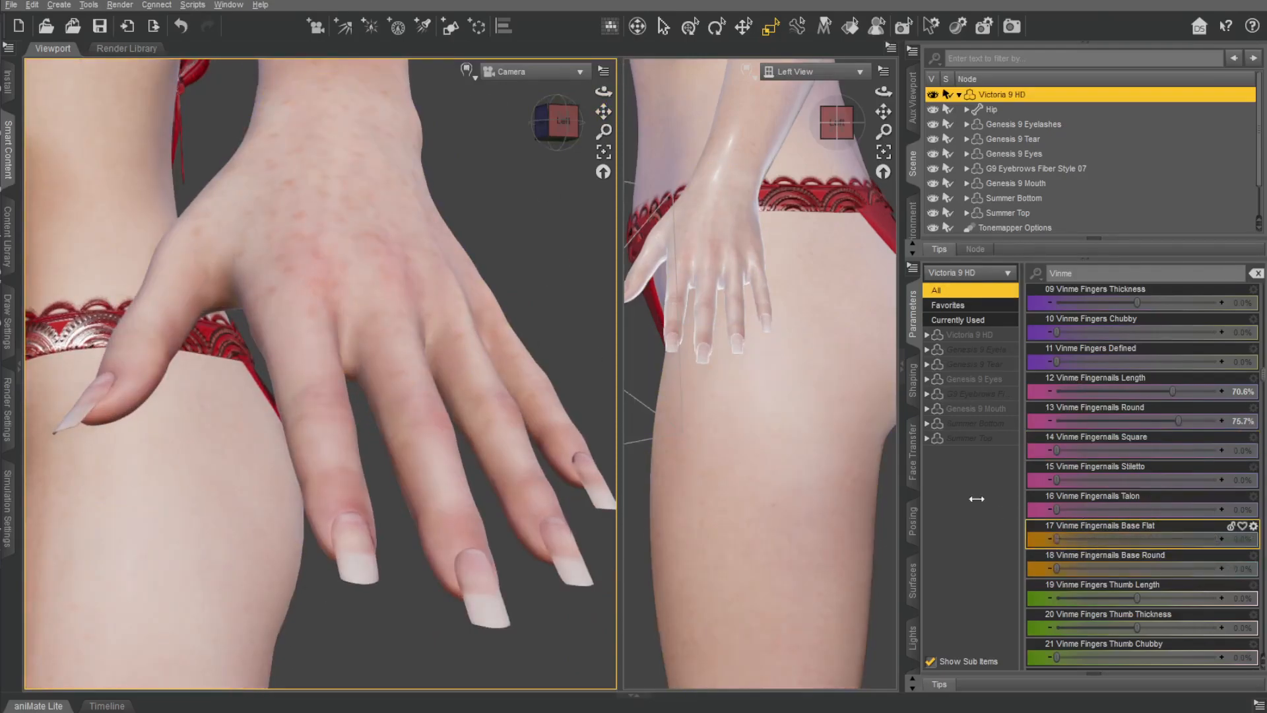
left_click_drag(1085, 521, 1265, 552)
left_click_drag(1113, 556, 1172, 592)
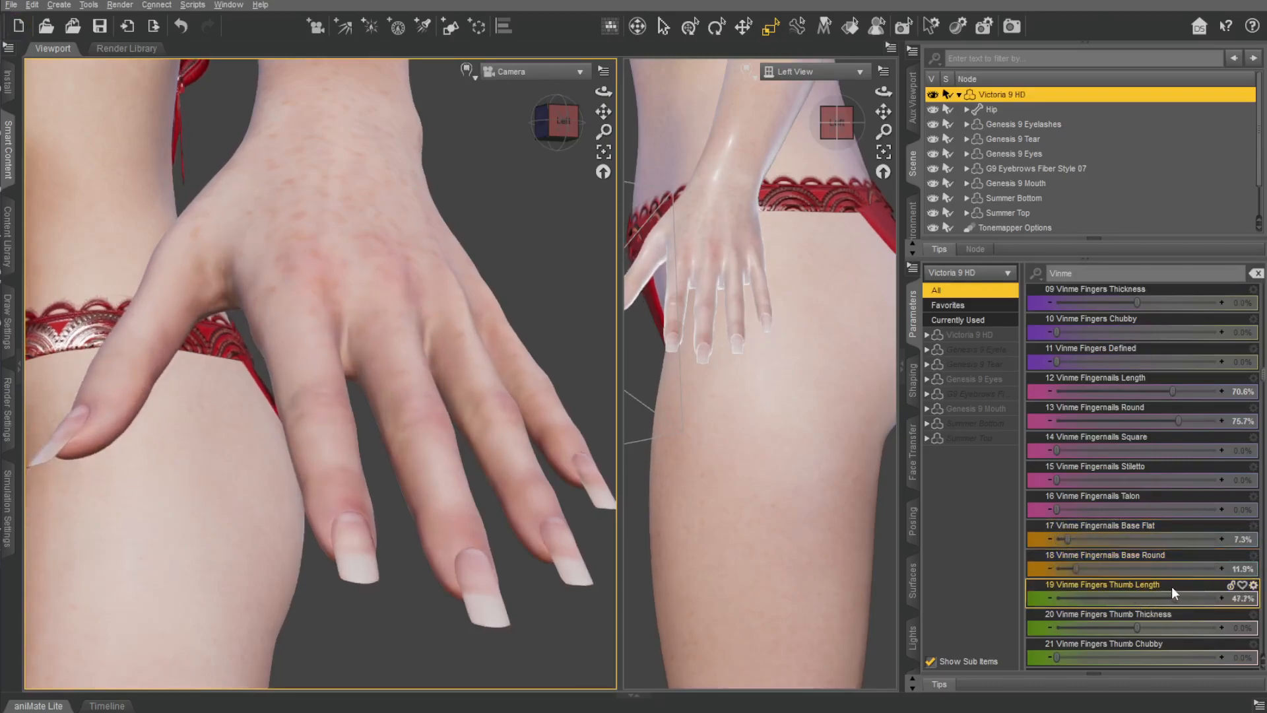
Find the Vinme Ears morphs and examine the head close up from the front and the left side.
scroll(1166, 485, "down", 10)
scroll(1166, 487, "down", 15)
scroll(1168, 483, "down", 20)
scroll(1098, 450, "down", 20)
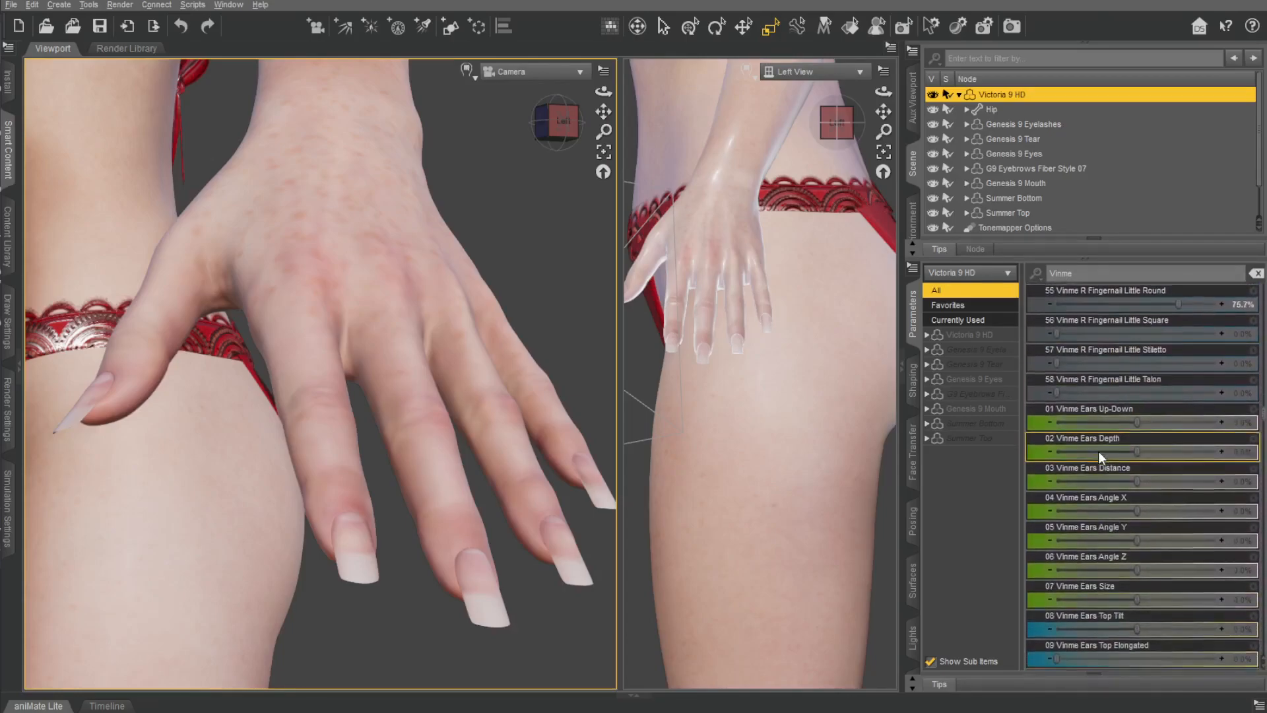
scroll(1098, 451, "down", 2)
left_click_drag(603, 112, 593, 216)
left_click_drag(883, 111, 822, 107)
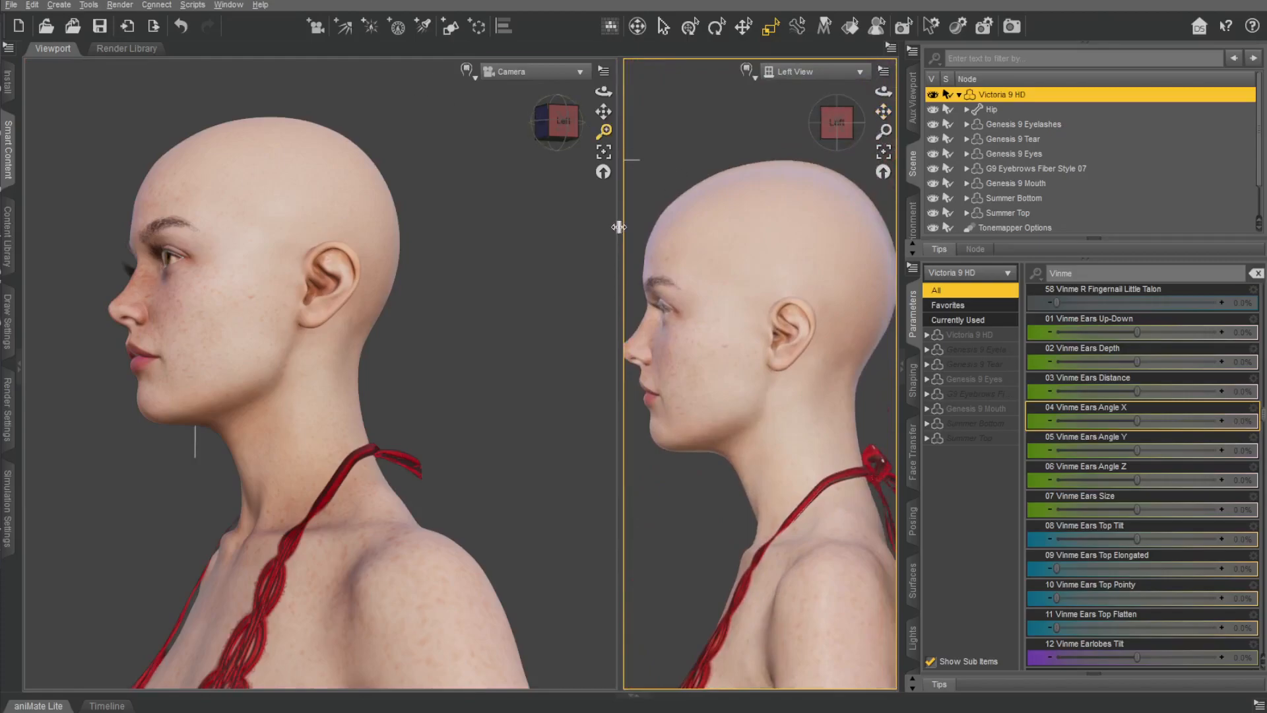
left_click_drag(619, 227, 588, 227)
left_click_drag(522, 123, 878, 107)
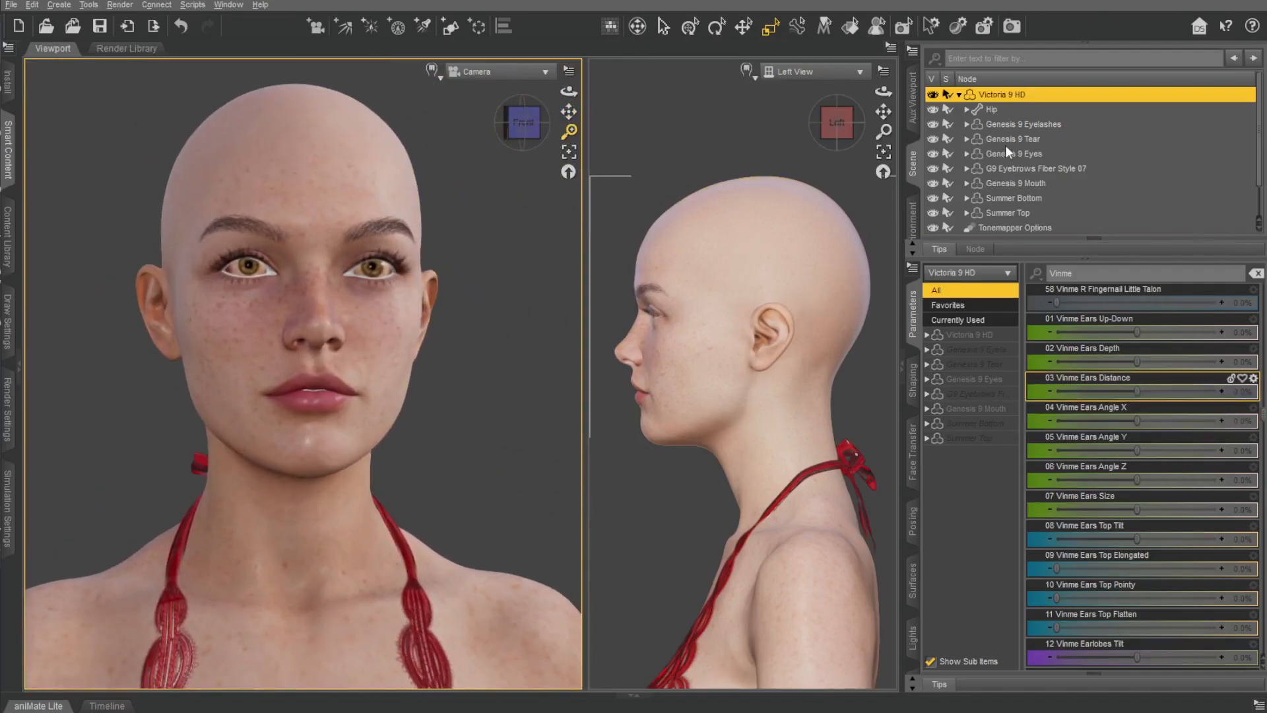
Open the Genesis 9 Starter Essentials product in the installed Smart Content and browse its materials.
left_click(20, 343)
left_click(10, 62)
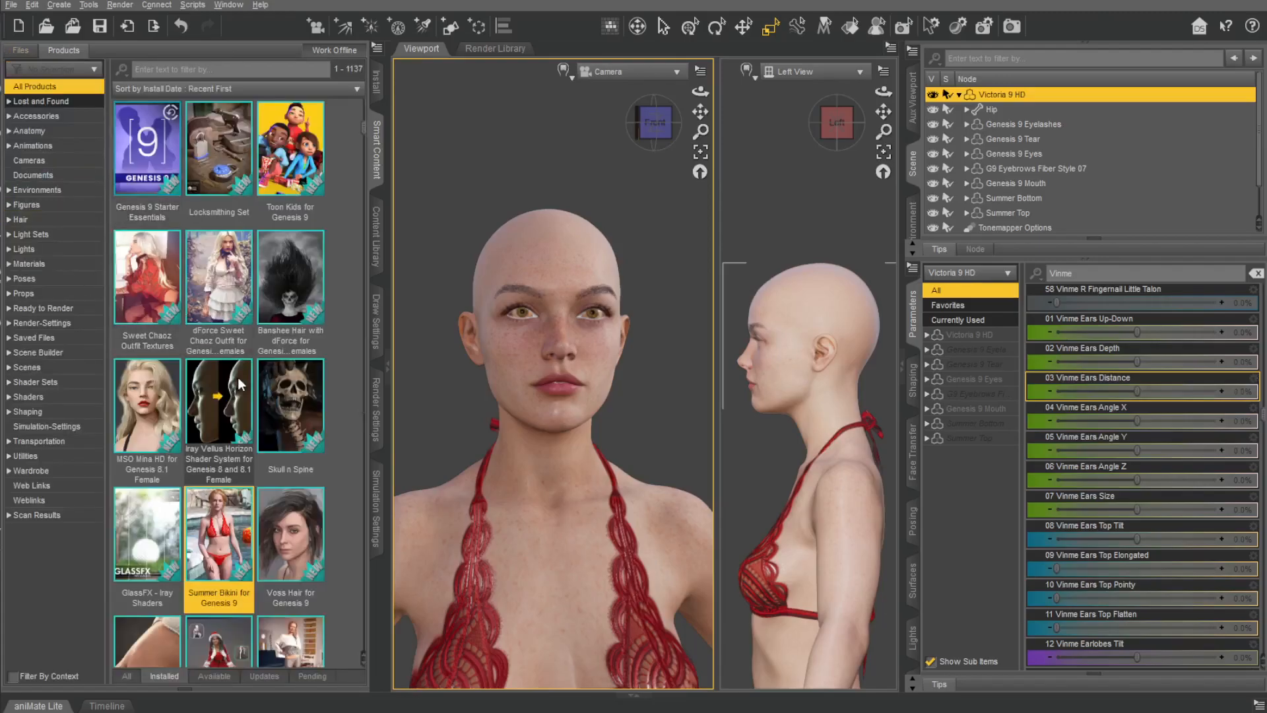
scroll(227, 323, "up", 10)
scroll(218, 356, "down", 9)
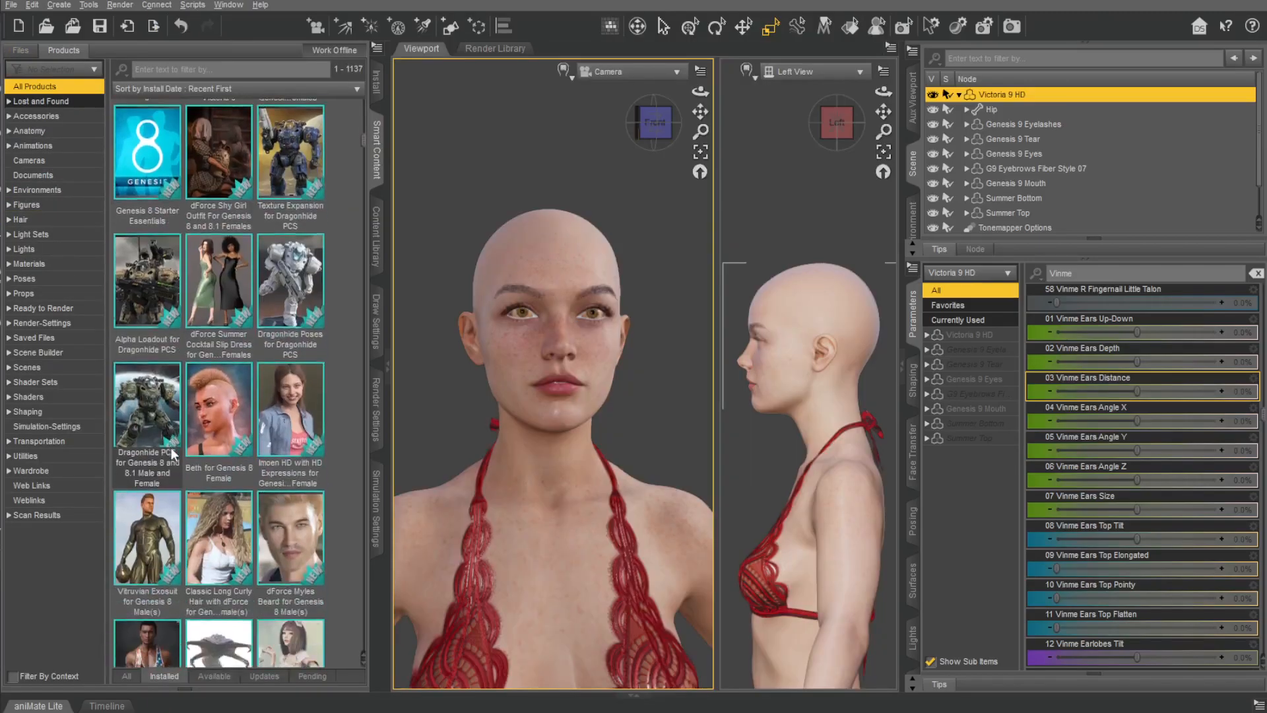
scroll(191, 409, "up", 10)
scroll(168, 326, "down", 8)
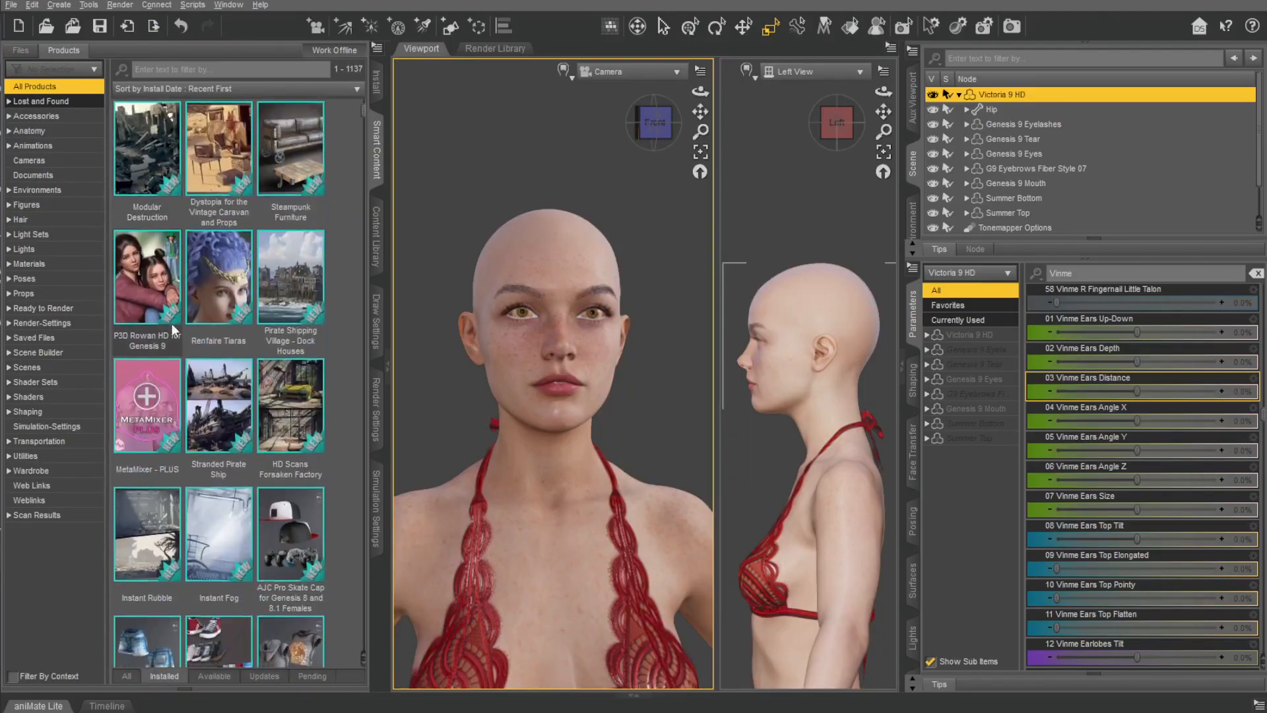
scroll(178, 459, "down", 5)
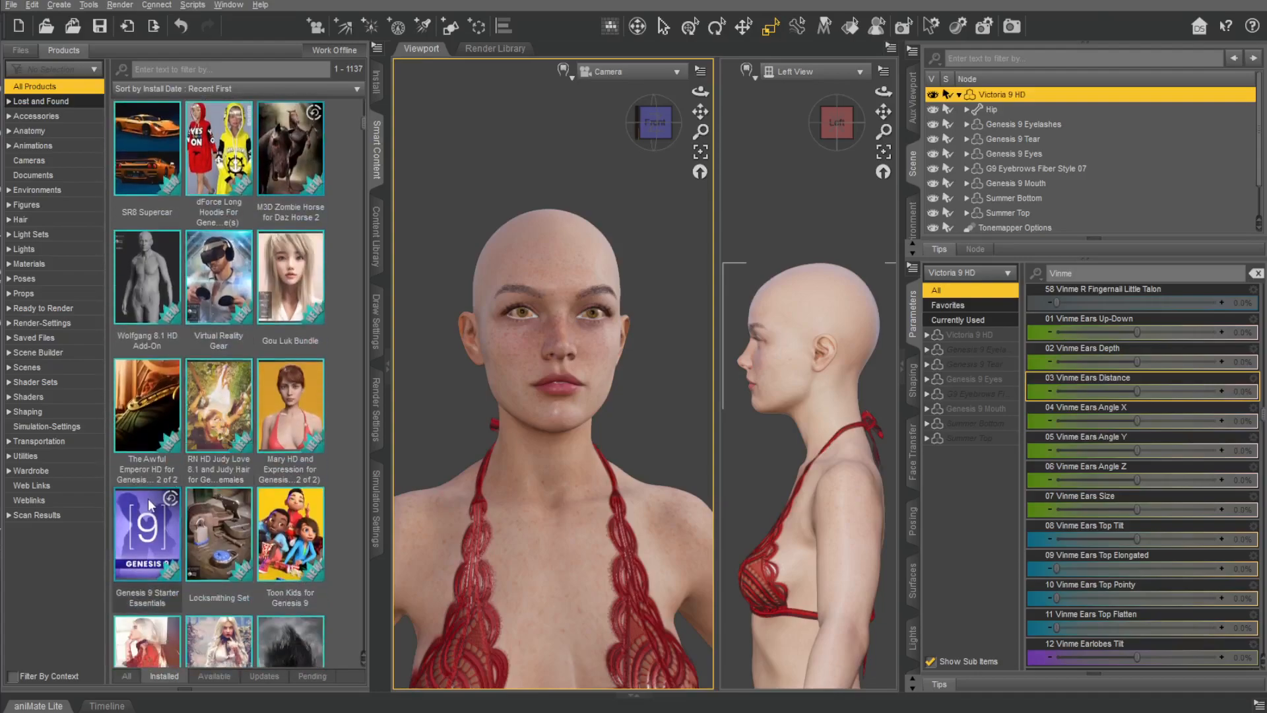
left_click(151, 505)
left_click(26, 262)
scroll(191, 402, "down", 15)
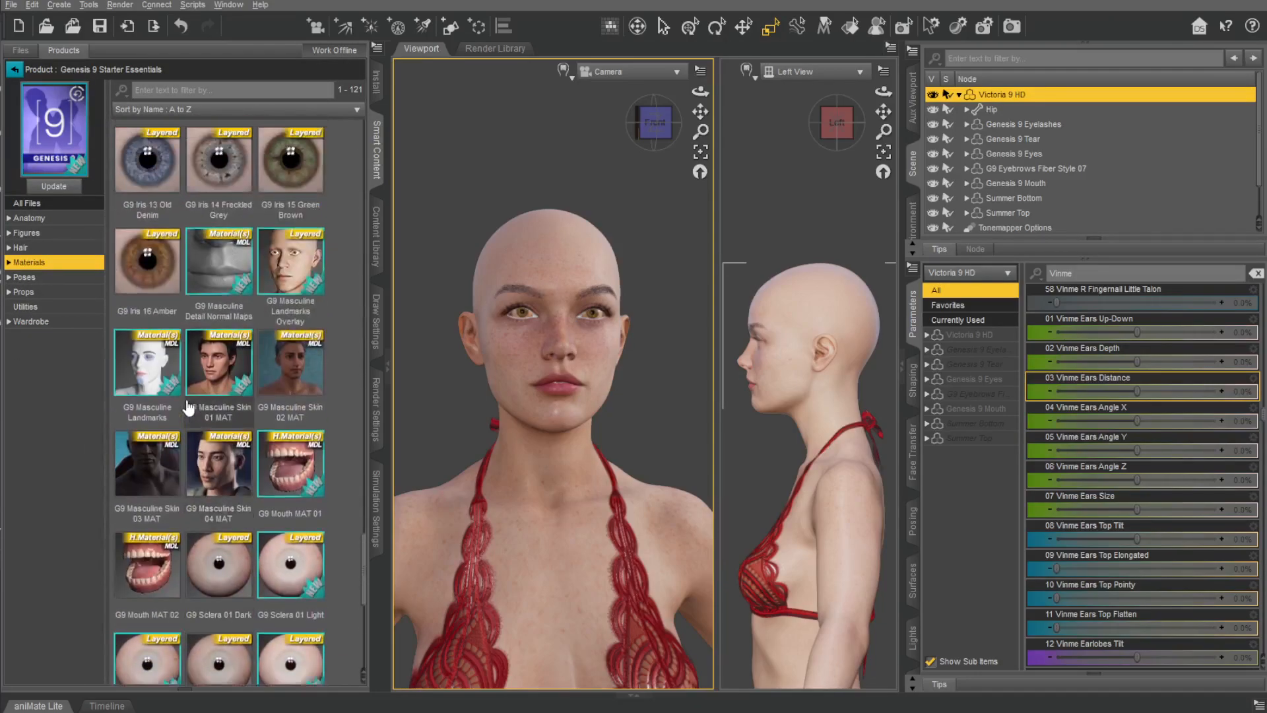
Select Genesis 9 Eyes, apply the G9 Iris 13 Old Denim material and check the eyes from the front.
left_click(1045, 153)
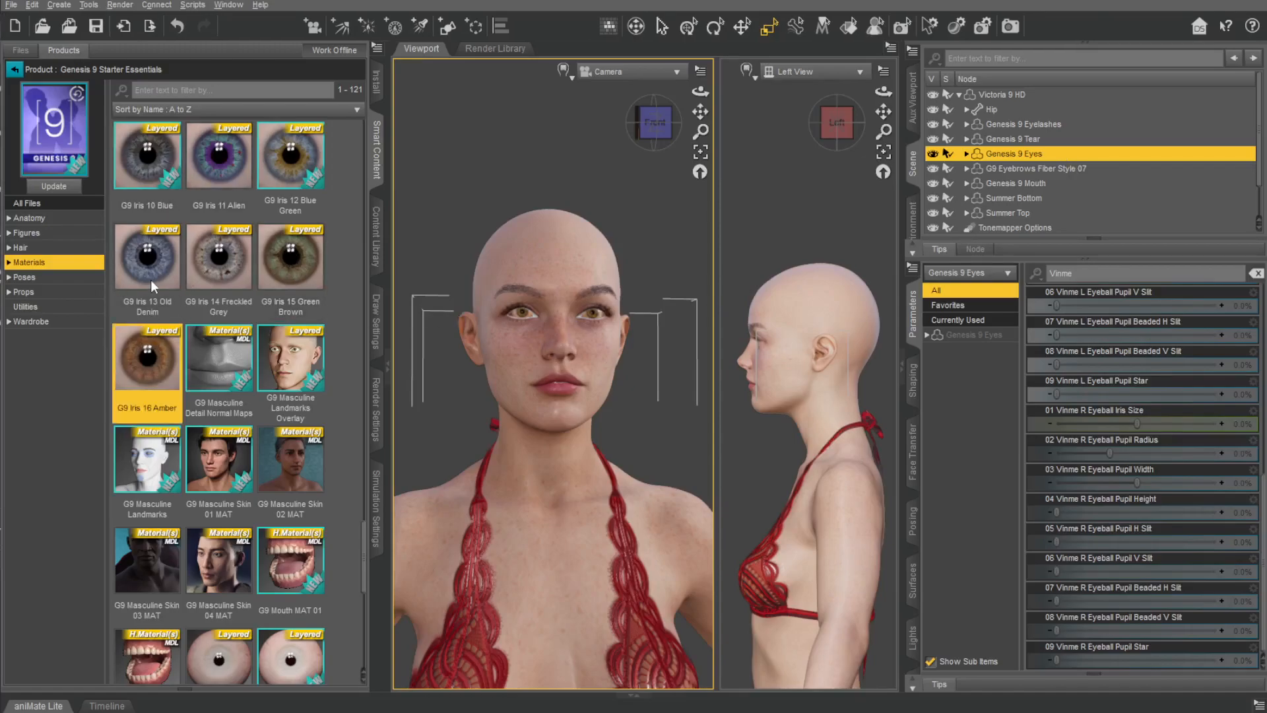
scroll(144, 267, "up", 5)
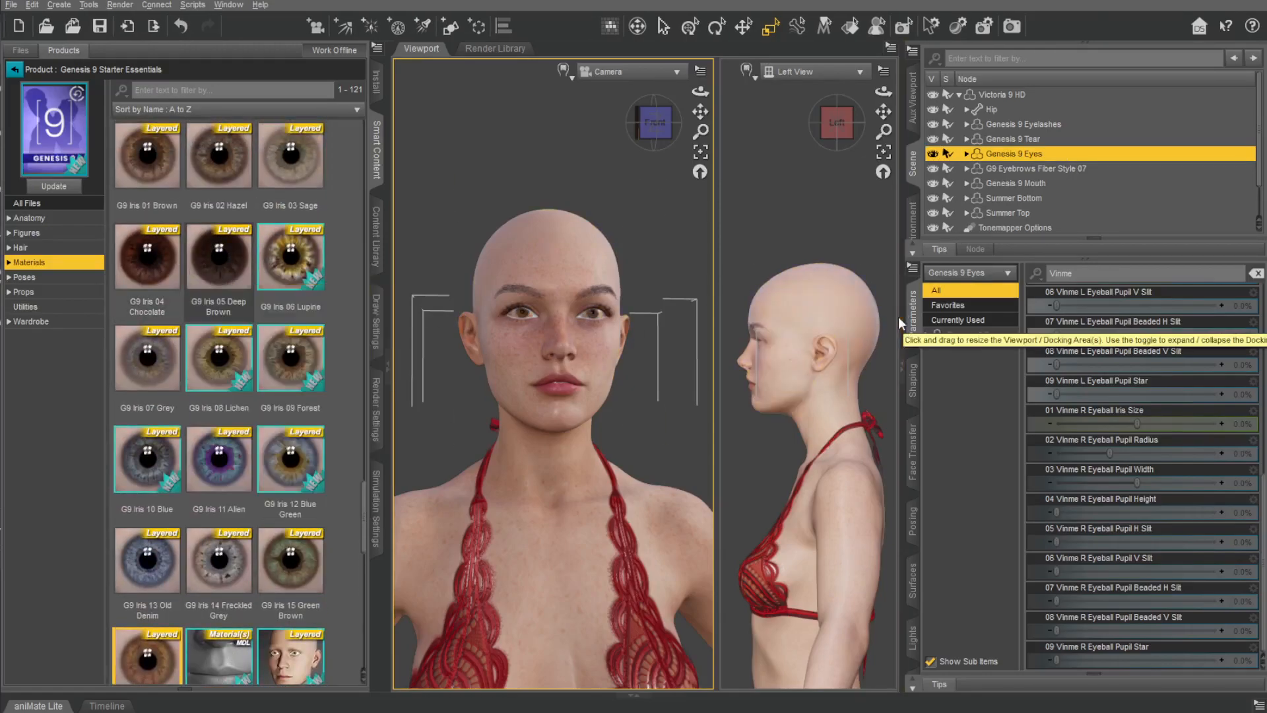
left_click(146, 559)
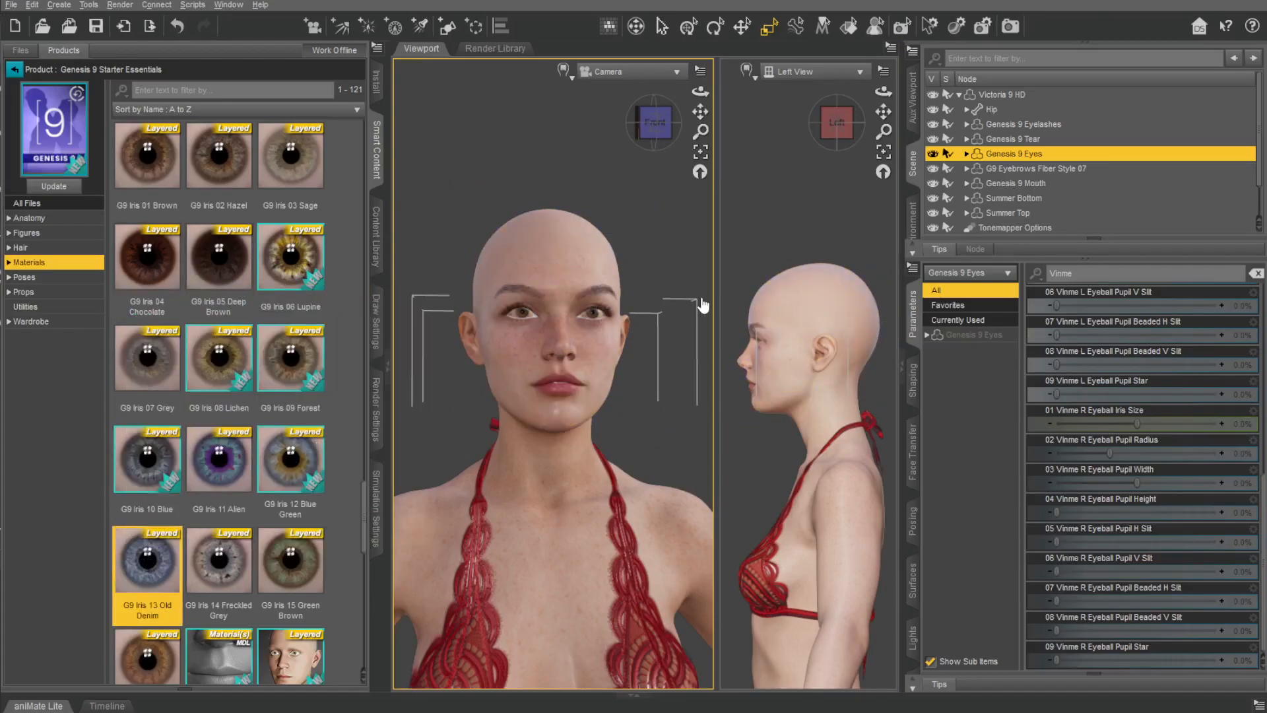
scroll(605, 307, "up", 4)
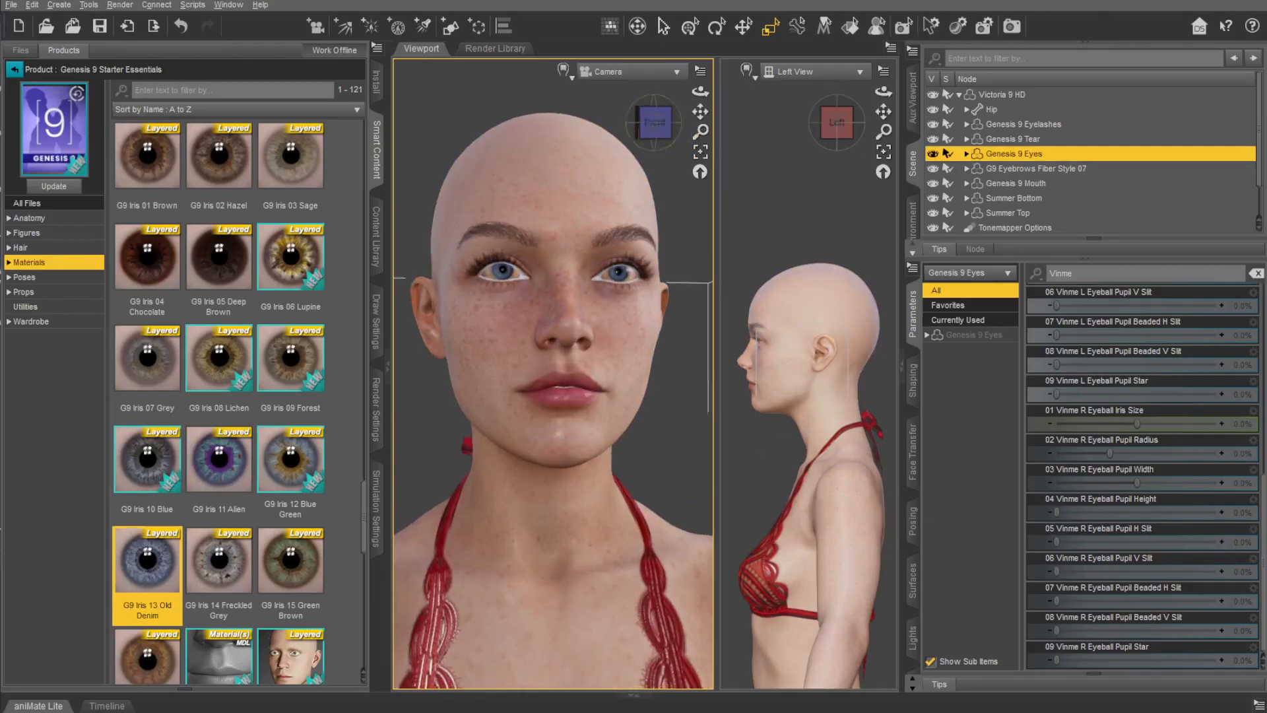
left_click_drag(654, 123, 650, 131)
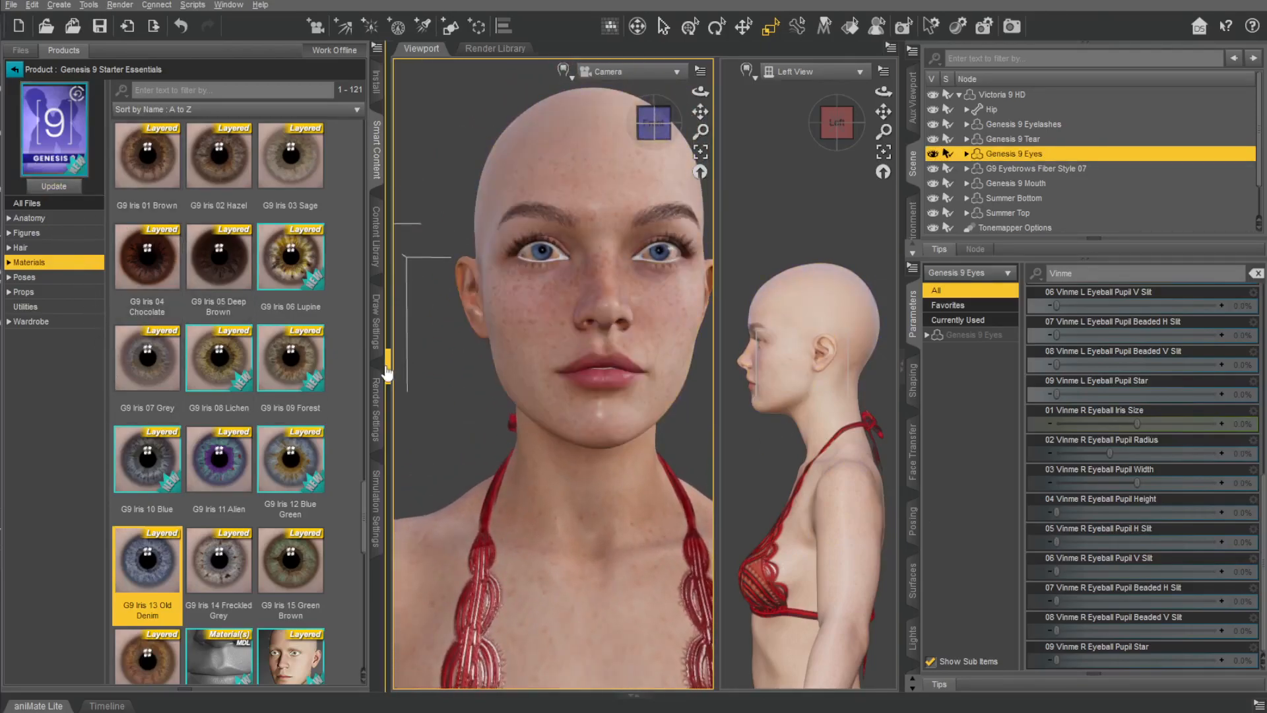
Collapse the content library, preview the face close up in NVIDIA Iray, and return the viewport to Filament (PBR).
left_click(387, 363)
left_click_drag(568, 111, 532, 84)
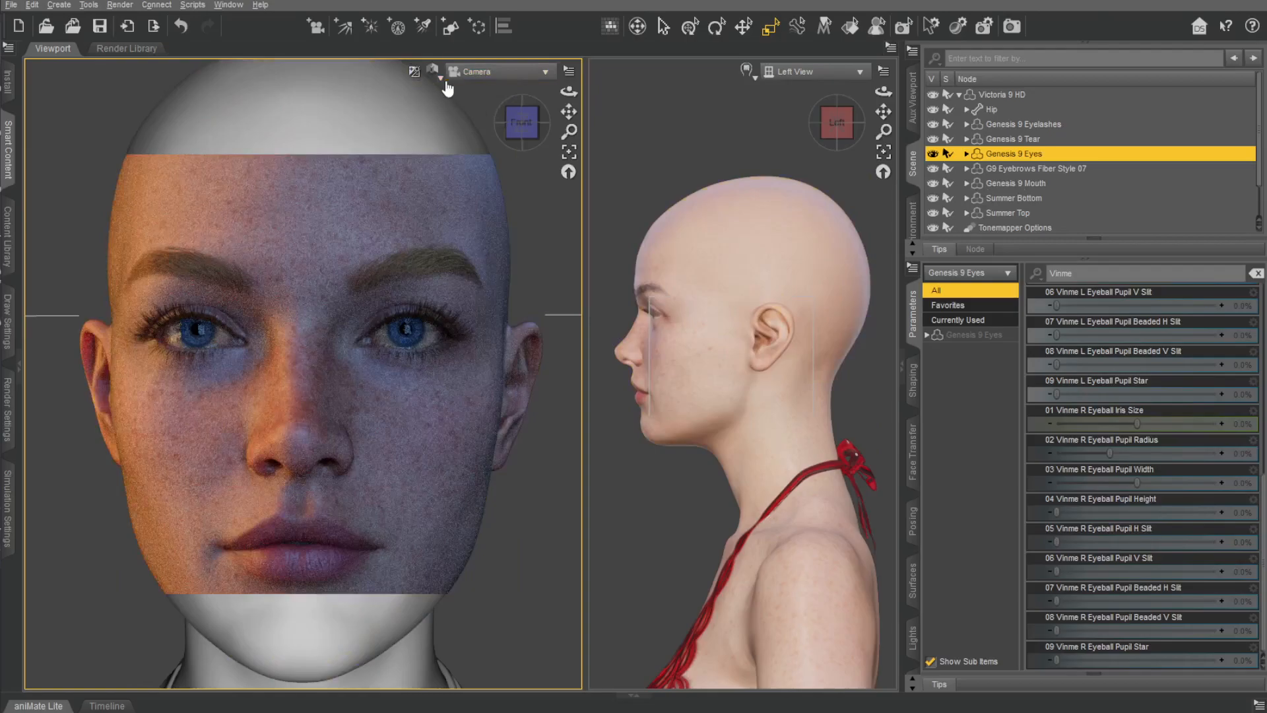
left_click(432, 69)
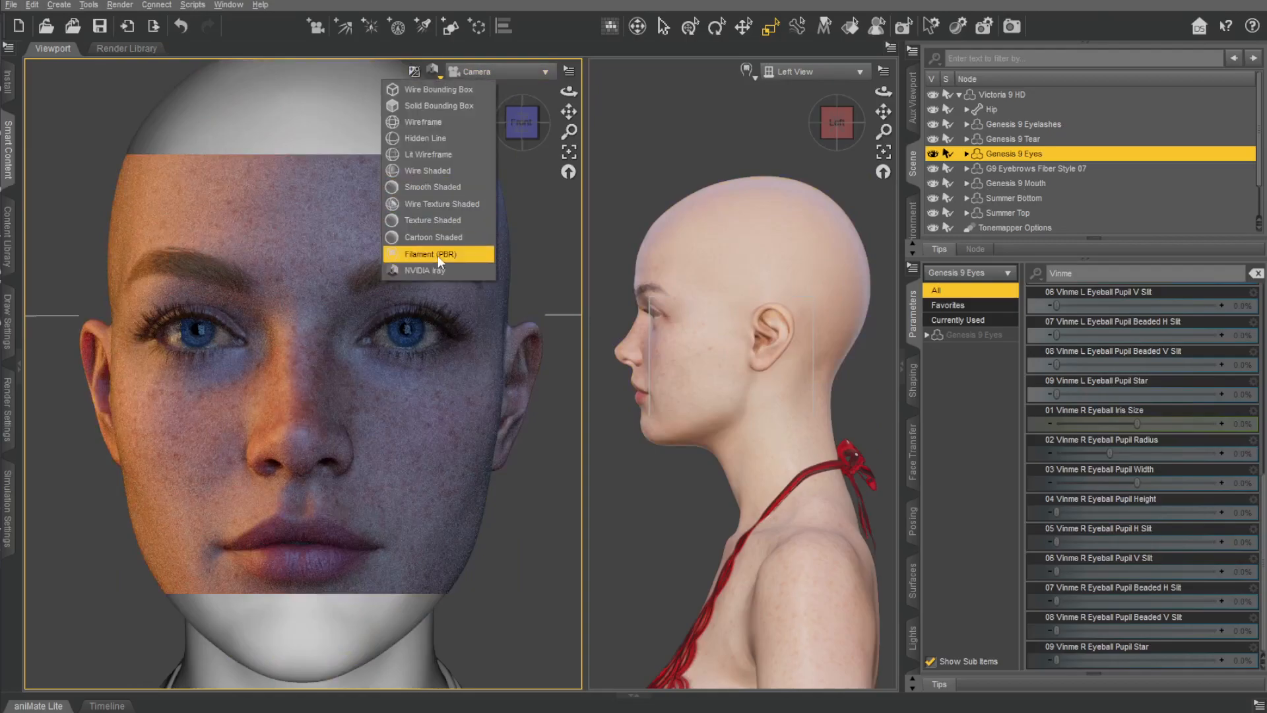
left_click(438, 254)
scroll(776, 473, "down", 3)
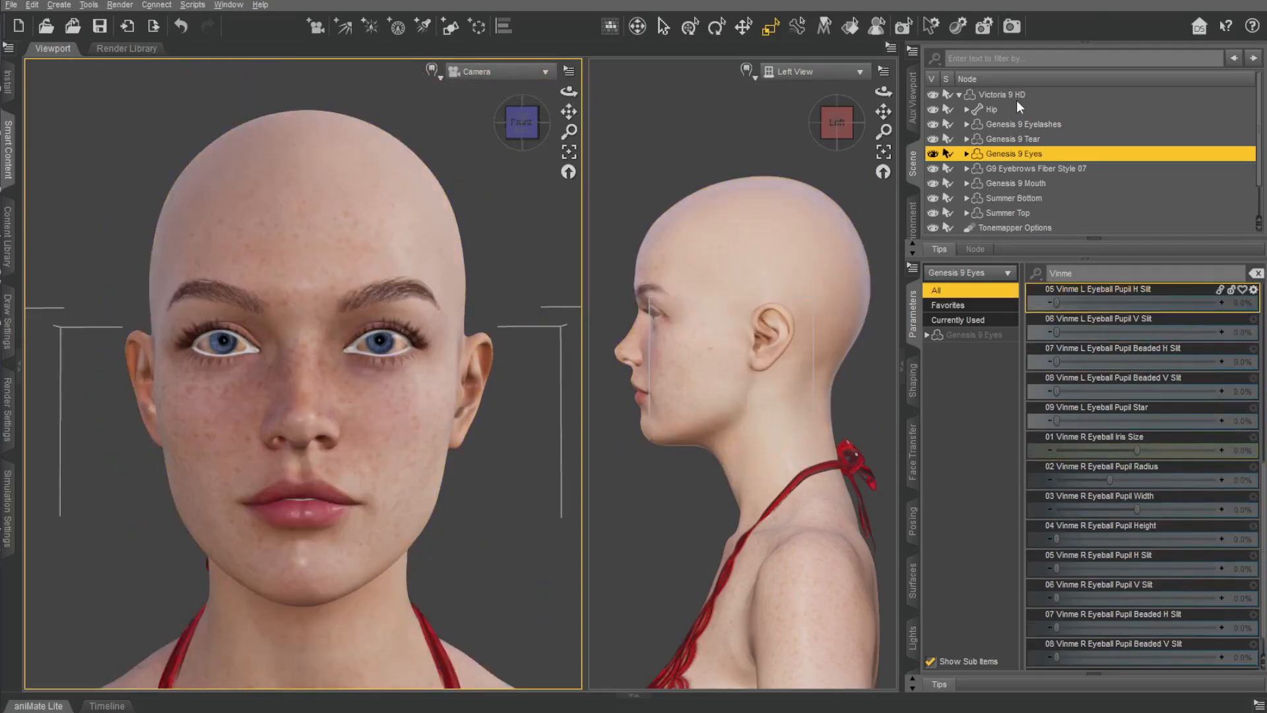
Select Victoria 9 HD and set Vinme Ears Up-Down to 33.9%, Ears Depth to 22.0% and Ears Angle X to 42.2%.
left_click(1016, 97)
scroll(1128, 399, "down", 10)
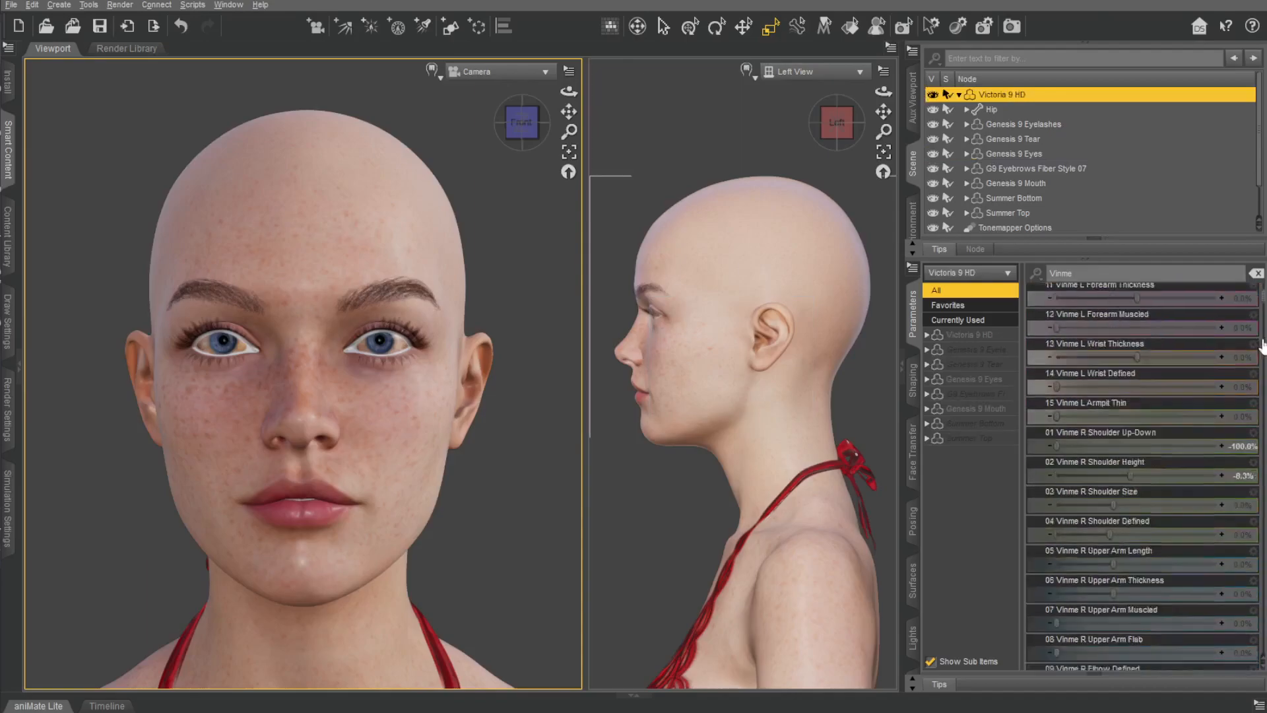
mouse_move(1262, 392)
left_mouse_down()
mouse_move(1261, 495)
mouse_move(1261, 399)
left_mouse_up()
scroll(1149, 462, "down", 20)
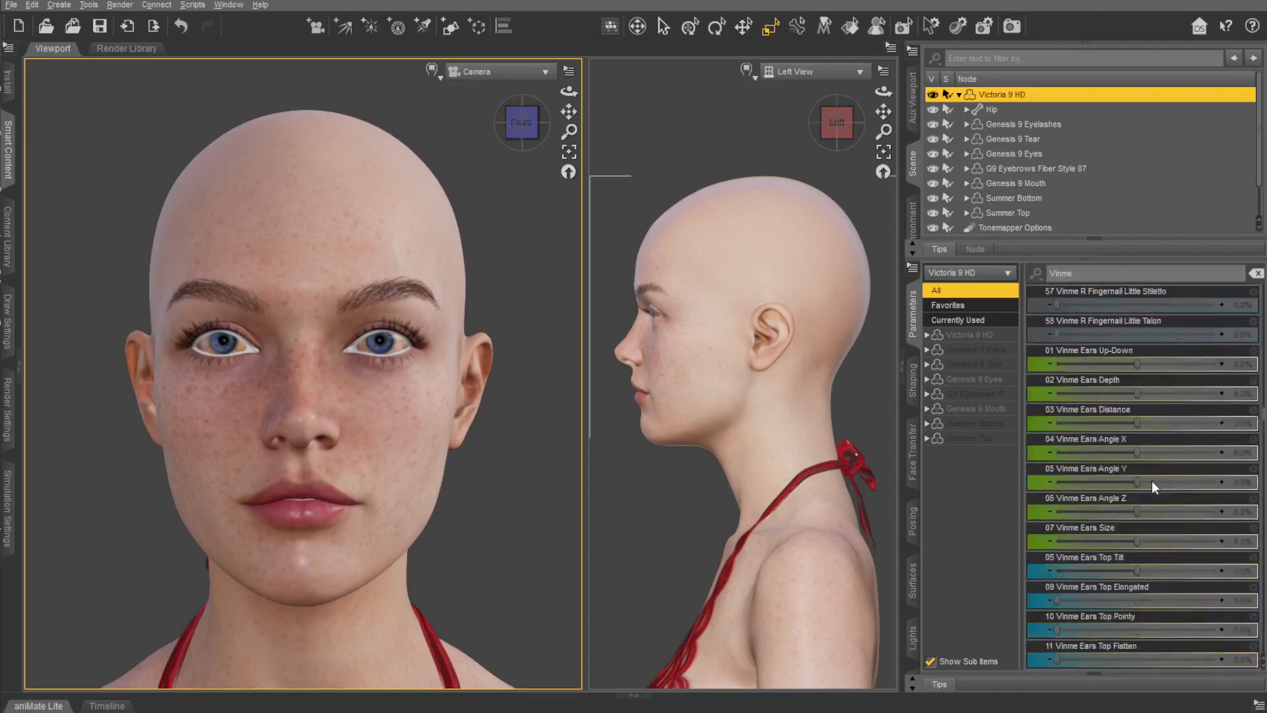
left_click_drag(1137, 363, 1125, 425)
key("ctrl+z")
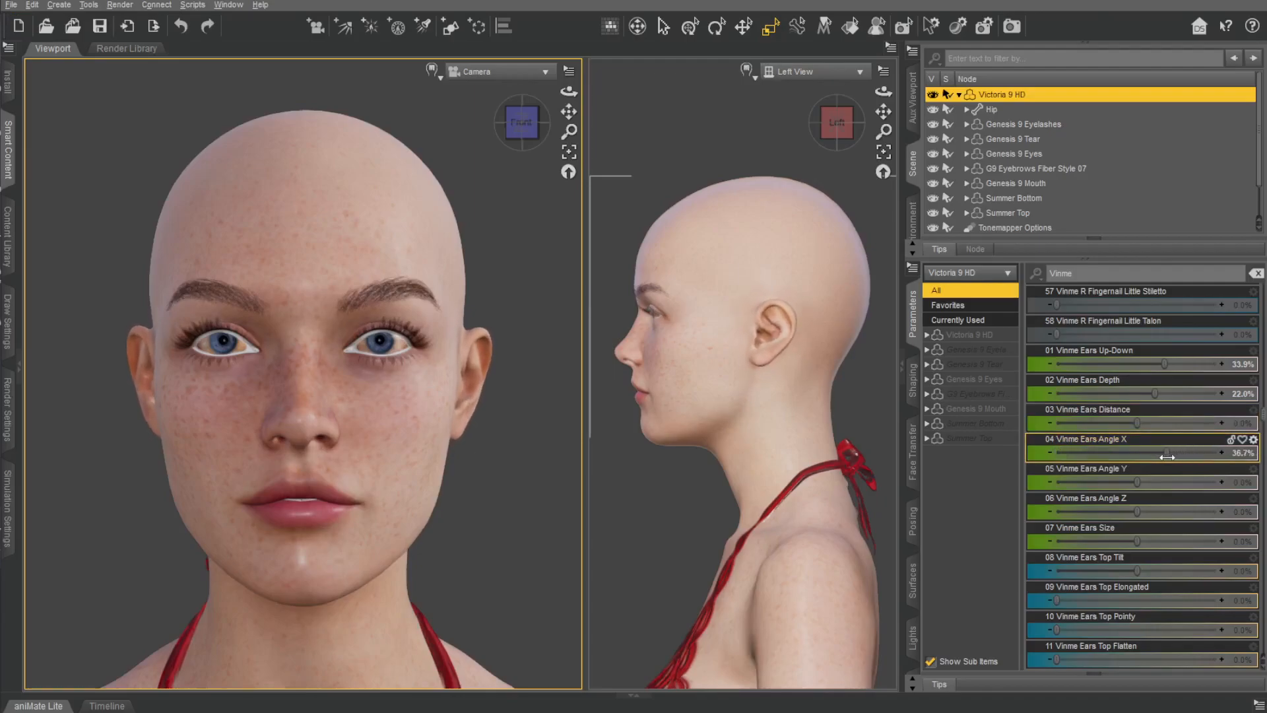
key("ctrl+z")
Try the Vinme Ears Angle Z morph, undo it, and set Vinme Ears Size to -25.7%.
left_click_drag(1138, 511, 1180, 509)
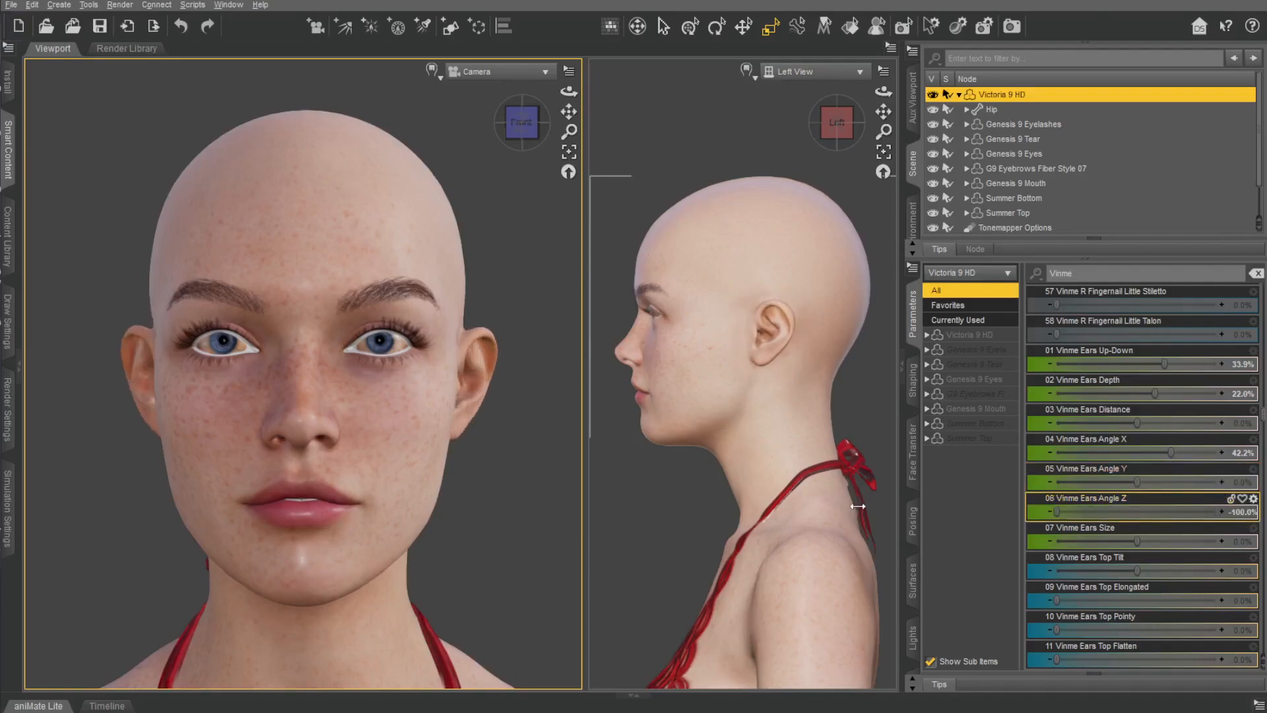
key("ctrl+z")
left_click_drag(1139, 540, 1020, 530)
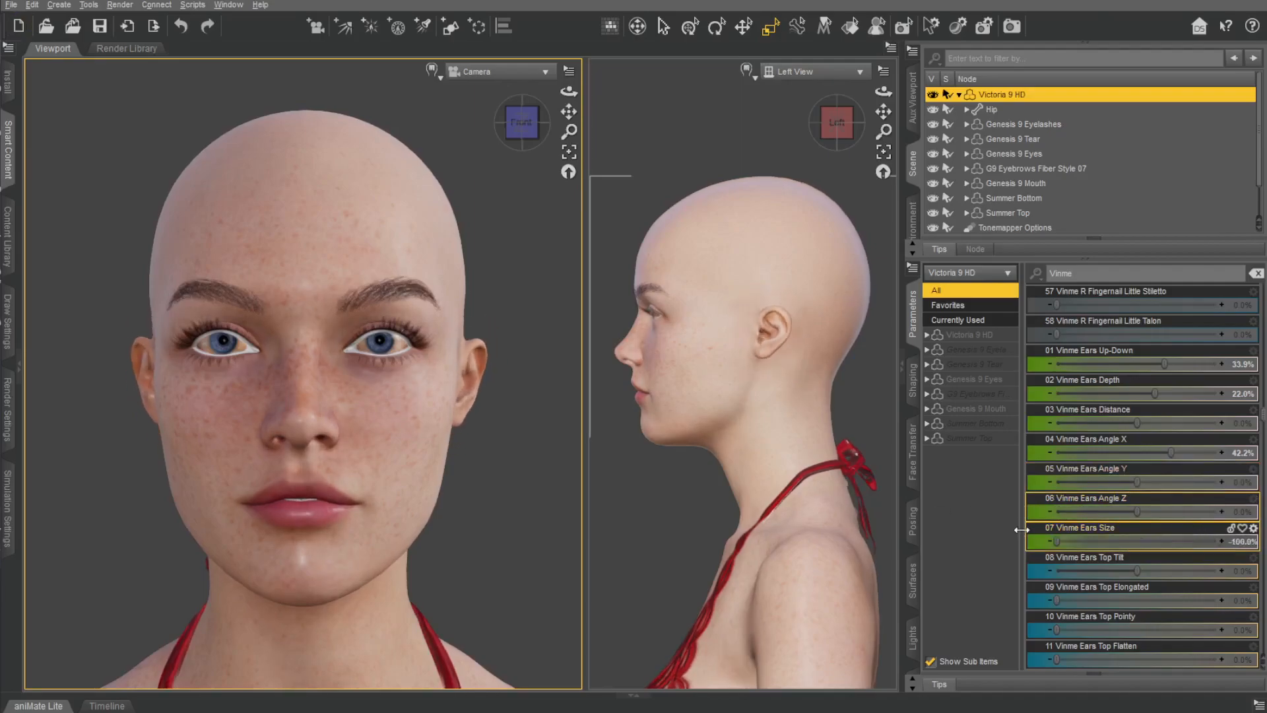
Try the Vinme Ears Top Tilt, Top Elongated, Top Pointy and Top Flatten morphs, undoing each one.
scroll(1069, 498, "down", 1)
left_click_drag(1138, 482, 1218, 475)
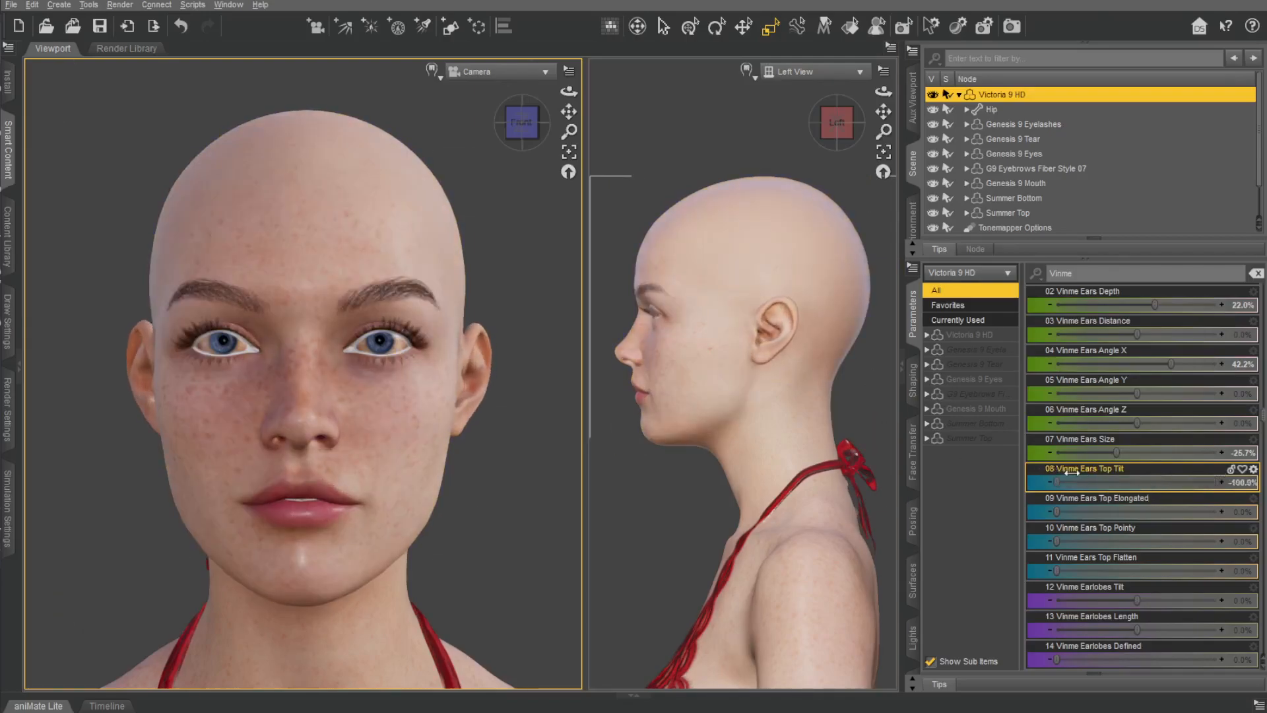
key("ctrl+z")
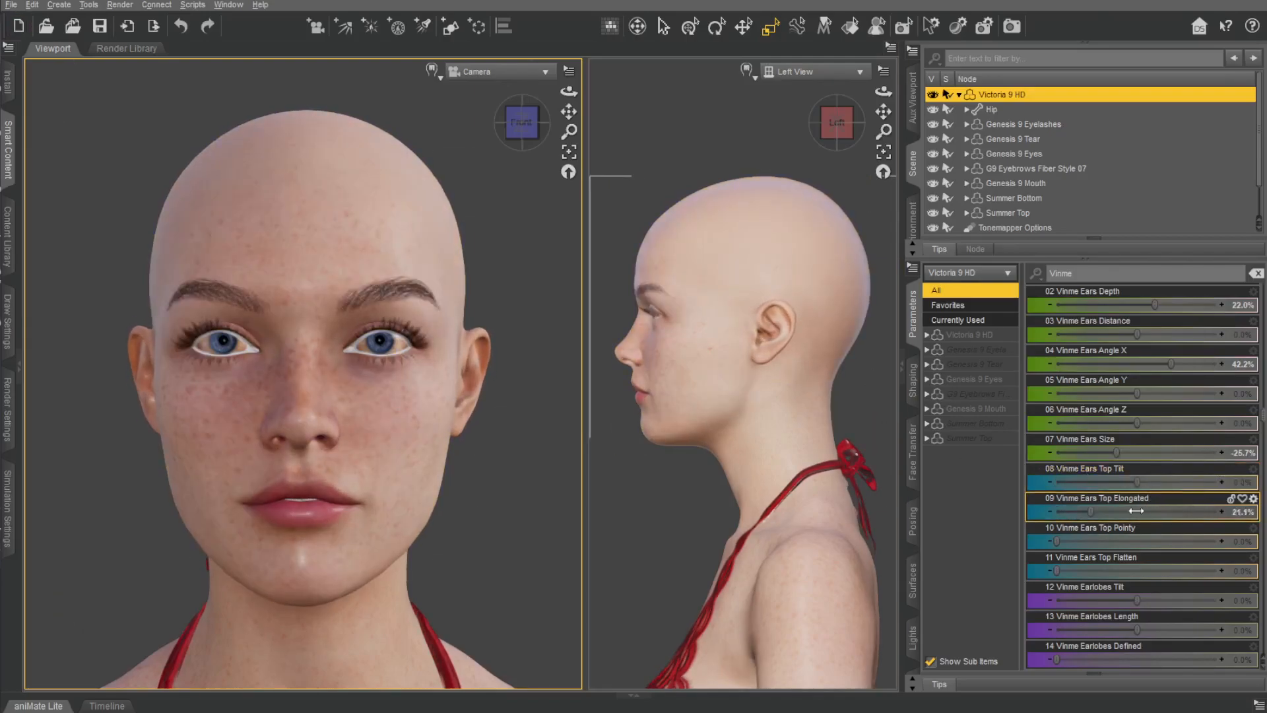
key("ctrl+z")
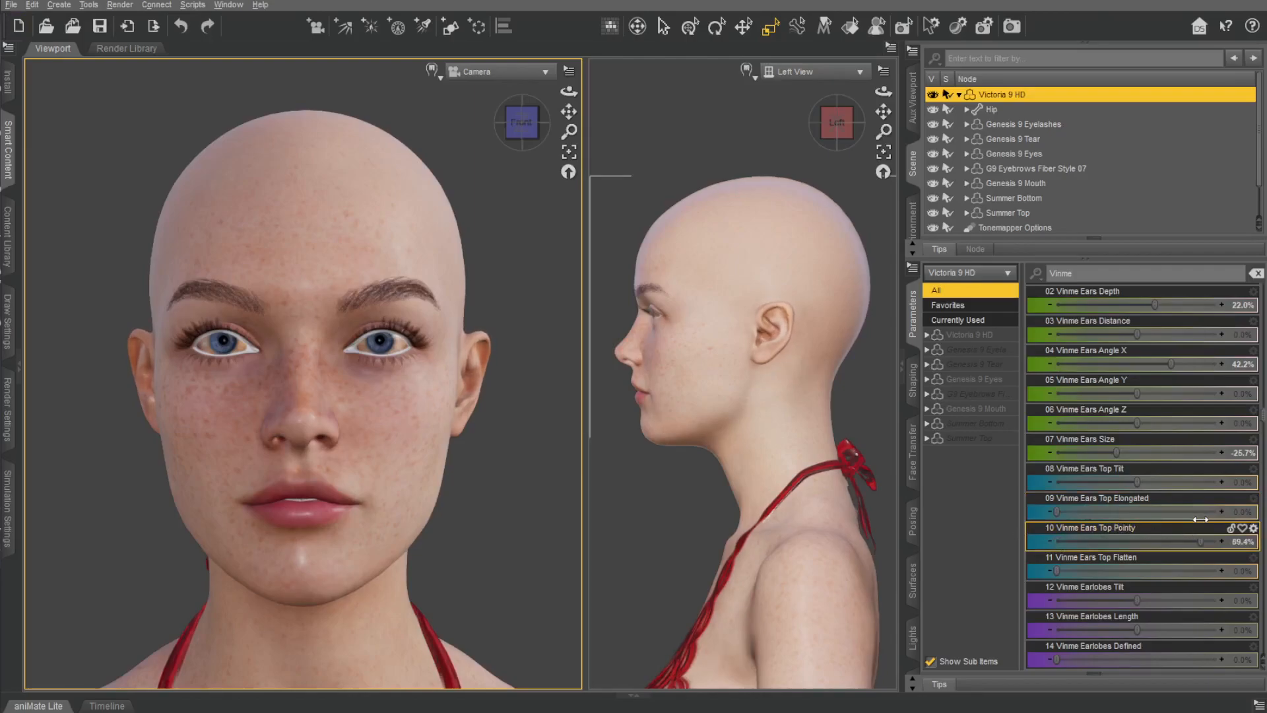
left_click_drag(1072, 541, 1088, 570)
key("ctrl+z")
Try Vinme Earlobes Tilt and undo it, and set Earlobes Length to -33.0%, Earlobes Defined to 41.7% and Earlobes Gone to 39.9%.
scroll(1178, 513, "down", 5)
left_click_drag(1127, 337, 1223, 336)
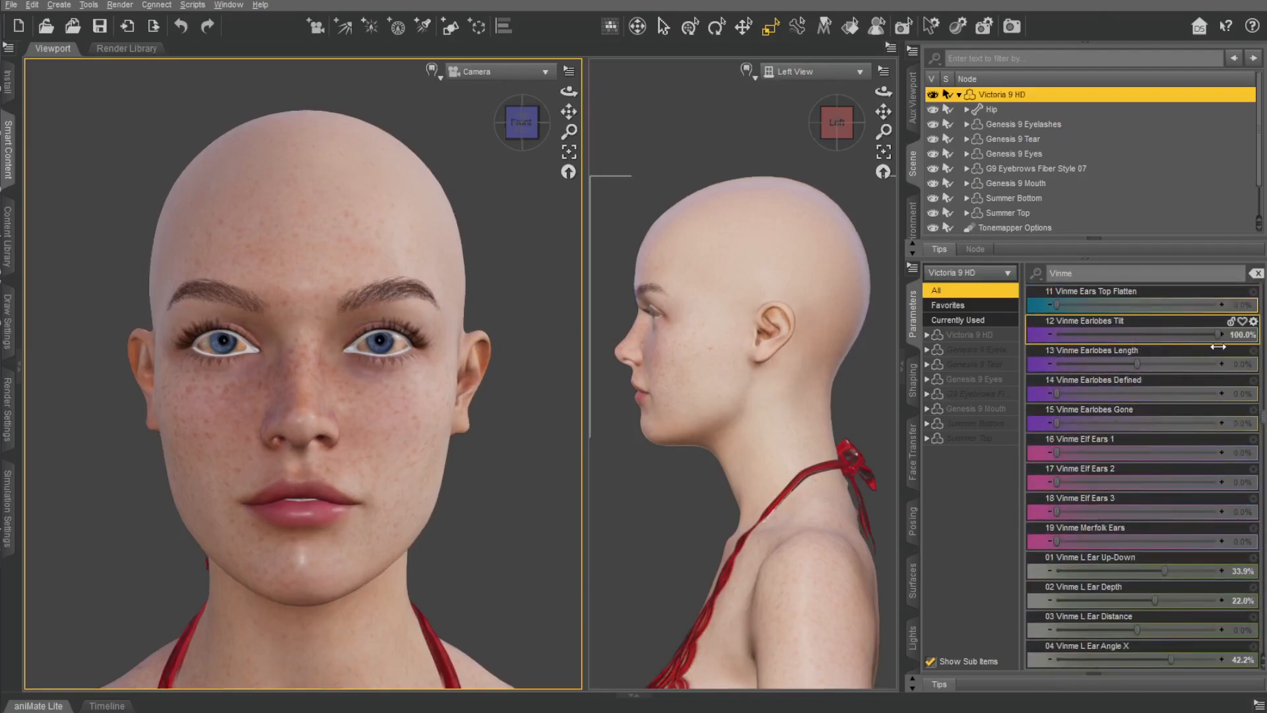
key("ctrl+z")
left_click_drag(1137, 367, 1185, 370)
left_click_drag(1107, 371, 1228, 393)
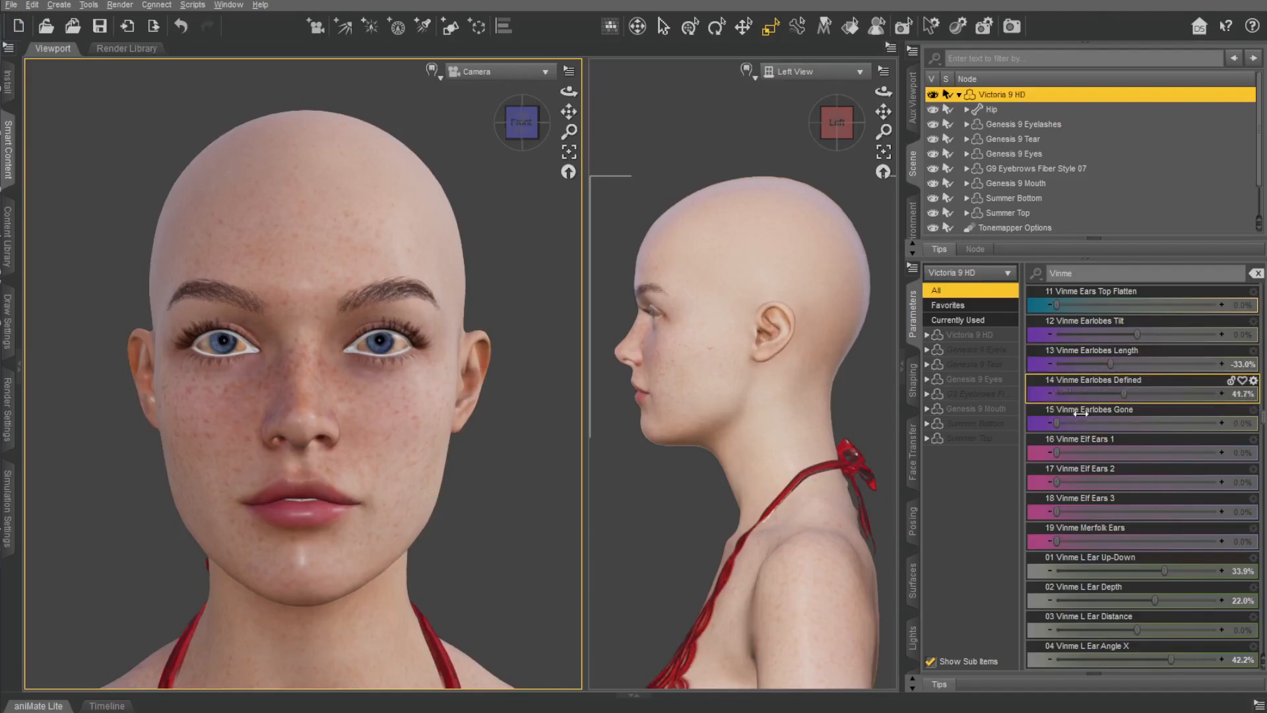
left_click_drag(1057, 423, 1062, 423)
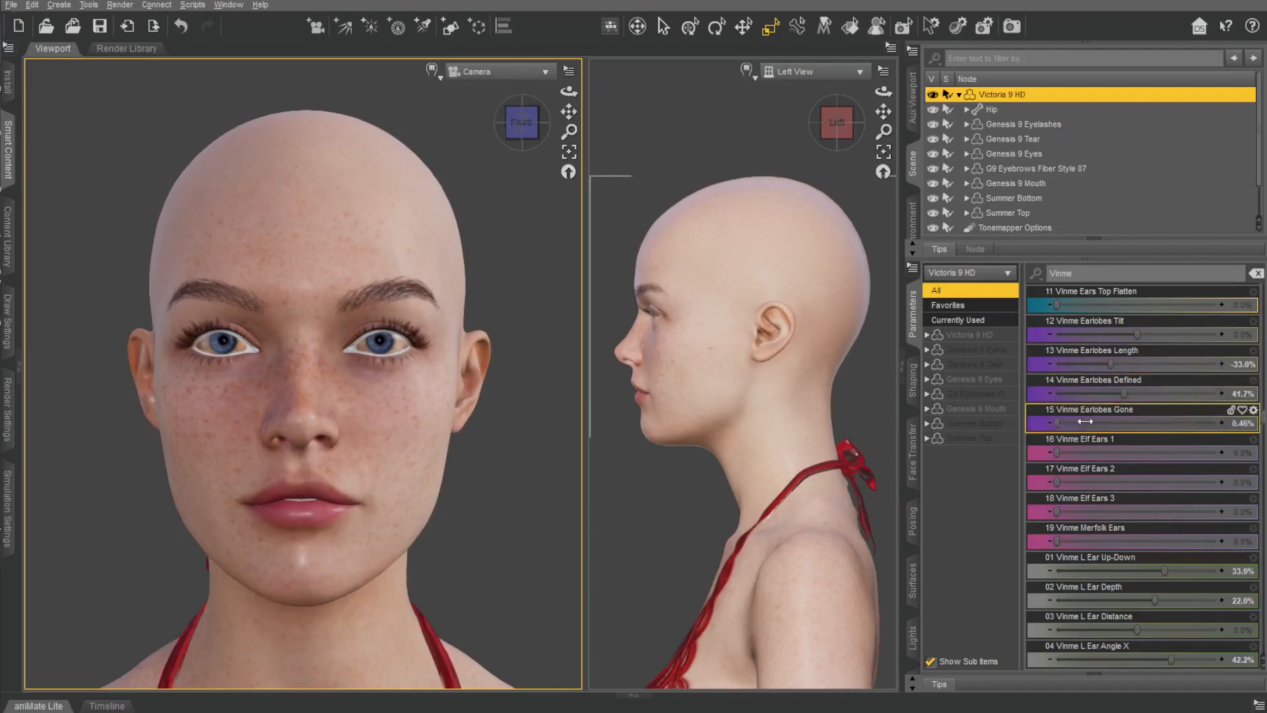
Try the Vinme Elf Ears 1, Elf Ears 2, Elf Ears 3 and Merfolk Ears morphs, undoing each one.
left_click(1067, 457)
left_click_drag(1058, 451, 1216, 439)
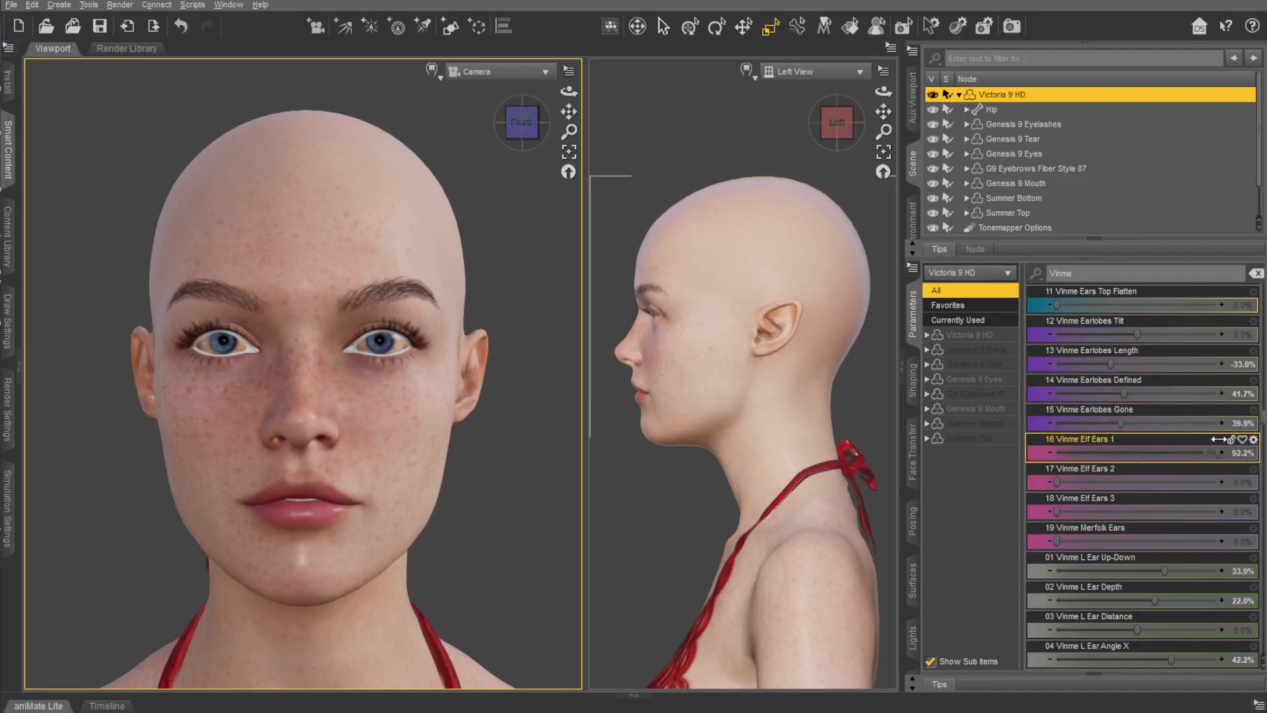
key("ctrl+z")
left_click_drag(1058, 483, 1219, 474)
key("ctrl+z")
left_click_drag(1058, 508, 1217, 493)
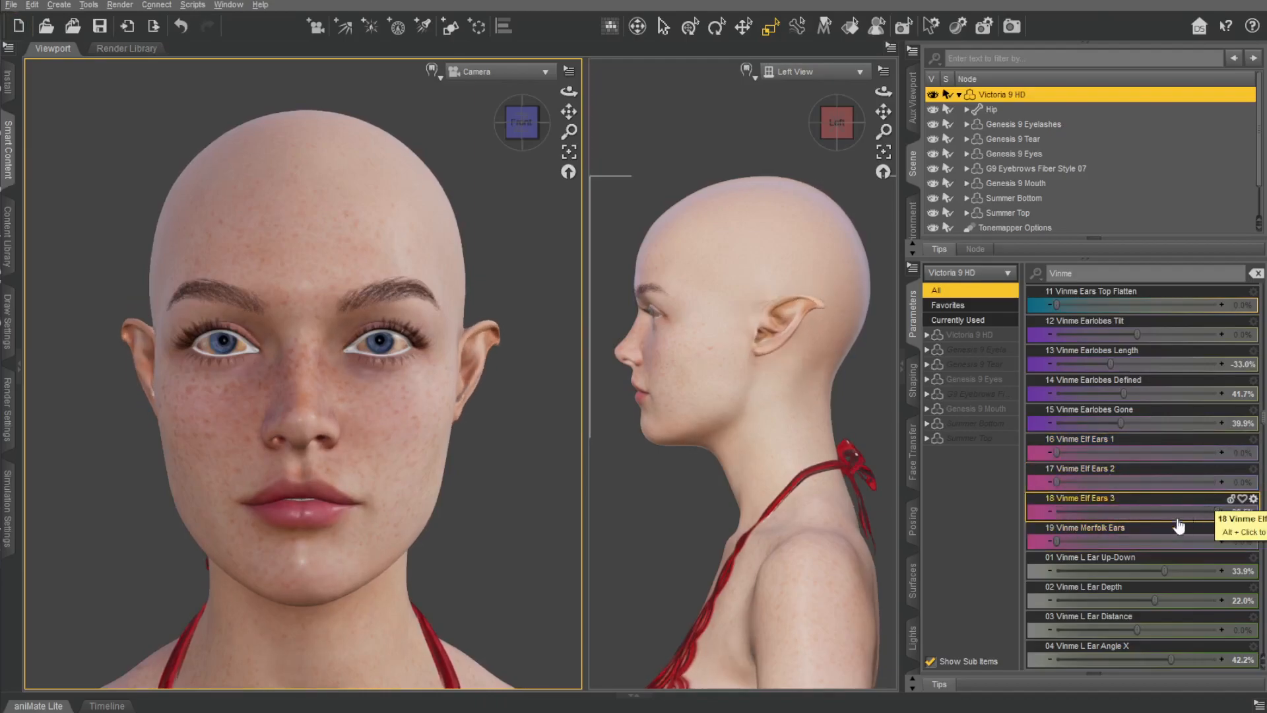
key("ctrl+z")
left_click_drag(1058, 538, 1170, 549)
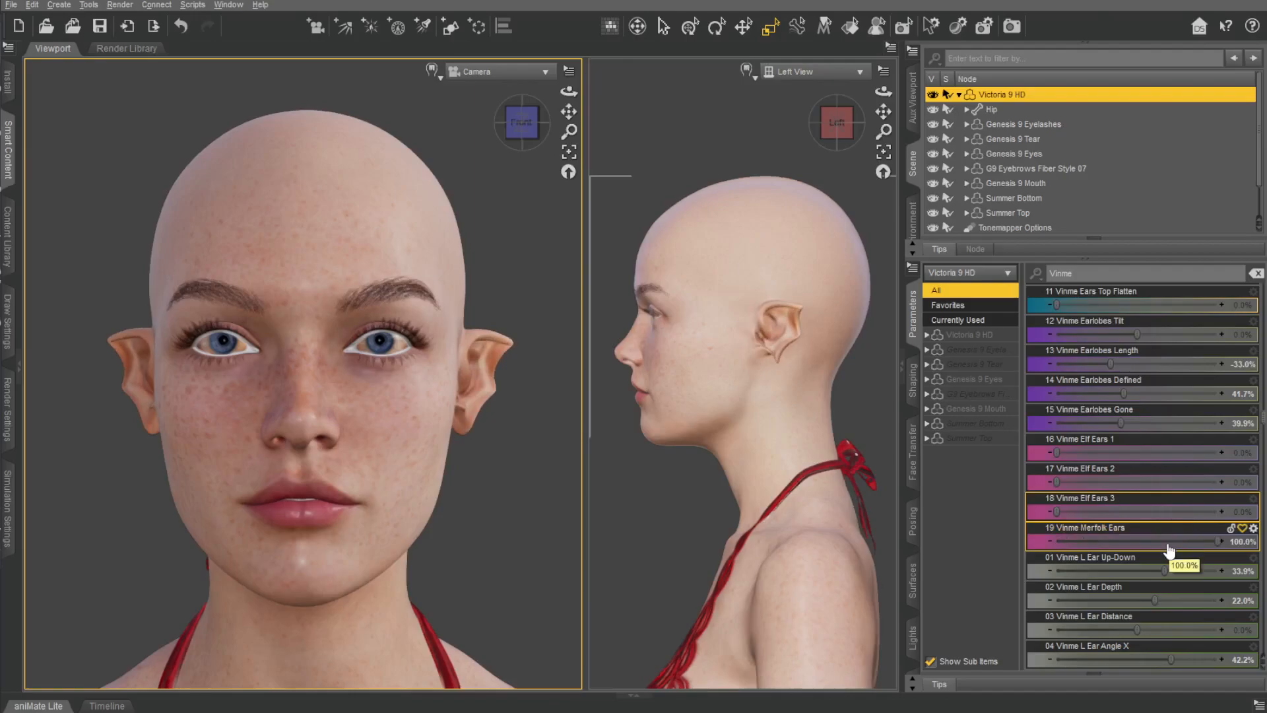
key("ctrl+z")
Find the Vinme Brows morphs and set Brows Distance to 11.9%, Brows Angle to -62.4% and Brows Defined to 93.1%.
scroll(1131, 424, "down", 10)
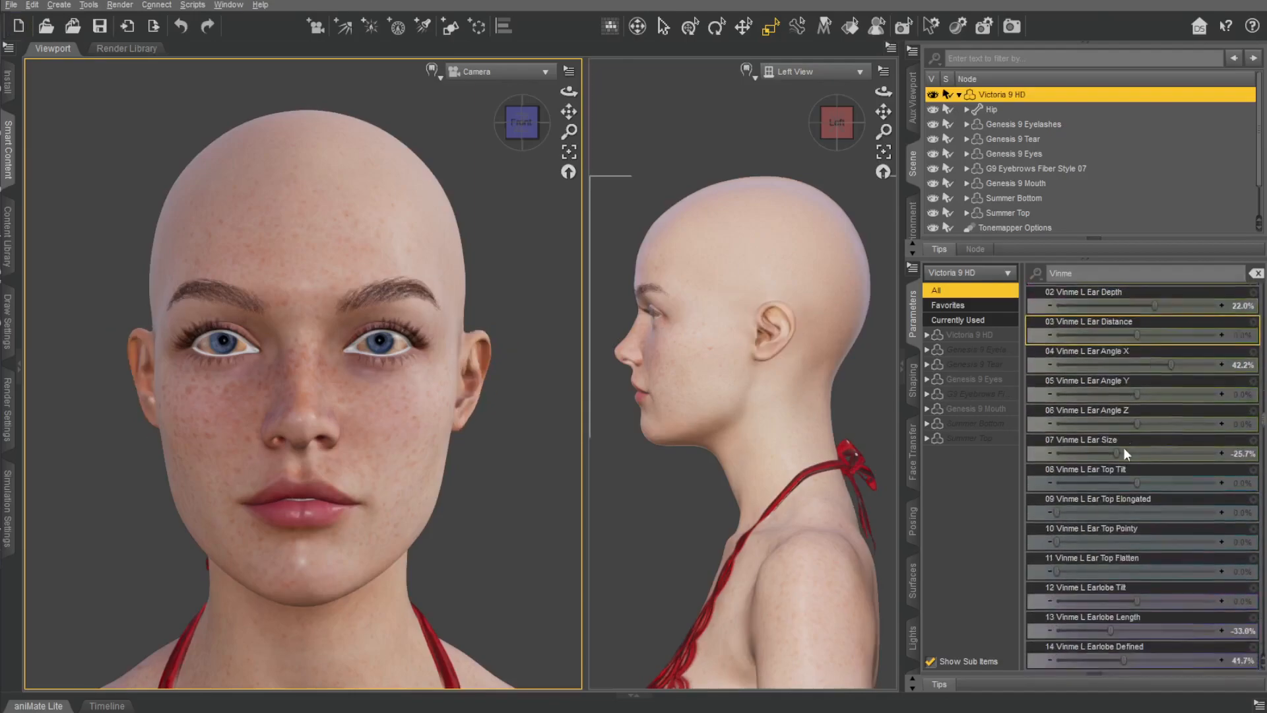
scroll(1113, 432, "down", 12)
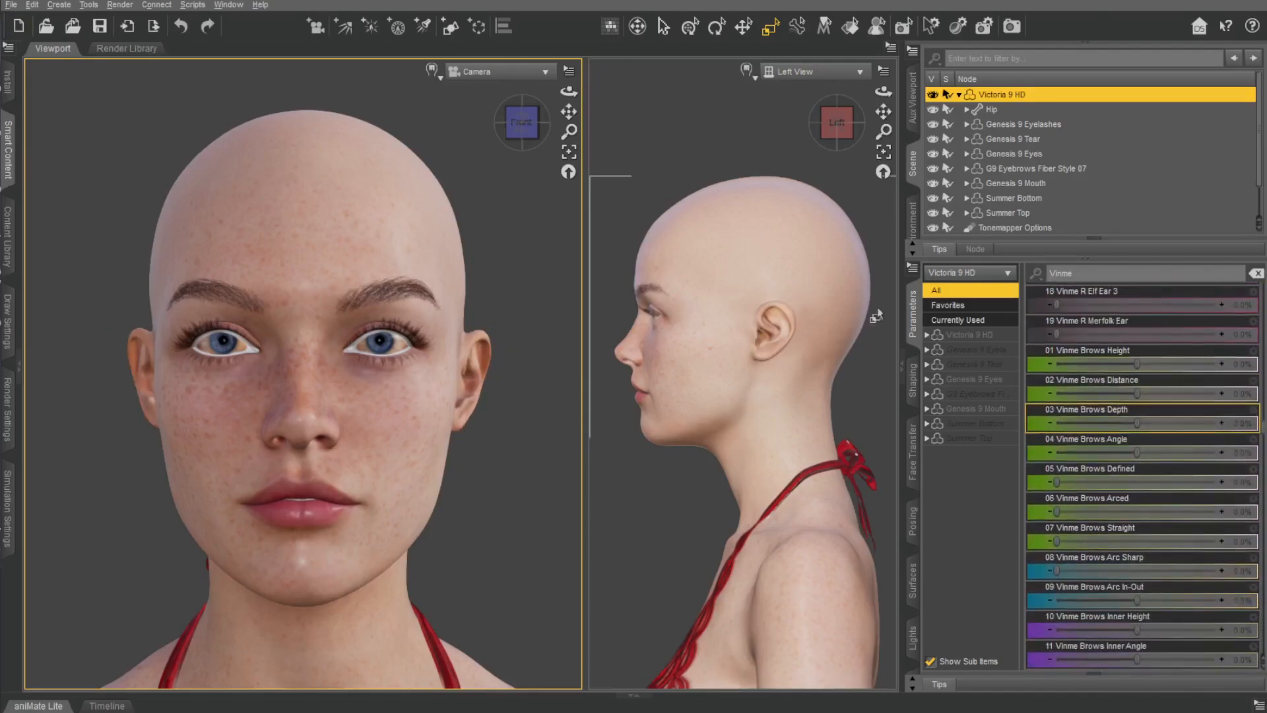
scroll(772, 286, "up", 5)
scroll(772, 286, "down", 5)
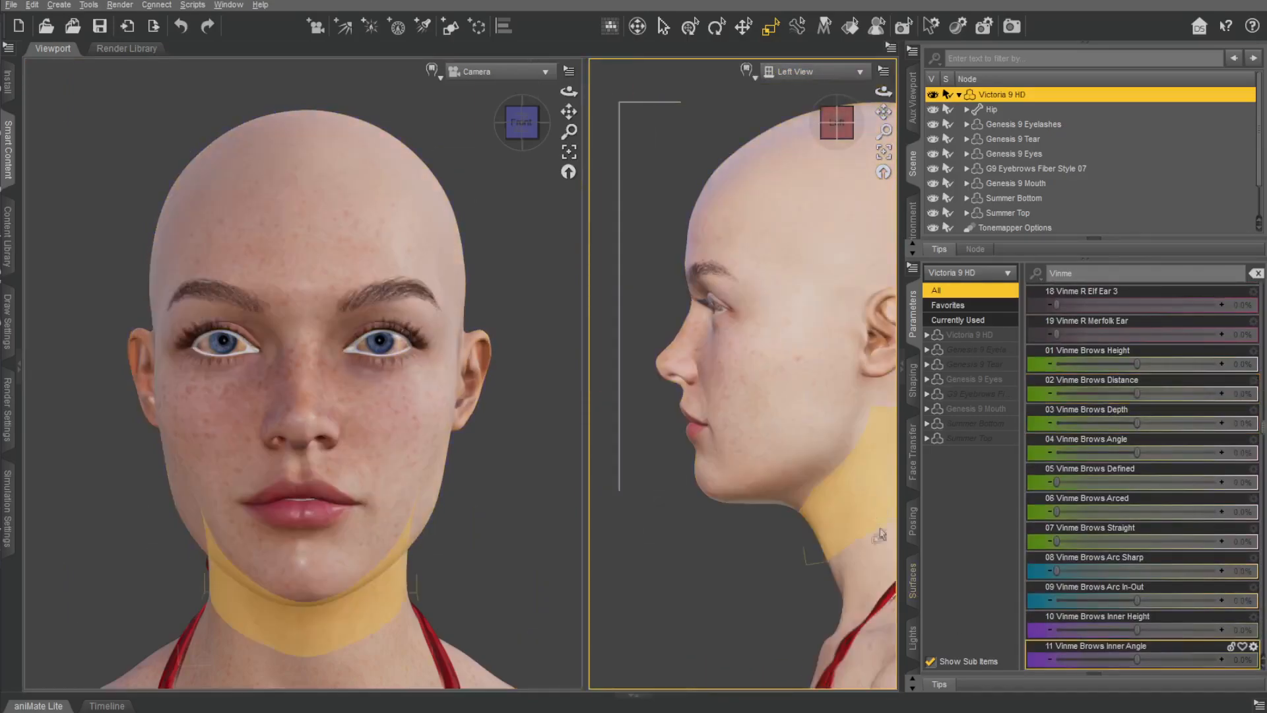
left_click_drag(1137, 363, 1145, 498)
key("ctrl+z")
key("ctrl+z")
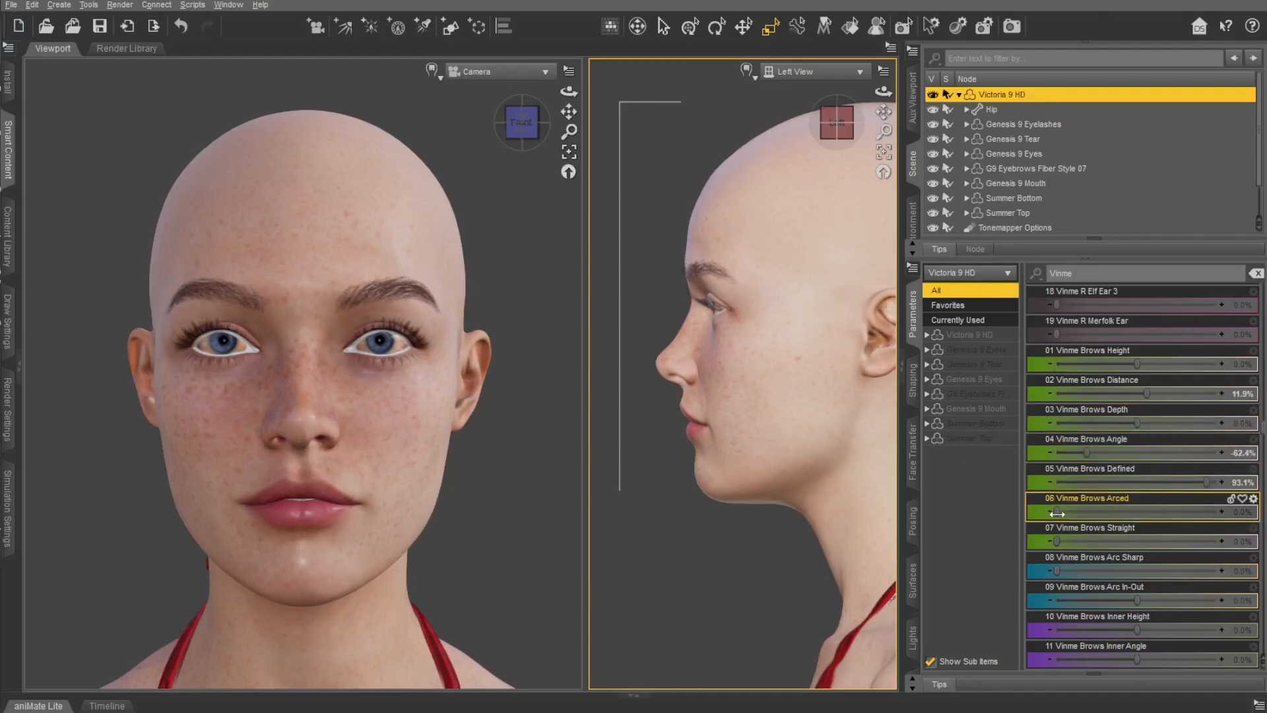
Set Vinme Brows Arc Sharp to 31.2%, Arc In-Out to -16.5%, Inner Height to 92.7% and Inner Angle to -19.3%.
left_click_drag(1056, 541, 1111, 536)
left_click_drag(1072, 577, 1075, 570)
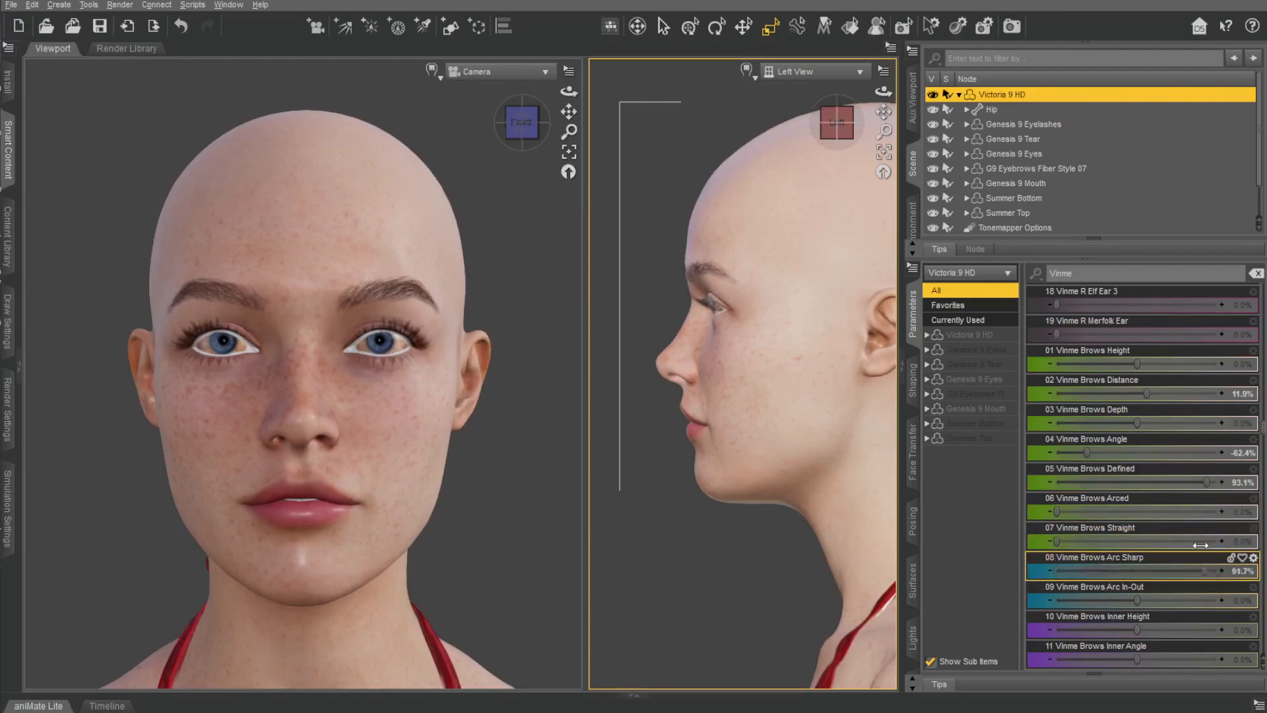
mouse_move(1108, 593)
left_mouse_down()
mouse_move(1167, 579)
mouse_move(1119, 578)
left_mouse_up()
left_click_drag(1140, 629, 1211, 632)
left_click_drag(1136, 659, 1080, 645)
Set Vinme Brows Inner Defined to 43.1%, Inner Length to 91.7% and Middle Height to -44.0%.
scroll(1114, 532, "down", 5)
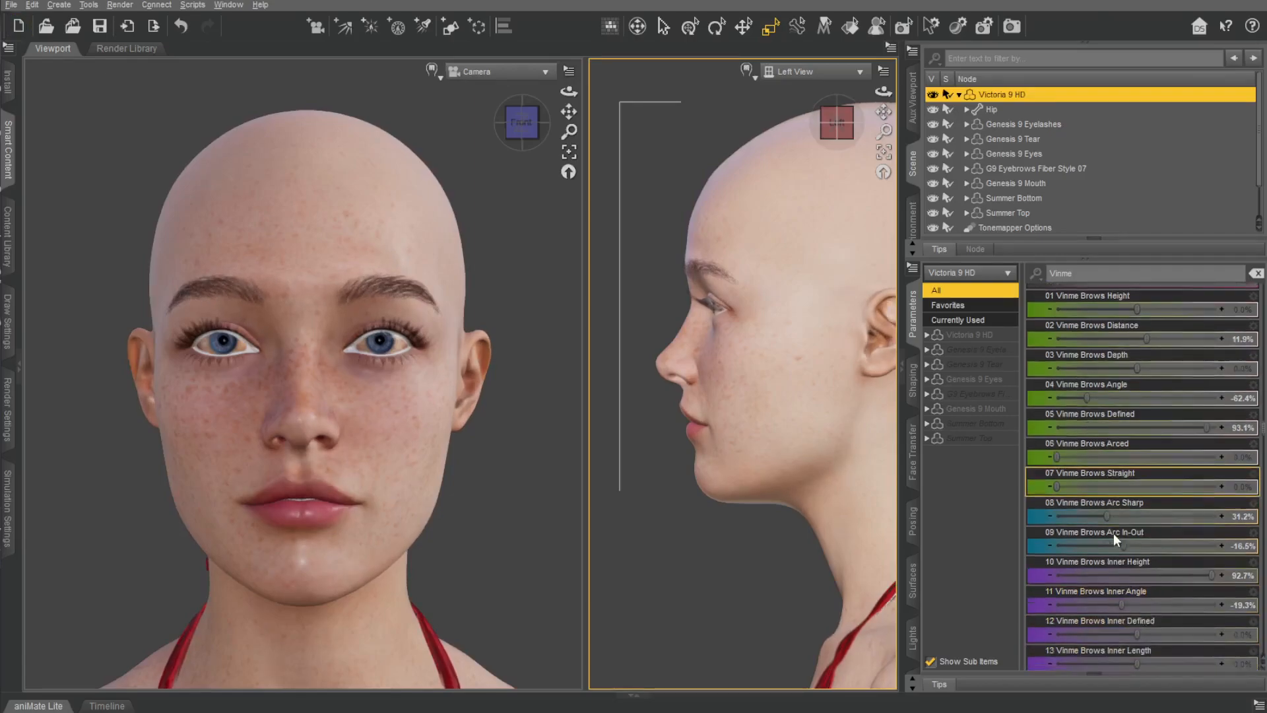
left_click_drag(1137, 423, 1195, 423)
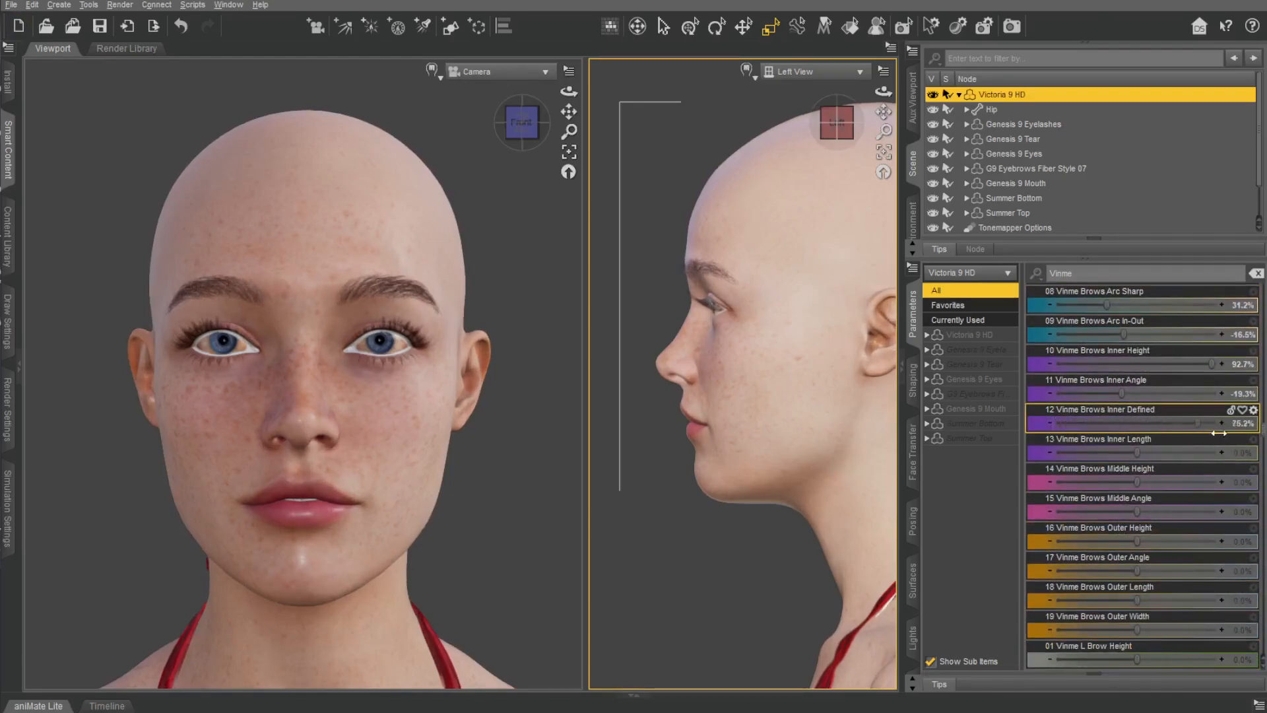
left_click_drag(1134, 457, 1210, 463)
left_click_drag(1136, 482, 1039, 494)
Adjust Vinme Brows Outer Angle and set Middle Angle to -43.1%, Outer Height to -69.7%, Outer Length to -16.5% and Outer Width to -14.7%.
left_click_drag(1114, 494, 1077, 527)
mouse_move(1130, 559)
left_mouse_down()
mouse_move(984, 557)
mouse_move(1097, 558)
mouse_move(1171, 596)
mouse_move(1083, 577)
mouse_move(1119, 576)
left_mouse_up()
mouse_move(1137, 628)
left_mouse_down()
mouse_move(1151, 628)
mouse_move(1028, 611)
mouse_move(1140, 608)
left_mouse_up()
Try the Vinme Cheekbones Up-Down, Width, Thickness and Sharp morphs, undoing each one.
scroll(1172, 530, "down", 20)
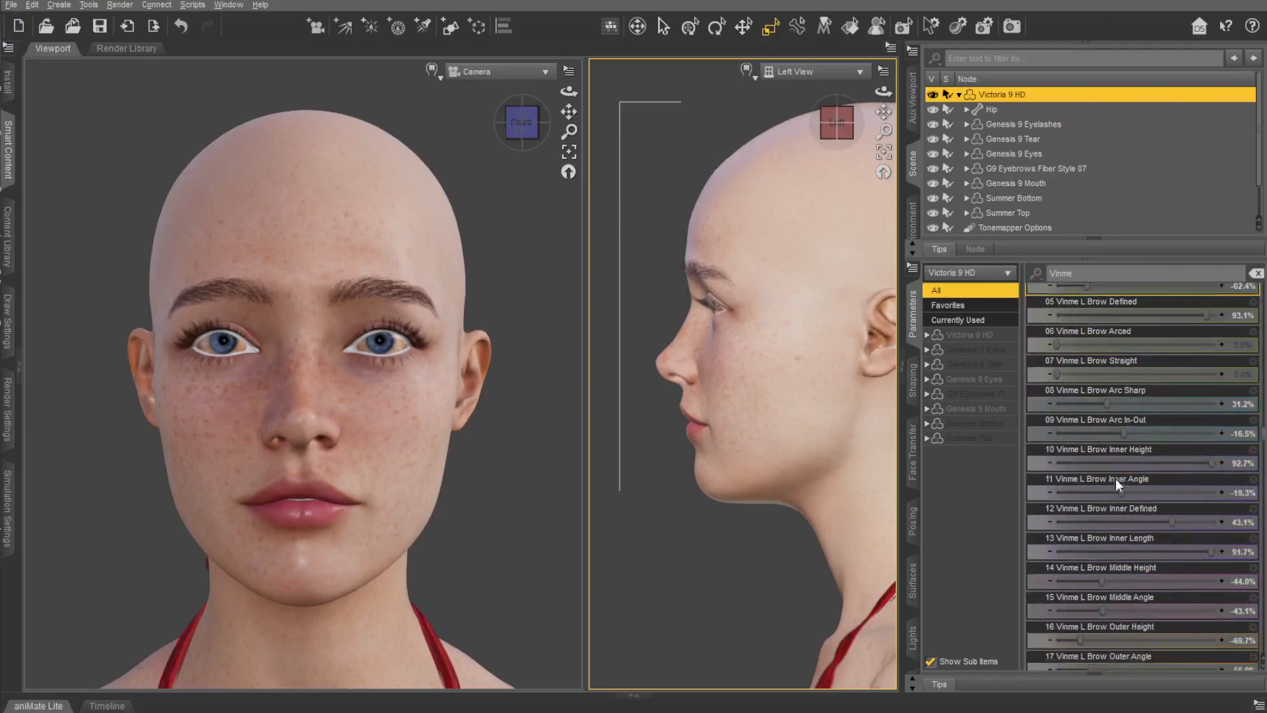
mouse_move(1137, 363)
left_mouse_down()
mouse_move(1219, 358)
mouse_move(1036, 365)
mouse_move(1153, 374)
left_mouse_up()
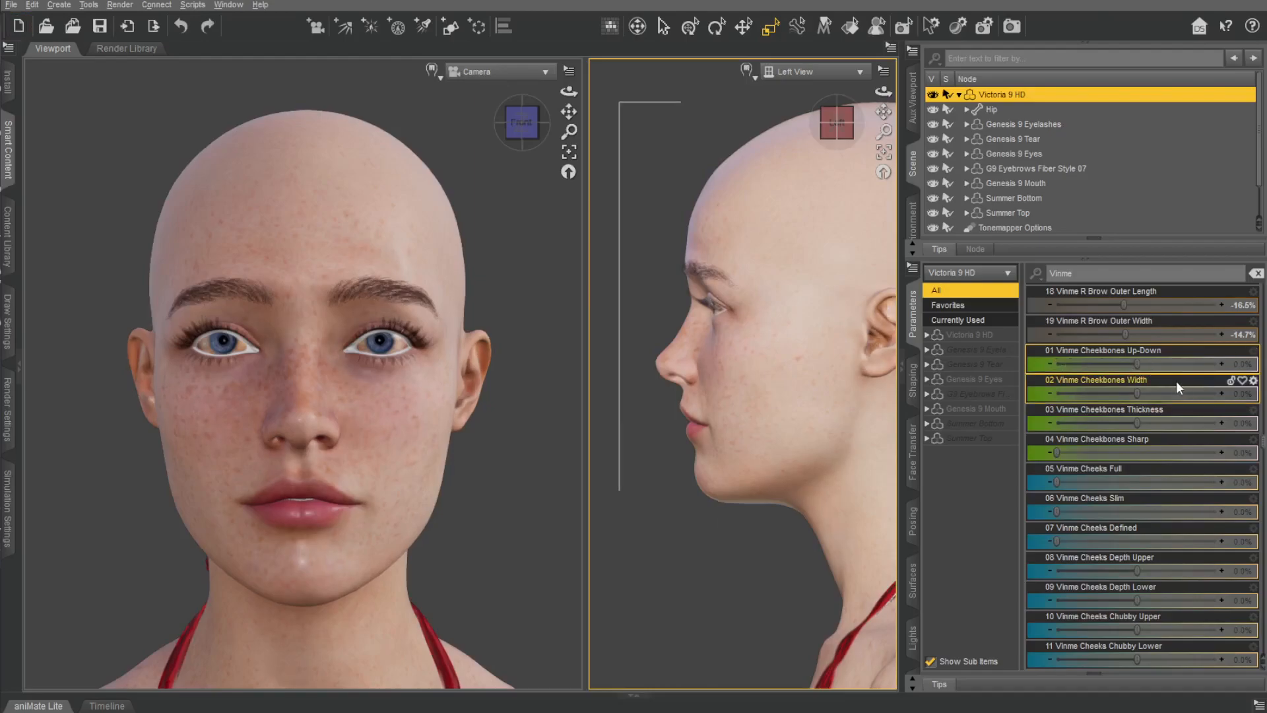
key("ctrl+z")
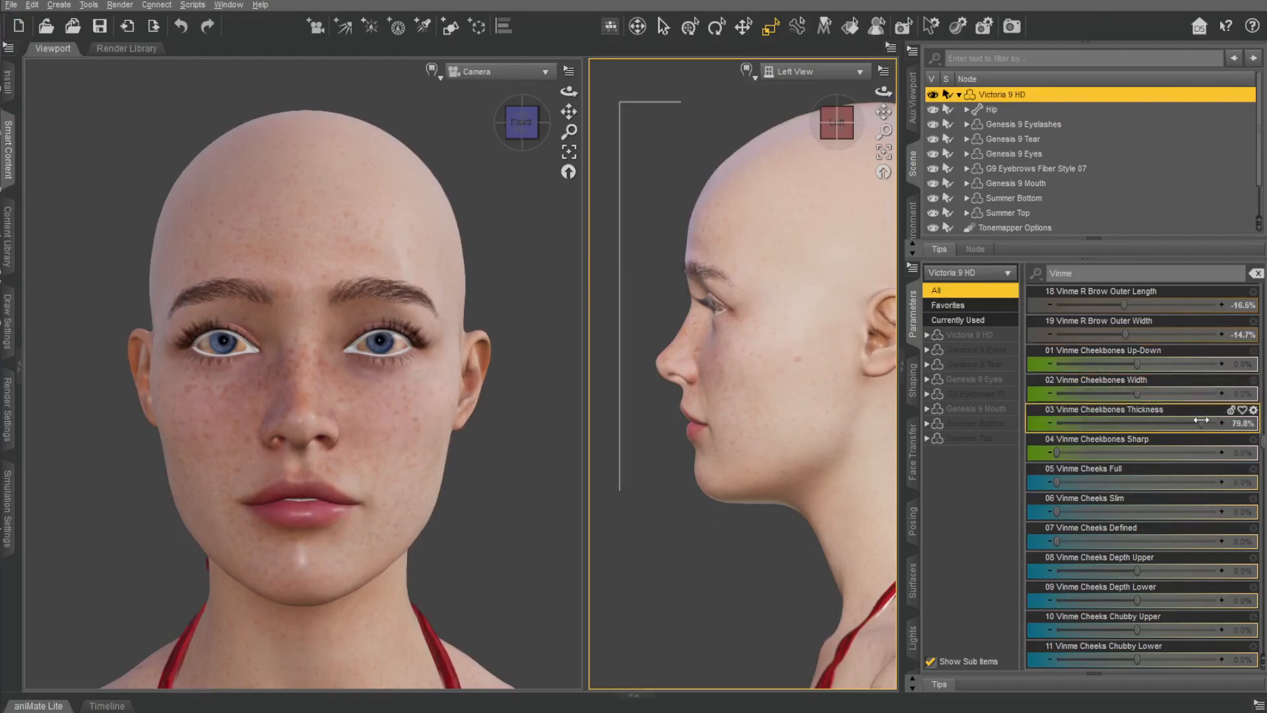
left_click_drag(1057, 453, 1061, 454)
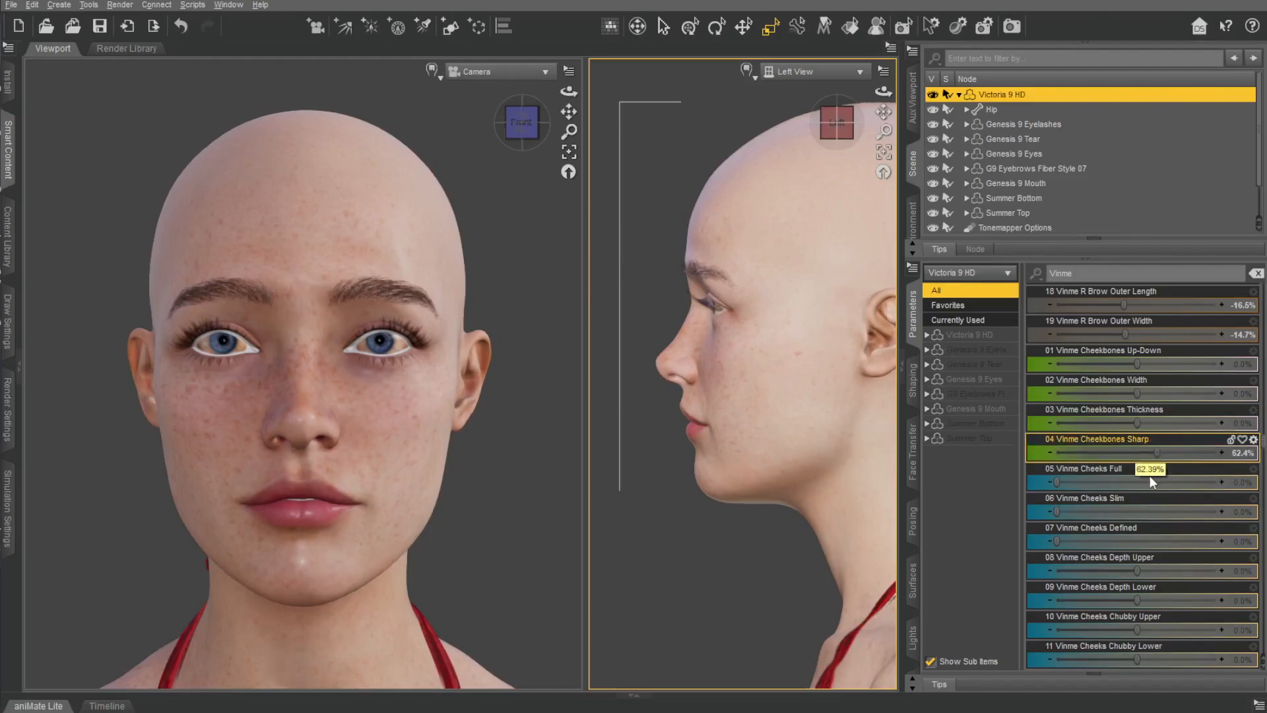
key("ctrl+z")
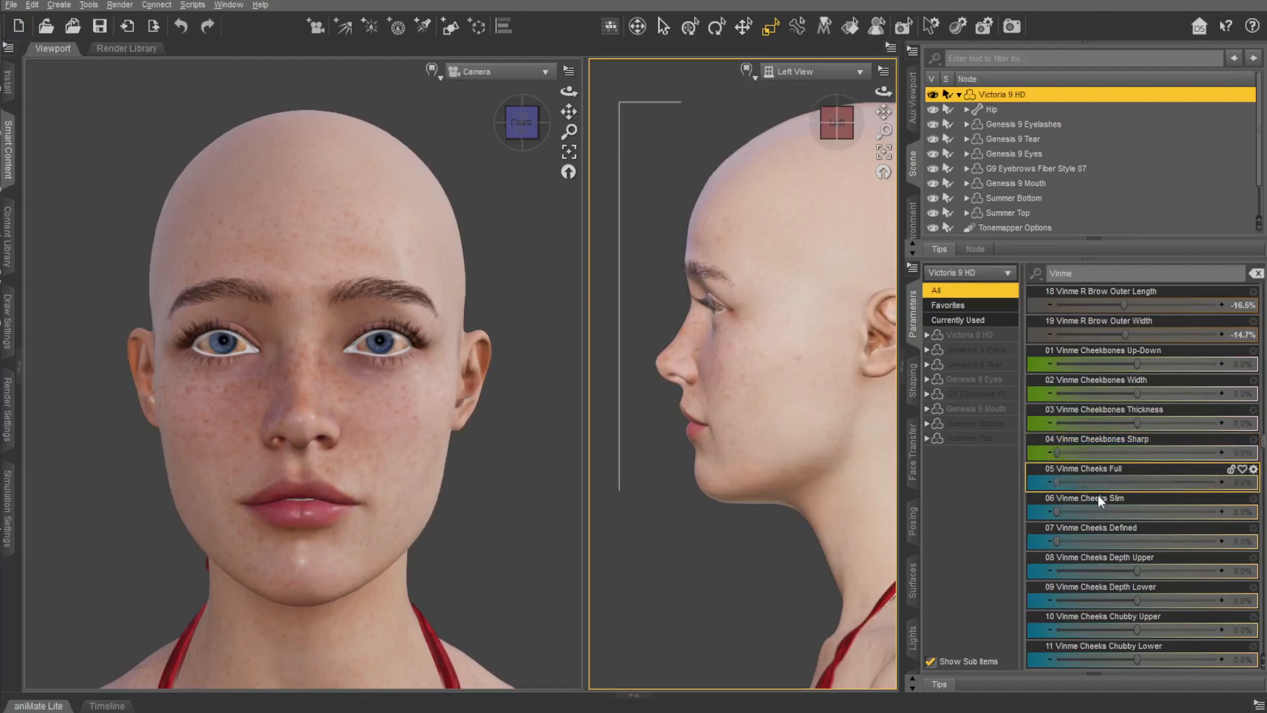
Try Vinme Cheeks Slim and Defined, undo them, and set Cheeks Depth Upper to 43.1% and Cheeks Chubby Upper to 4.6%.
left_click_drag(1057, 511, 1198, 507)
key("ctrl+z")
left_click_drag(1125, 528, 1172, 551)
key("ctrl+z")
left_click_drag(1137, 602, 1181, 648)
key("ctrl+z")
key("ctrl+z")
Set Vinme Nasolabial Height to -2.8% and try the Nasolabial Fat morph, undoing it.
scroll(1169, 504, "down", 5)
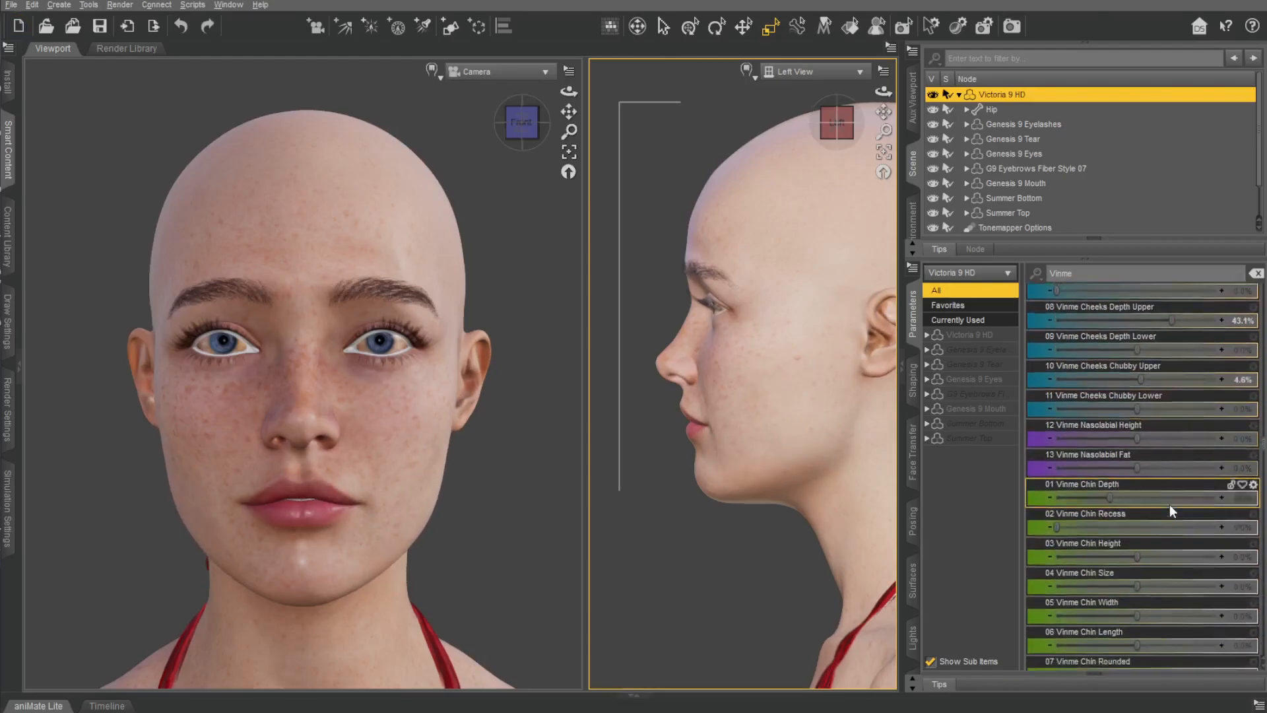
left_click_drag(1134, 363, 1201, 388)
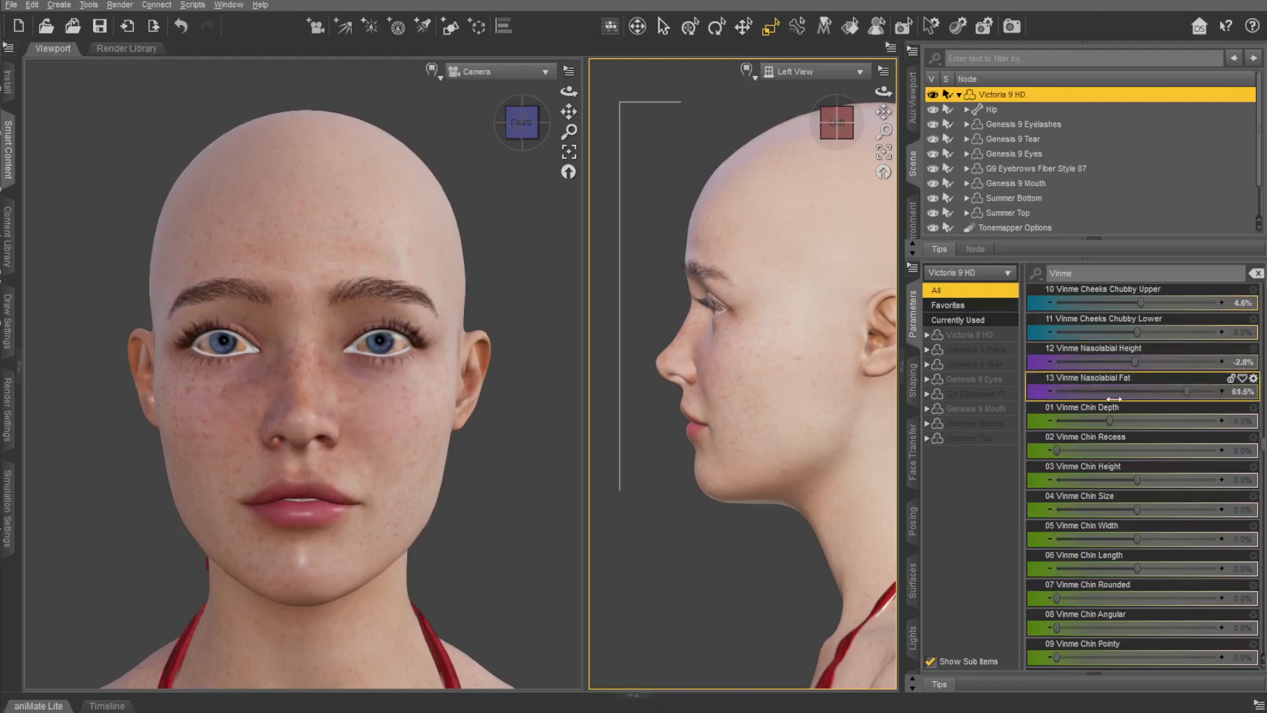
key("ctrl+z")
Set Vinme Chin Depth to -34.9%, Recess to 2.3%, Height to -15.6%, Size to -49.5%, Width to -11.0% and Length to 2.8%.
left_click_drag(1109, 421, 1124, 480)
left_click_drag(1132, 510, 1097, 510)
left_click_drag(1136, 539, 1075, 538)
mouse_move(1136, 568)
left_mouse_down()
mouse_move(1160, 569)
mouse_move(1118, 568)
mouse_move(1140, 568)
left_mouse_up()
Set Vinme Chin Rounded to 10.1% and Vinme Chin Angular to 9.6%.
left_click(1069, 598)
left_click_drag(1069, 598, 1094, 598)
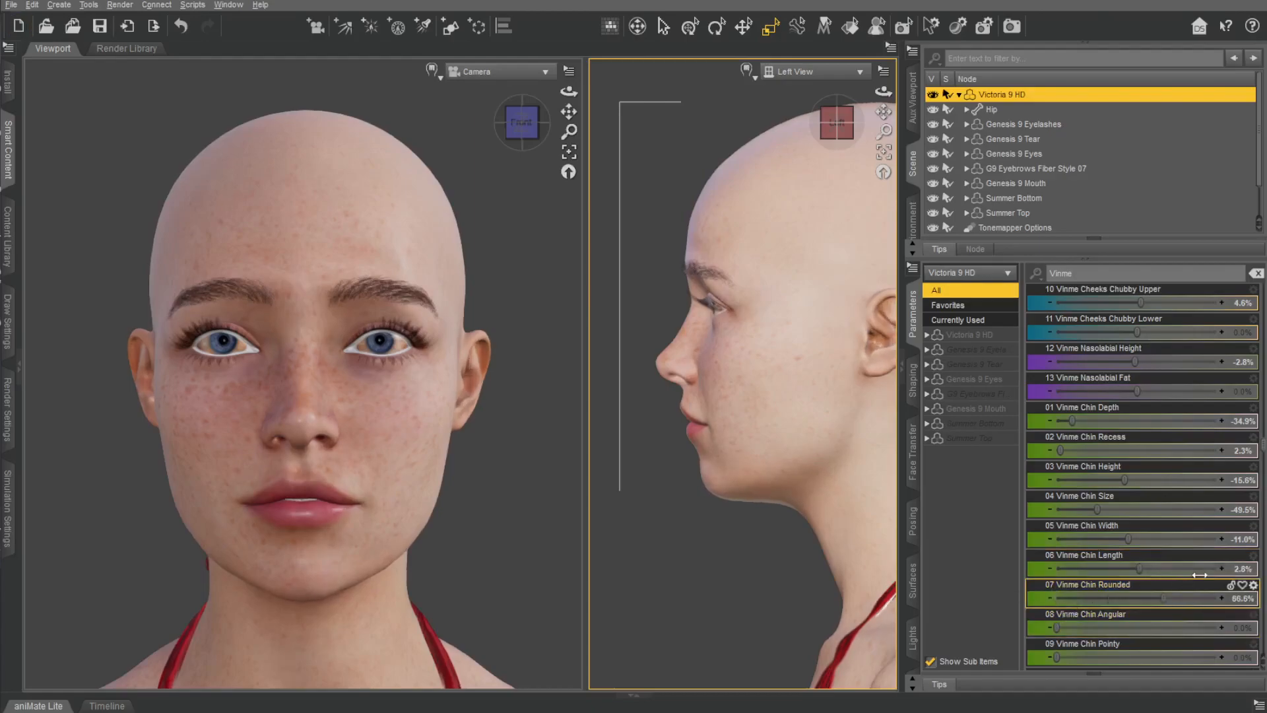
left_click_drag(1190, 575, 1075, 581)
scroll(1121, 569, "down", 3)
left_click(1062, 450)
left_click_drag(1063, 450, 1095, 456)
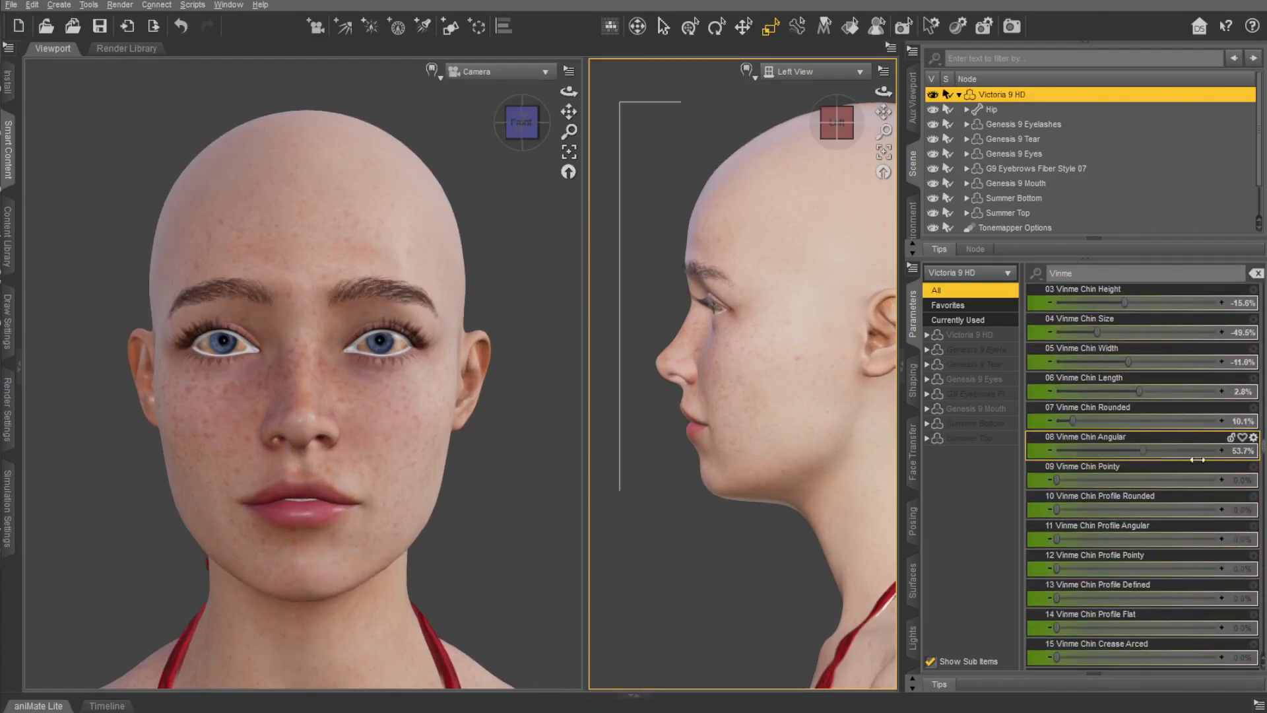
Try the Vinme Chin Pointy morph and the Chin Profile morphs from Rounded to Flat, returning them to zero.
left_click(1069, 481)
left_click_drag(1056, 480, 1108, 525)
key("ctrl+z")
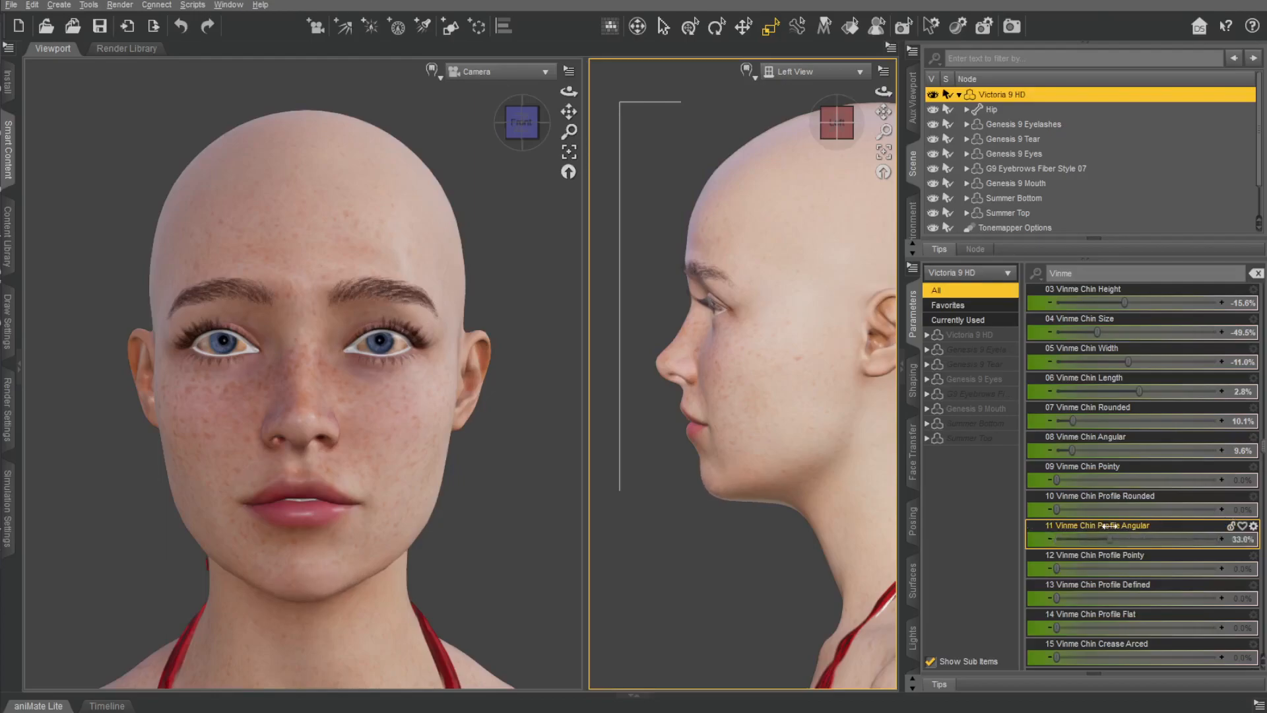
left_click_drag(1057, 568, 1237, 557)
left_click_drag(1058, 627, 1038, 599)
Adjust the Vinme Chin Crease Arced morph and the Vinme Jaw Depth, Jaw Width and Jaw Height morphs.
scroll(1117, 591, "down", 7)
left_click_drag(1059, 394, 1143, 405)
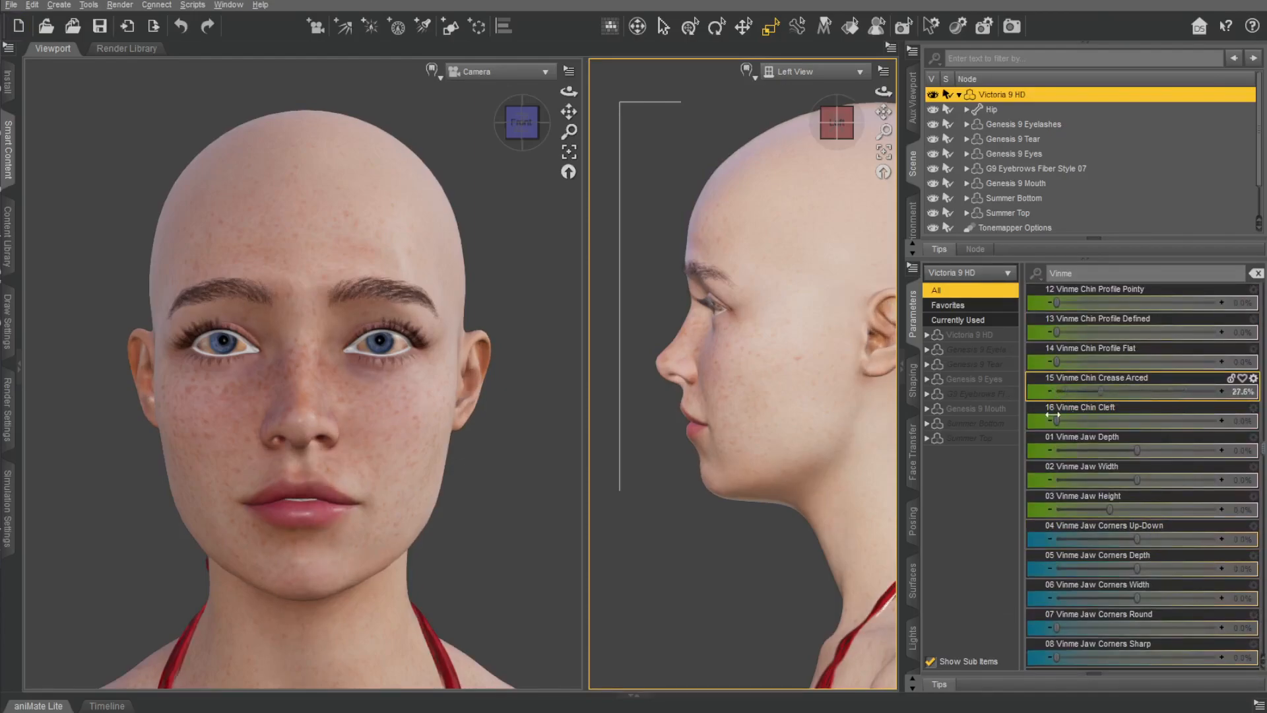
left_click_drag(1136, 451, 1110, 506)
Adjust the Vinme Jaw Corners morphs, setting Jaw Corners Sharp to 50.0%.
scroll(1162, 450, "down", 6)
left_click_drag(1156, 369, 1243, 467)
key("ctrl+z")
left_click_drag(1139, 457, 1127, 456)
Try the Vinme Jawline Angle, Jawline Width and Jawline Defined morphs at their extremes, undoing each one.
scroll(1100, 437, "down", 2)
left_click_drag(1136, 331, 1027, 360)
key("ctrl+z")
left_click_drag(1137, 362, 1225, 363)
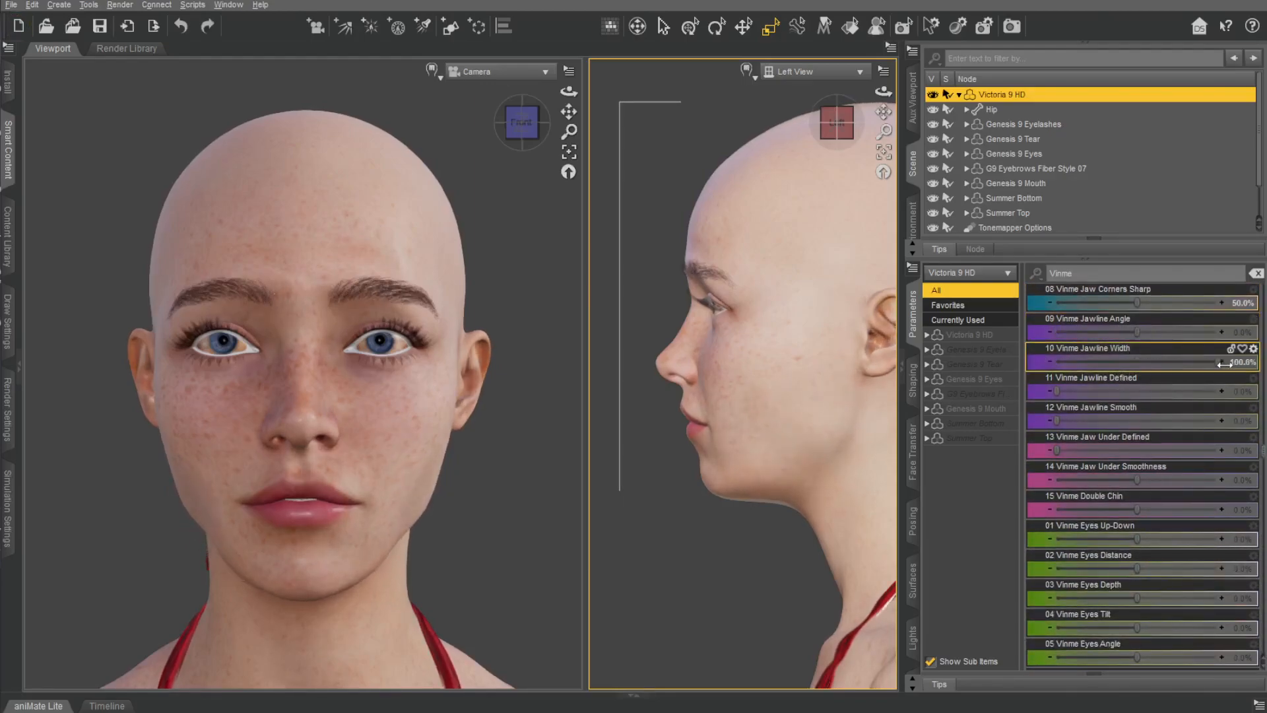
key("ctrl+z")
left_click_drag(1056, 391, 1225, 394)
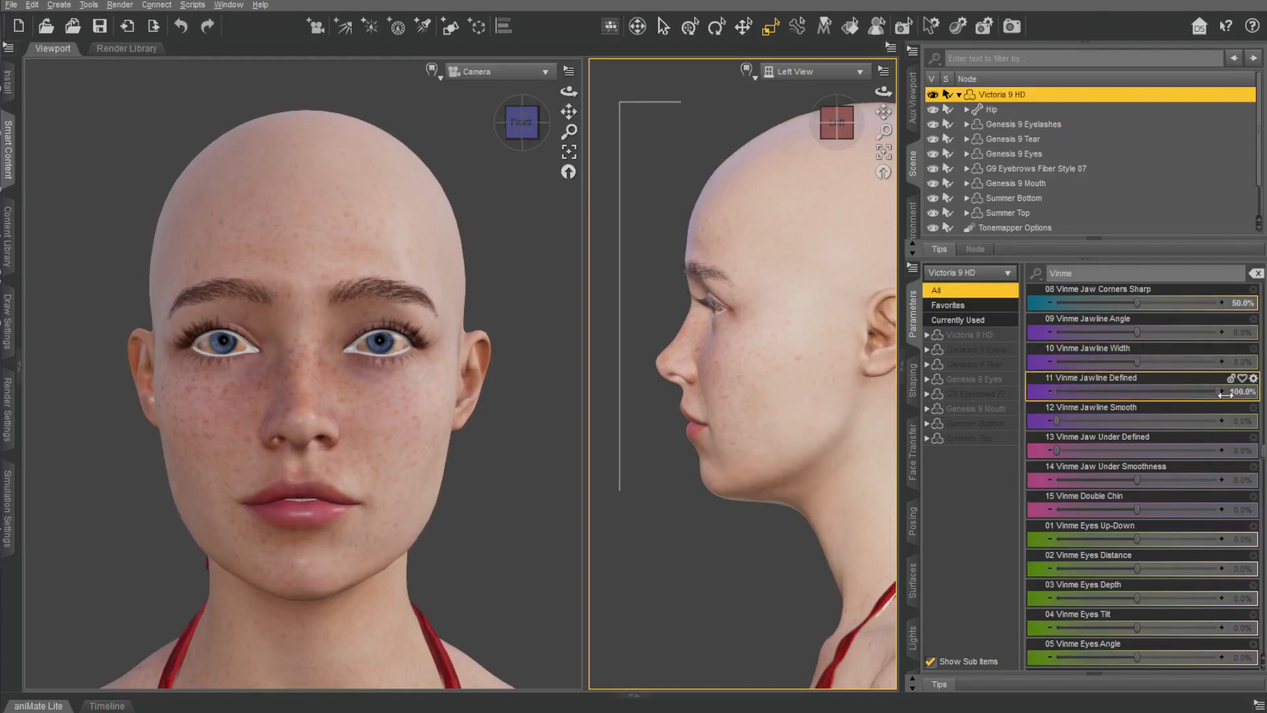
Set Vinme Jawline Smooth to 100.0%, Jaw Under Defined to 13.3%, Jaw Under Smoothness to 2.8% and Double Chin to -59.6%.
left_click_drag(1057, 421, 1226, 423)
mouse_move(1057, 450)
left_mouse_down()
mouse_move(1225, 450)
mouse_move(1078, 451)
left_mouse_up()
left_click_drag(1150, 476, 1089, 499)
Set Vinme Eyes Distance to -9.2%, Eyes Depth to 32.1% and Eyes Angle to -82.6%.
left_click_drag(1137, 539, 1251, 587)
key("ctrl+z")
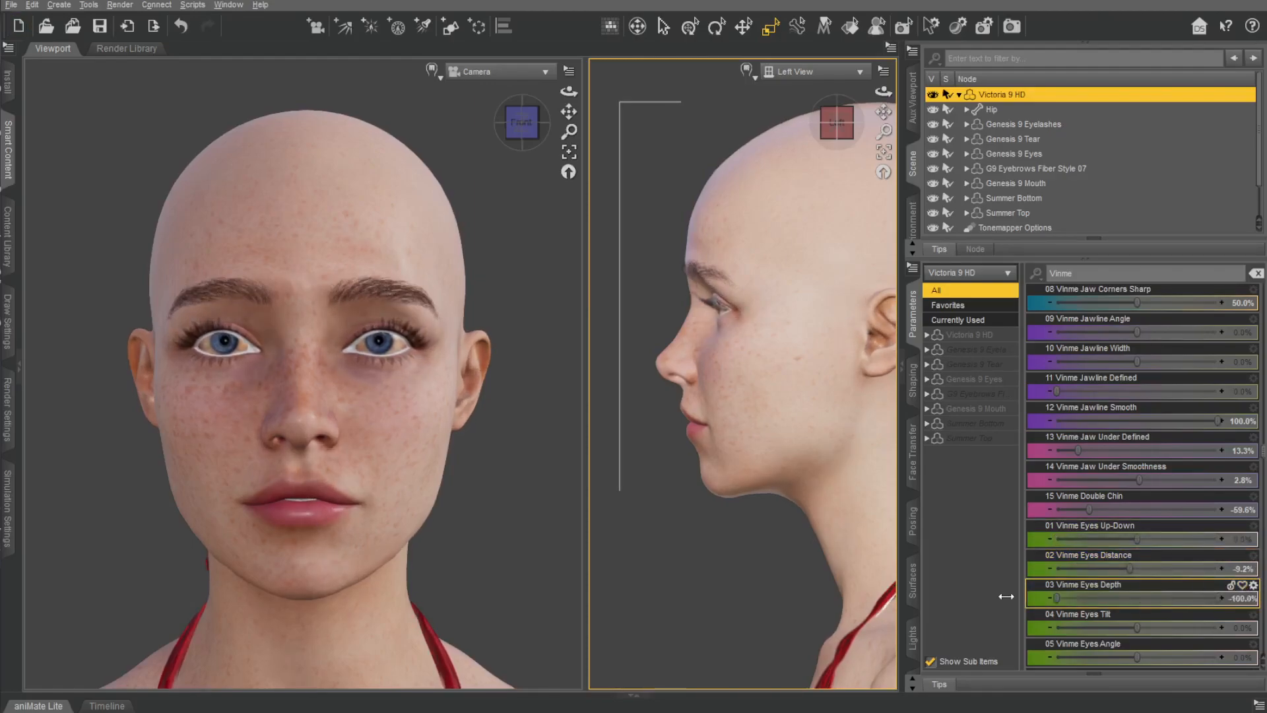
left_click_drag(1134, 617, 1116, 612)
key("ctrl+z")
left_click_drag(1140, 656, 1071, 608)
Frame the figure's head from the front in the camera view, with the whole Victoria 9 HD figure selected again.
left_click_drag(569, 92, 526, 128)
left_click(568, 154)
left_click(315, 195)
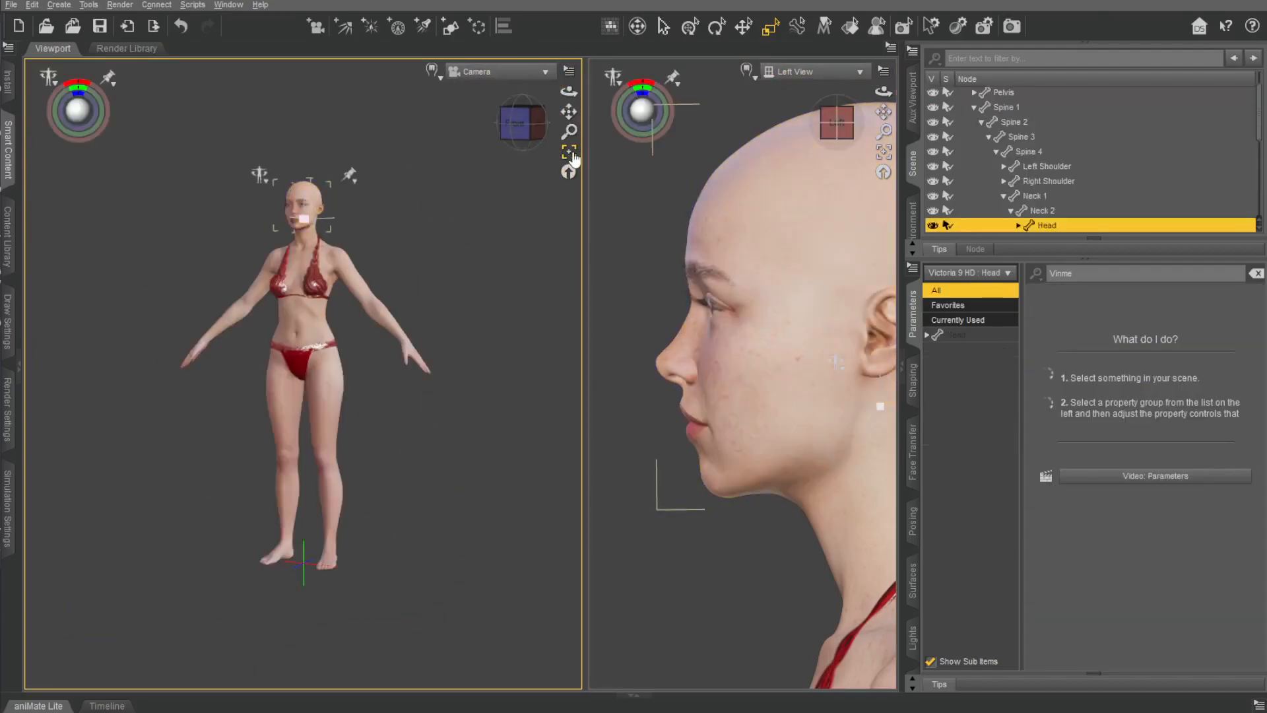
left_click(569, 154)
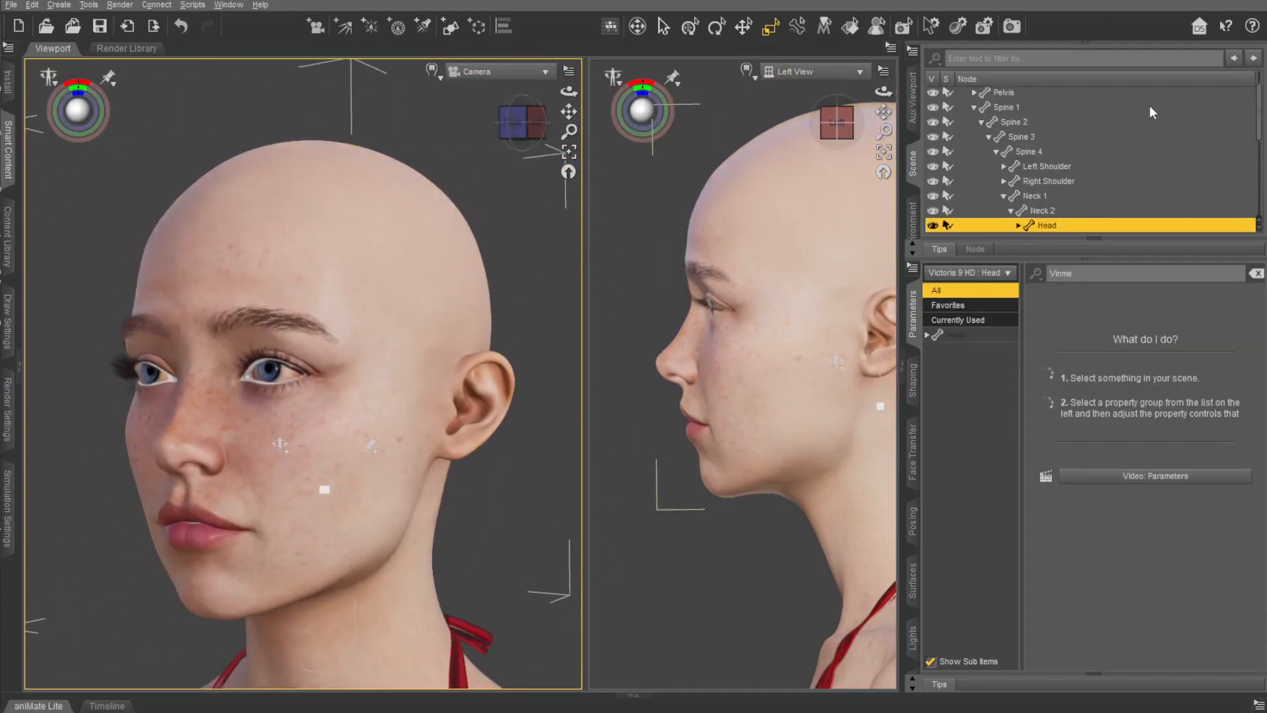
scroll(1134, 101, "up", 1)
left_click(1015, 94)
scroll(1169, 580, "down", 2)
scroll(1169, 581, "down", 2)
left_click_drag(518, 132, 532, 147)
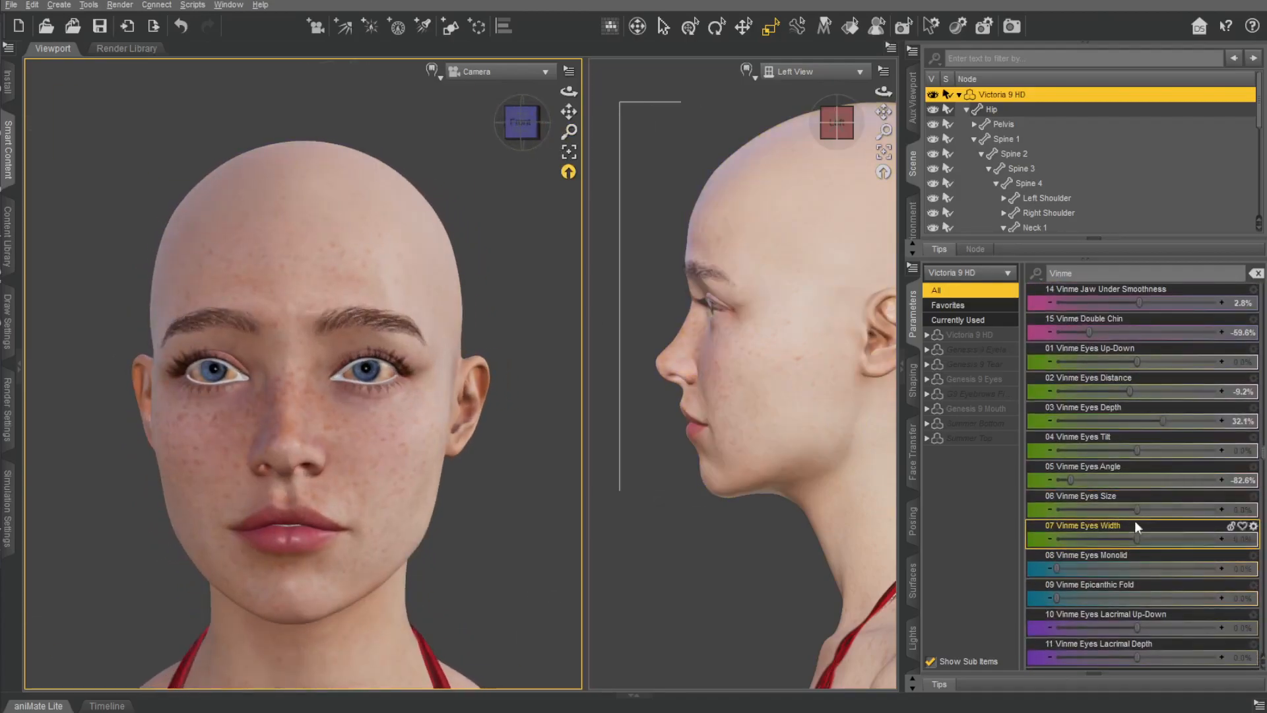
Set Vinme Eyes Size to 18.3%, Eyes Width to 19.3%, Eyes Monolid to 19.7% and Epicanthic Fold to 21.1%.
left_click_drag(1133, 513, 1195, 545)
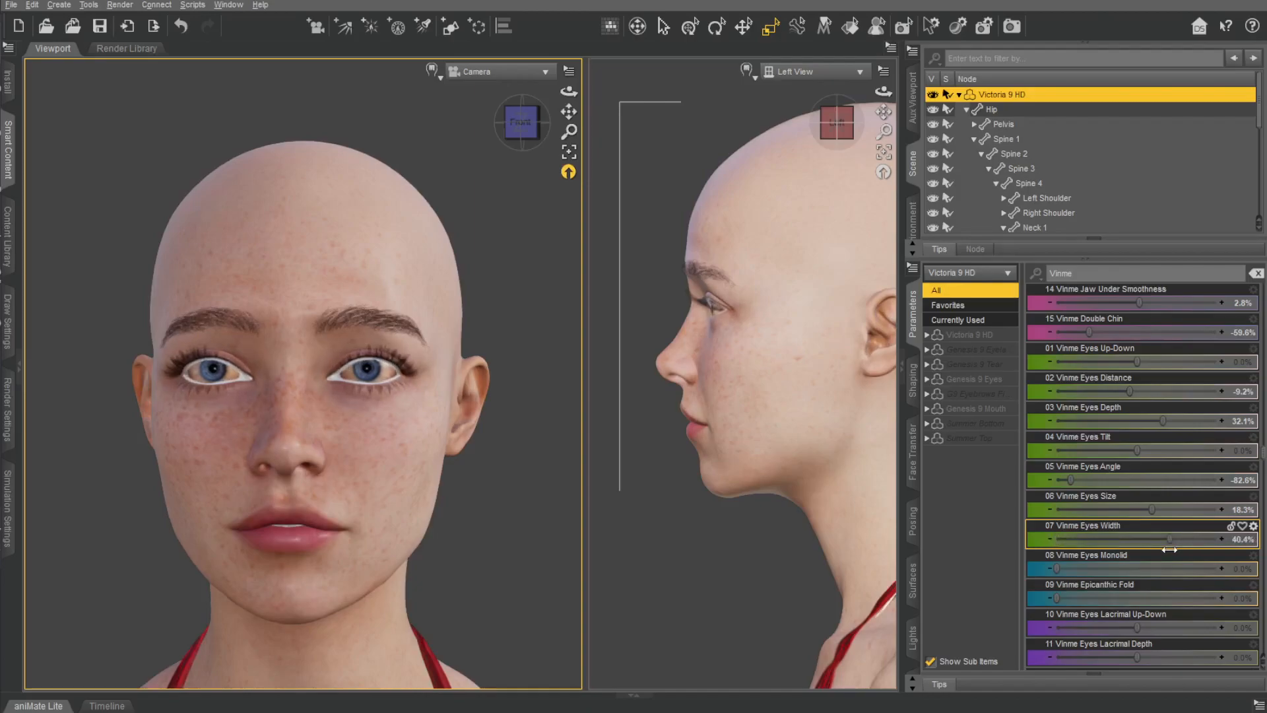
scroll(1072, 482, "down", 3)
left_click_drag(1053, 480, 1048, 537)
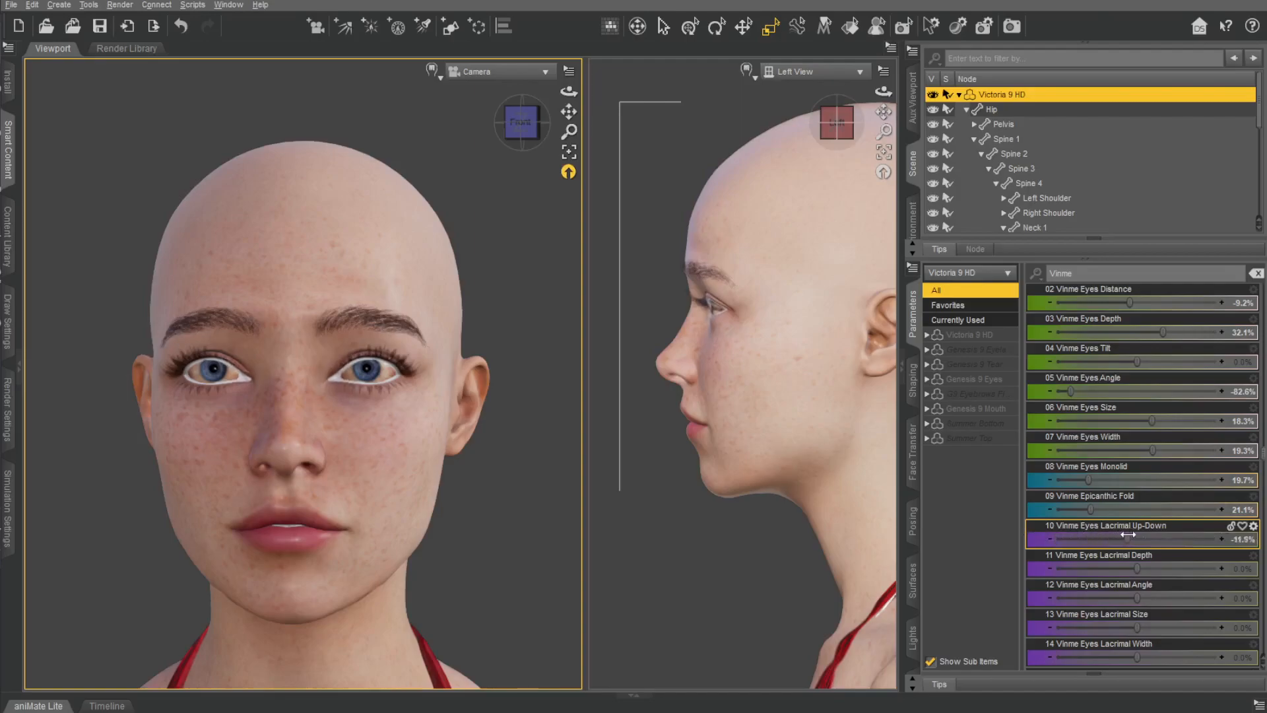
Set Vinme Eyes Lacrimal Angle to -53.2%, Lacrimal Size to -54.1% and Lacrimal Width to 17.4%, undoing the Lacrimal Up-Down and Depth trials.
key("ctrl+z")
left_click_drag(1137, 570, 1219, 594)
key("ctrl+z")
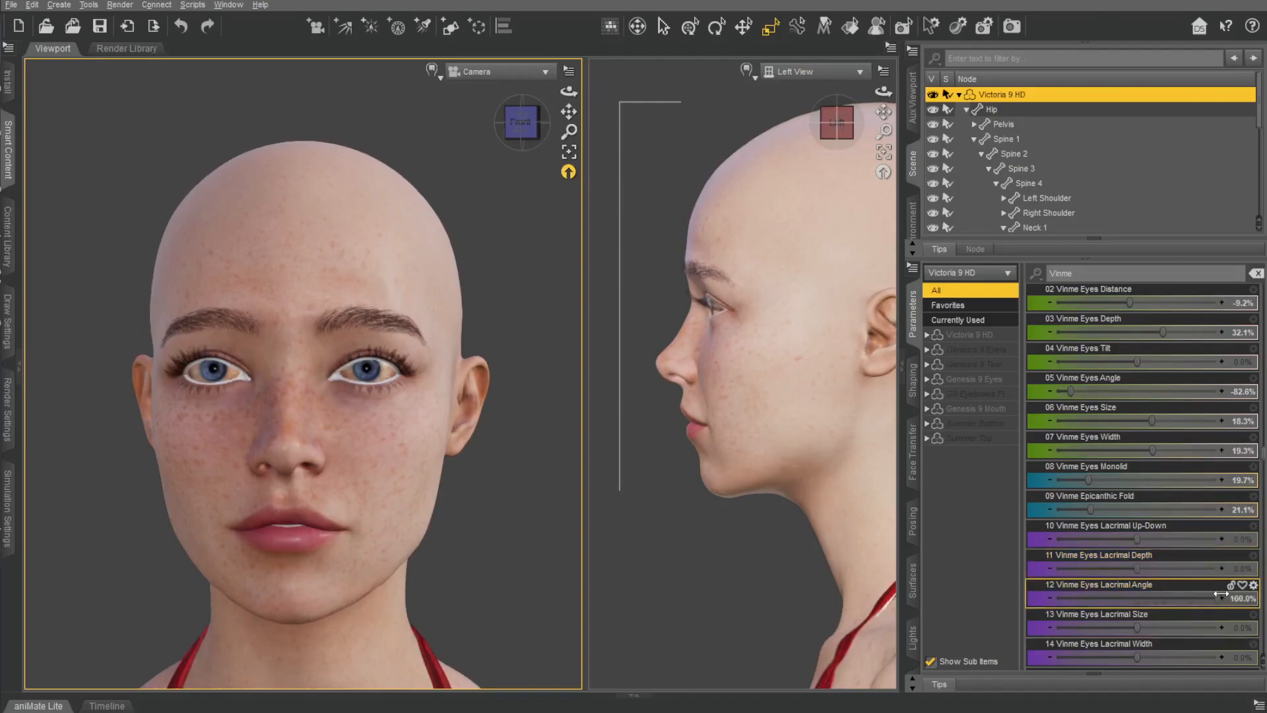
mouse_move(1137, 627)
left_mouse_down()
mouse_move(1137, 643)
mouse_move(1167, 641)
mouse_move(1151, 642)
left_mouse_up()
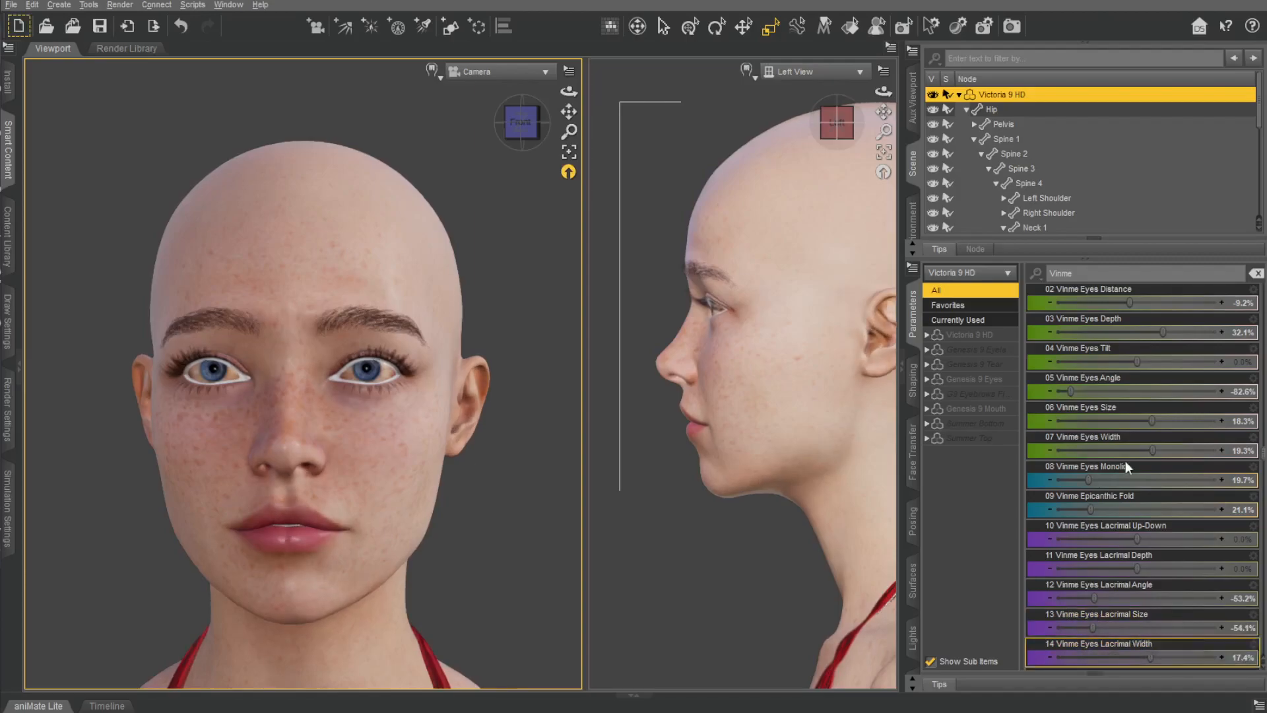
Try the Vinme Eyes Lacrimal Height, Lacrimal Taper and Eyes Inner Width morphs, undoing each one.
scroll(1133, 468, "down", 4)
left_click_drag(1137, 336, 1205, 361)
key("ctrl+z")
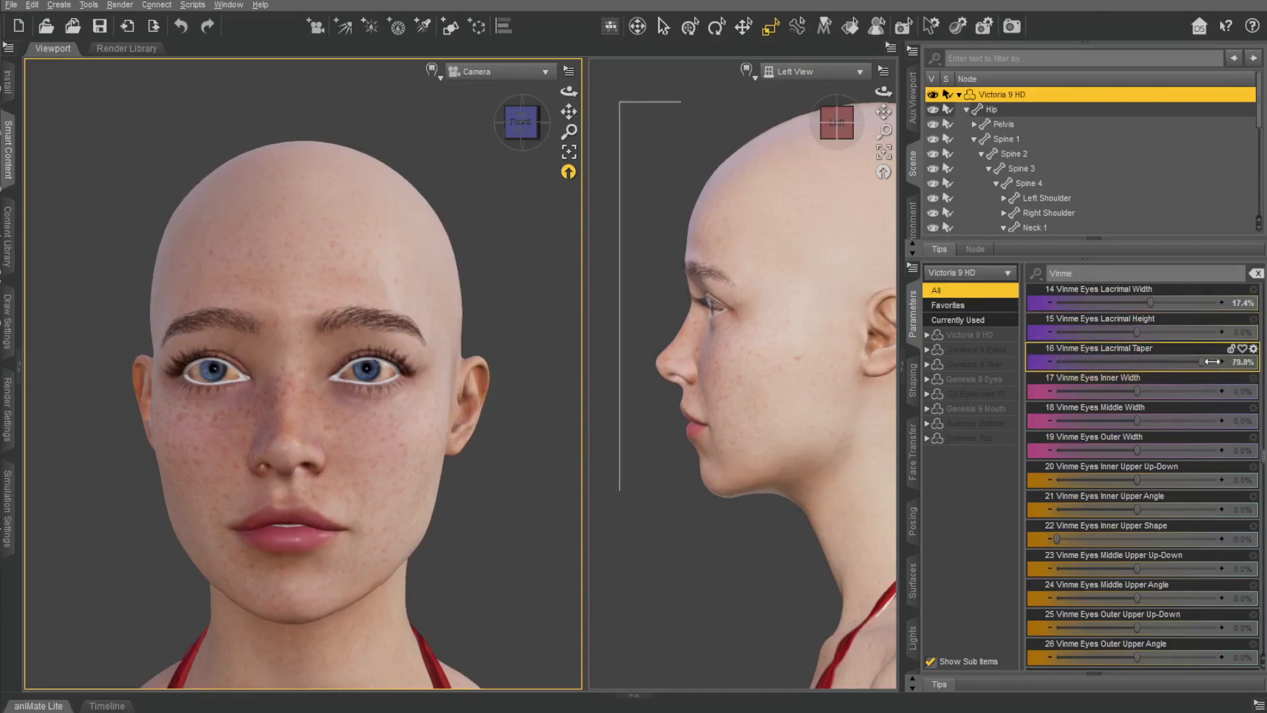
key("ctrl+z")
left_click_drag(1137, 391, 1024, 373)
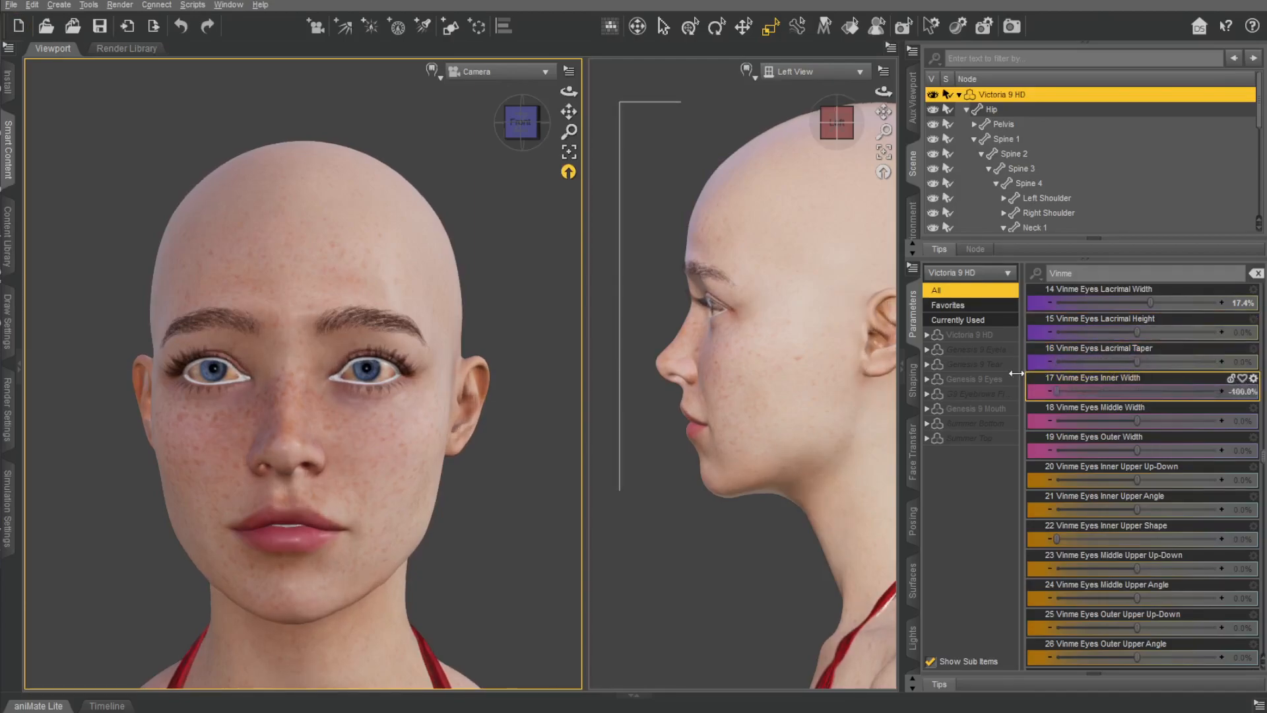
key("ctrl+z")
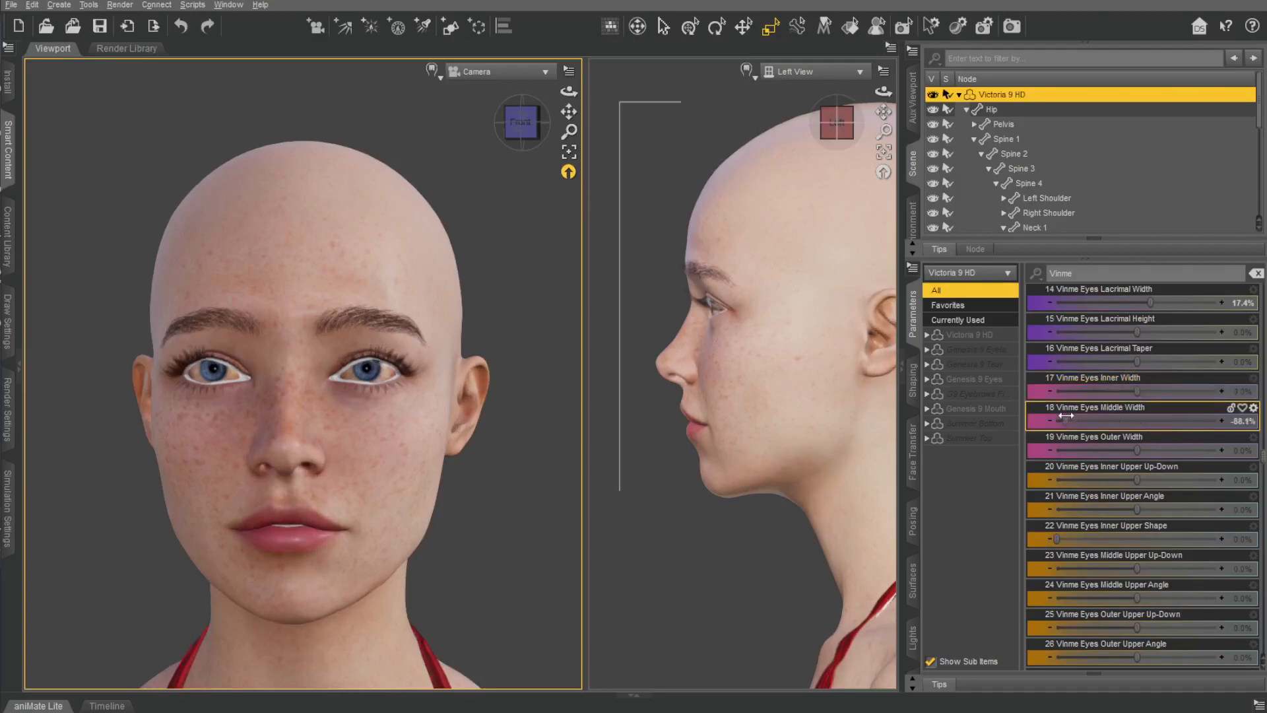
Set Vinme Eyes Outer Width to -33.0% and the upper morphs Inner Up-Down 73.4%, Inner Shape 41.7%, Middle Up-Down 49.5%, Middle Angle 38.5%, Outer Up-Down 60.6%.
left_click_drag(1139, 449, 1107, 450)
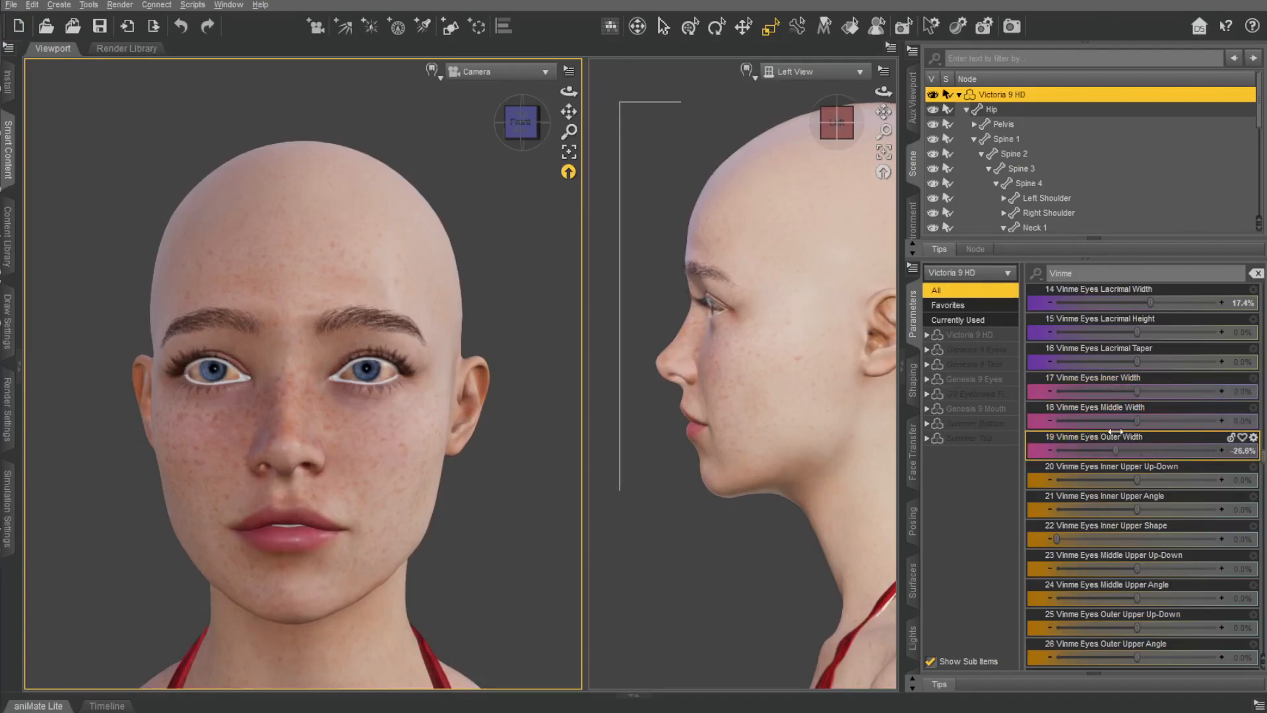
scroll(1076, 473, "down", 3)
left_click_drag(1136, 392, 1170, 420)
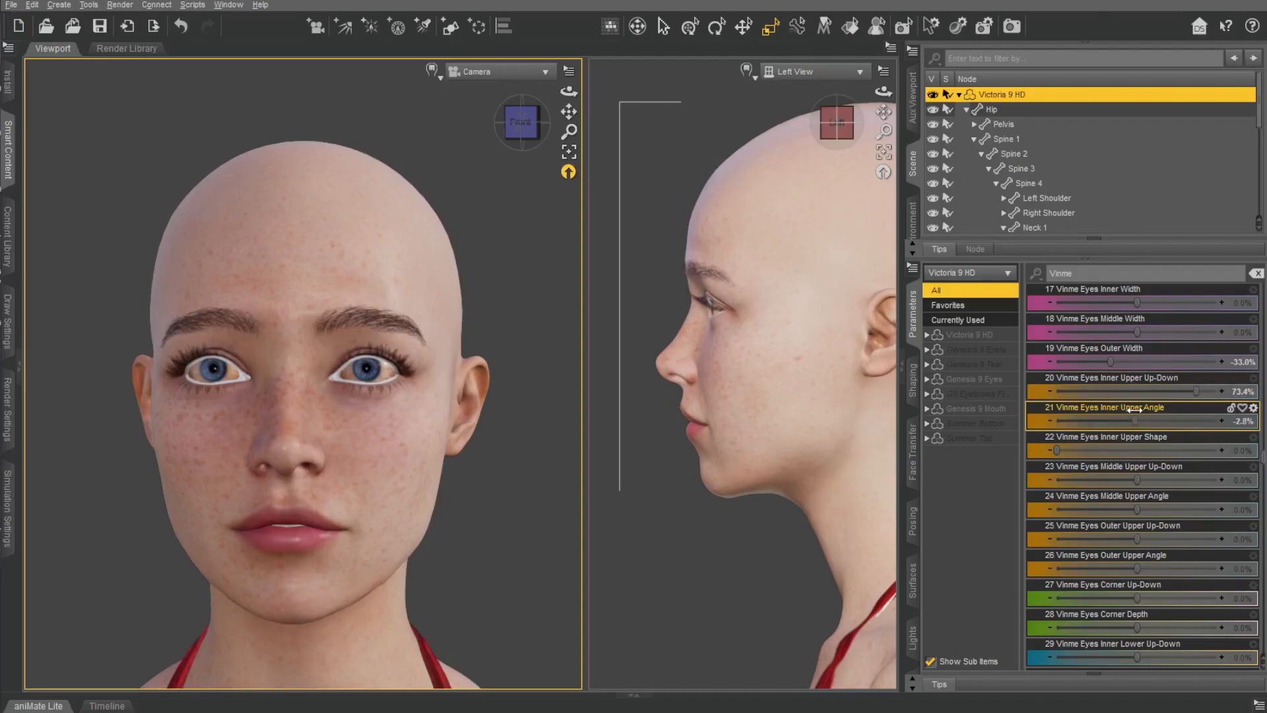
key("ctrl+z")
left_click_drag(1057, 449, 1186, 534)
left_click_drag(1176, 528, 1178, 510)
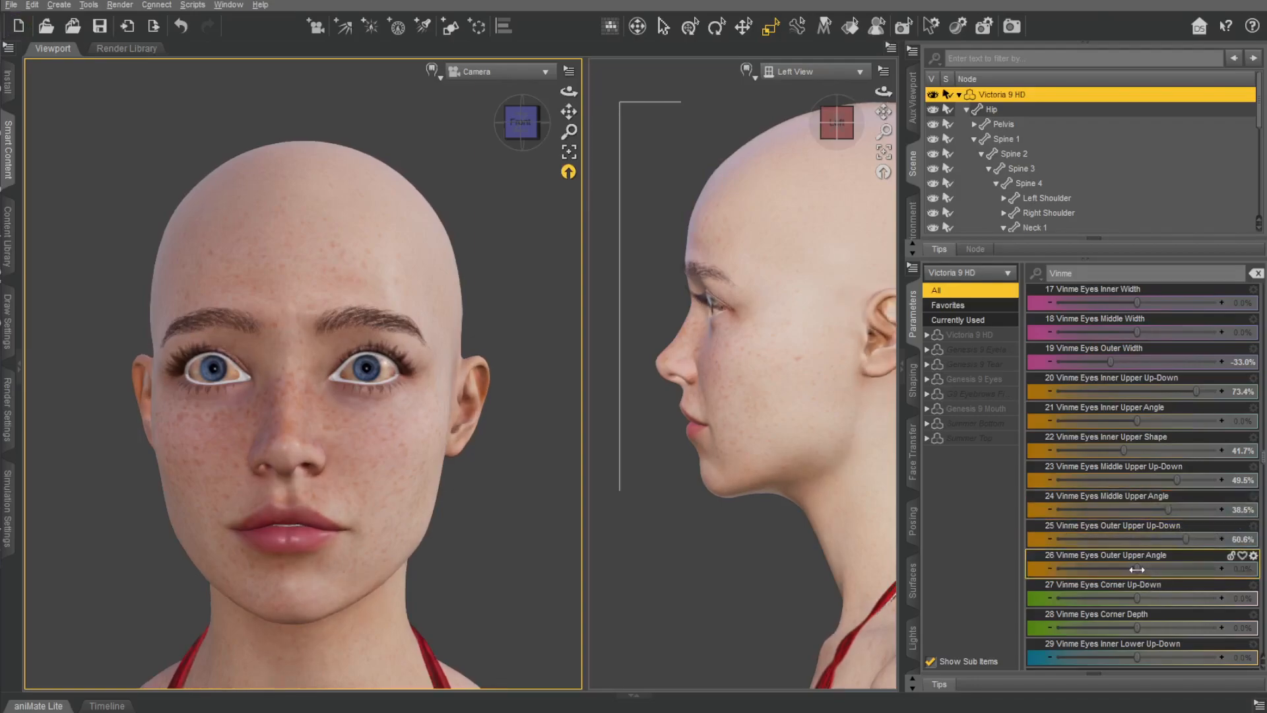
Set Vinme Eyes Outer Upper Angle to -24.8% and Eyes Corner Up-Down to -18.3%.
left_click_drag(1236, 557, 1056, 557)
mouse_move(1149, 566)
left_mouse_down()
mouse_move(1136, 566)
mouse_move(1168, 596)
mouse_move(1088, 591)
mouse_move(1165, 573)
left_mouse_up()
left_click_drag(1078, 572, 1089, 572)
scroll(761, 397, "up", 5)
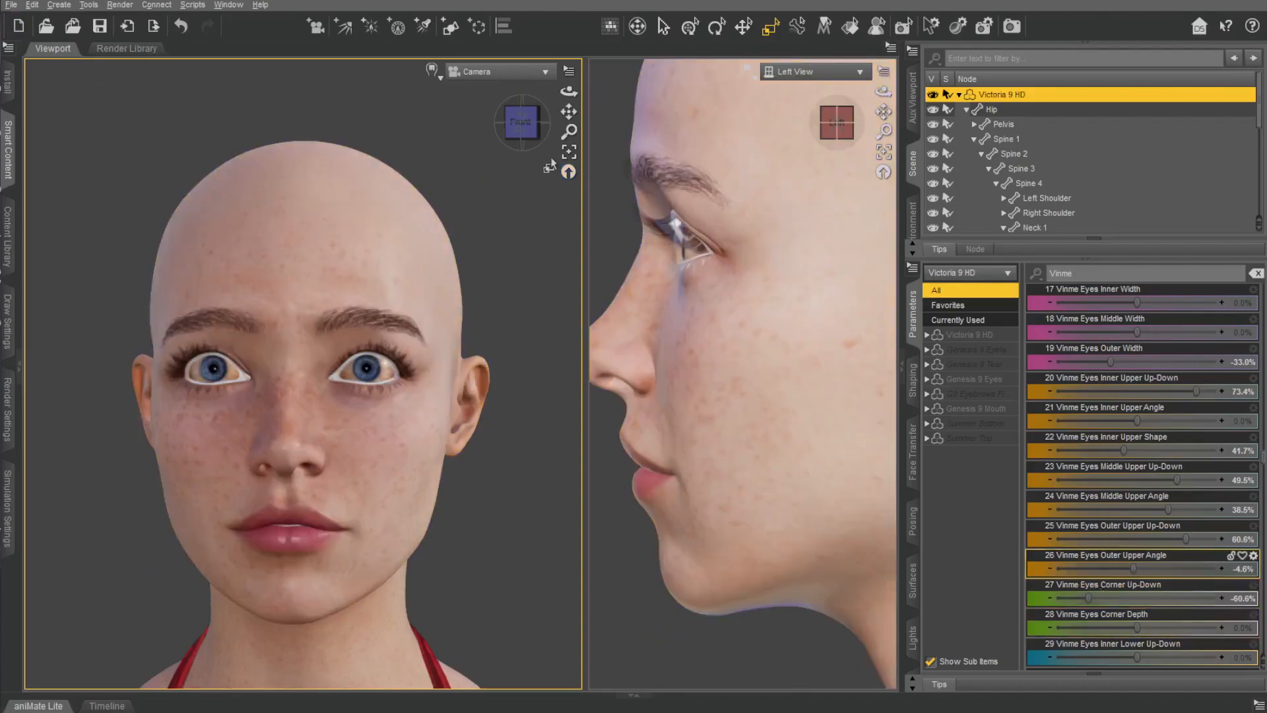
left_click_drag(569, 132, 522, 124)
left_click_drag(1130, 570, 1117, 610)
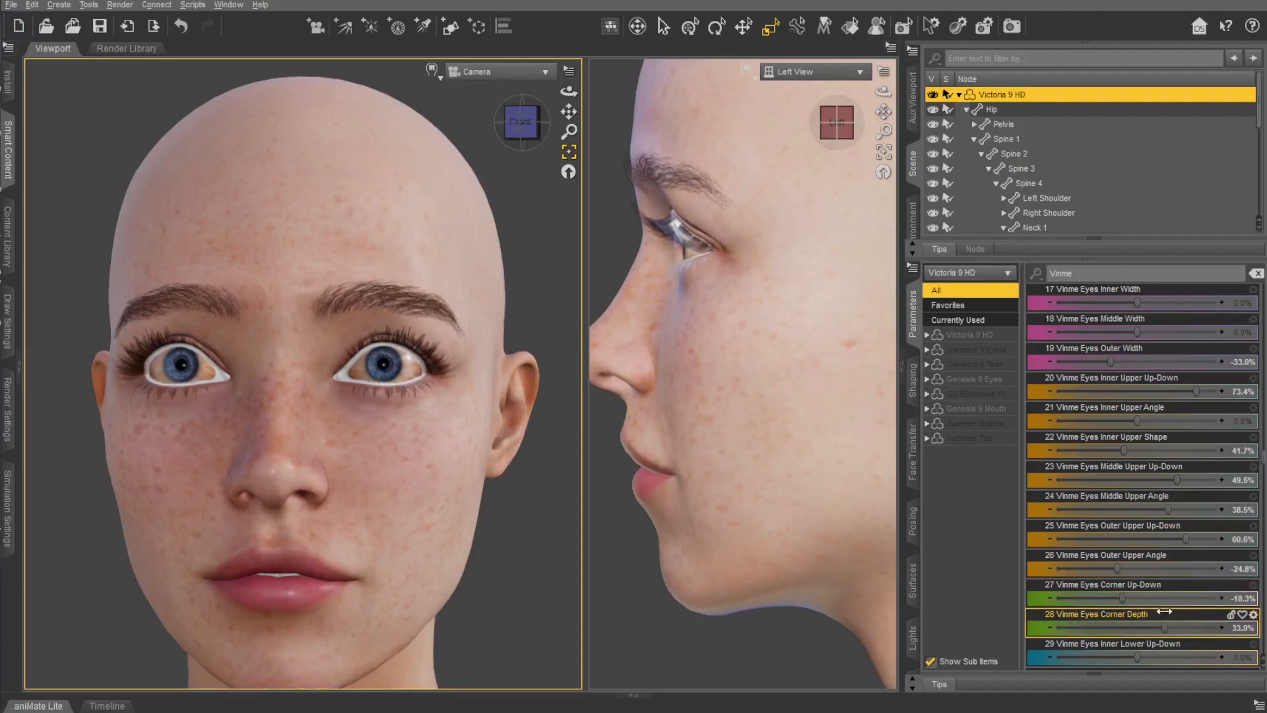
Set Vinme Eyes Corner Depth to 100.0%, Inner Lower Up-Down to -71.6% and Inner Lower Angle to -78.9%.
scroll(1195, 611, "down", 3)
left_click_drag(1136, 480, 1060, 475)
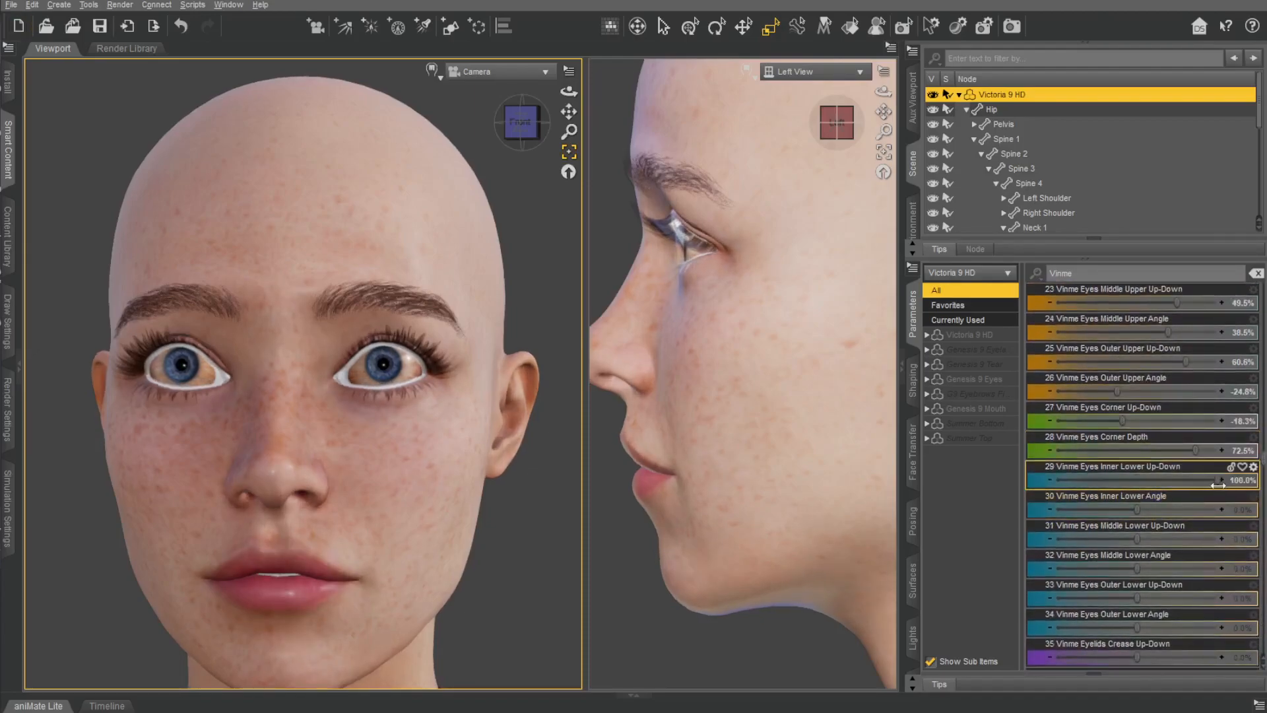
left_click_drag(1189, 450, 1178, 449)
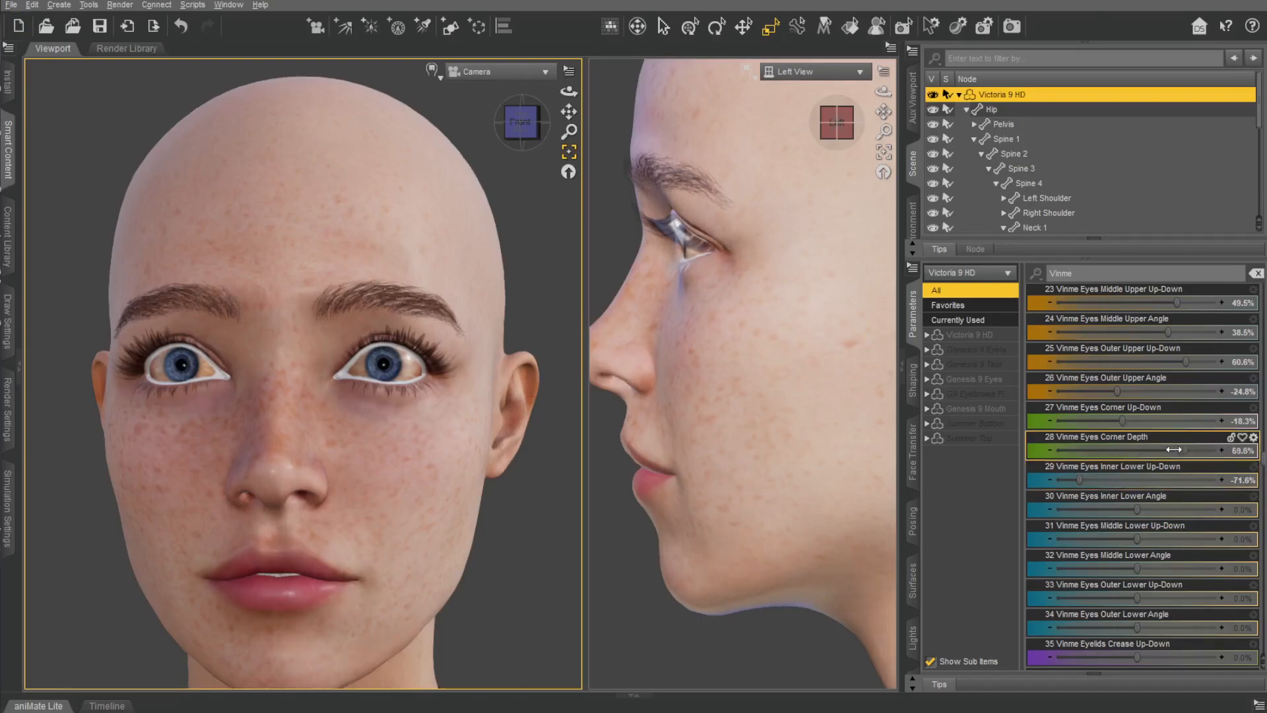
left_click_drag(1137, 509, 1073, 505)
Set Vinme Eyes Middle Lower Up-Down to -42.2% and Outer Lower Up-Down to 9.2%, undoing the trials of the matching Lower Angle morphs.
left_click_drag(1137, 540, 1183, 561)
key("ctrl+z")
left_click_drag(1138, 598, 1078, 576)
left_click_drag(1145, 627, 1148, 650)
key("ctrl+z")
Set Vinme Eyelids Crease Angle to 74.3% and Crease Arc to -28.4%, undoing the Crease Straight trial.
key("ctrl+z")
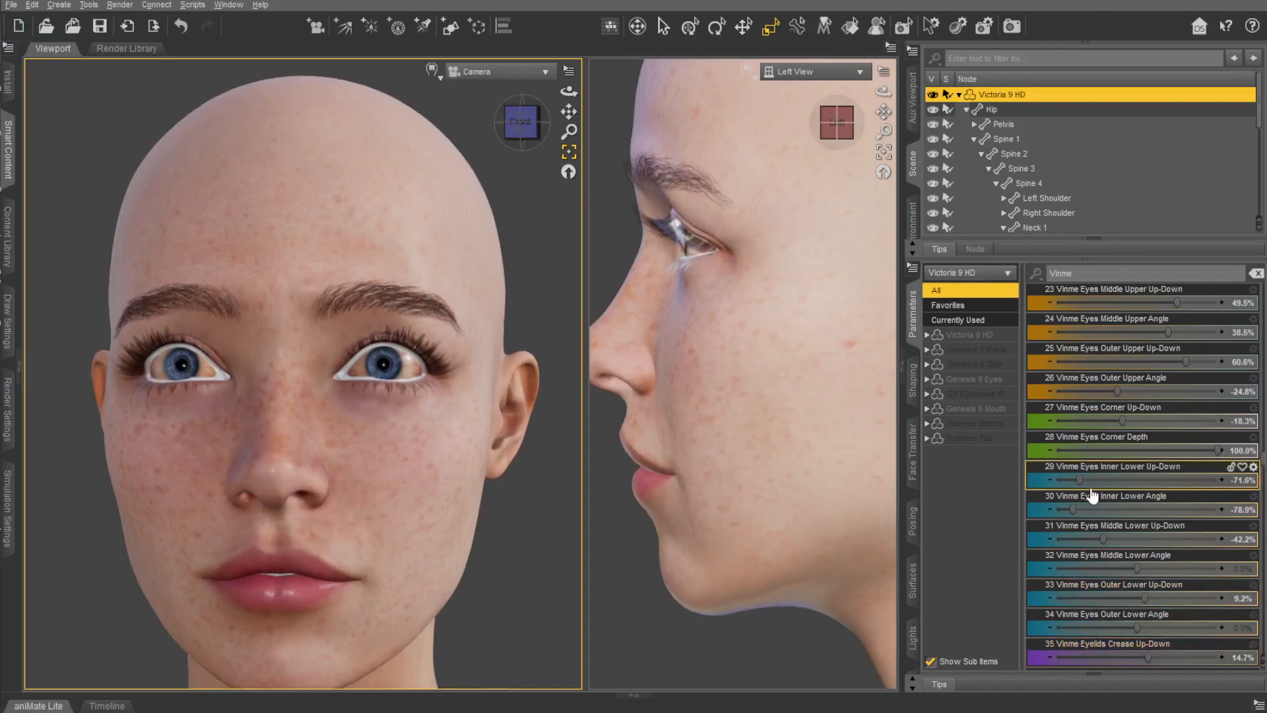
scroll(1106, 482, "down", 6)
left_click_drag(1137, 332, 1221, 416)
key("ctrl+z")
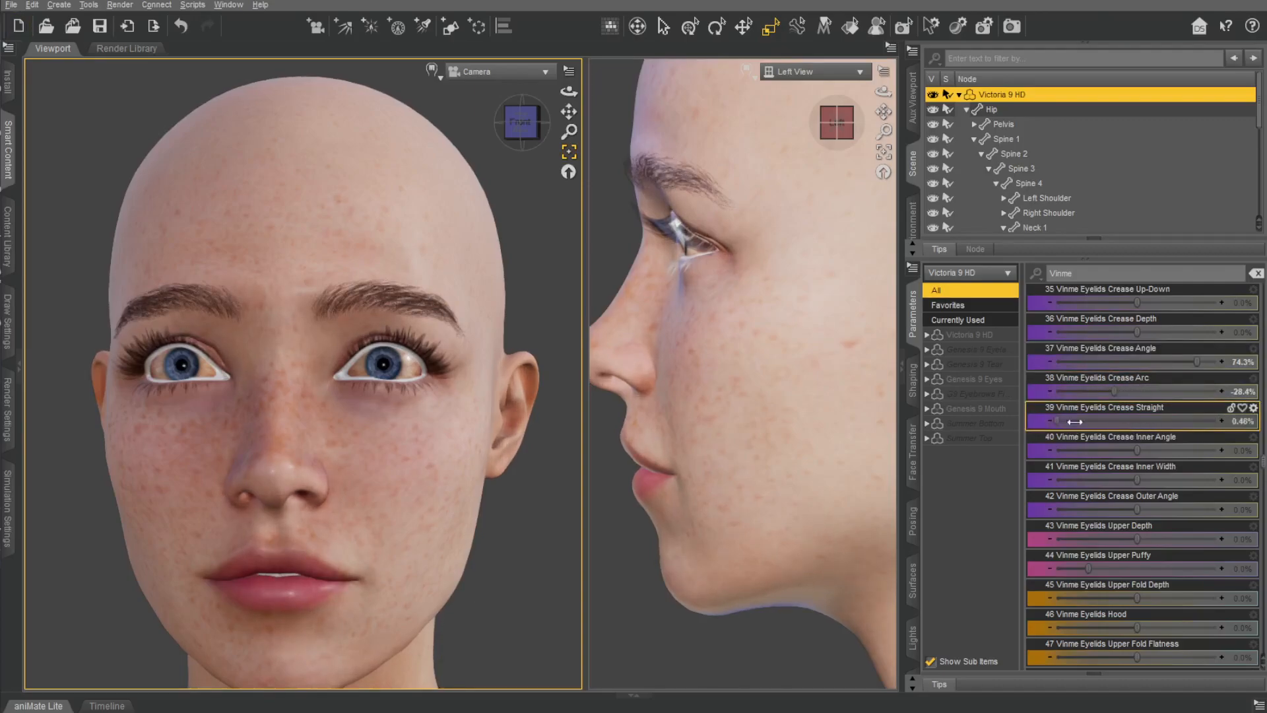
key("ctrl+z")
Set Vinme Eyelids Crease Inner Angle to 11.9%, undo the Crease Inner Width trial and raise Crease Outer Angle slightly.
left_click_drag(1139, 452, 1037, 442)
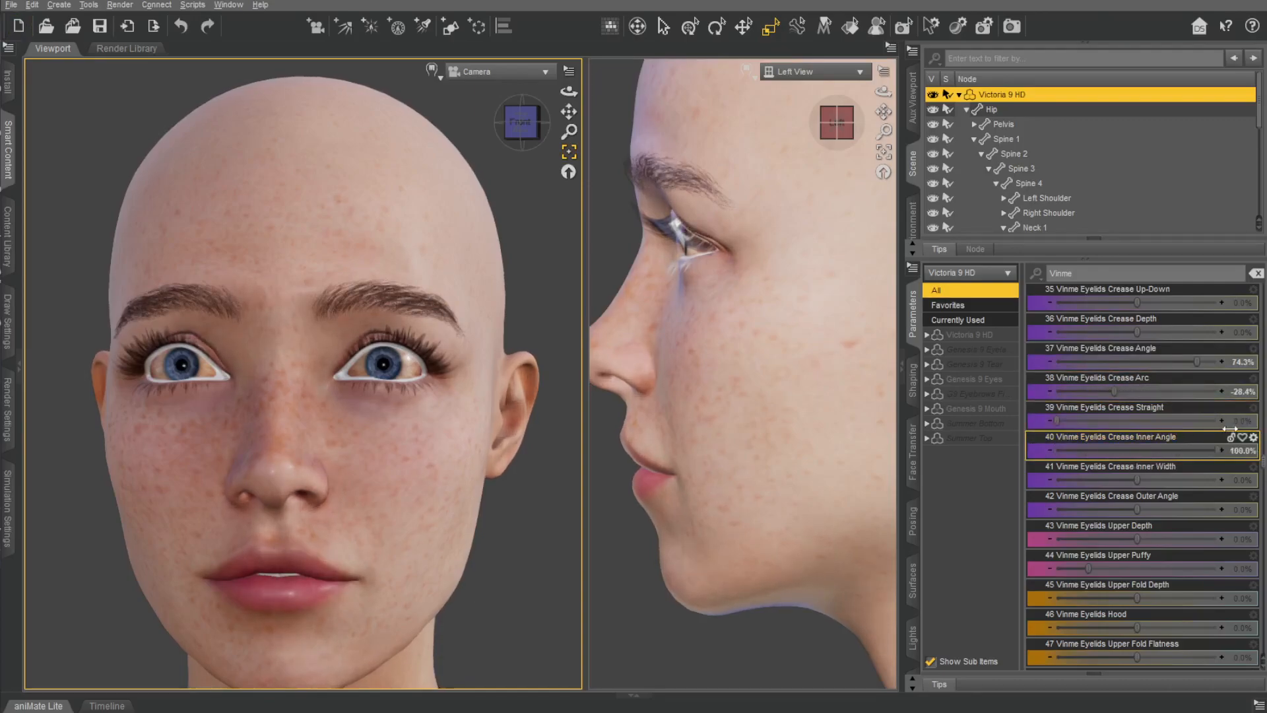
left_click_drag(1148, 434, 1187, 472)
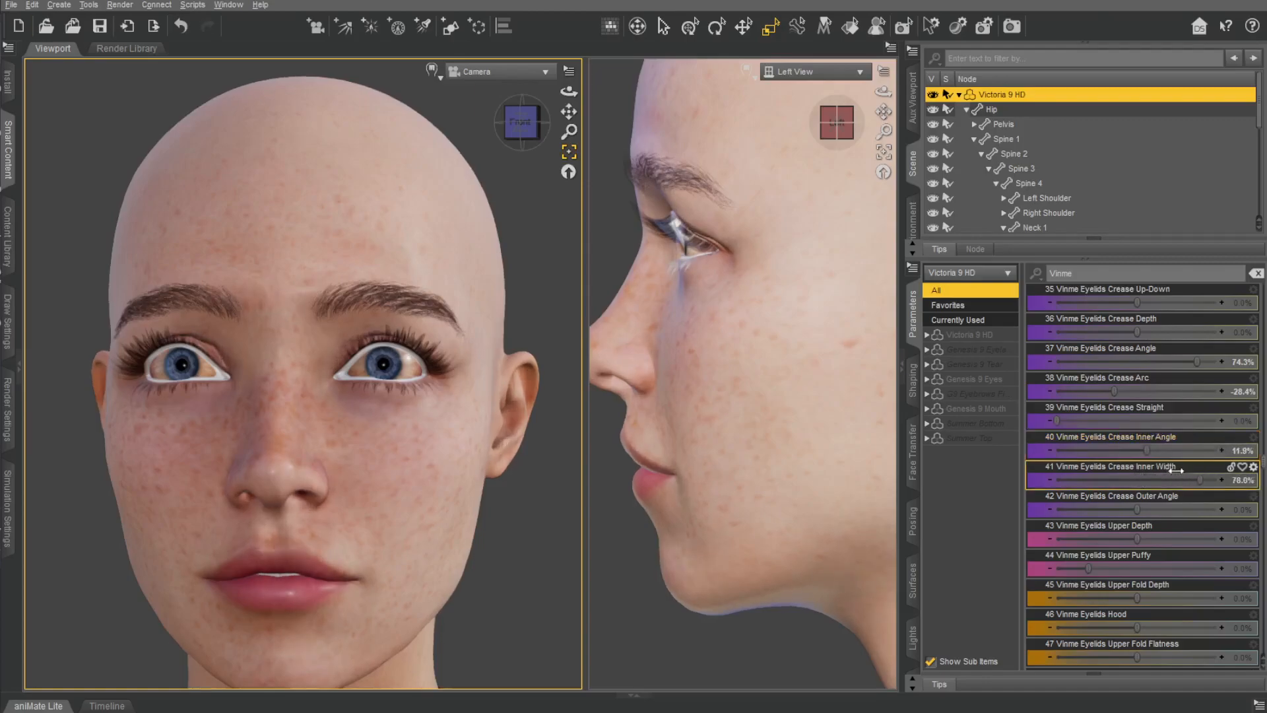
key("ctrl+z")
left_click_drag(1144, 508, 1150, 508)
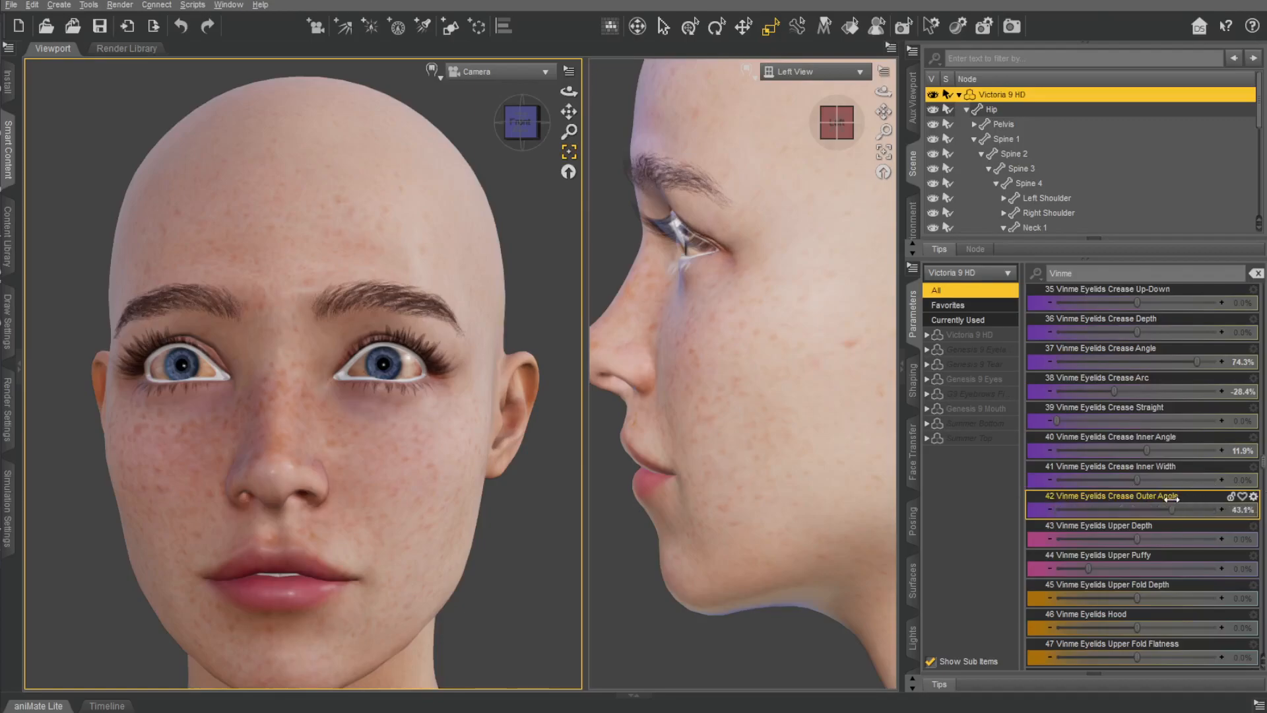
Set Vinme Eyelids Upper Puffy to 55.8% and Upper Fold Flatness to -48.6%, undoing the Crease Outer Angle, Upper Fold Depth and Hood trials.
key("ctrl+z")
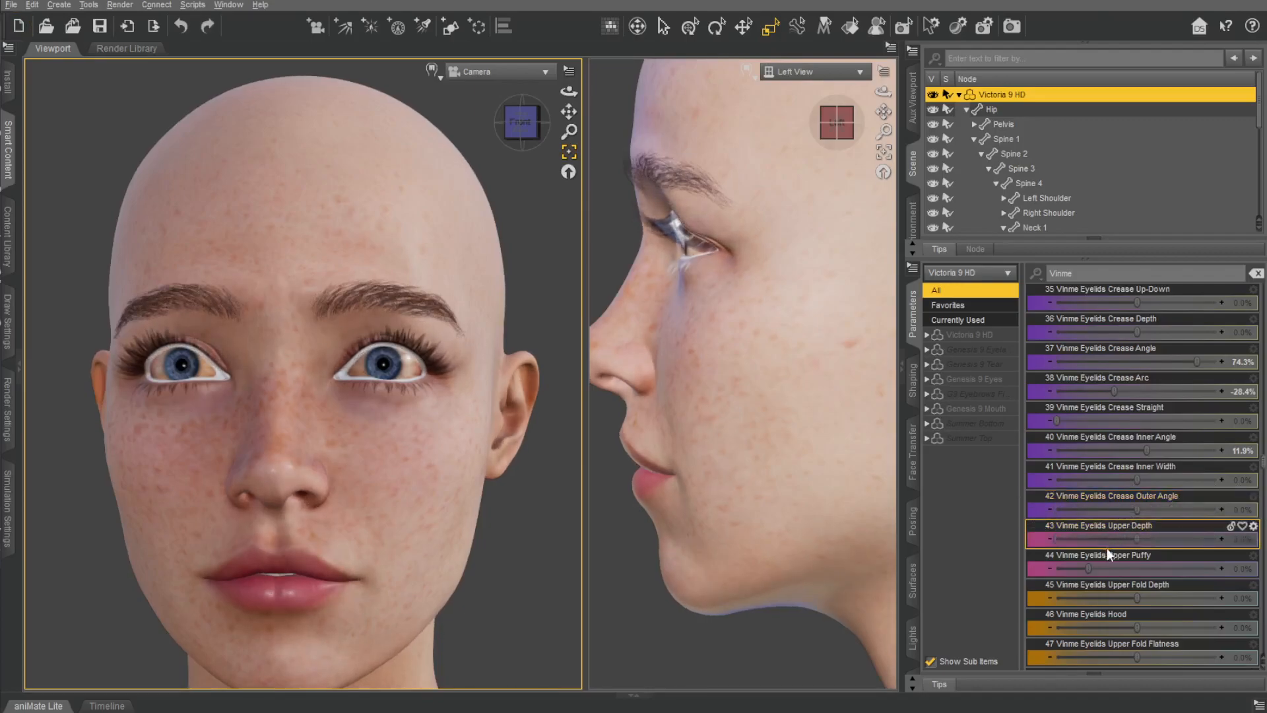
left_click_drag(1127, 549, 933, 588)
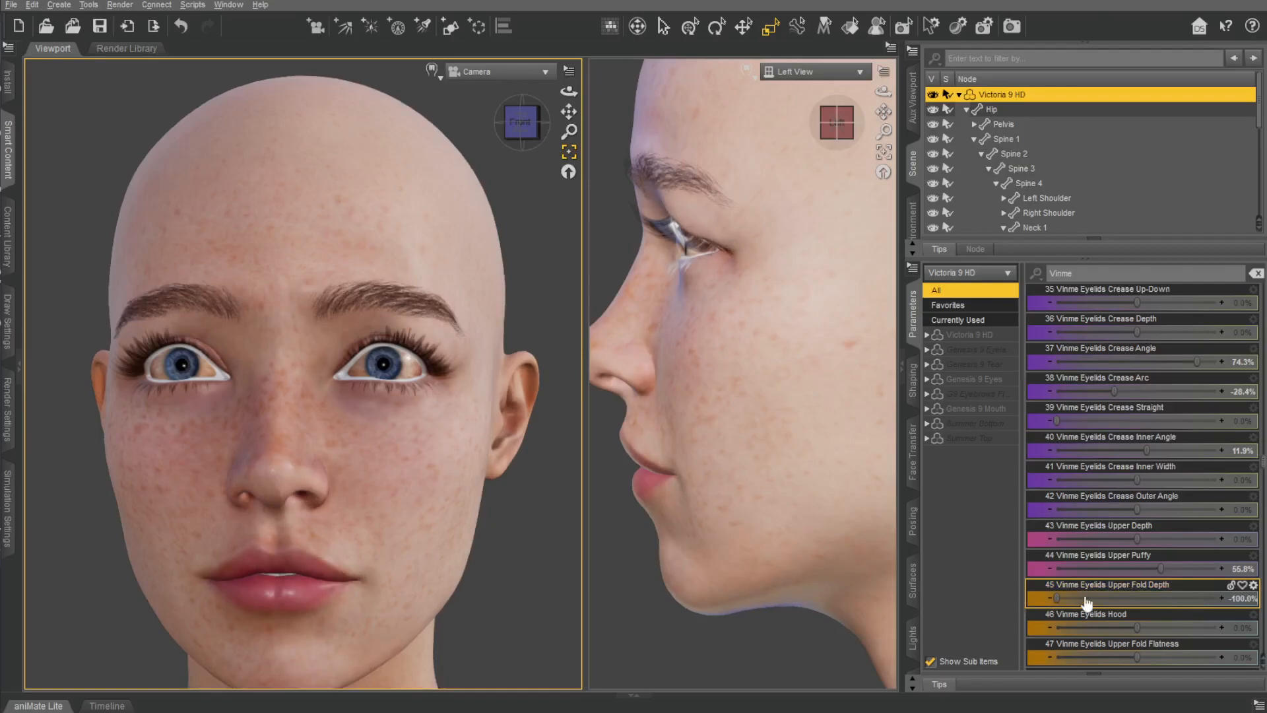
key("ctrl+z")
left_click_drag(1160, 625, 1106, 613)
key("ctrl+z")
left_click_drag(1136, 657, 1100, 635)
Set Vinme Eyelids Upper Fold Outer Defined to 47.7% and Upper Fold Inner Defined to 43.6%.
scroll(1122, 467, "down", 3)
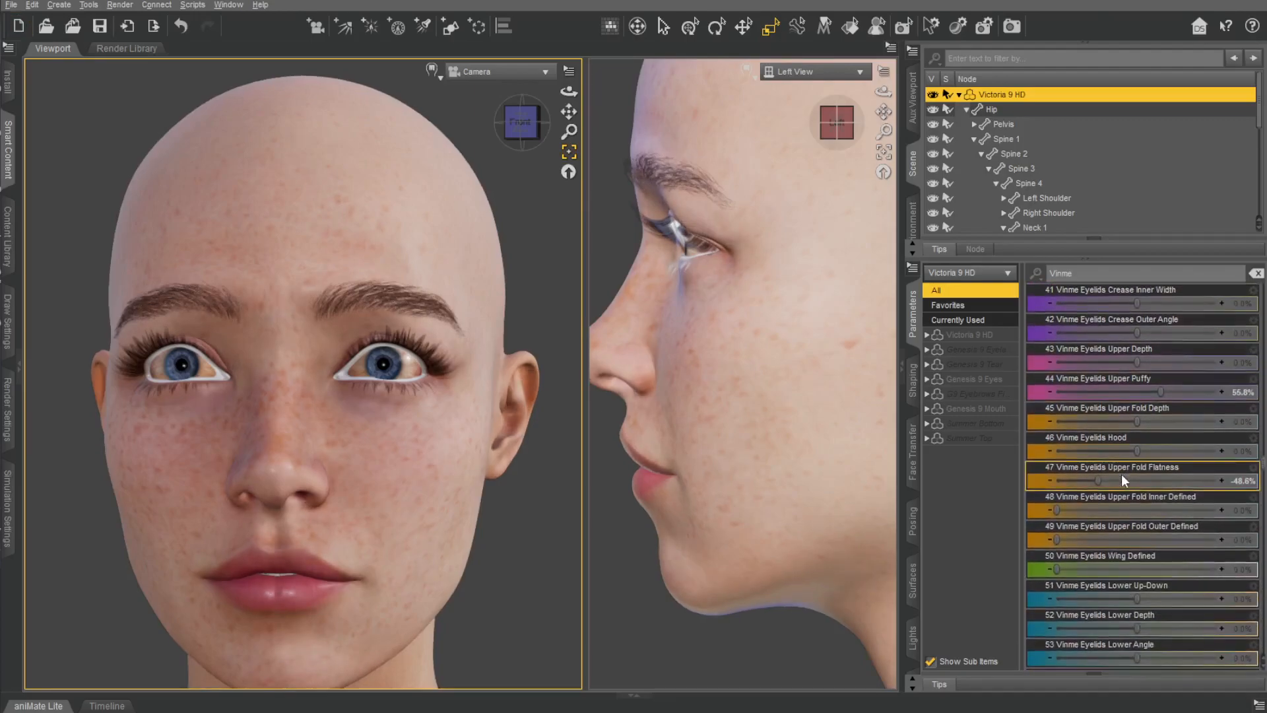
left_click_drag(1057, 509, 1210, 501)
key("ctrl+z")
left_click_drag(1057, 538, 1222, 537)
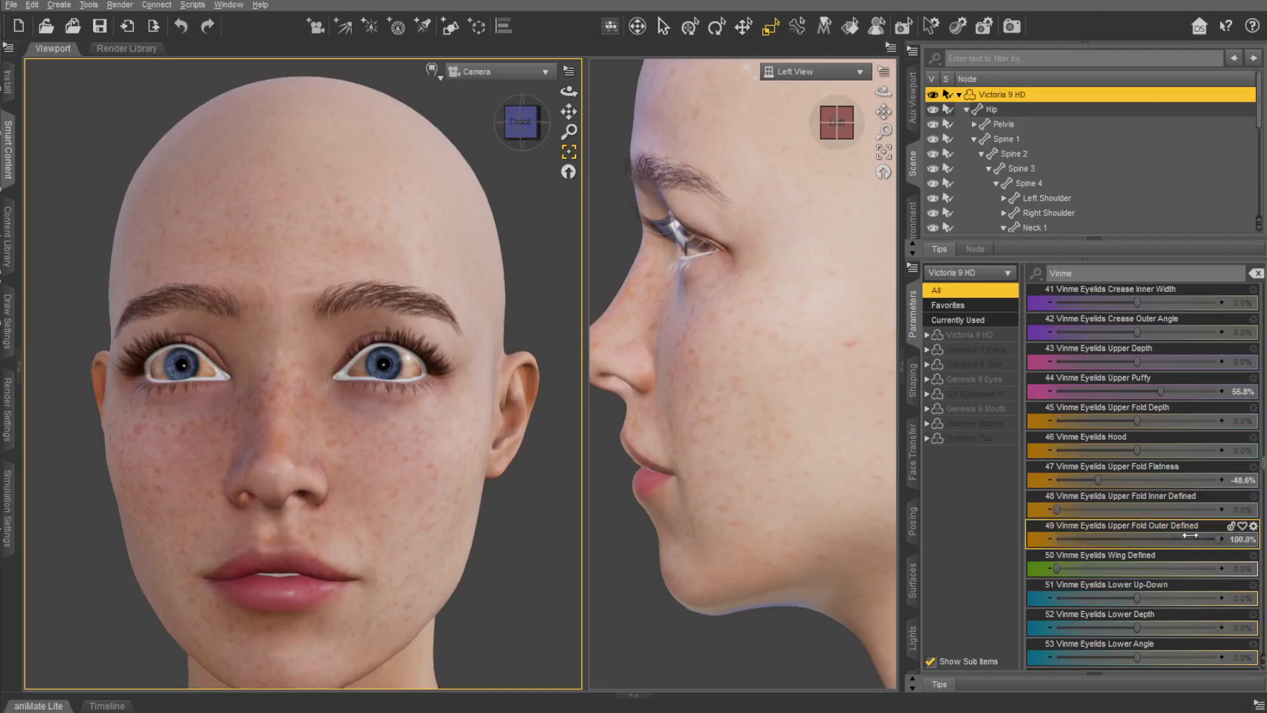
left_click_drag(1133, 541, 1133, 539)
left_click_drag(1058, 509, 1134, 511)
Set Vinme Eyelids Wing Defined to 45.9%.
scroll(1071, 534, "down", 1)
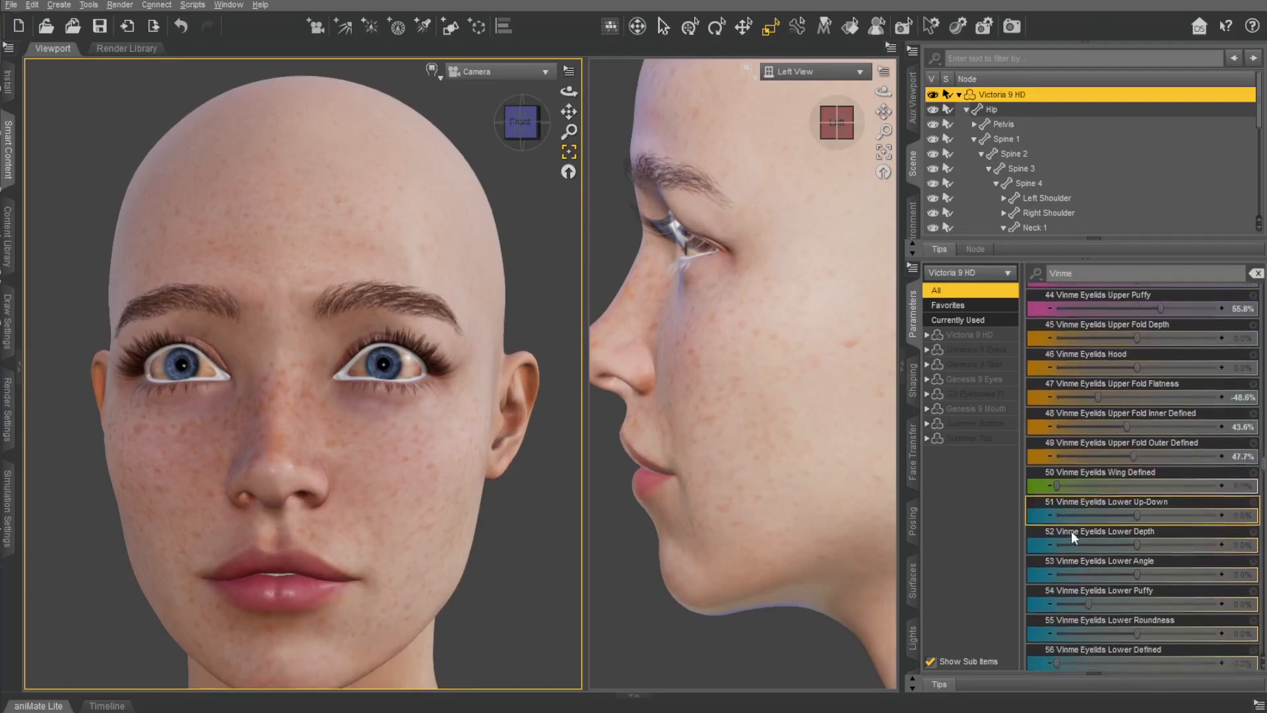
left_click_drag(1058, 480, 1217, 478)
left_click_drag(1117, 486, 1130, 480)
Set Vinme Eyelids Lower Puffy to 41.5% and Lower Roundness to 82.6%, undoing the trials of the other lower eyelid morphs.
left_click_drag(1136, 510, 1154, 575)
key("ctrl+z")
key("ctrl+z")
left_click_drag(1116, 628, 1202, 601)
left_click_drag(1082, 655, 1059, 631)
key("ctrl+z")
Set Vinme Eyes Sunken to 1.8% and undo the trial of the L Eye Up-Down morph.
scroll(1156, 490, "down", 5)
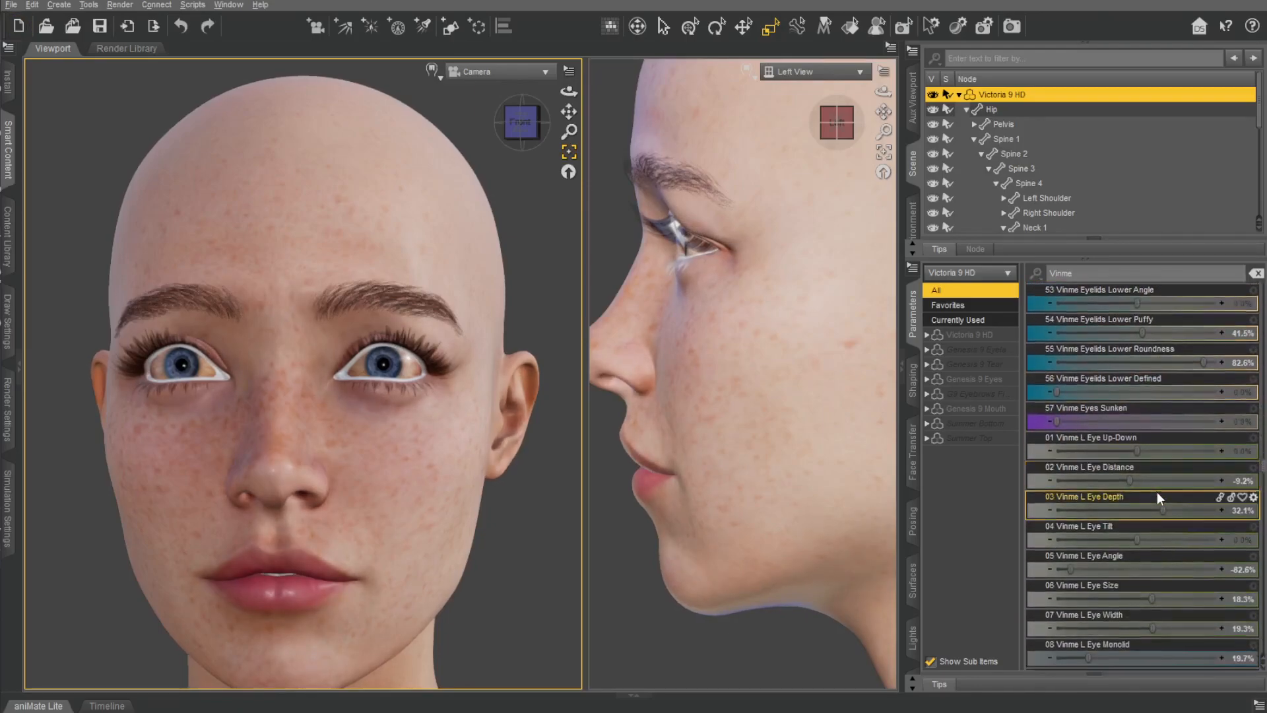
left_click_drag(1138, 332, 999, 337)
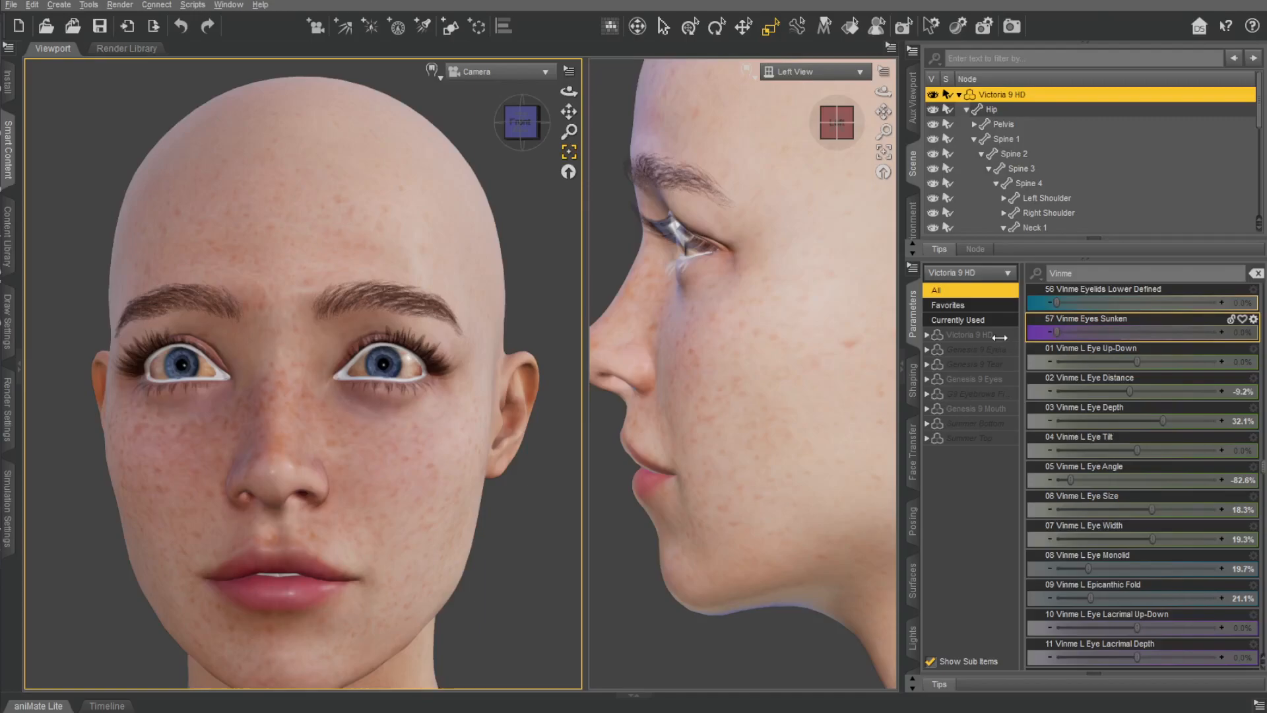
left_click_drag(1148, 342, 1061, 344)
left_click_drag(1137, 364, 1197, 363)
key("ctrl+z")
Set Vinme Forehead Height to -13.8% and lower Forehead Round, undoing the trials of Forehead Width and Forehead Flat.
scroll(1150, 441, "down", 15)
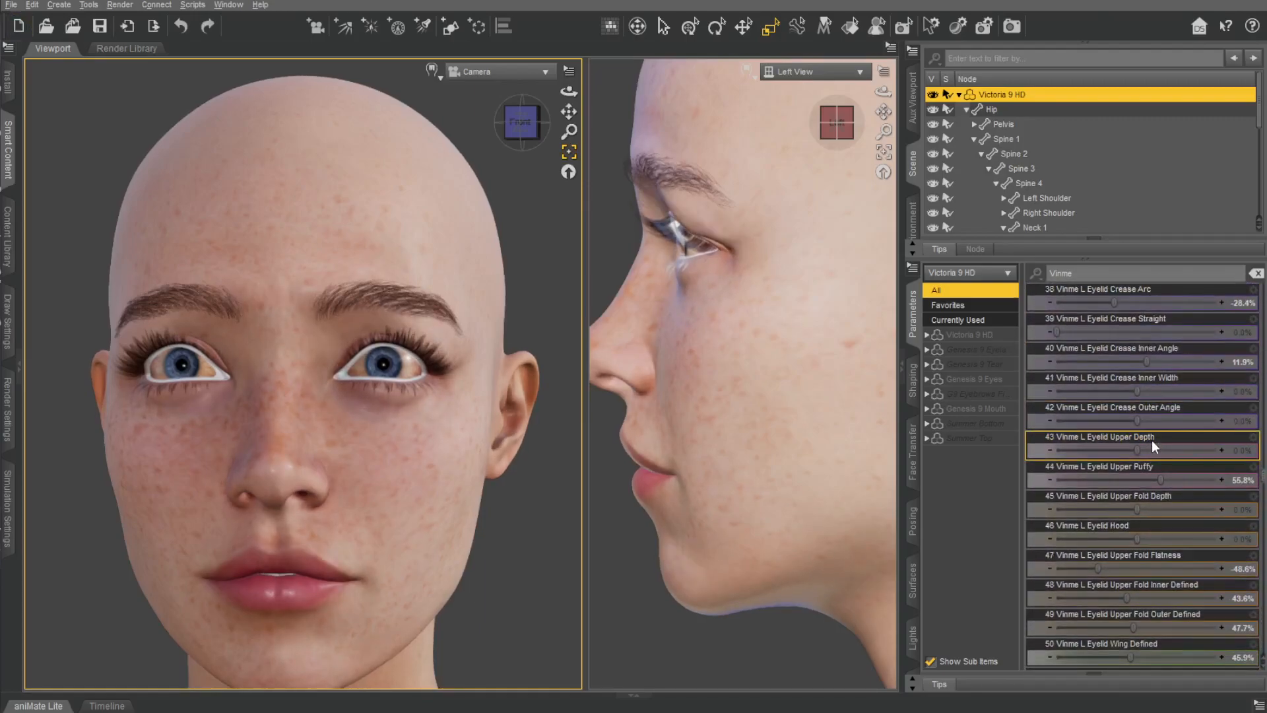
scroll(1151, 441, "down", 20)
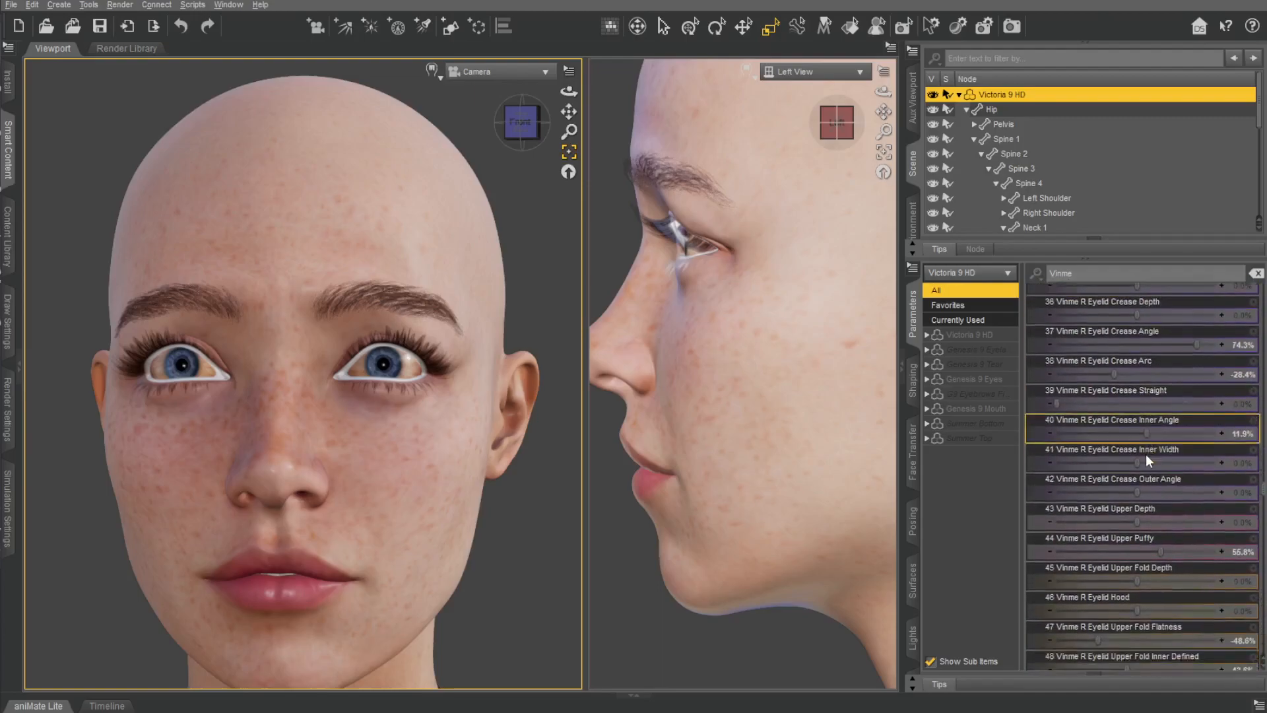
scroll(1145, 456, "down", 5)
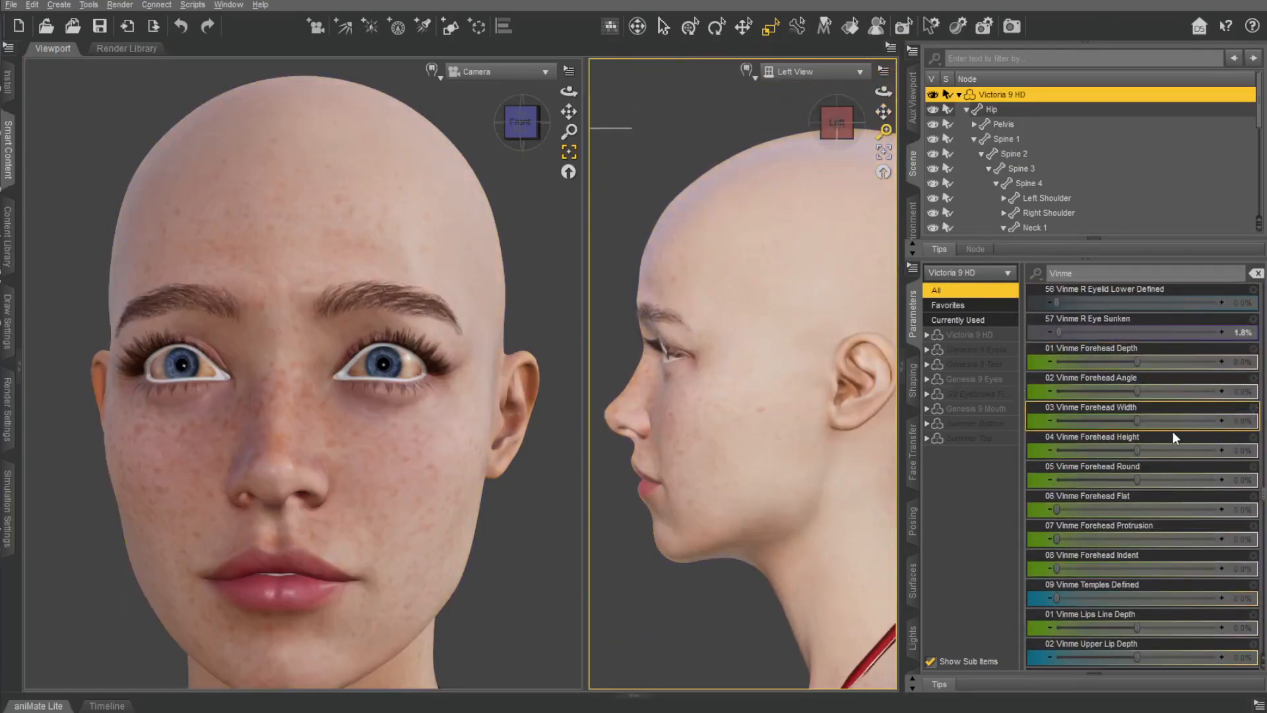
left_click_drag(1138, 359, 1126, 449)
key("ctrl+z")
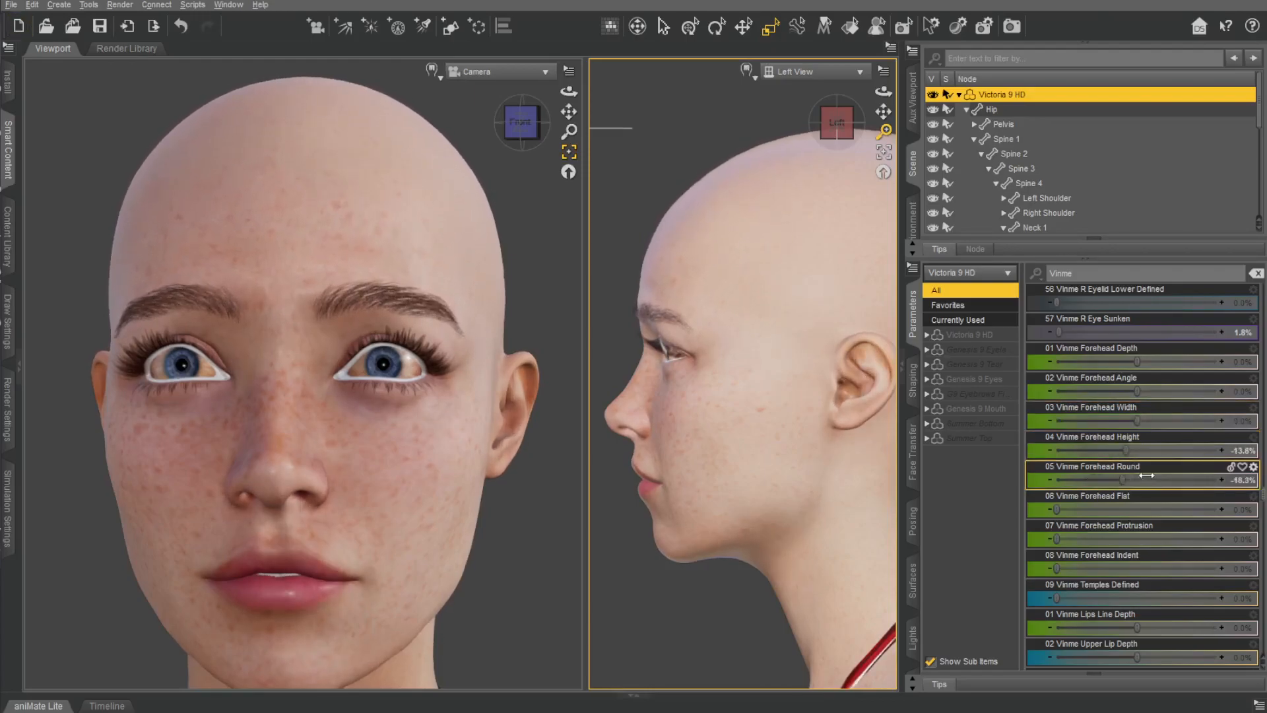
left_click_drag(1059, 510, 942, 554)
key("ctrl+z")
Try the Vinme Temples Defined and Lips Line Depth morphs and reset both.
left_click_drag(1058, 598, 1183, 566)
left_click(1119, 584, "alt")
left_click_drag(1137, 627, 1172, 625)
mouse_move(1071, 613)
left_mouse_down()
mouse_move(1227, 609)
mouse_move(1051, 607)
left_mouse_up()
key("ctrl+z")
Set Vinme Upper Lip Depth to 54.1%, Size to 11.0% and Width to -87.2%, undoing the Height and Full trials.
scroll(1183, 562, "down", 3)
left_click_drag(1137, 392, 1185, 447)
left_click_drag(1095, 479, 1181, 494)
key("ctrl+z")
key("ctrl+z")
Set Vinme Upper Lip Flat to 6.0% and undo the trials of Thin, Edge Depth and Vermillion Border Defined.
left_click_drag(1128, 531, 1188, 513)
left_click(1038, 554)
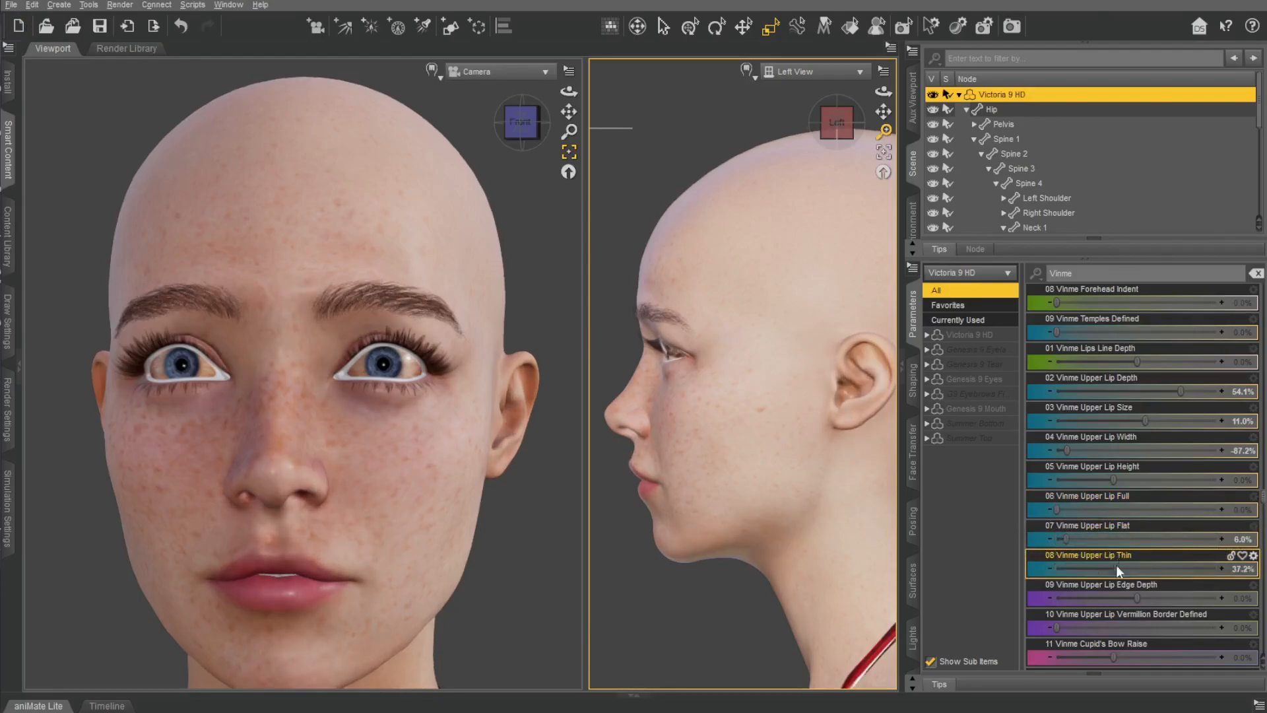
key("ctrl+z")
left_click_drag(1138, 598, 1125, 583)
key("ctrl+z")
left_click_drag(1056, 628, 1199, 610)
key("ctrl+z")
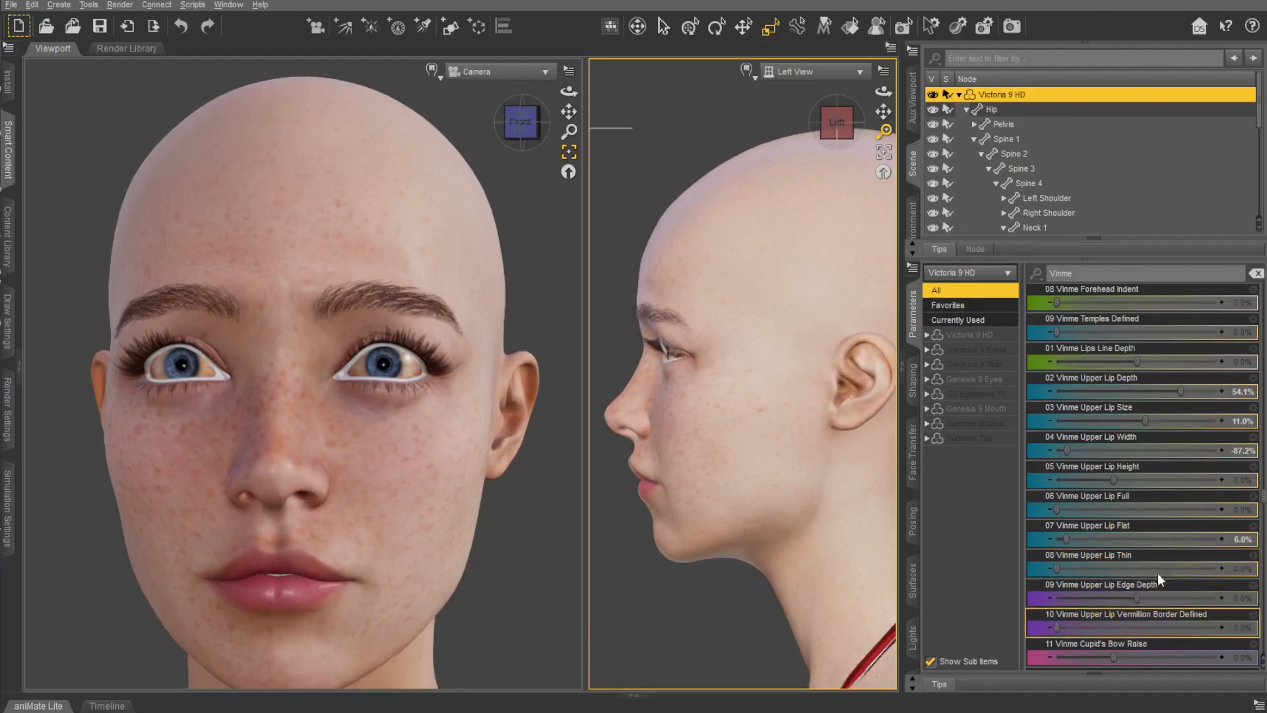
Set Vinme Cupid's Bow Raise to 41.7% and undo the Cupid's Bow Width and Round trials.
scroll(1153, 583, "down", 3)
left_click_drag(1114, 392, 1157, 398)
left_click_drag(1136, 421, 1188, 490)
key("ctrl+z")
key("ctrl+z")
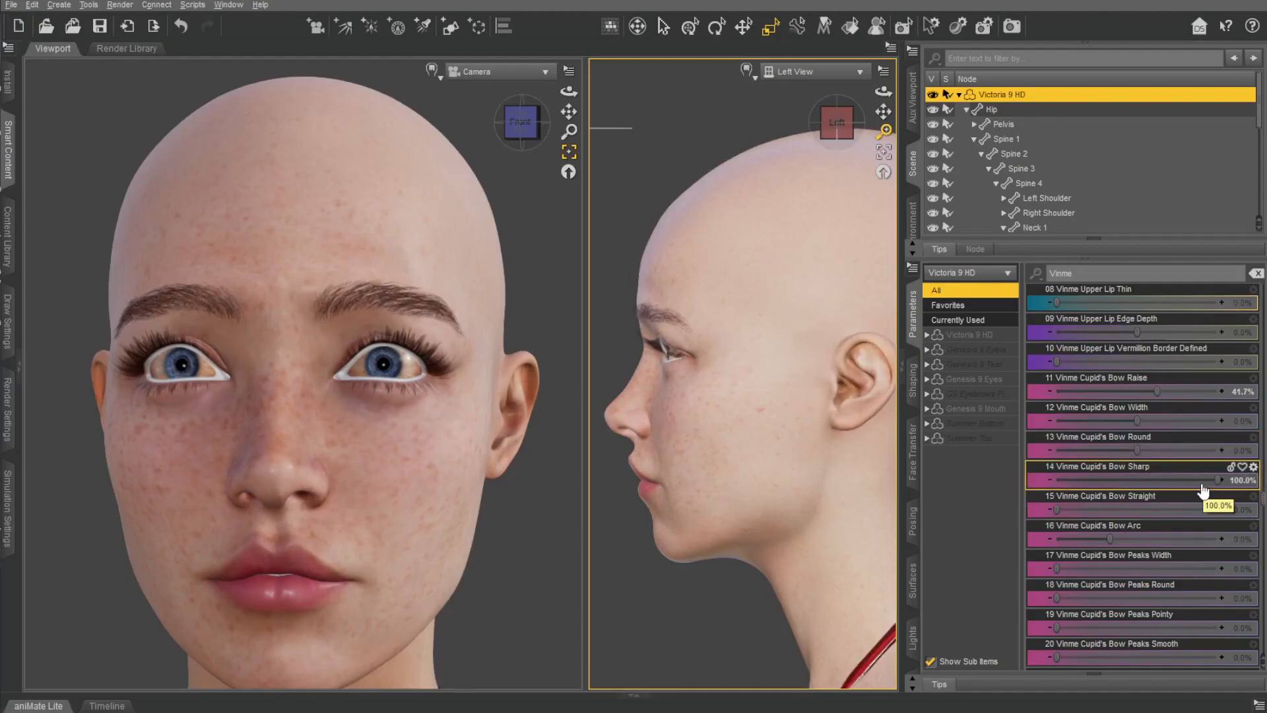
Set Vinme Cupid's Bow Arc to -50.0% and Round to -70.6%, returning Sharp and Straight to 0.0%.
left_click_drag(1058, 480, 1135, 511)
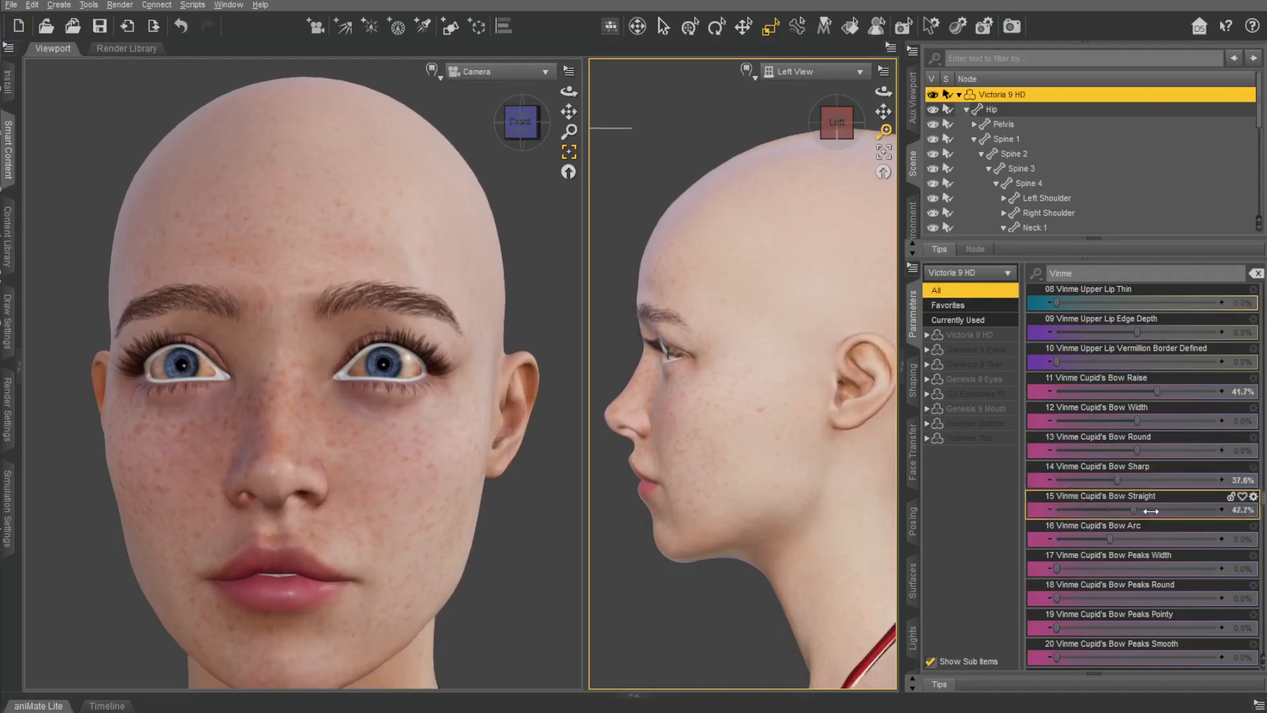
left_click_drag(1056, 538, 1215, 533)
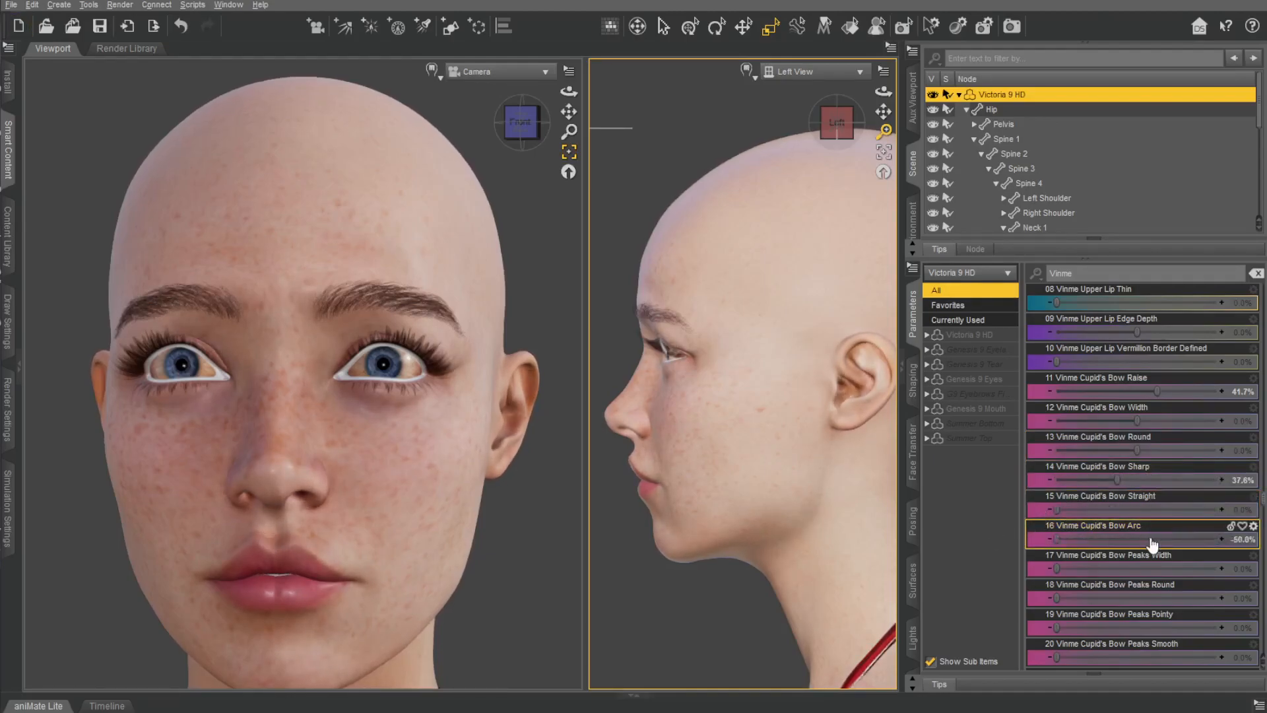
left_click_drag(1111, 479, 1007, 480)
left_click_drag(1124, 451, 1080, 462)
Set Vinme Cupid's Bow Peaks Smooth to 51.4% and Upper Lip Top Curved to -13.8%, undoing the Peaks Round and Peaks Pointy trials.
scroll(1133, 526, "down", 3)
left_click_drag(1057, 512, 1233, 510)
key("ctrl+z")
left_click_drag(1056, 541, 1229, 544)
key("ctrl+z")
left_click_drag(1054, 570, 1171, 574)
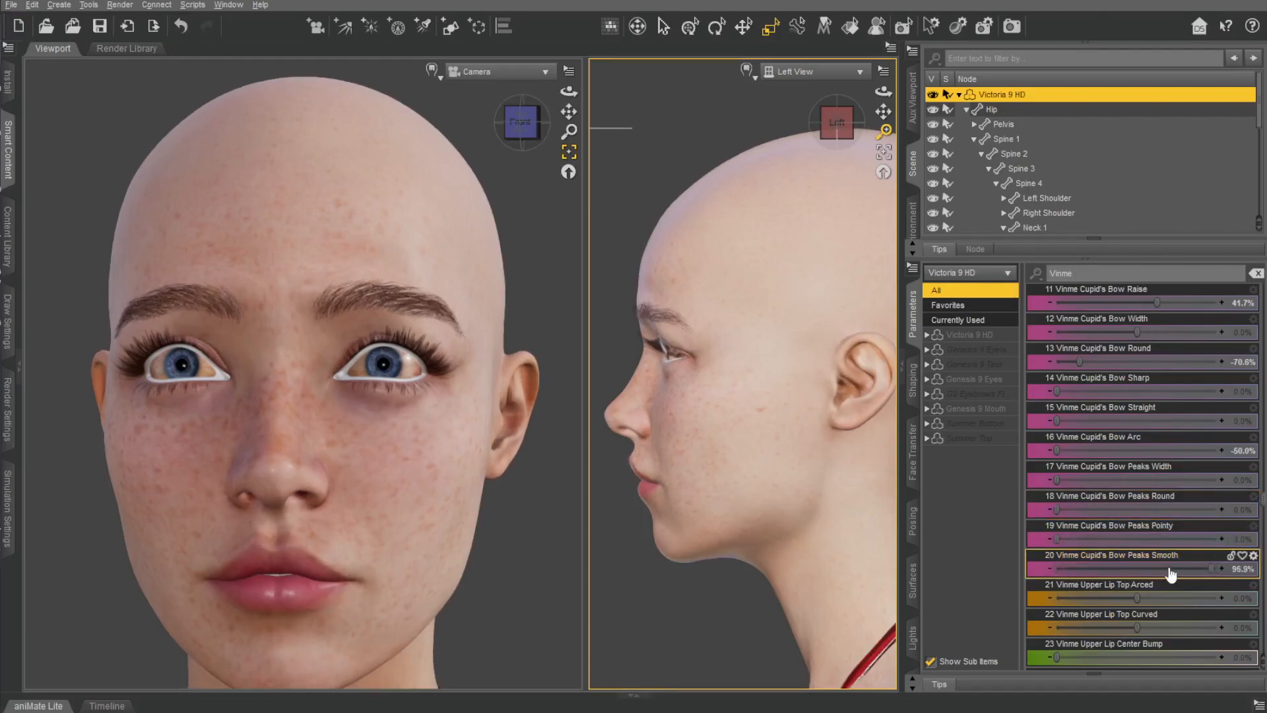
left_click_drag(1057, 568, 1125, 635)
key("ctrl+z")
Set Vinme Upper Lip Center Arced to 61.9% and Bump Defined to 33.6%, undoing the Center Bump and Cleft trials.
scroll(1172, 492, "down", 9)
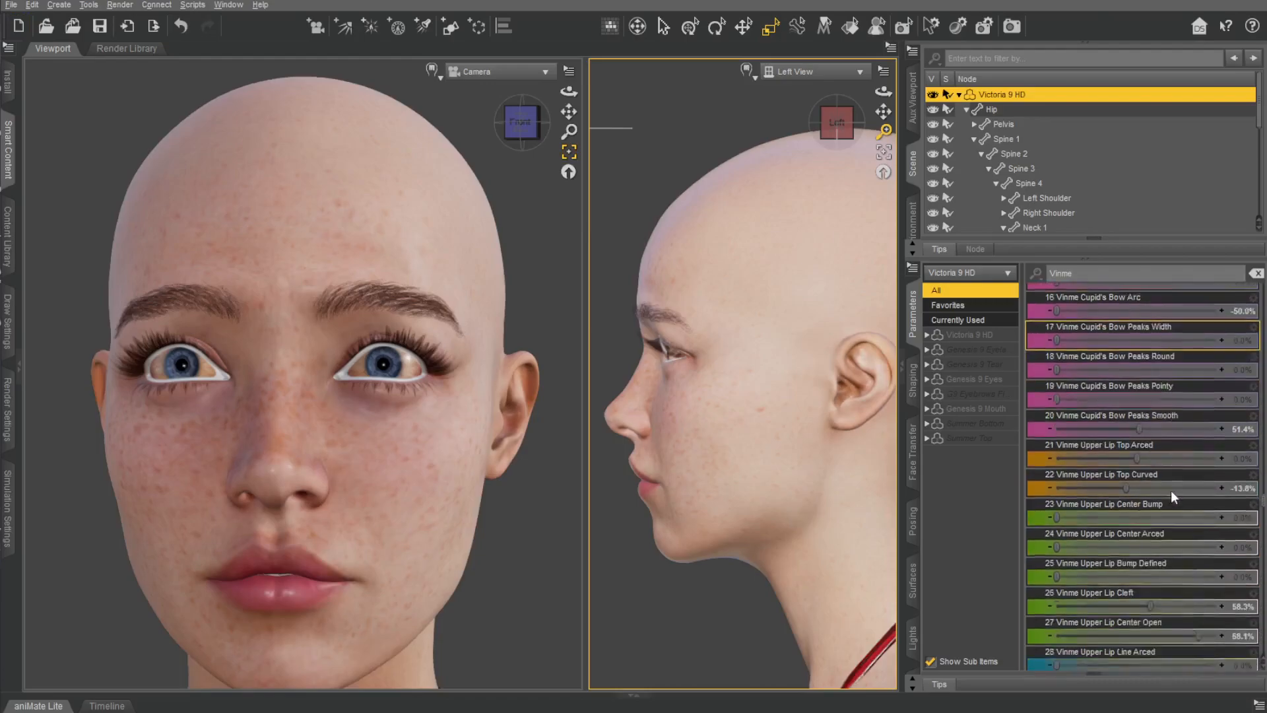
left_click_drag(1057, 393, 1245, 390)
key("ctrl+z")
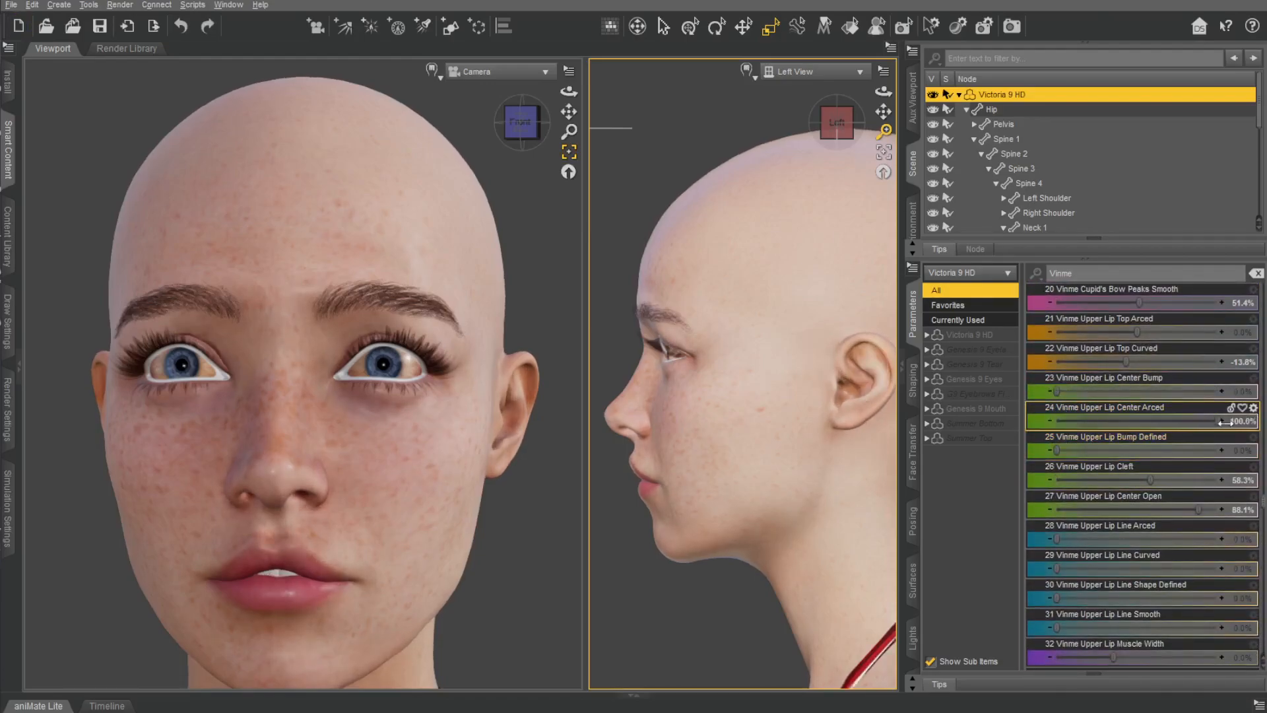
left_click_drag(1054, 419, 1157, 426)
left_click_drag(1057, 450, 1203, 449)
left_click_drag(1098, 463, 1211, 480)
key("ctrl+z")
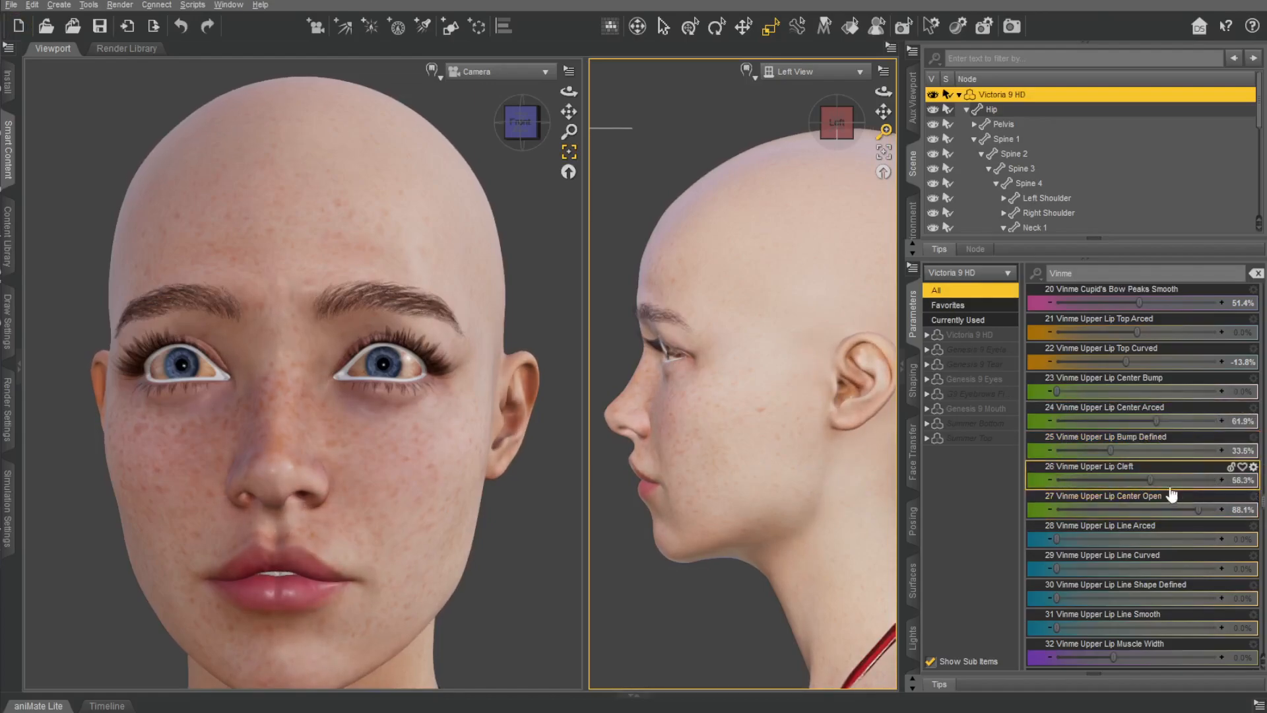
Set Vinme Upper Lip Line Arced to 36.3% and Line Curved to 8.3%.
scroll(1115, 466, "down", 3)
left_click_drag(1056, 362, 1226, 365)
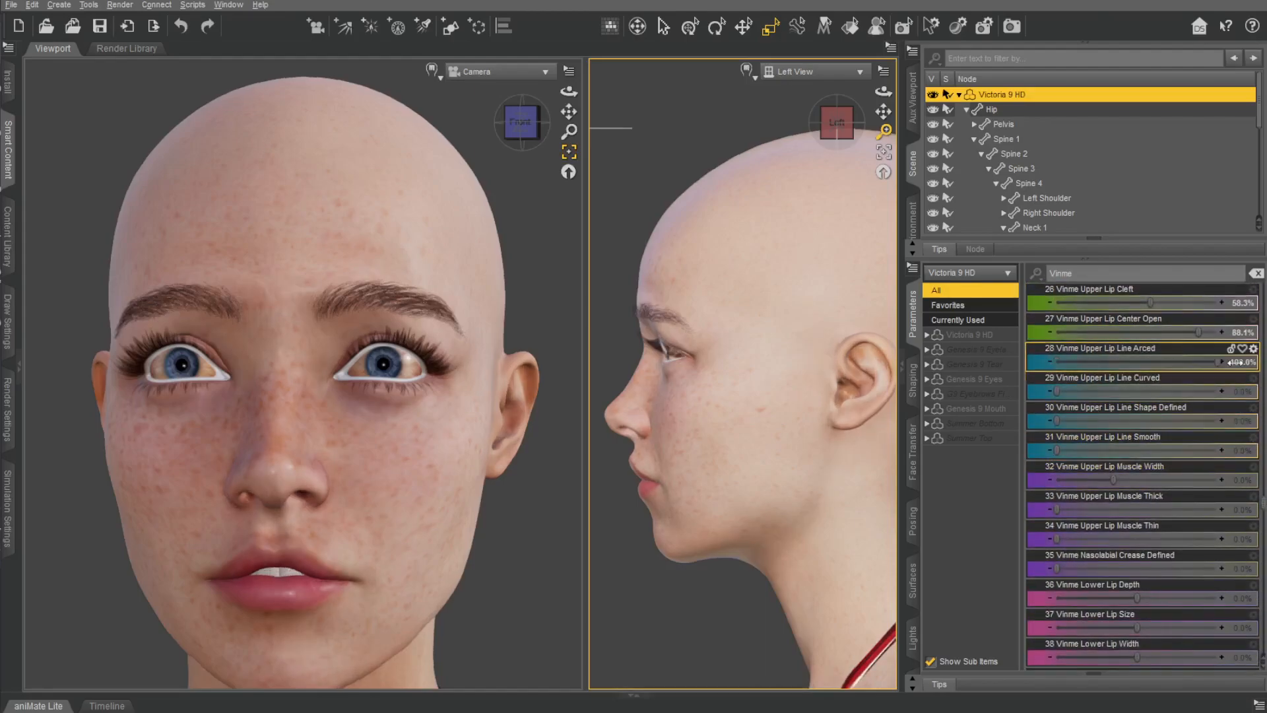
mouse_move(523, 132)
left_mouse_down()
mouse_move(488, 132)
mouse_move(521, 132)
left_mouse_up()
key("ctrl+z")
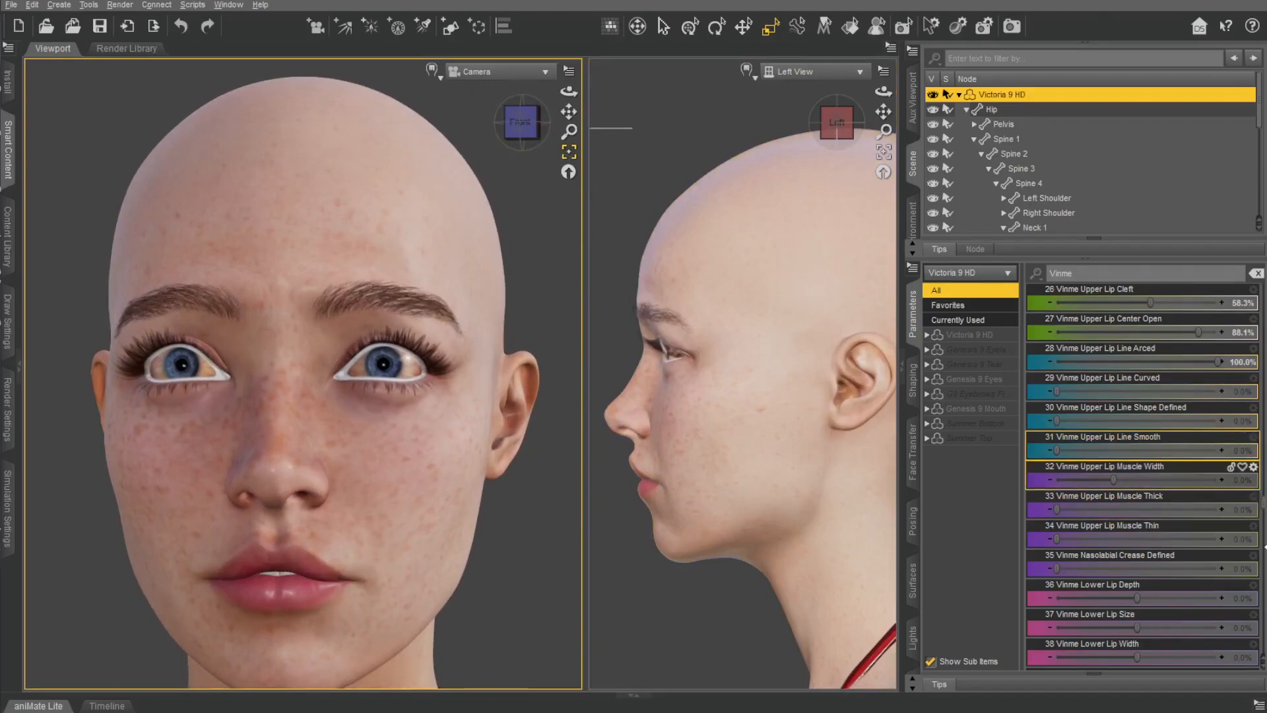
left_click_drag(1217, 362, 1147, 367)
left_click_drag(1063, 390, 1127, 390)
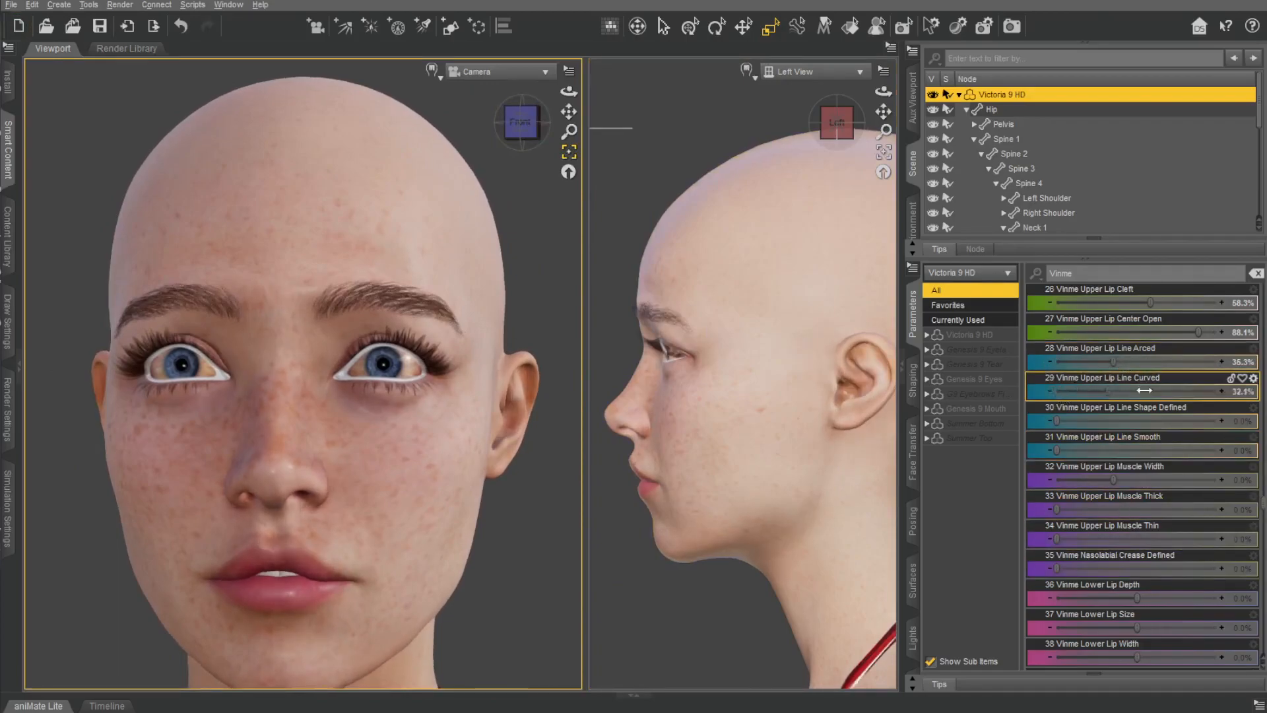
Set Vinme Upper Lip Line Shape Defined to 38.5%, Line Smooth to 16.5% and Line Arced to 51.4%.
left_click_drag(1052, 418, 1205, 420)
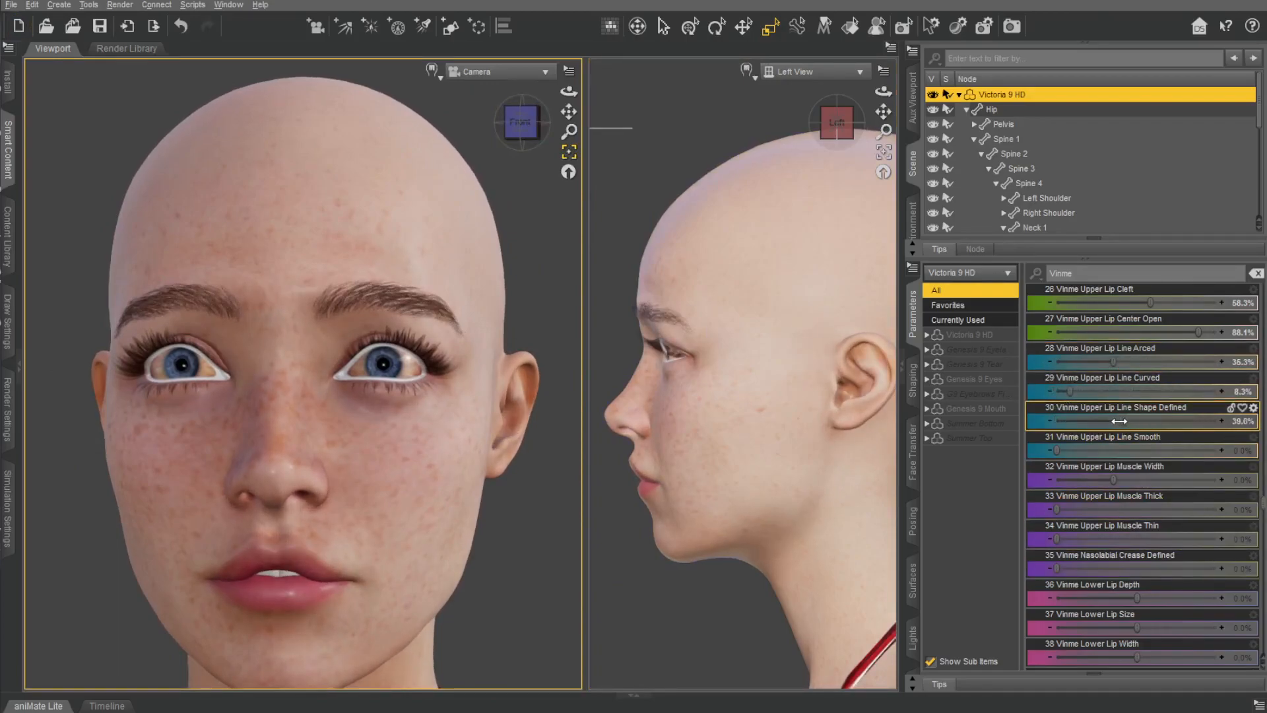
left_click_drag(1120, 421, 1118, 422)
left_click_drag(1057, 448, 1084, 449)
left_click_drag(1114, 362, 1185, 365)
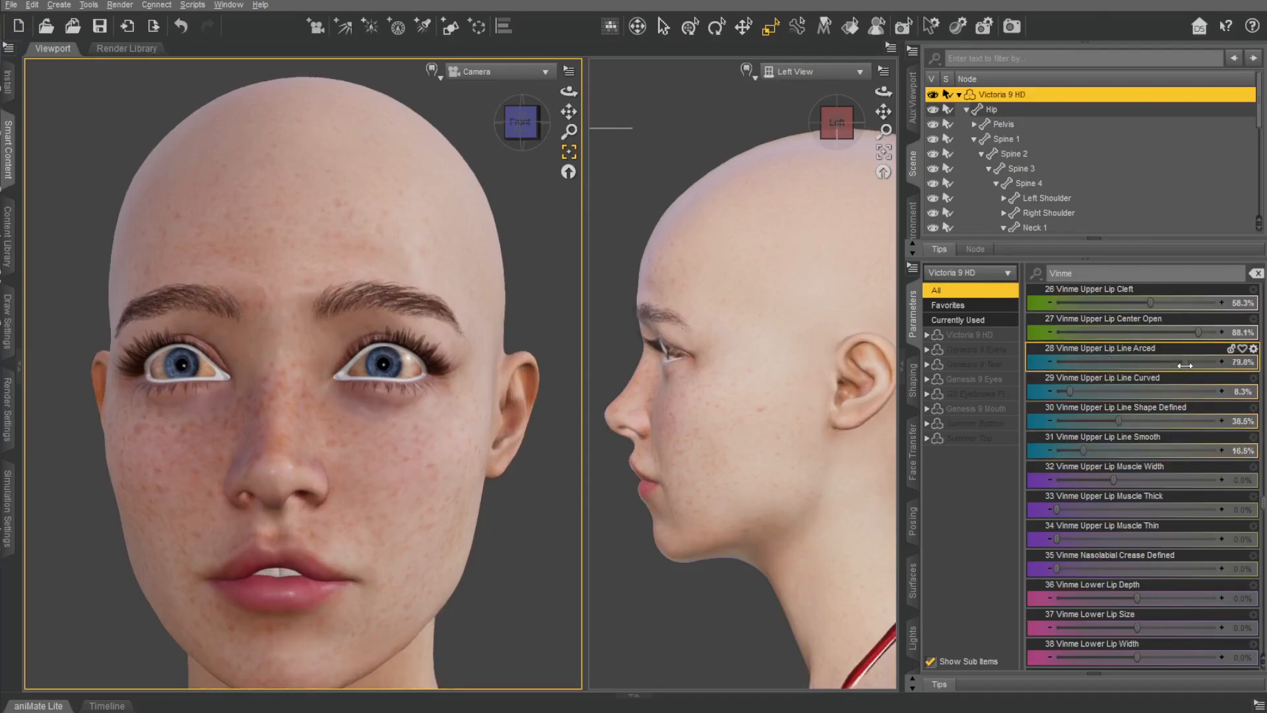
Set Vinme Nasolabial Crease Defined to 46.8%, undoing the trial of Upper Lip Muscle Thick.
mouse_move(1116, 479)
left_mouse_down()
mouse_move(1176, 480)
mouse_move(1115, 480)
left_mouse_up()
left_click_drag(1057, 510, 1219, 510)
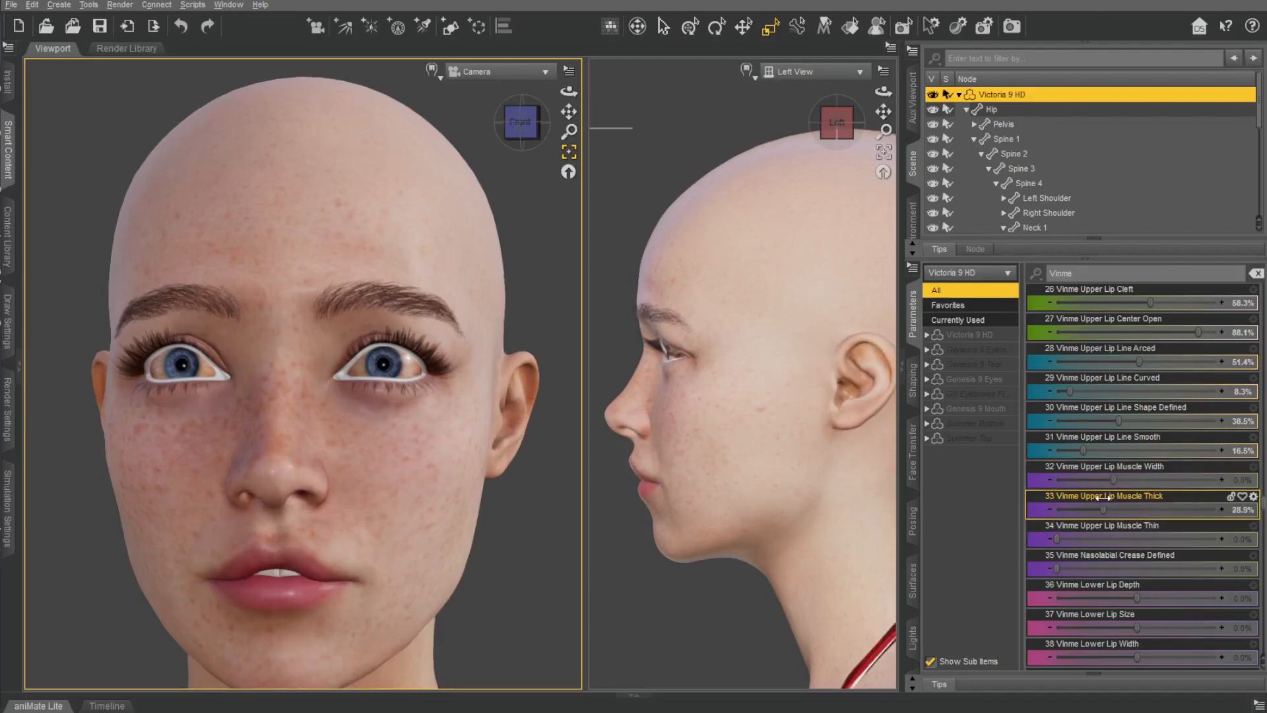
key("ctrl+z")
left_click_drag(1115, 569, 1252, 564)
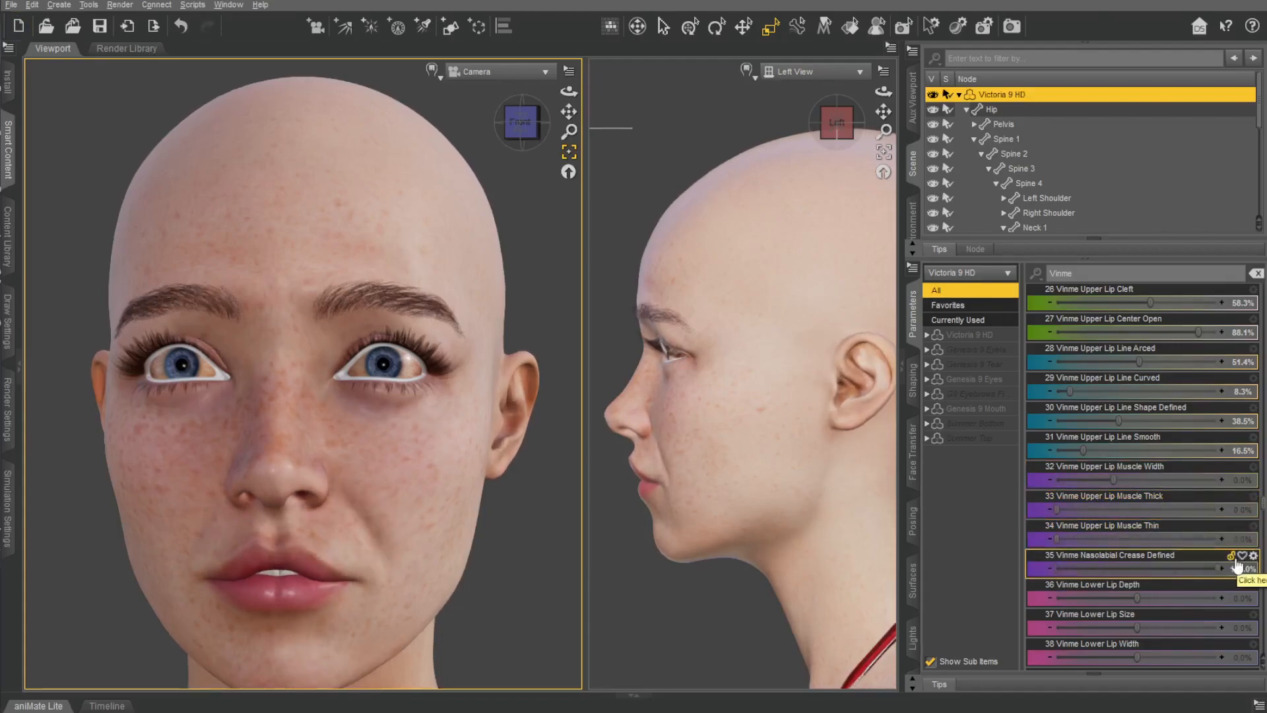
left_click(1236, 565, "alt")
left_click_drag(1058, 569, 1132, 572)
Set Vinme Lower Lip Depth to 74.3% and Width to -100.0%, undoing the Size and Height trials.
scroll(1130, 485, "down", 1)
scroll(1128, 482, "down", 5)
left_click_drag(1136, 332, 1243, 364)
key("ctrl+z")
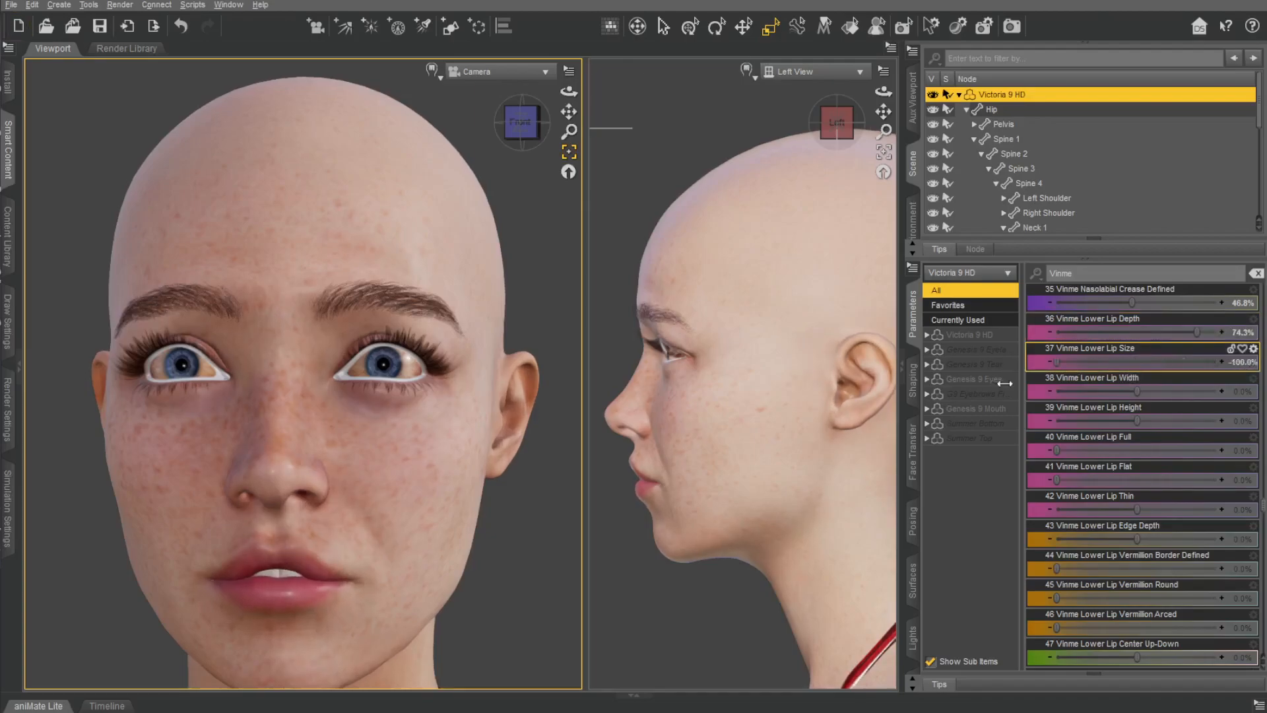
left_click_drag(1106, 386, 1031, 388)
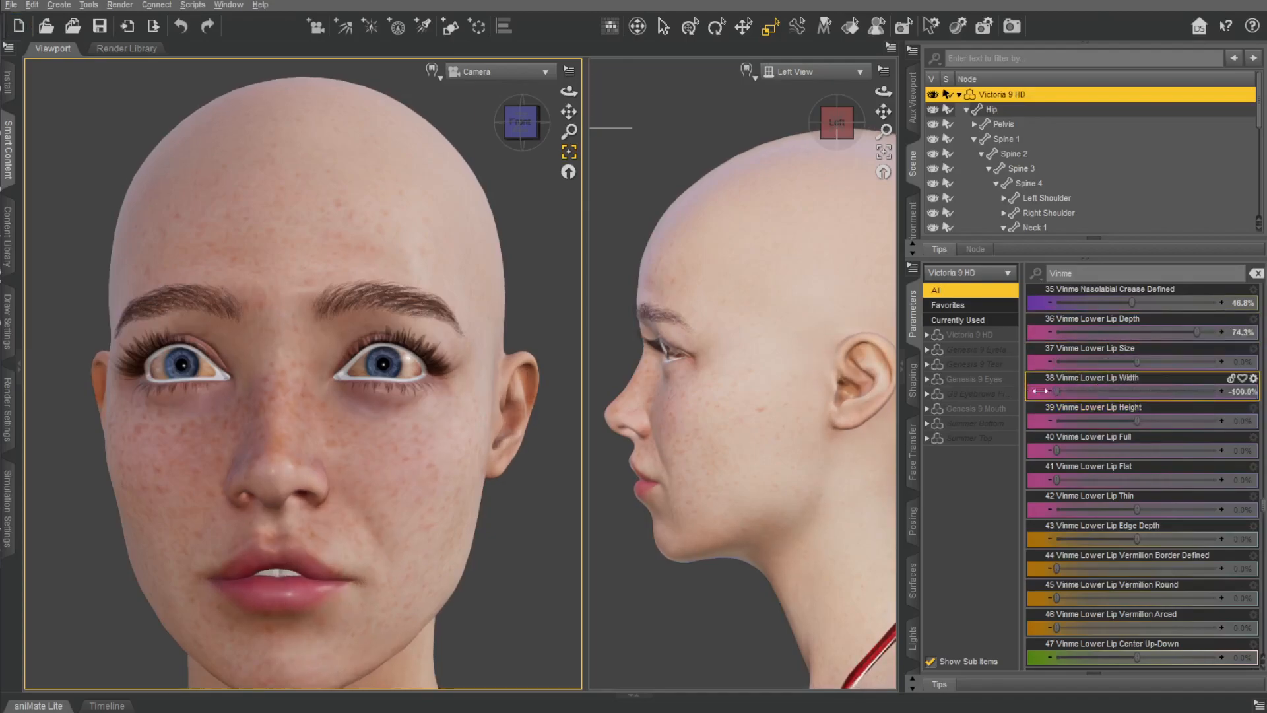
left_click_drag(1127, 416, 1117, 414)
key("ctrl+z")
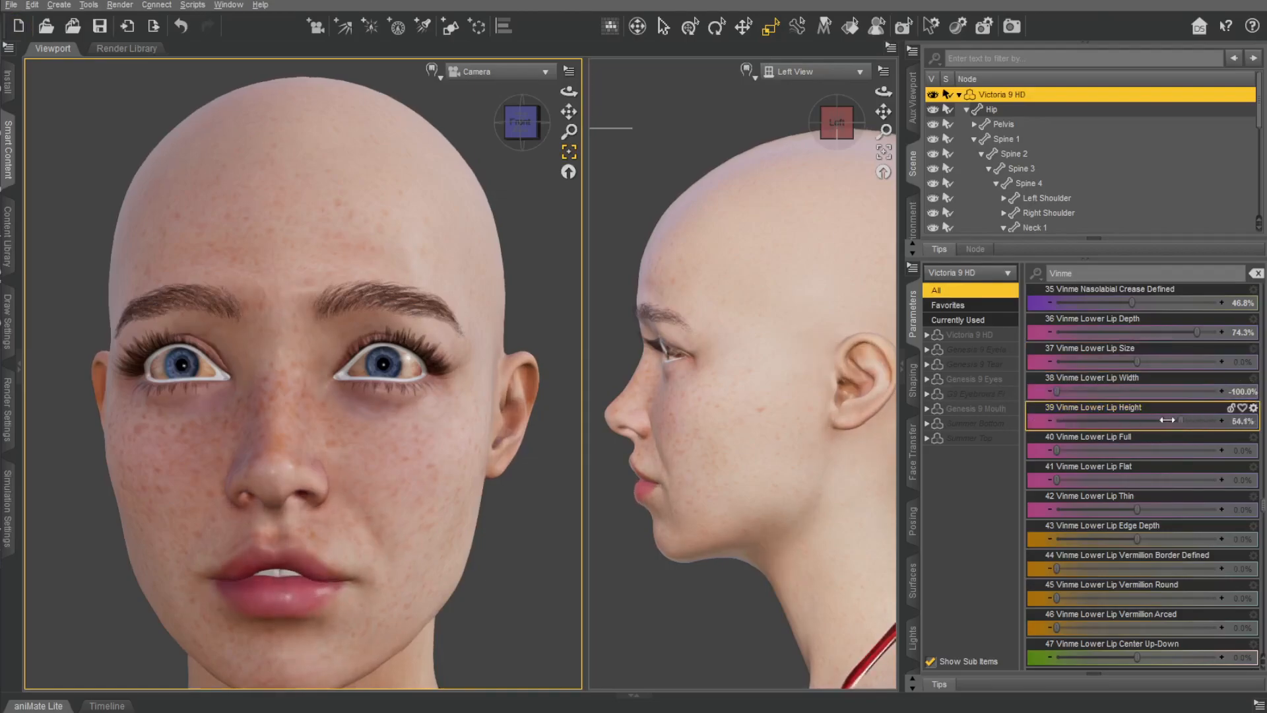
Try the Vinme Lower Lip Full, Flat and Thin morphs and set Lower Lip Vermillion Arced to 44.5%.
left_click_drag(1053, 449, 1033, 472)
left_click_drag(1112, 484, 1055, 483)
left_click_drag(1135, 509, 1053, 541)
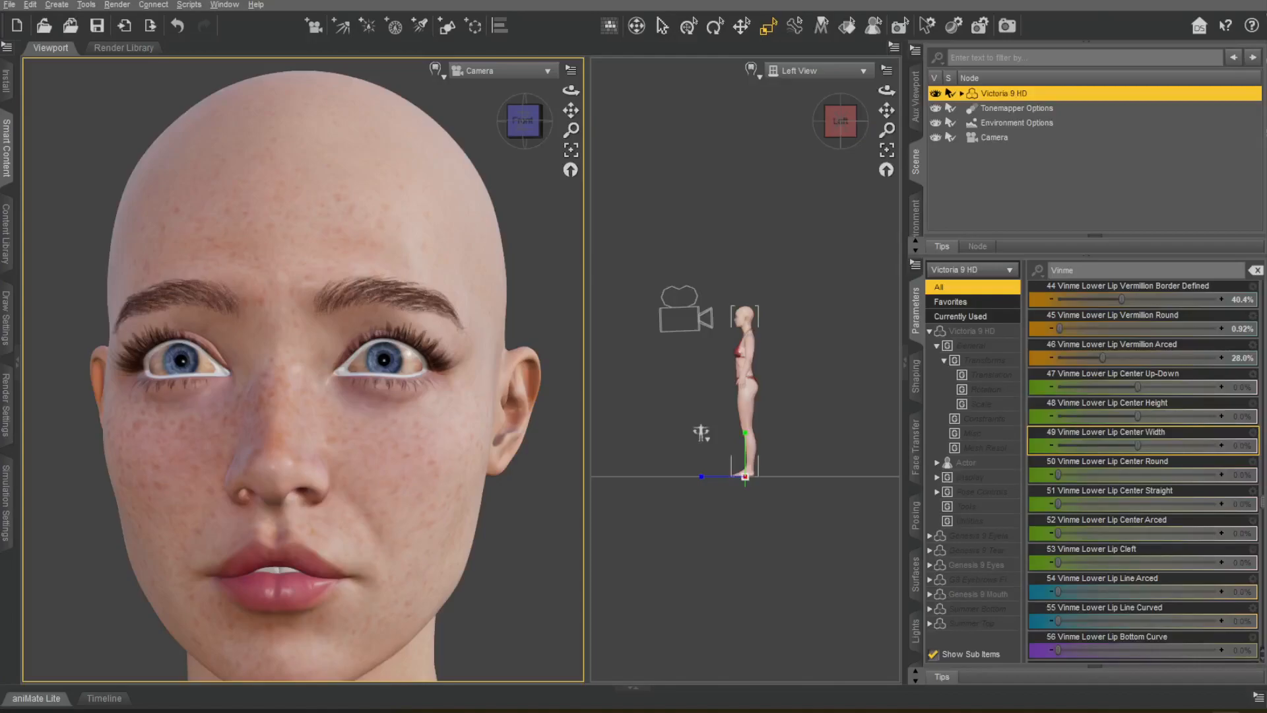
mouse_move(1109, 346)
left_mouse_down()
mouse_move(1143, 358)
mouse_move(1122, 347)
left_mouse_up()
Set Vinme Lower Lip Center Width to -3.7% and Center Round to 43.6%, undoing the Center Up-Down trial.
scroll(798, 248, "up", 12)
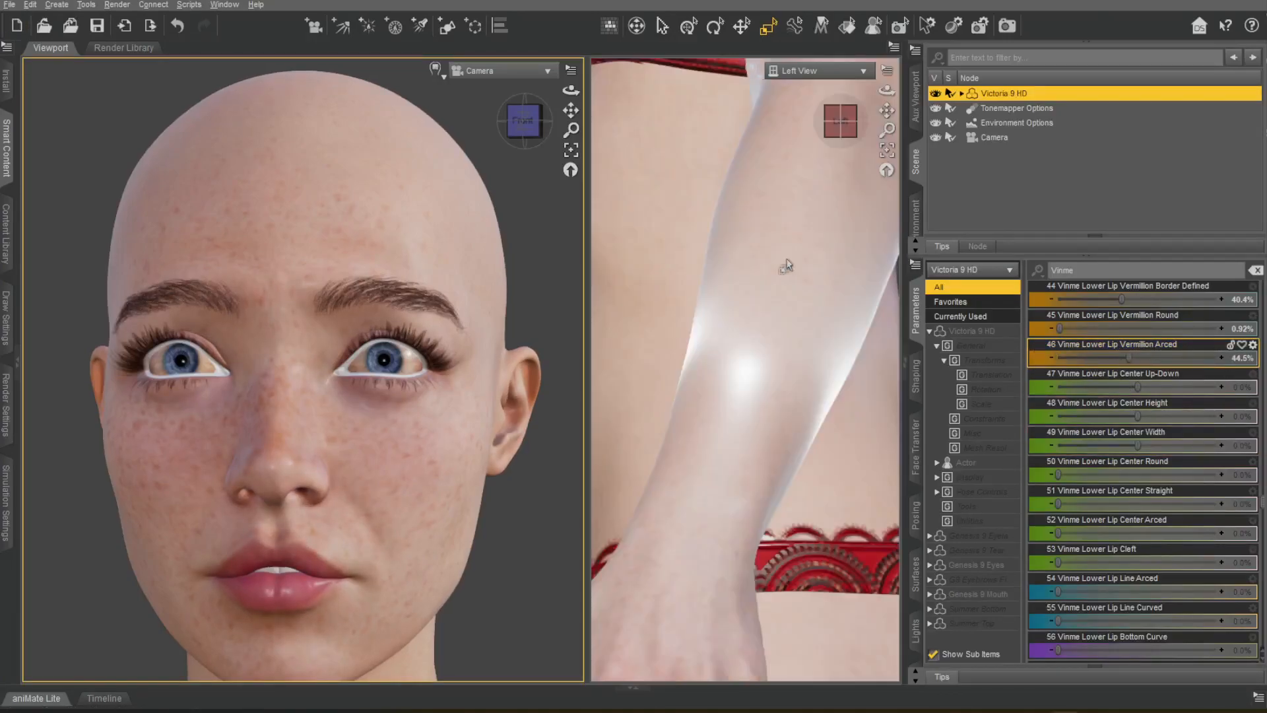
scroll(775, 255, "down", 8)
left_click_drag(886, 111, 886, 357)
scroll(777, 130, "up", 3)
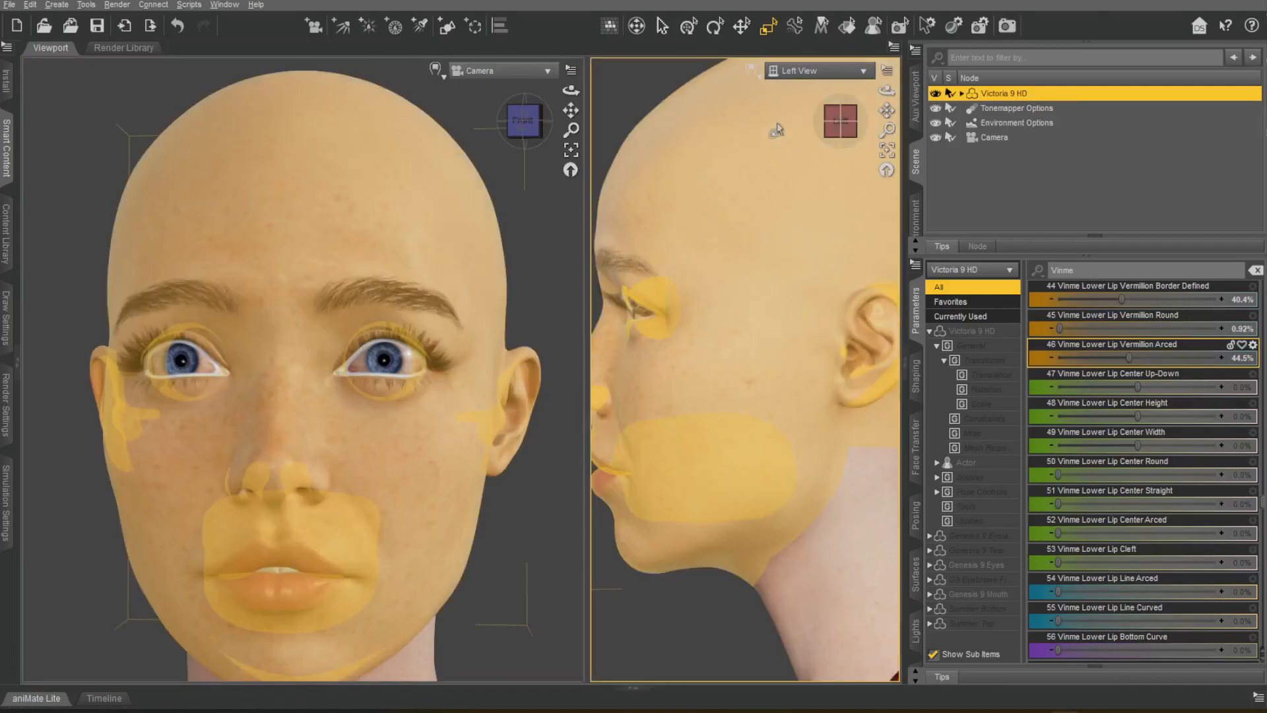
scroll(778, 130, "down", 3)
left_click_drag(887, 111, 893, 110)
mouse_move(526, 121)
left_mouse_down()
mouse_move(561, 119)
mouse_move(524, 120)
left_mouse_up()
left_click_drag(1138, 386, 1021, 382)
key("ctrl+z")
left_click_drag(1137, 445, 1071, 472)
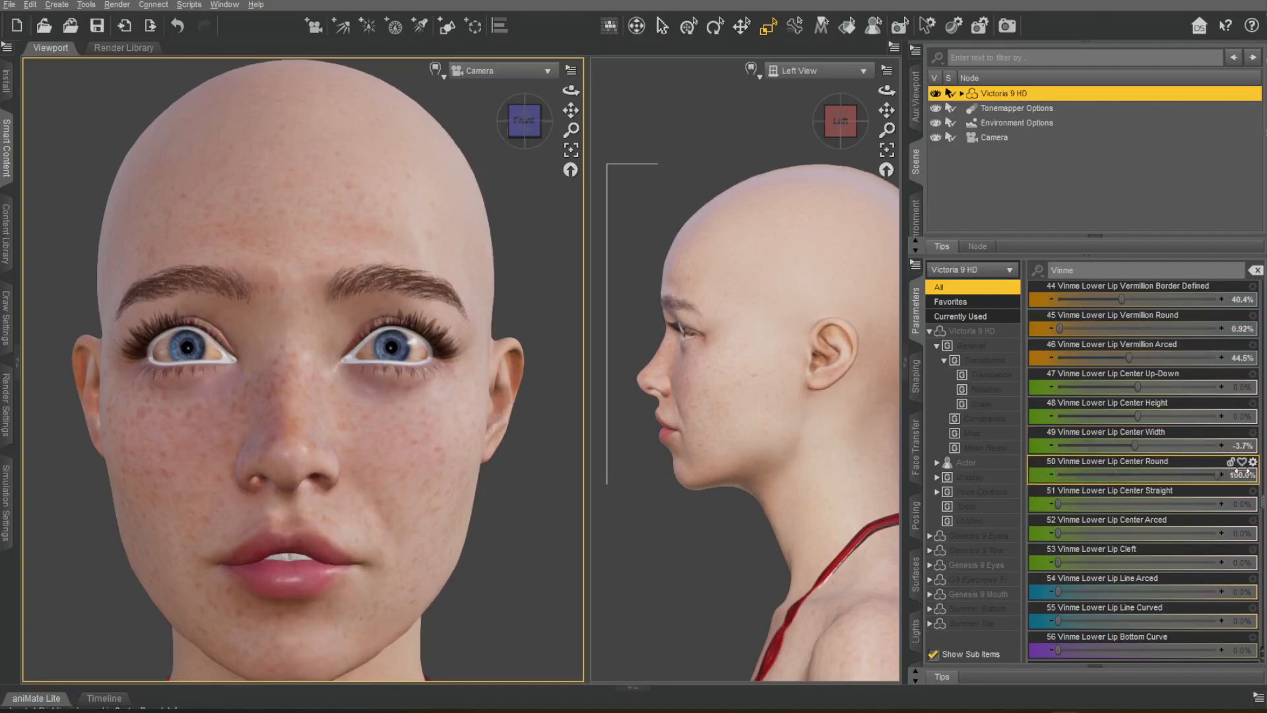
left_click_drag(1242, 470, 1128, 471)
Set Vinme Lower Lip Center Straight to 54.1% and Center Arced to 30.7%.
scroll(784, 442, "up", 3)
left_click_drag(887, 111, 990, 118)
scroll(794, 280, "up", 5)
scroll(838, 188, "down", 8)
left_click_drag(1057, 505, 1254, 499)
left_click_drag(1139, 490, 1143, 491)
left_click_drag(1058, 533, 1242, 520)
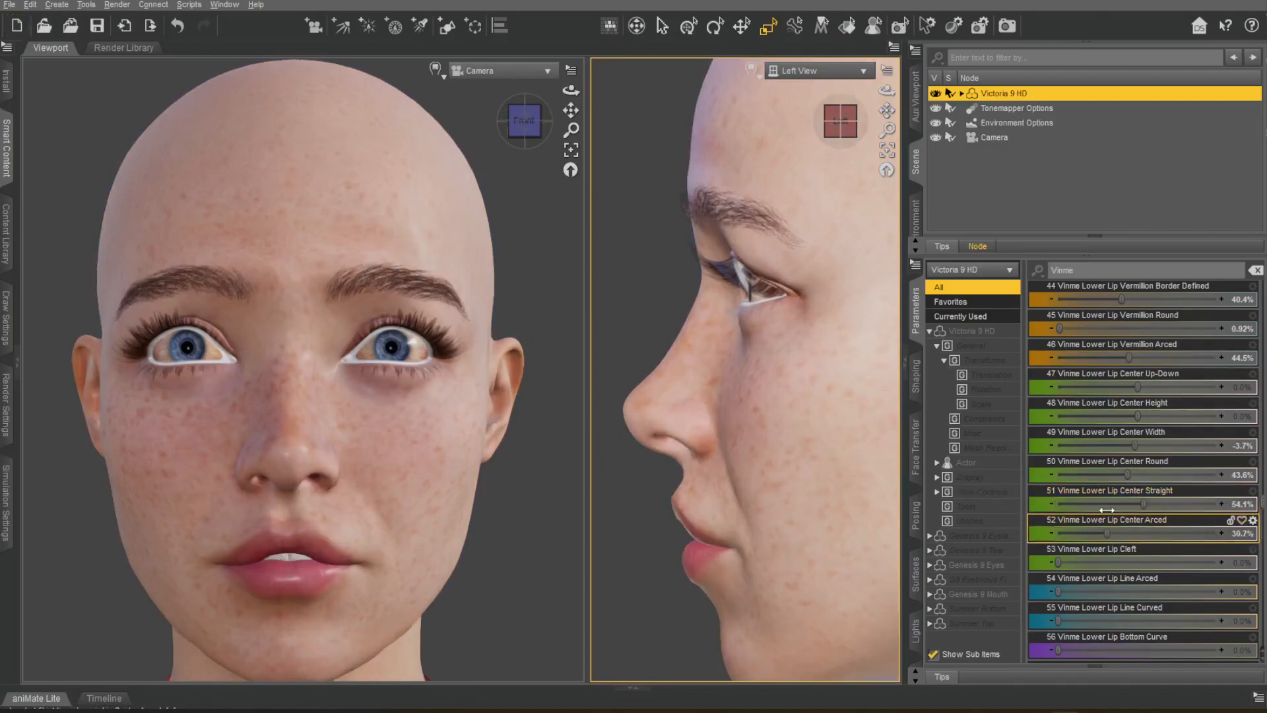
Set Vinme Lower Lip Line Arced to 41.3%, undoing the Center Arced, Cleft and Line Curved trials.
key("ctrl+z")
left_click_drag(1058, 562, 1161, 559)
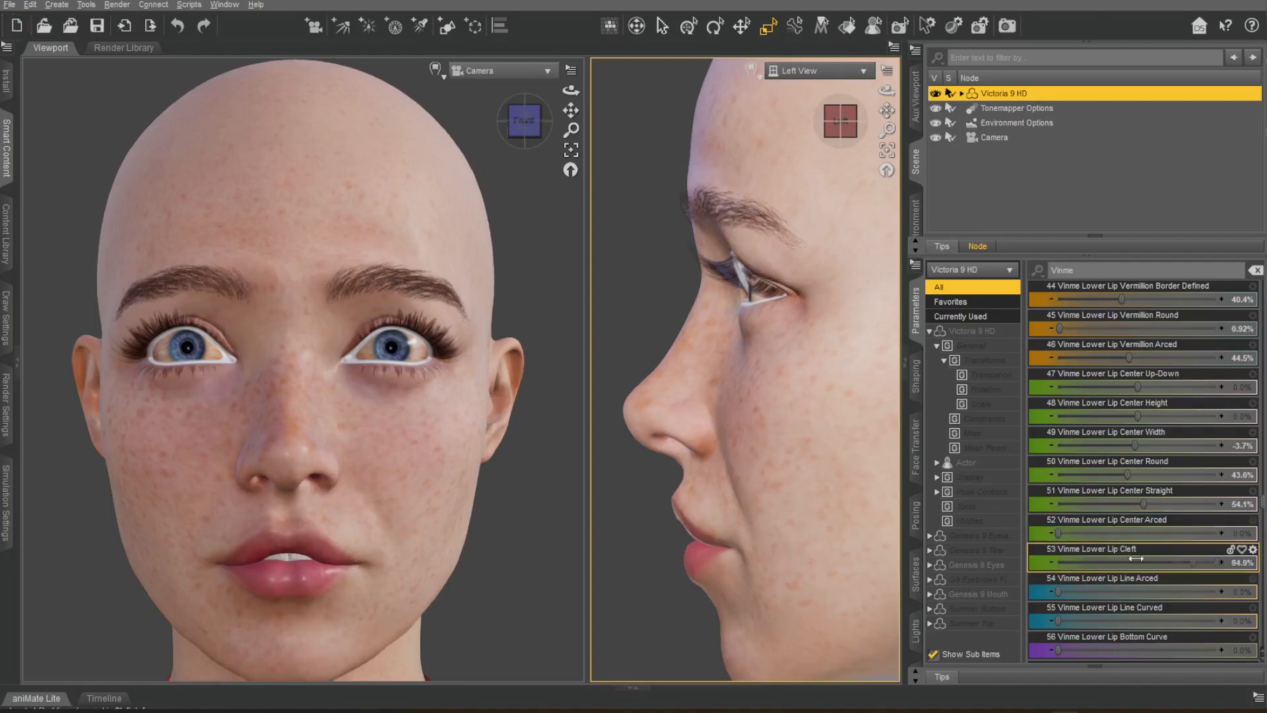
key("ctrl+z")
left_click_drag(1058, 591, 1217, 592)
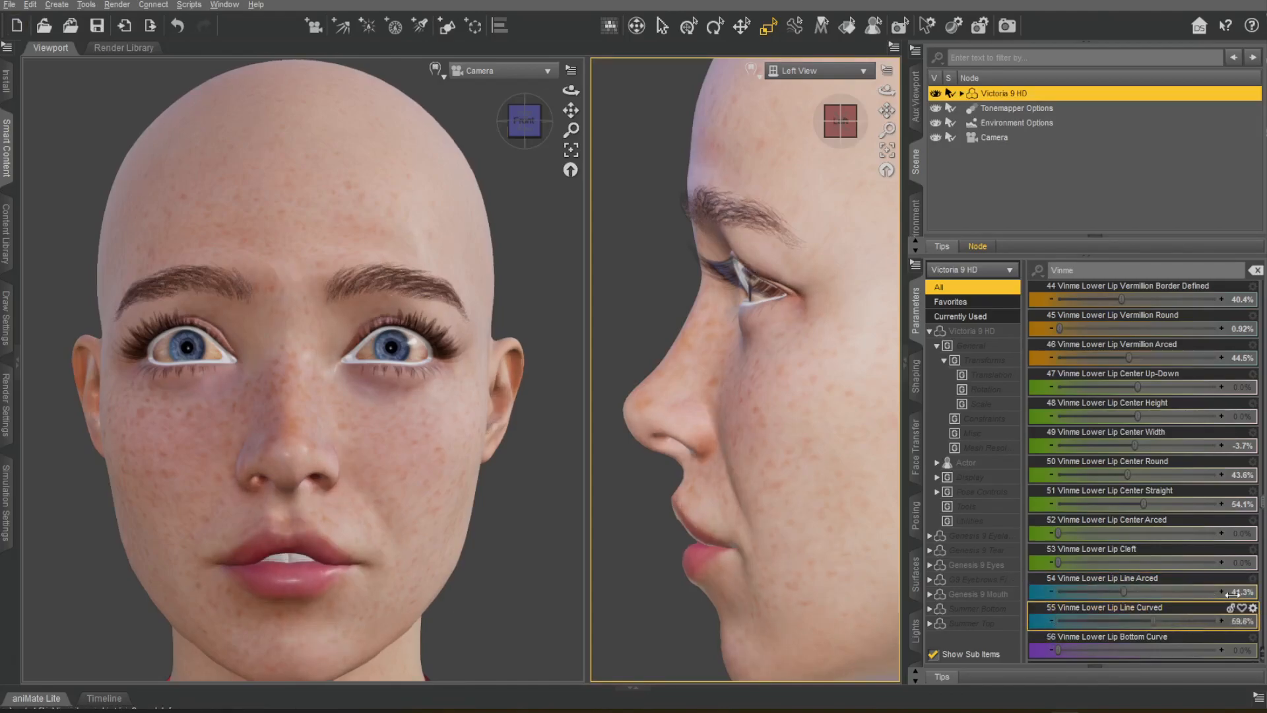
key("ctrl+z")
Set Vinme Lower Lip Muscle Width to -48.6%, Muscle Height to -50.0% and Muscle Thick to 18.8%, also trying Bottom Curve and Muscle Thin.
scroll(1106, 540, "down", 3)
mouse_move(1058, 563)
left_mouse_down()
mouse_move(1165, 562)
mouse_move(1071, 549)
left_mouse_up()
left_click_drag(1136, 592, 1011, 579)
left_click_drag(1105, 575, 1044, 576)
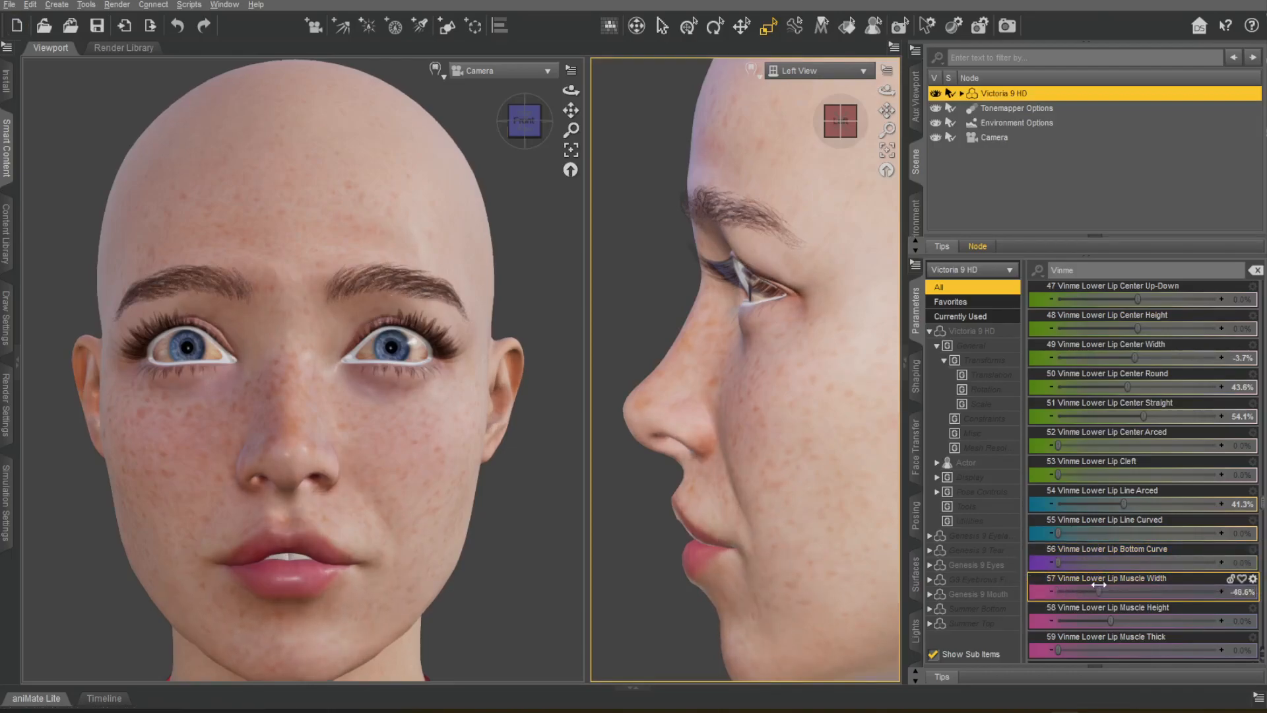
left_click_drag(1115, 608, 1046, 617)
scroll(1139, 577, "down", 4)
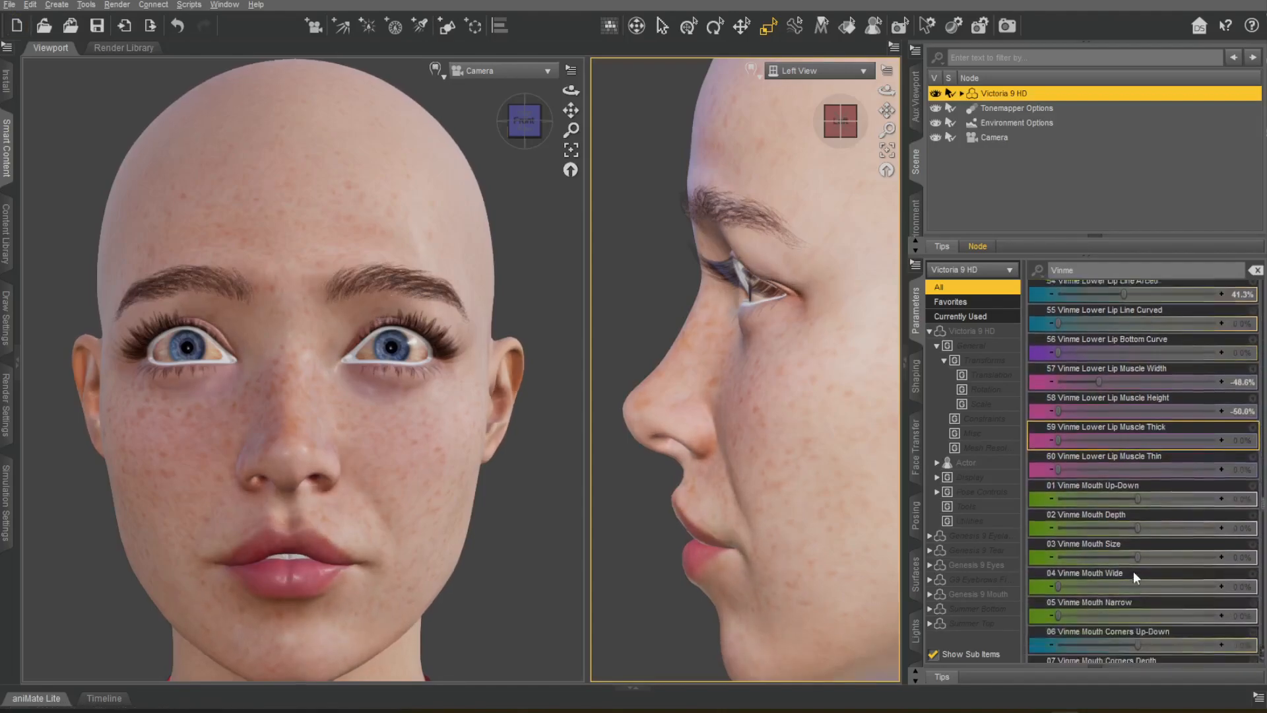
left_click_drag(1058, 389, 983, 431)
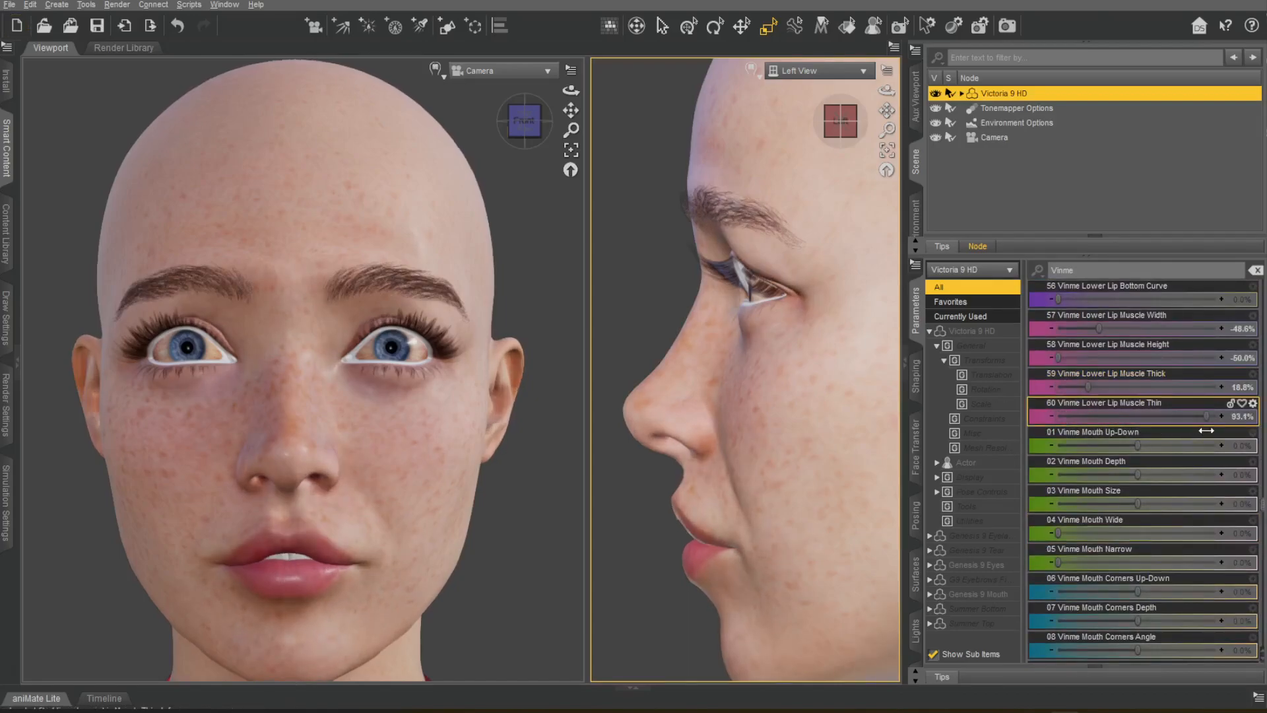
Set Vinme Mouth Depth to 39.4%, undoing the Mouth Up-Down, Size, Wide and Narrow trials.
left_click_drag(1138, 446, 1123, 489)
key("ctrl+z")
key("ctrl+z")
left_click_drag(1062, 533, 1141, 538)
key("ctrl+z")
mouse_move(1059, 562)
left_mouse_down()
mouse_move(1074, 559)
mouse_move(1047, 556)
left_mouse_up()
key("ctrl+z")
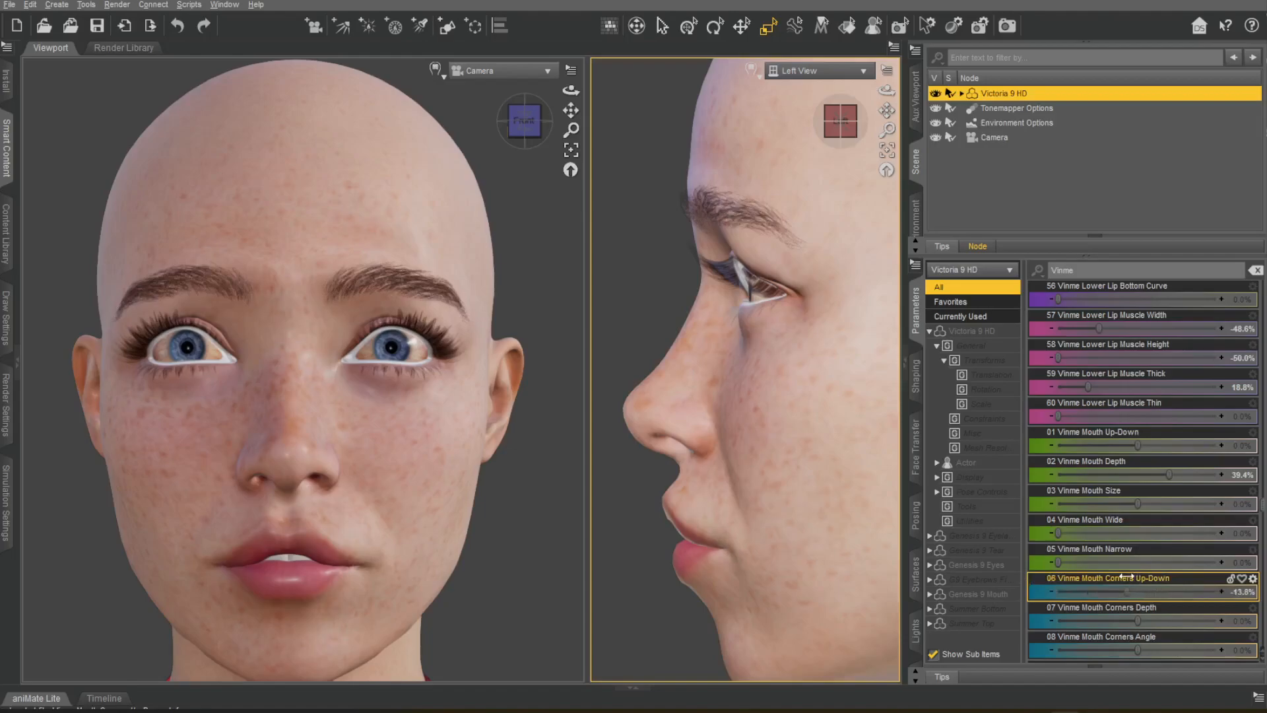
Try the Vinme Mouth Corners Up-Down, Depth and Angle morphs, undoing each change.
left_click_drag(1107, 567, 1108, 567)
left_click_drag(1137, 623, 1056, 600)
left_click_drag(1141, 591, 1105, 597)
key("ctrl+z")
key("ctrl+z")
left_click_drag(1137, 651, 1241, 623)
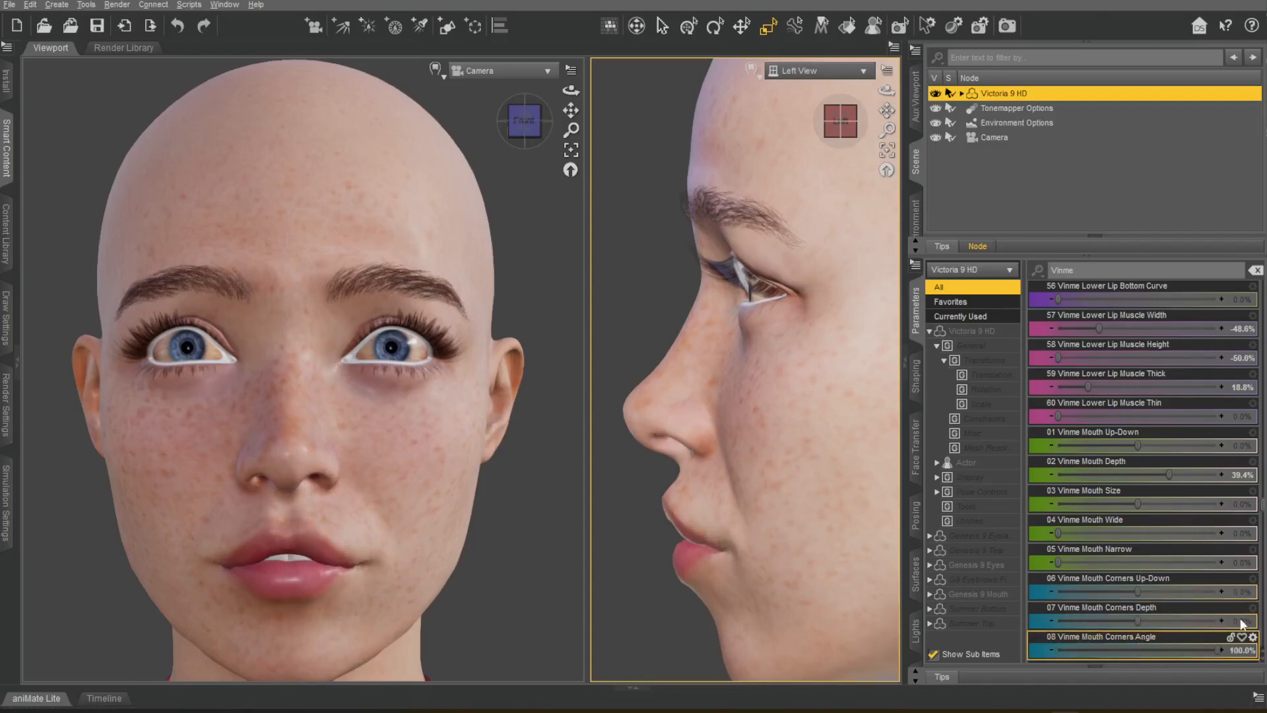
key("ctrl+z")
Set Vinme Mouth Corner Fat to -9.2%, undoing the Mouth Corners Indent Radius trial.
scroll(1154, 552, "down", 4)
left_click_drag(1130, 415, 1231, 481)
key("ctrl+z")
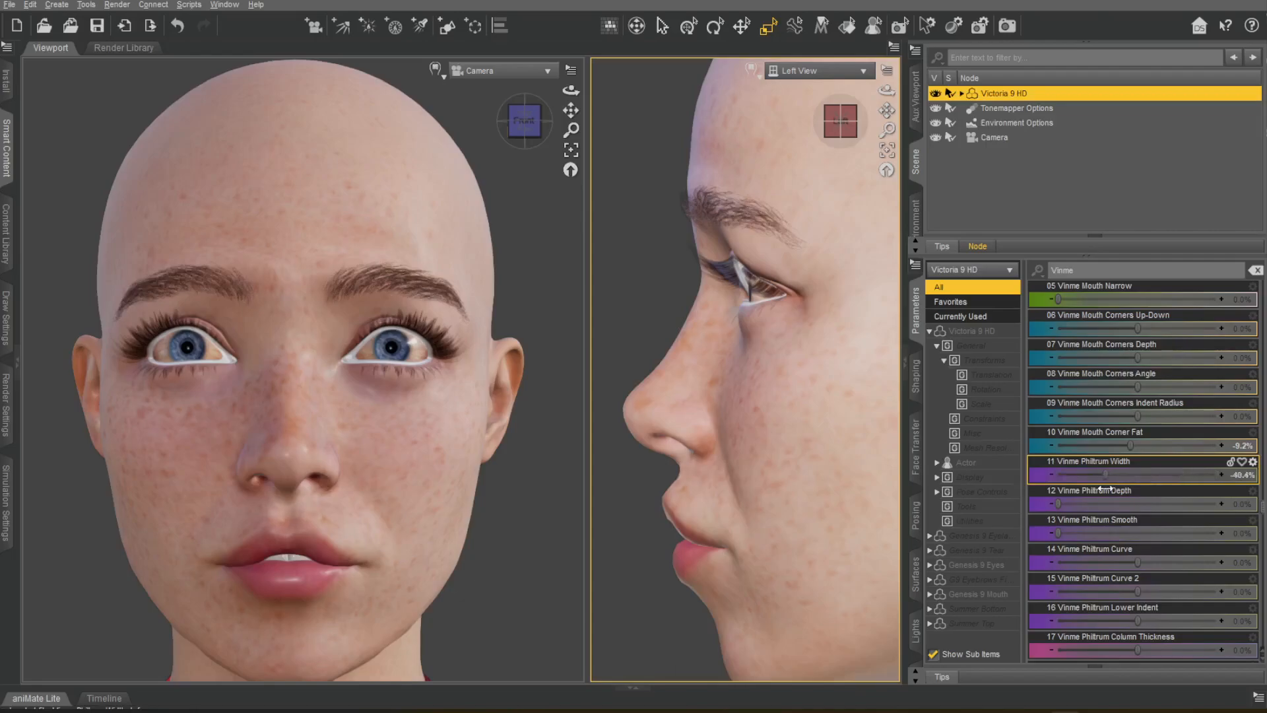
Set Vinme Philtrum Width to -56.0%, Curve to -60.6%, Curve 2 to 31.2% and Lower Indent to -36.7%, undoing the Depth and Smooth trials.
left_click_drag(1093, 490, 1144, 505)
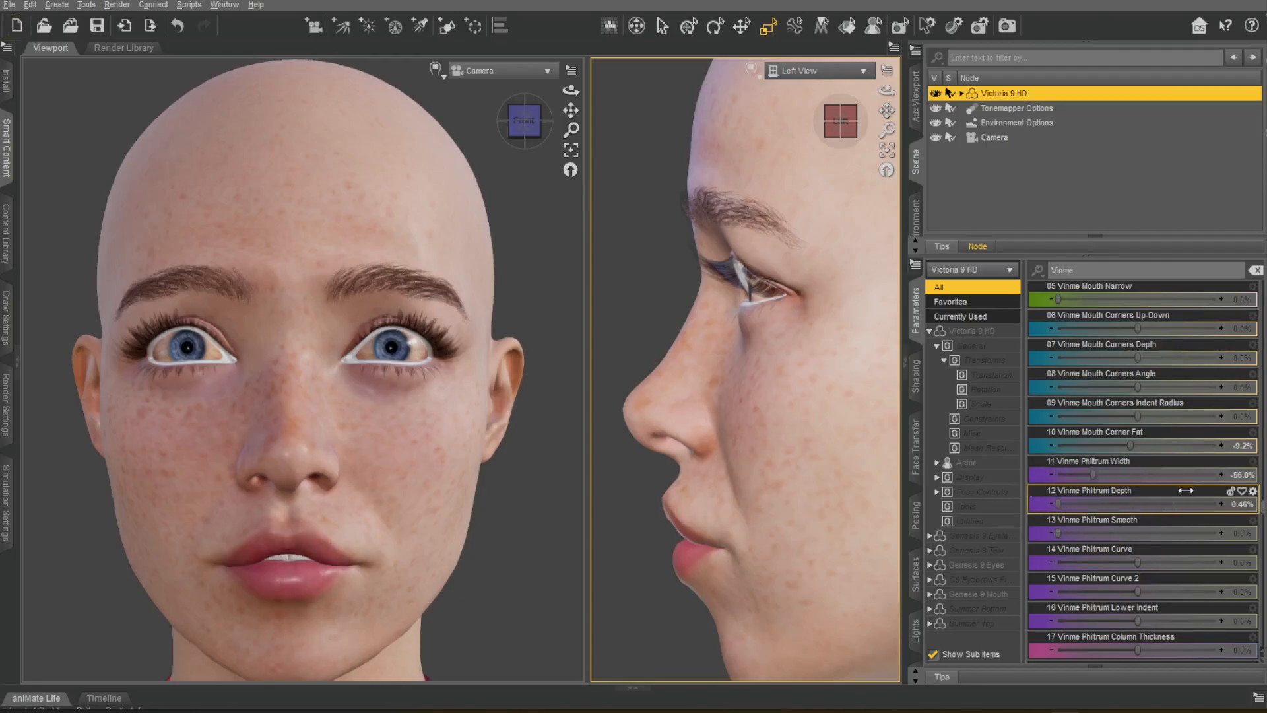
left_click_drag(1051, 520, 1214, 522)
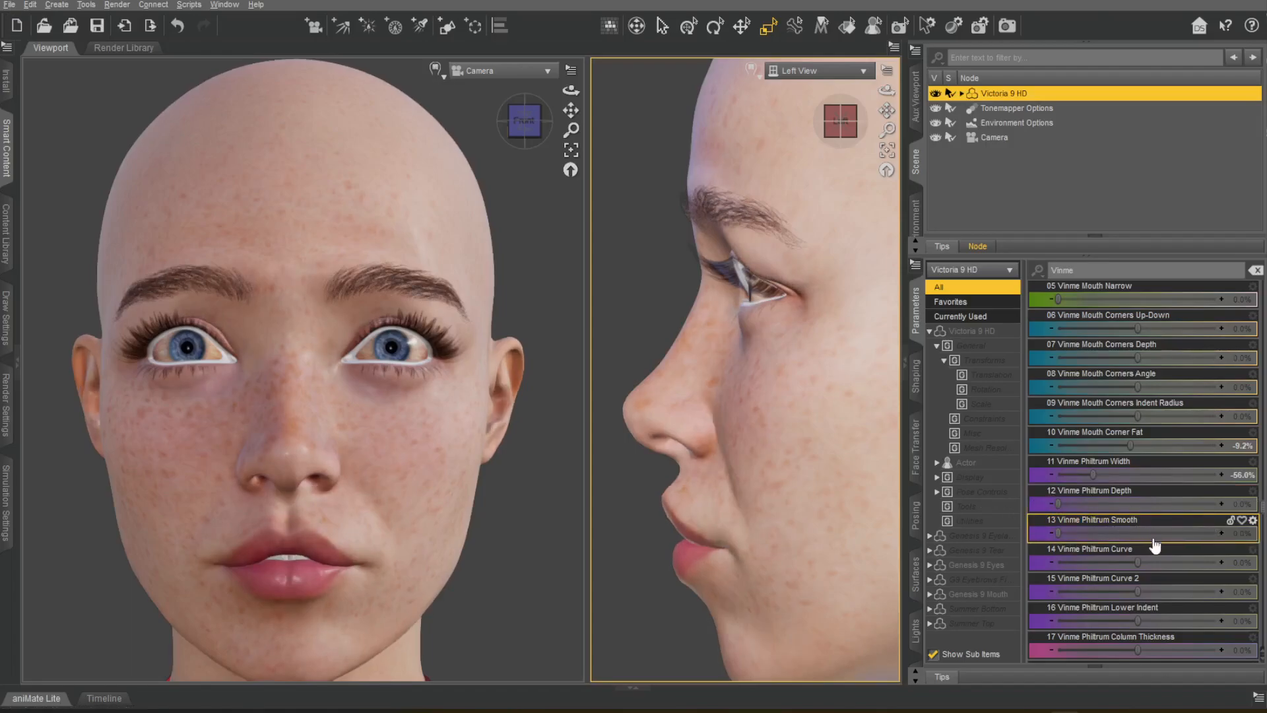
left_click_drag(1137, 562, 1163, 571)
left_click_drag(1139, 623, 1100, 619)
Set Vinme Philtrum Column Thickness to -11.9% and Column Smooth to 21.6%, undoing the Column Sharp trial.
scroll(1167, 513, "down", 6)
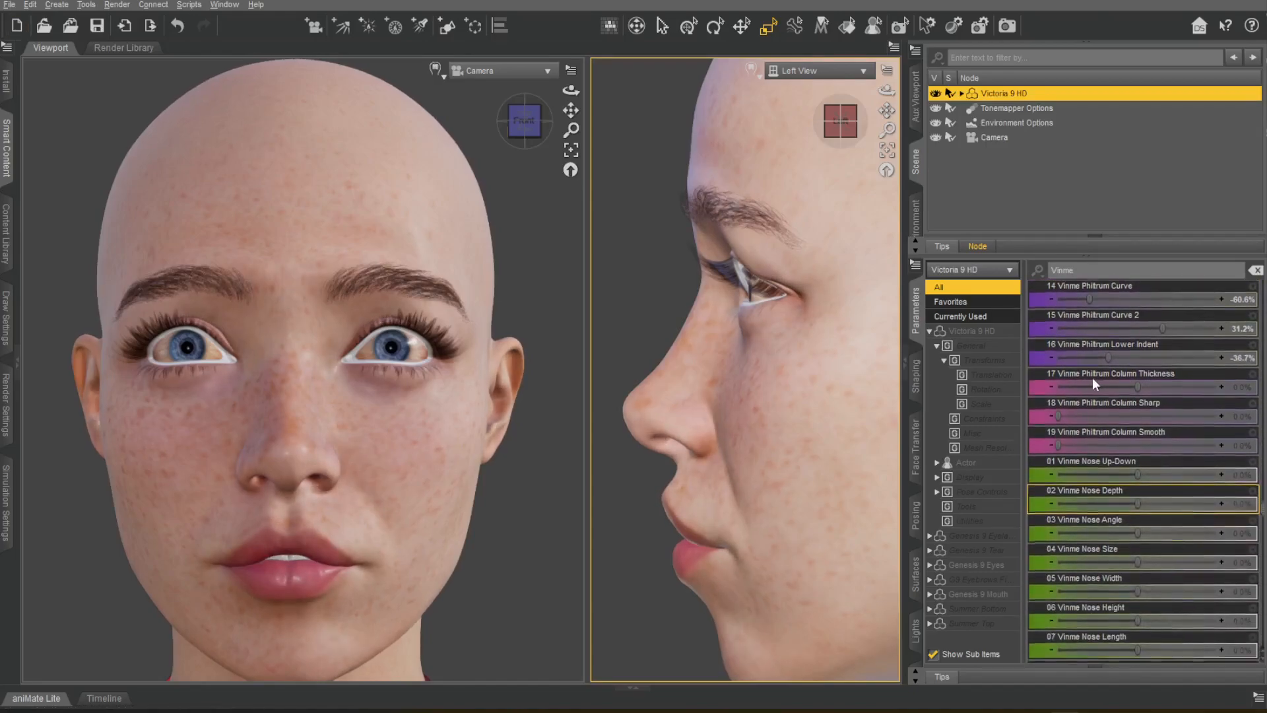
left_click_drag(1129, 301, 1227, 302)
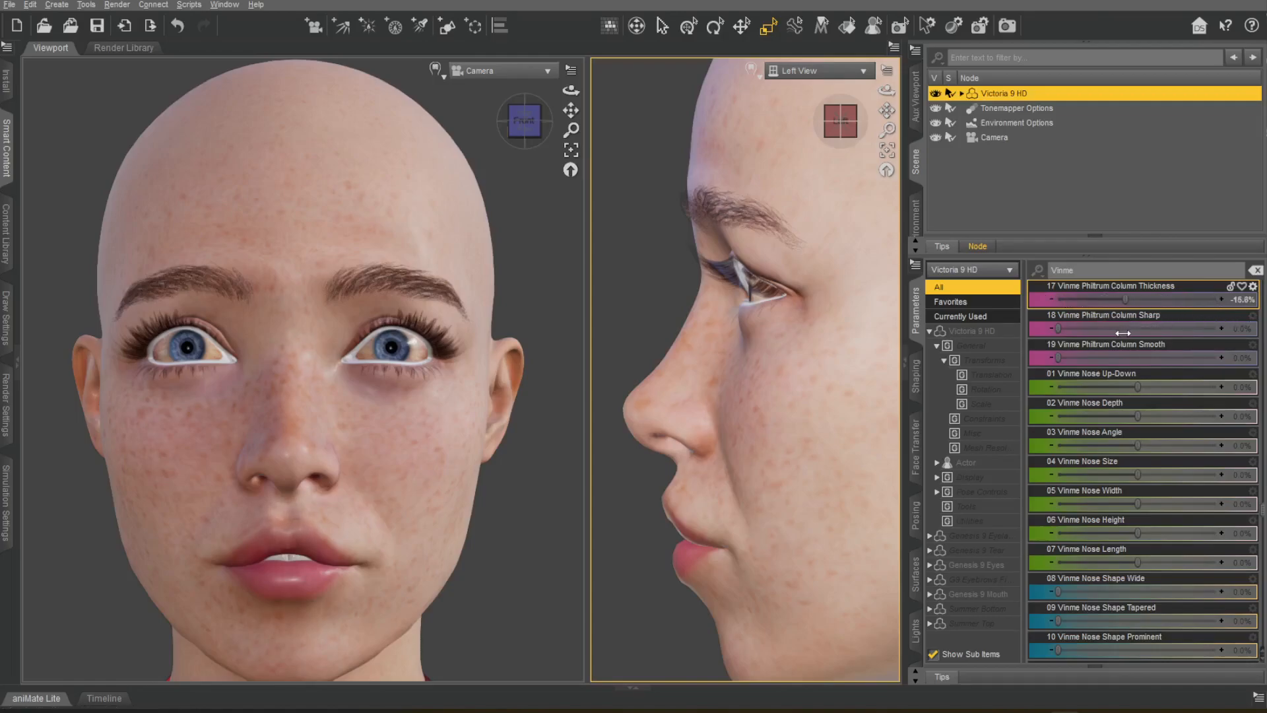
left_click_drag(1136, 333, 1185, 337)
left_click_drag(1061, 357, 1230, 366)
Set Vinme Nose Up-Down to 12.8%, Angle to 35.8% and Size to -16.5%, undoing the Depth, Width, Height and Length trials.
left_click_drag(1126, 371, 977, 509)
key("ctrl+z")
key("ctrl+z")
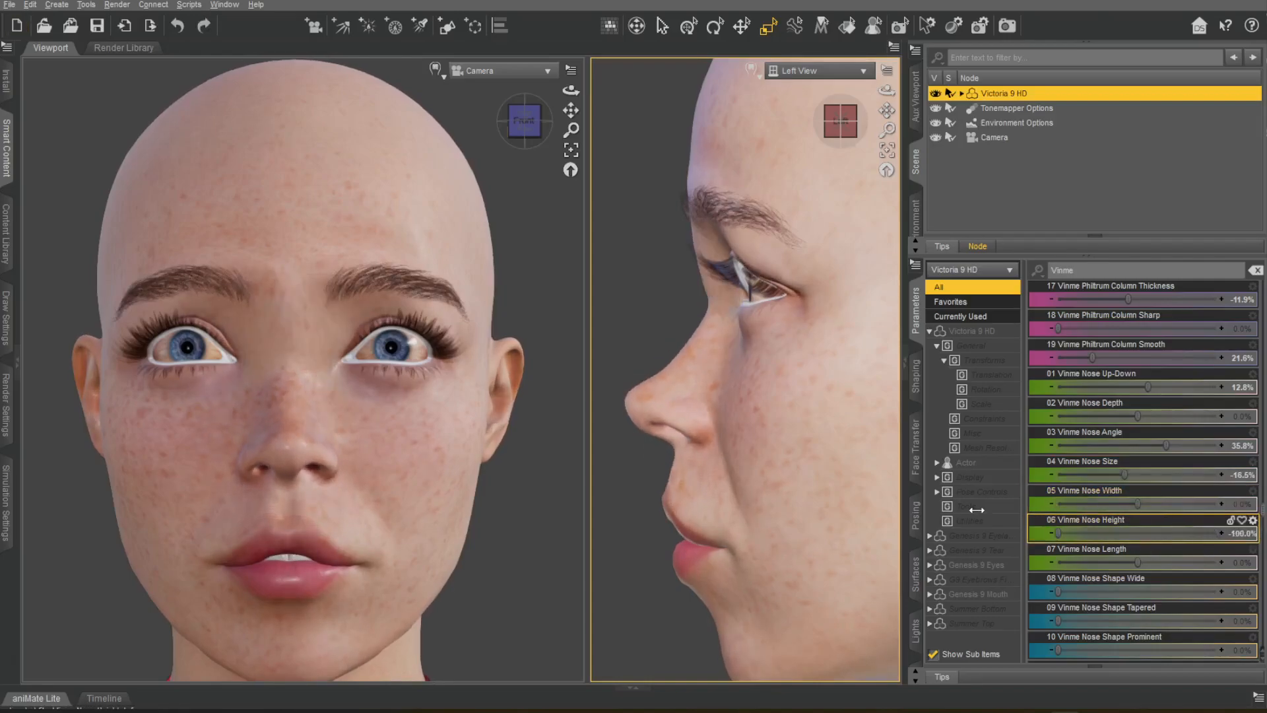
left_click_drag(1054, 513, 1202, 562)
key("ctrl+z")
Set Vinme Nose Shape Prominent to 40.4%, Flat to 56.0%, Eagle to 48.6% and Rounded to 67.0%, undoing the Wide and Tapered trials.
key("ctrl+z")
scroll(1135, 489, "down", 5)
left_click_drag(1057, 328, 1221, 328)
key("ctrl+z")
left_click(1101, 362)
left_click_drag(1073, 399, 1147, 416)
key("ctrl+z")
left_click(1064, 395)
left_click_drag(1064, 394, 1129, 390)
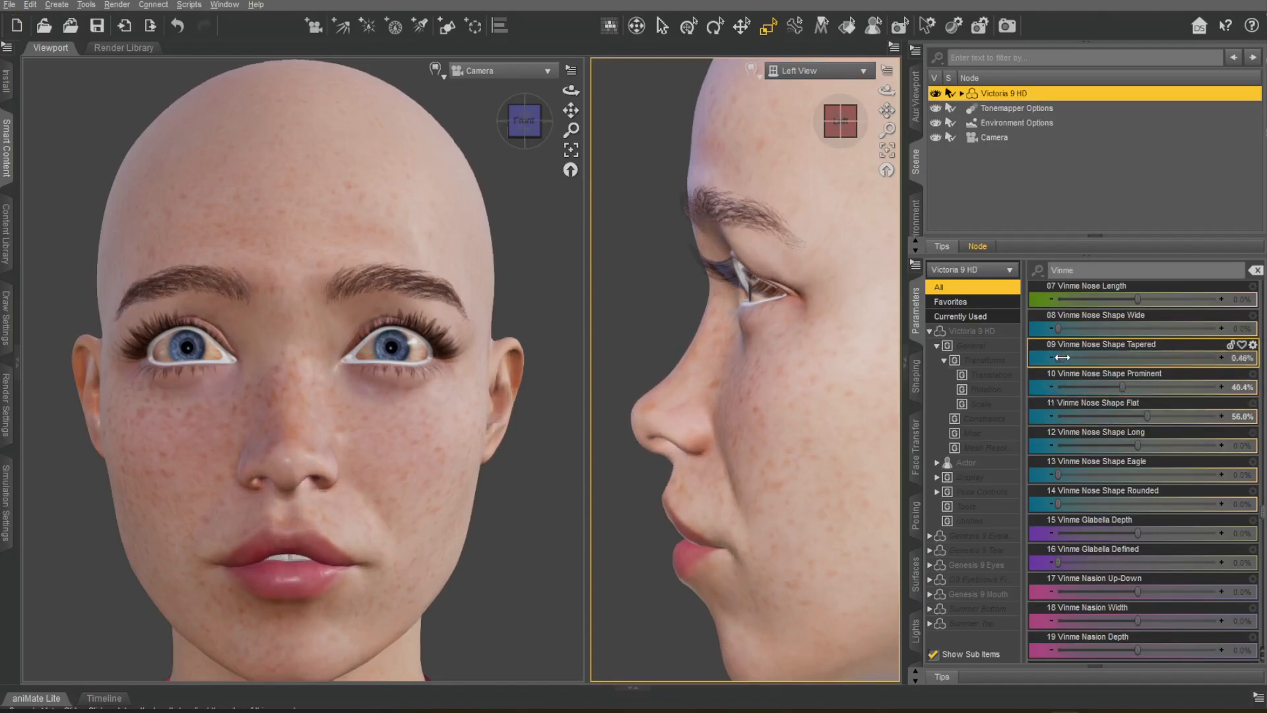
left_click_drag(1058, 475, 1069, 449)
left_click_drag(1106, 490, 1139, 476)
Try the Vinme Glabella Depth and Glabella Defined morphs, undoing each change.
left_click_drag(1136, 532, 1136, 527)
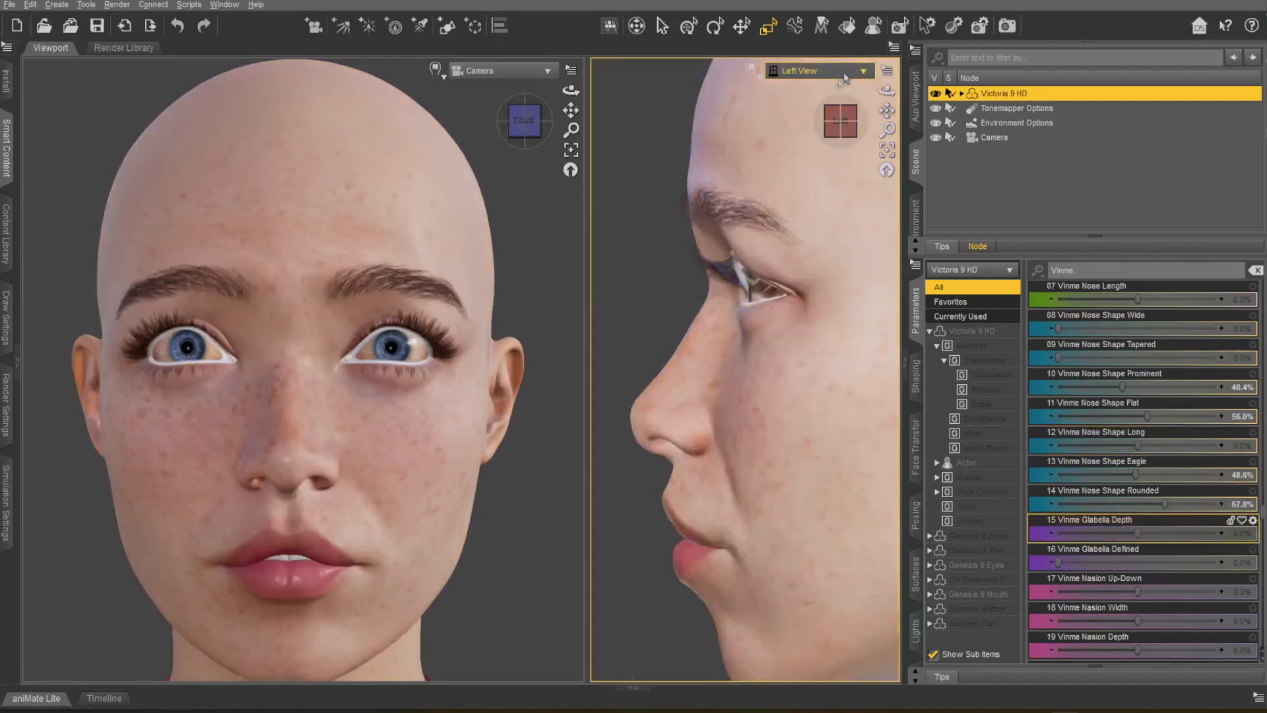
key("ctrl+z")
left_click_drag(1047, 525, 1201, 524)
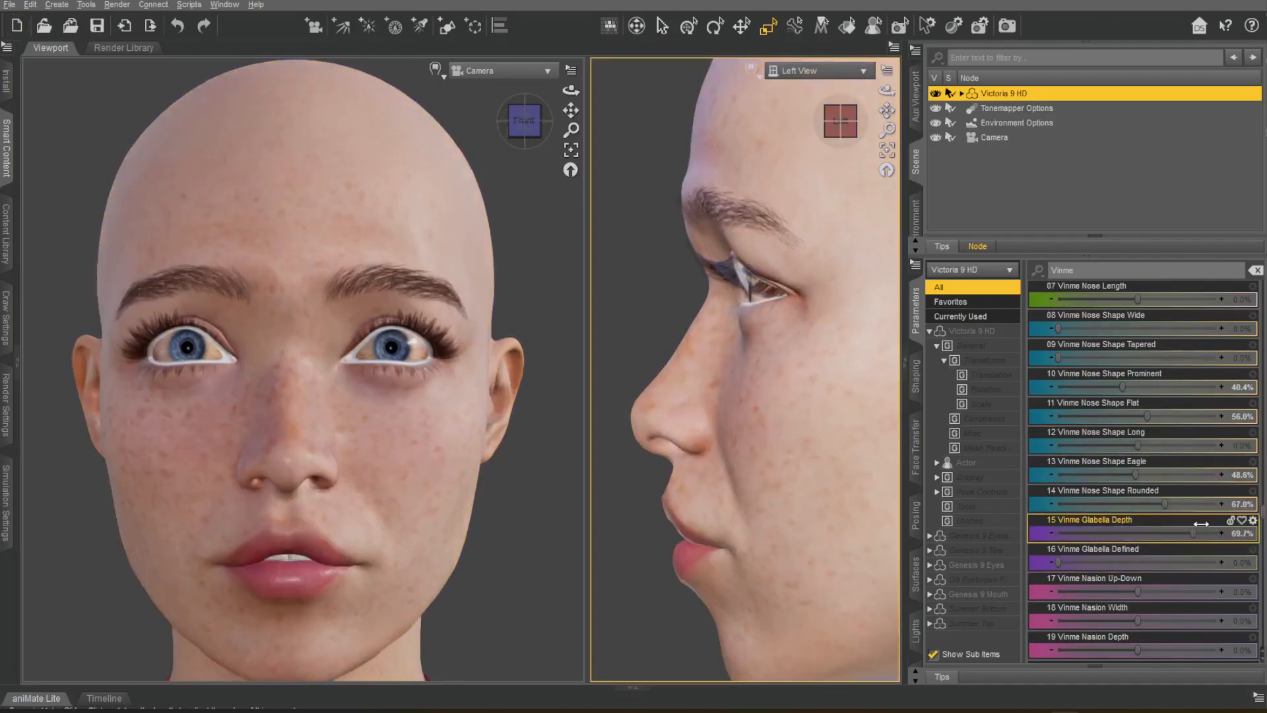
key("ctrl+z")
left_click_drag(1058, 563, 1004, 548)
left_click_drag(1214, 534, 1057, 562)
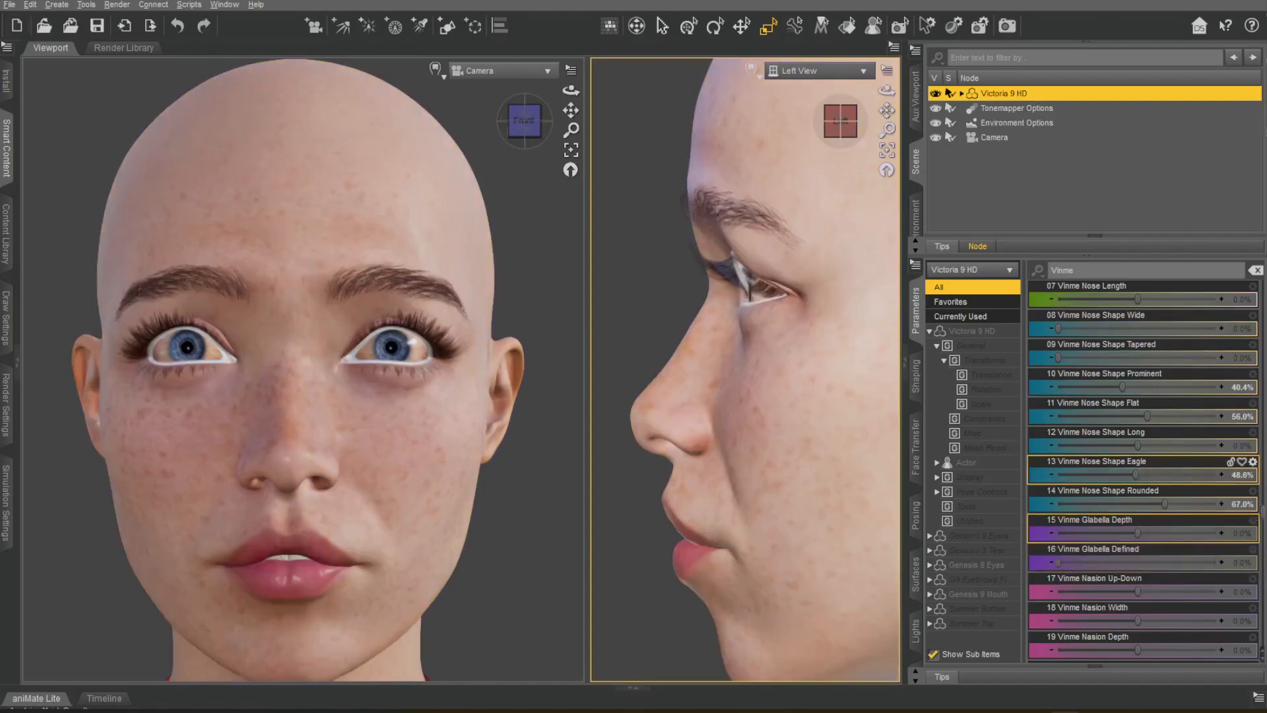
Set Vinme Nasion Width to -4.6%, Round Indent to 62.4% and Sharp Indent to 22.9%, undoing the Up-Down and Depth trials.
scroll(1138, 532, "down", 3)
left_click_drag(1138, 329, 1131, 330)
left_click_drag(1036, 329, 1215, 351)
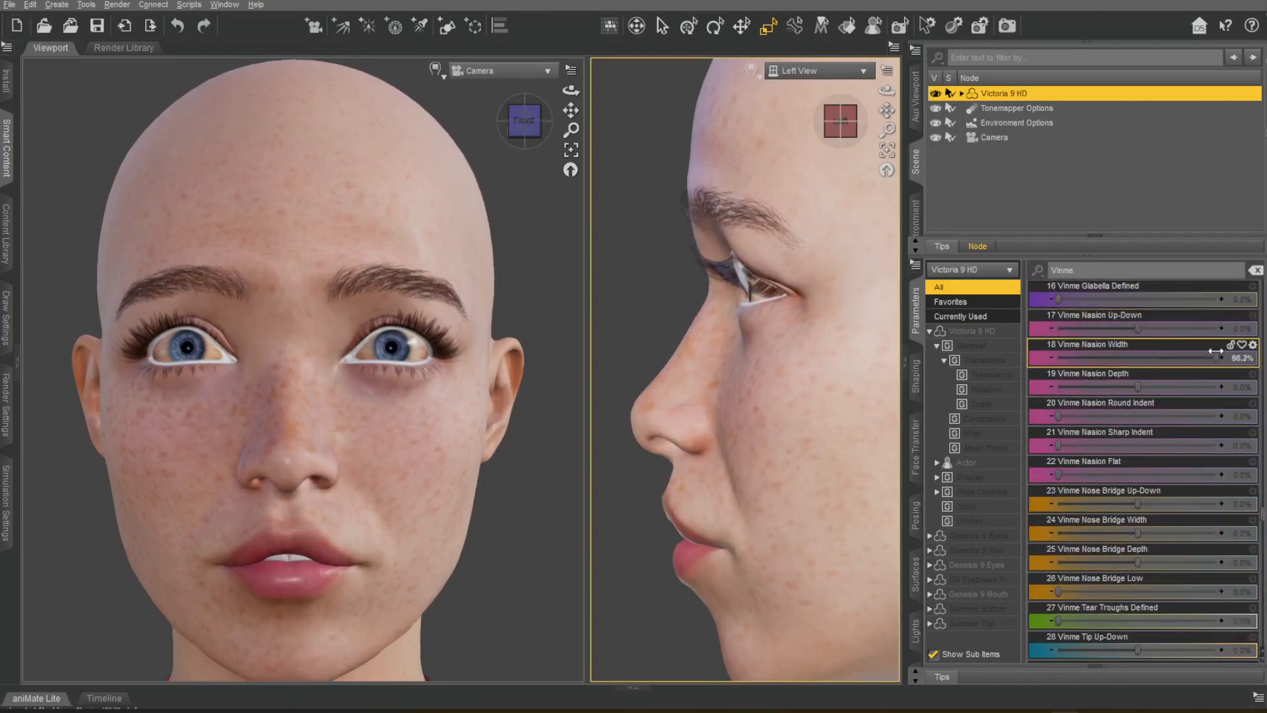
left_click_drag(1136, 372, 1048, 378)
left_click_drag(1199, 379, 1169, 387)
key("ctrl+z")
left_click_drag(1060, 416, 1156, 417)
left_click_drag(1058, 445, 1147, 445)
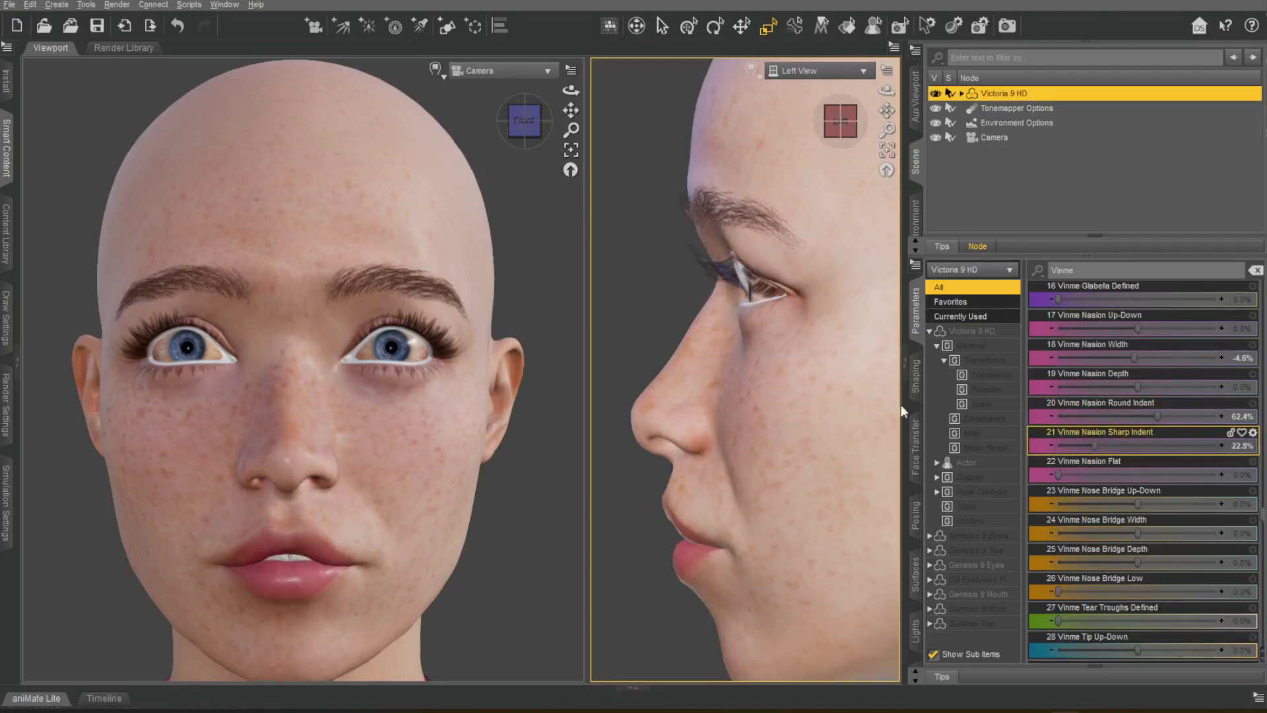
Try Vinme Nose Bridge Up-Down and a Nasion Width of 11.0%, undoing both changes.
mouse_move(526, 121)
left_mouse_down()
mouse_move(610, 122)
mouse_move(470, 123)
mouse_move(525, 121)
left_mouse_up()
left_click_drag(1137, 504, 1109, 489)
key("ctrl+z")
left_click_drag(1134, 356, 1146, 354)
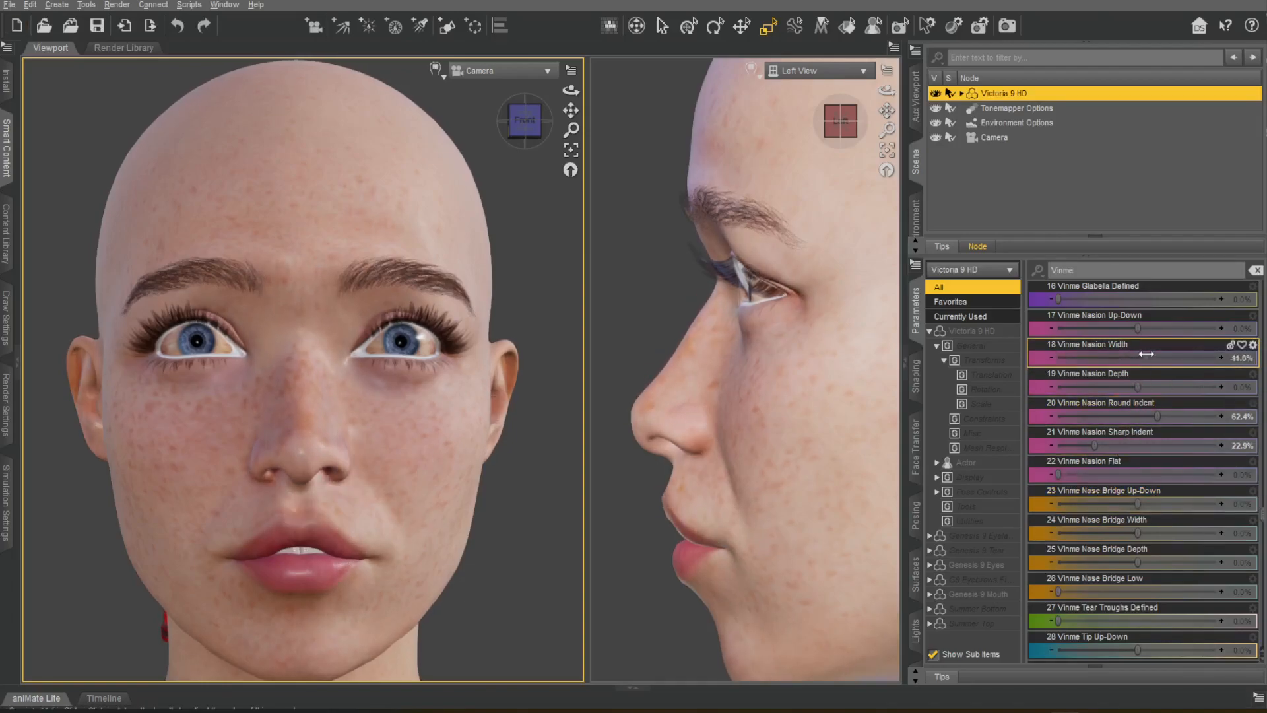
key("ctrl+z")
Set Vinme Nose Bridge Width to 21.1%, undo the Bridge Depth trial and try Nose Bridge Low and Tear Troughs Defined.
left_click_drag(1137, 519, 1119, 542)
key("ctrl+z")
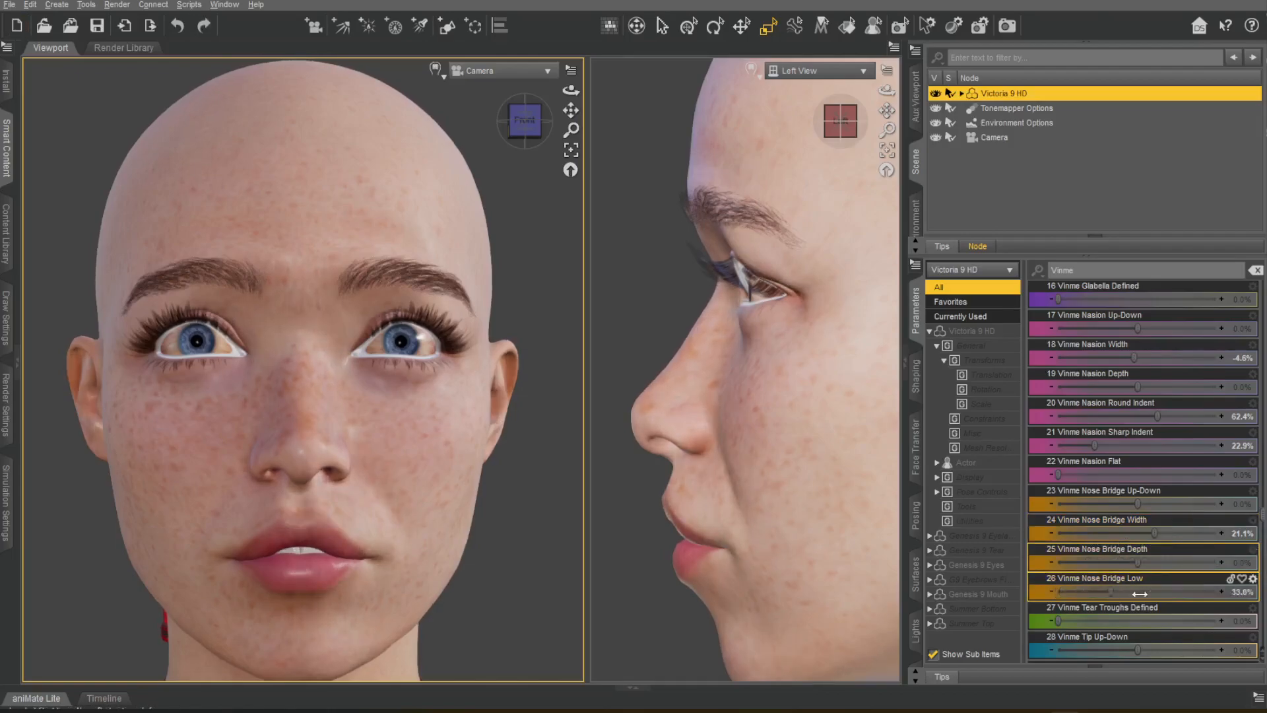
left_click_drag(1058, 621, 1220, 621)
left_click_drag(1148, 578, 1229, 575)
key("ctrl+z")
Set Vinme Tip Depth to 18.3%, undoing the Tip Angle trial.
scroll(1168, 489, "down", 7)
scroll(1167, 488, "down", 6)
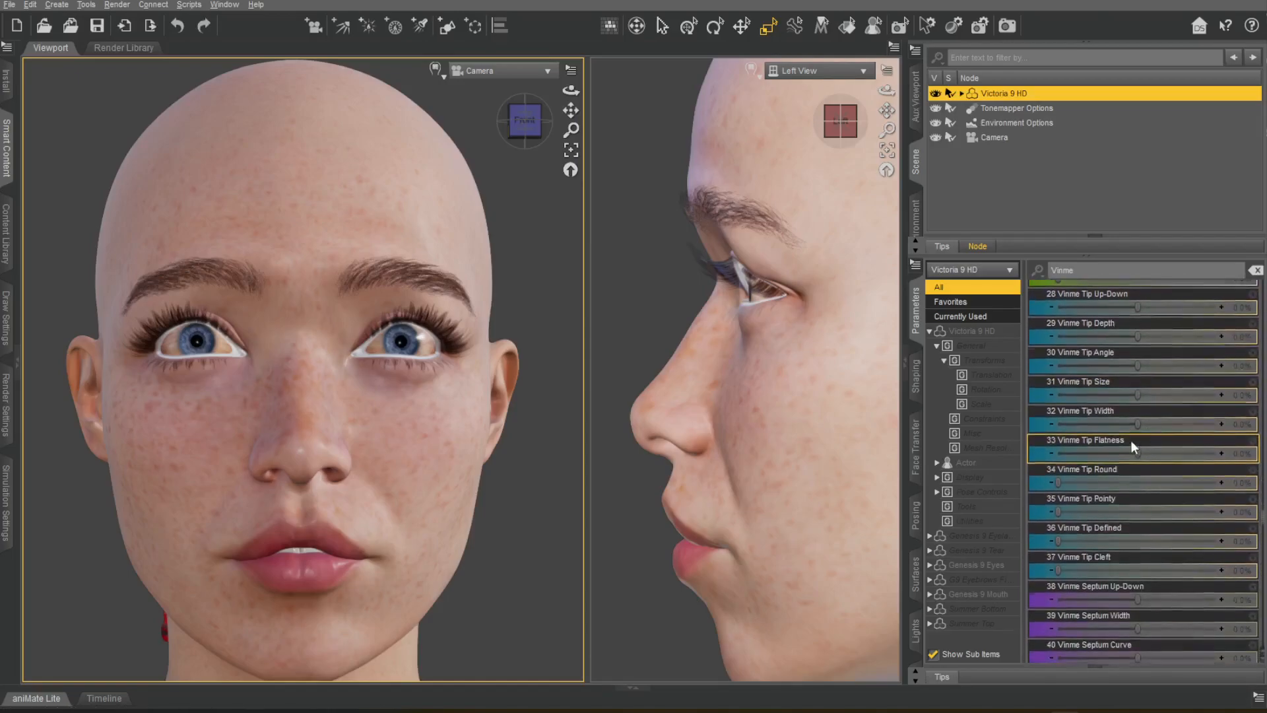
left_click_drag(1137, 299, 1122, 367)
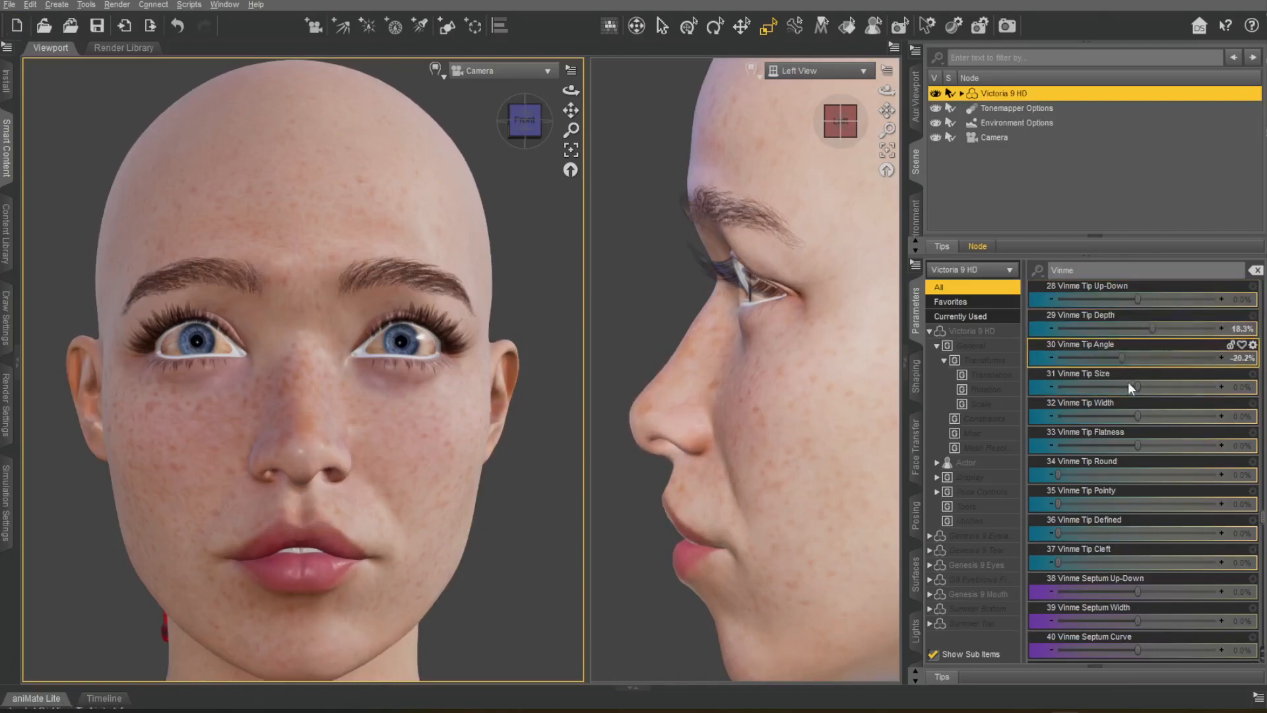
key("ctrl+z")
Set Vinme Tip Flatness to -49.5%, trying and resetting the Tip Round, Pointy, Defined and Cleft morphs.
left_click_drag(1138, 416, 1211, 468)
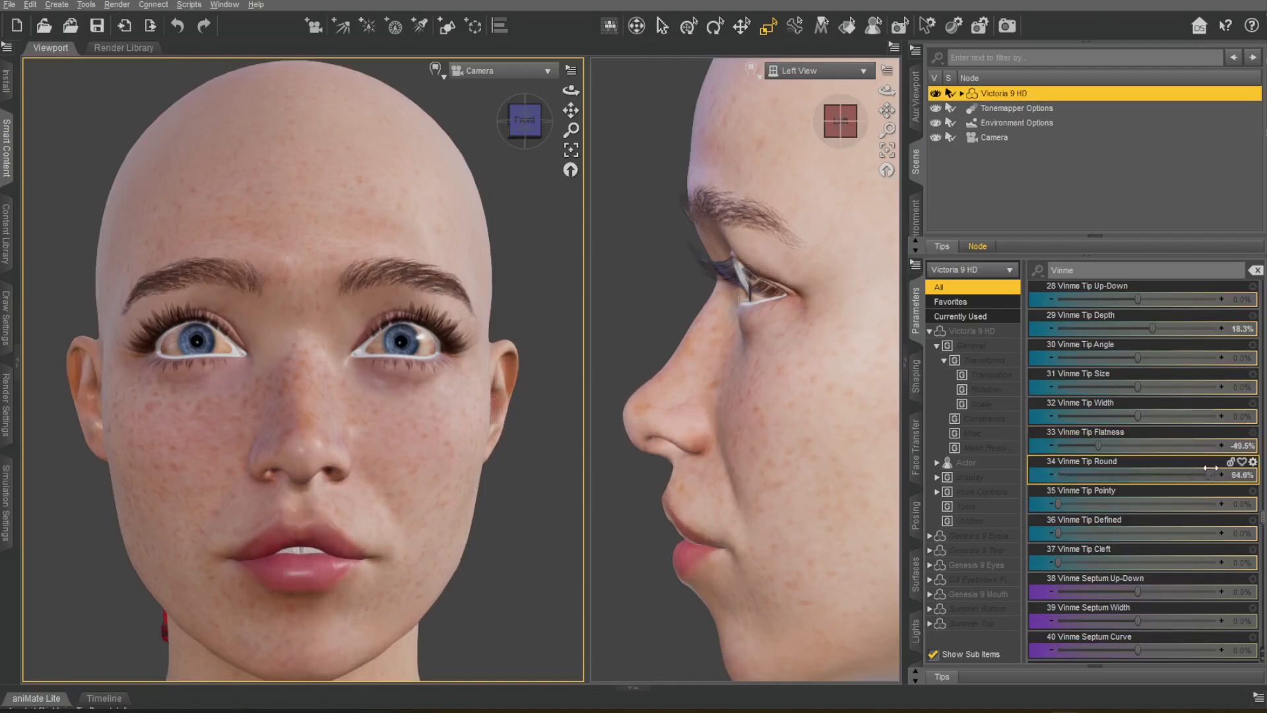
left_click_drag(1072, 455, 1049, 457)
left_click_drag(1059, 505, 1254, 489)
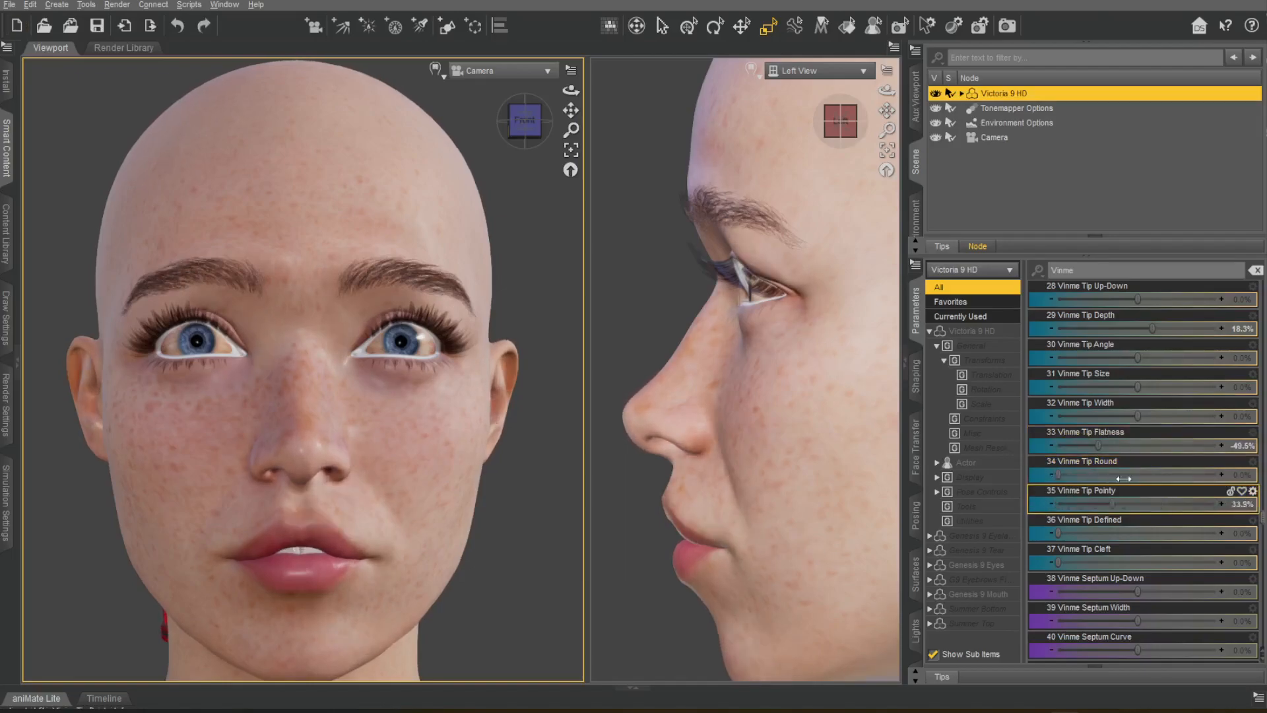
left_click_drag(1066, 482, 1057, 485)
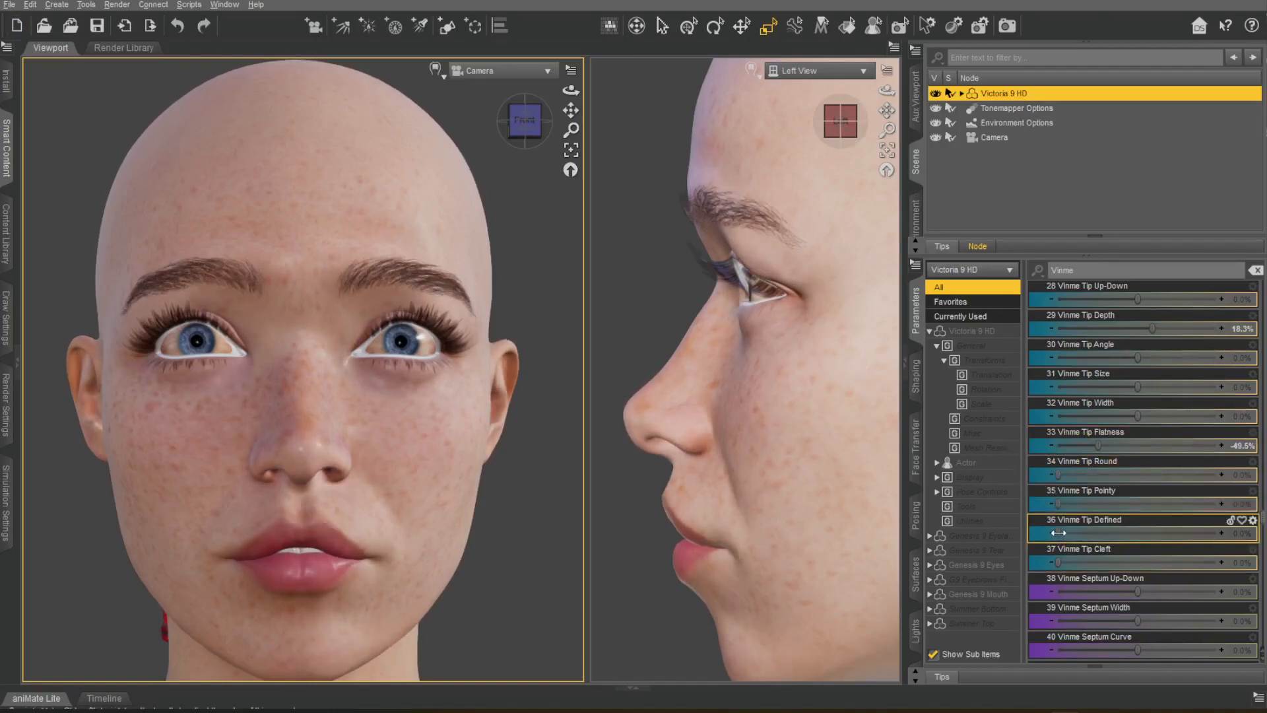
mouse_move(1058, 563)
left_mouse_down()
mouse_move(1240, 562)
mouse_move(1057, 563)
left_mouse_up()
Set Vinme Septum Up-Down to 28.4%, Width to -13.8%, Curve to 11.0% and Corner Smooth to 100.0%, undoing the Corner Sharp trial.
scroll(1173, 518, "down", 3)
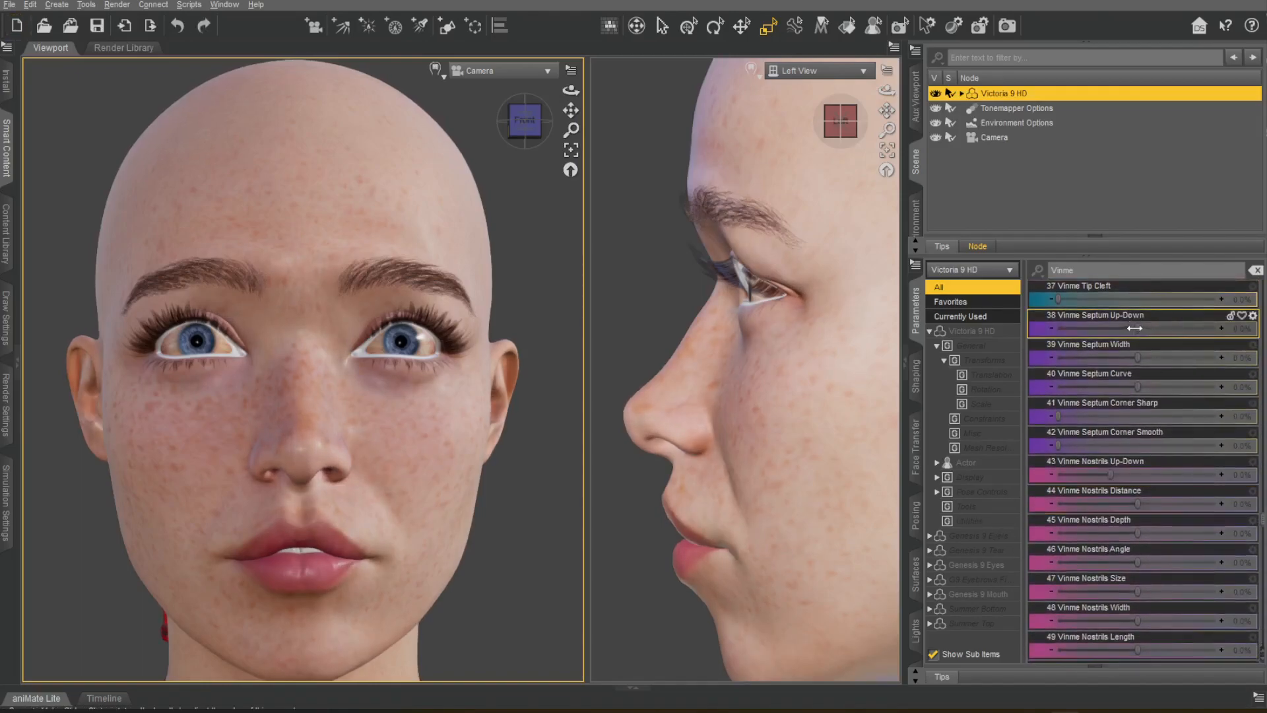
left_click_drag(1137, 329, 1029, 345)
left_click_drag(1137, 380, 1154, 380)
left_click_drag(1085, 409, 1136, 415)
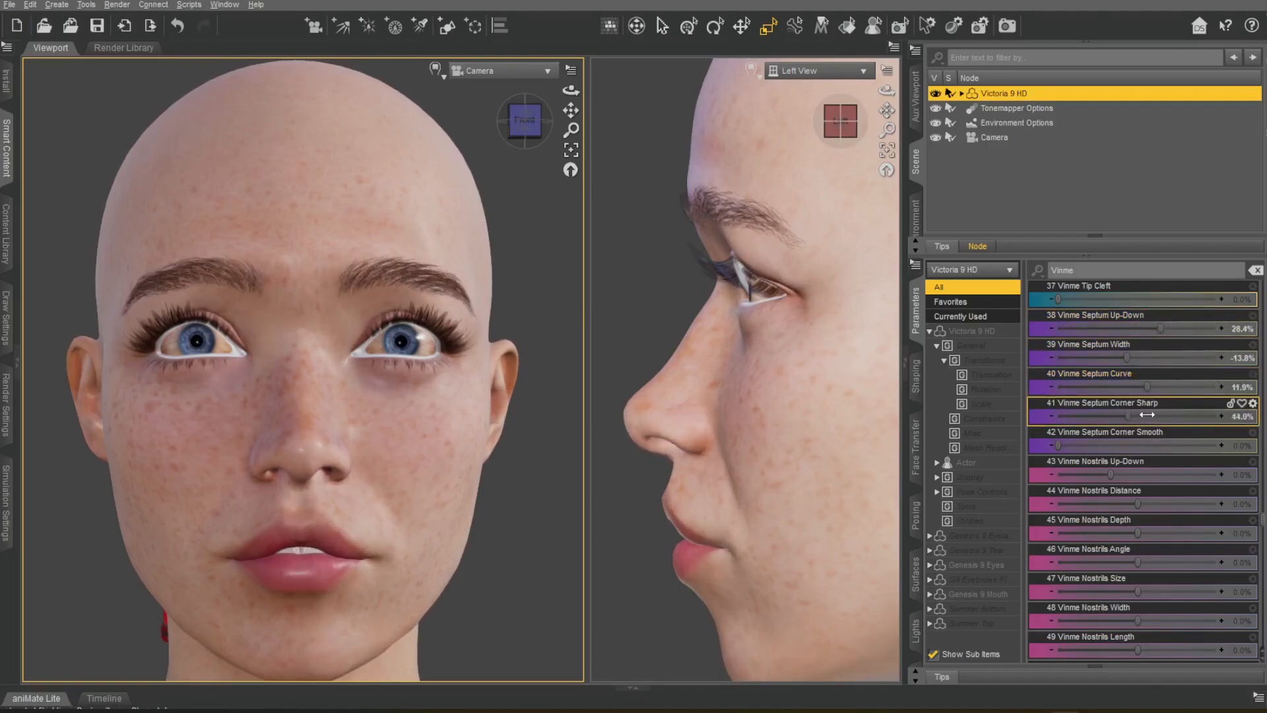
left_click_drag(1034, 434, 1248, 430)
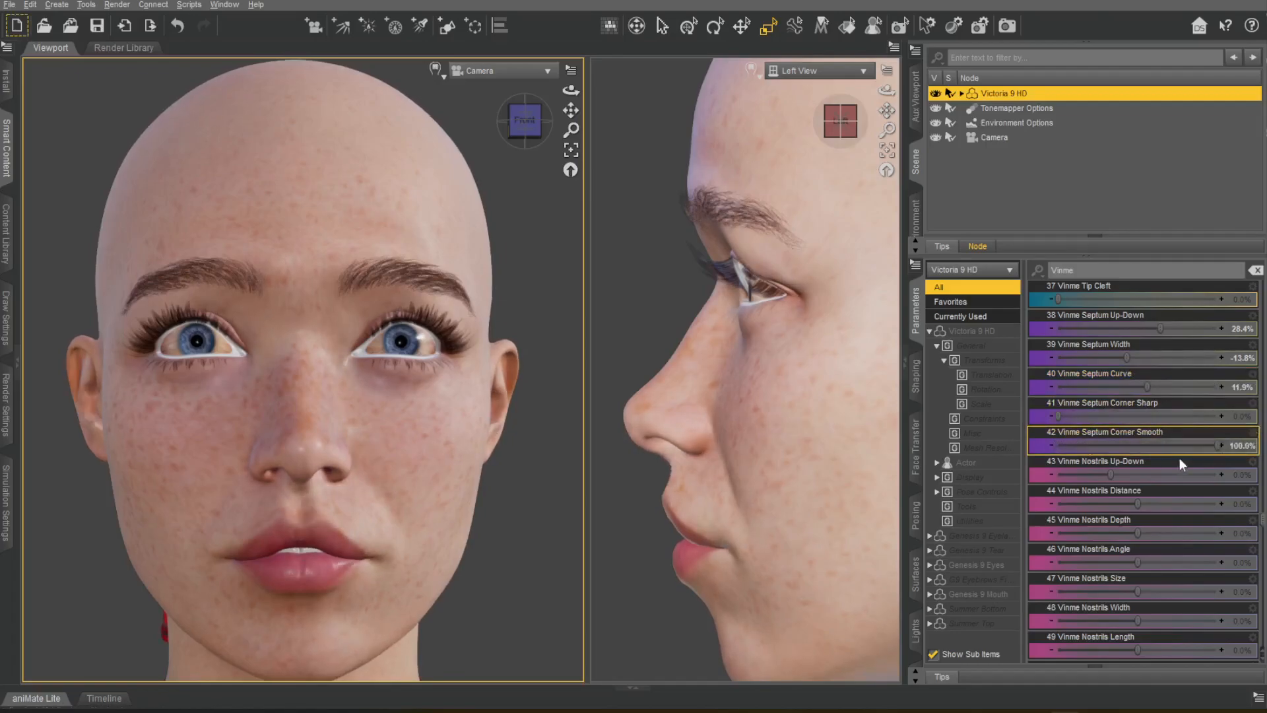
Set Vinme Nostrils Up-Down to 22.2%, Distance to 0.92%, Depth to 32.1%, Angle to -11.9%, Size to -30.3% and Length to -12.8%, undoing the Width trial.
scroll(1161, 466, "down", 3)
left_click_drag(1116, 301, 1167, 360)
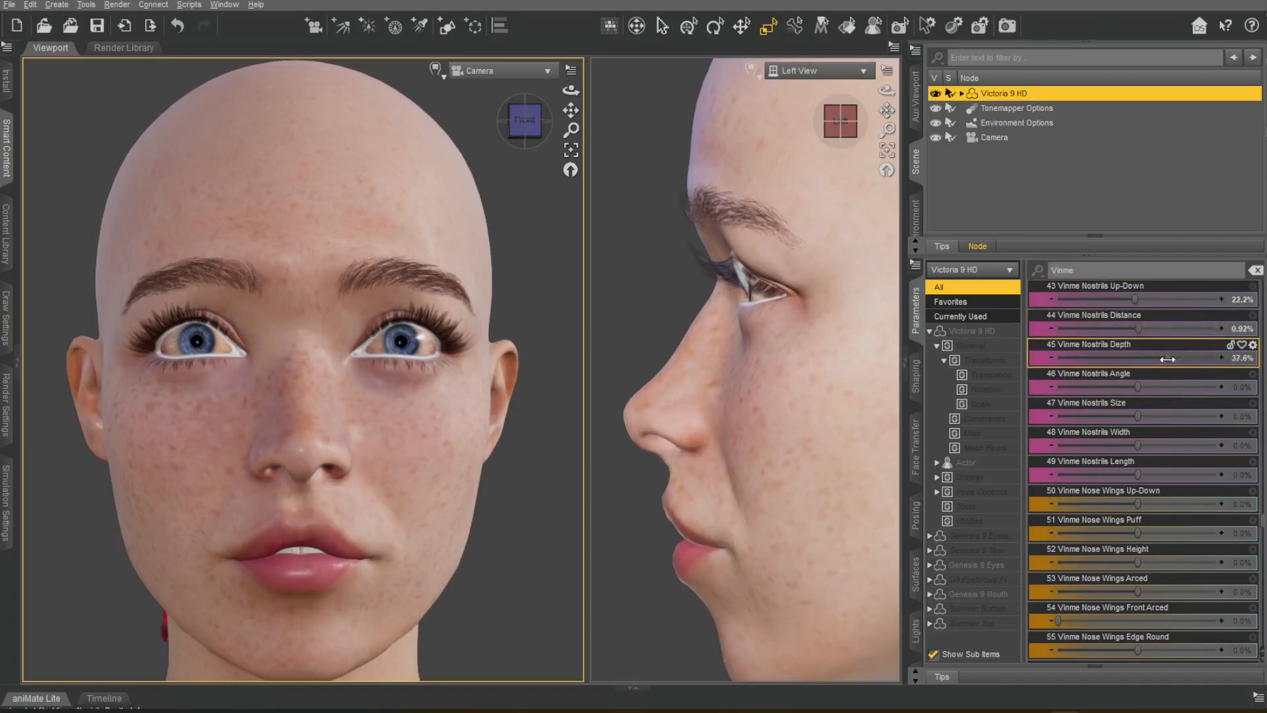
left_click_drag(1245, 360, 1226, 457)
key("ctrl+z")
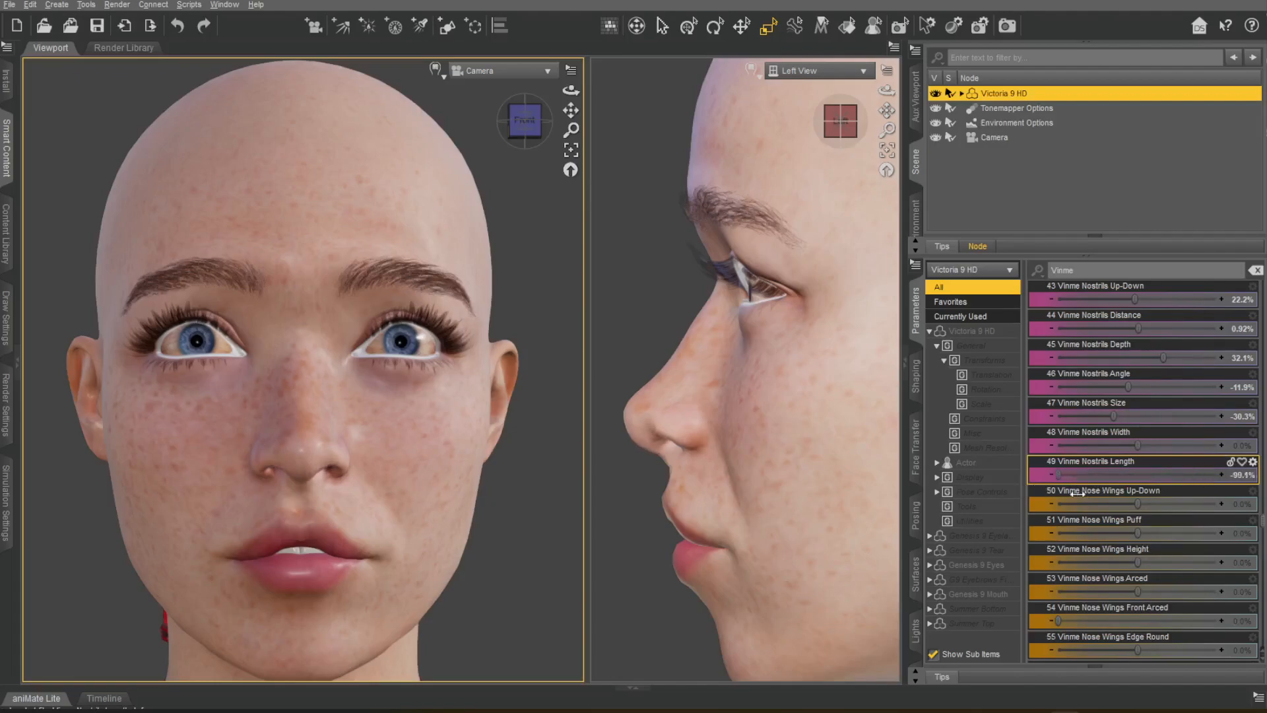
left_click_drag(1116, 500, 1128, 498)
Set Vinme Nose Wings Puff to 25.7% and Arced to 1.8%, undoing the Up-Down, Height and Front Arced trials.
scroll(1167, 461, "down", 6)
left_click_drag(1139, 330, 1158, 360)
key("ctrl+z")
left_click_drag(1138, 386, 1085, 384)
key("ctrl+z")
left_click(1152, 418)
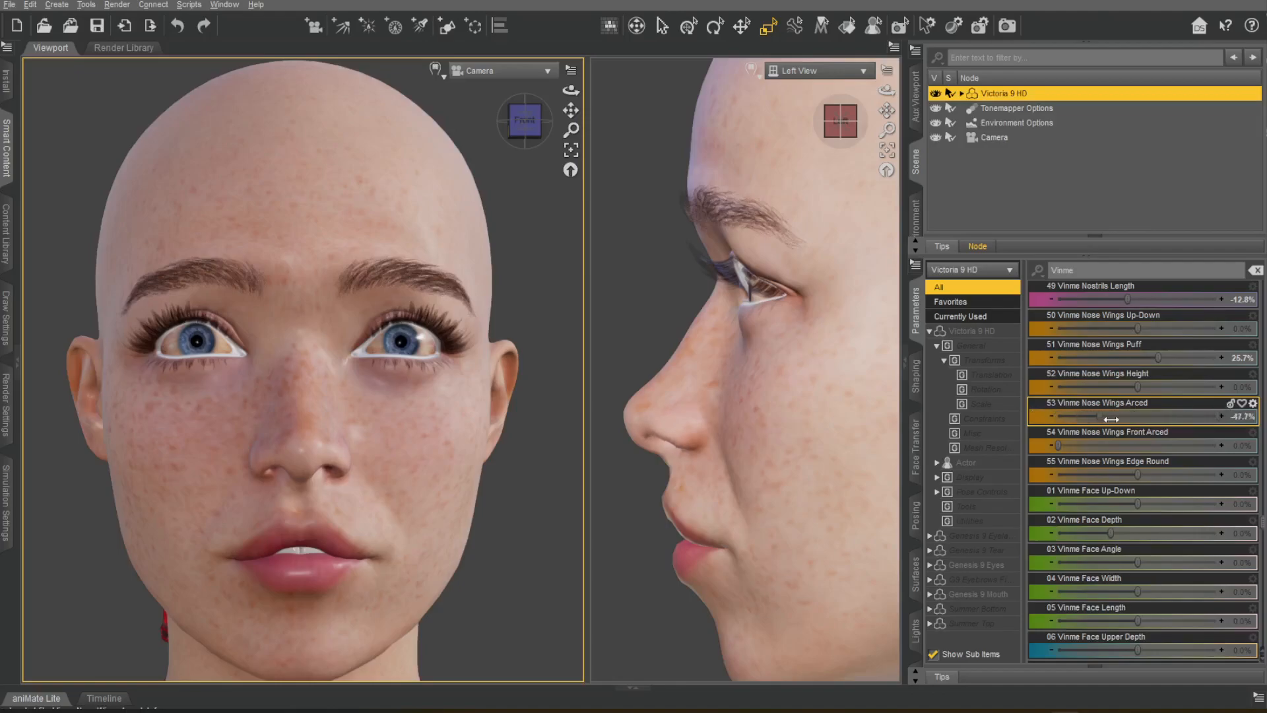
left_click_drag(1144, 419, 1197, 438)
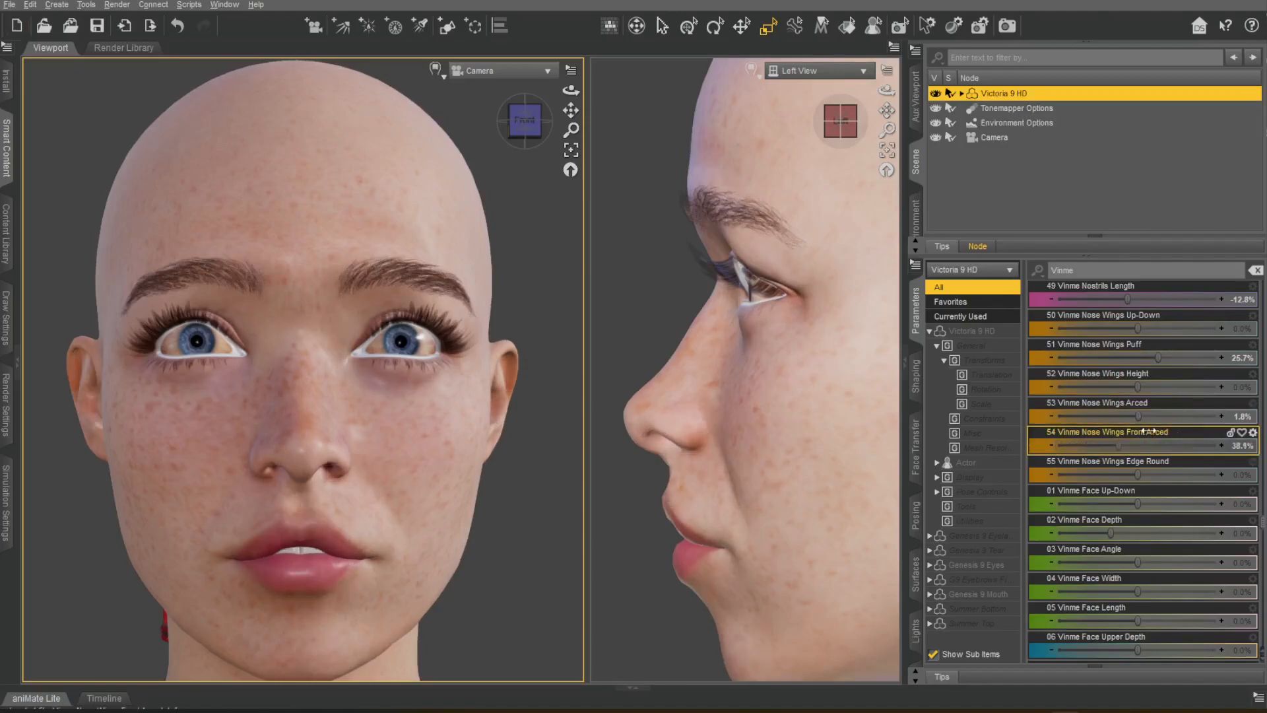
Set Vinme Nose Wings Edge Round to -37.6%, Face Width to -20.2% and Face Length to -43.1%.
left_click_drag(1138, 474, 1110, 531)
left_click_drag(1152, 571, 1122, 577)
left_click_drag(1138, 622, 1098, 610)
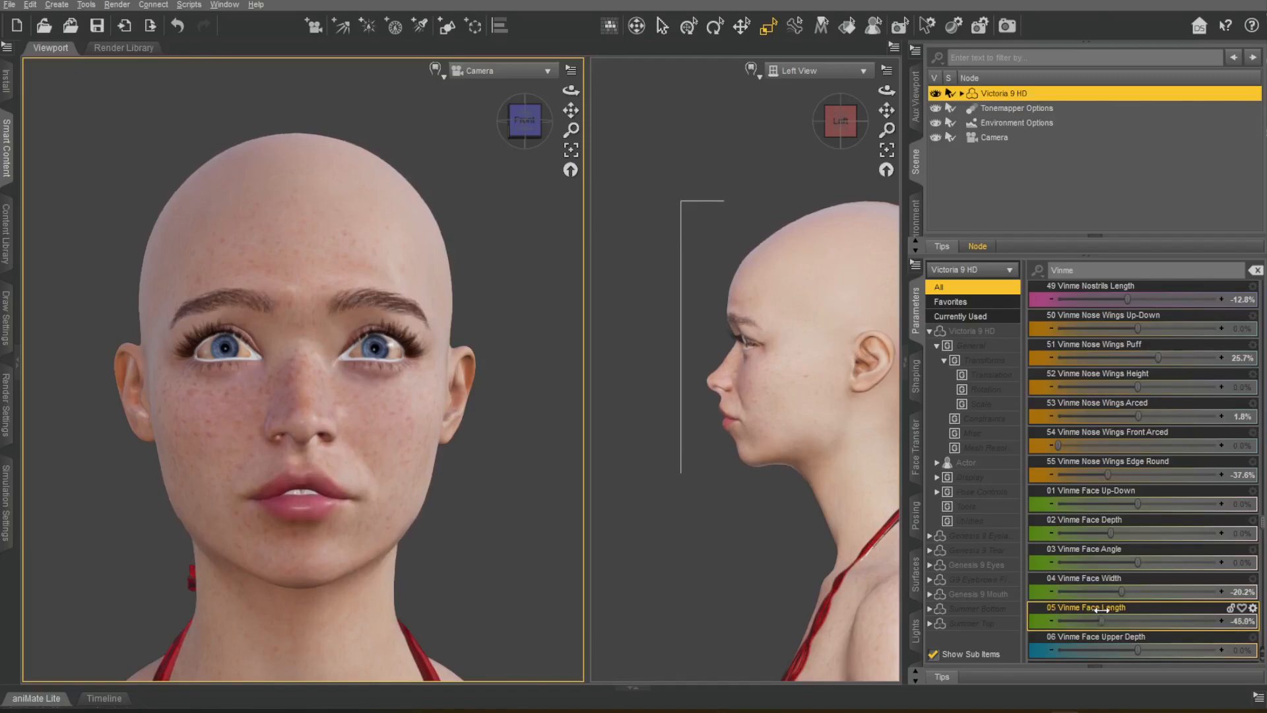
Set Vinme Face Upper Width to -11.0% and Middle Depth to -7.3%, undoing the Upper Depth, Middle Width and Lower Depth trials.
scroll(1099, 568, "down", 5)
left_click_drag(1140, 482, 1108, 613)
key("ctrl+z")
key("ctrl+z")
key("ctrl+z")
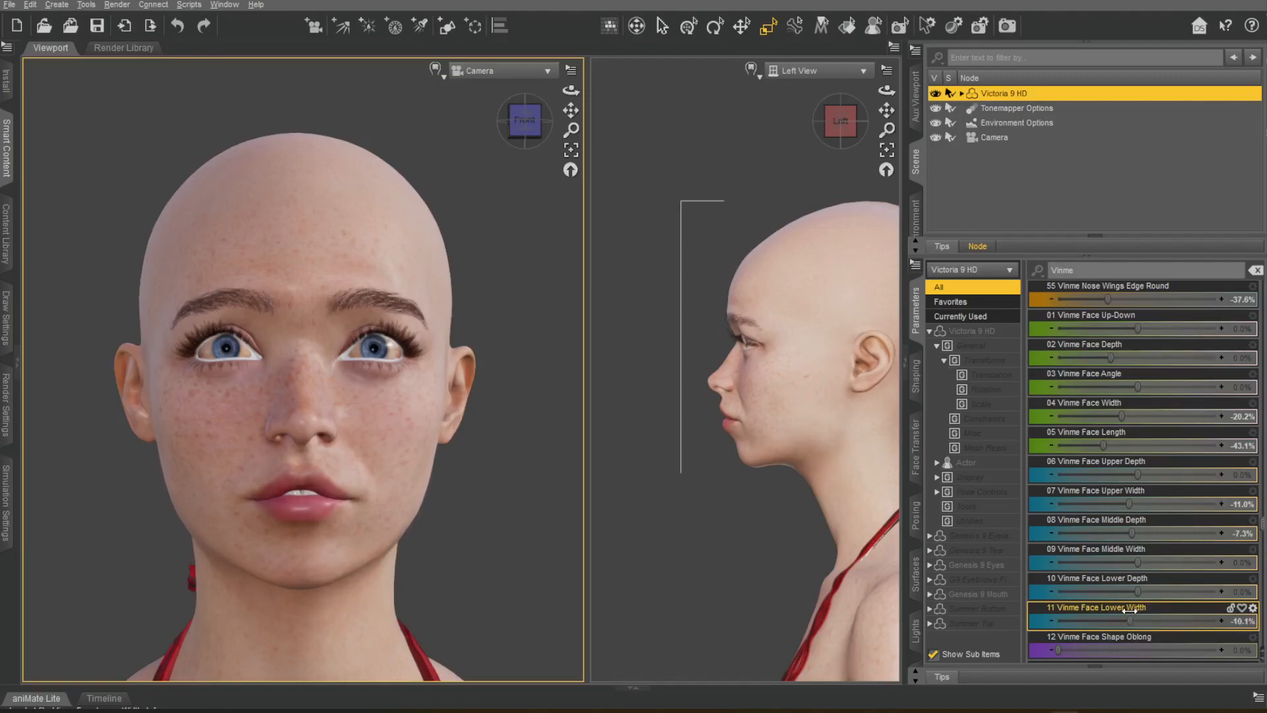
Set Vinme Face Shape Triangle to 25.7% and Heart to 13.3%, resetting the Diamond trial.
scroll(1142, 594, "down", 5)
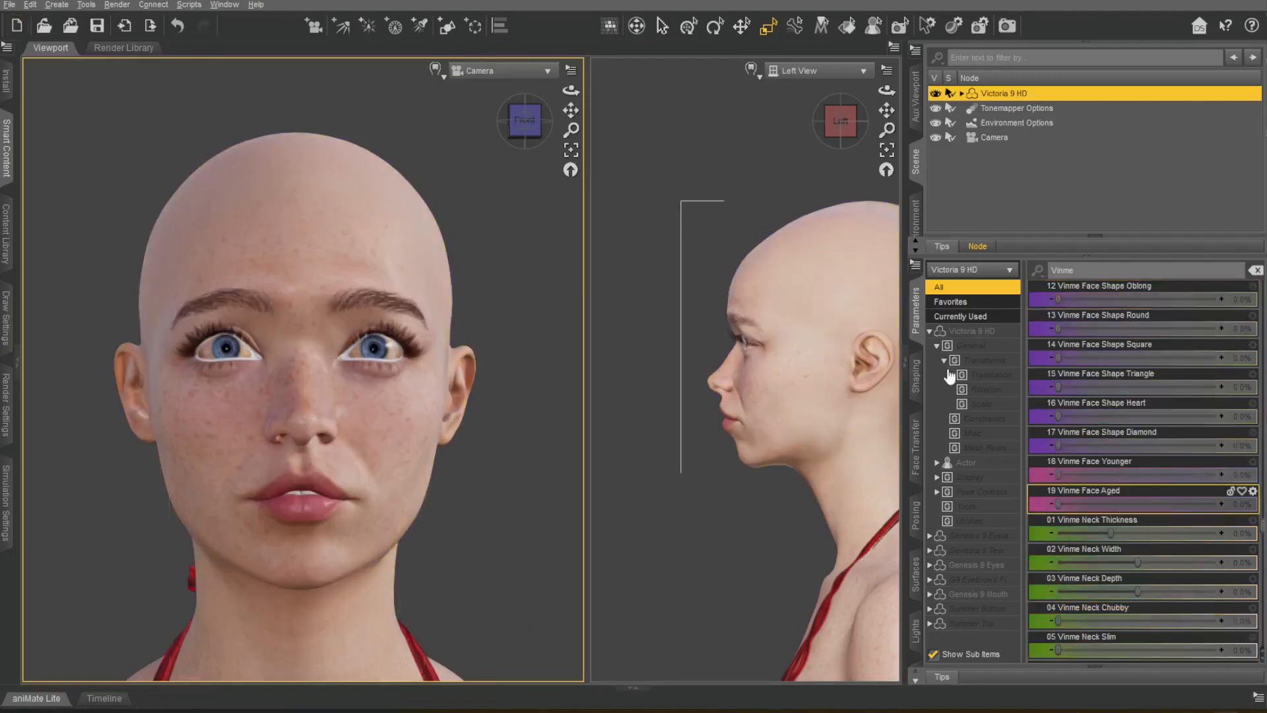
left_click_drag(1058, 329, 1074, 431)
left_click_drag(1069, 446, 1209, 452)
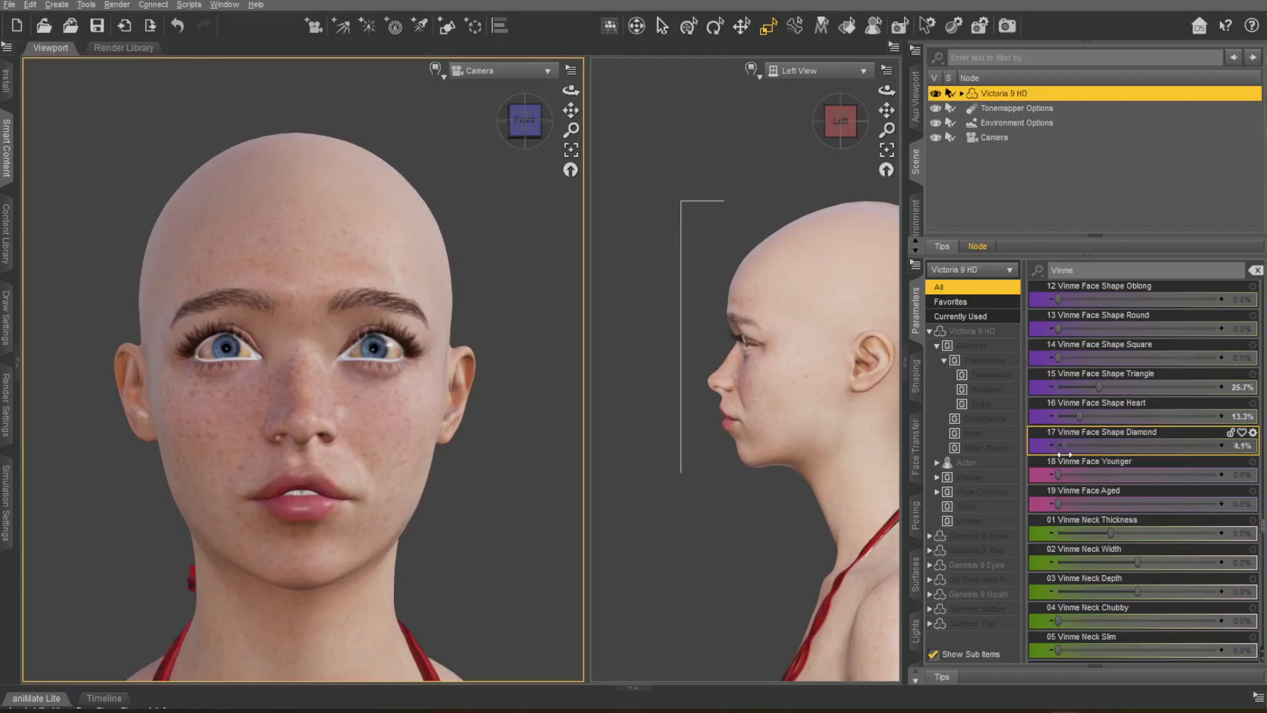
Set Vinme Neck Thickness to 56.8%, Neck Width to -49.5%, Neck Depth to -10.1% and Neck Slim to 72.9%.
left_click_drag(1058, 474, 1179, 542)
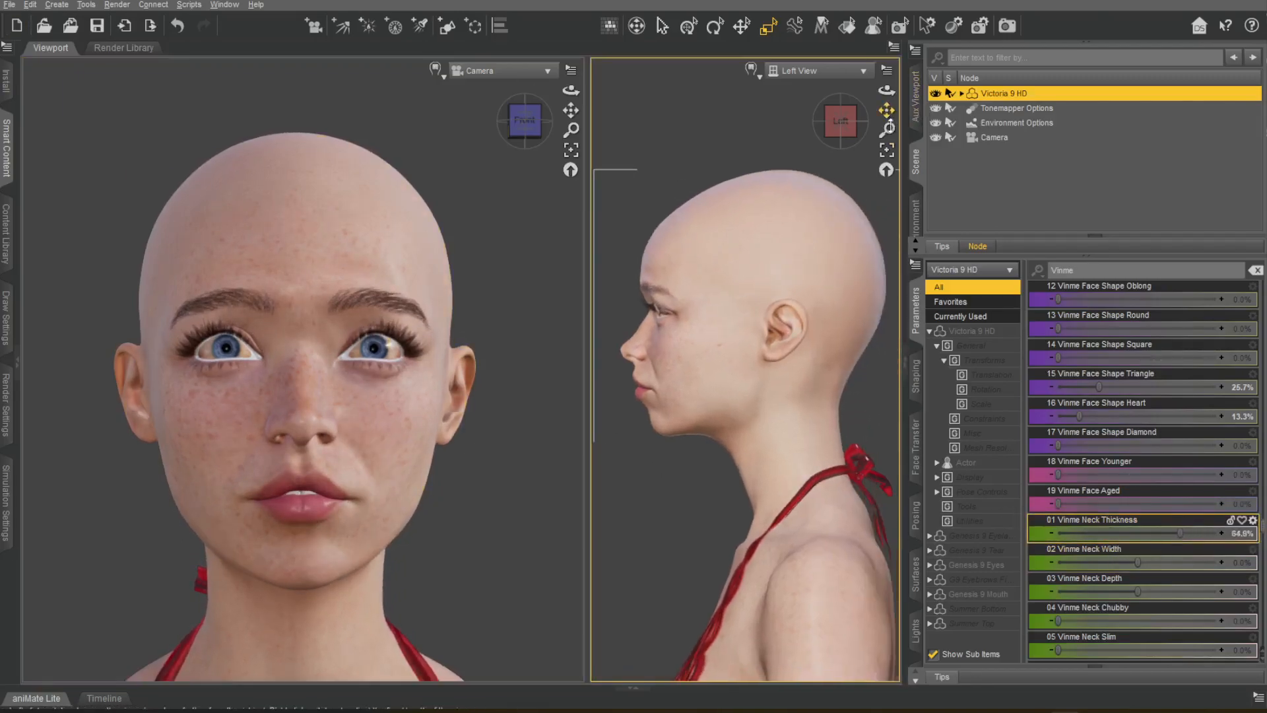
left_click_drag(571, 111, 610, 122)
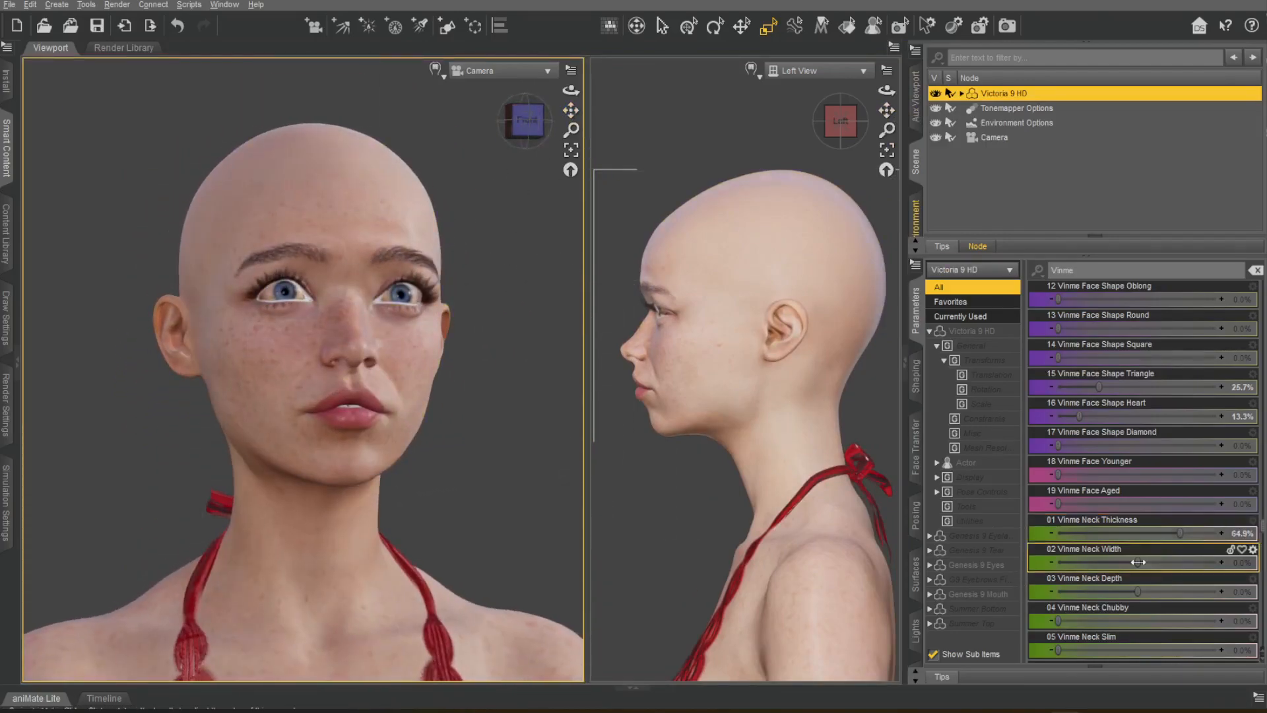
left_click_drag(1180, 533, 1130, 592)
left_click(526, 122)
left_click_drag(1052, 645, 1174, 650)
Set Vinme Adam's Apple to -19.7%, Neck Tendons Thickness to -9.2% and Neck Tendons Defined to 100%.
scroll(1175, 528, "down", 6)
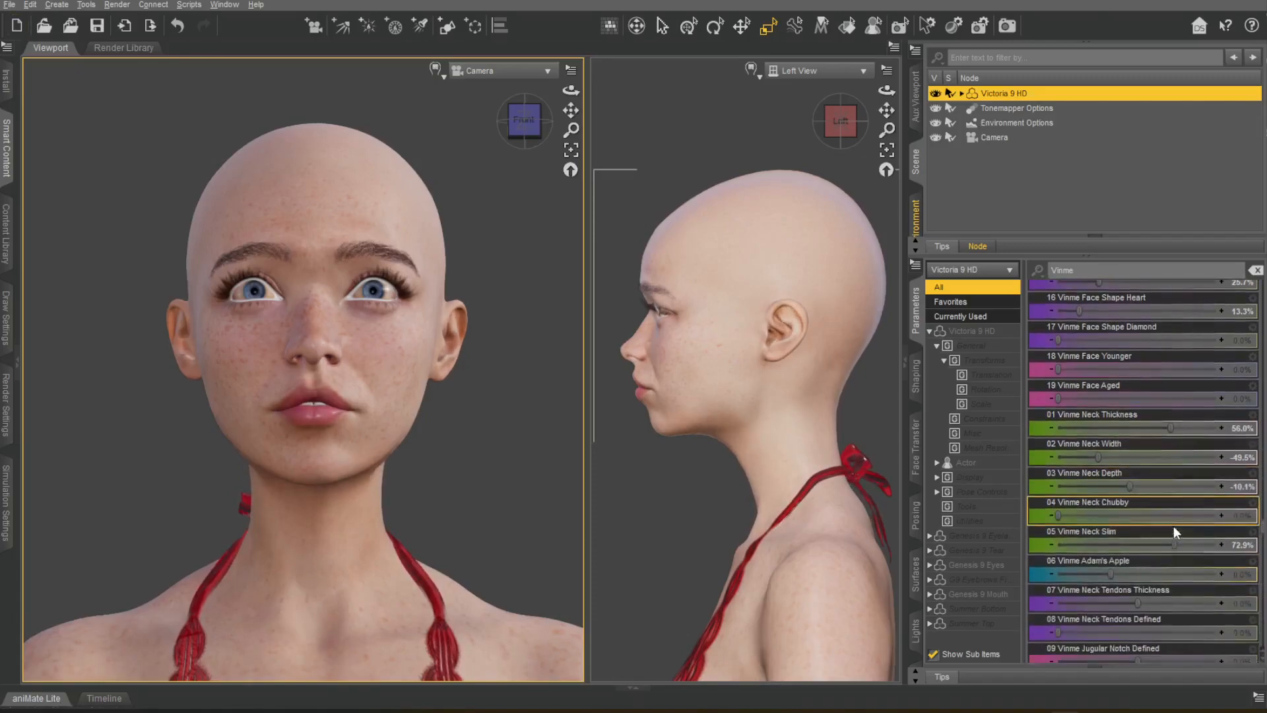
left_click_drag(1115, 328, 1064, 374)
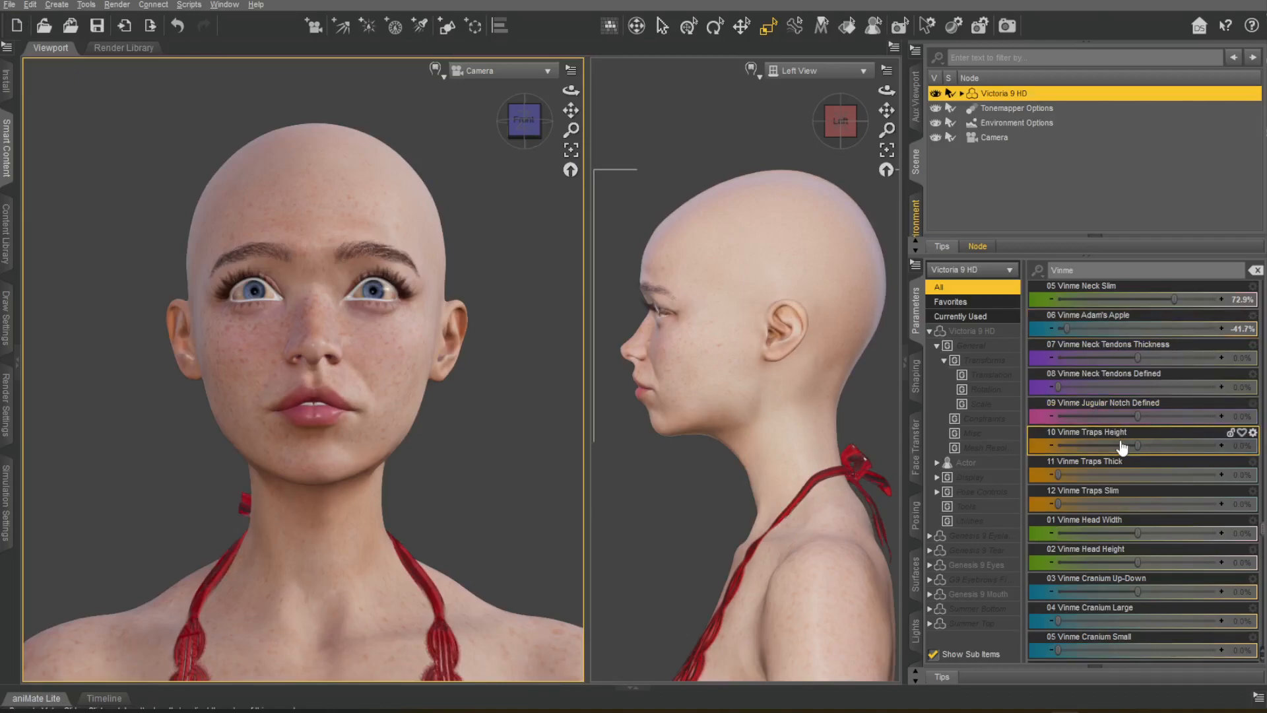
left_click_drag(1111, 329, 1228, 360)
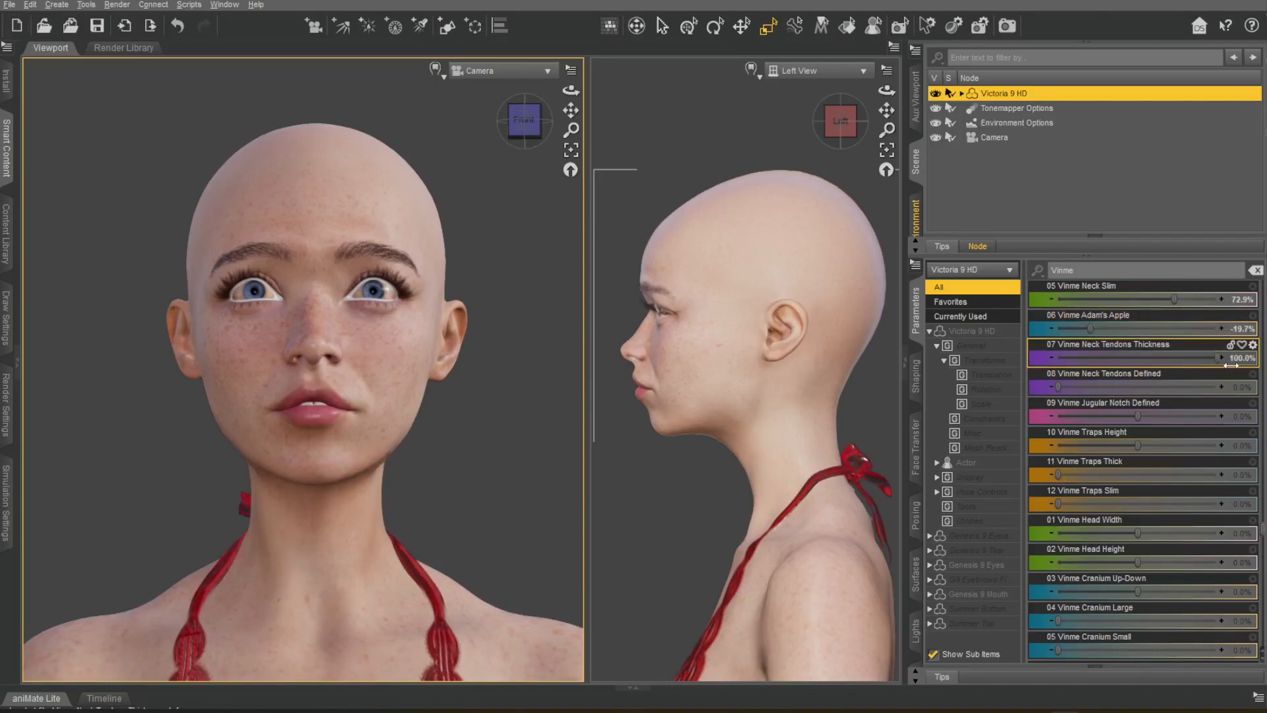
left_click_drag(1117, 388, 1261, 396)
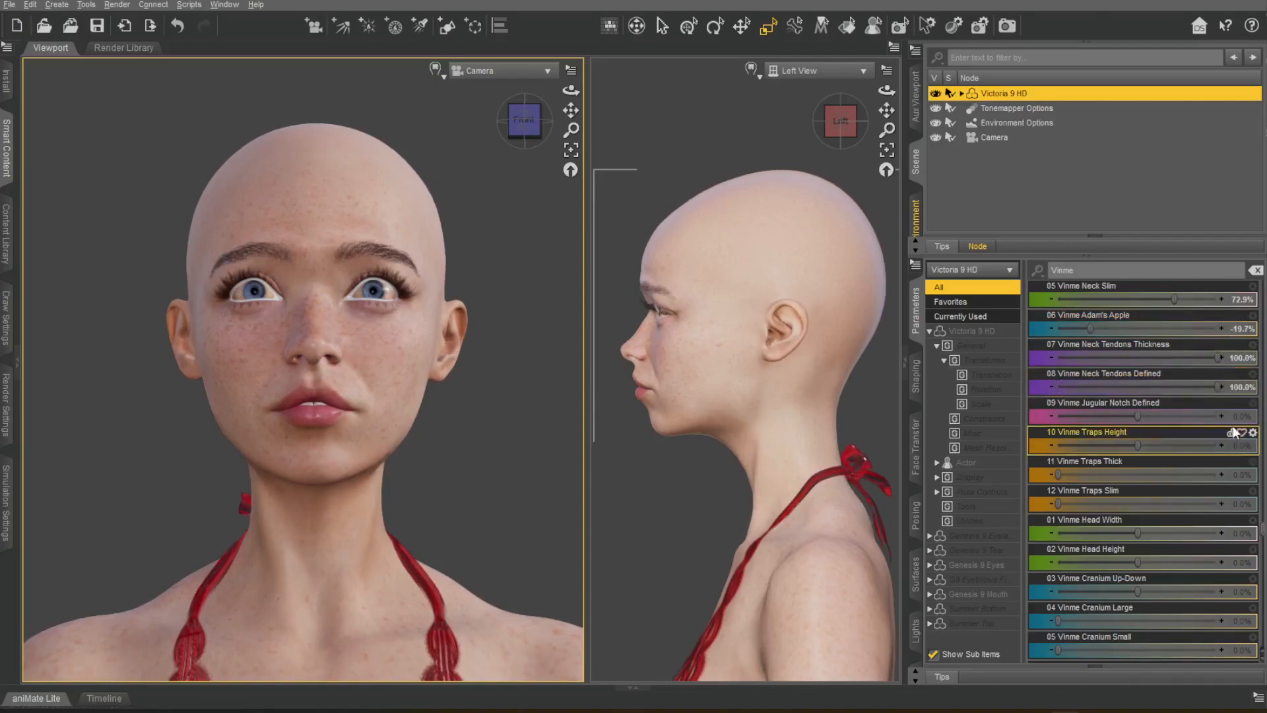
left_click_drag(1218, 358, 1128, 367)
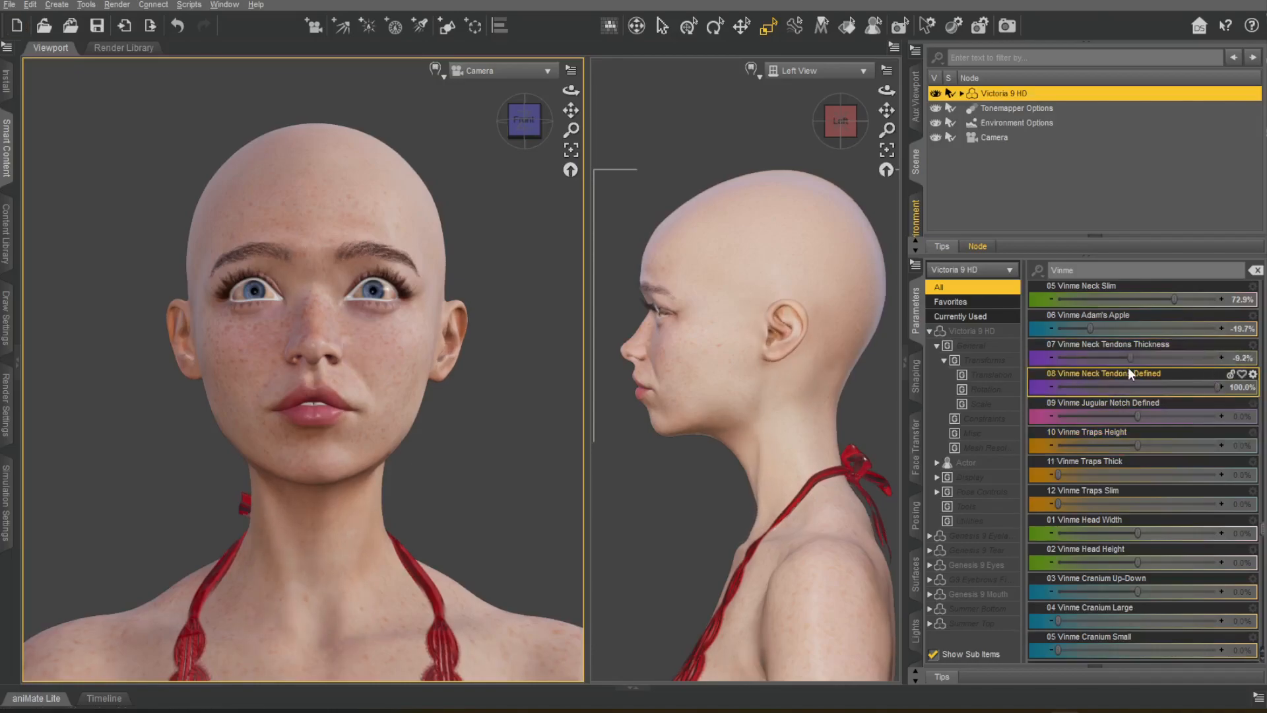
Set Vinme Jugular Notch Defined to 100%, Traps Height to -21.1%, Traps Thick to 9.6% and Traps Slim to 100%.
left_click_drag(1136, 416, 1194, 415)
left_click_drag(1049, 417, 1013, 427)
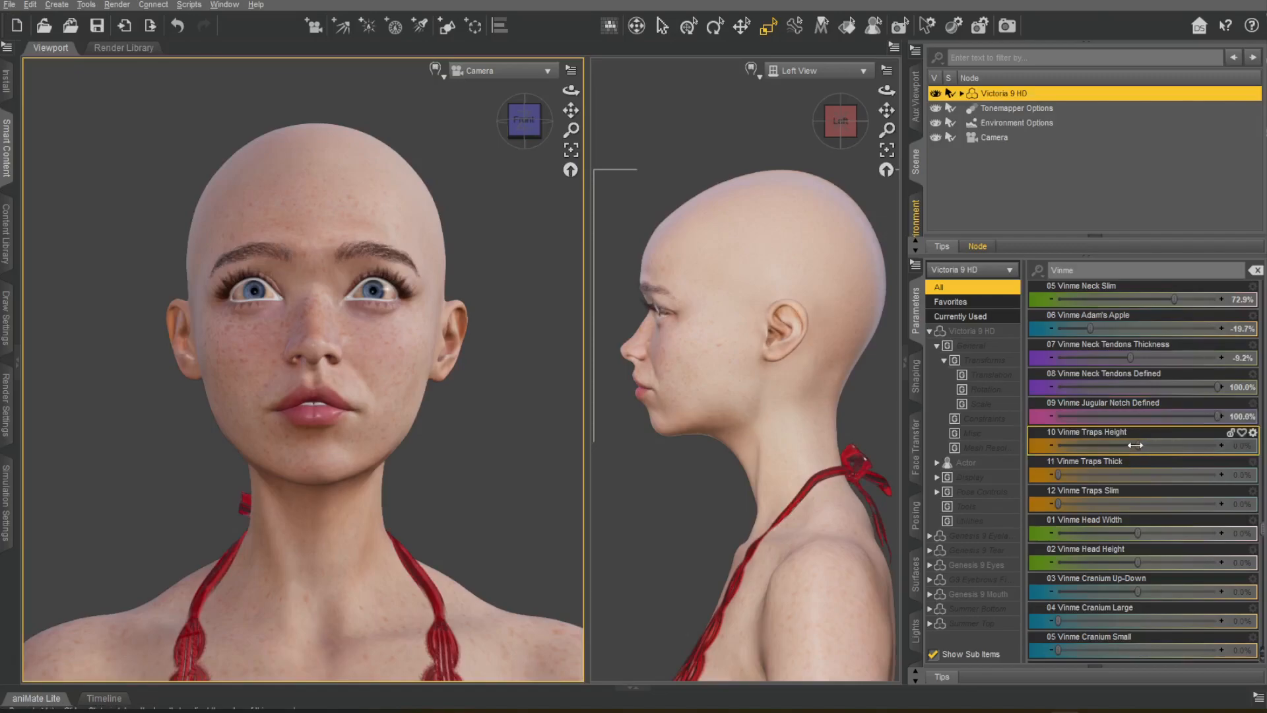
left_click_drag(1149, 445, 1080, 445)
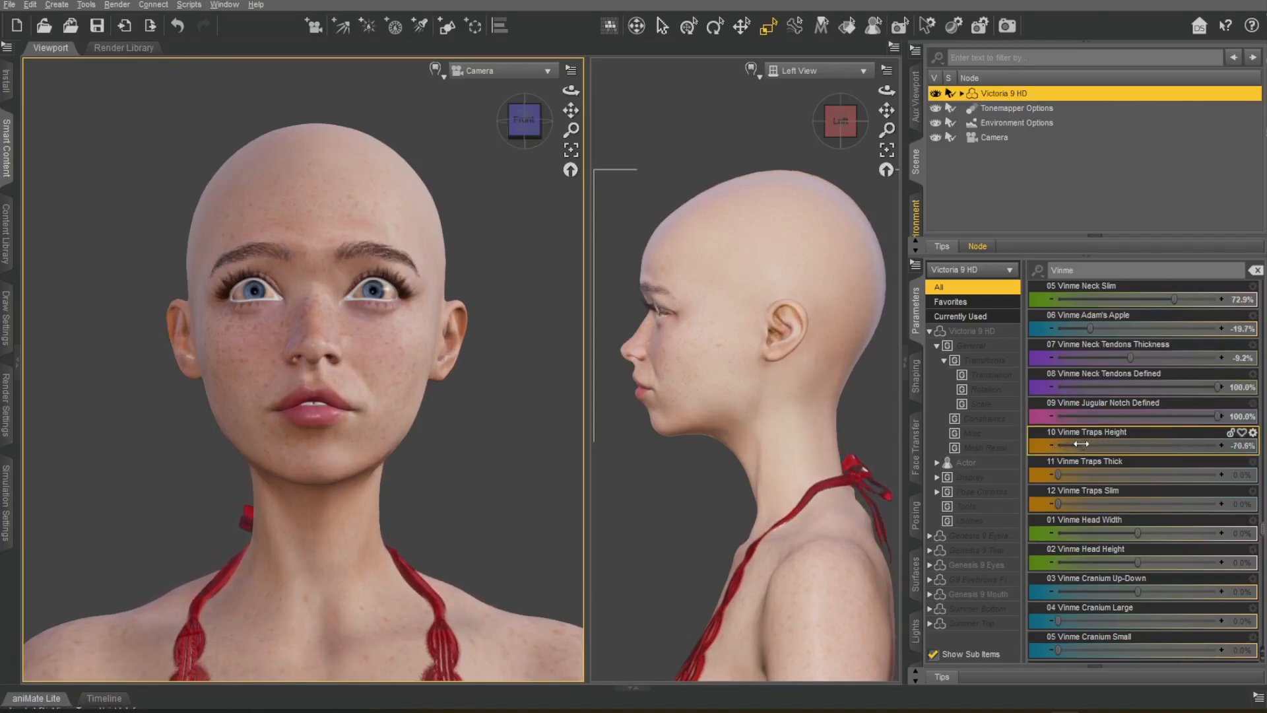
left_click_drag(1082, 446, 1121, 445)
left_click_drag(1058, 475, 1062, 504)
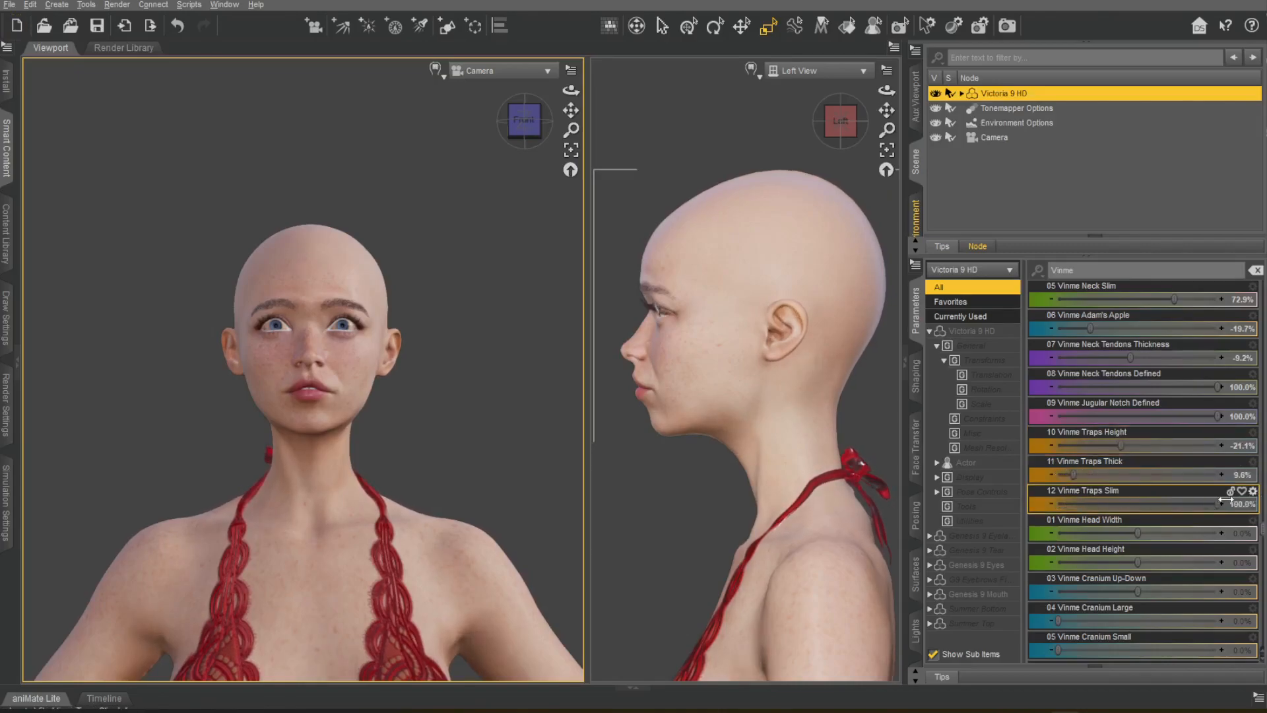
Set Vinme Head Width to -24.8%, Head Height to -0.92%, Cranium Up-Down to 27.5% and Cranium Height to 32.1%, undoing the other cranium trials.
scroll(1188, 462, "down", 6)
left_click_drag(1130, 358, 1188, 414)
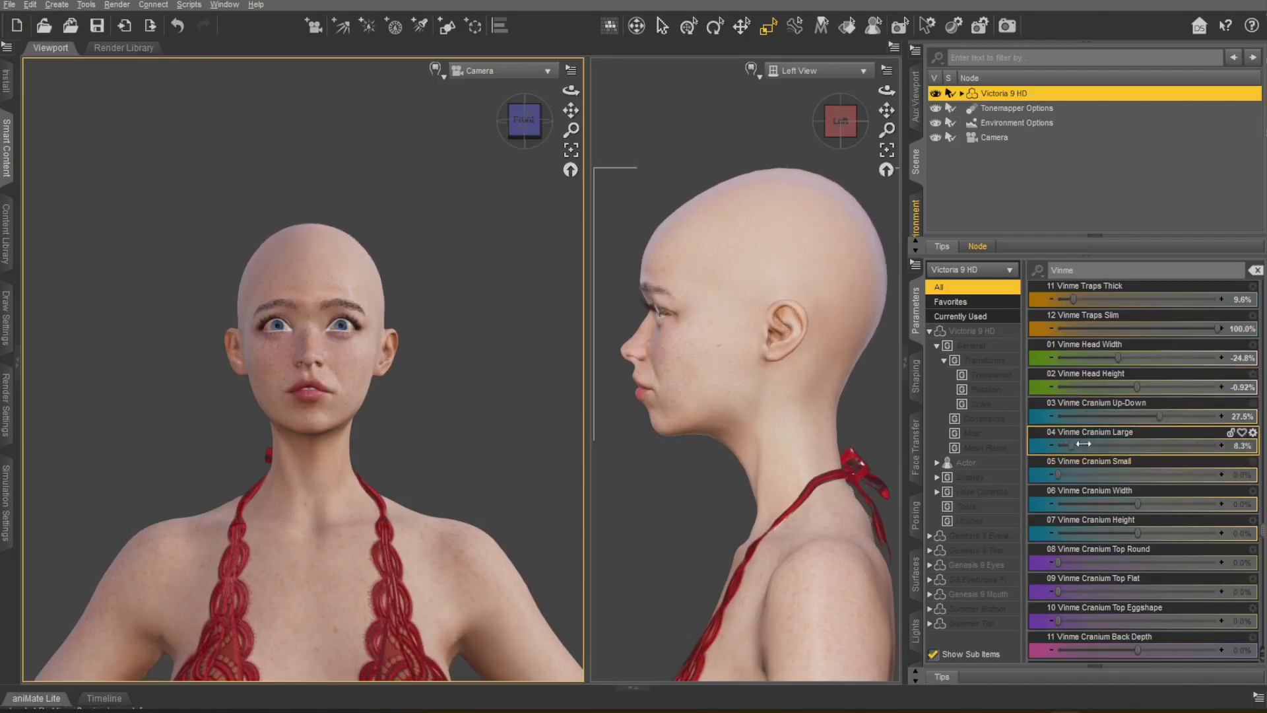
left_click_drag(1062, 475, 1016, 464)
left_click_drag(1138, 504, 1161, 535)
key("ctrl+z")
left_click_drag(1082, 563, 1158, 615)
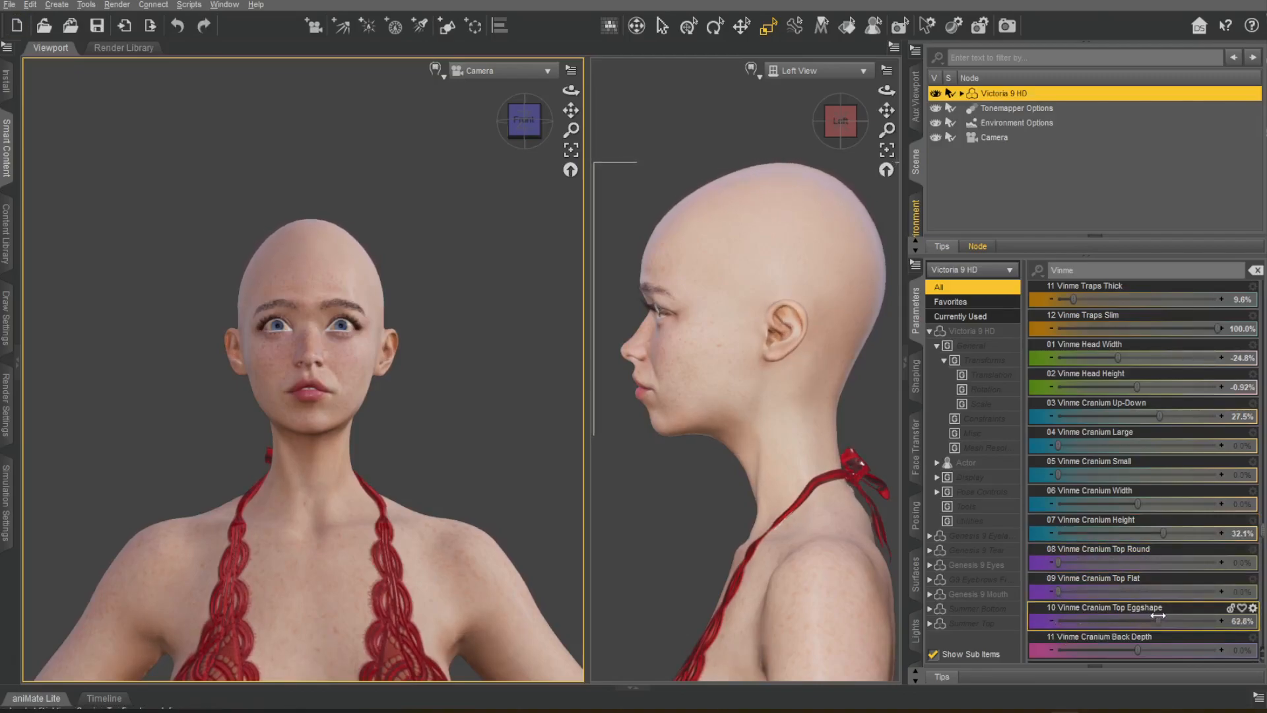
Set Vinme Cranium Back Depth to -23.9%, undoing the Back Width and Back Elongated trials.
scroll(1150, 549, "down", 5)
left_click_drag(1140, 385, 1214, 414)
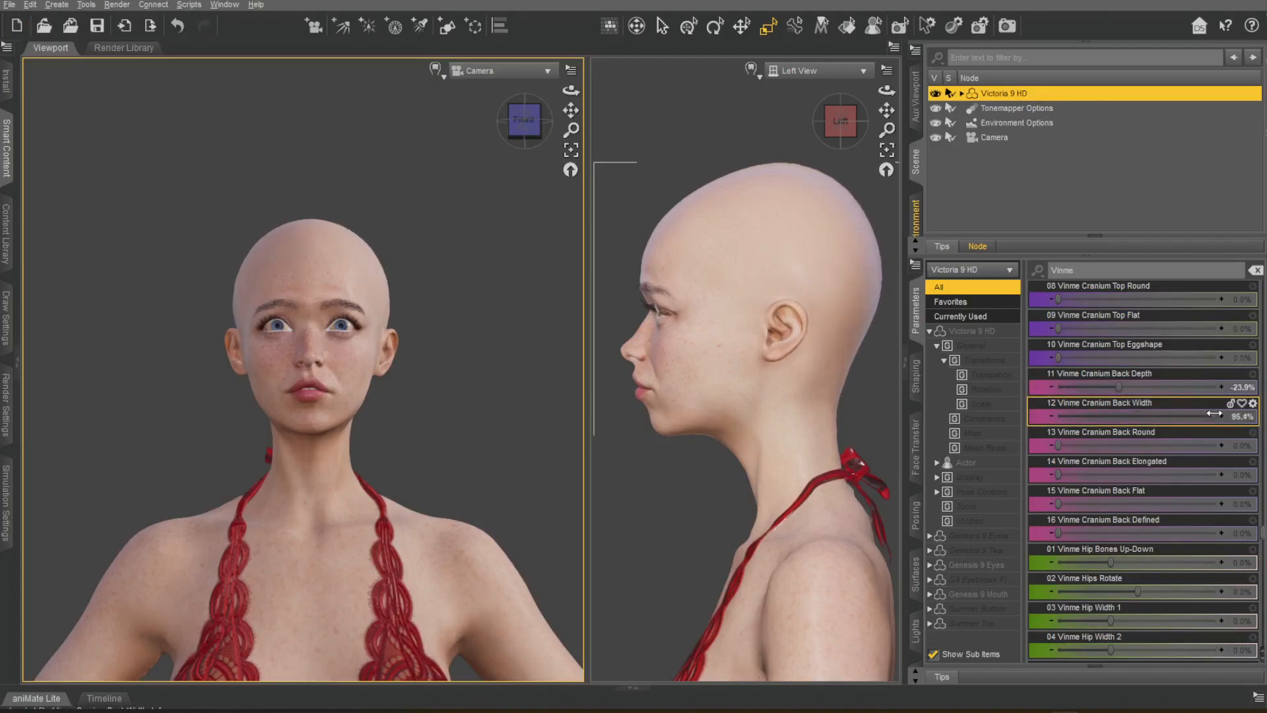
key("ctrl+z")
left_click_drag(1059, 444, 1074, 431)
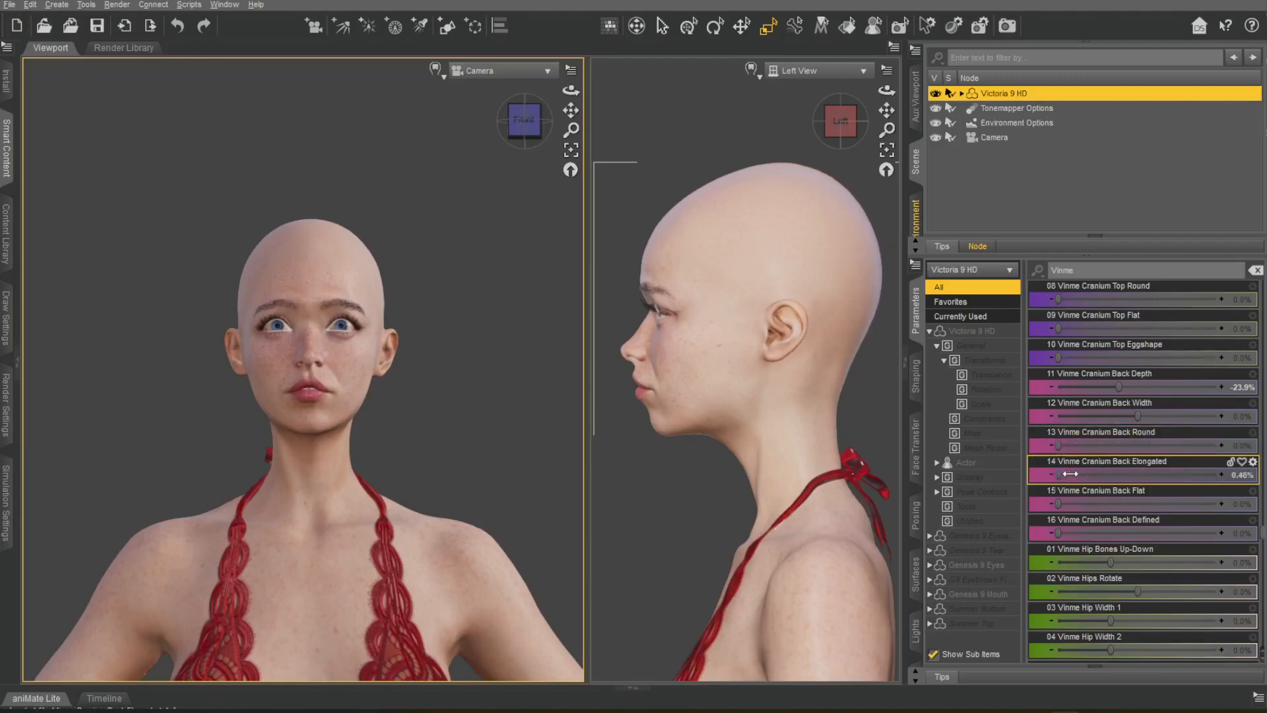
mouse_move(1058, 503)
left_mouse_down()
mouse_move(1220, 504)
mouse_move(1059, 503)
left_mouse_up()
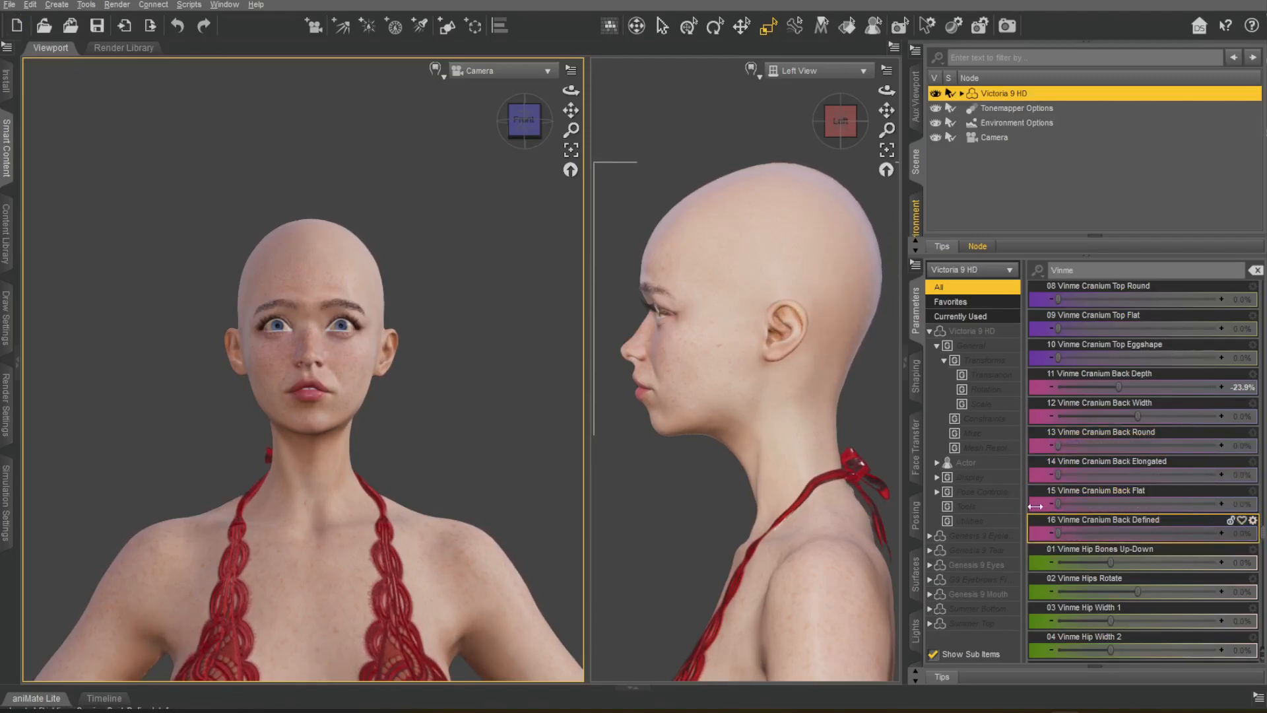
Set Vinme Hips Rotate to 30.3%, undoing the Hip Bones Up-Down and Hip Width 2 trials.
scroll(1126, 502, "down", 3)
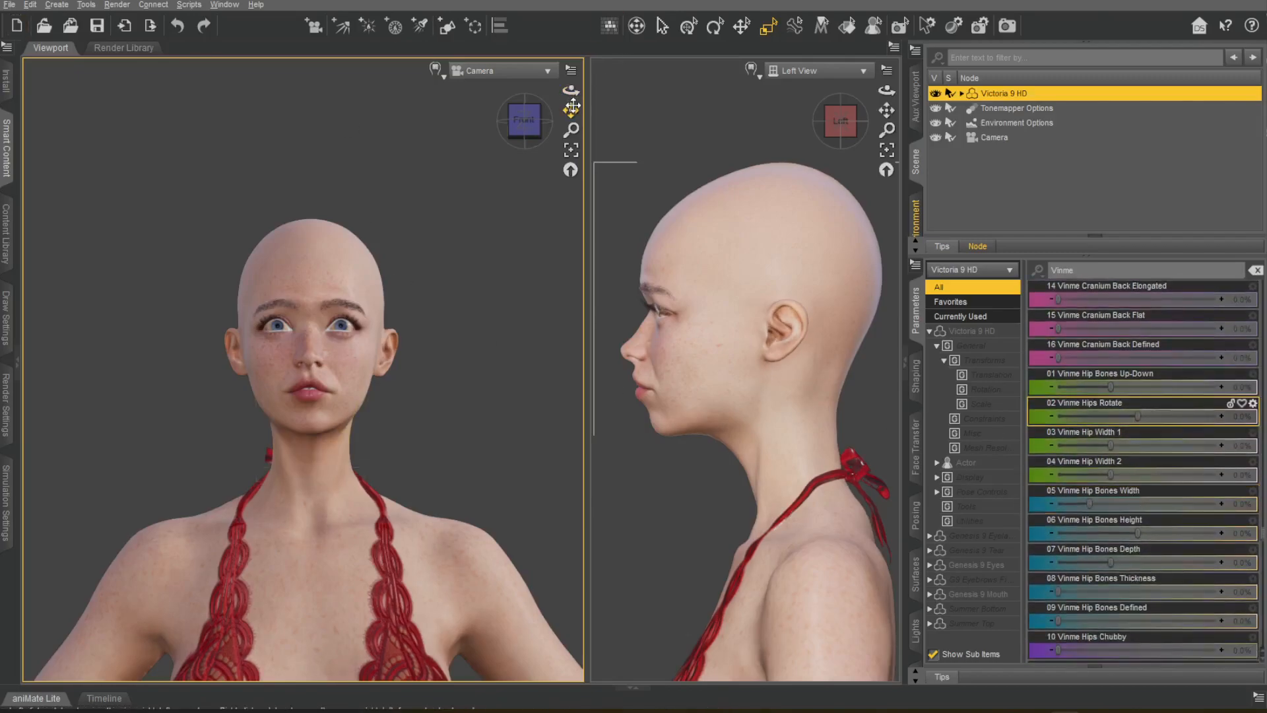
left_click_drag(573, 104, 572, 49)
scroll(837, 167, "down", 4)
left_click_drag(885, 112, 885, 83)
scroll(798, 442, "up", 5)
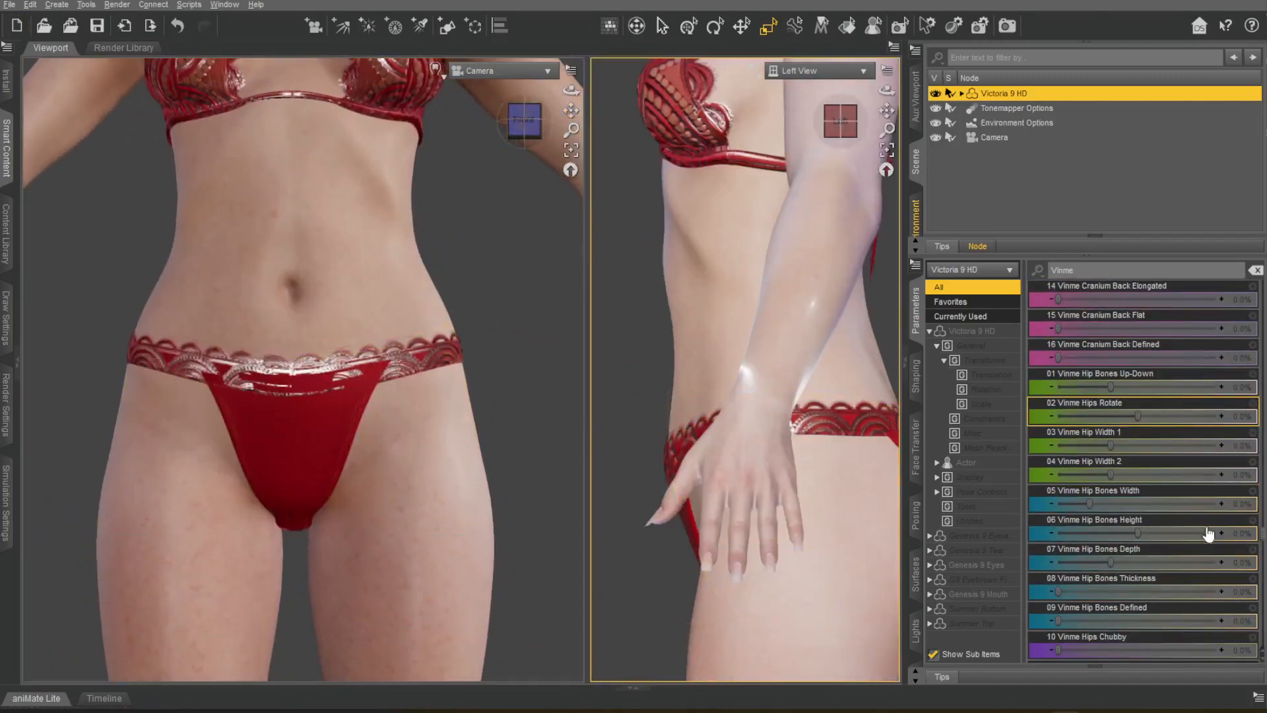
left_click_drag(1122, 387, 1095, 384)
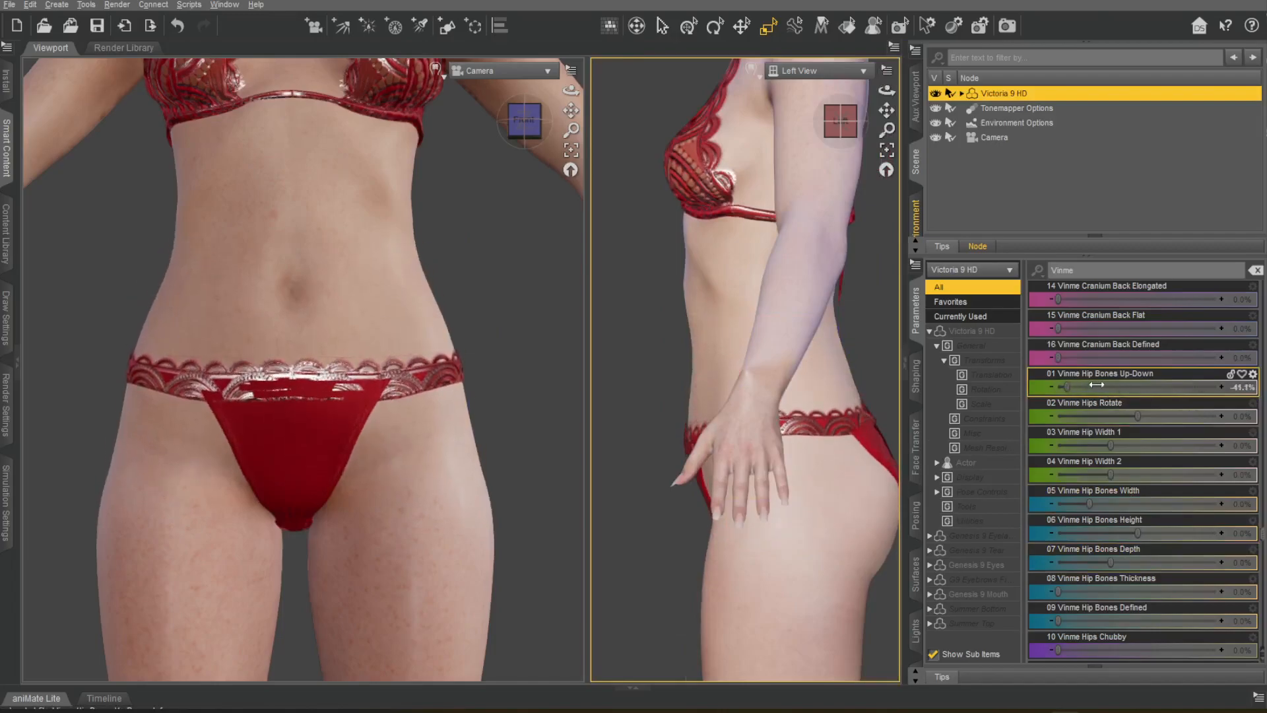
key("ctrl+z")
left_click_drag(1142, 419, 1045, 437)
key("ctrl+z")
left_click_drag(1141, 473, 1208, 472)
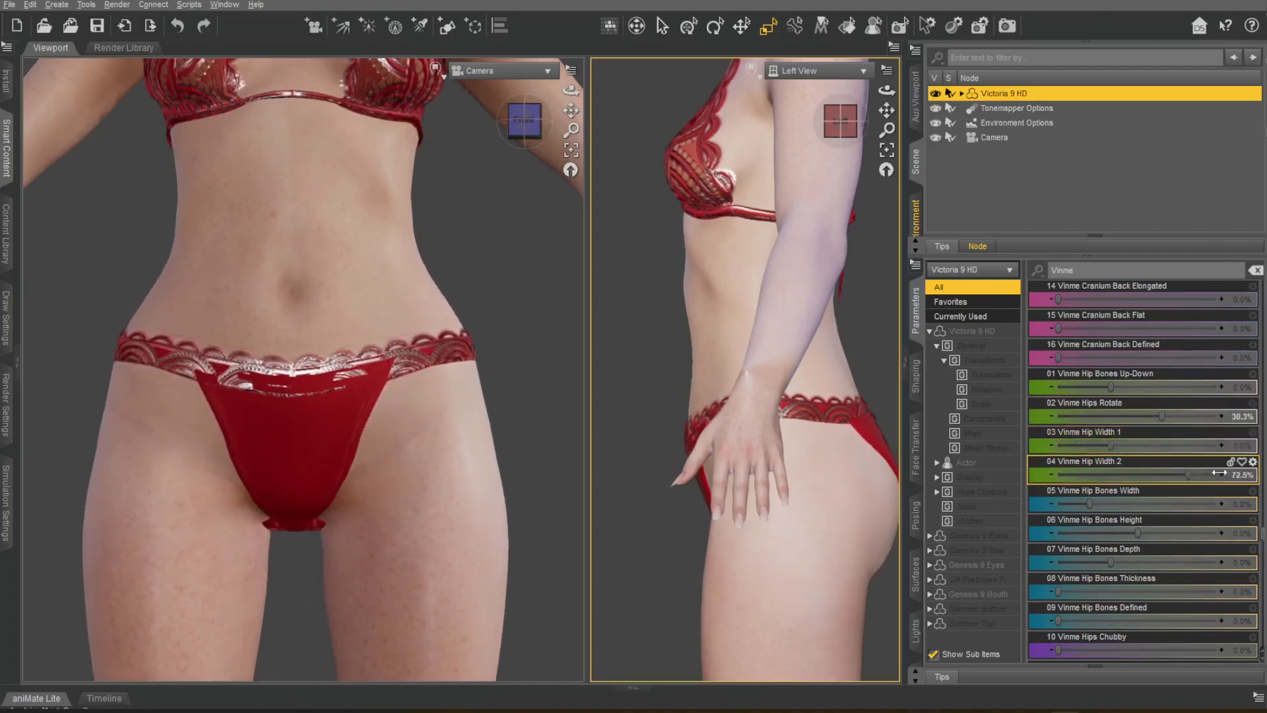
key("ctrl+z")
Set Vinme Hip Bones Height to -37.6%, Depth to -2.5% and Defined to 62.8%, undoing the Width and Thickness trials.
left_click_drag(1089, 503, 1217, 503)
left_click_drag(1079, 490, 1068, 491)
key("ctrl+z")
scroll(367, 415, "down", 3)
left_click_drag(1144, 532, 1160, 557)
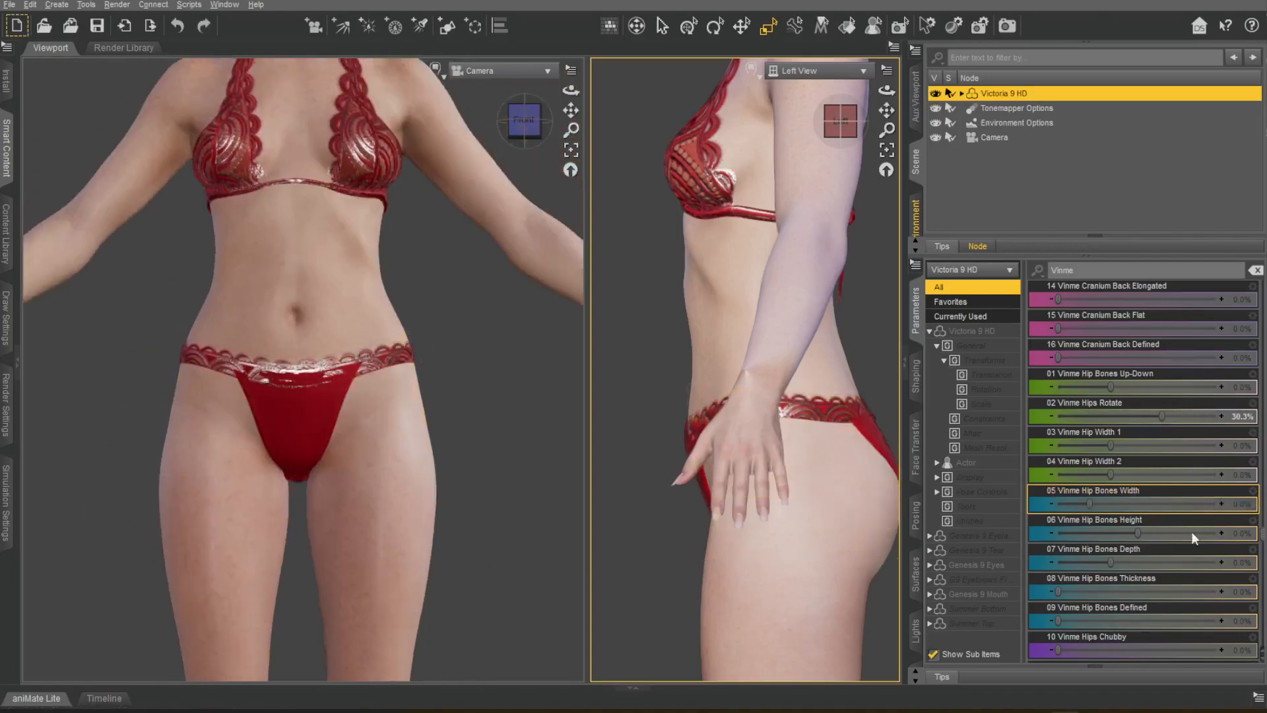
left_click_drag(1089, 536, 1104, 537)
left_click_drag(1061, 592, 1059, 621)
key("ctrl+z")
scroll(1149, 614, "down", 2)
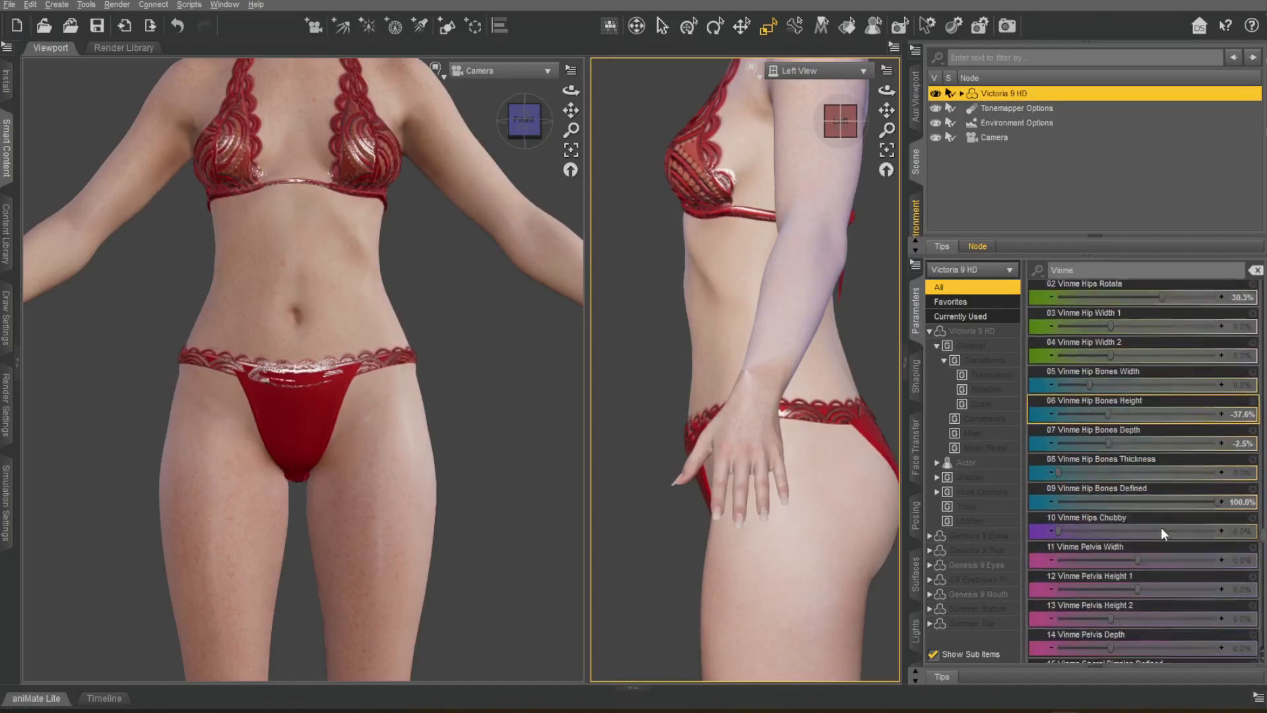
left_click_drag(1216, 446, 1157, 444)
Set Vinme Pelvis Depth to -29.4%, undoing the Hips Chubby, Pelvis Width and Pelvis Height trials.
left_click_drag(1058, 473, 1241, 472)
key("ctrl+z")
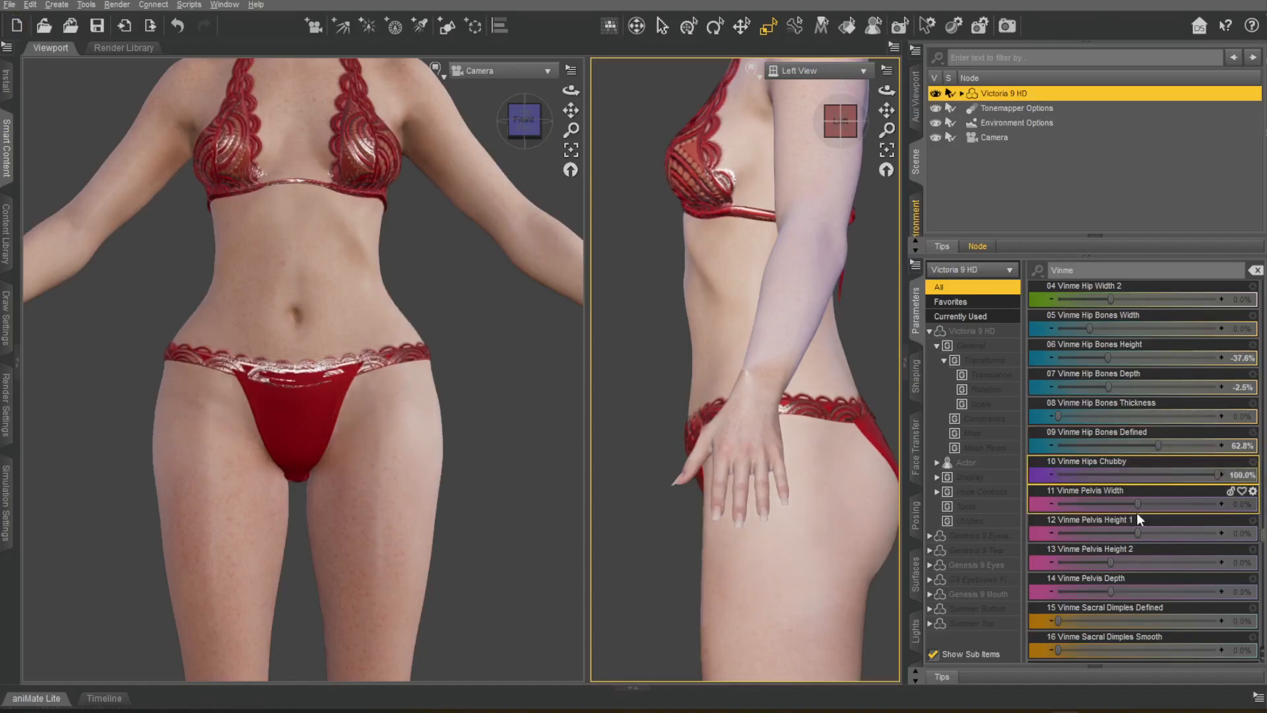
left_click_drag(1061, 503, 1191, 562)
key("ctrl+z")
key("ctrl+z")
left_click_drag(1109, 593, 1079, 592)
Set Vinme Sacral Dimples Defined and Smooth to 100% in the back view, hiding Summer Bottom temporarily to check the effect.
scroll(1164, 501, "down", 1)
scroll(1163, 501, "down", 5)
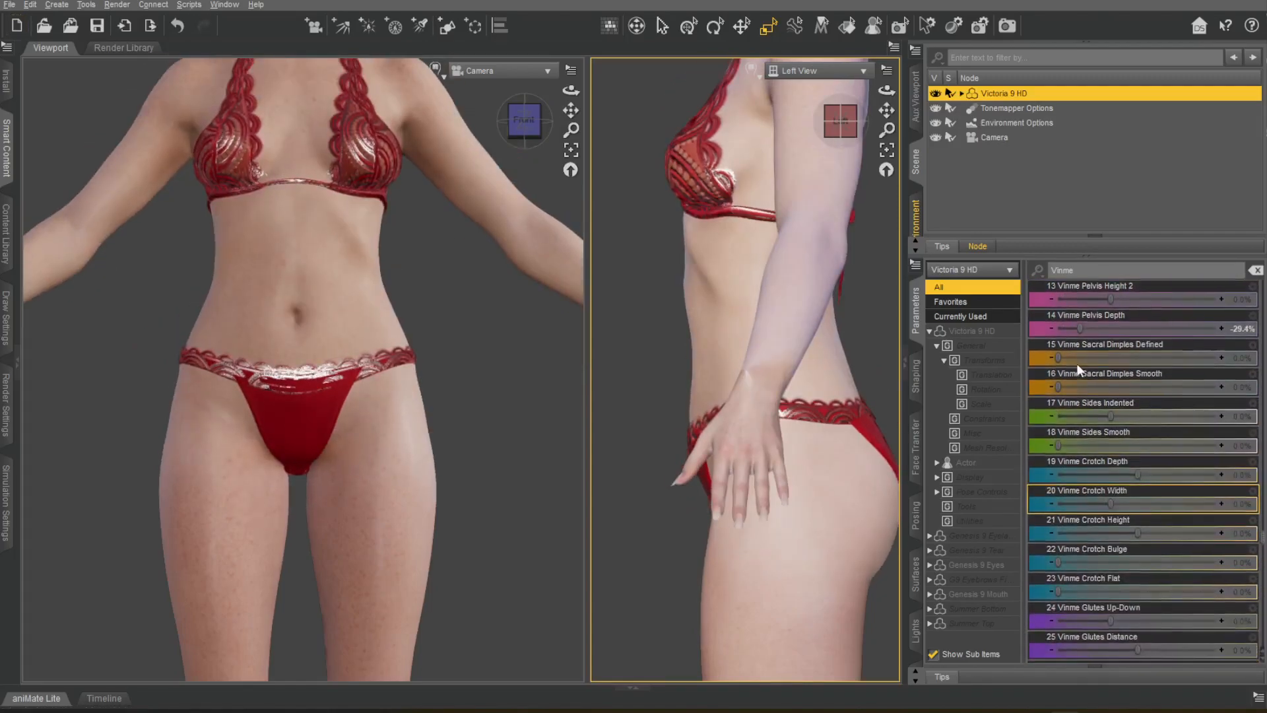
double_click(541, 121)
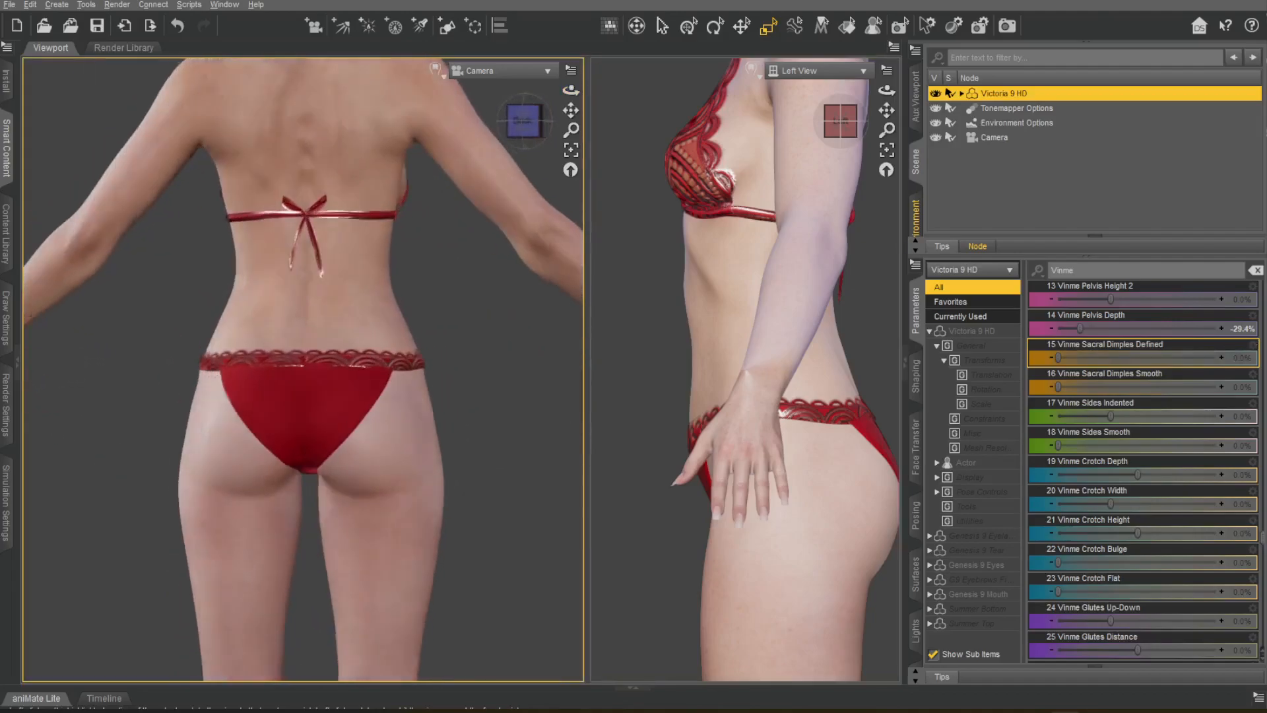
left_click_drag(1059, 358, 1217, 358)
key("ctrl+z")
left_click(961, 93)
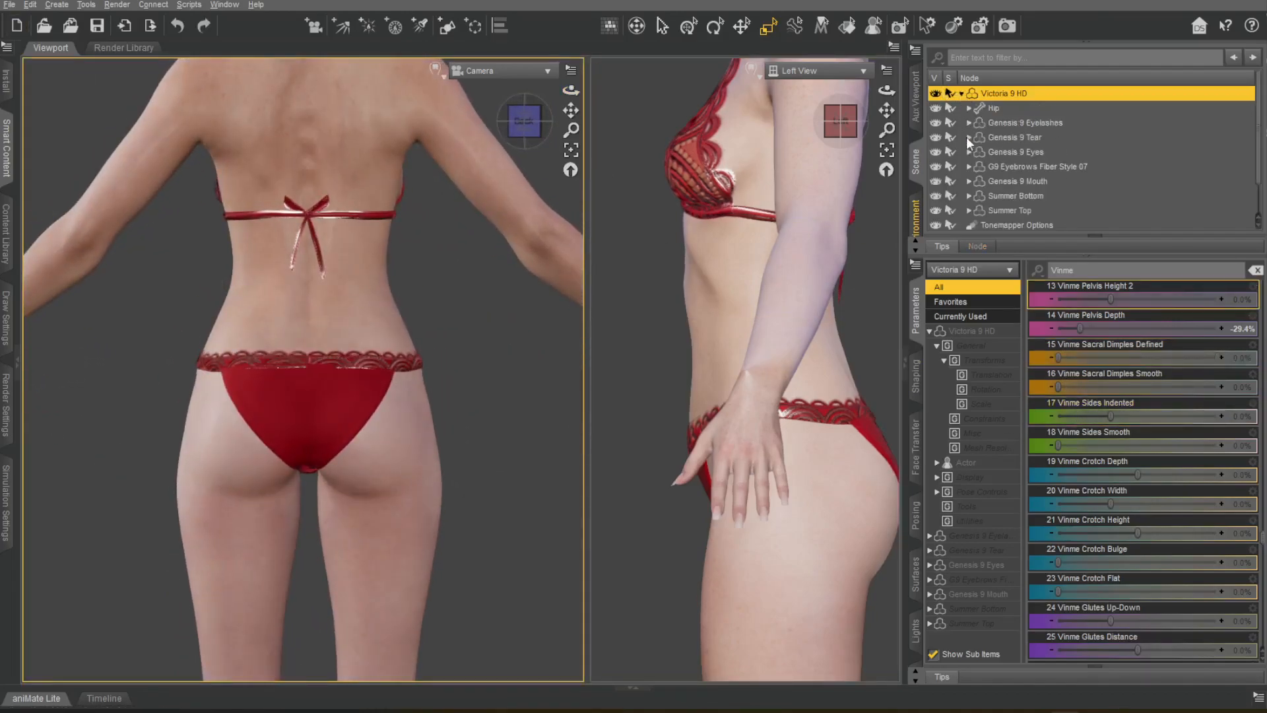
left_click(935, 196)
left_click_drag(1059, 358, 1218, 358)
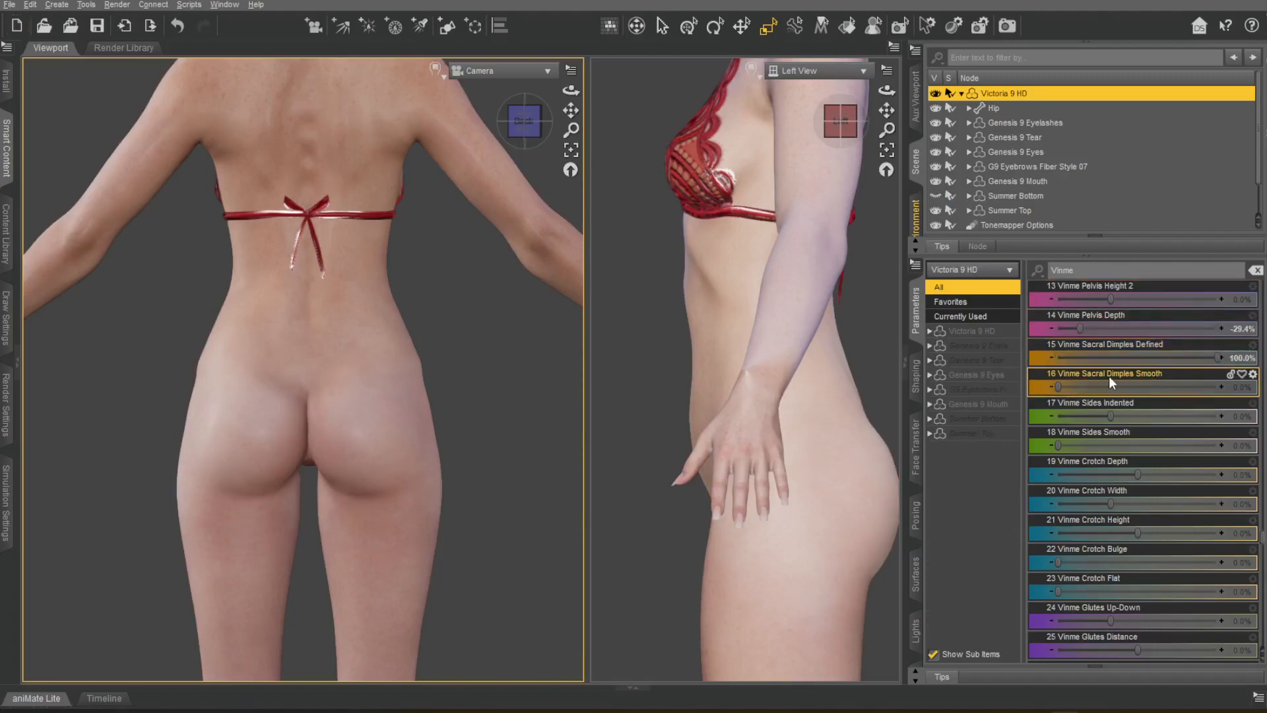
left_click(936, 196)
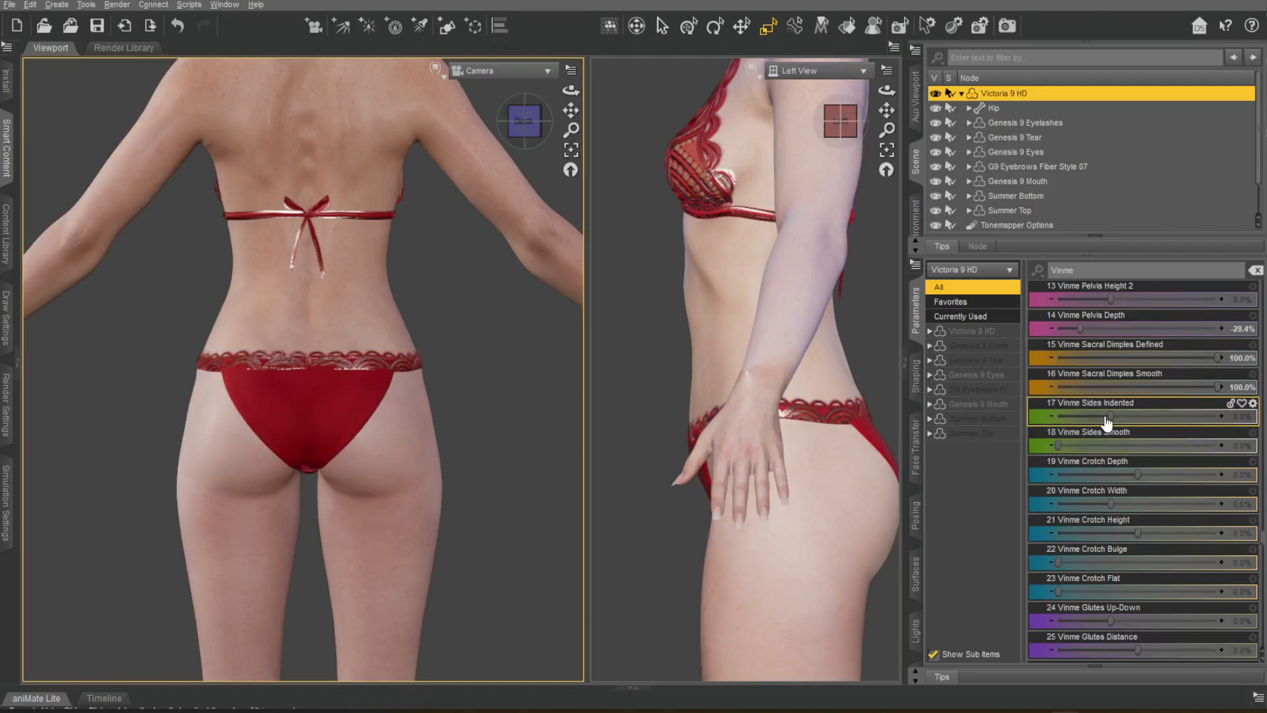
Set Vinme Sides Indented to 96.6% and Sides Smooth to 39.9%.
left_click_drag(1099, 407, 1221, 410)
middle_click_drag(370, 330, 508, 333)
left_click_drag(1118, 441, 996, 434)
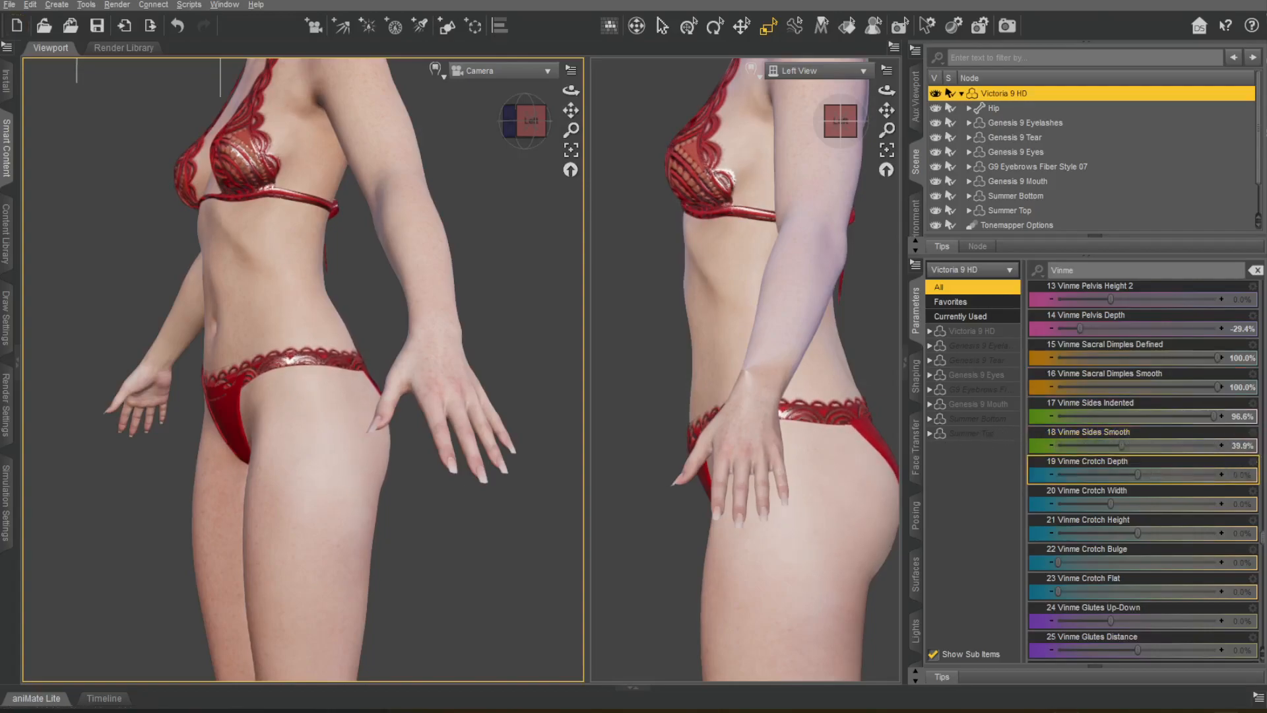
Set Vinme Crotch Depth to -36.7%, Width to -50.0%, Height to 58.7% and Bulge to 28.0%, resetting the Flat trial.
left_click_drag(1148, 471, 1092, 532)
left_click(511, 121)
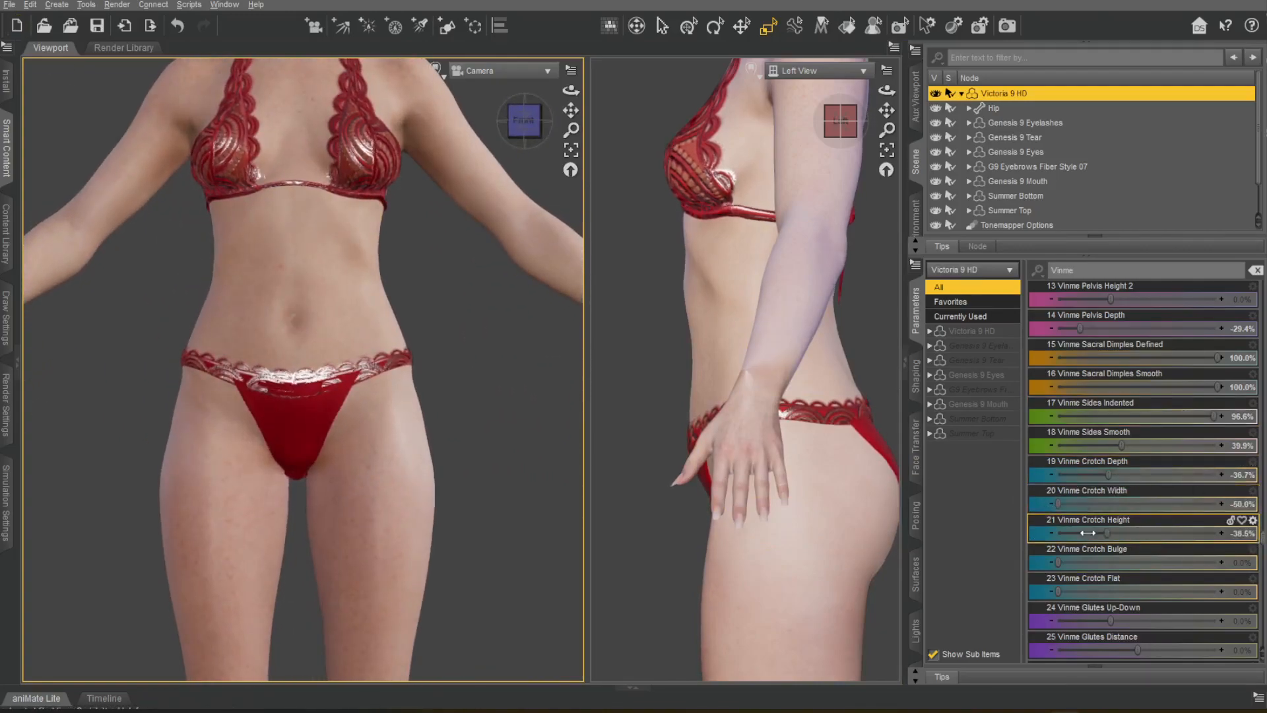
left_click_drag(1203, 533, 1184, 533)
left_click_drag(1069, 562, 1219, 562)
left_click_drag(1124, 558, 1102, 562)
left_click_drag(1057, 592, 1218, 591)
left_click_drag(1071, 591, 1058, 591)
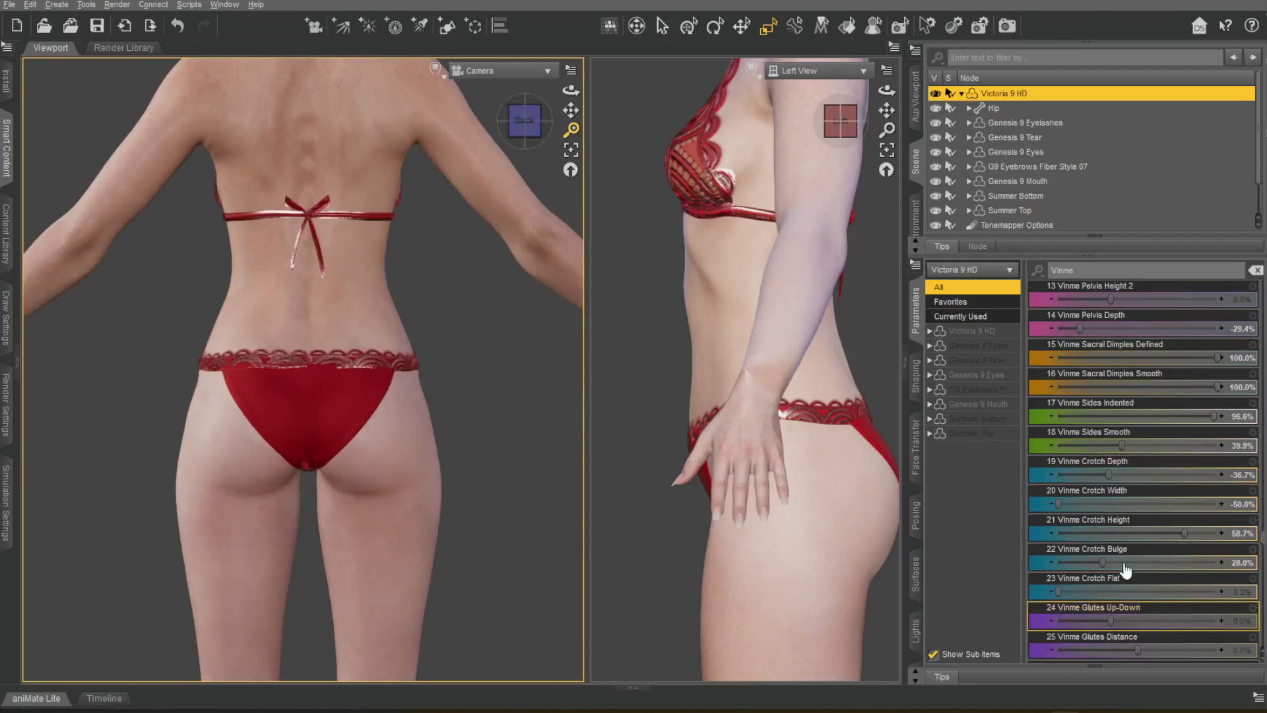
Set Vinme Glutes Up-Down to 3.0%, Distance to -24.8%, Depth to 6.9%, Angle to 17.4% and Tilt to 26.6%.
scroll(1141, 539, "down", 3)
scroll(1141, 539, "down", 2)
left_click_drag(1109, 359, 1060, 337)
left_click_drag(887, 107, 849, 63)
left_click_drag(1135, 358, 1150, 431)
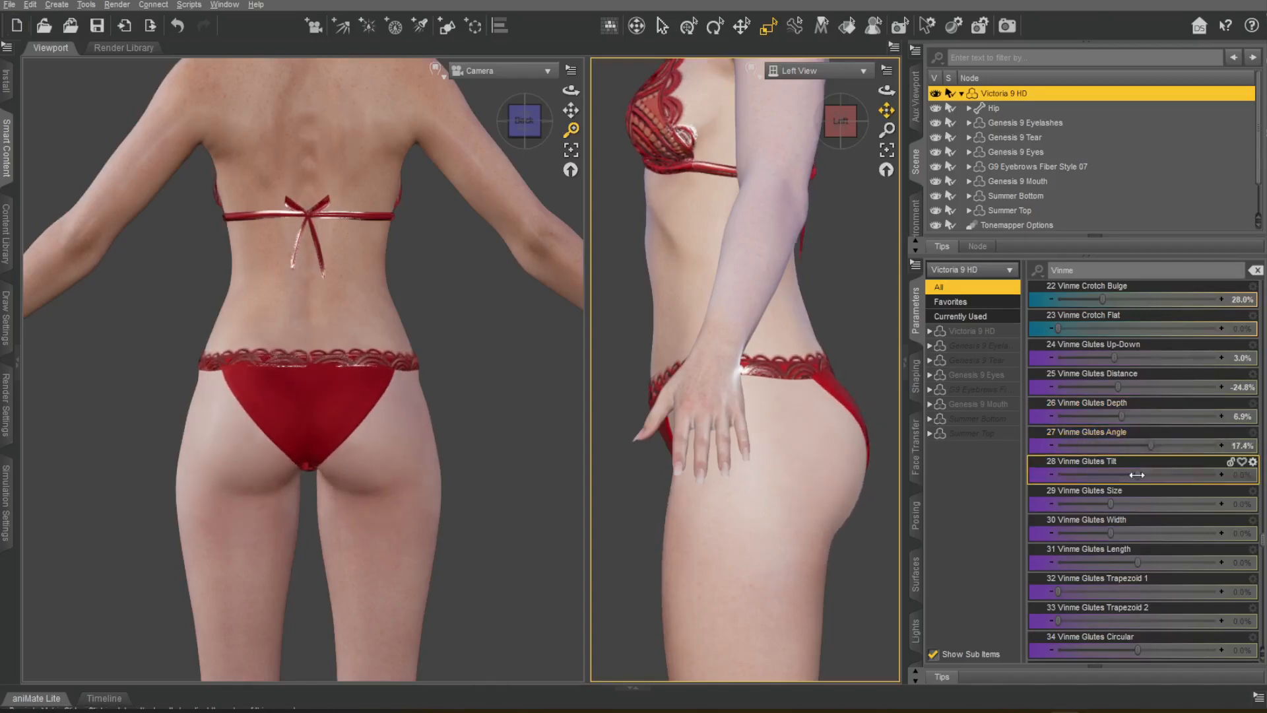
left_click_drag(1054, 432, 1140, 434)
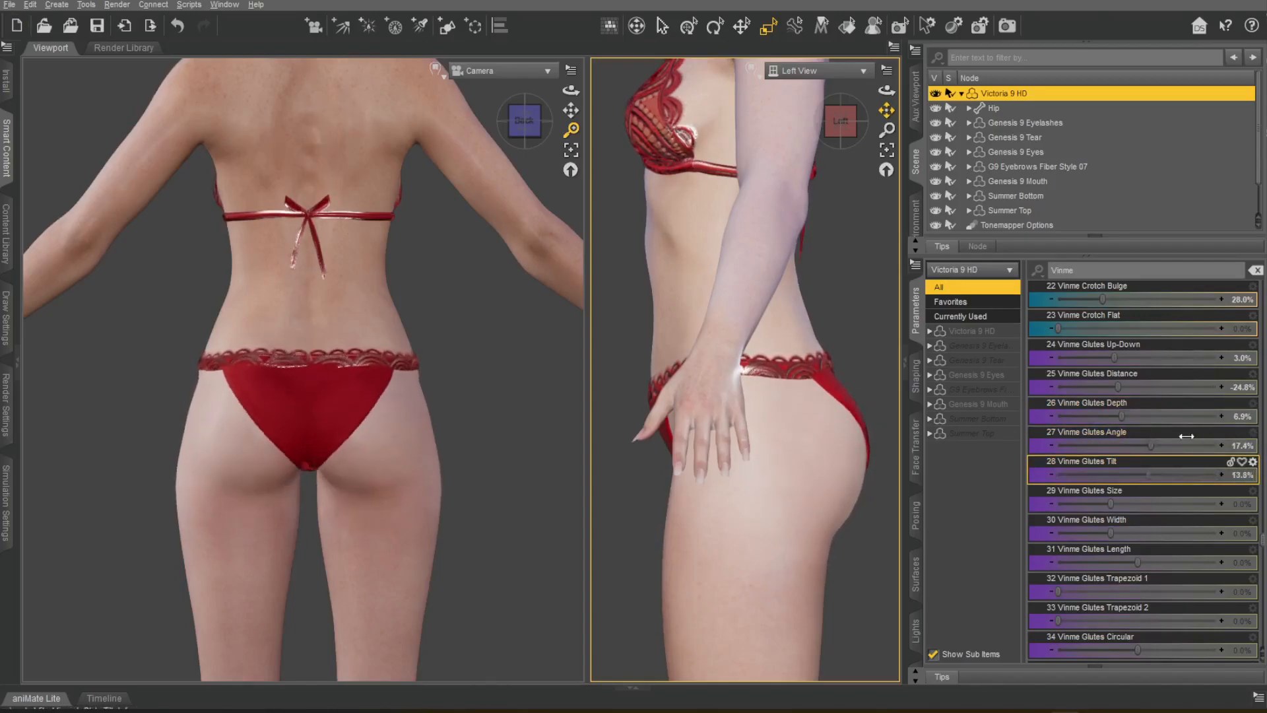
Set Vinme Glutes Length to 6.5%, undoing the Glutes Size and Width trials.
left_click_drag(1111, 505, 1220, 504)
key("ctrl+z")
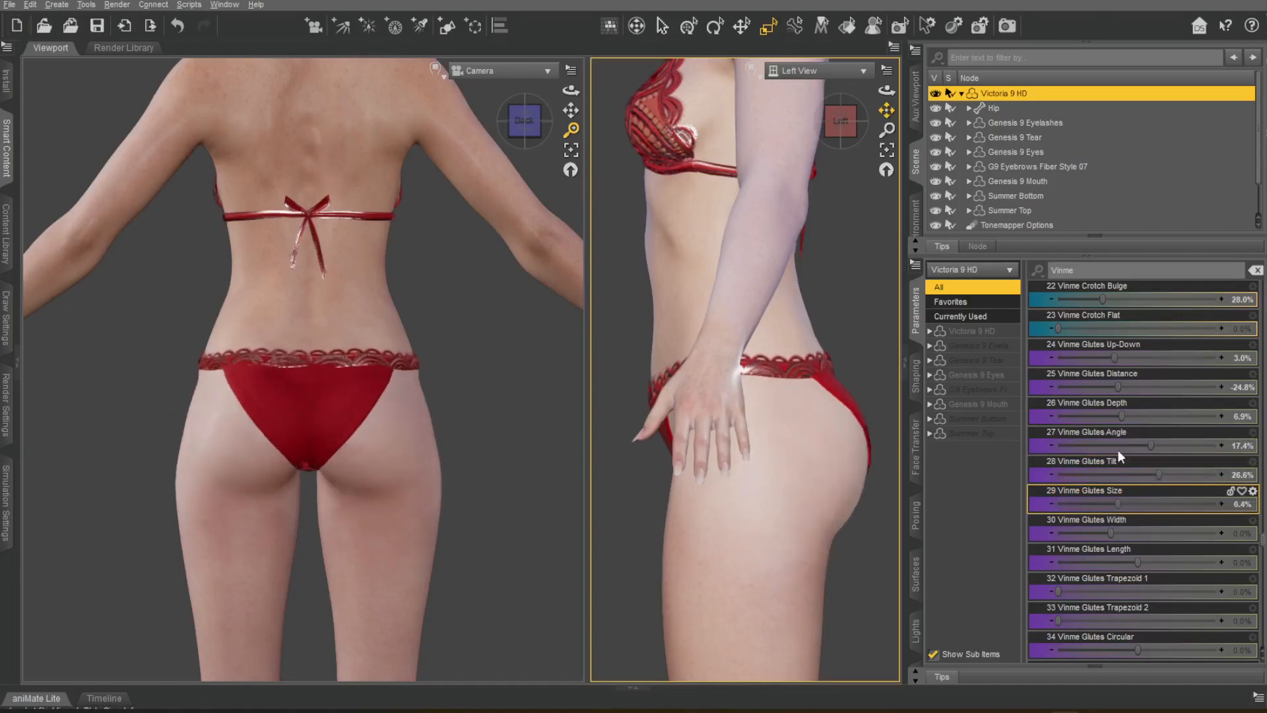
left_click_drag(1111, 533, 1192, 531)
key("ctrl+z")
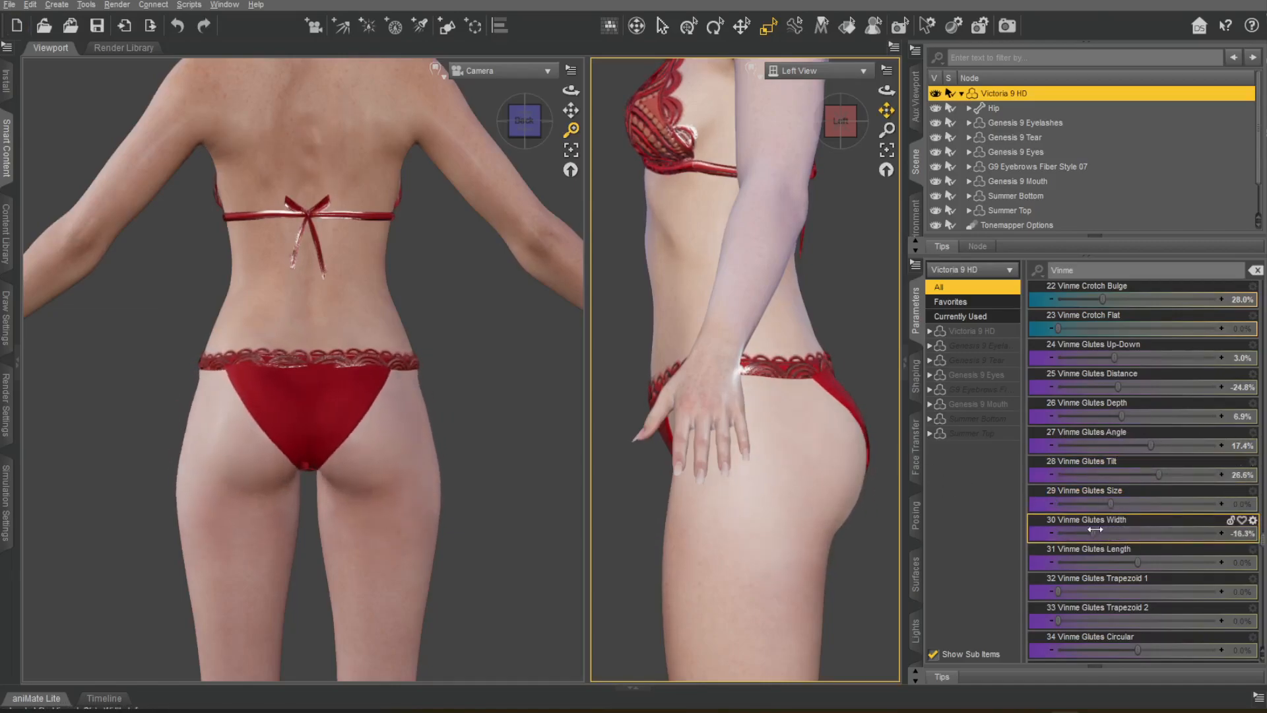
left_click_drag(1135, 563, 1128, 563)
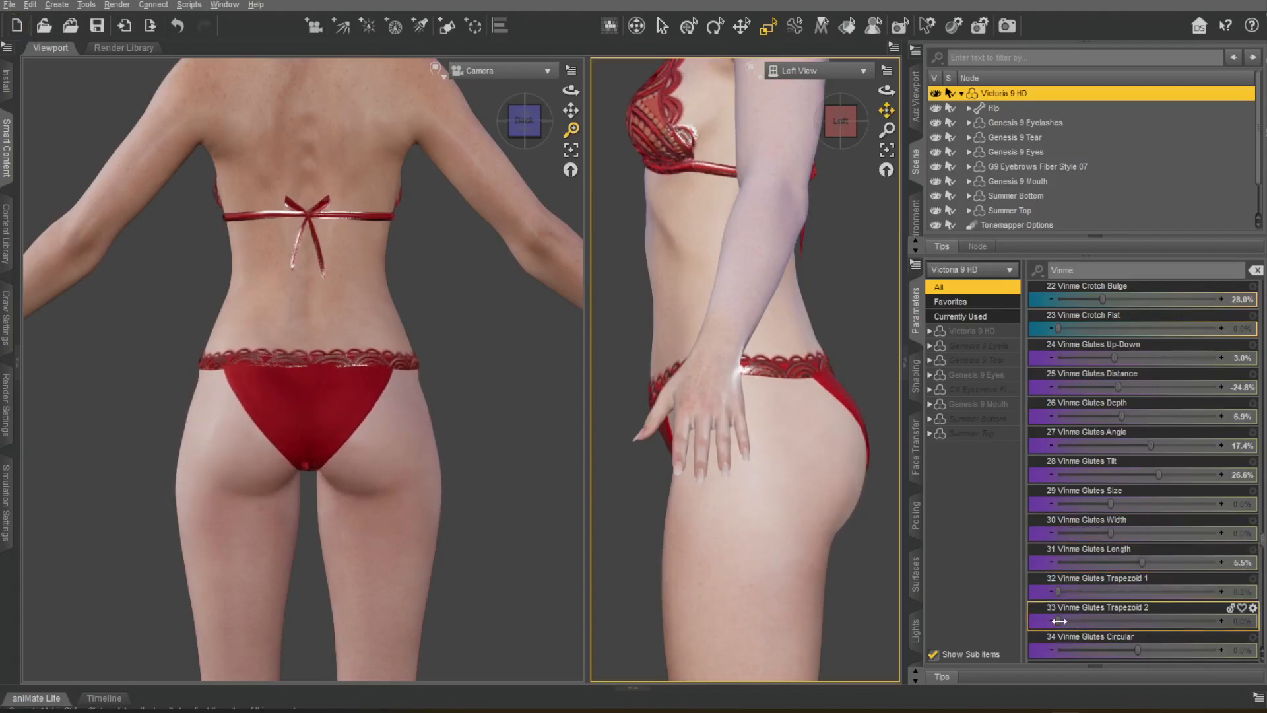
Set Vinme Glutes Trapezoid 2 to 53.7%, Circular to -1.8%, Round to 12.8%, Flat to 19.7% and Toning to -39.4%.
mouse_move(1140, 610)
left_mouse_down()
mouse_move(1224, 639)
mouse_move(1077, 639)
mouse_move(1152, 634)
mouse_move(1136, 634)
left_mouse_up()
scroll(1132, 485, "down", 6)
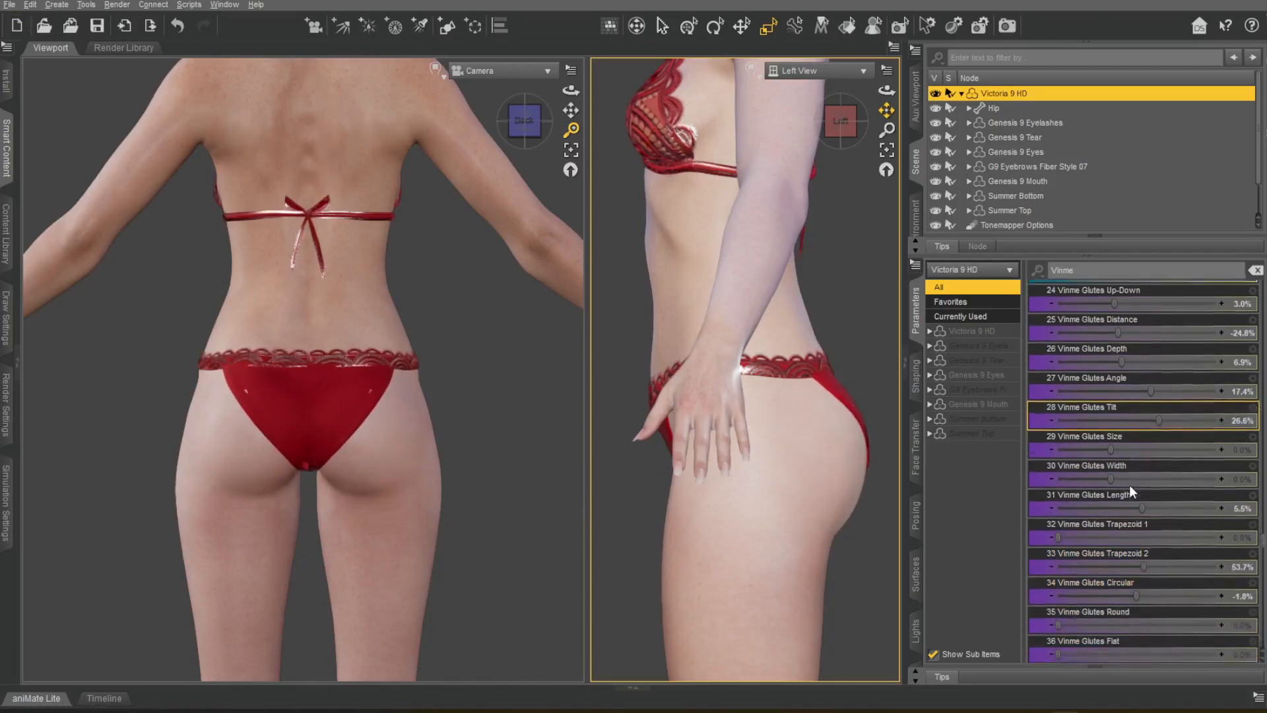
left_click_drag(1061, 417, 1089, 445)
left_click_drag(1155, 475, 1196, 500)
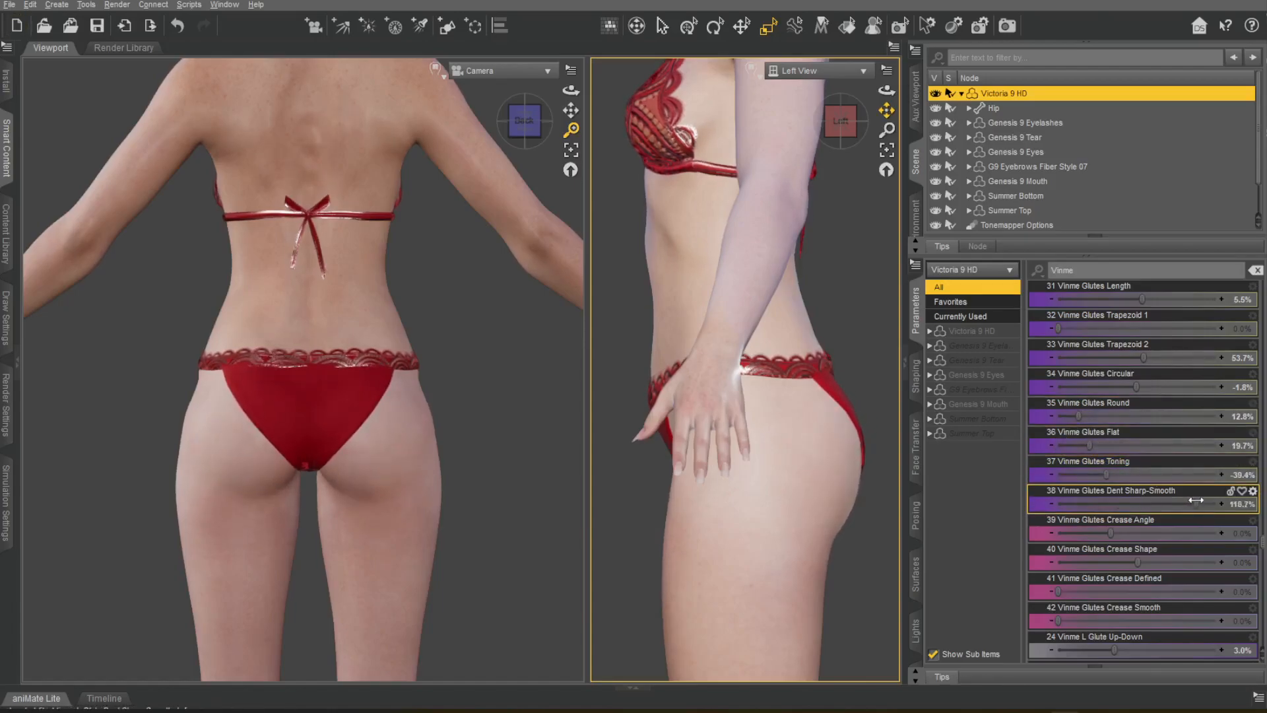
Set Vinme Glutes Dent Sharp-Smooth to -88.5%, Crease Angle to 18.1%, Crease Shape to -10.1%, Crease Defined to 66.5% and Crease Smooth to 50.9%.
scroll(1122, 413, "down", 3)
left_click_drag(1115, 360, 1129, 369)
left_click_drag(1214, 387, 1248, 388)
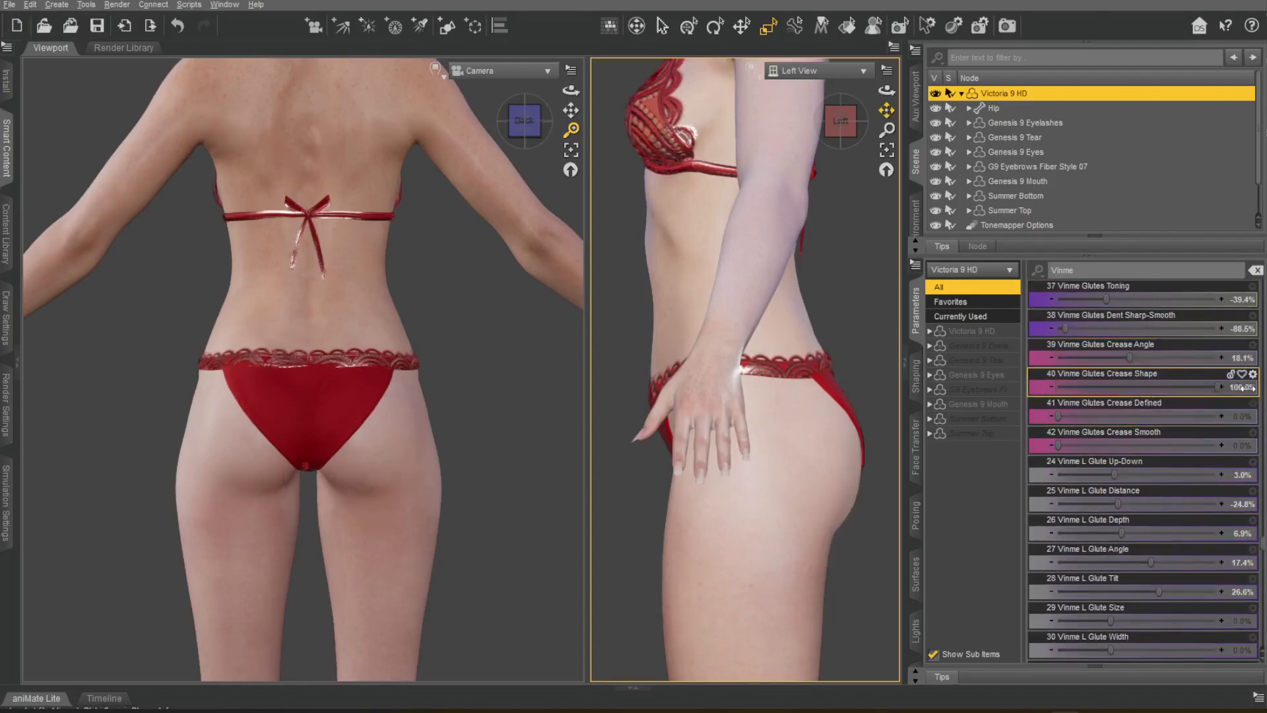
left_click_drag(1125, 390, 1164, 411)
left_click_drag(1091, 439, 1217, 435)
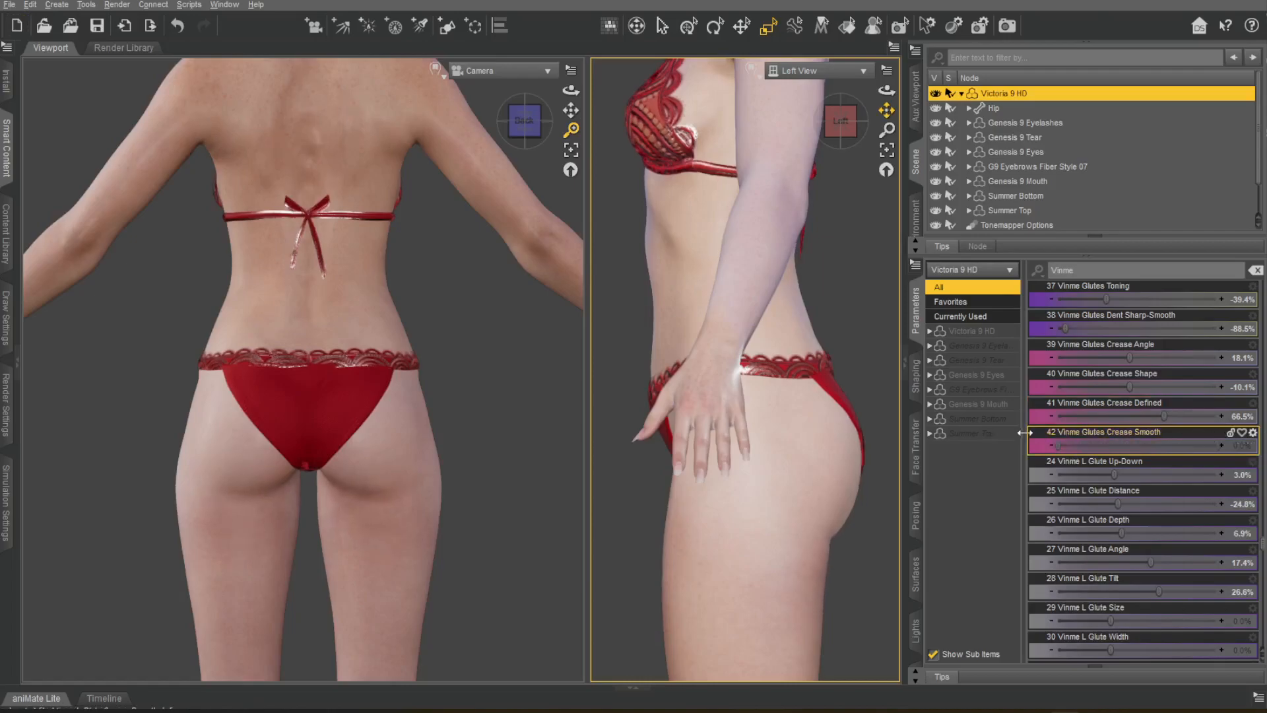
Look past the separate left and right glute morphs to the Vinme leg morphs and examine the figure's legs from front and side.
scroll(1128, 370, "down", 18)
left_click_drag(525, 122, 574, 158)
scroll(528, 129, "down", 3)
left_click_drag(887, 111, 872, 462)
scroll(1158, 441, "down", 11)
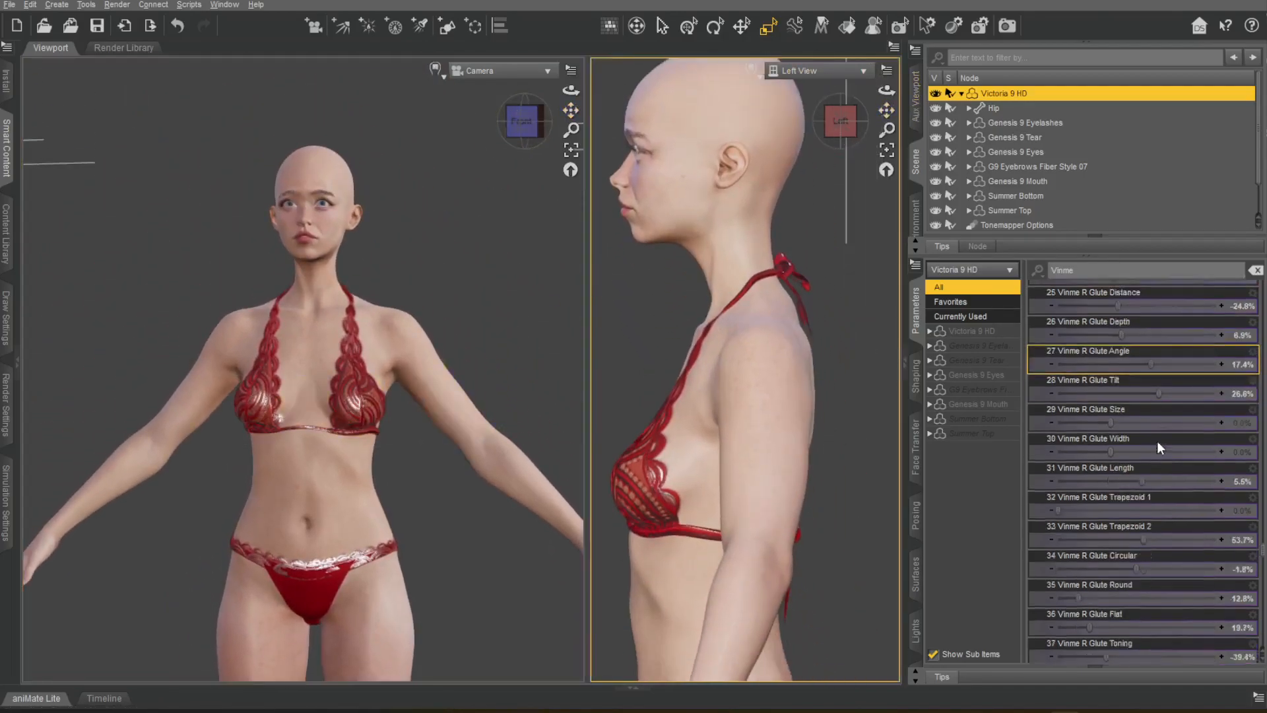
scroll(1125, 442, "down", 3)
left_click_drag(571, 110, 568, 54)
left_click_drag(887, 111, 884, 59)
scroll(792, 427, "down", 5)
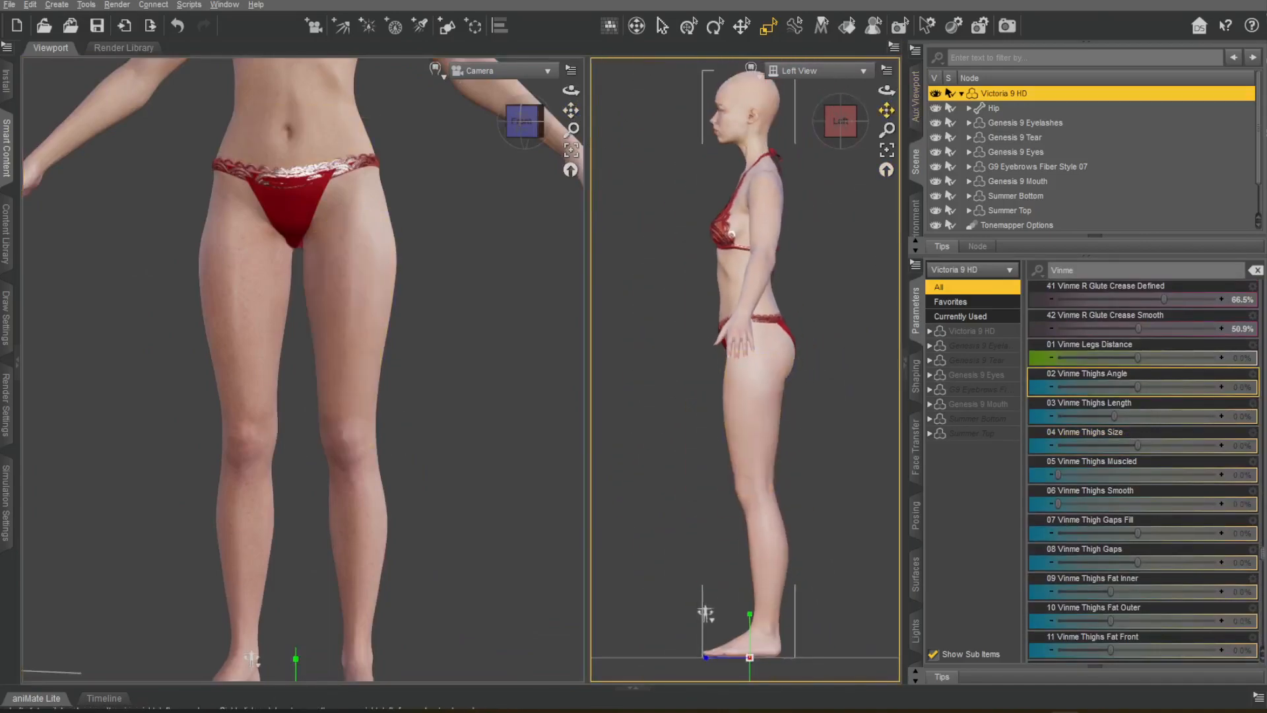
left_click_drag(887, 111, 884, 108)
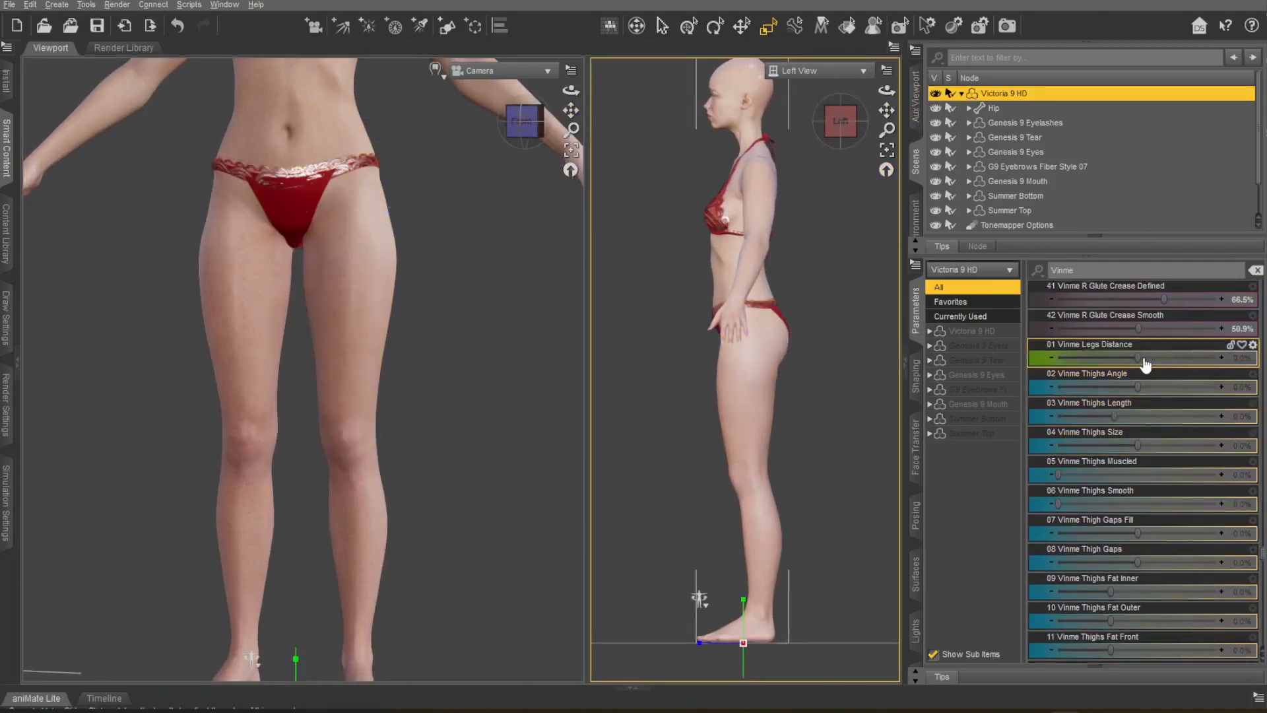
Try the Vinme Legs Distance, Thighs Angle and Thighs Size morphs on the figure, undoing each trial.
left_click_drag(1137, 357, 1257, 357)
left_click(1248, 357, "alt")
left_click_drag(571, 110, 569, 168)
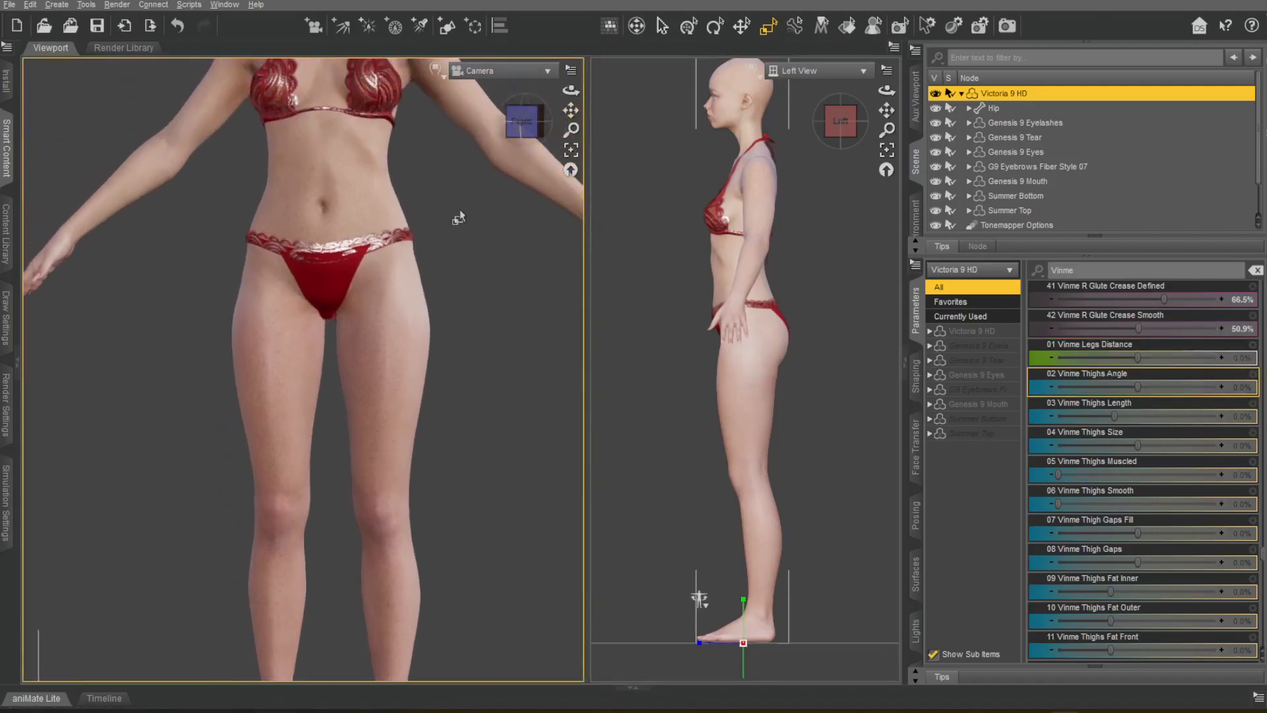
scroll(461, 215, "up", 2)
mouse_move(571, 90)
left_mouse_down()
mouse_move(569, 33)
mouse_move(571, 90)
left_mouse_up()
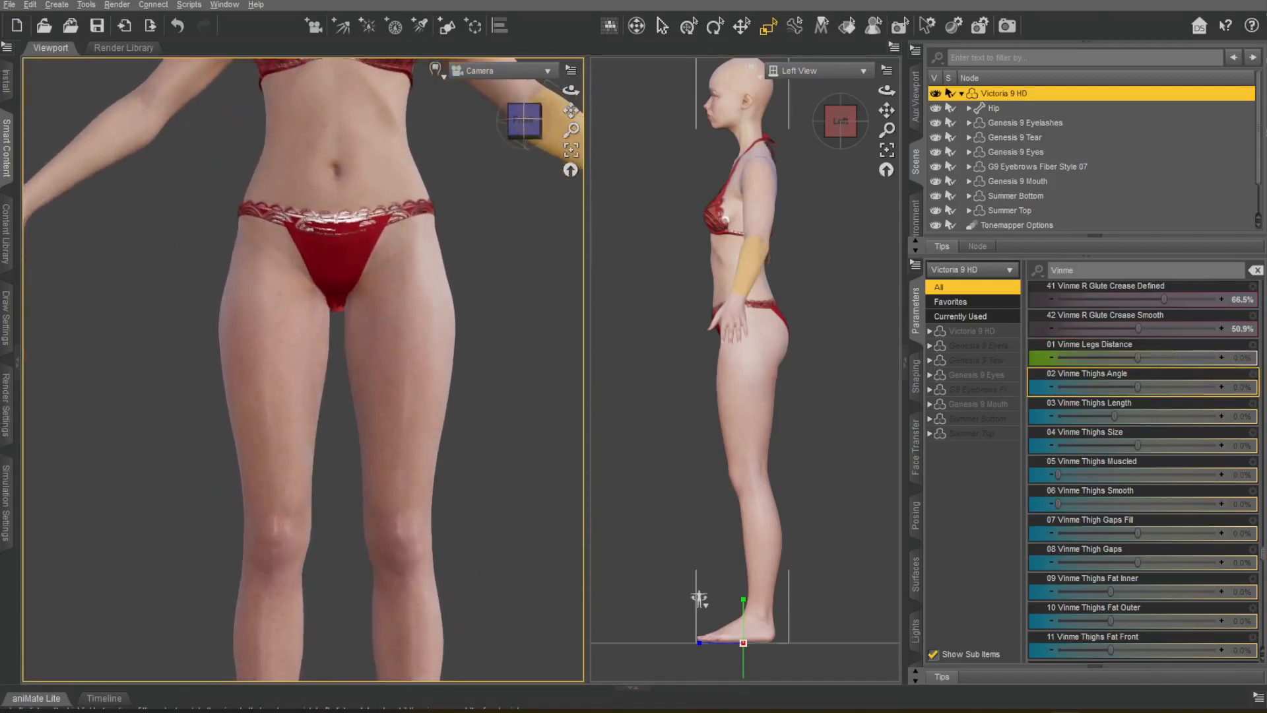
left_click_drag(1139, 389, 1034, 410)
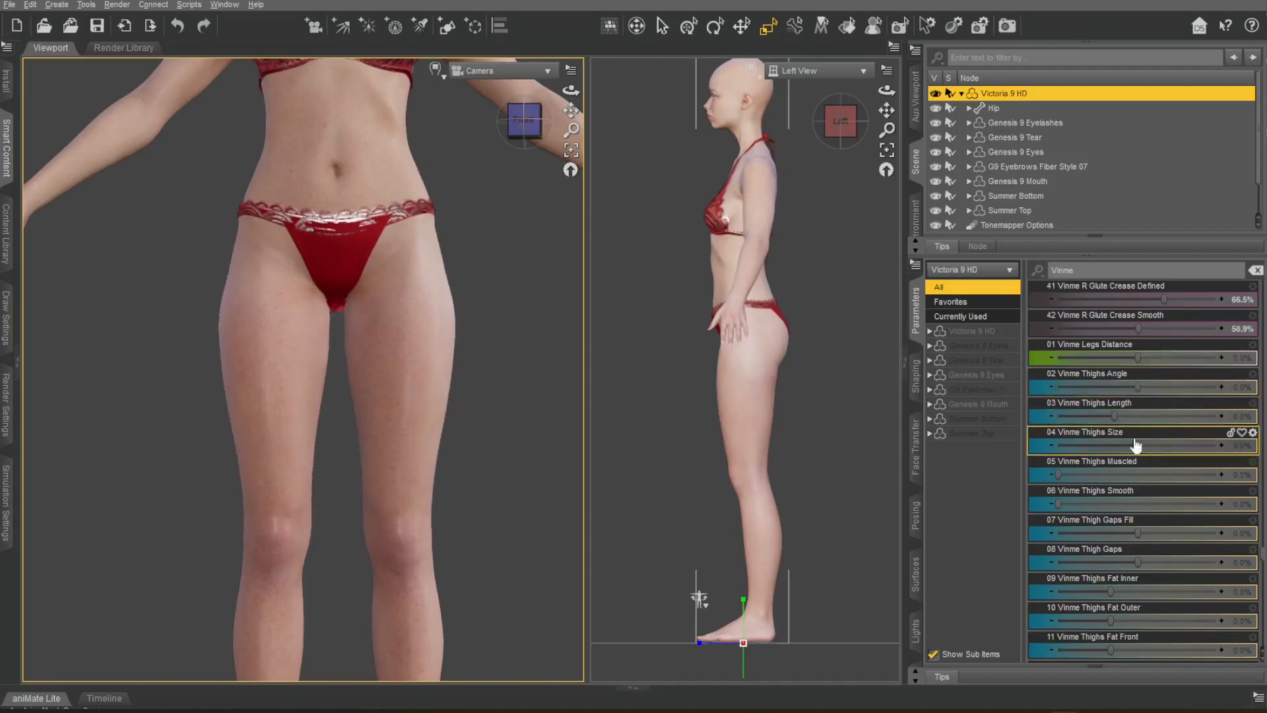
key("ctrl+z")
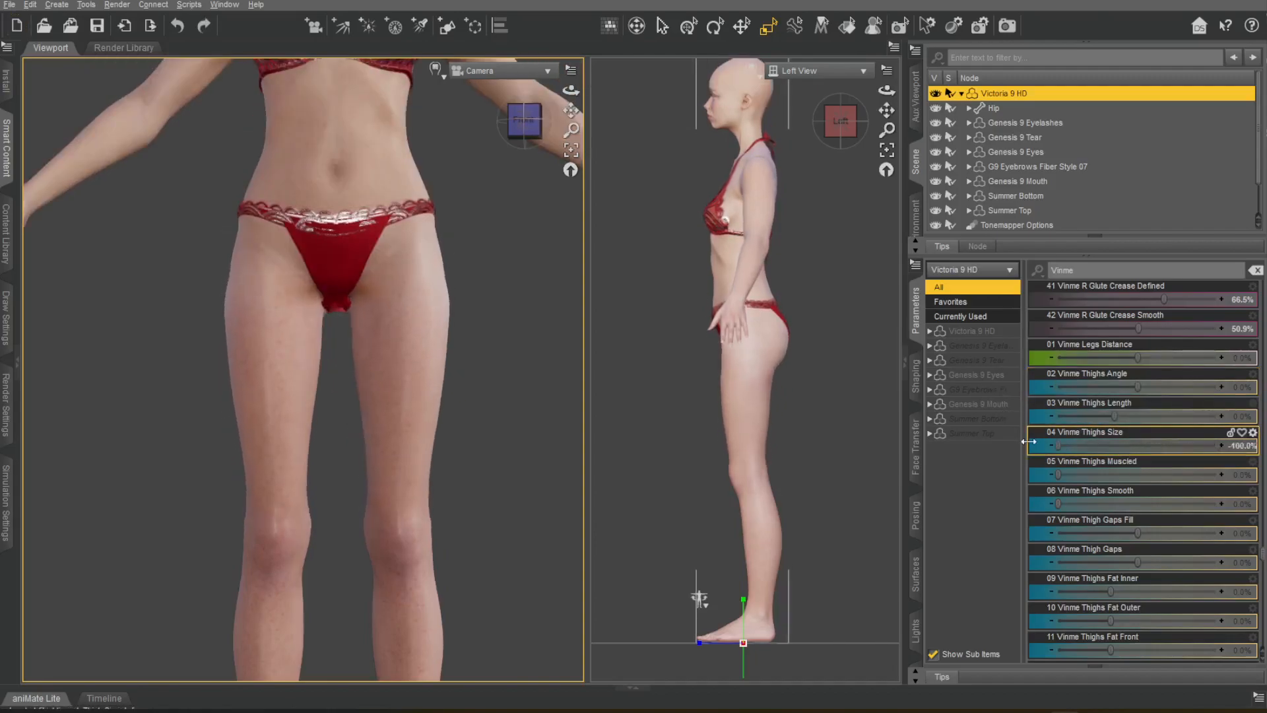
Set Vinme Thighs Smooth to 41.7%, Gaps Fill to -40.4%, Gaps to 7.3%, Fat Inner to -22.5%, Outer to -48.6%, Front to -42.4%, Back to -35.6%.
left_click_drag(1139, 475, 1067, 470)
left_click_drag(1084, 502, 1076, 636)
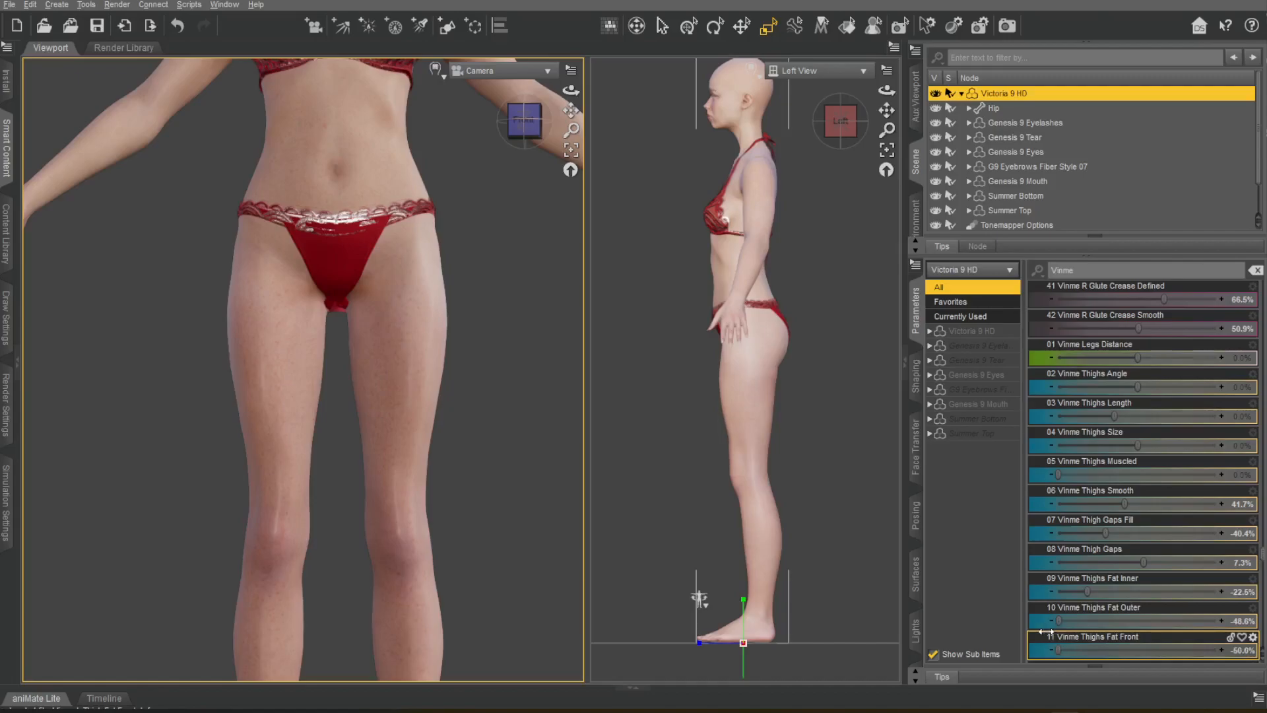
scroll(1120, 515, "down", 4)
left_click_drag(1138, 328, 1074, 343)
Set Vinme Knees Thickness to -68.8% and Height to -57.8%, undoing the Knees Tilt, Rotate and Width trials.
left_click_drag(571, 110, 581, 49)
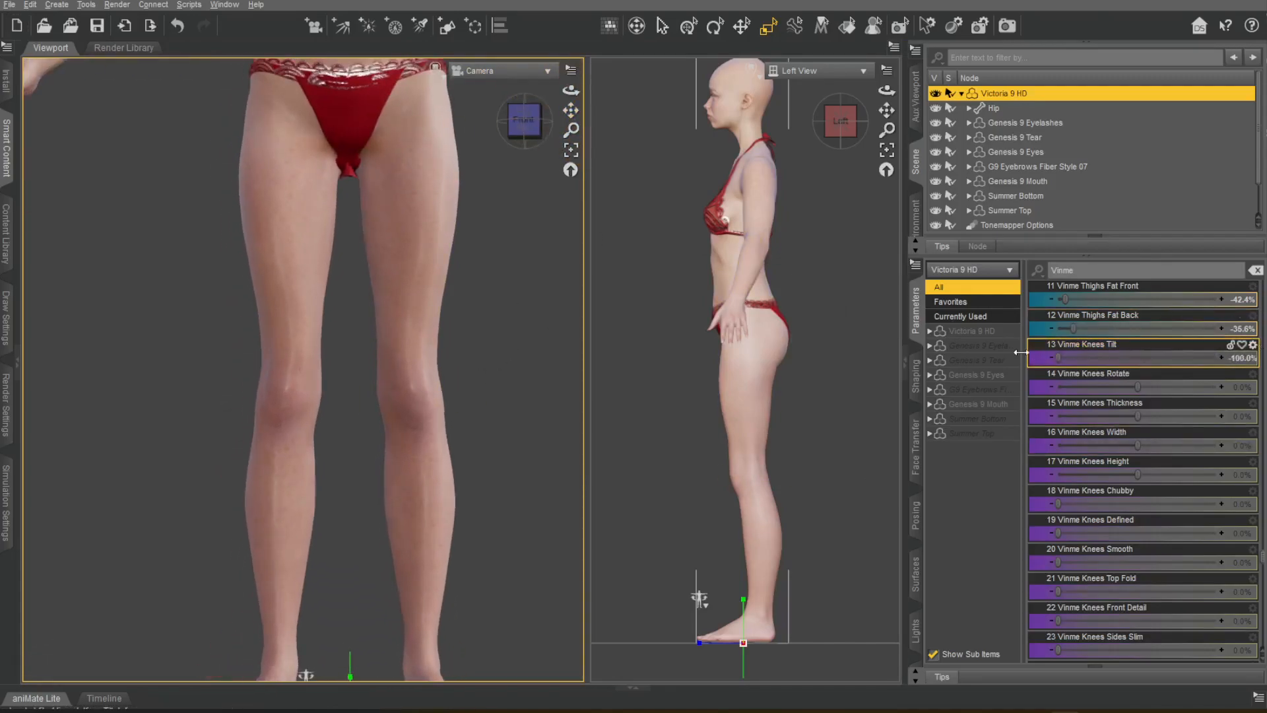
key("ctrl+z")
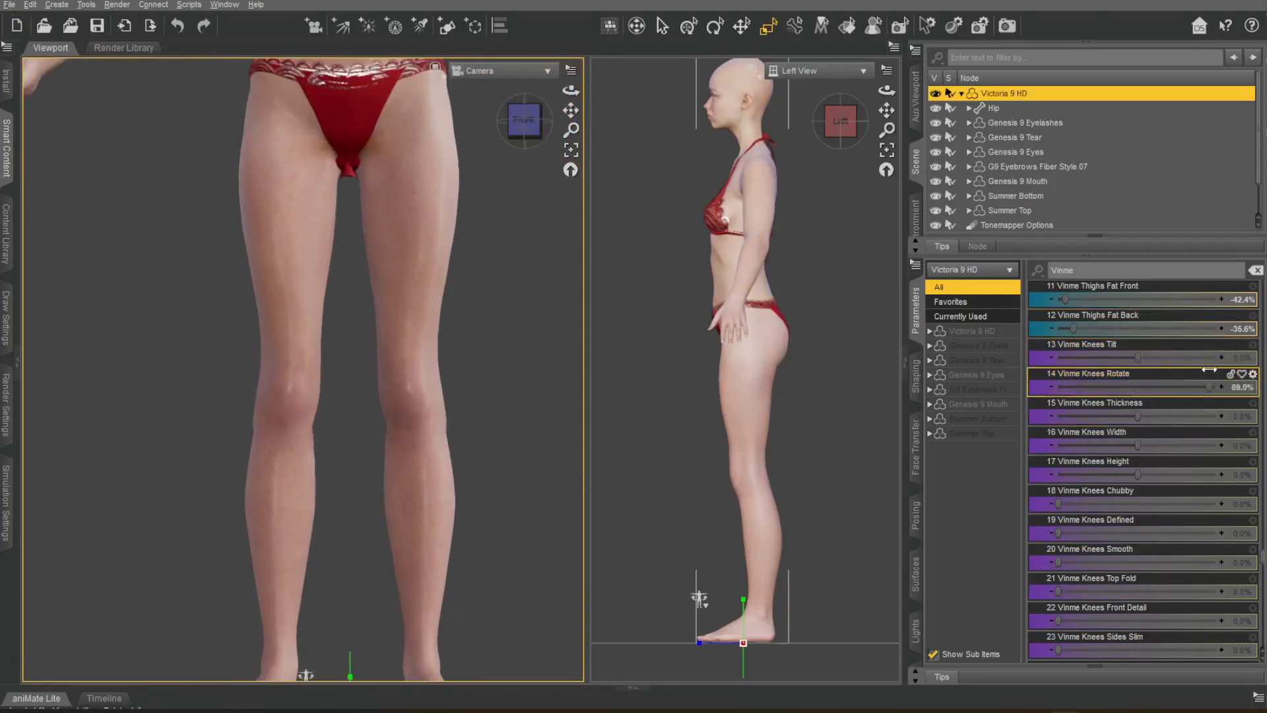
left_click_drag(1138, 418, 1084, 414)
left_click_drag(1199, 441, 1136, 439)
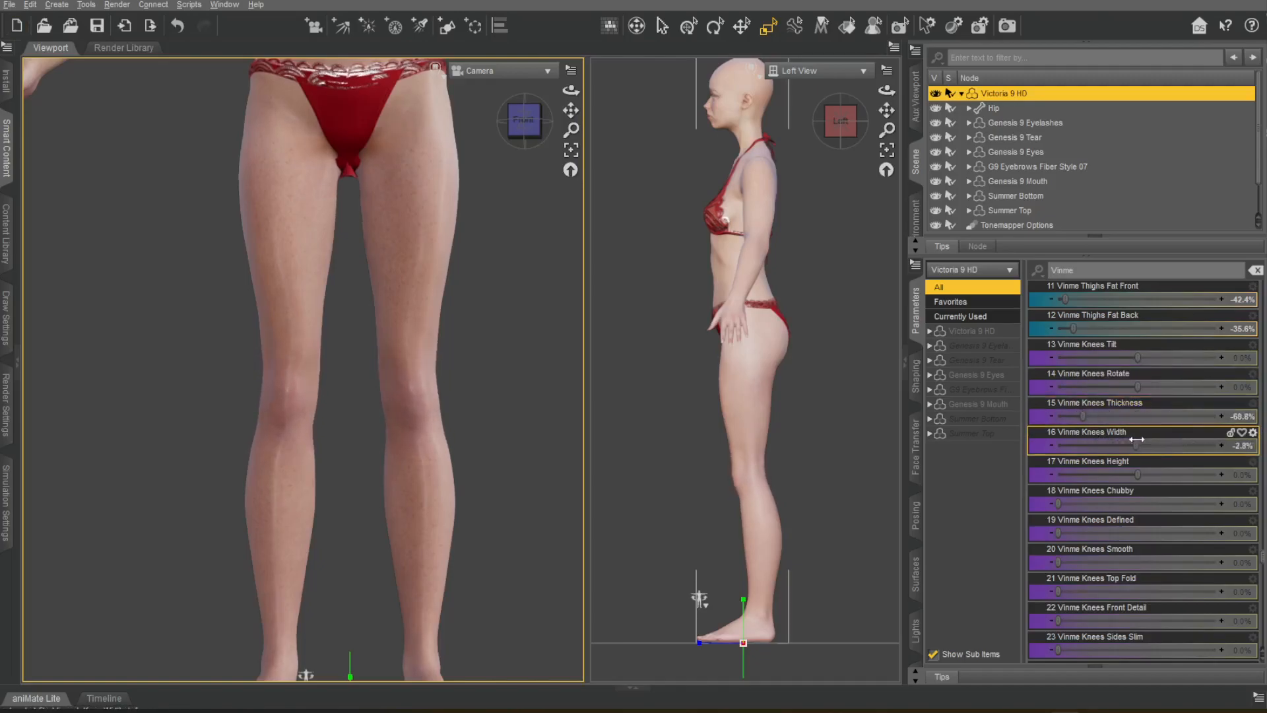
key("ctrl+z")
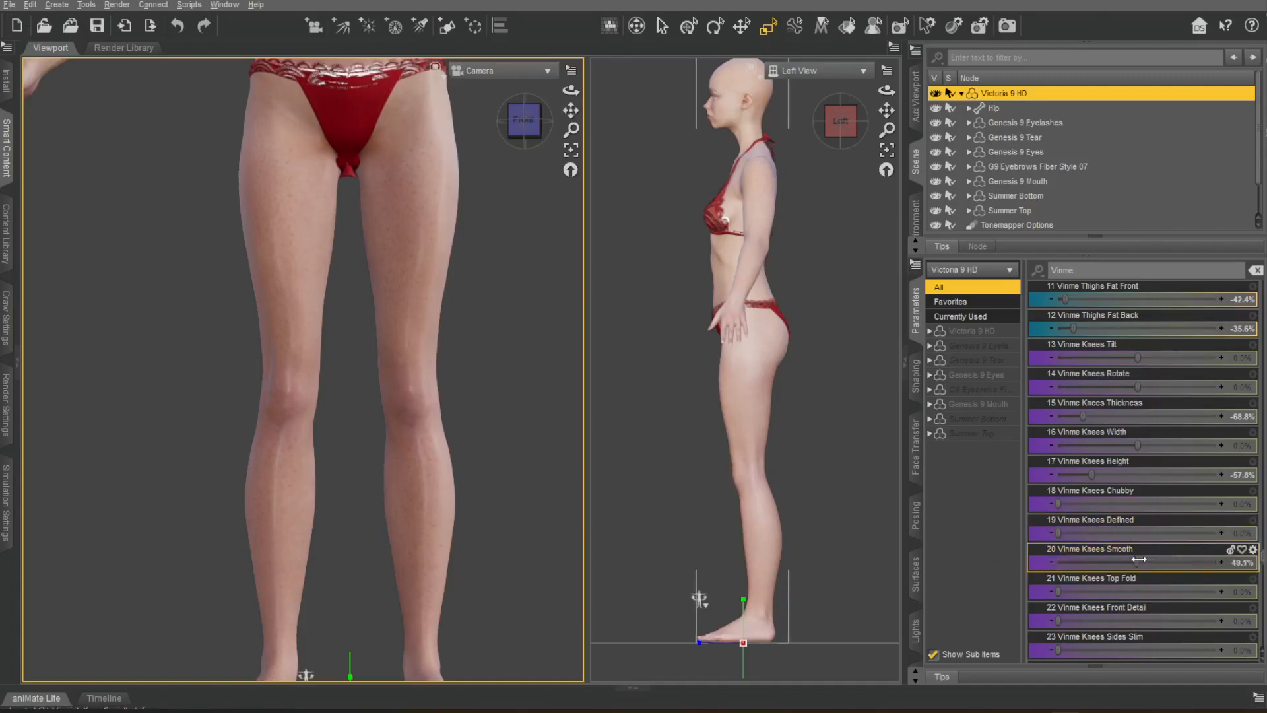
Set Vinme Knees Smooth to 50.9%, Top Fold to 44.0%, Front Detail to about 57.3% and Sides Slim to 61.9%.
left_click_drag(1137, 559, 1142, 559)
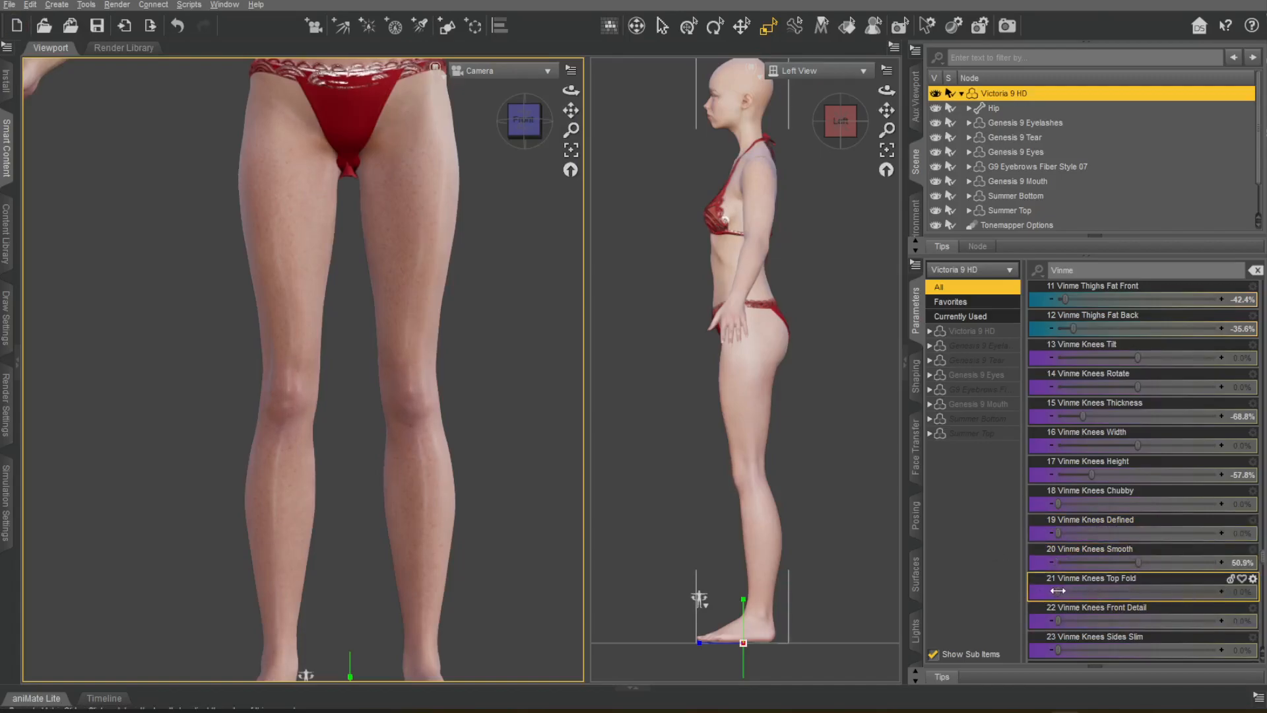
left_click_drag(1155, 583, 1128, 592)
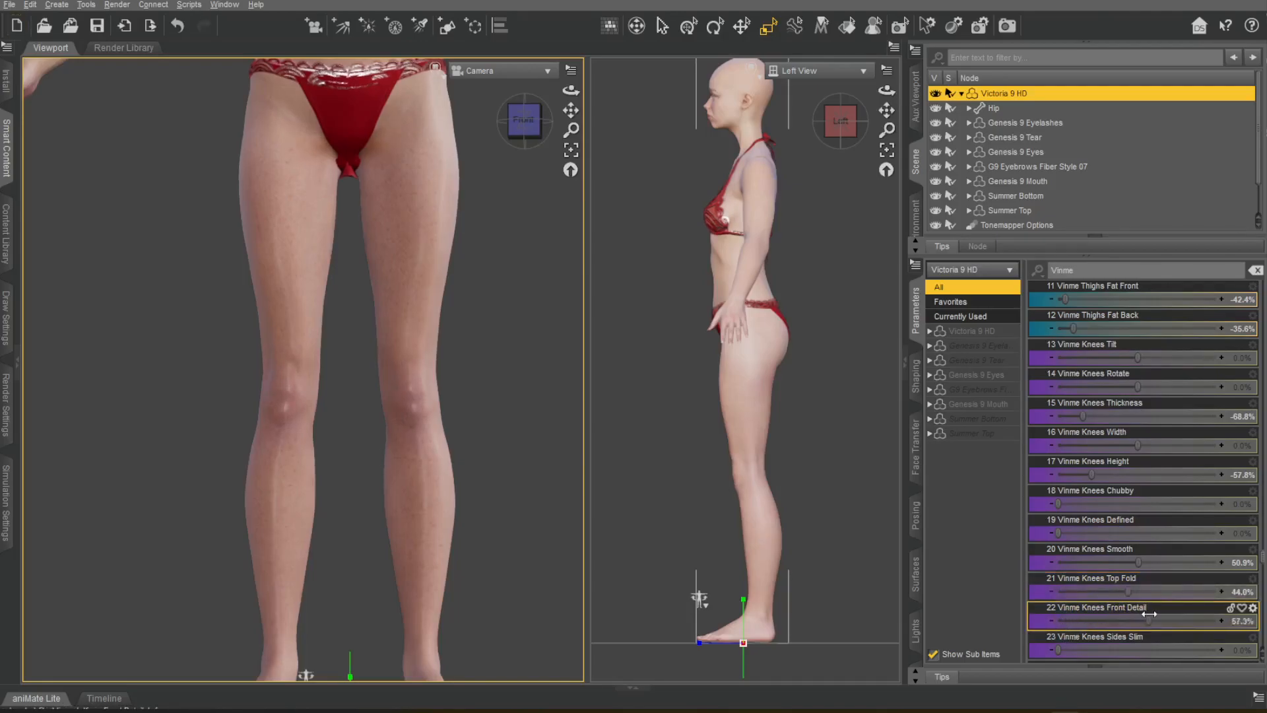
left_click_drag(1068, 649, 1156, 644)
Set Vinme Knees Sides Dents to 100.0% and Knees Back Detail to 66.5%, checking the knees from behind.
scroll(1142, 554, "down", 6)
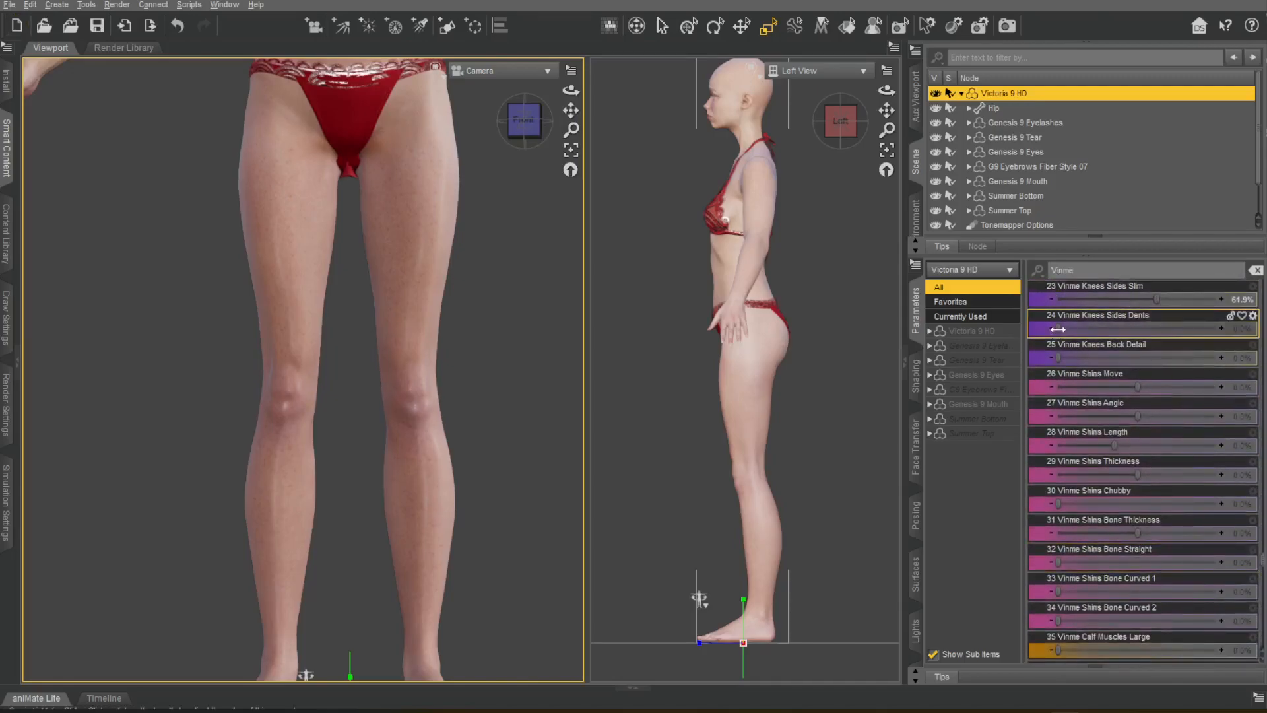
left_click_drag(1193, 350, 1218, 360)
left_click_drag(1062, 358, 1074, 358)
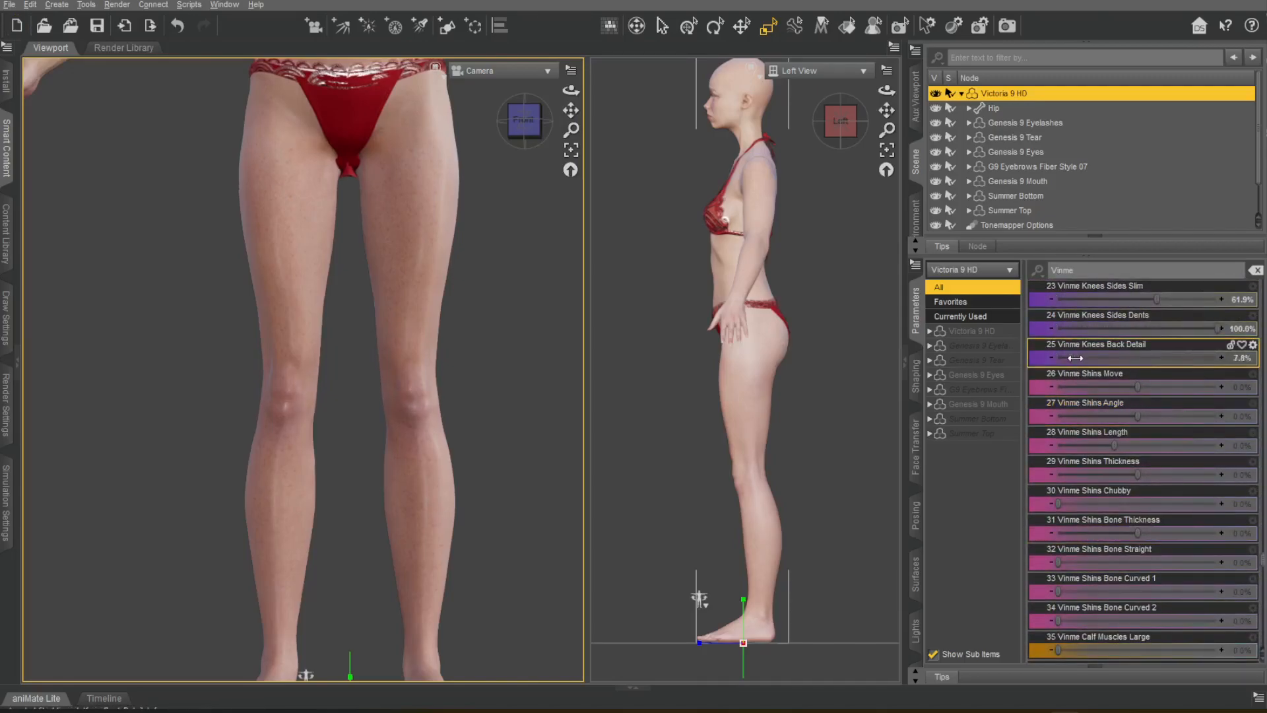
left_click_drag(530, 117, 437, 120)
scroll(438, 302, "up", 5)
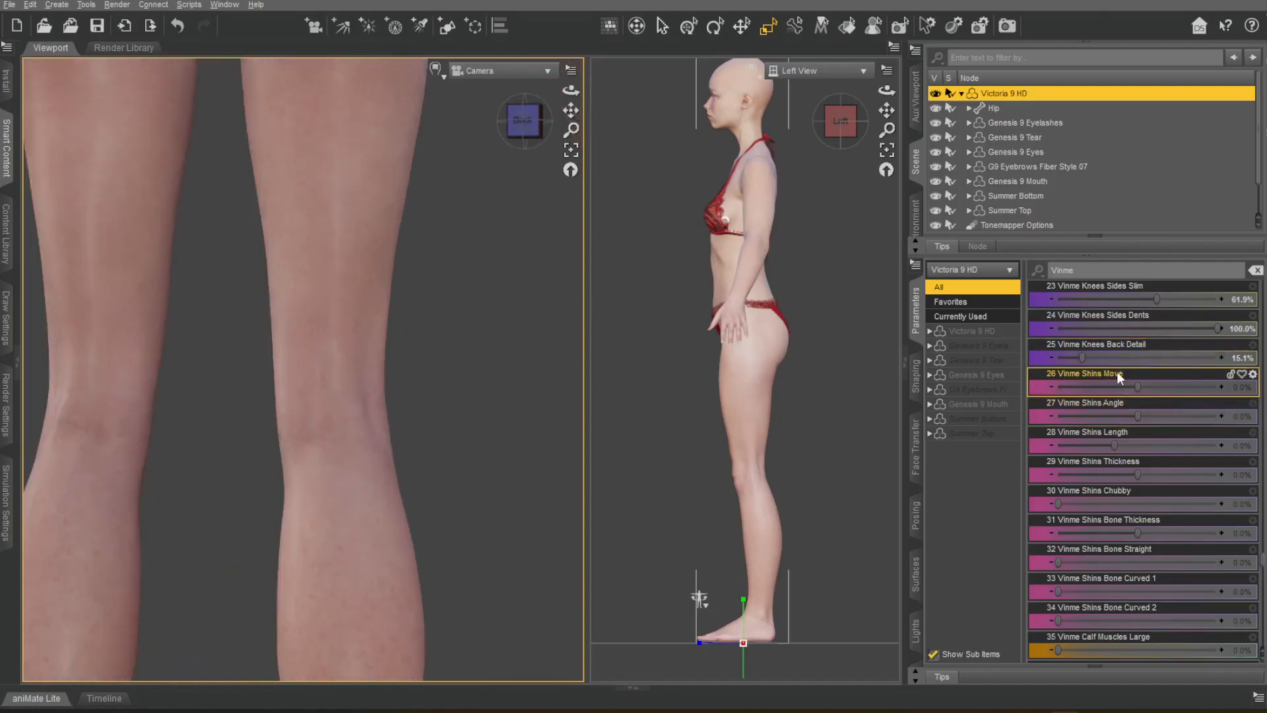
scroll(526, 433, "down", 4)
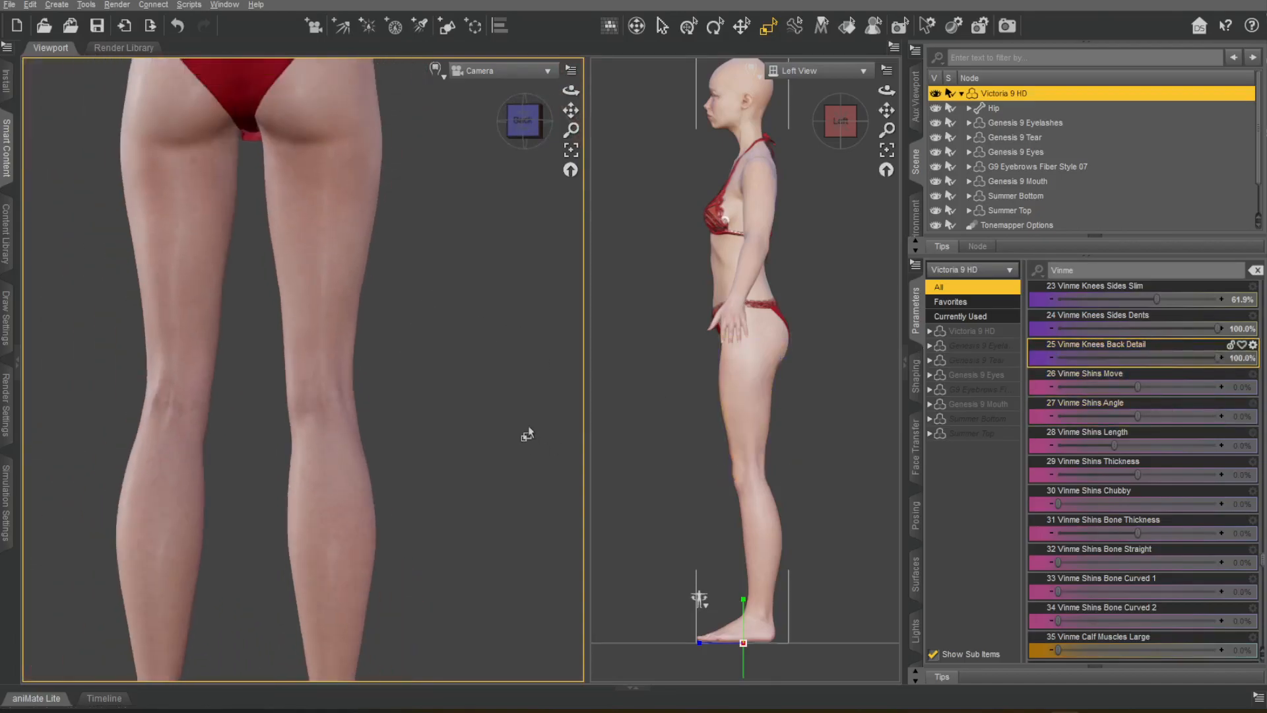
scroll(526, 433, "up", 2)
left_click_drag(1146, 368, 1164, 370)
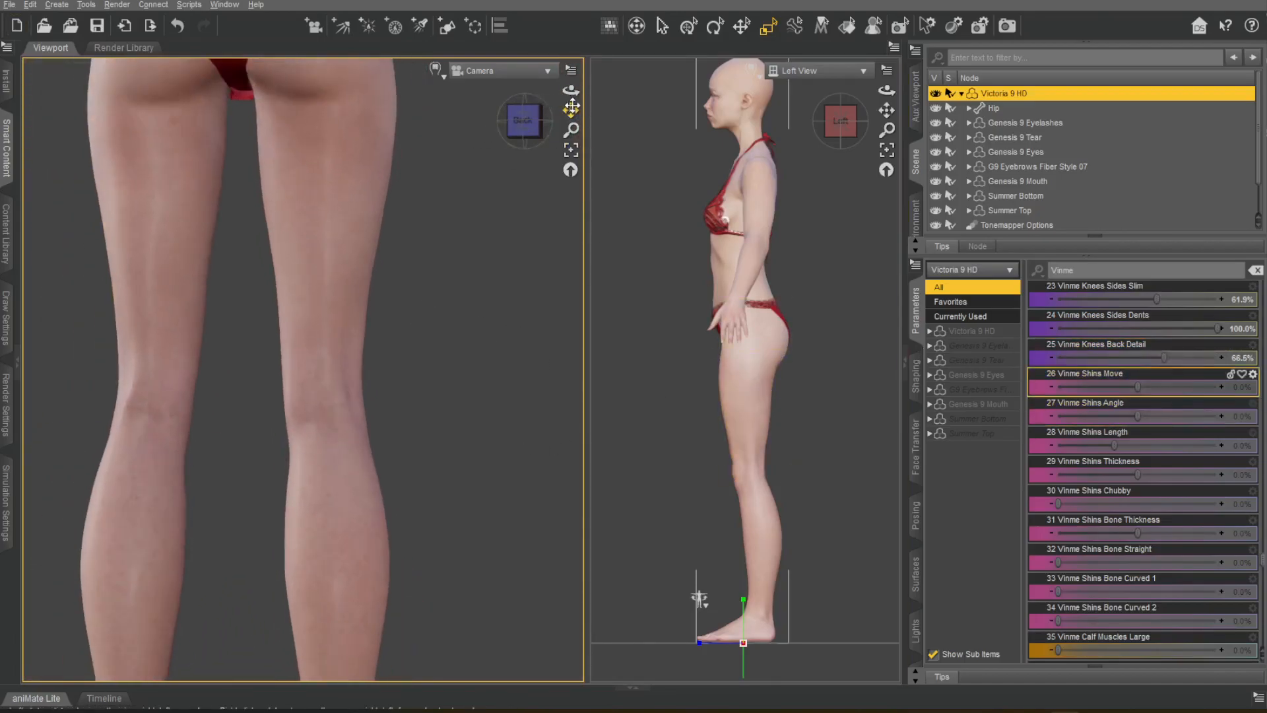
Try the Vinme Shins Move, Angle and Length morphs with the legs seen from the front, undoing each trial.
left_click_drag(571, 110, 587, 46)
left_click_drag(538, 130, 449, 131)
scroll(427, 277, "down", 4)
scroll(427, 277, "up", 3)
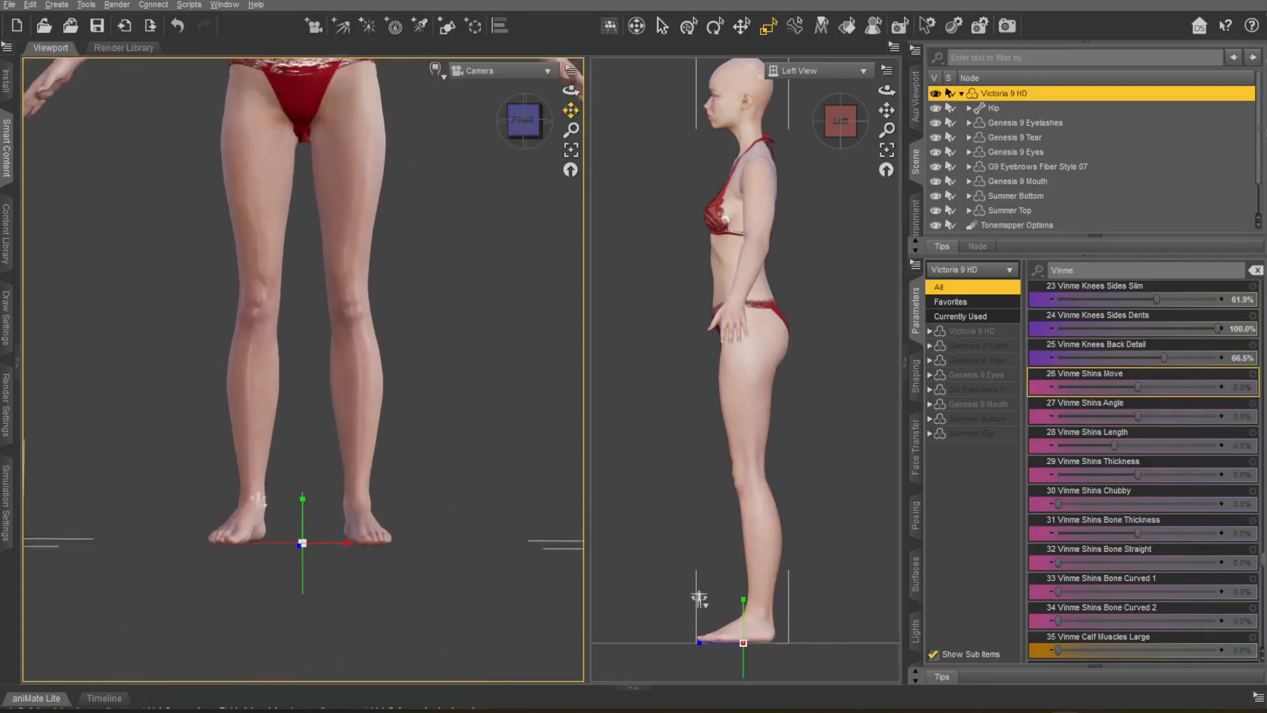
left_click_drag(1135, 390, 1158, 420)
key("ctrl+z")
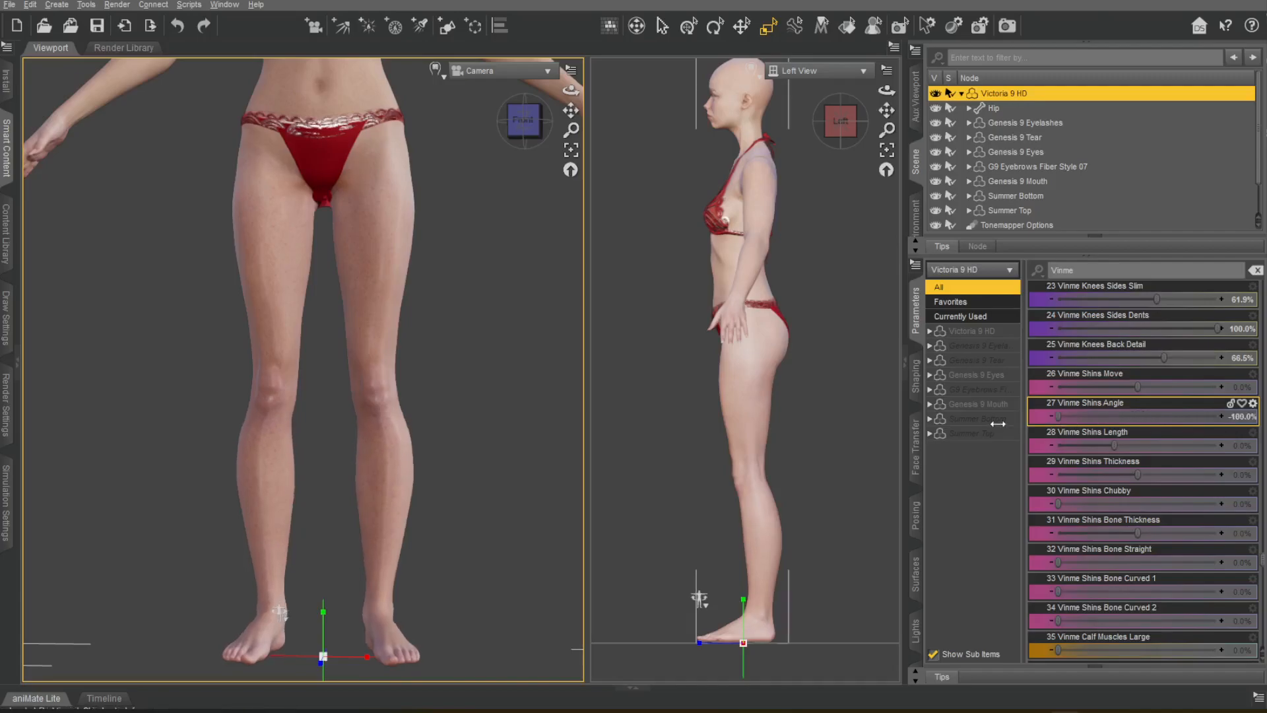
left_click_drag(1137, 445, 1216, 445)
key("ctrl+z")
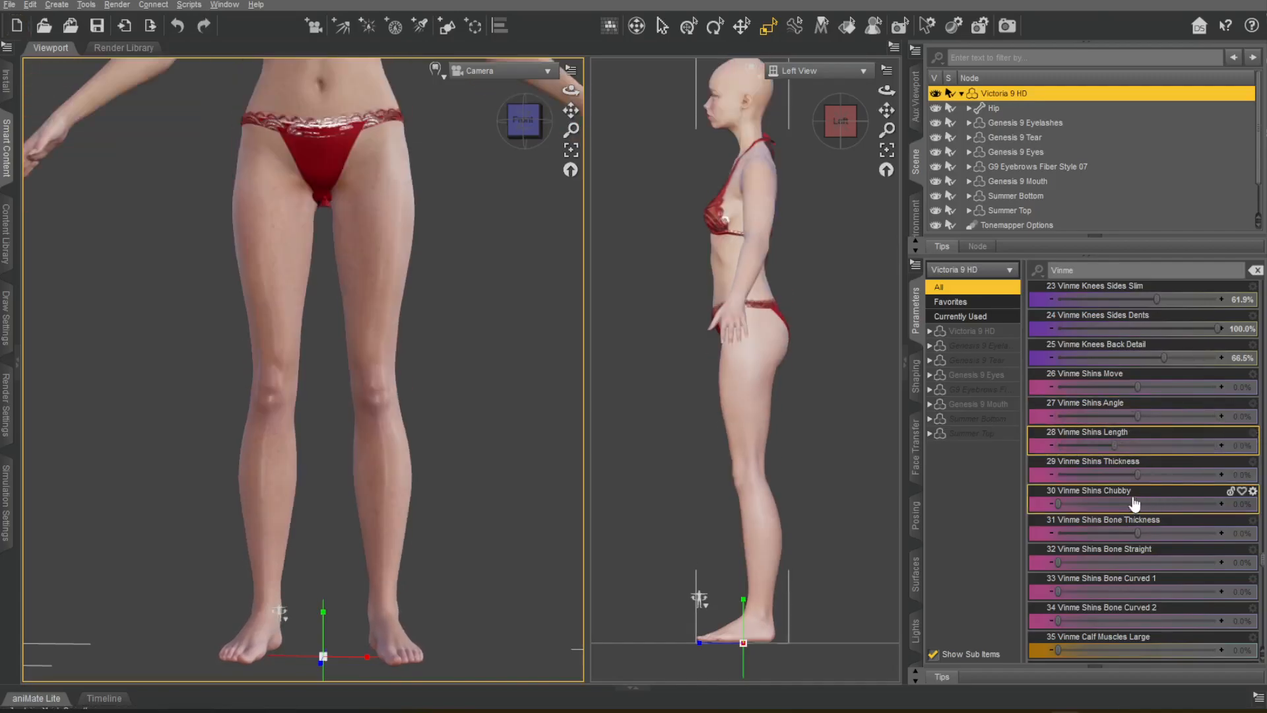
Set Vinme Shins Thickness to -37.6%, Bone Straight to 40.8% and Bone Curved 2 to 44.0%, undoing the Bone Thickness trial.
mouse_move(1138, 475)
left_mouse_down()
mouse_move(1084, 479)
mouse_move(1113, 477)
left_mouse_up()
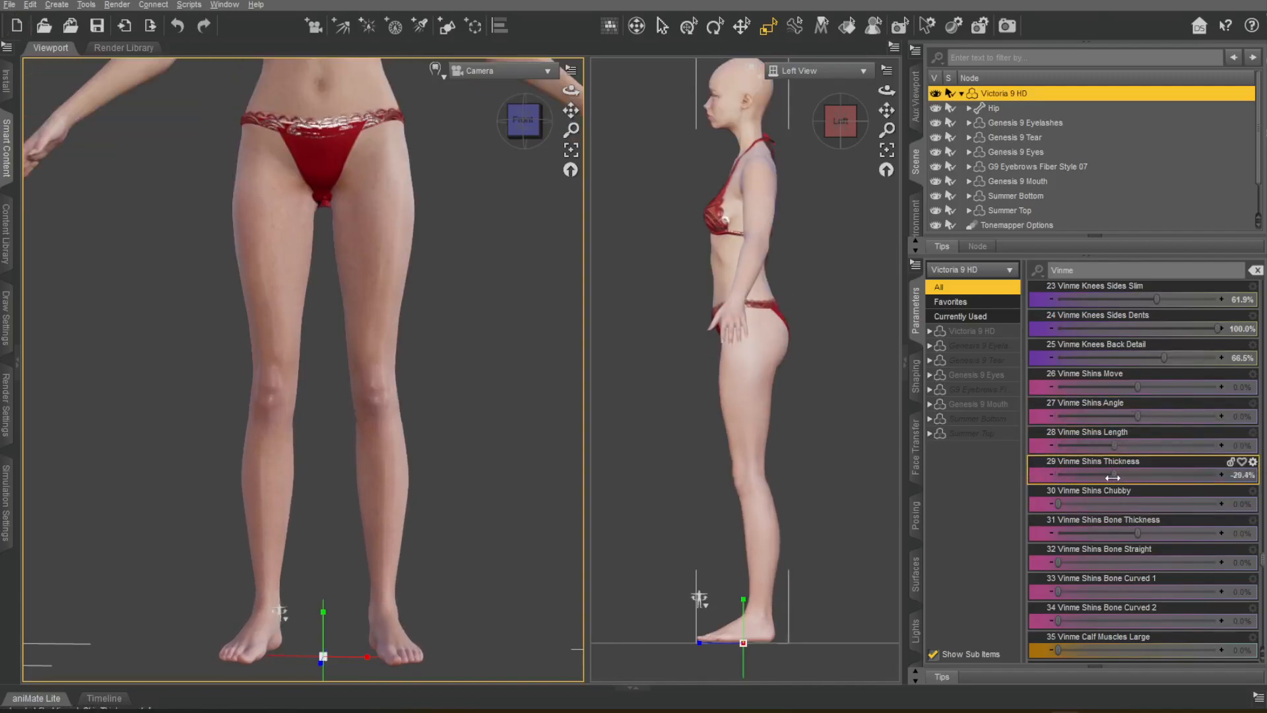
left_click_drag(1138, 532, 1058, 530)
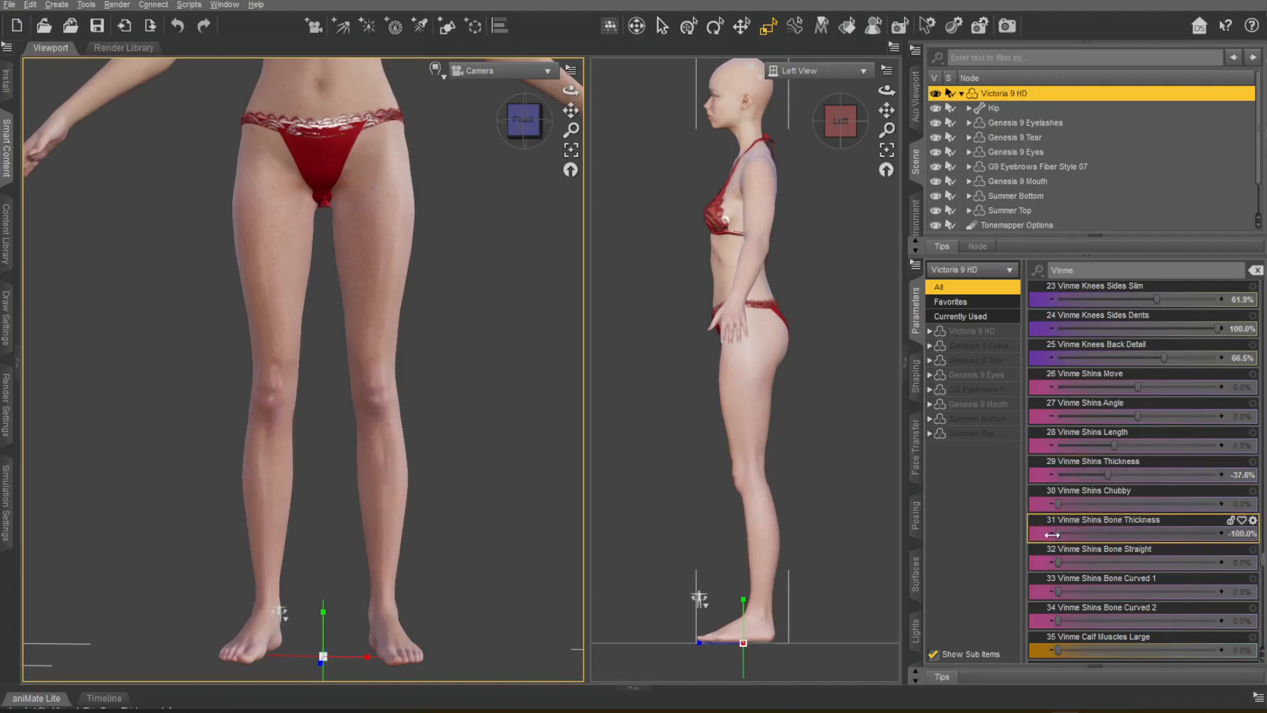
left_click_drag(1136, 530, 1037, 522)
key("ctrl+z")
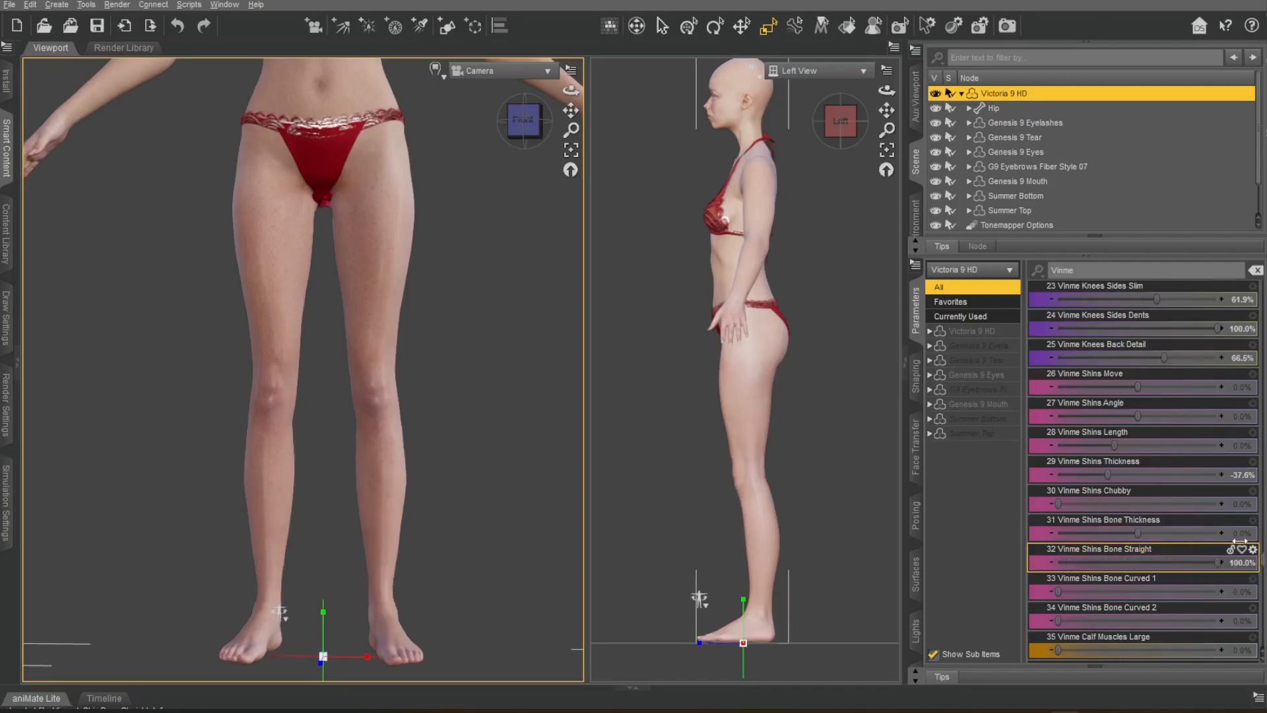
left_click(1070, 613)
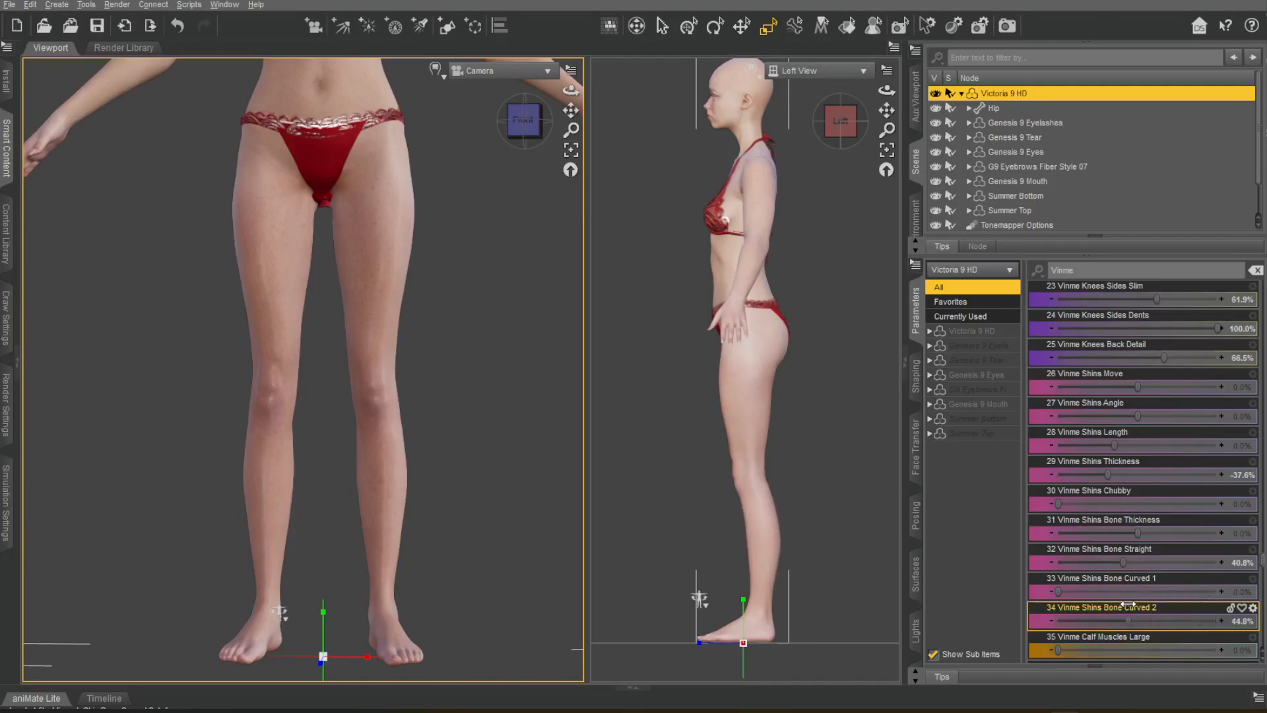
Set Vinme Calf Muscles Small to 4.4% and Calves Defined to 22.9%, undoing the Calf Muscles Large and Length trials.
scroll(1125, 594, "down", 3)
left_click_drag(1143, 471, 1253, 476)
key("ctrl+z")
mouse_move(1060, 504)
left_mouse_down()
mouse_move(1138, 507)
mouse_move(1071, 507)
left_mouse_up()
left_click_drag(1137, 532, 1017, 519)
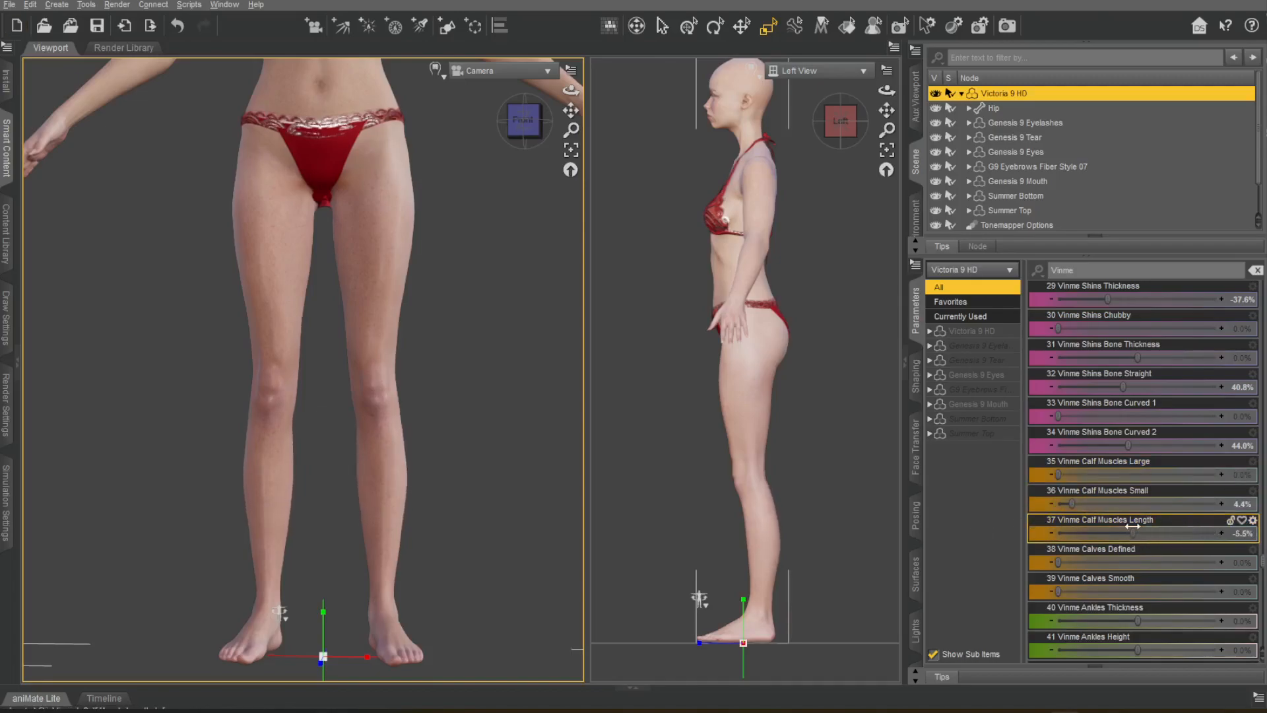
key("ctrl+z")
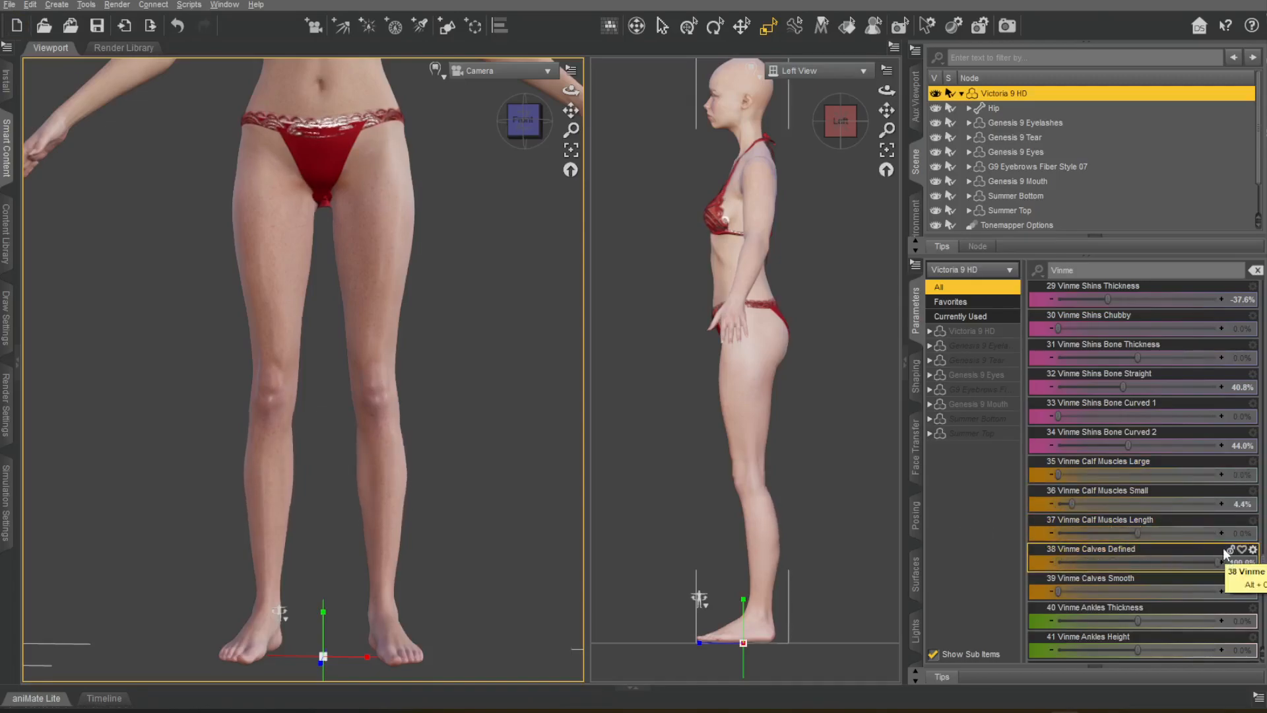
left_click_drag(525, 124, 597, 124)
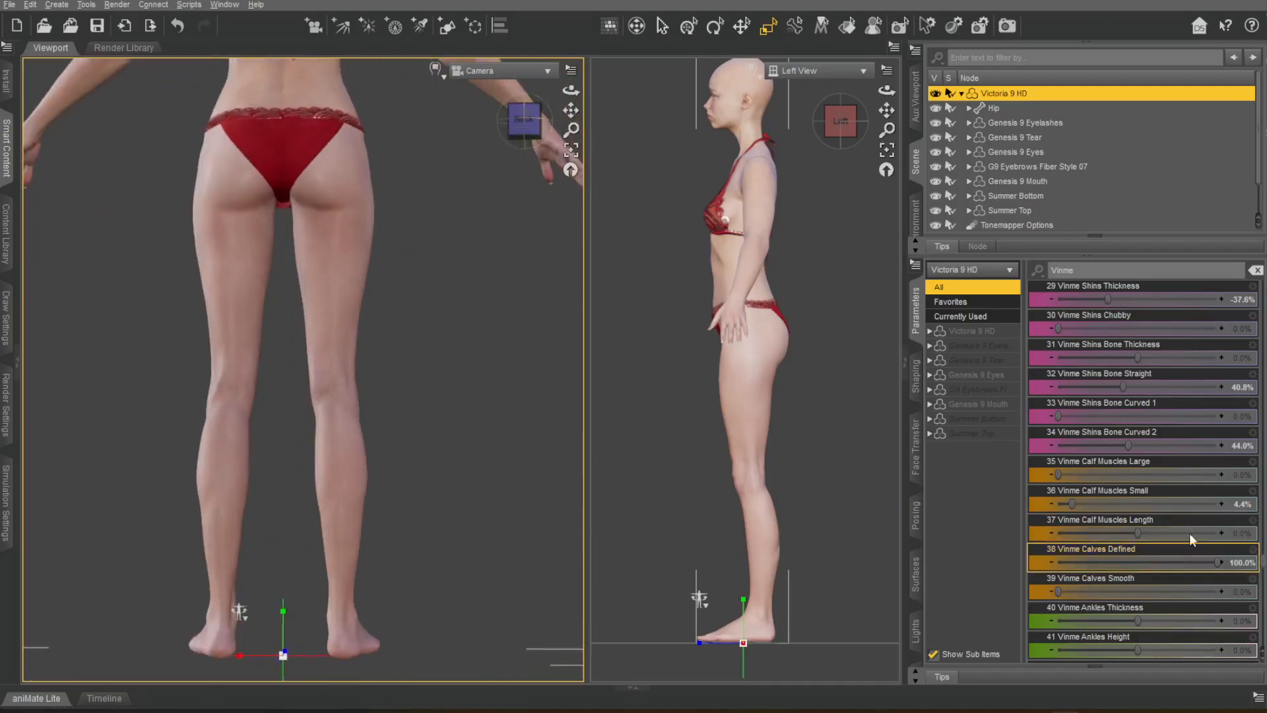
left_click_drag(1058, 562, 1092, 562)
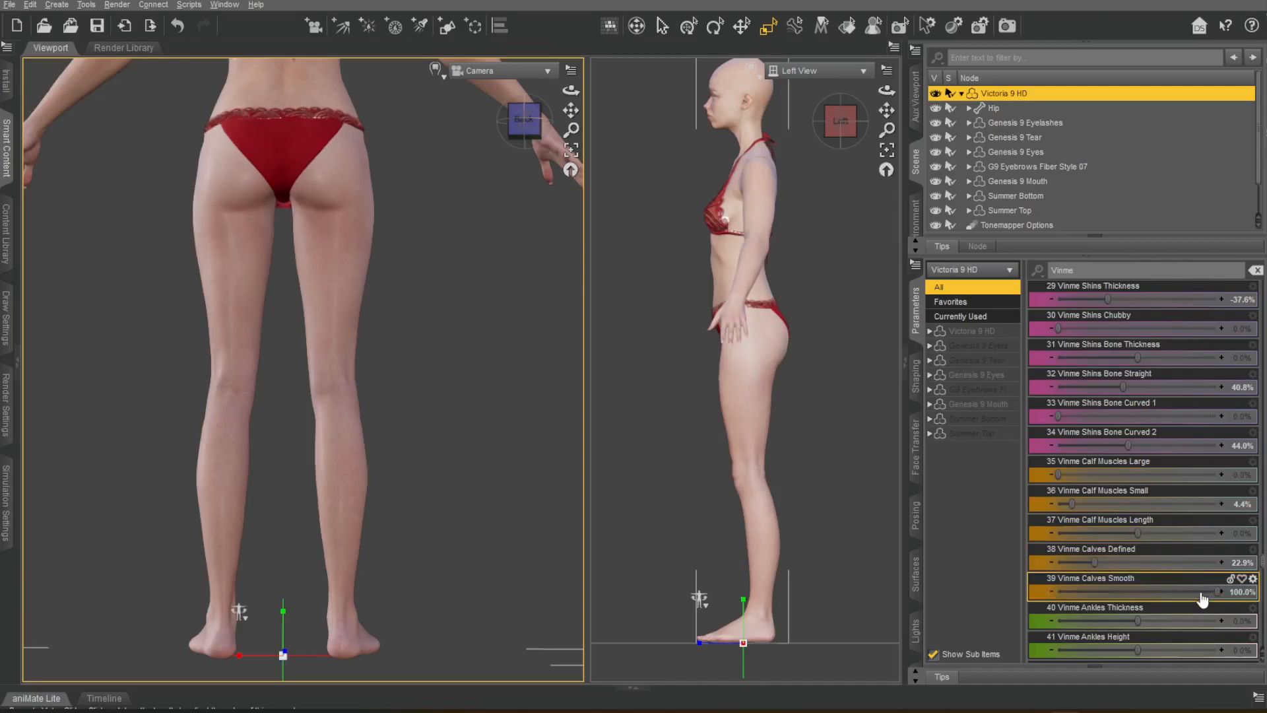
Set Vinme Ankles Height to -20.2% and Ankles Bones Size to 17.4%, undoing the Ankles Thickness trial.
scroll(1123, 520, "down", 3)
left_click_drag(1138, 446, 1031, 454)
left_click_drag(1117, 452, 1135, 472)
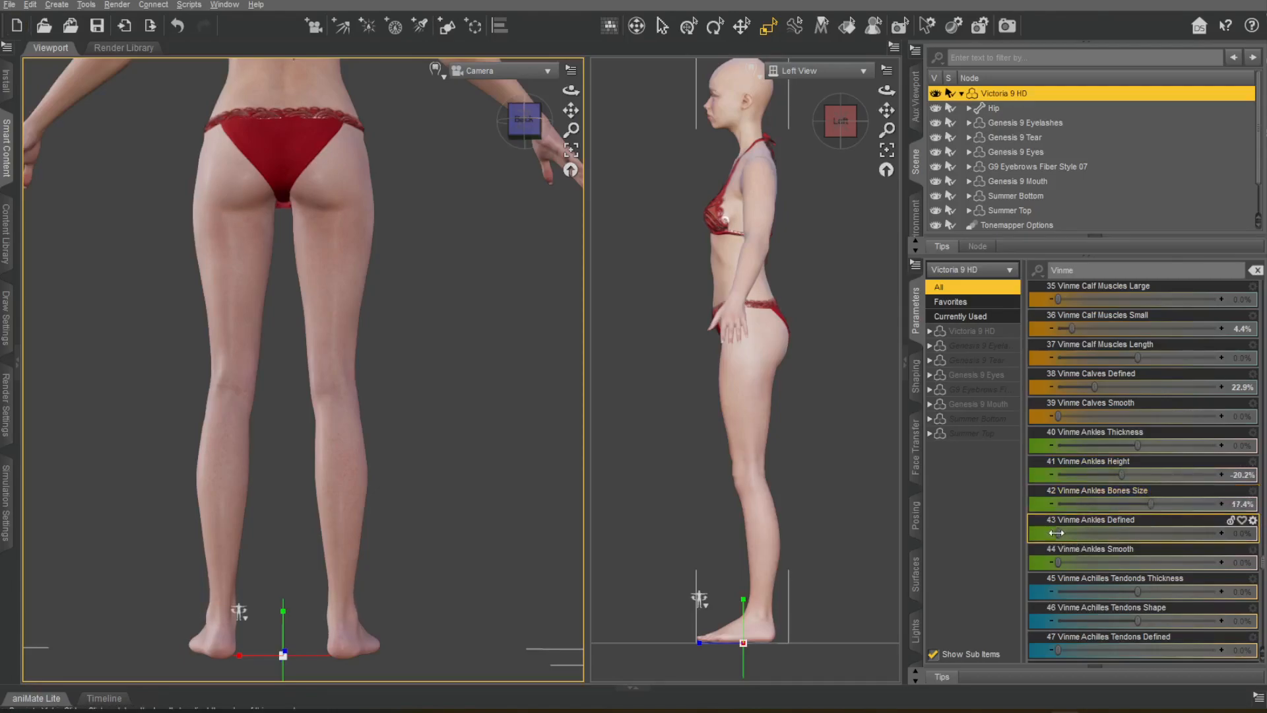
Set Vinme Ankles Defined to about 55%, and Achilles Tendons Shape to 29.4%, Defined to 64.2% and Smooth to 47.2%.
left_click_drag(1148, 519, 1156, 521)
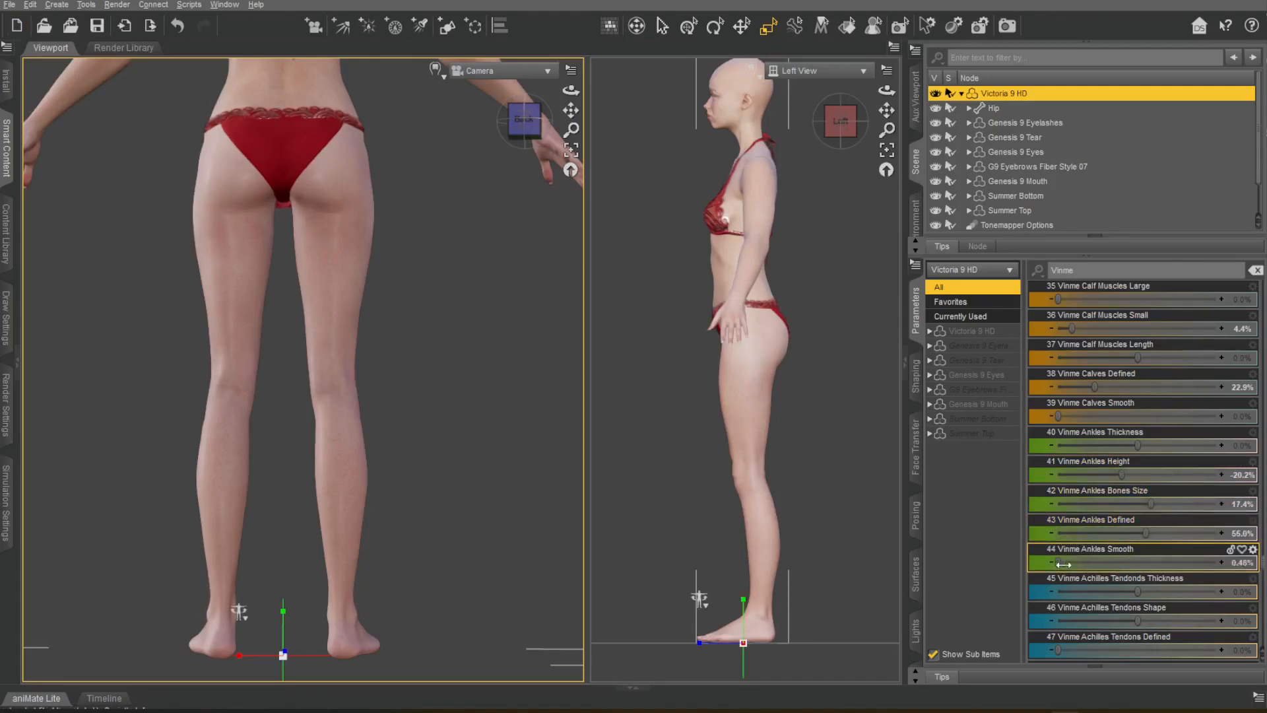
scroll(1159, 499, "down", 5)
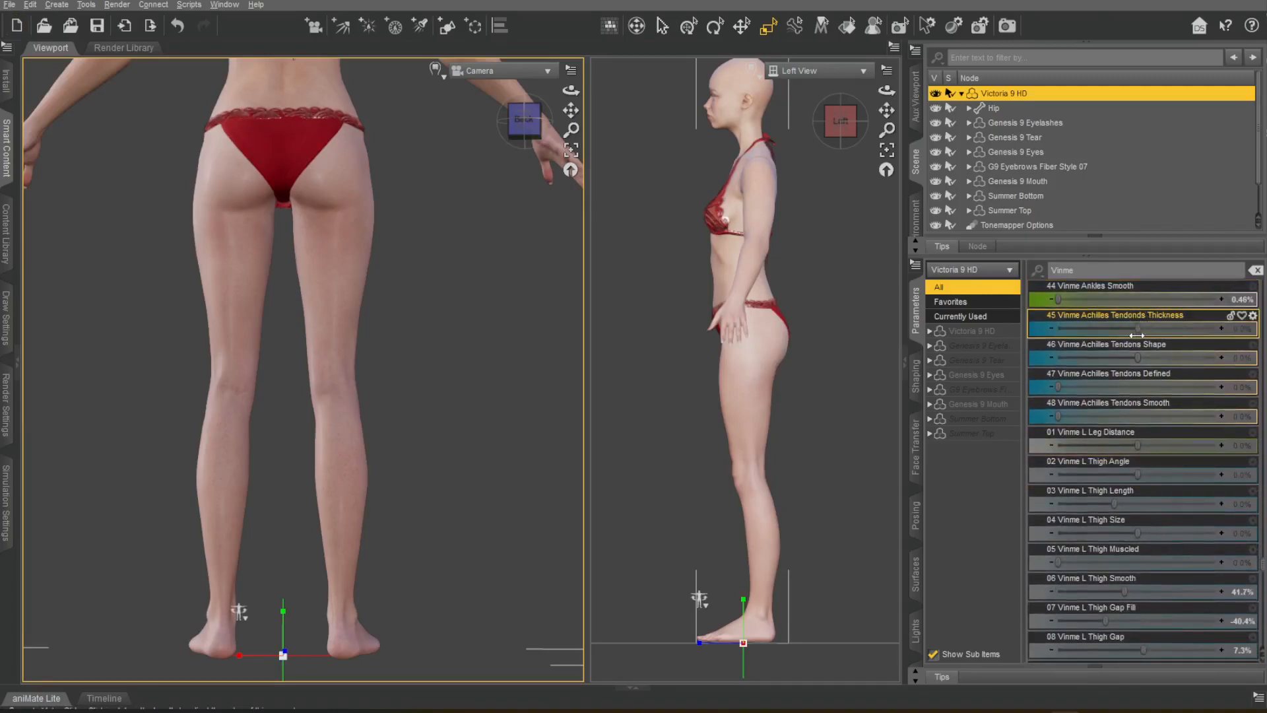
left_click_drag(1029, 334, 1135, 342)
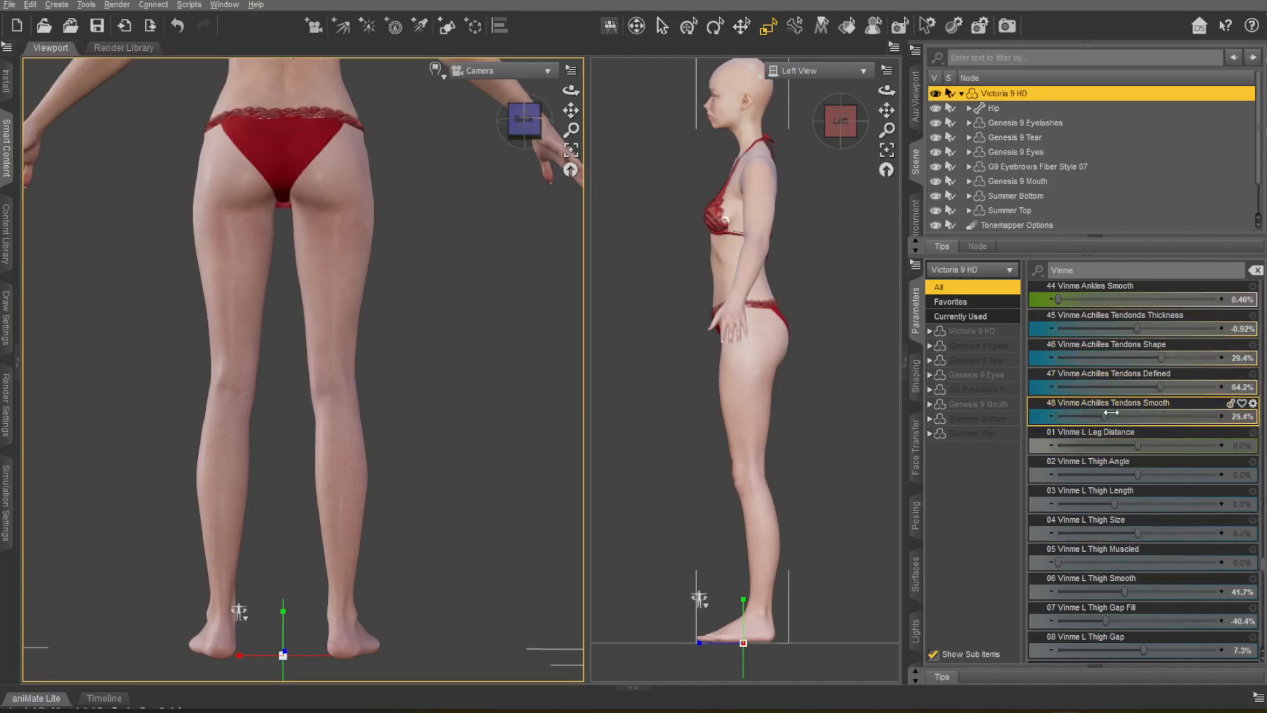
Frame the torso from the front and set Vinme Abdomen Depth to -62.4%, undoing the Abdomen Up-Down and Width trials.
scroll(1121, 402, "down", 15)
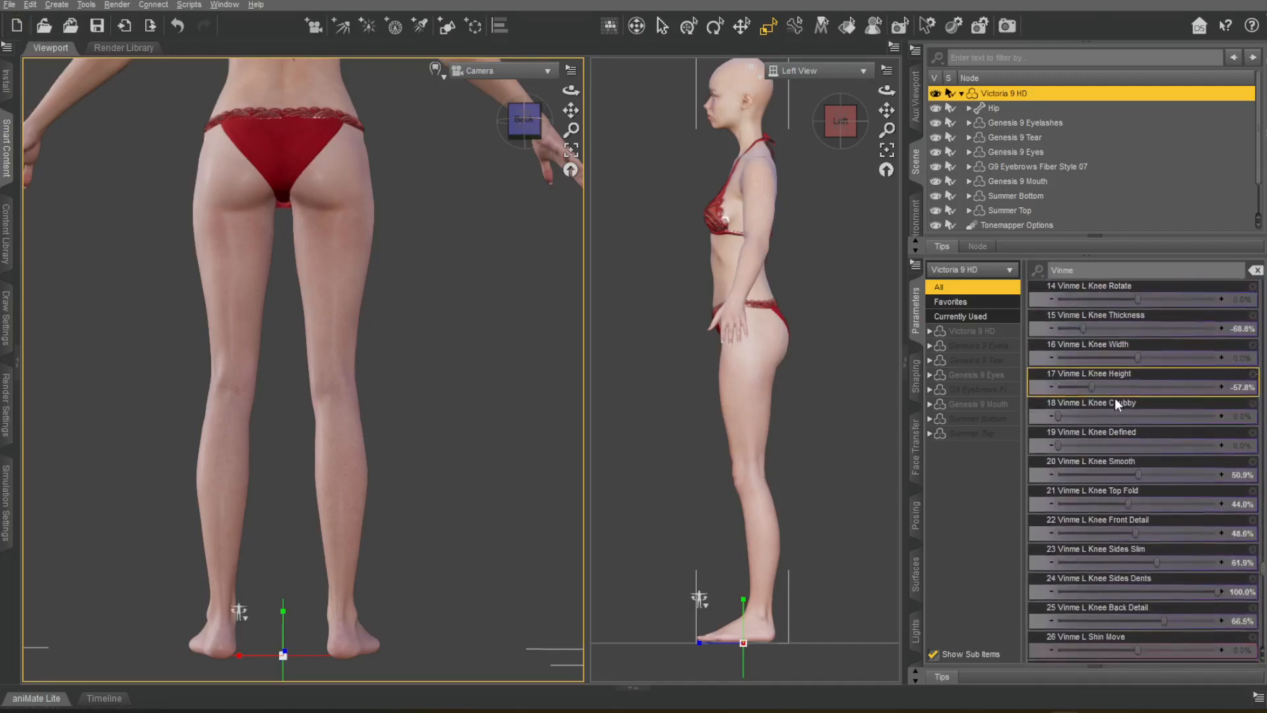
scroll(1119, 403, "down", 15)
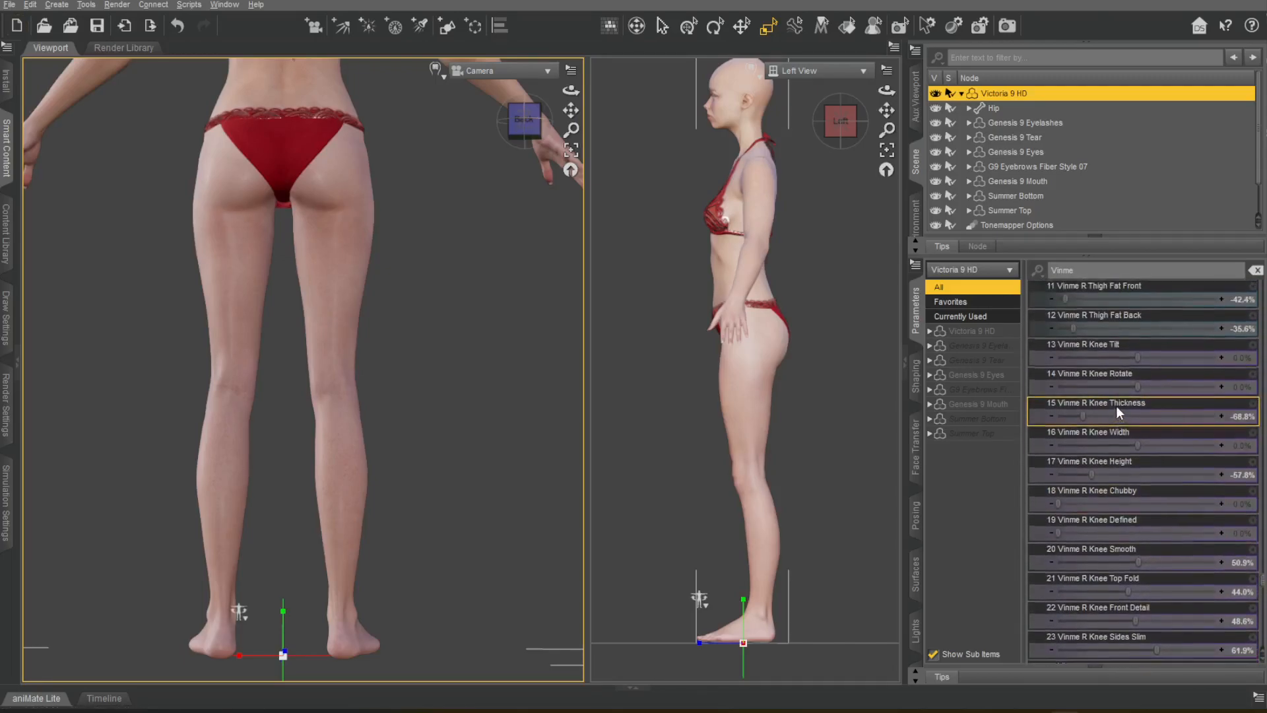
scroll(1115, 406, "down", 20)
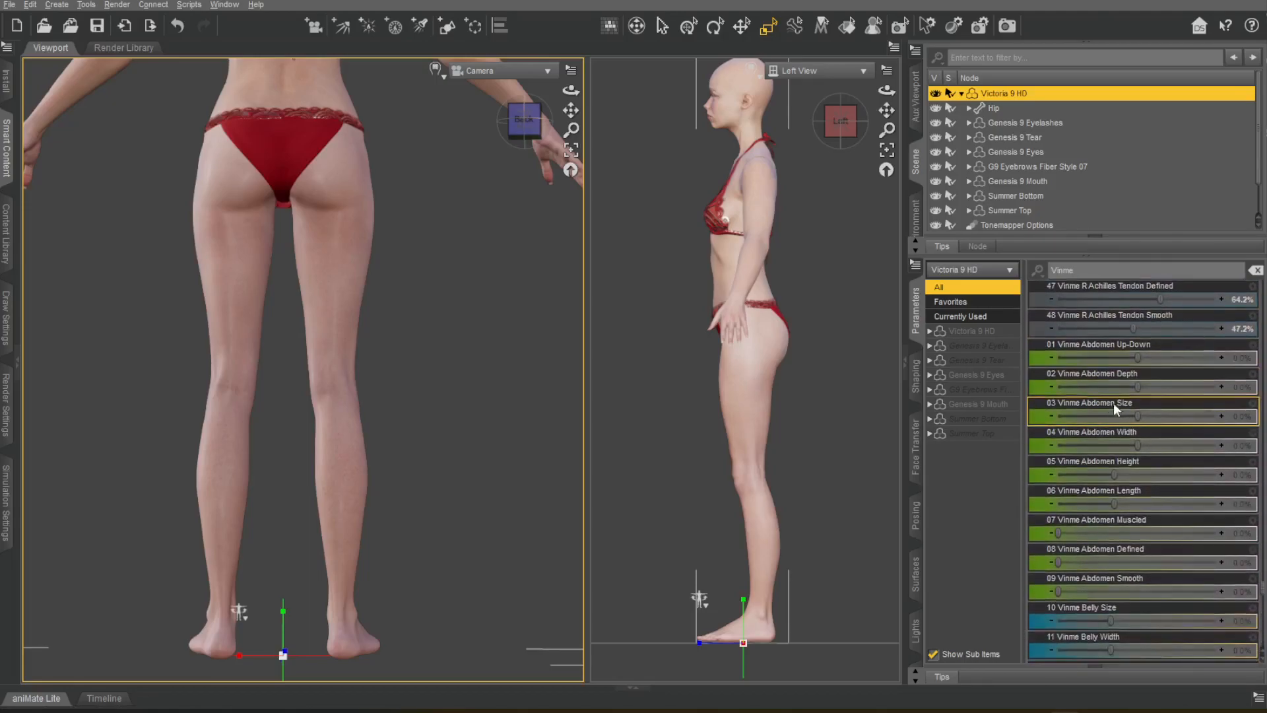
left_click(533, 119)
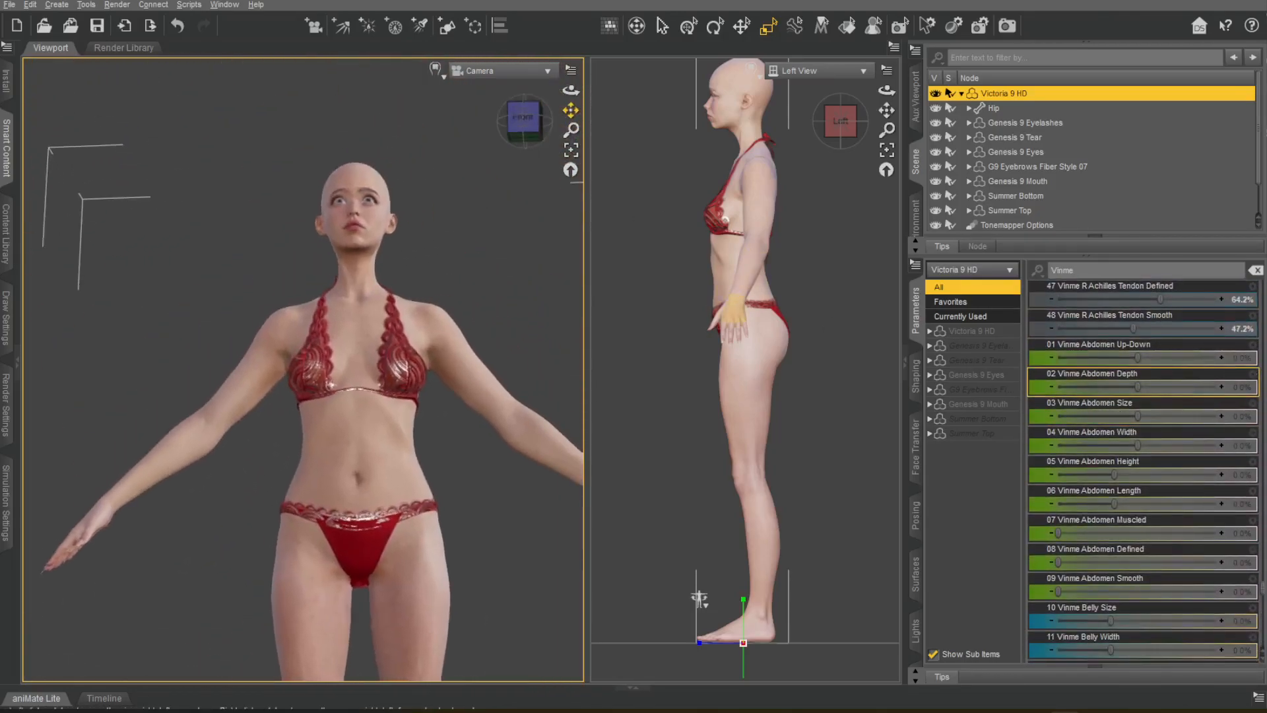
left_click(523, 127)
left_click_drag(571, 110, 541, 49)
scroll(497, 257, "up", 2)
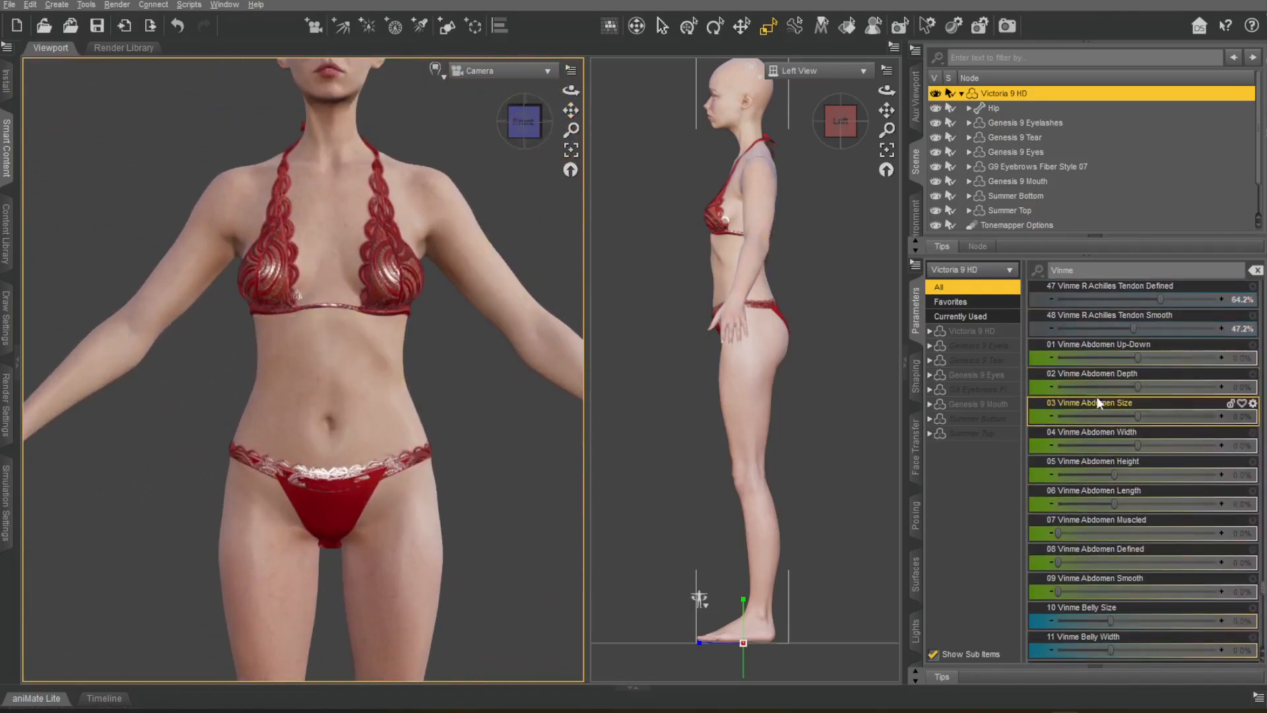
left_click_drag(1137, 360, 1122, 405)
key("ctrl+z")
Set Vinme Abdomen Defined to 56.4%, undoing the Abdomen Height, Length, Muscled and Smooth trials.
key("ctrl+z")
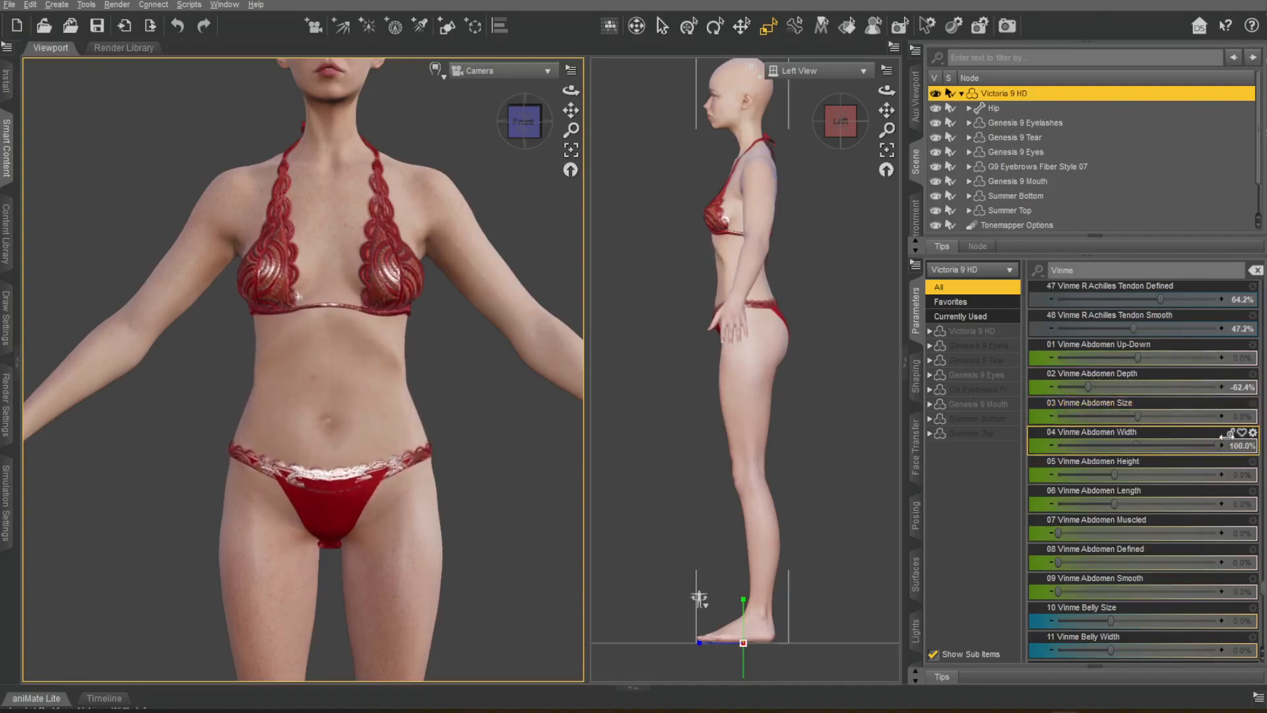
left_click_drag(1114, 475, 1141, 482)
key("ctrl+z")
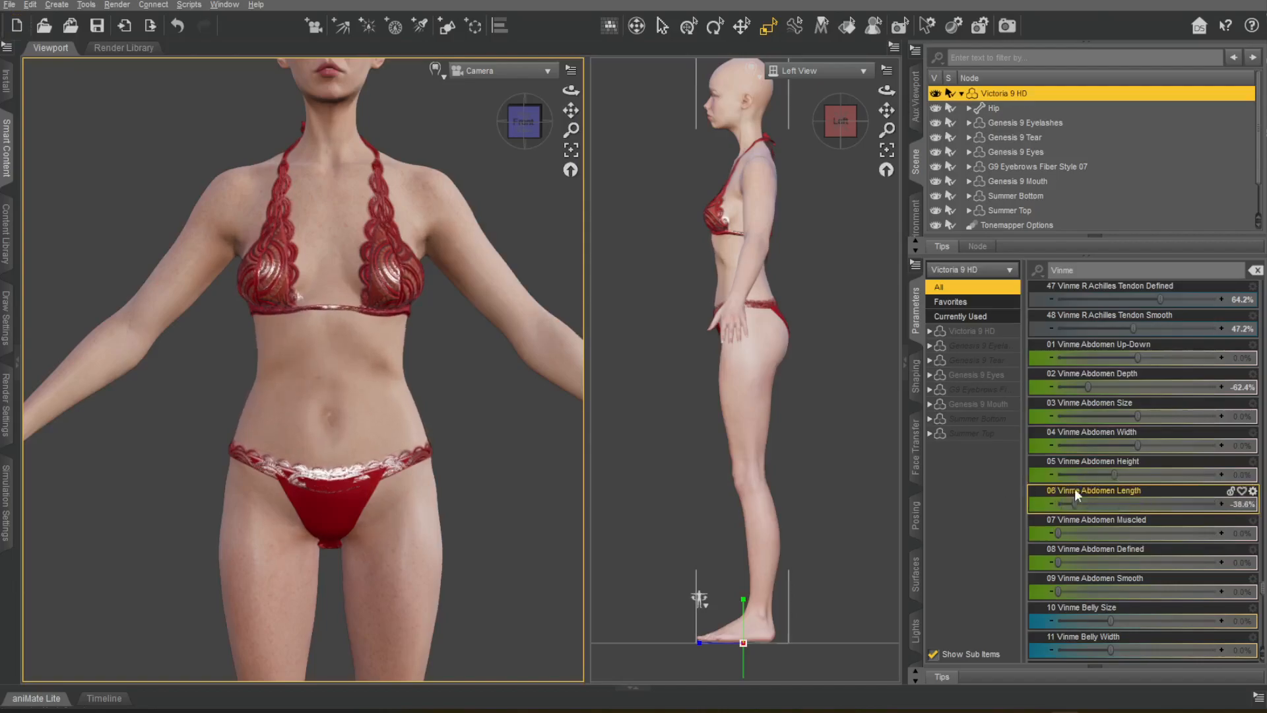
key("ctrl+z")
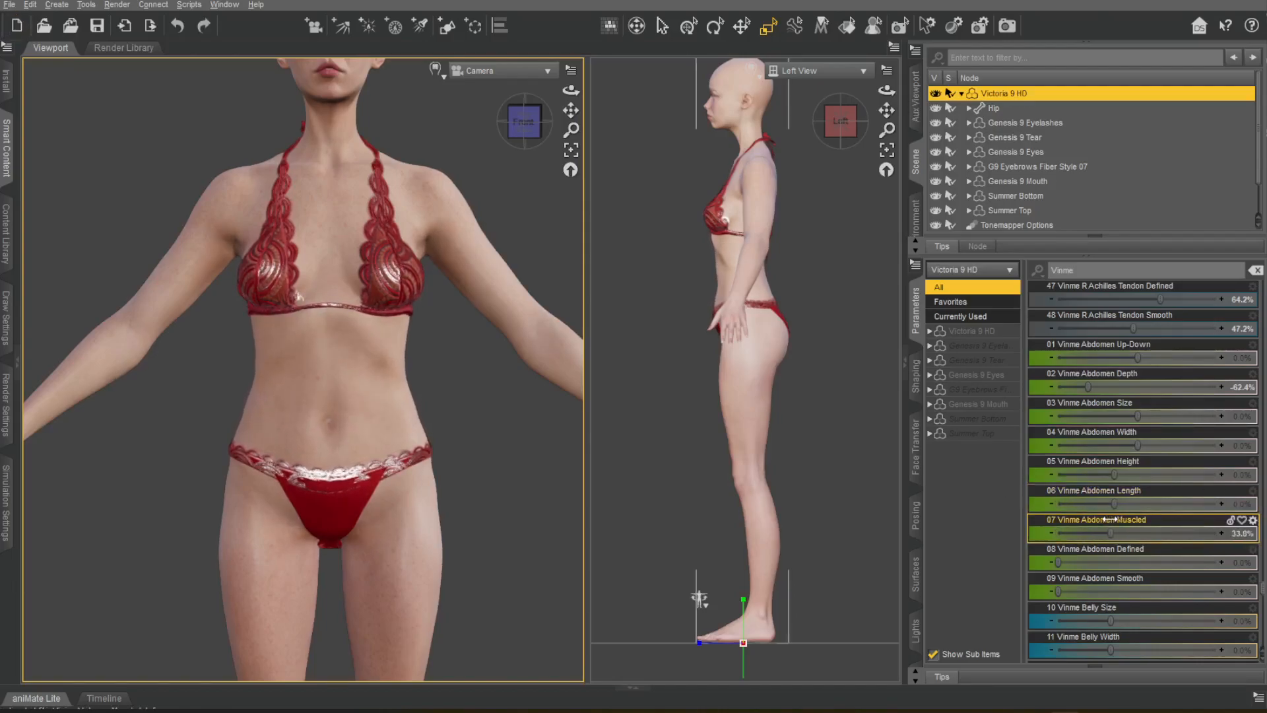
key("ctrl+z")
left_click_drag(1148, 549, 1149, 550)
left_click_drag(1057, 592, 1220, 592)
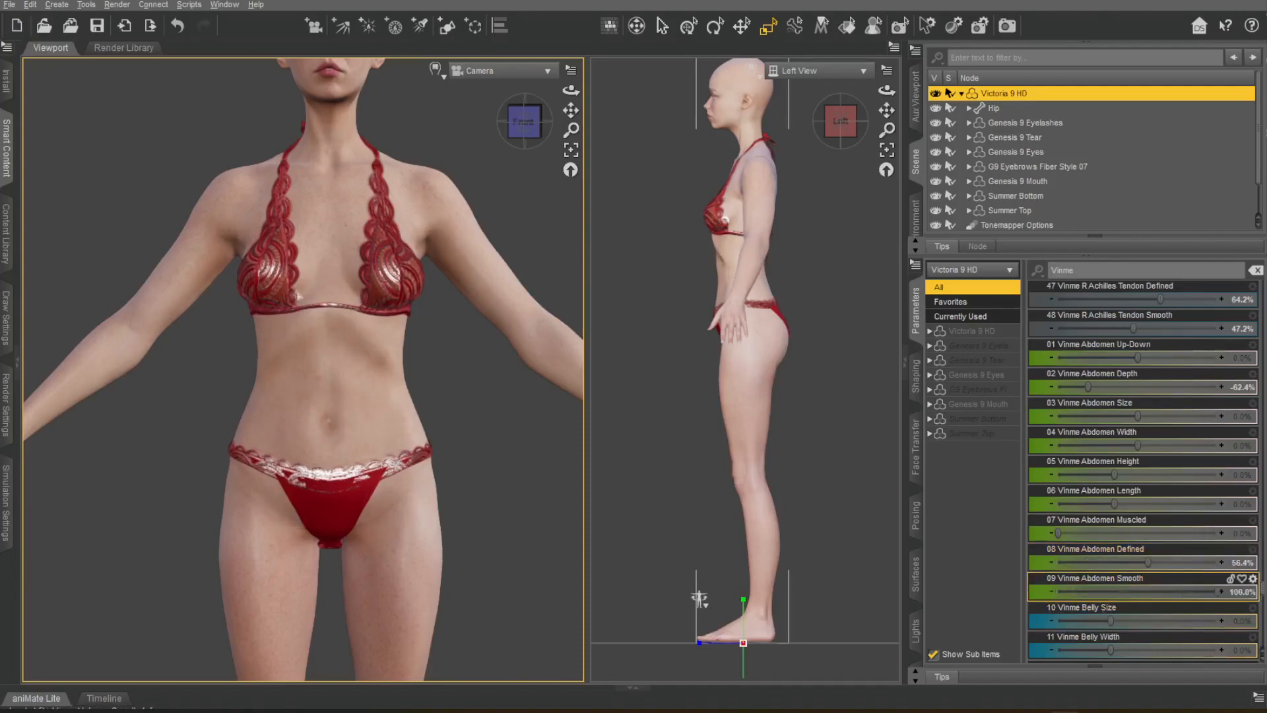
key("ctrl+z")
Try the Vinme Belly Size, Width, Height and Radius morphs, undoing each trial.
scroll(1147, 505, "down", 5)
left_click_drag(1111, 357, 967, 378)
key("ctrl+z")
left_click_drag(1108, 381, 1075, 379)
key("ctrl+z")
left_click_drag(1114, 417, 984, 412)
left_click_drag(1116, 448, 1208, 424)
key("ctrl+z")
Set Vinme Belly Defined to 59.2% and Belly Fold to 31.2%, undoing the Belly Smooth trial and checking the torso from an angle.
left_click_drag(1134, 469, 1144, 480)
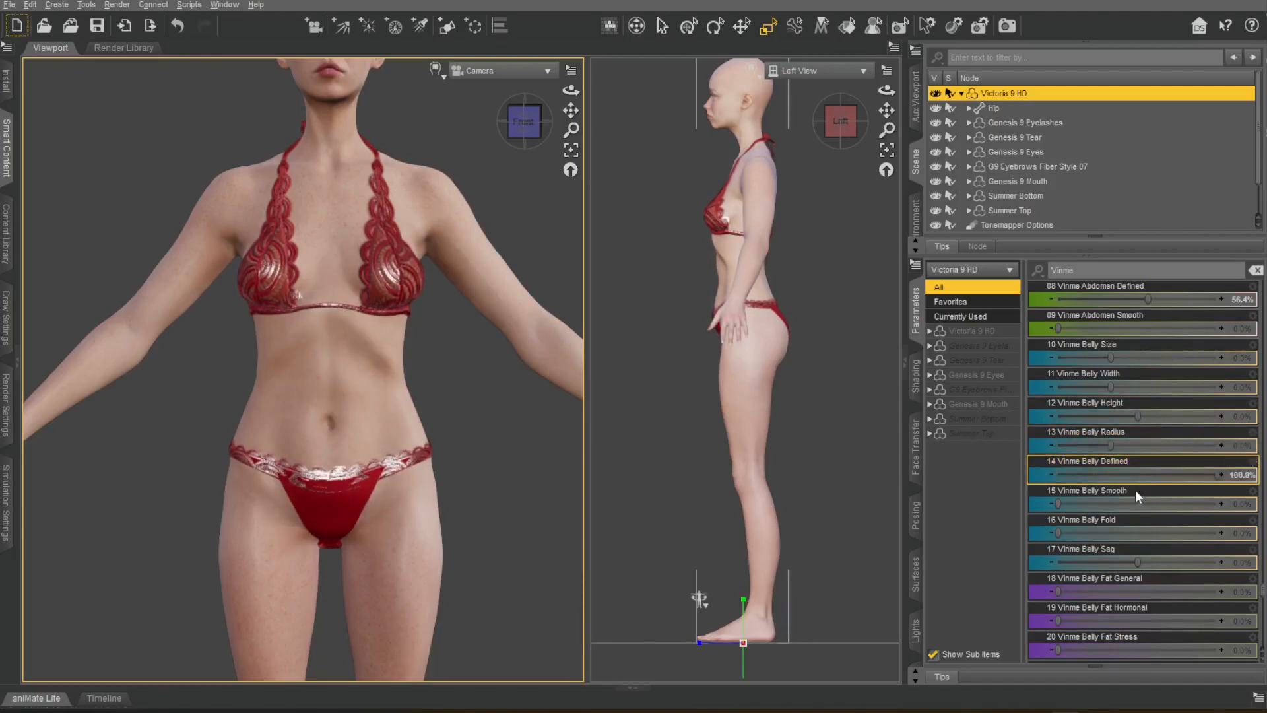
left_click_drag(1061, 507, 1193, 506)
key("ctrl+z")
left_click_drag(1061, 536, 1217, 526)
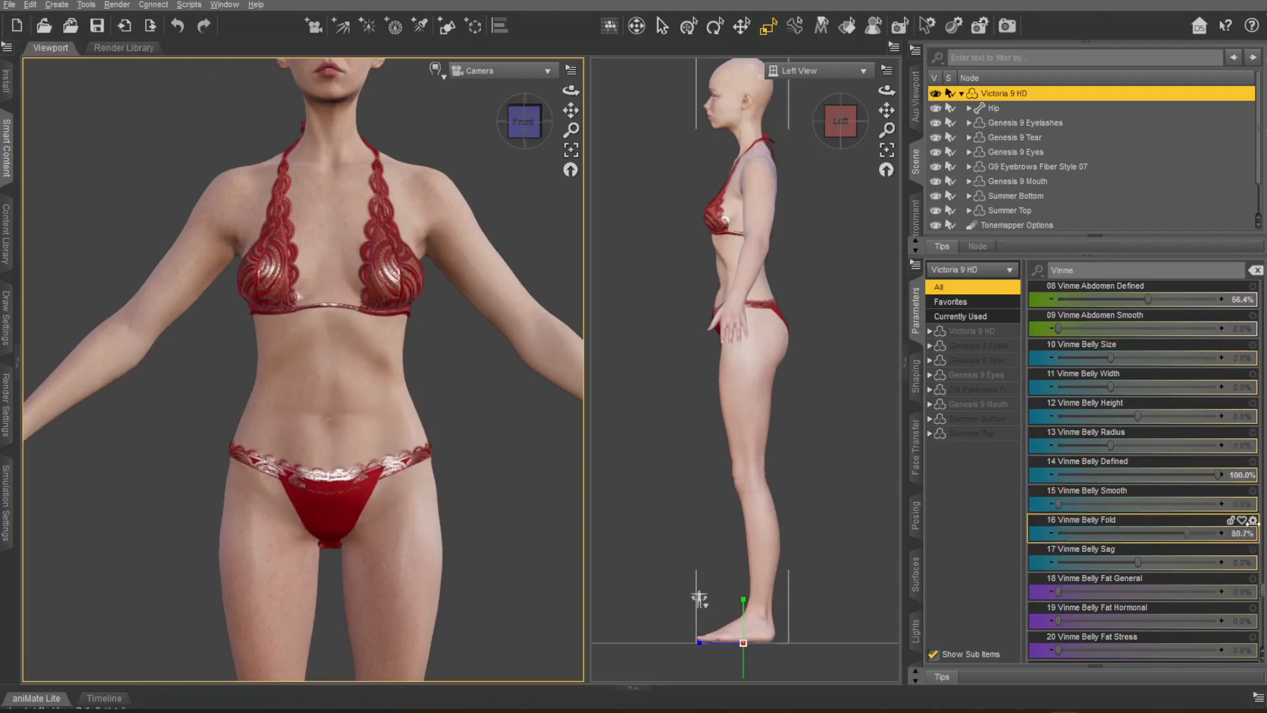
middle_click_drag(323, 349, 416, 357)
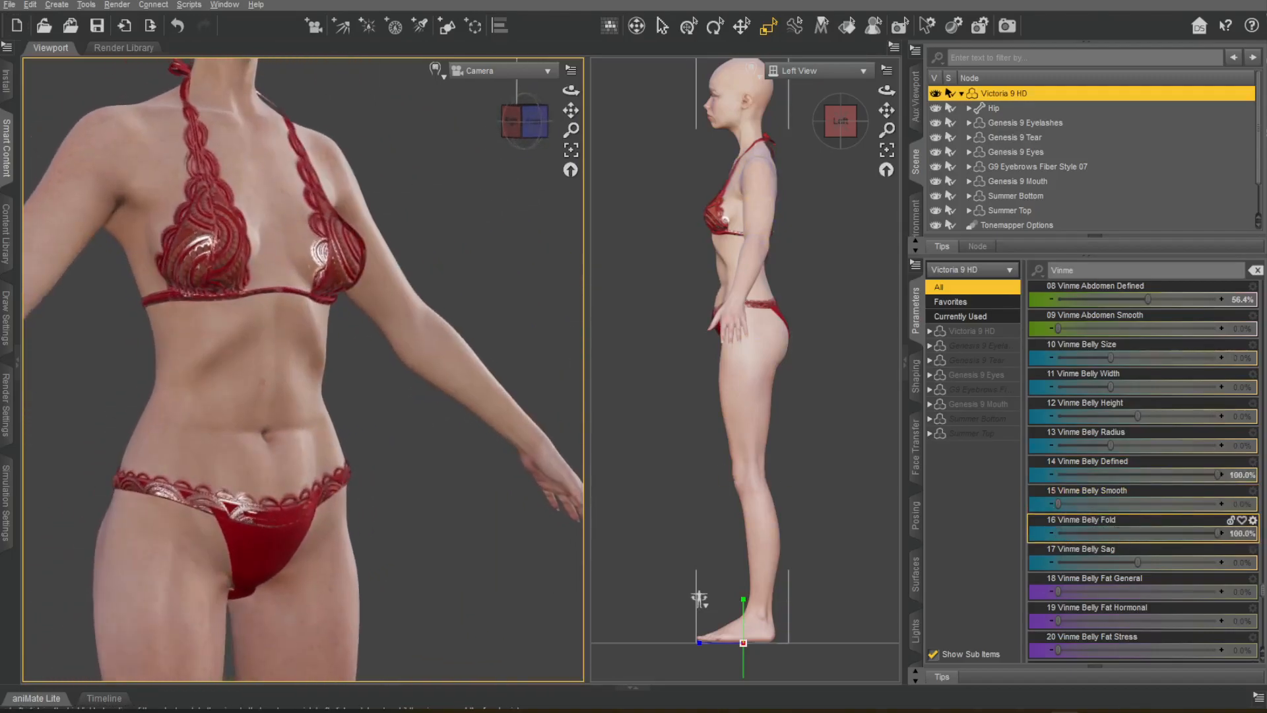
left_click_drag(1226, 479, 1095, 483)
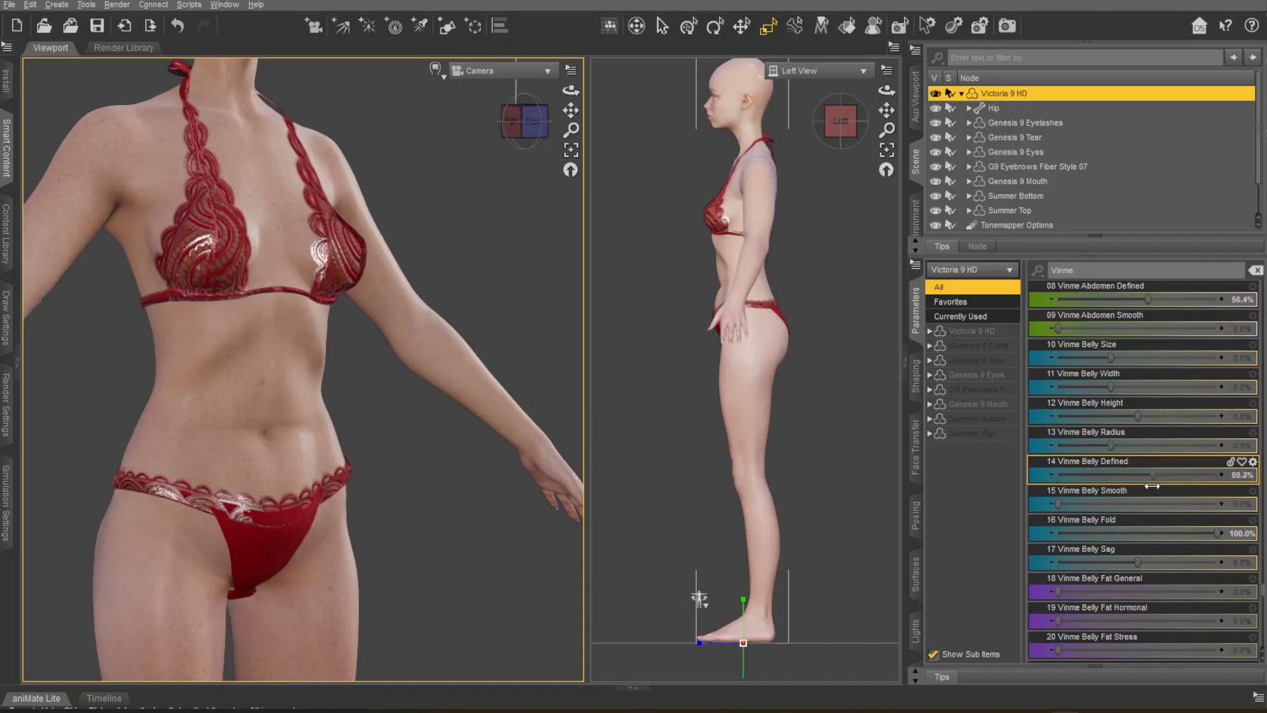
left_click_drag(1217, 533, 962, 543)
scroll(536, 301, "down", 3)
key("ctrl+z")
Try Vinme Belly Fat General at 90.8% combined with Belly Fat Stress at 75.2%, viewing the torso from an angle.
scroll(1155, 492, "down", 3)
left_click_drag(1058, 417, 1219, 418)
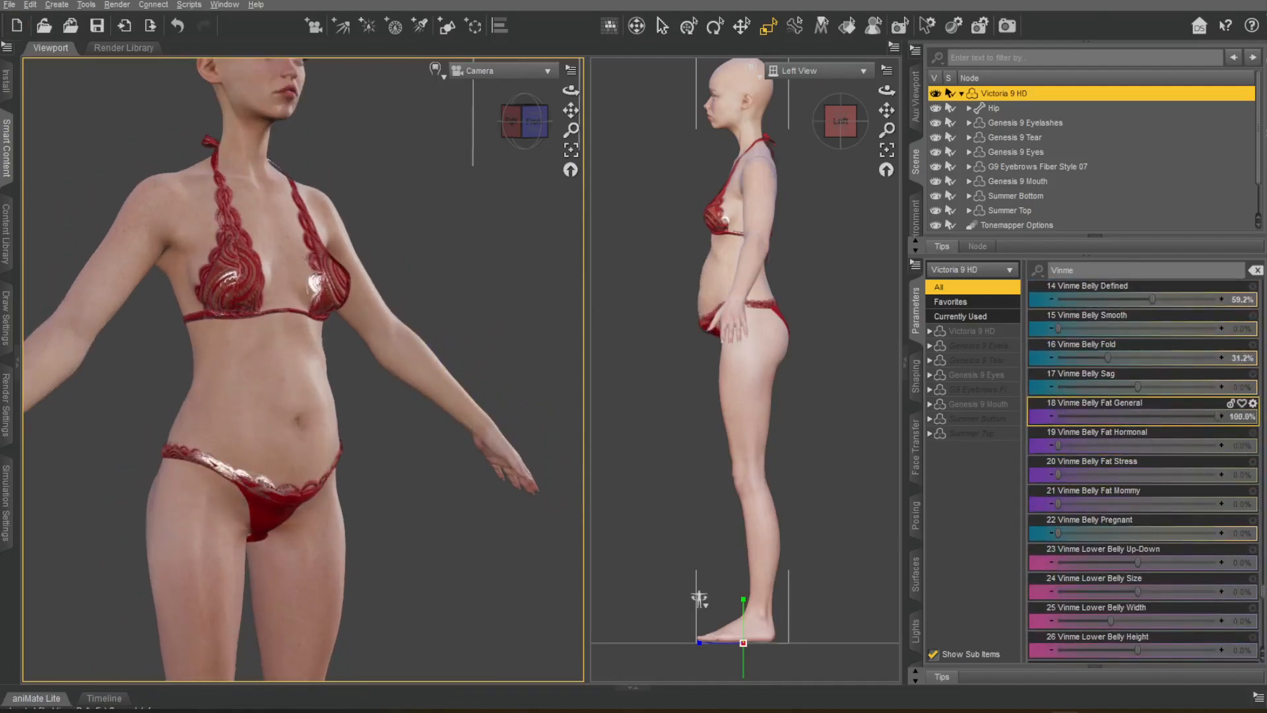
mouse_move(520, 127)
left_mouse_down()
mouse_move(552, 128)
mouse_move(517, 130)
left_mouse_up()
left_click_drag(1216, 418, 1041, 419)
left_click_drag(1058, 475, 1184, 462)
left_click_drag(1059, 417, 1203, 417)
left_click_drag(551, 270, 297, 350)
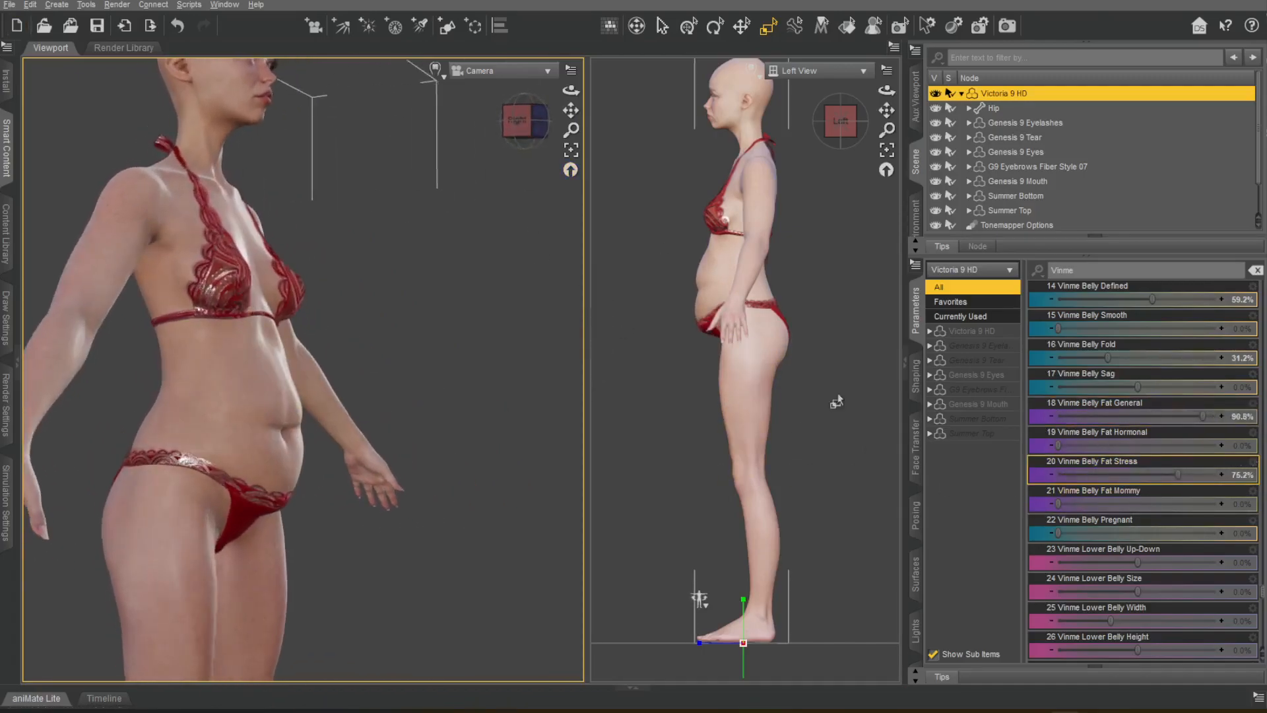
Try Vinme Belly Fat Mommy at 95.0% with General at 83.5% and Stress at 24.8%, undoing the Belly Fat Hormonal trial.
left_click_drag(1058, 445, 1128, 442)
key("ctrl+z")
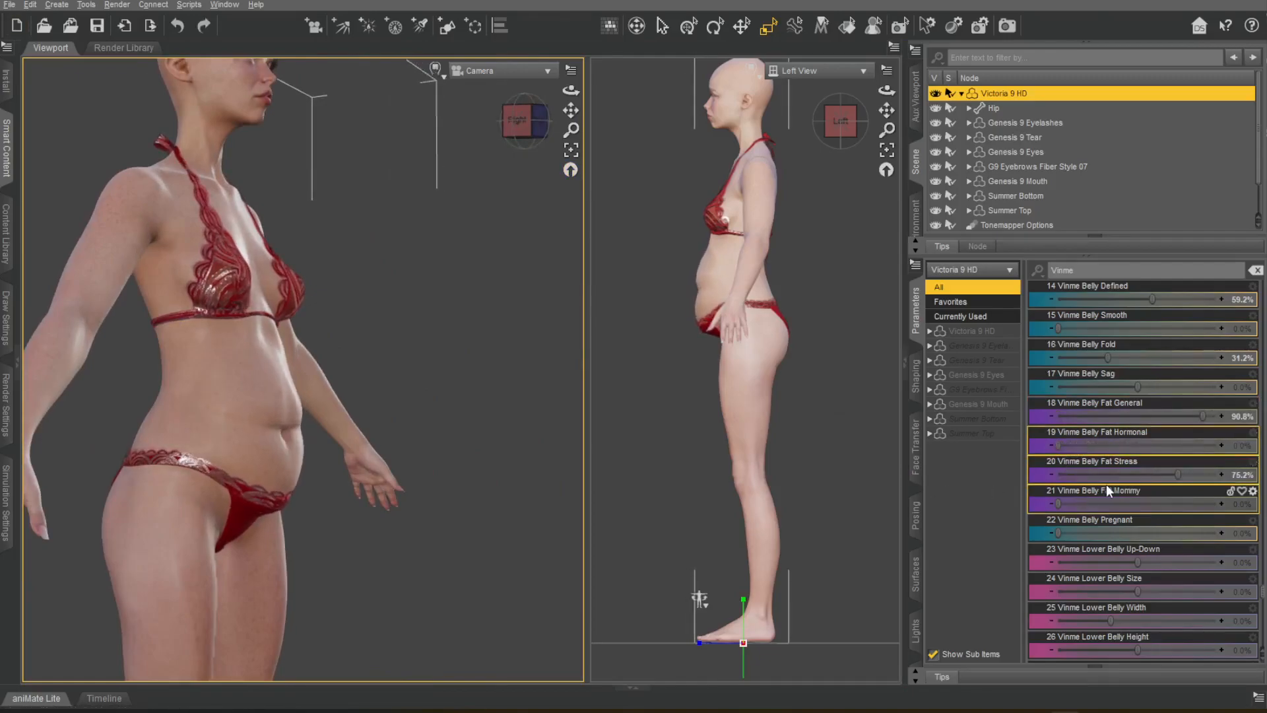
mouse_move(1202, 416)
left_mouse_down()
mouse_move(1149, 418)
mouse_move(1190, 417)
left_mouse_up()
left_click_drag(1178, 475, 1210, 514)
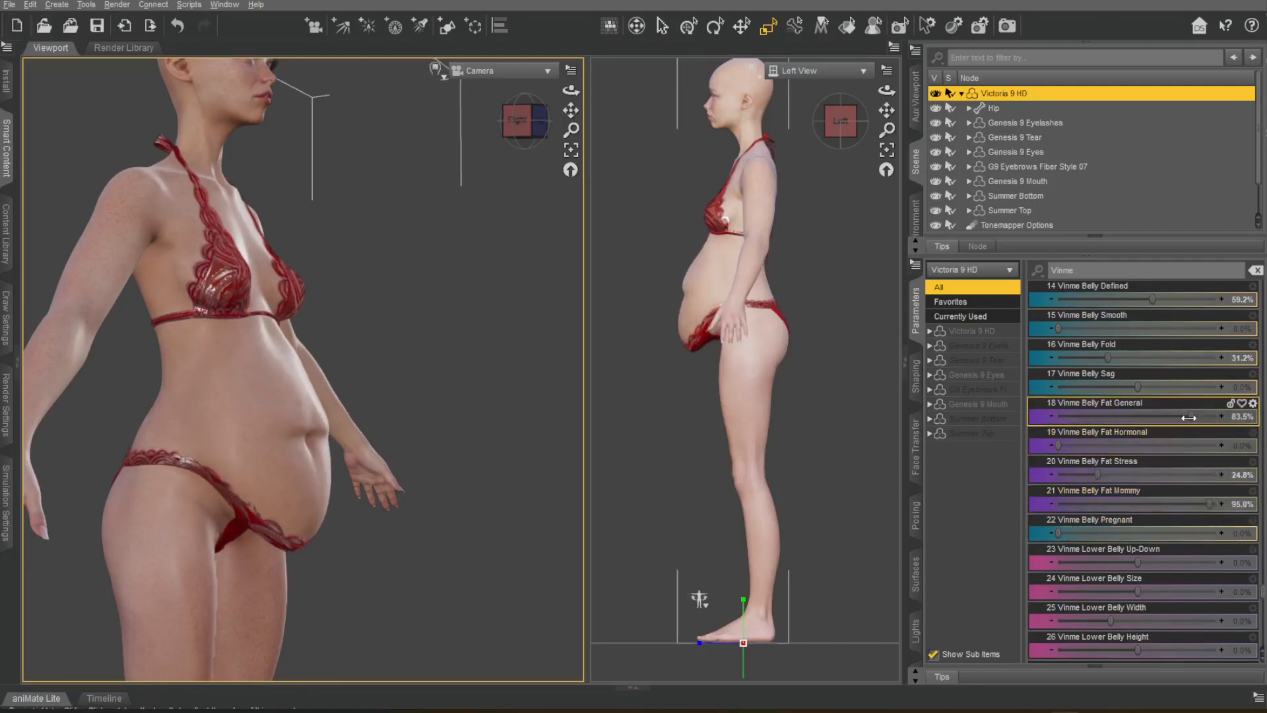
Return Vinme Belly Fat General, Stress and Mommy to 0% and turn the figure back to the front.
left_click_drag(1190, 416, 1056, 422)
left_click_drag(1099, 477, 1009, 479)
left_click_drag(527, 128, 469, 128)
left_click_drag(1210, 505, 1030, 510)
Try Vinme Belly Fat Stress at 36.2%, Belly Pregnant at 100%, and Lower Belly Up-Down and Size, undoing the trials.
left_click_drag(1058, 475, 1155, 475)
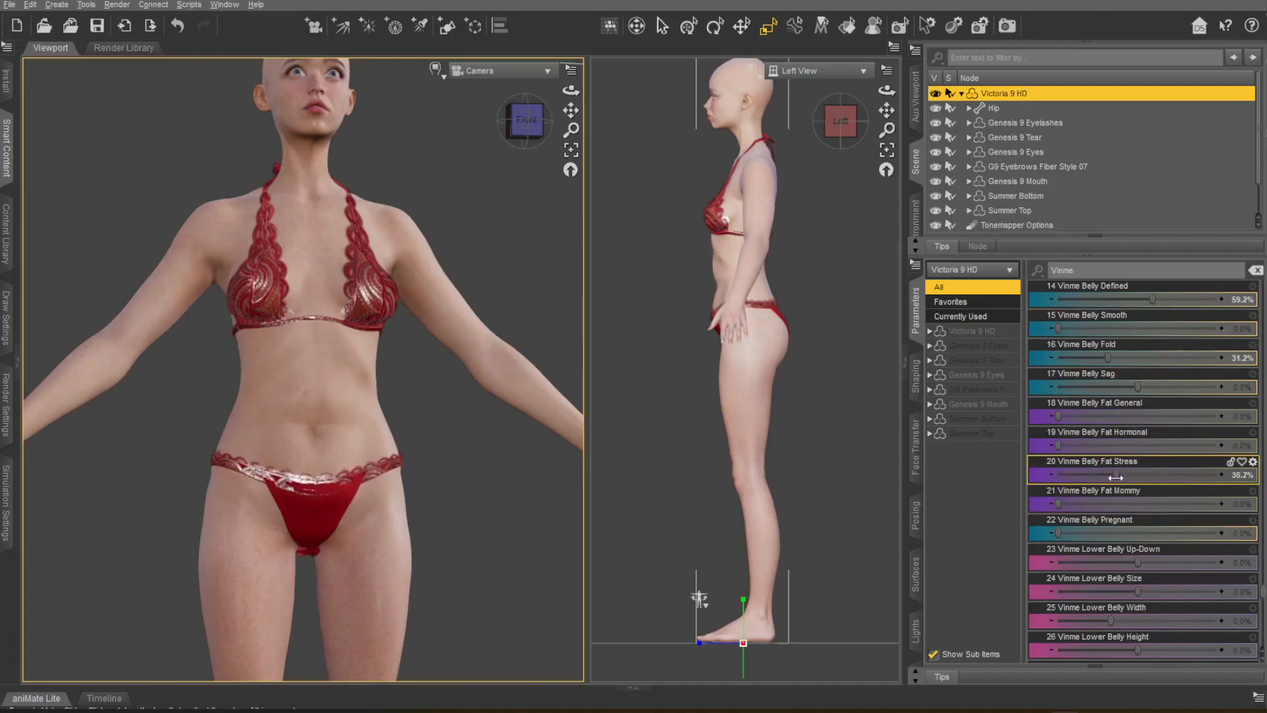
scroll(1122, 487, "down", 3)
left_click_drag(1069, 448, 1262, 453)
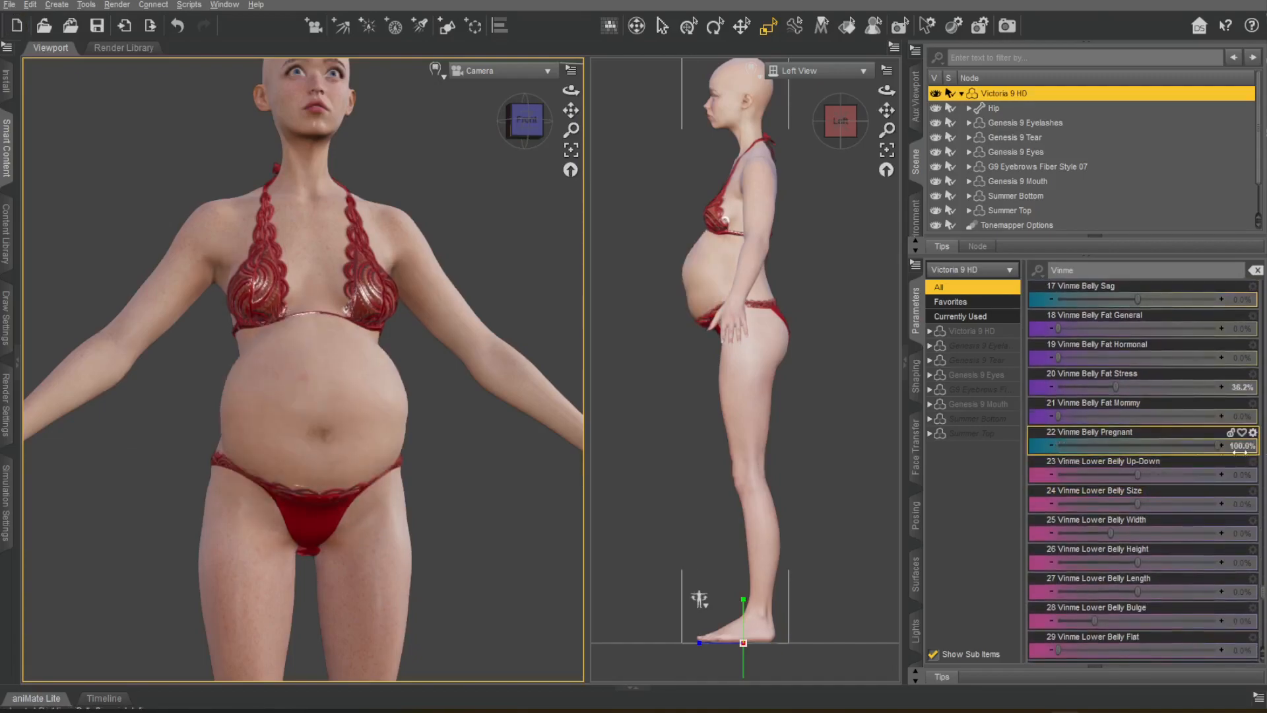
key("ctrl+z")
left_click_drag(1137, 474, 1221, 473)
key("ctrl+z")
left_click_drag(1139, 503, 1161, 503)
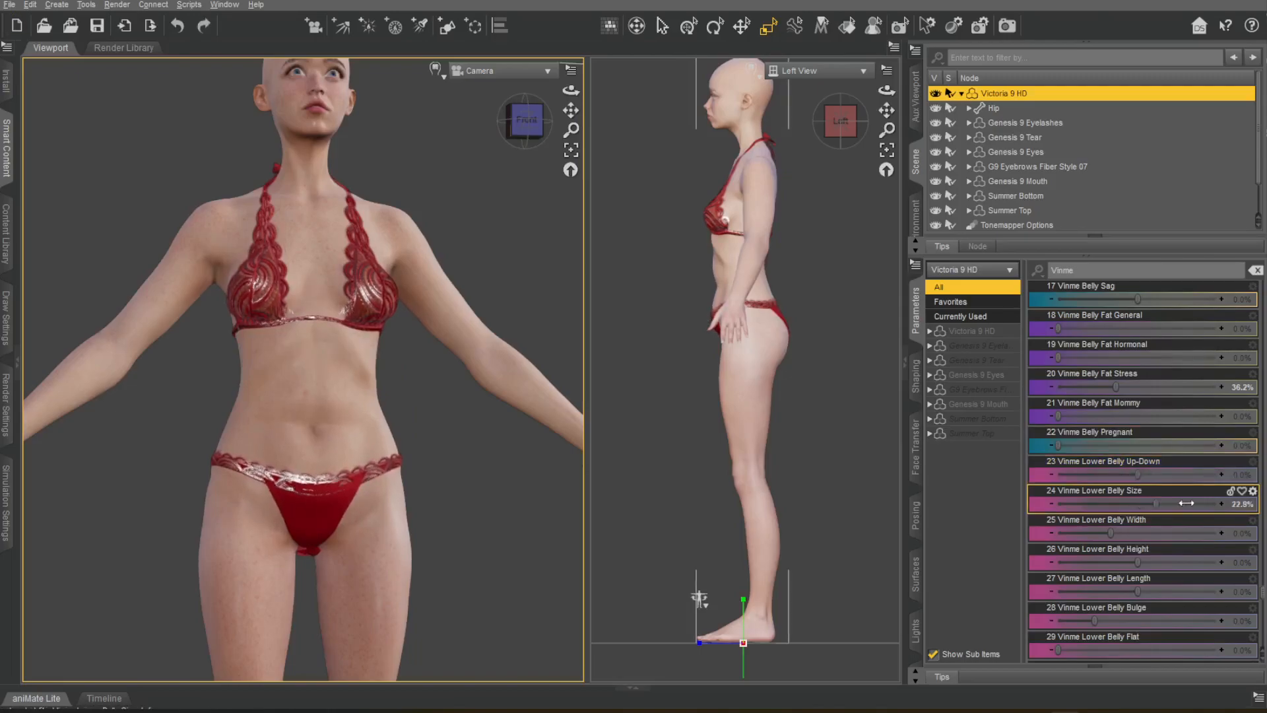
key("ctrl+z")
Enlarge the torso in the side view and set Vinme Lower Belly Flat to 49.1%, undoing the Height, Length and Bulge trials.
scroll(814, 330, "up", 6)
middle_click_drag(816, 330, 855, 500)
left_click_drag(1122, 561, 1147, 556)
key("ctrl+z")
left_click_drag(1082, 579, 1062, 579)
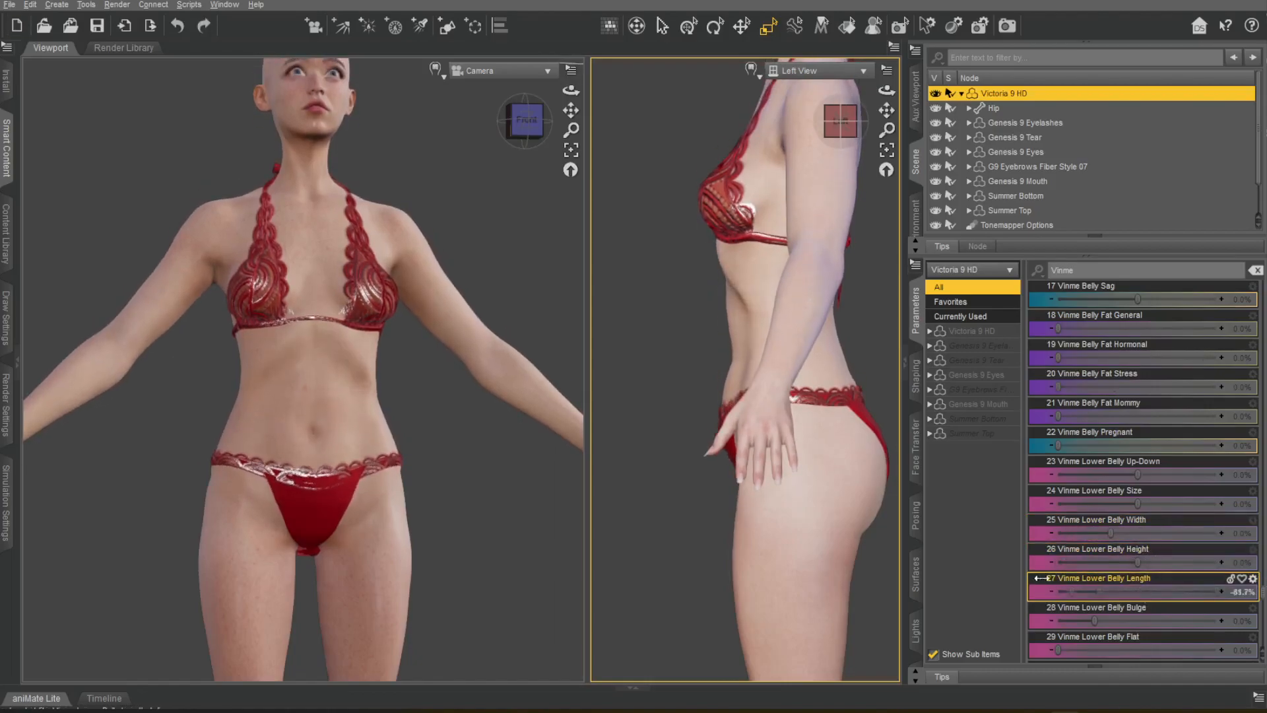
key("ctrl+z")
left_click_drag(1094, 620, 1219, 620)
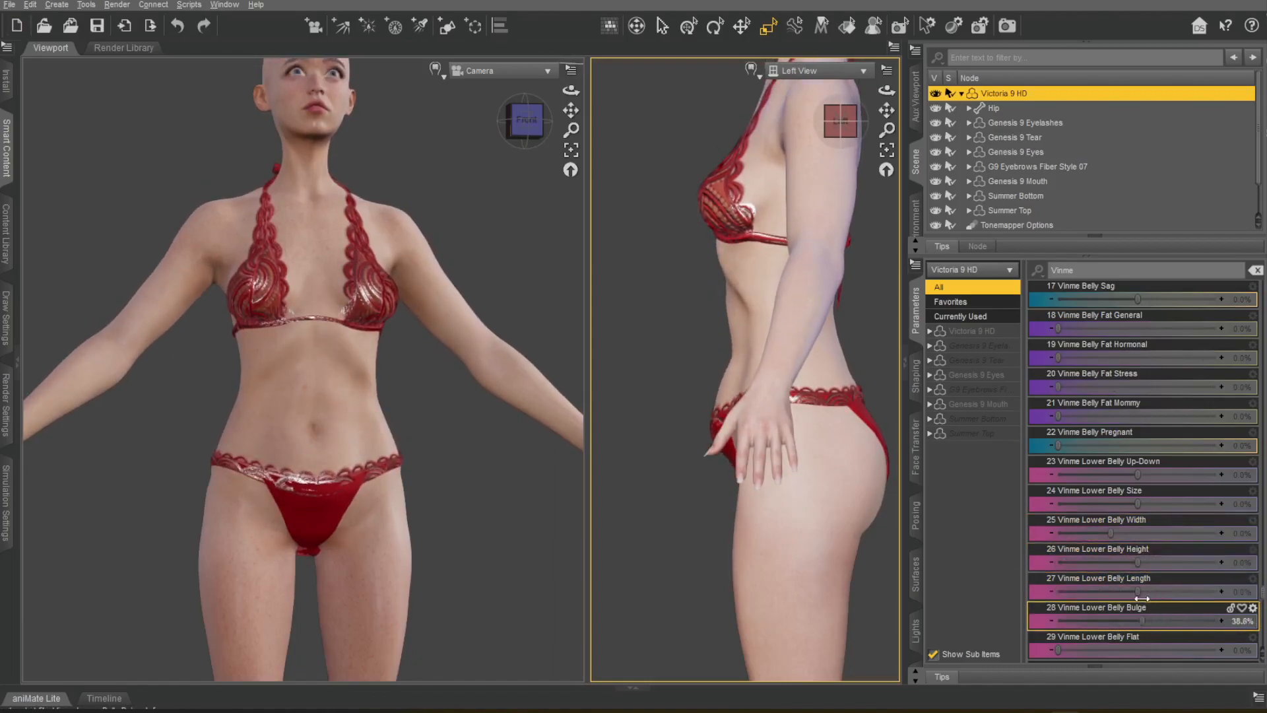
scroll(1131, 519, "down", 3)
left_click_drag(1067, 388, 1226, 390)
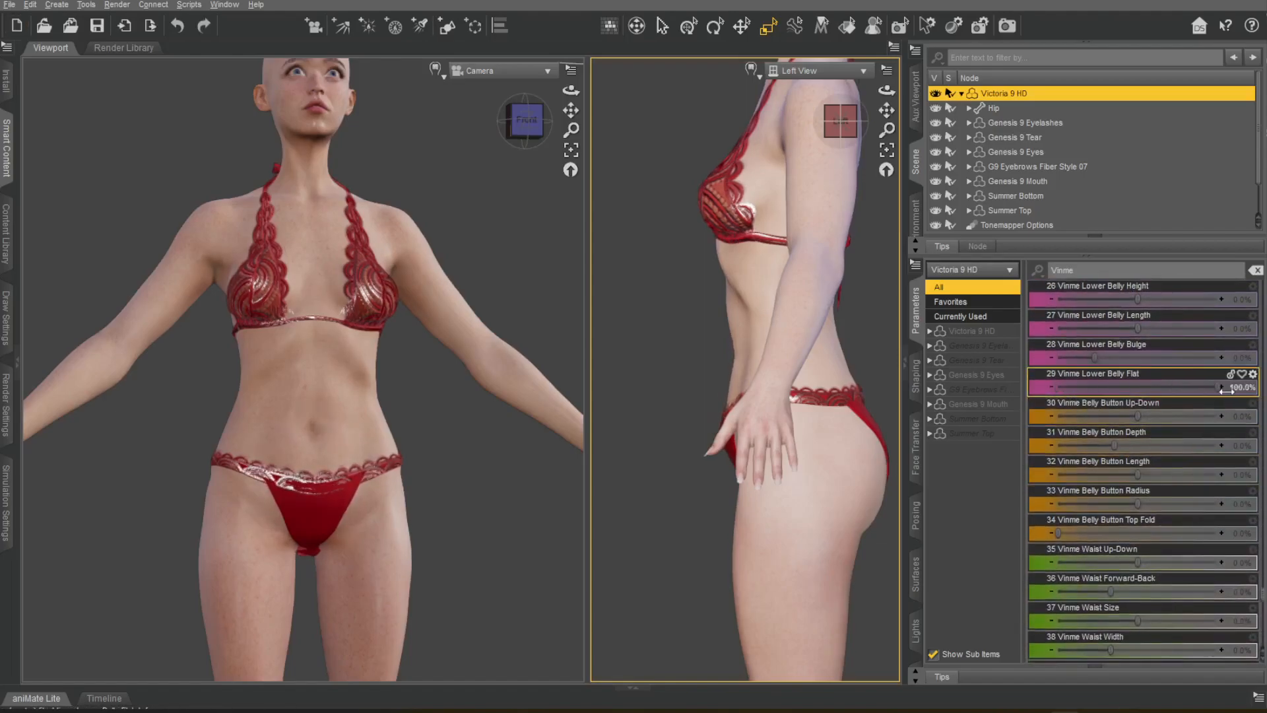
Set Vinme Belly Button Length to -67.9%, Radius to -25.7% and Top Fold to 18.8%, undoing the Up-Down trial.
scroll(1134, 418, "down", 1)
left_click_drag(1148, 329, 1093, 330)
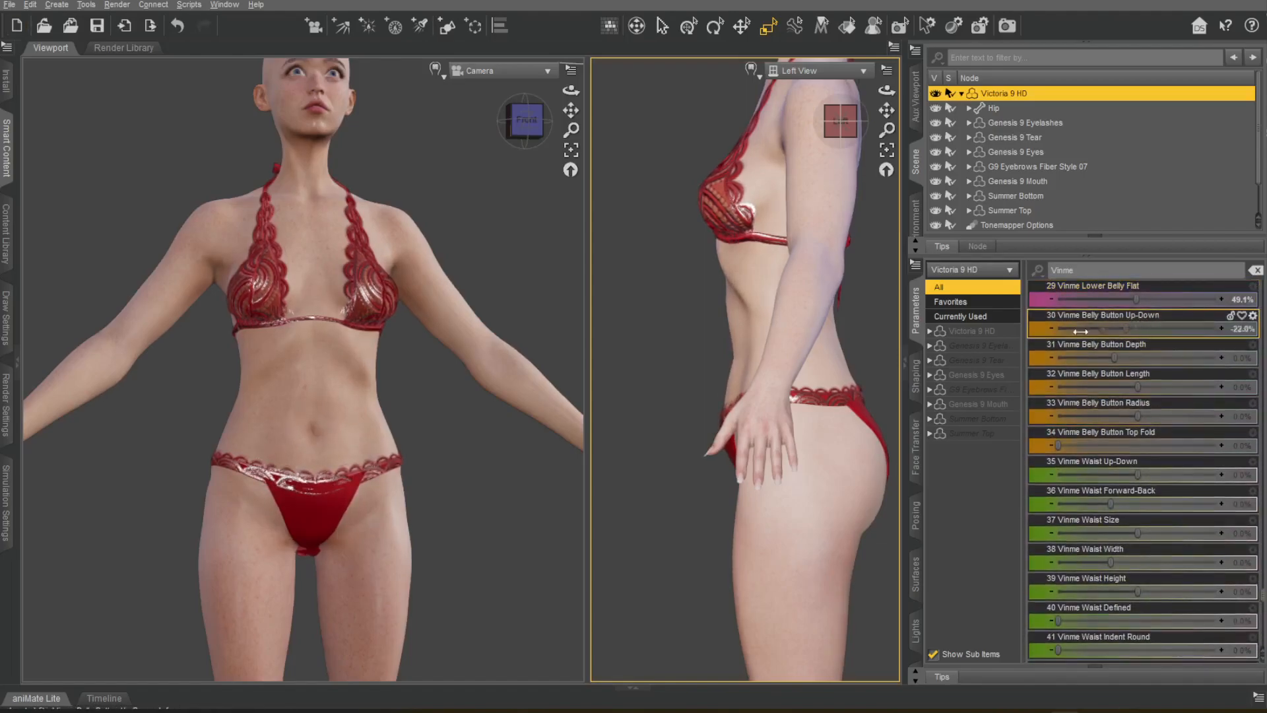
key("ctrl+z")
left_click_drag(1137, 388, 1081, 378)
left_click_drag(1138, 416, 1019, 415)
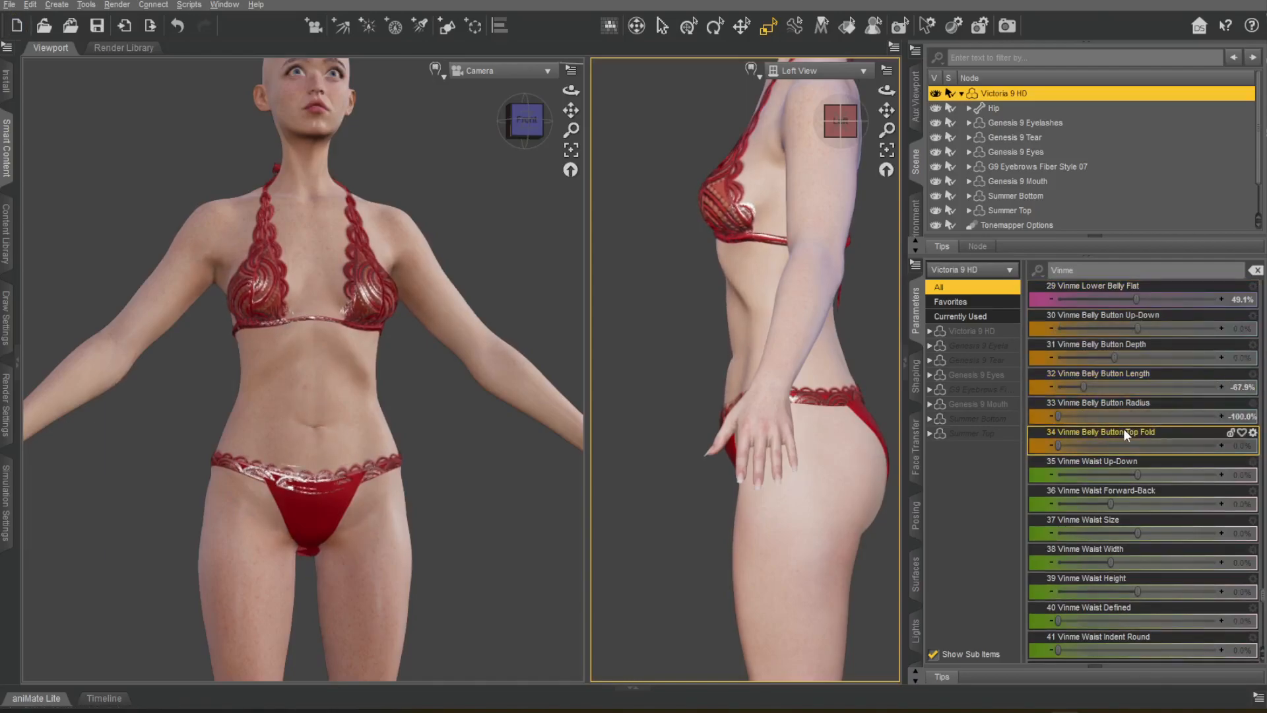
left_click_drag(1152, 417, 1246, 432)
key("ctrl+z")
key("ctrl+z")
left_click_drag(1139, 417, 1117, 417)
left_click_drag(1060, 446, 1088, 447)
scroll(558, 429, "up", 5)
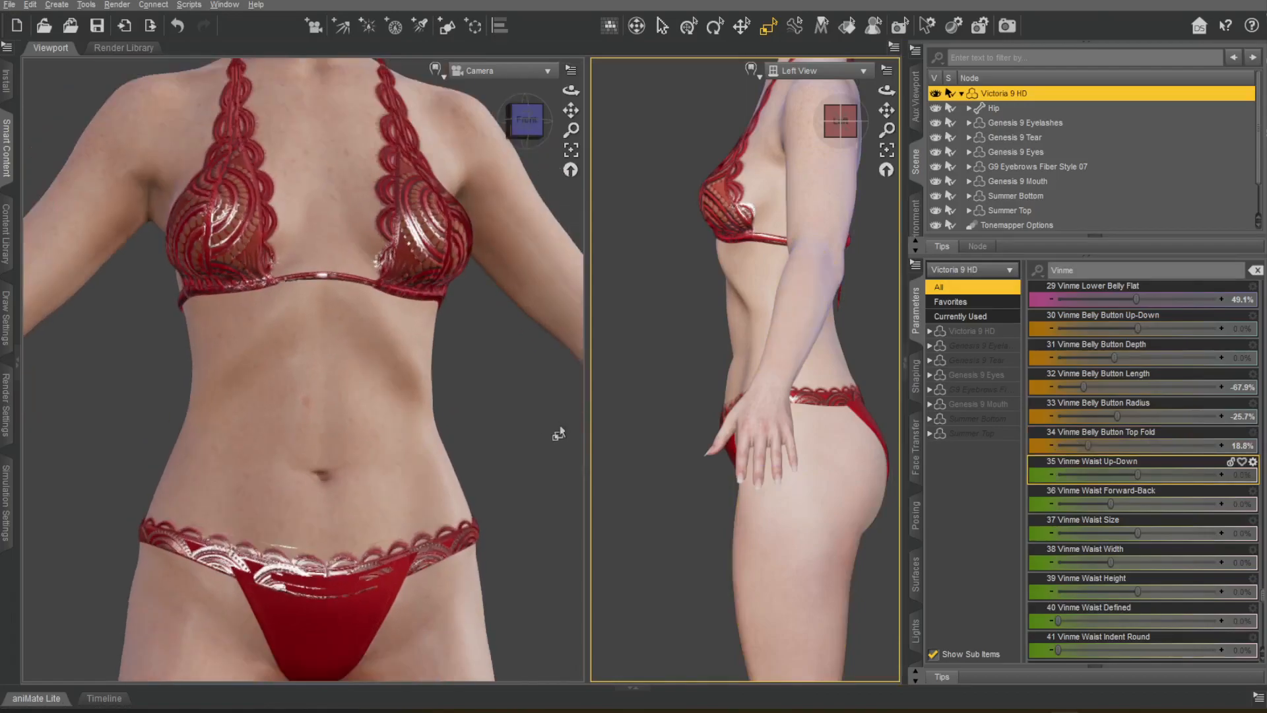
Set Vinme Waist Forward-Back to 86.2% and Waist Size to 22.0%, undoing the Waist Up-Down trial.
scroll(1138, 396, "down", 3)
left_click_drag(1138, 386, 1198, 404)
key("ctrl+z")
mouse_move(1135, 446)
left_mouse_down()
mouse_move(1154, 446)
mouse_move(1071, 445)
mouse_move(1155, 446)
left_mouse_up()
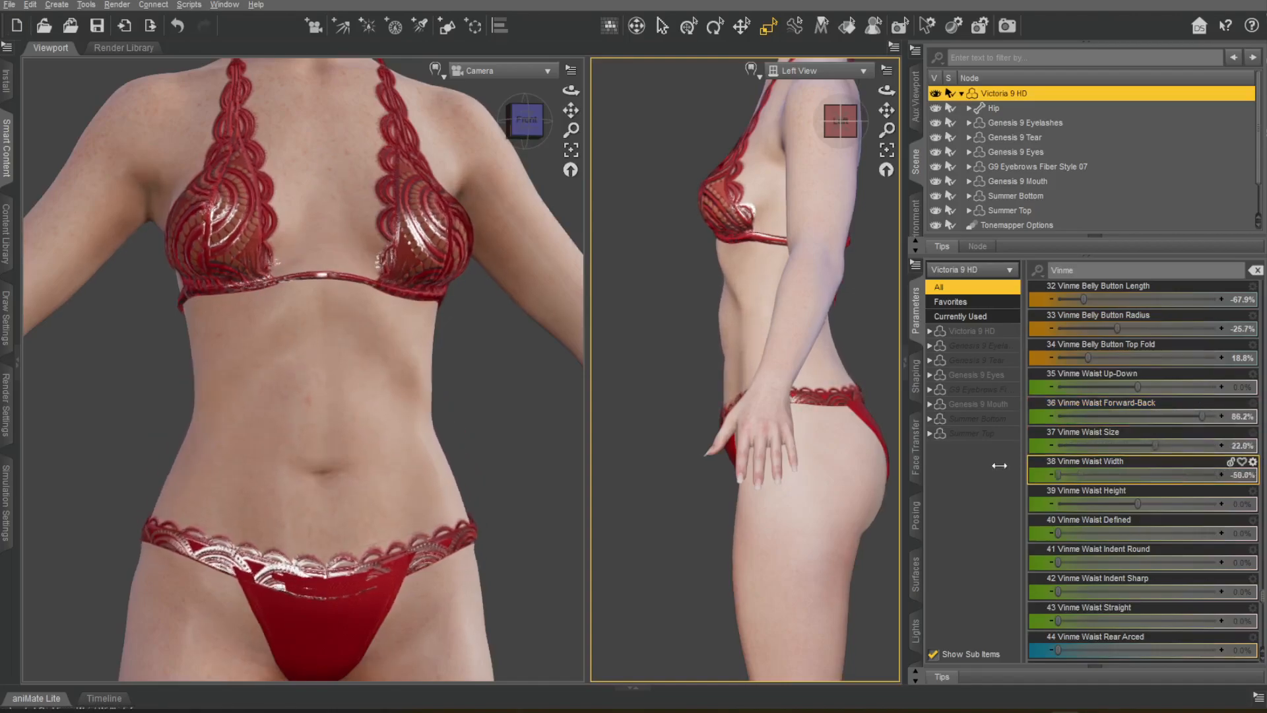
Set Vinme Waist Height to 43.1%, Defined to 100%, Indent Round to 28.0% and Straight to 72.5%, undoing the Waist Width trial.
left_click_drag(1149, 506, 1219, 533)
key("ctrl+z")
scroll(453, 438, "down", 5)
scroll(453, 438, "up", 1)
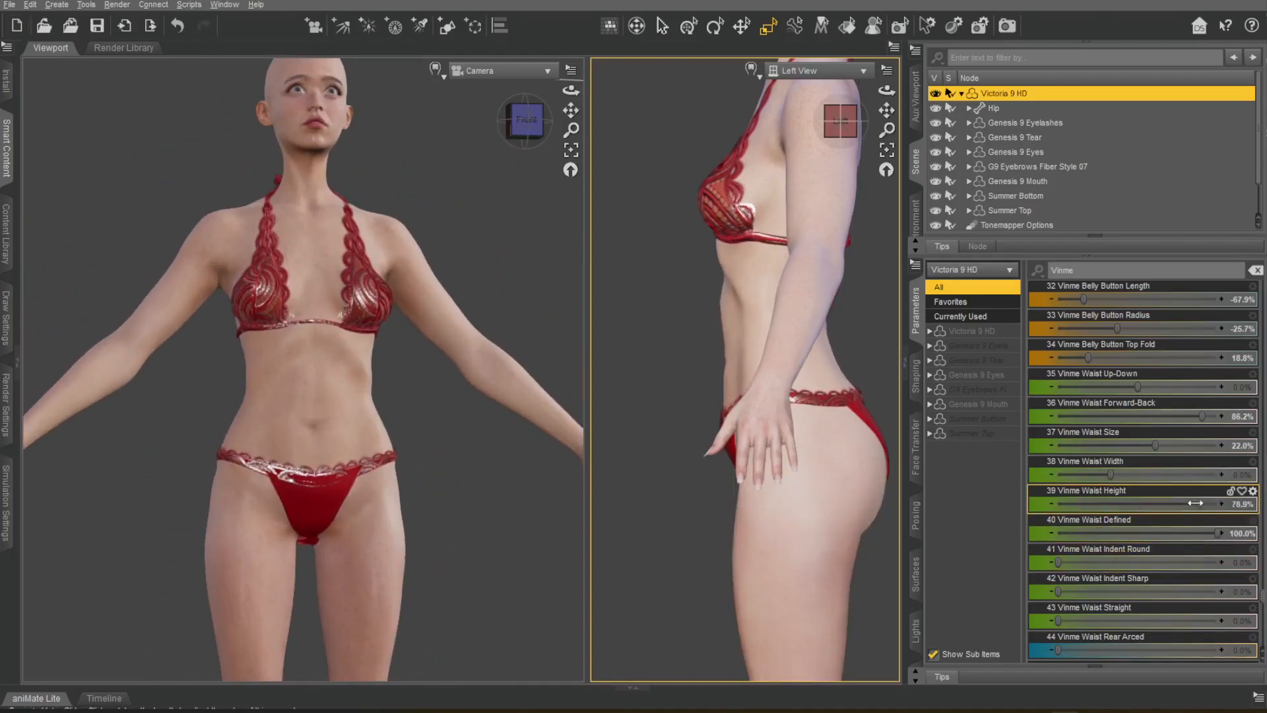
left_click_drag(1195, 503, 1190, 503)
left_click_drag(1059, 562, 1256, 548)
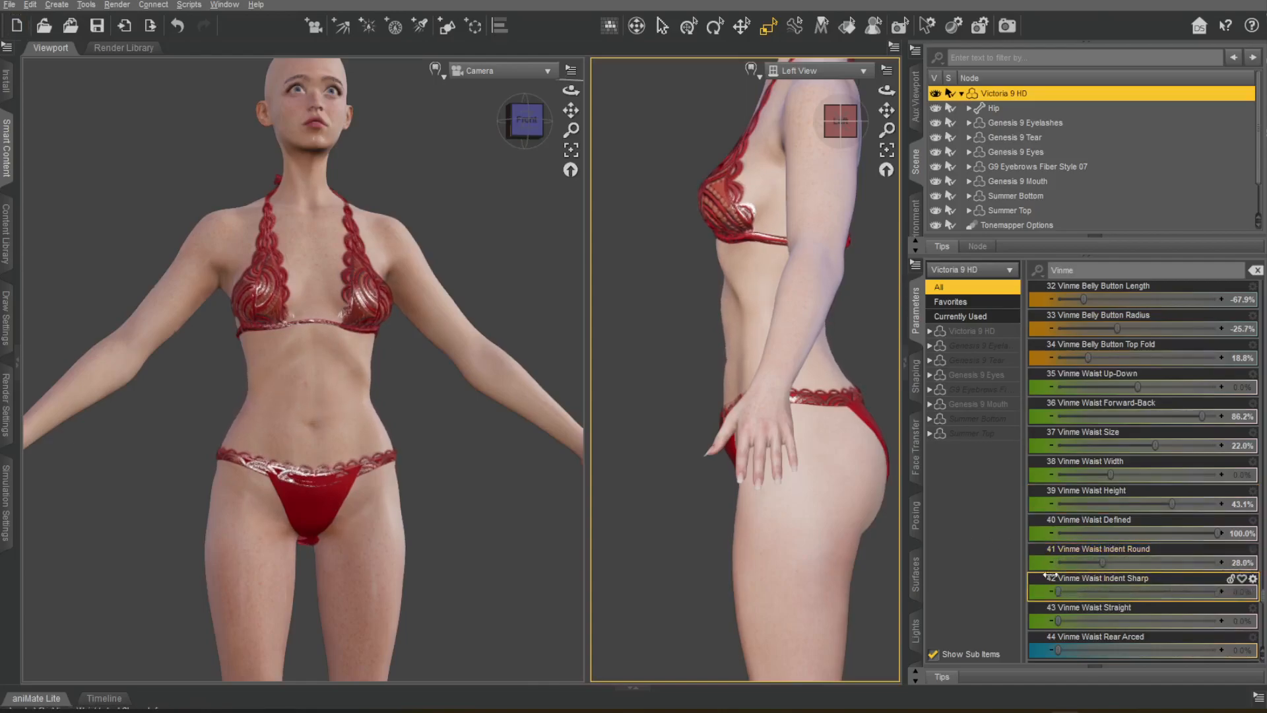
left_click_drag(1060, 624, 1122, 623)
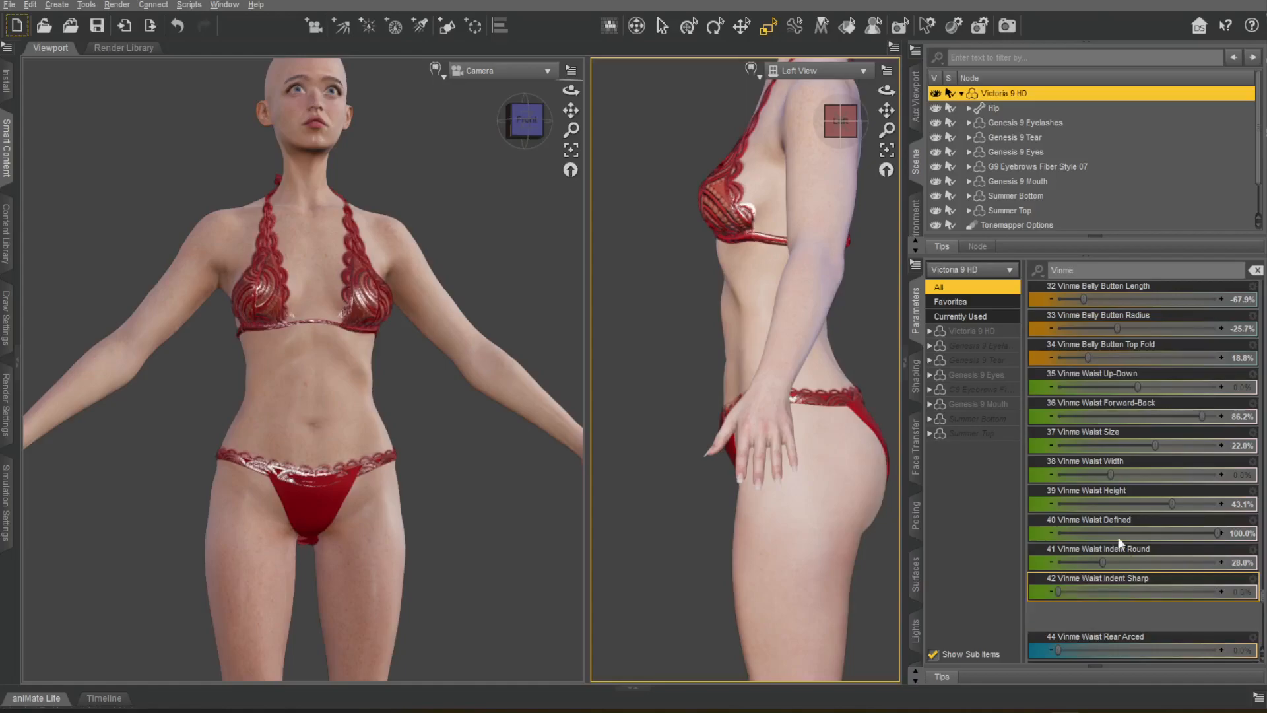
Set Vinme Waist Rear Arced to 60.1% and Rear Straight to 31.7%, checking the waist from another angle.
scroll(1130, 559, "down", 3)
left_click_drag(1075, 482, 1163, 473)
middle_click_drag(435, 216, 238, 231)
mouse_move(1161, 475)
left_mouse_down()
mouse_move(1213, 478)
mouse_move(1153, 480)
left_mouse_up()
left_click_drag(1073, 502, 1099, 493)
Try Vinme Waist Plump 1 and return it to 0%, and set Waist Love Handles to 31.2%.
left_click_drag(1061, 533, 1231, 521)
left_click_drag(527, 122, 516, 200)
left_click_drag(1214, 532, 1022, 531)
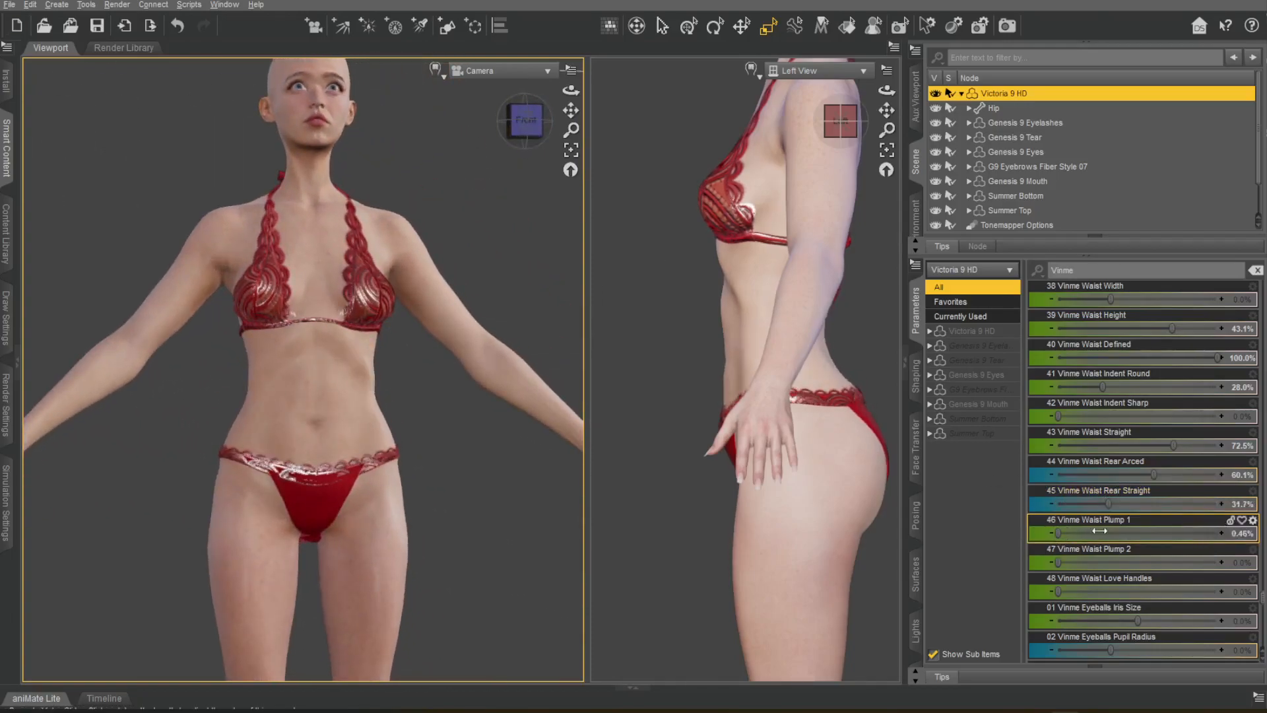
left_click_drag(1058, 591, 1107, 579)
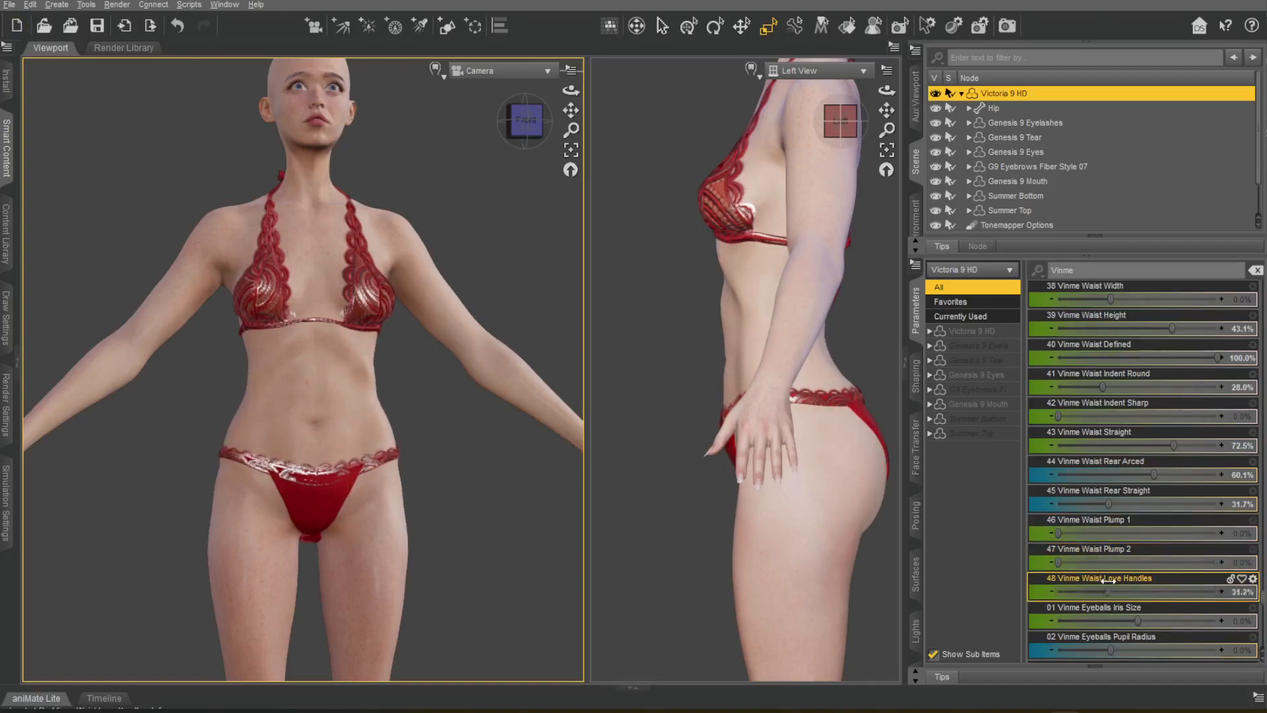
Set Vinme Waist Love Handles to 10.1% and Eyeballs Iris Size to 5.5%, framing the face to judge the eyes.
left_click_drag(1137, 620, 1143, 620)
middle_click_drag(417, 102, 468, 261)
scroll(467, 267, "up", 6)
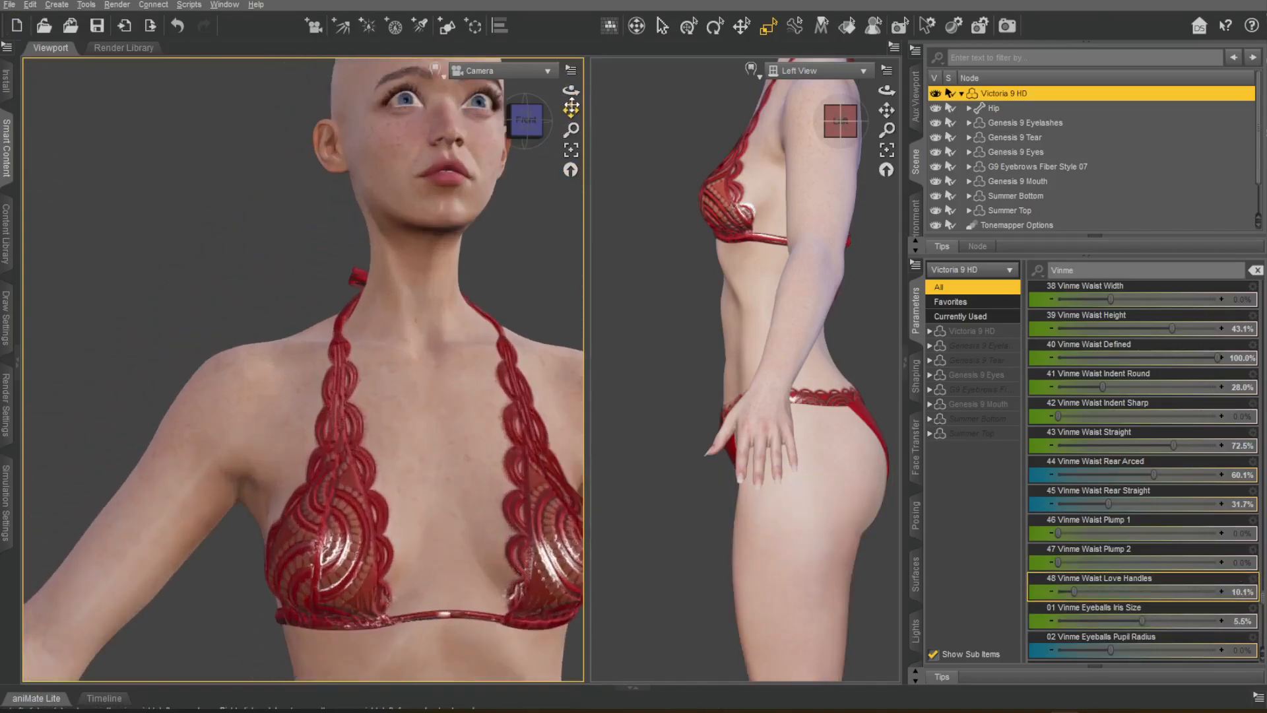
left_click_drag(571, 109, 488, 175)
scroll(489, 176, "up", 2)
scroll(1148, 650, "down", 1)
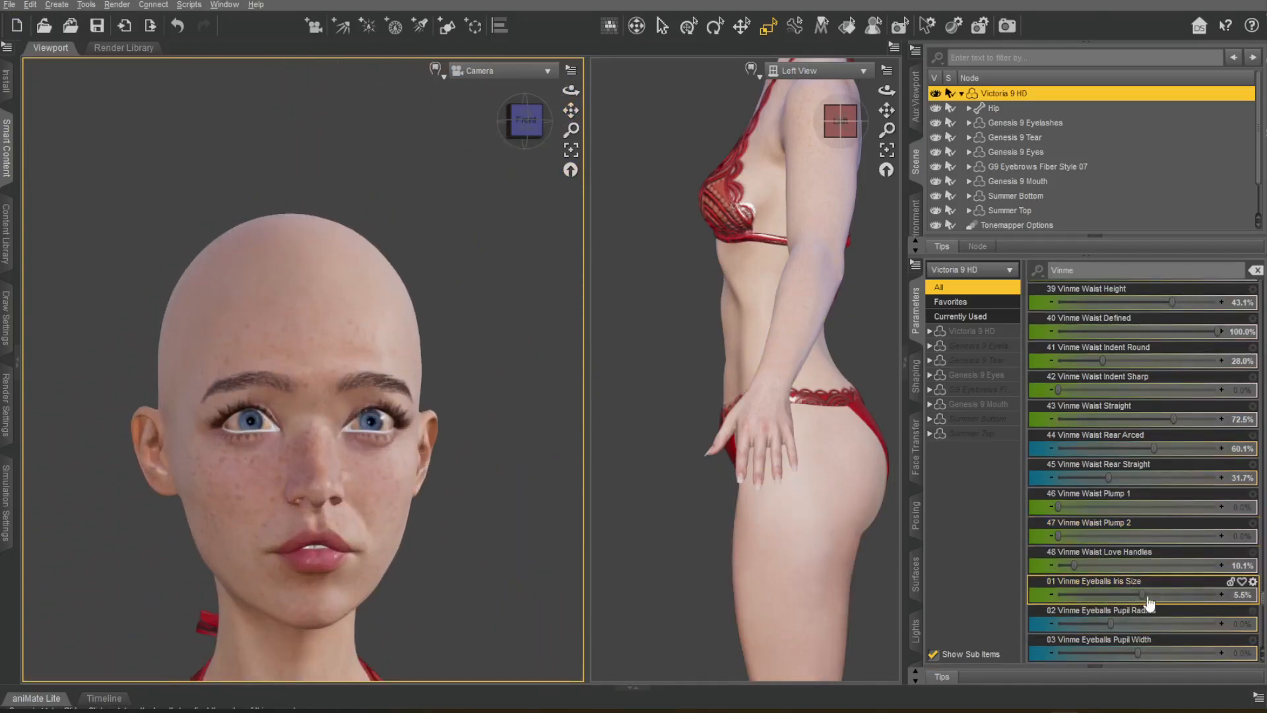
Try the Vinme Eyeballs Pupil Radius, Pupil Width and Pupil Height morphs, undoing each trial.
key("ctrl+z")
scroll(1108, 446, "down", 3)
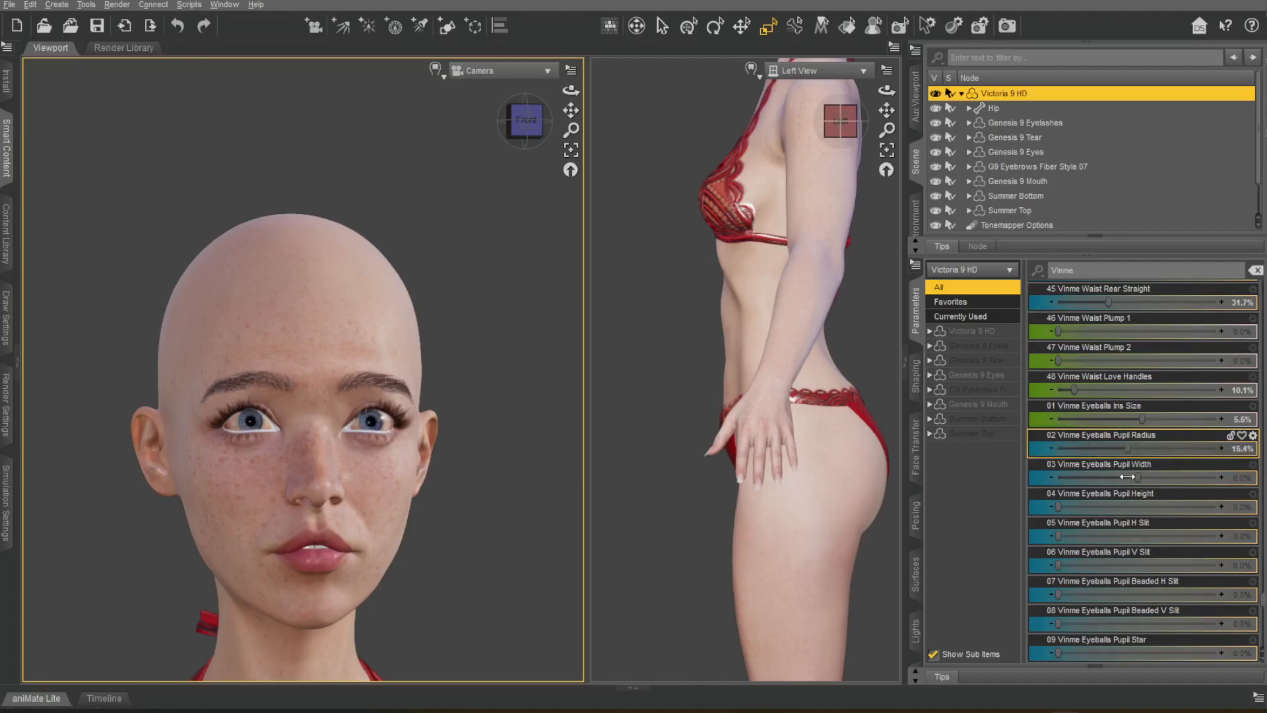
key("ctrl+z")
left_click_drag(1140, 478, 1142, 478)
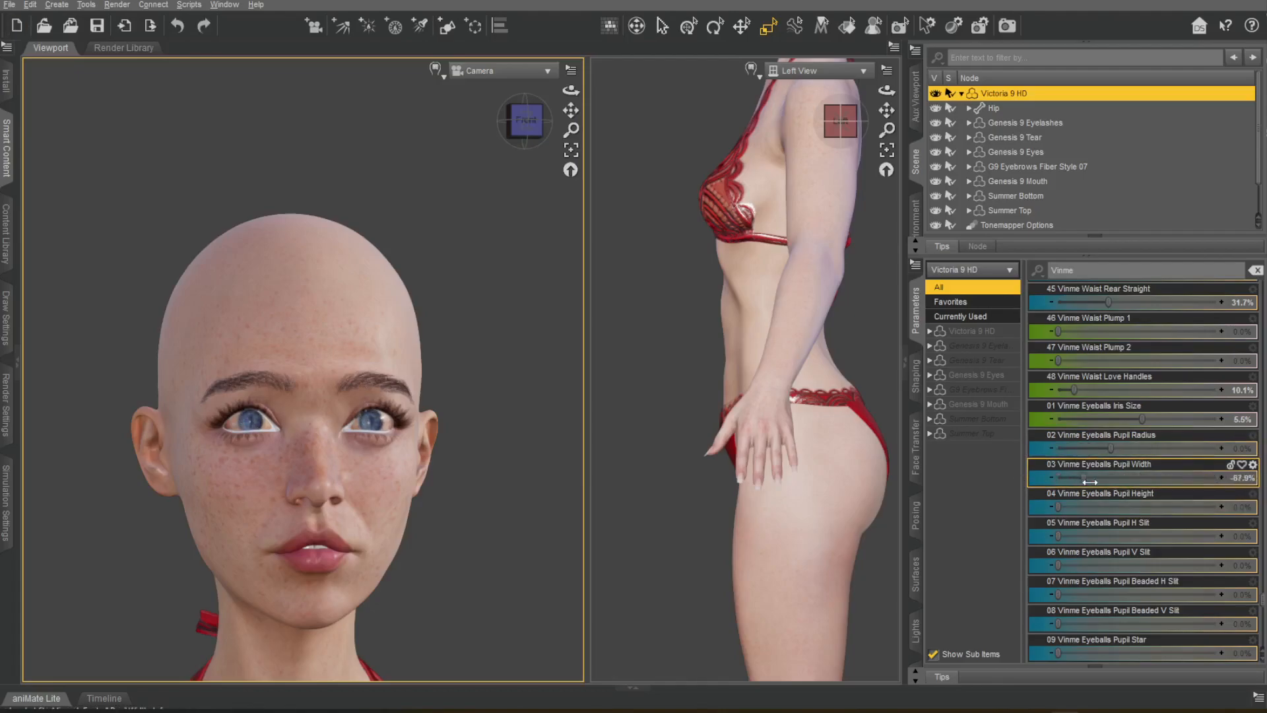
key("ctrl+z")
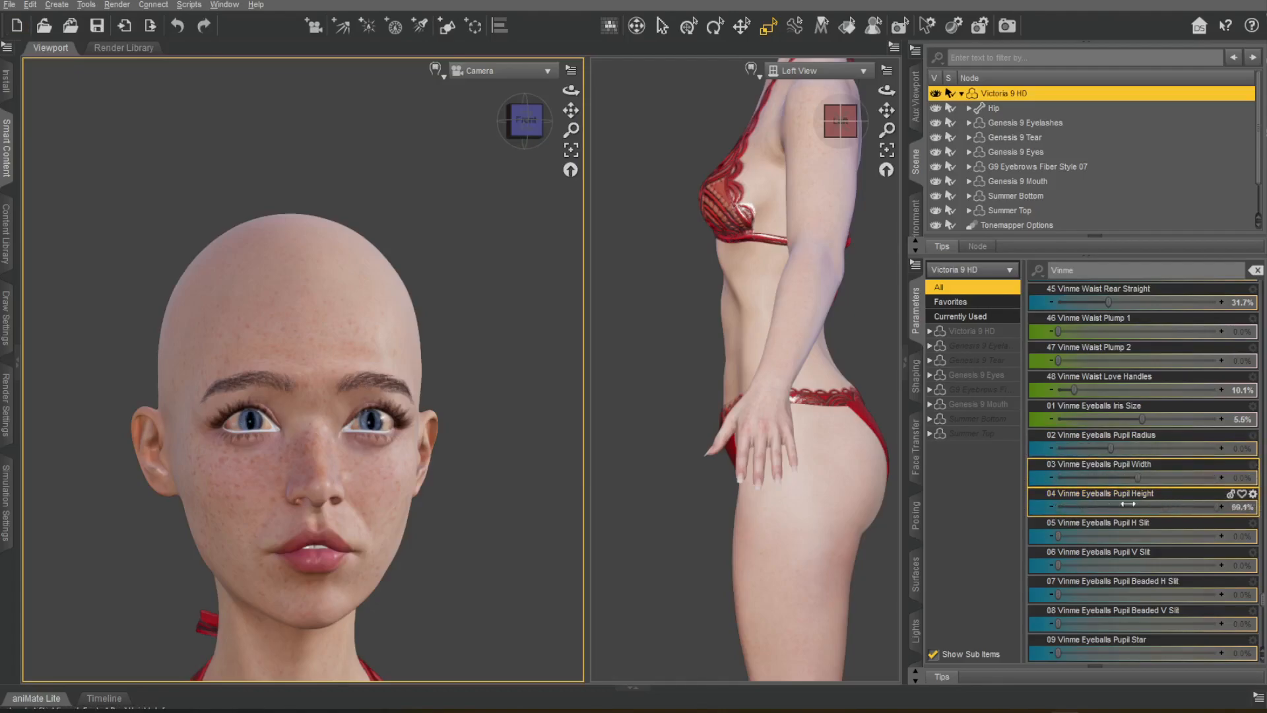
key("ctrl+z")
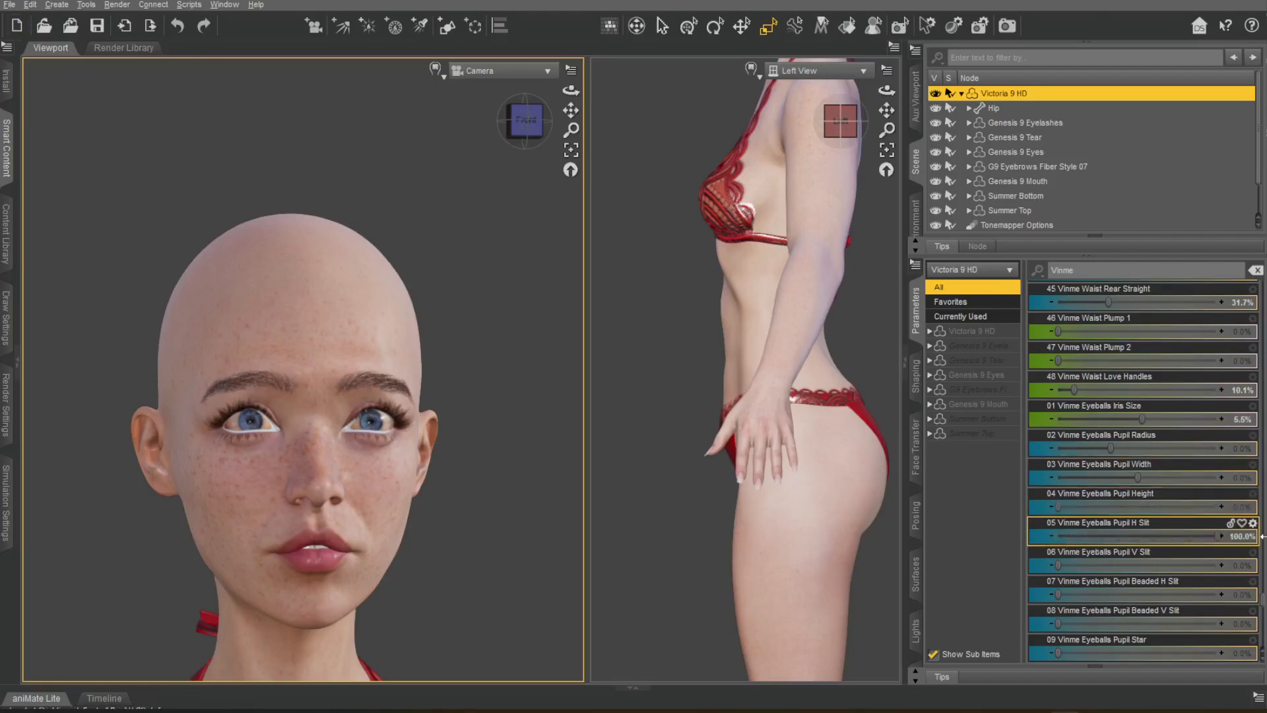
Try the Vinme Eyeballs Pupil H Slit, V Slit, Beaded and Star morphs in close-up, returning them to 0%.
left_click_drag(1218, 536, 1056, 538)
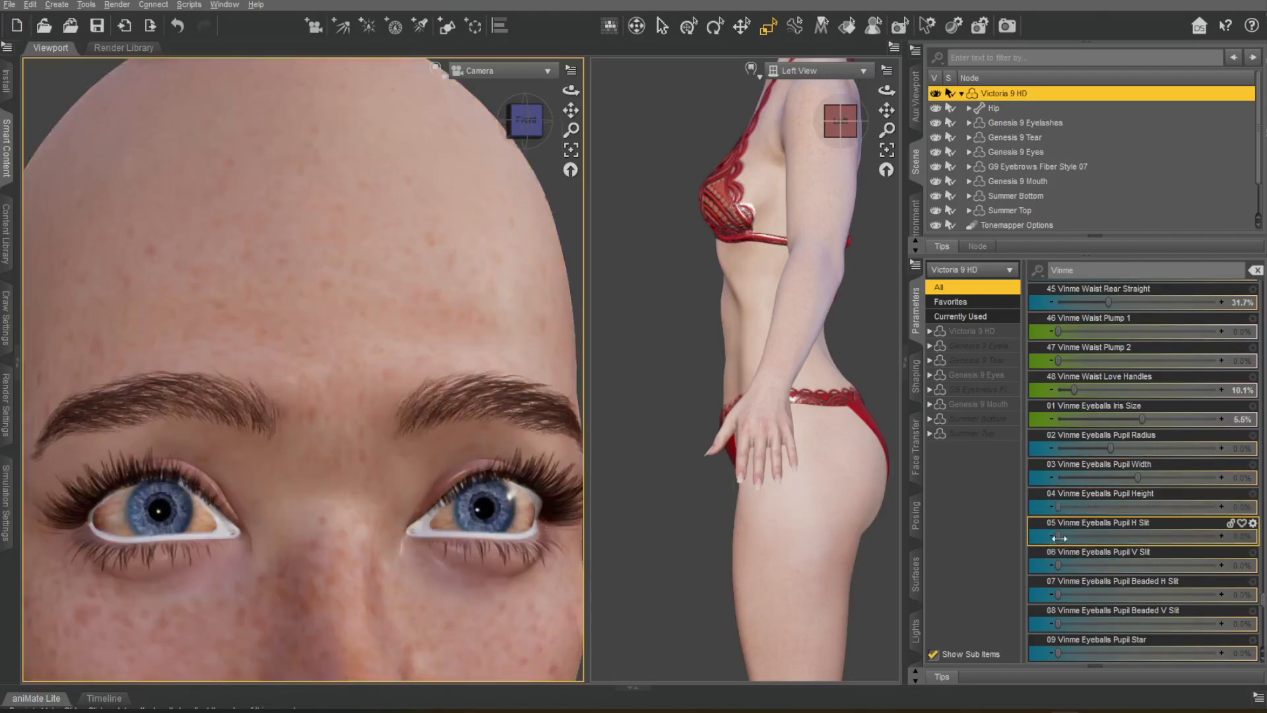
key("ctrl+z")
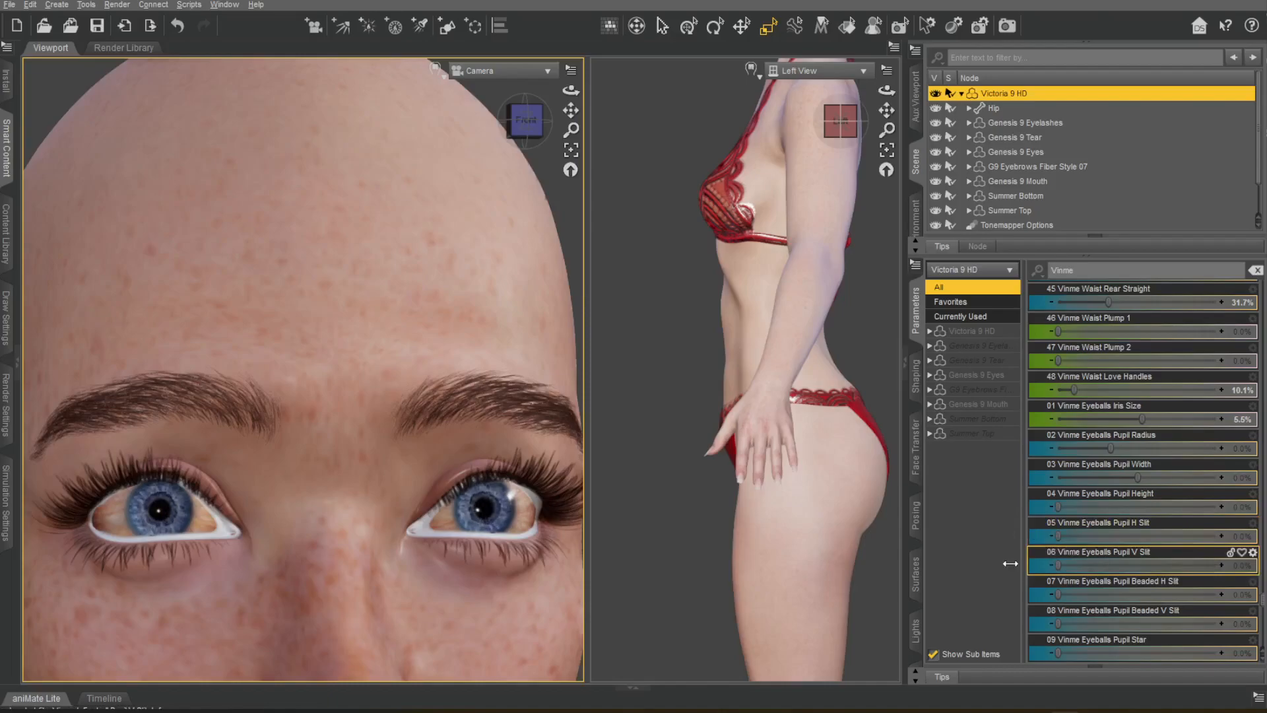
left_click_drag(1057, 594, 1220, 653)
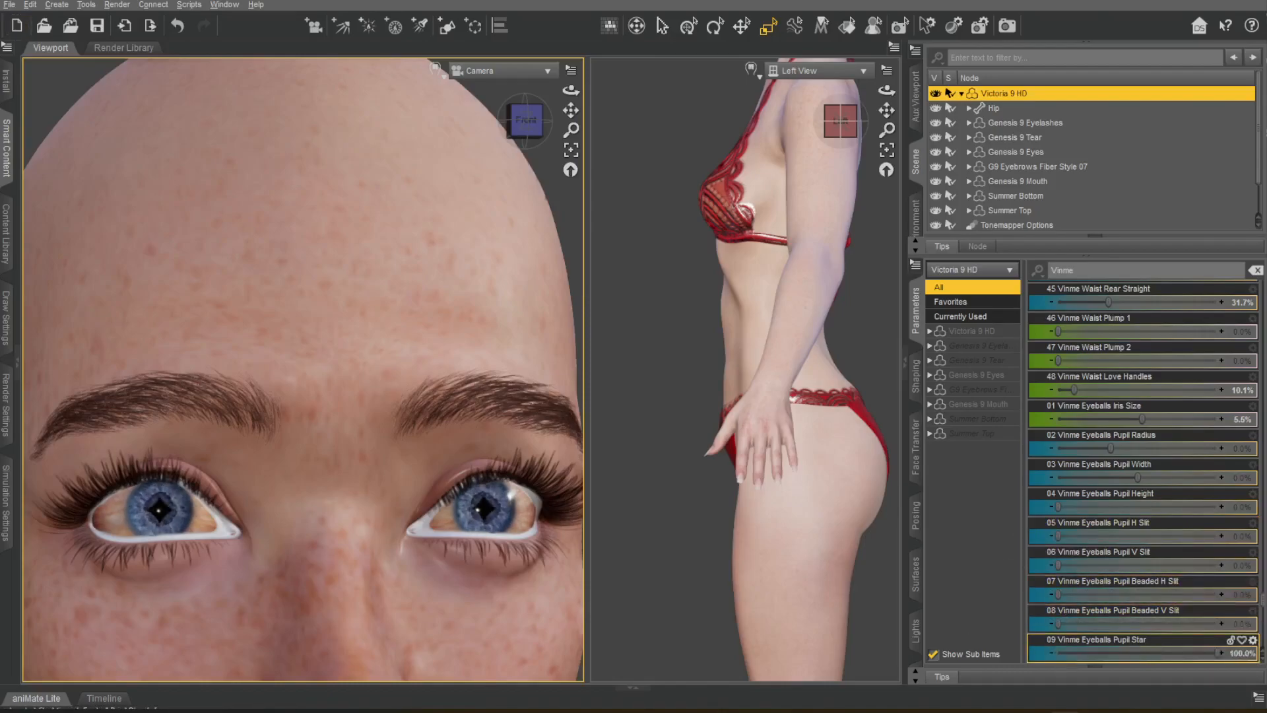
scroll(1217, 509, "down", 3)
left_click_drag(1140, 421, 1113, 450)
Frame the lower face in both views and try the Vinme Inner Mouth Up-Down and Depth morphs, undoing each trial.
scroll(1139, 500, "down", 6)
left_click_drag(571, 110, 574, 54)
left_click_drag(886, 110, 885, 175)
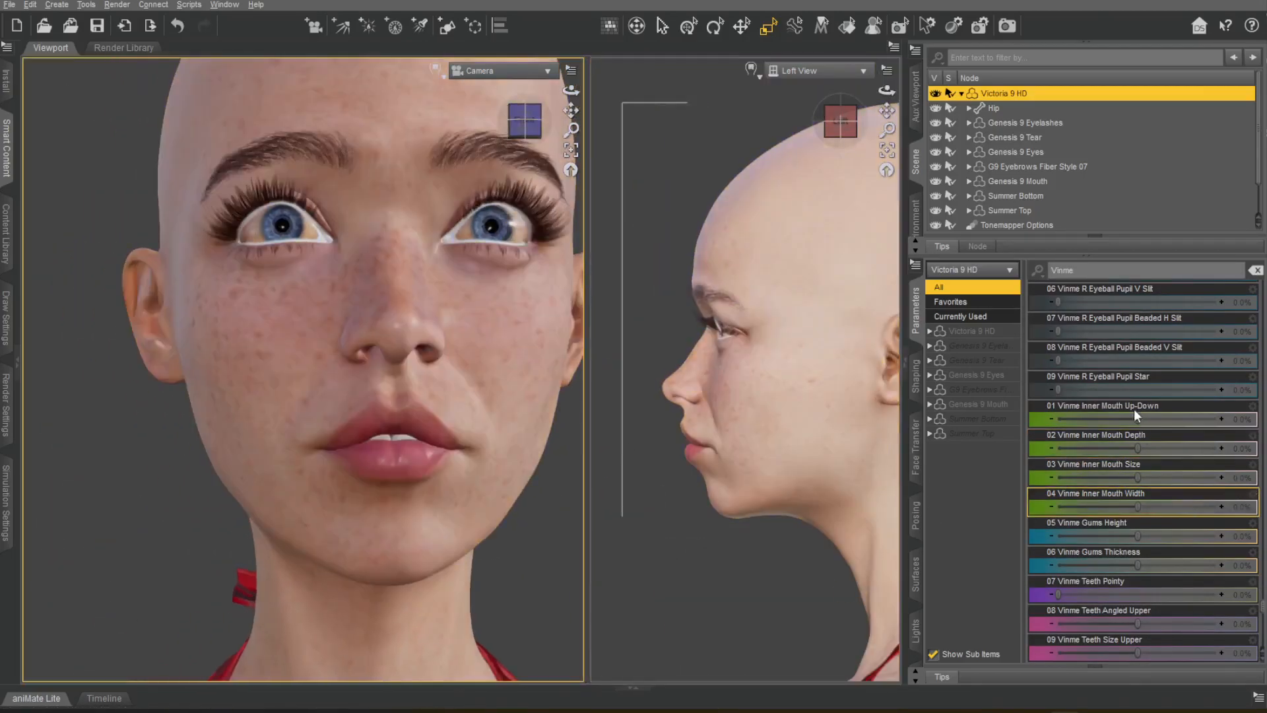
left_click_drag(1136, 414, 1261, 418)
key("ctrl+z")
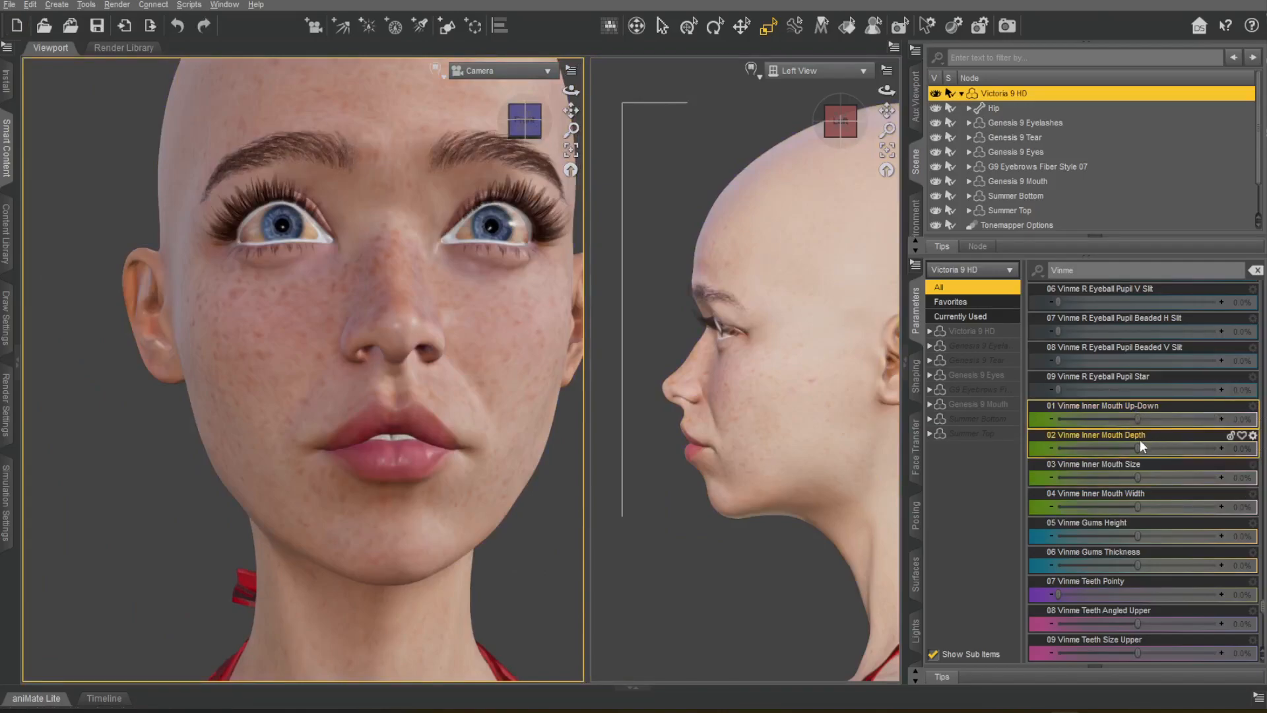
key("ctrl+z")
Try Vinme Gums Height, Gums Thickness and Teeth Angled Upper with the mouth nearly closed, undoing each trial.
key("ctrl+z")
scroll(1147, 469, "down", 2)
left_click_drag(1138, 448, 1188, 446)
key("ctrl+z")
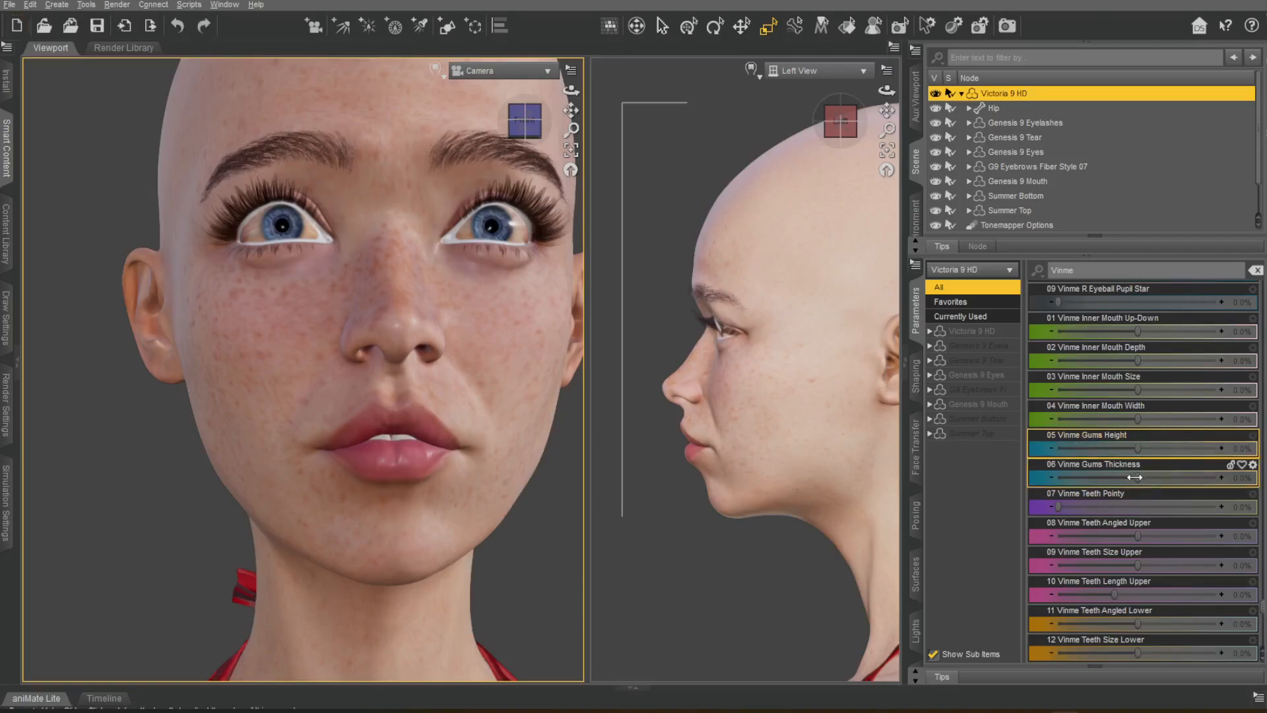
key("ctrl+z")
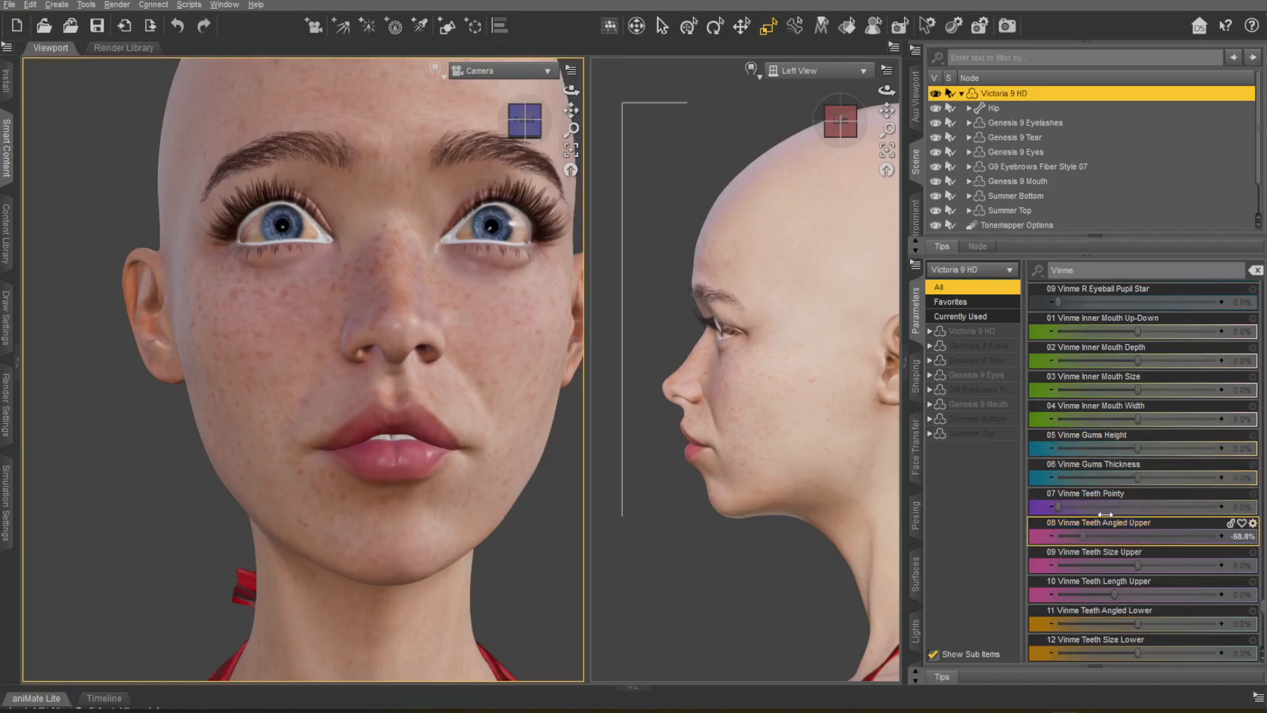
key("ctrl+z")
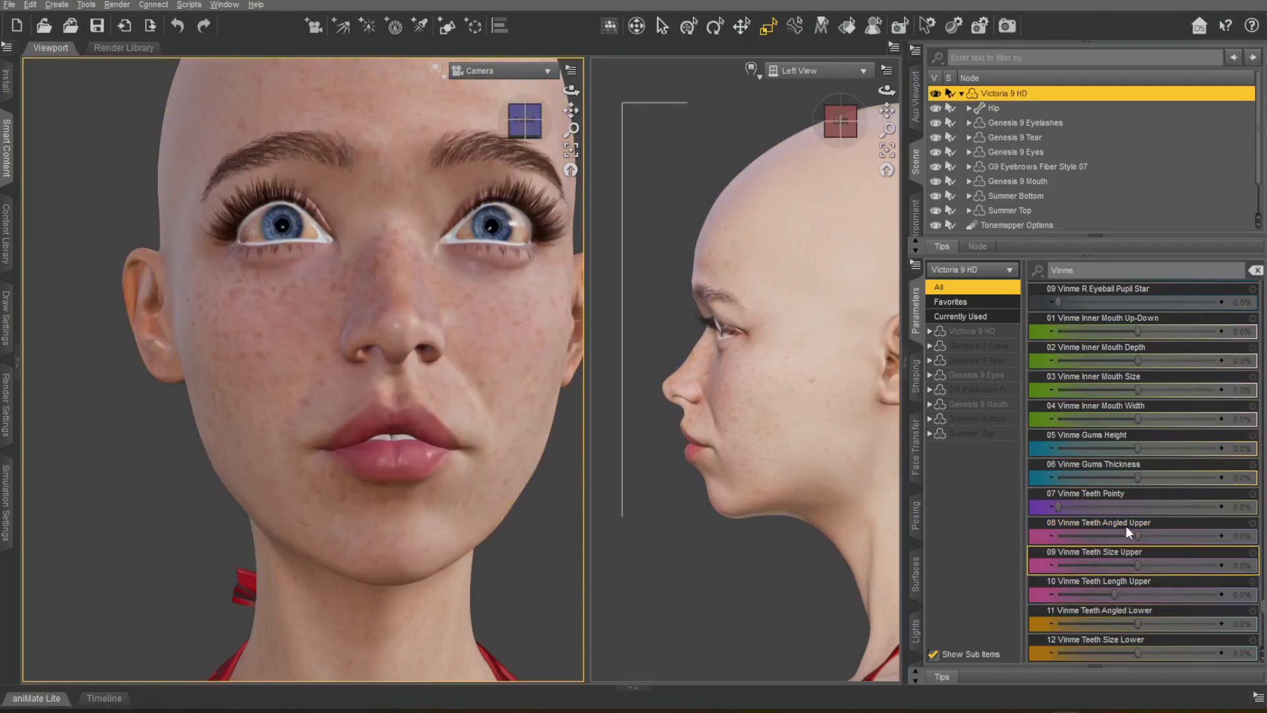
Filter the parameters for "open" and open the figure's mouth wide with the Jaw Open morph.
scroll(1068, 293, "up", 1)
type("open mo")
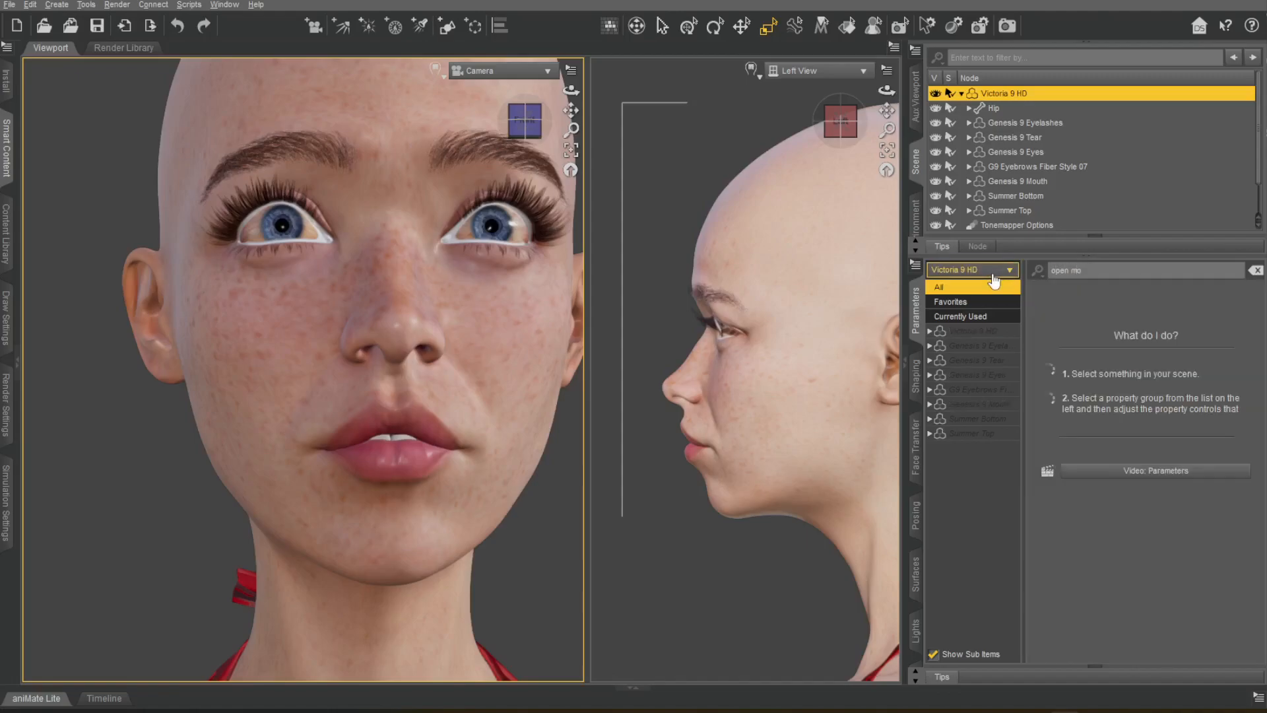
key("BackSpace")
key("BackSpace")
type("jaw")
key("BackSpace")
key("BackSpace")
key("BackSpace")
key("BackSpace")
left_click_drag(1059, 327, 1223, 327)
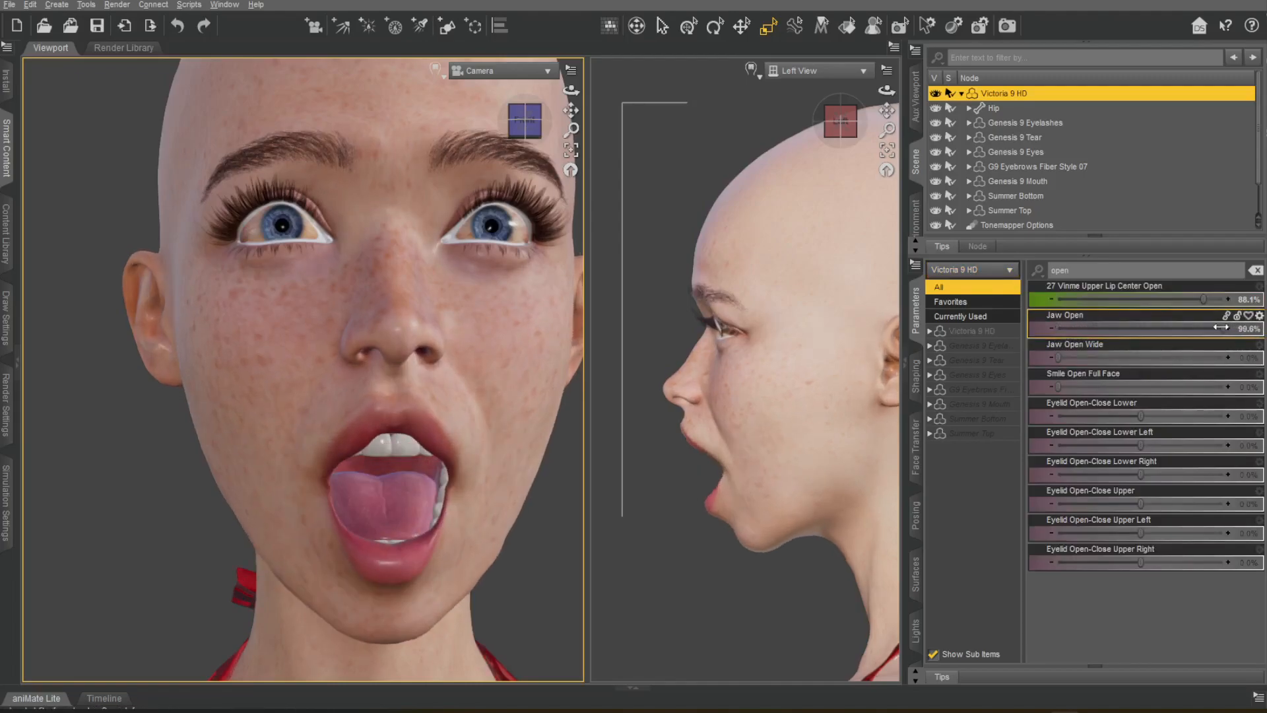
Clear the parameter filter and filter for "Vinme" again.
left_click(1256, 270)
left_click(1140, 266)
type("Vinme")
Set Vinme Inner Mouth Width to -60.6%, undoing the trials of the other Inner Mouth morphs.
left_click_drag(1262, 288, 1263, 591)
scroll(1231, 578, "down", 5)
scroll(1127, 541, "down", 10)
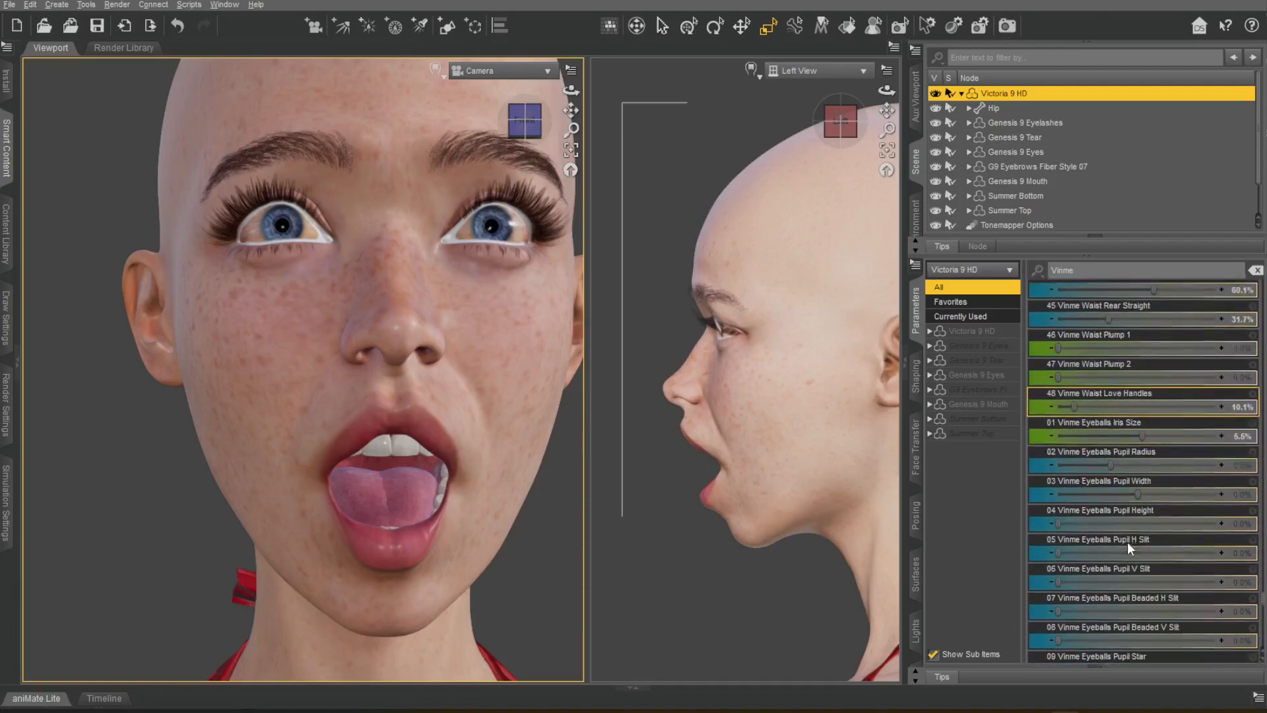
scroll(1147, 486, "down", 8)
left_click_drag(1141, 465, 1145, 465)
left_click_drag(1138, 508, 1064, 538)
key("ctrl+z")
key("ctrl+z")
left_click_drag(1139, 568, 1089, 568)
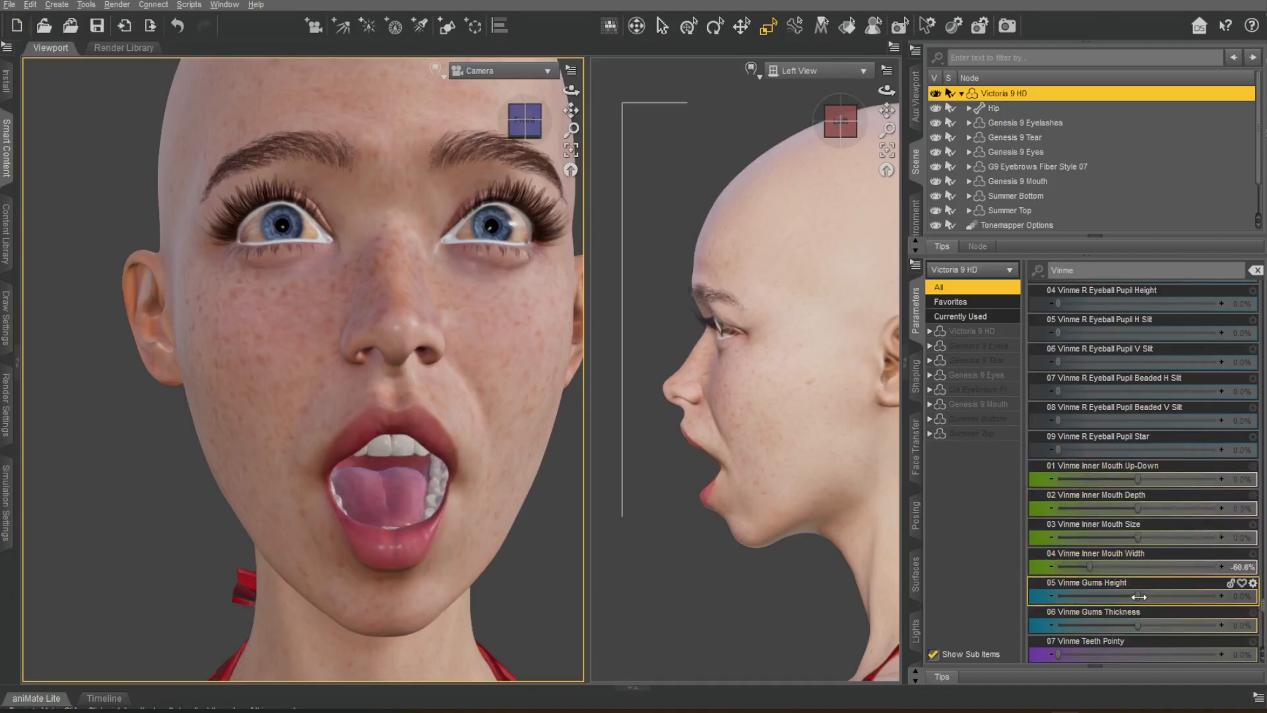
Try Vinme Gums Height, Gums Thickness and Teeth Pointy on the open mouth, undoing each trial.
key("ctrl+z")
key("ctrl+z")
scroll(1082, 502, "down", 3)
left_click_drag(1076, 484, 1168, 480)
Try the Vinme upper and lower Teeth Angled, Size and Length morphs, undoing each trial.
key("ctrl+z")
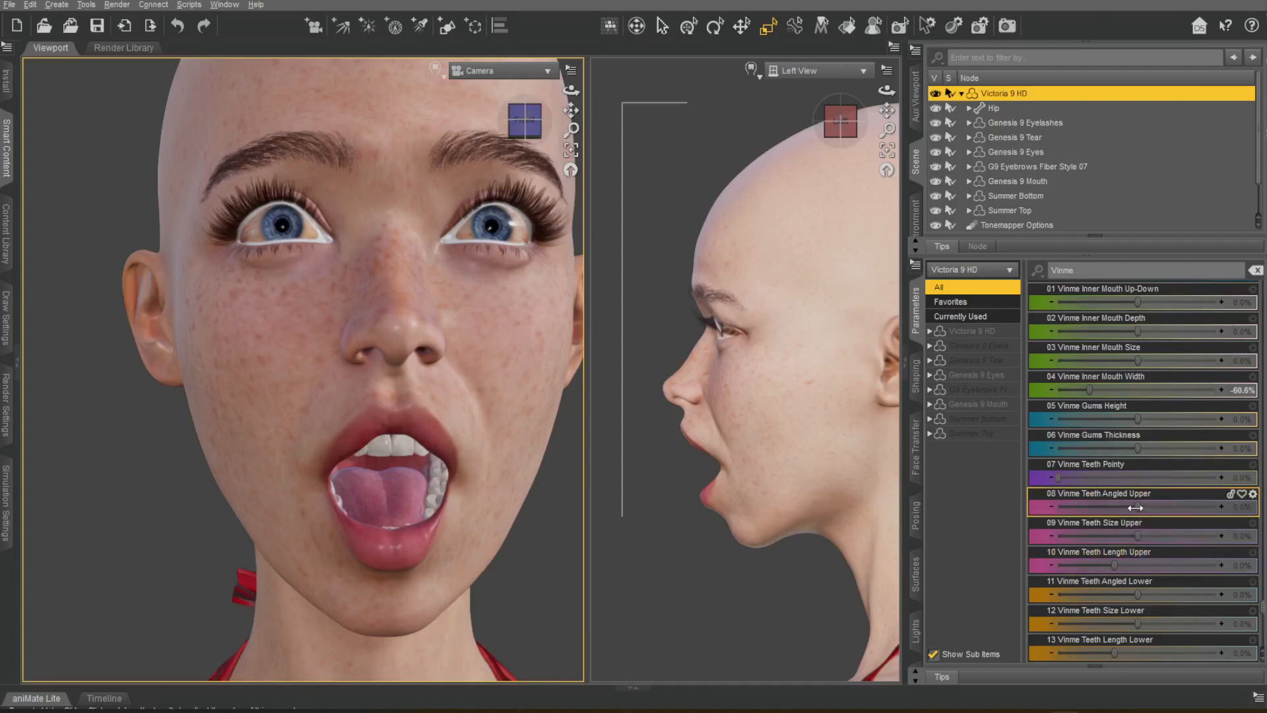
key("ctrl+z")
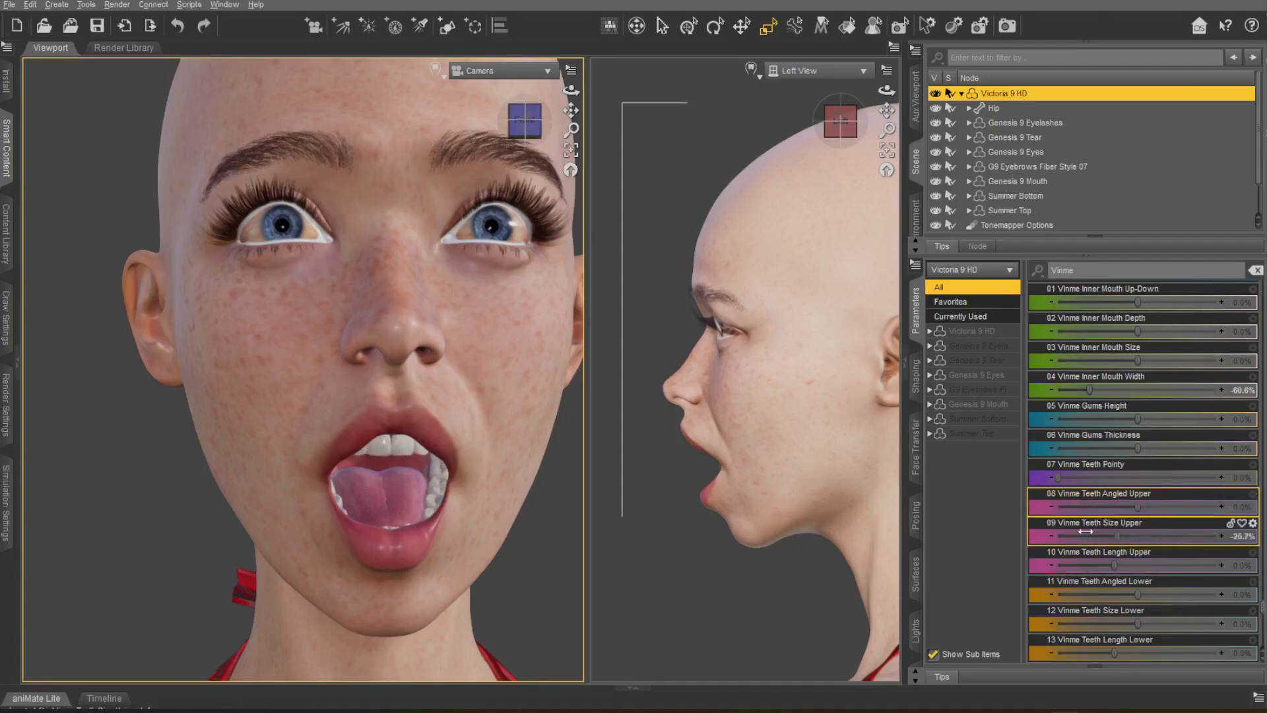
key("ctrl+z")
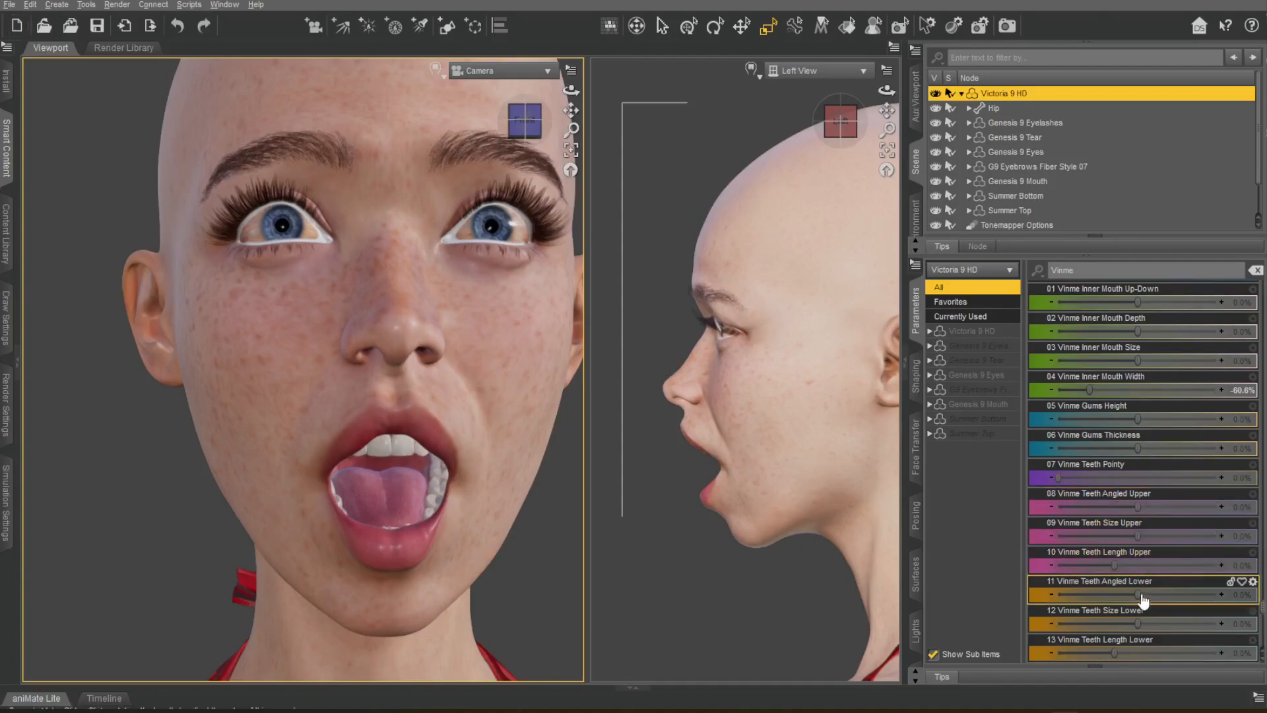
scroll(1083, 515, "down", 3)
key("ctrl+z")
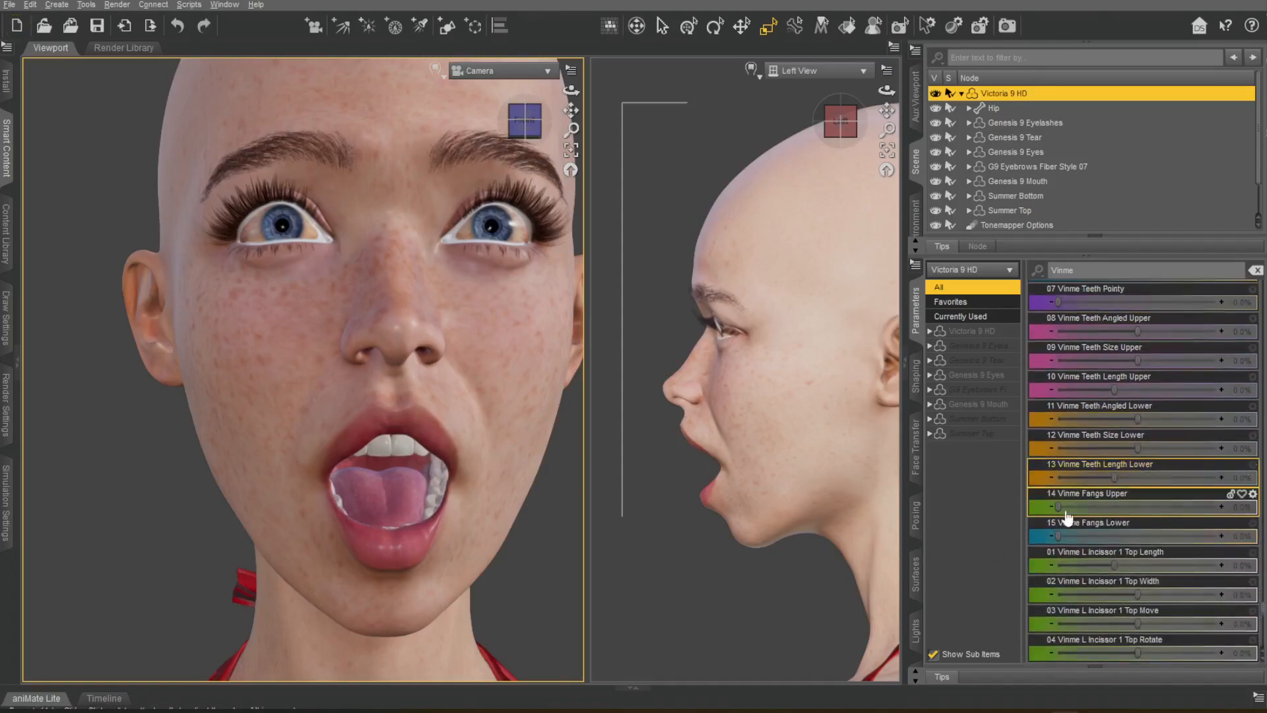
Select the Upper Teeth bone and frame the camera on the open mouth from an angle.
left_click(891, 82)
left_click_drag(540, 119, 509, 136)
left_click(109, 516)
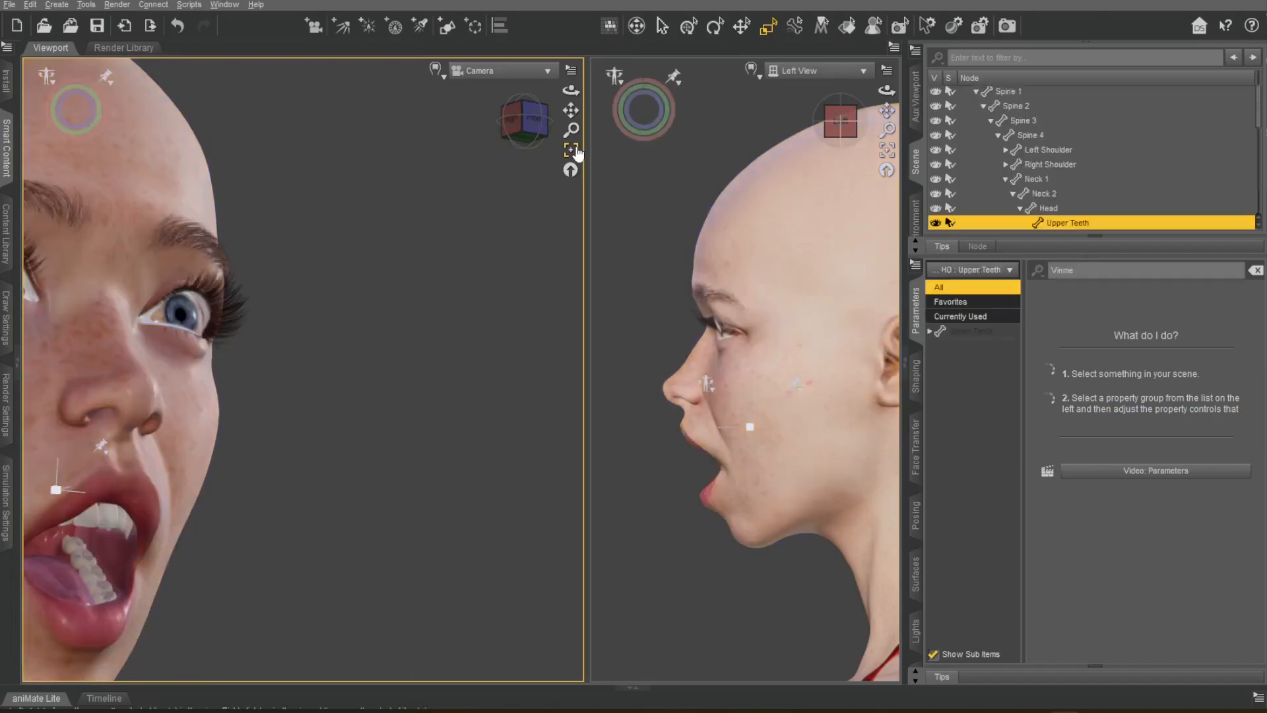
left_click(571, 150)
scroll(1105, 135, "up", 2)
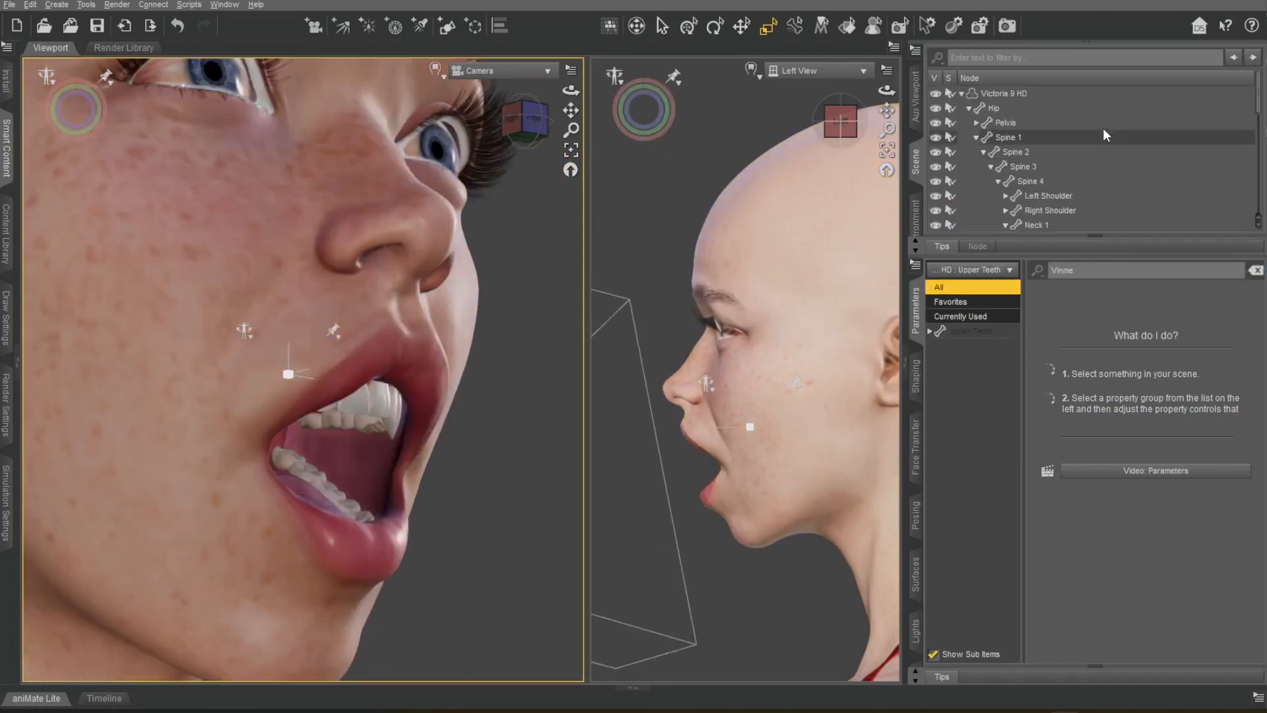
Reselect Victoria 9 HD and try the Vinme Fangs Upper and Fangs Lower morphs.
left_click(995, 93)
left_click_drag(1215, 508, 1090, 516)
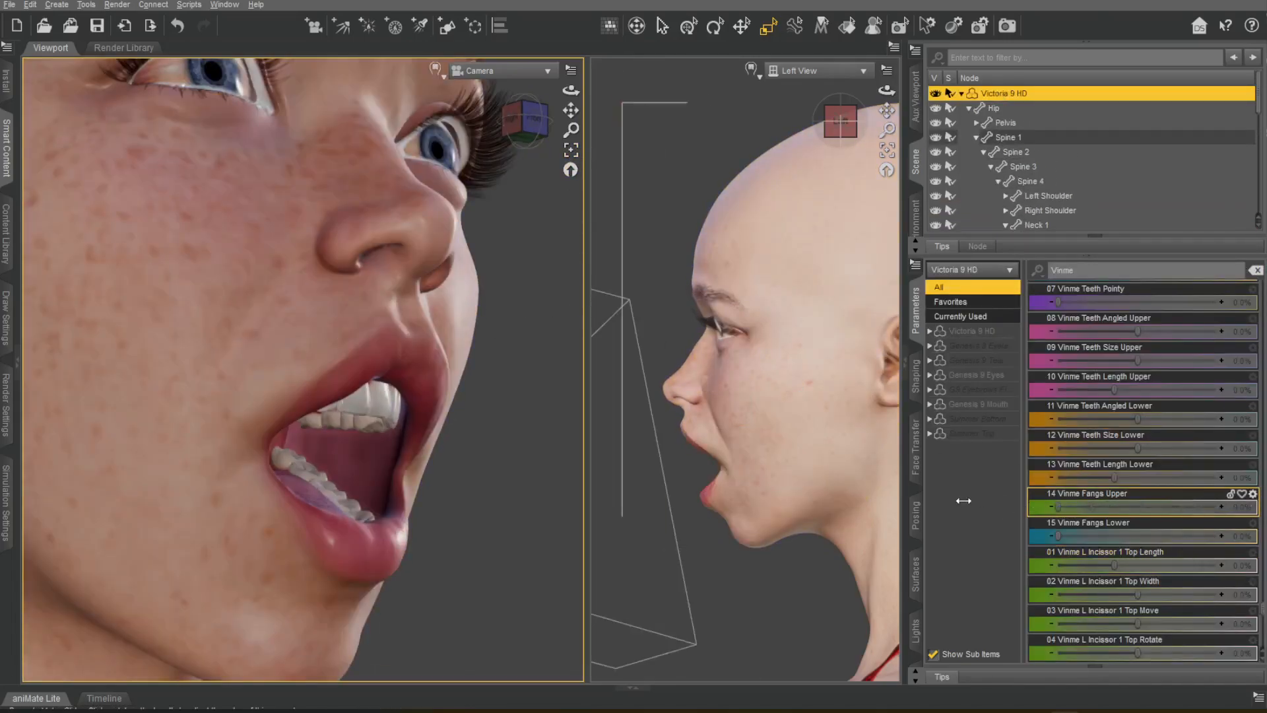
middle_click_drag(390, 323, 284, 360)
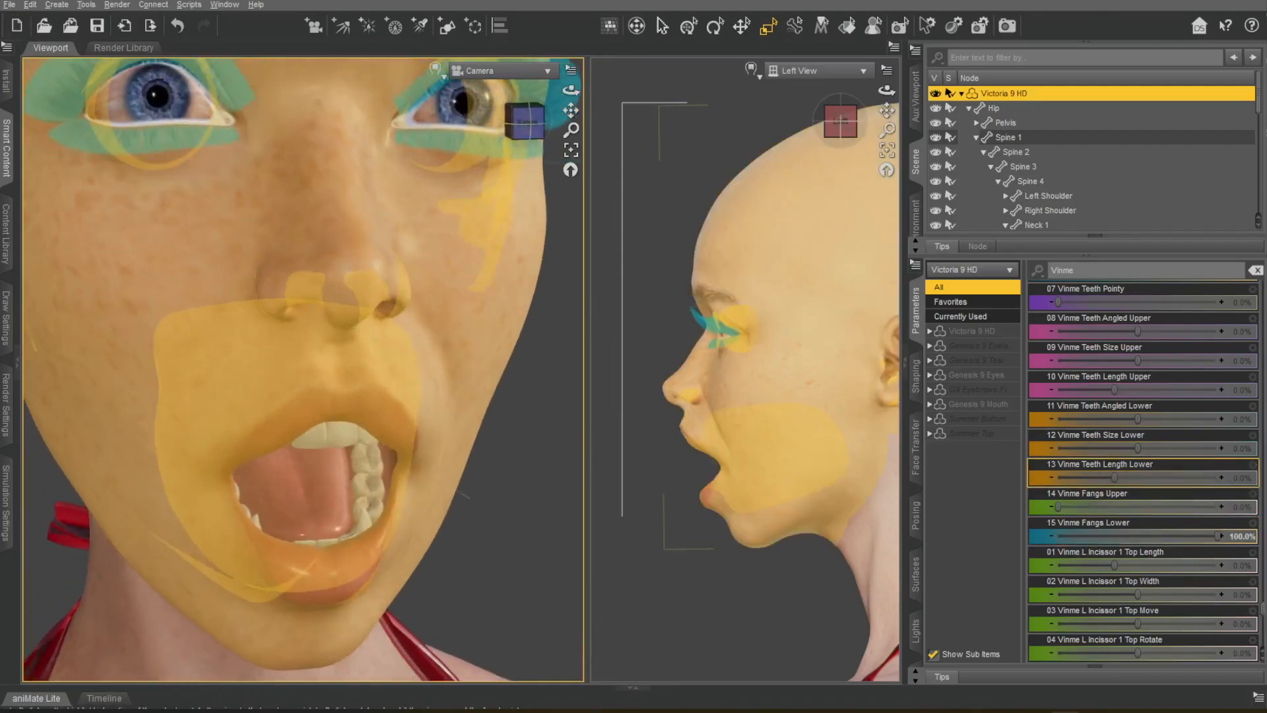
Try the Vinme L Incissor 1 Top Length and Width morphs, undoing both trials.
left_click_drag(1148, 562, 1162, 562)
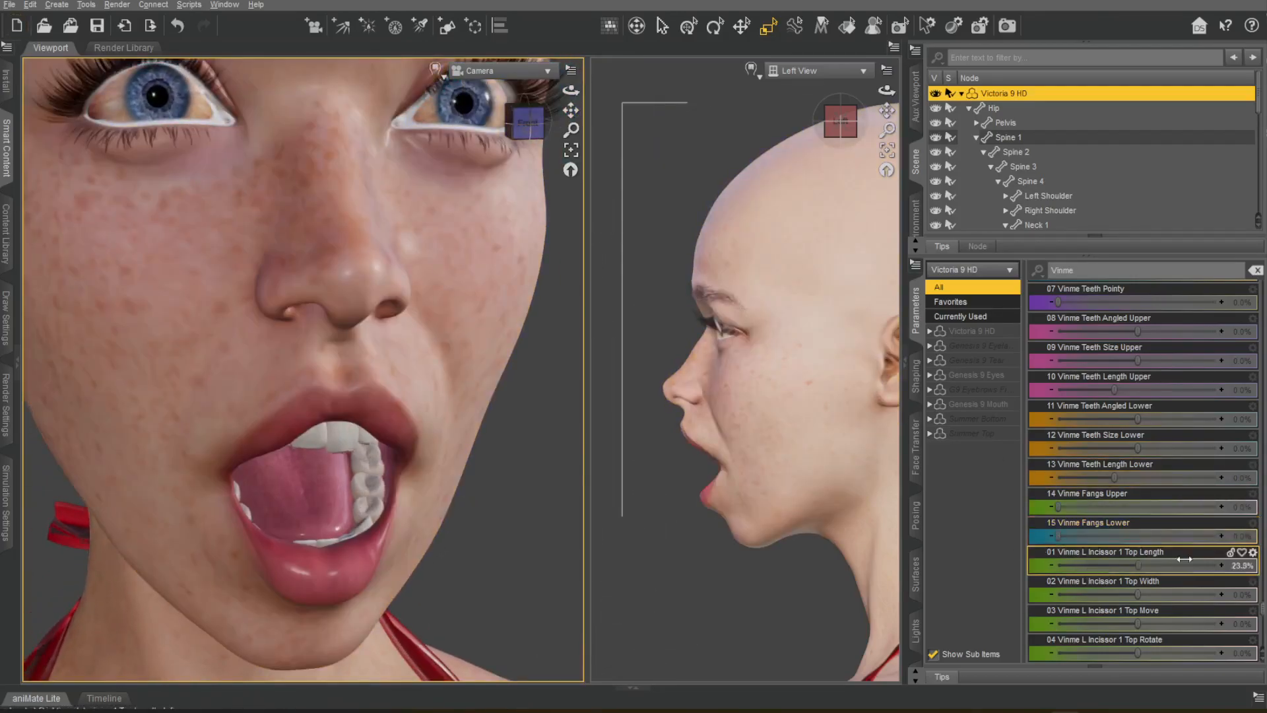
key("ctrl+z")
key("ctrl+z")
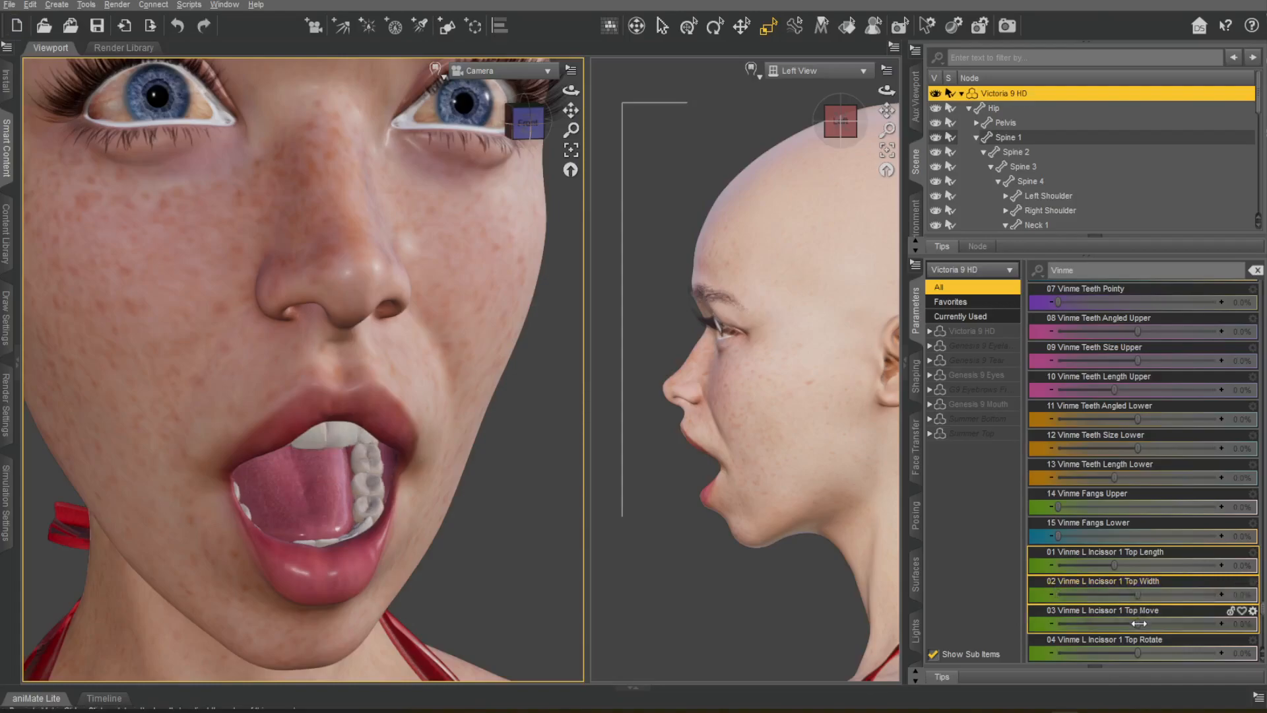
scroll(1141, 520, "down", 10)
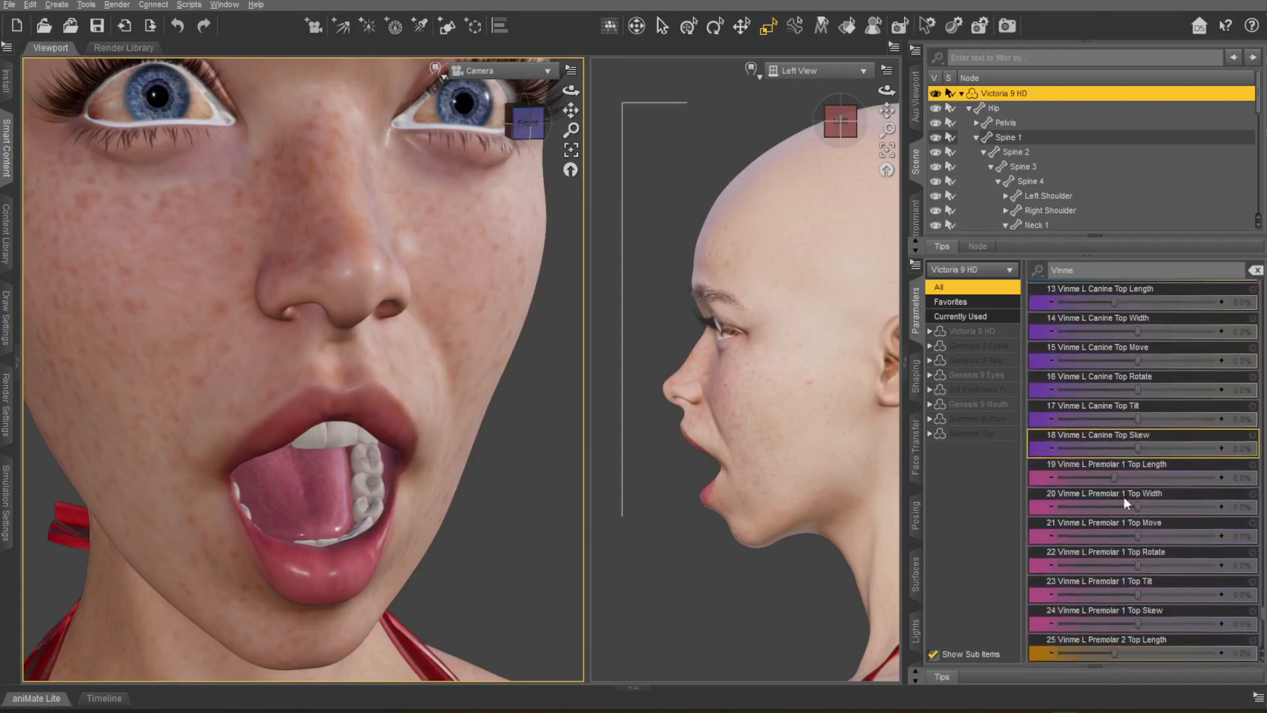
Try the Vinme L Premolar 2 Lower Move and Width morphs and undo the last change.
scroll(1146, 461, "down", 20)
left_click_drag(1139, 477, 1244, 448)
key("ctrl+z")
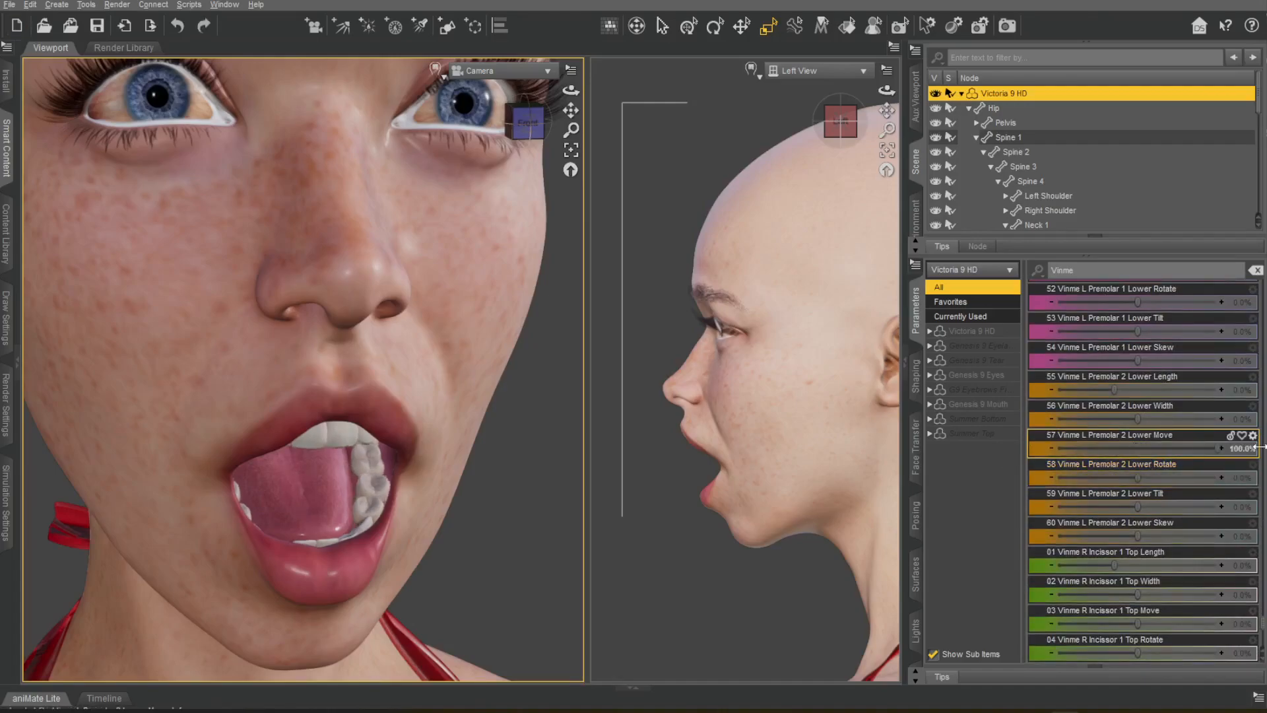
left_click_drag(1128, 419, 1158, 417)
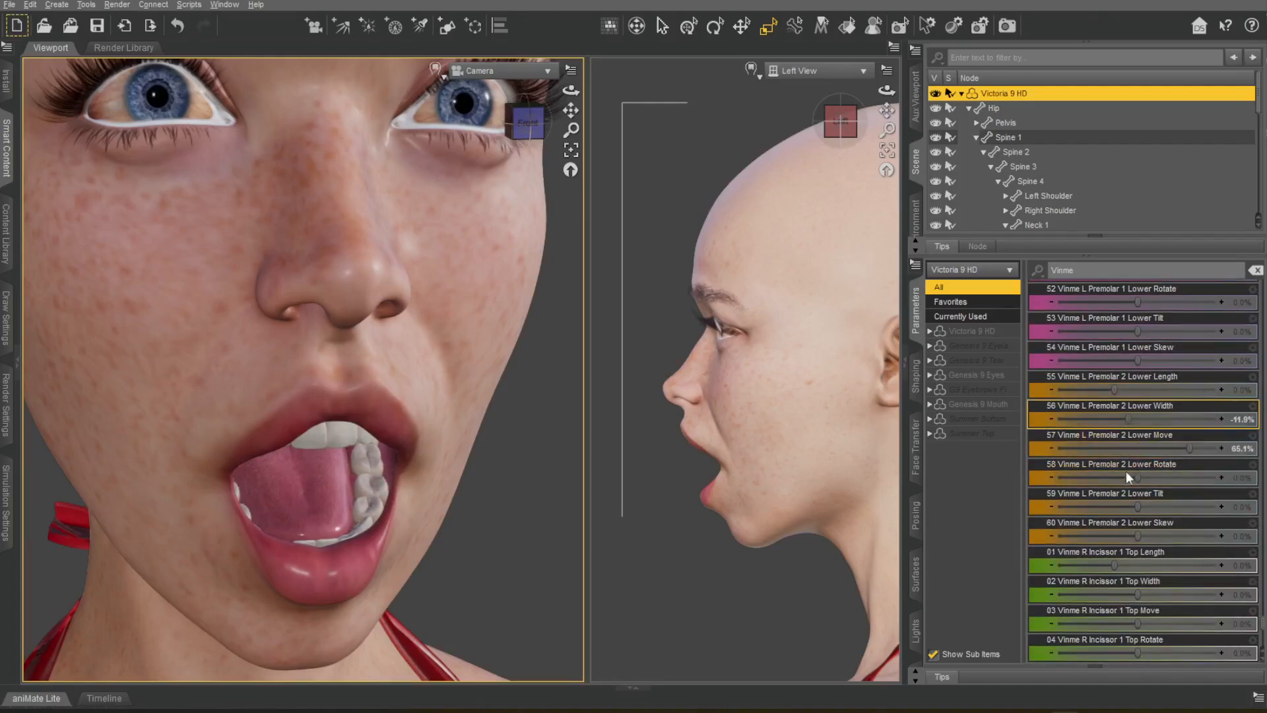
scroll(1142, 470, "down", 5)
key("ctrl+z")
scroll(1148, 502, "up", 5)
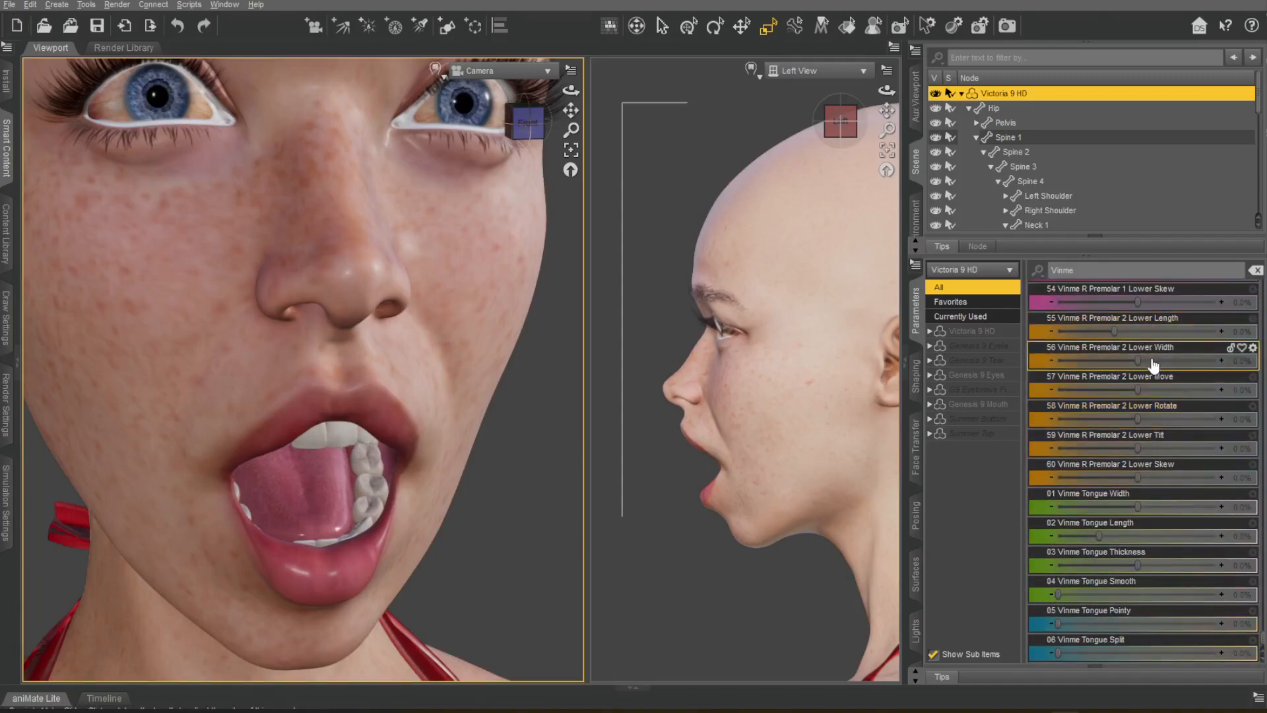
Try the Vinme Tongue Width, Length, Pointy and Split morphs, return them to 0%, and reset the camera view.
left_click_drag(1136, 508, 994, 521)
key("ctrl+z")
key("ctrl+z")
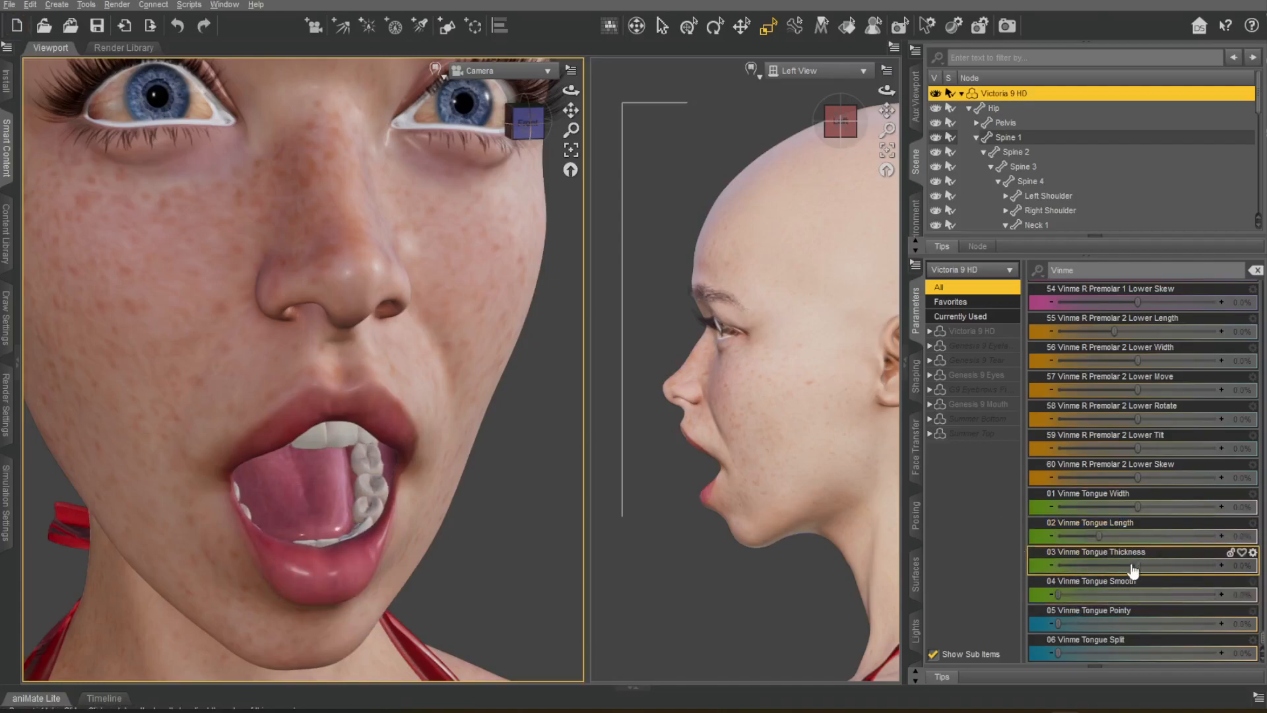
left_click_drag(1059, 624, 1217, 625)
mouse_move(1058, 652)
left_mouse_down()
mouse_move(1201, 652)
mouse_move(1055, 652)
left_mouse_up()
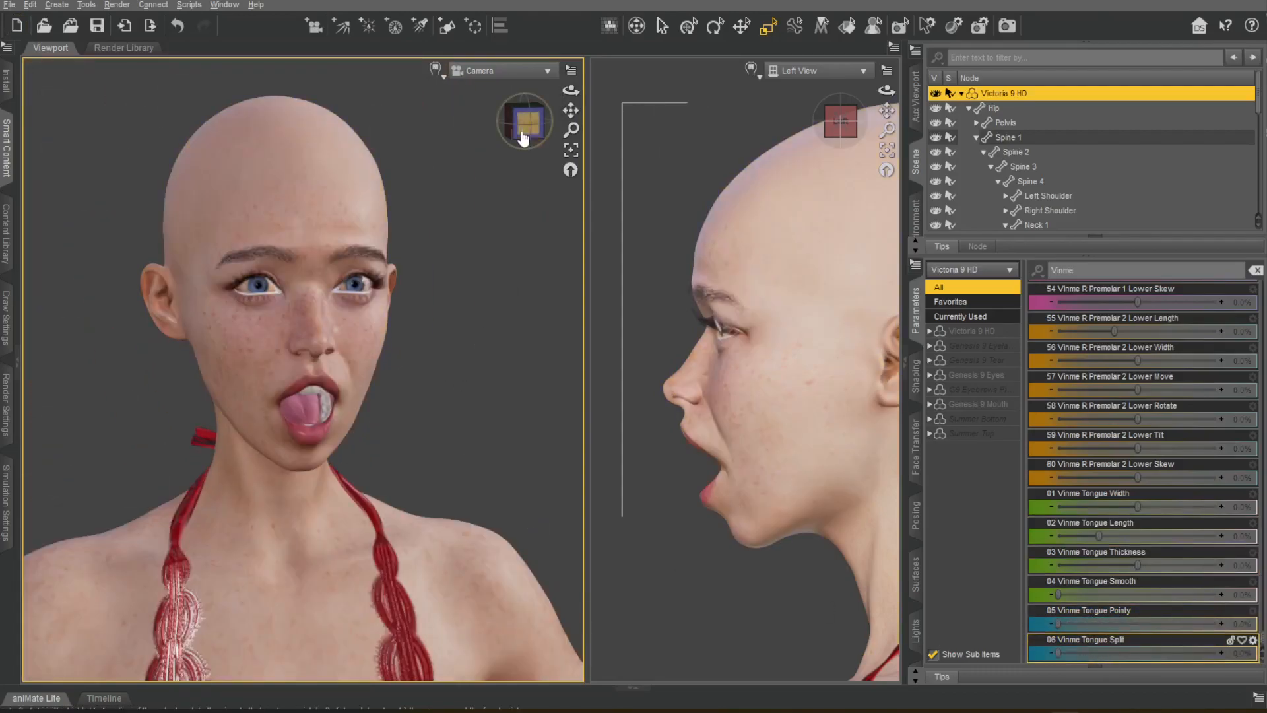
left_click(570, 170)
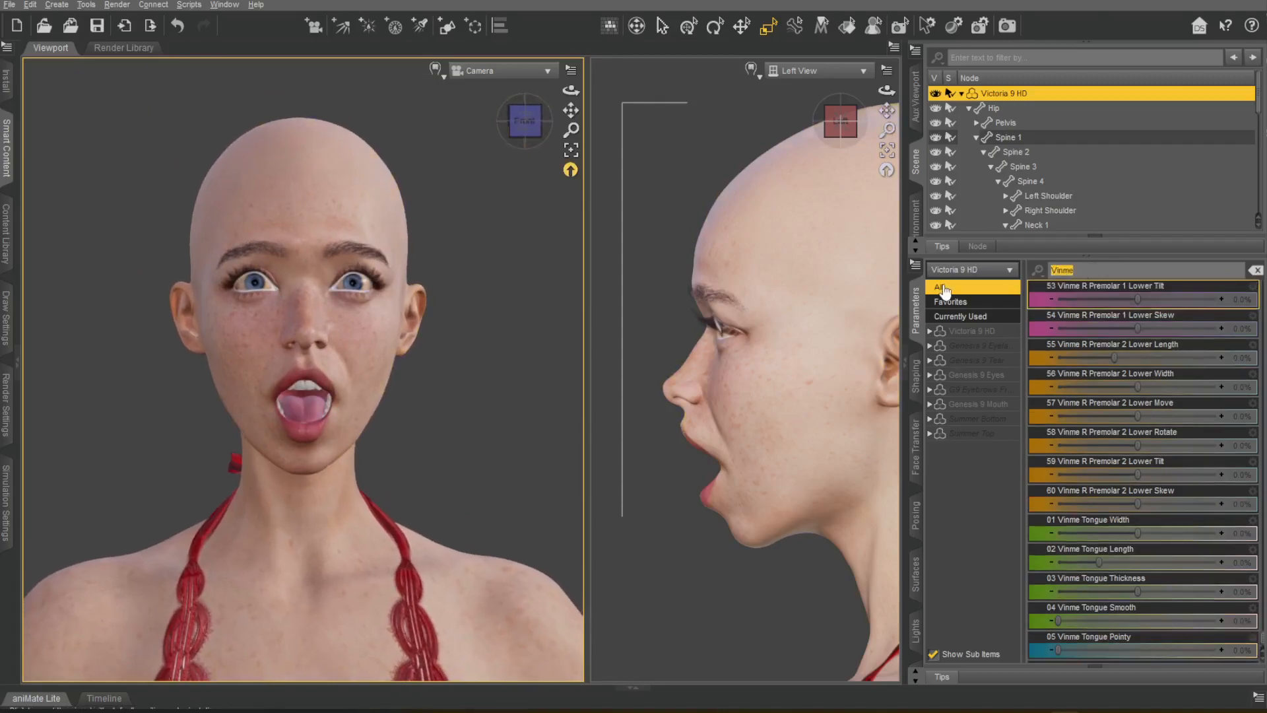
Find the jaw parameters of Victoria 9 HD, return Jaw Open to 0%, and switch to a single-viewport layout.
type("jaw")
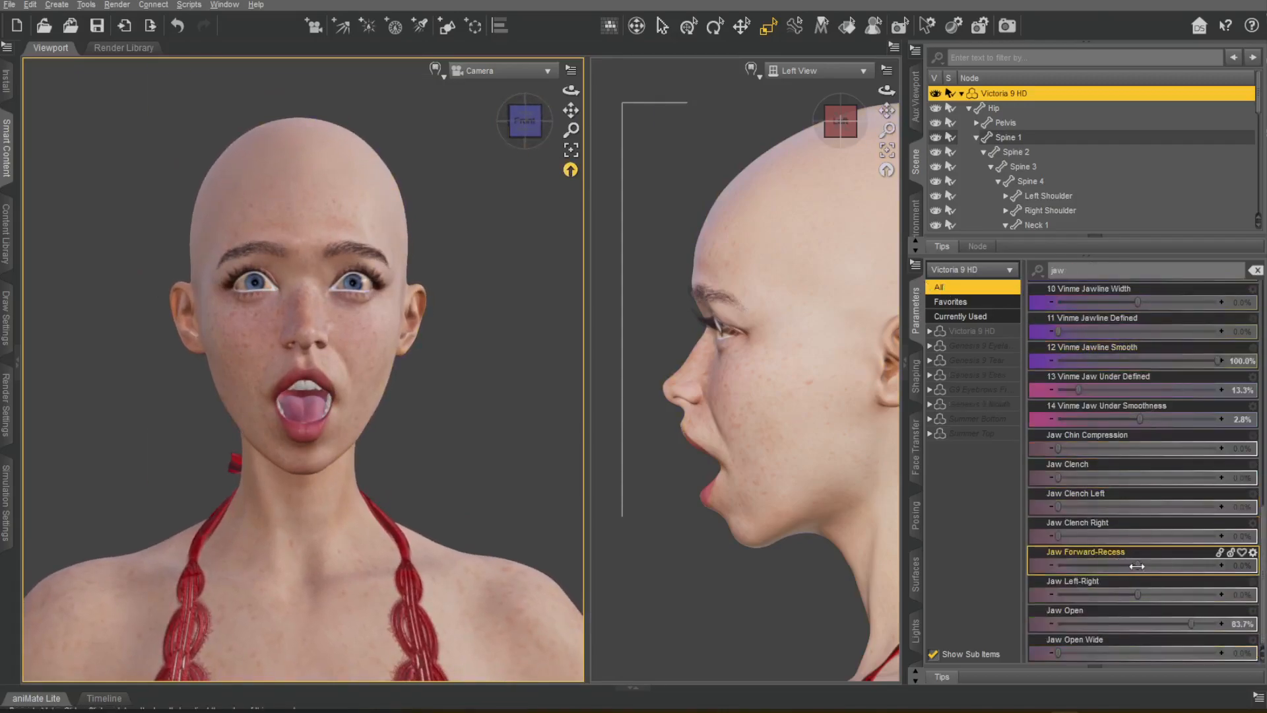
left_click_drag(1191, 624, 1058, 624)
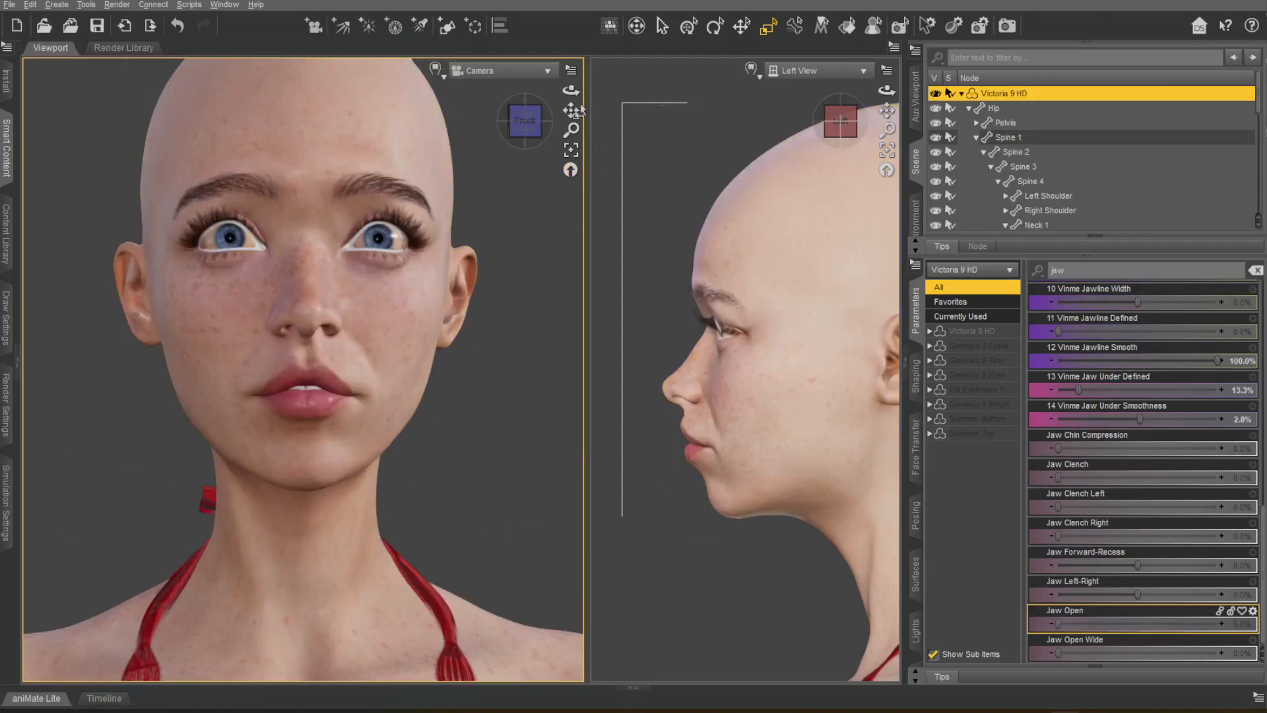
left_click(894, 47)
left_click(924, 53)
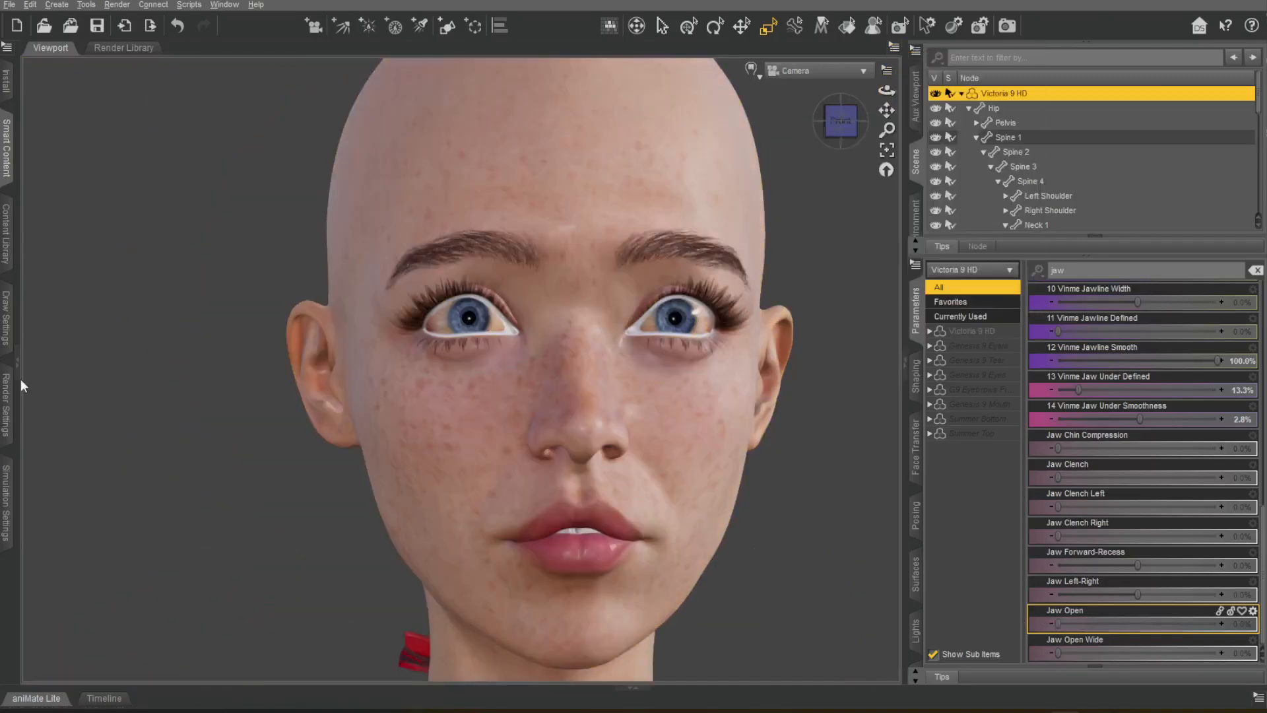
Browse the installed hair products and open 4-in-1 Buns and Ponytail Hair for Genesis 8 and 8.1 Females.
left_click(19, 371)
left_click(373, 235)
left_click(367, 136)
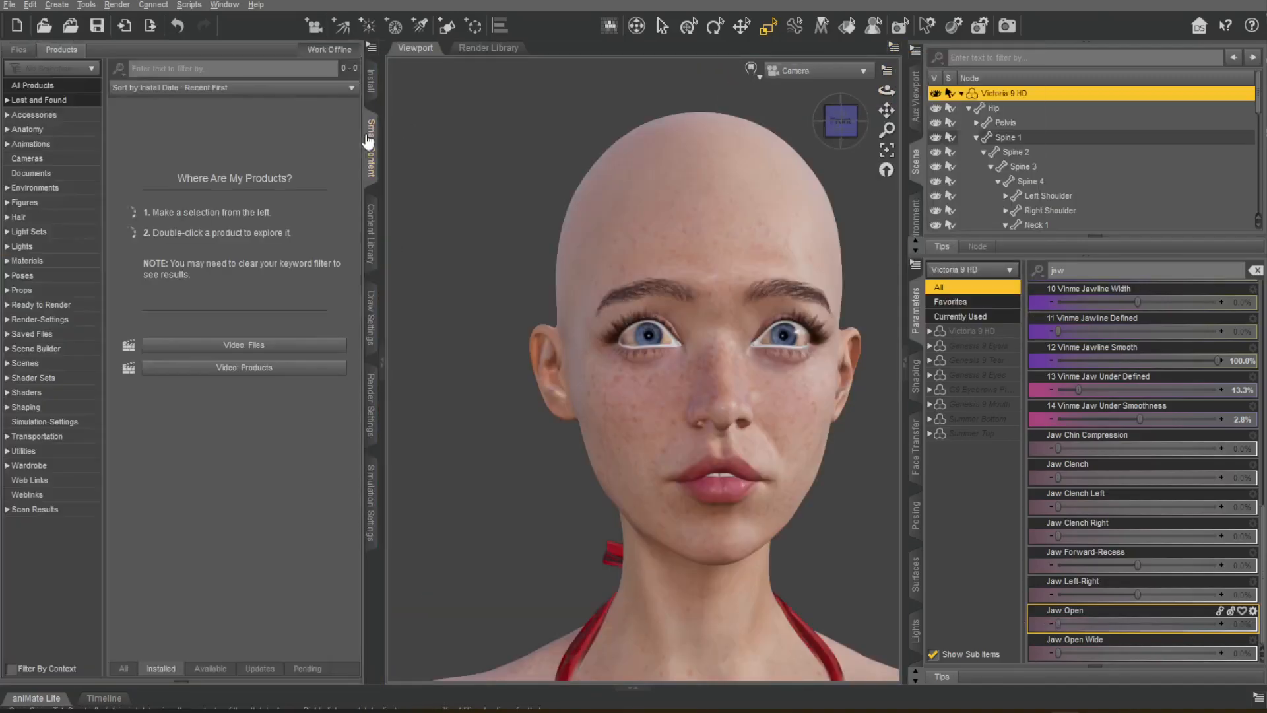
left_click(25, 218)
double_click(159, 151)
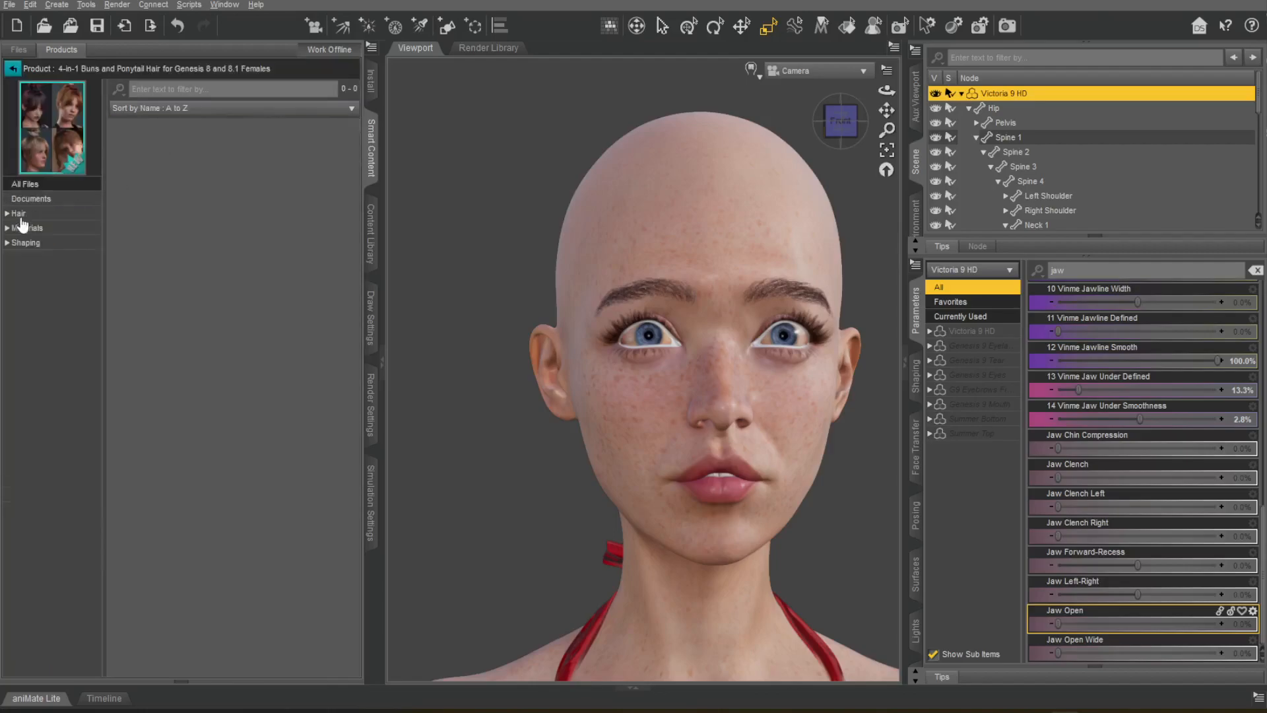
Load the 4-in-1 Buns and Ponytail Preset Braided Bun onto Victoria 9 HD, accepting the Auto-Fit conversion.
left_click(141, 173)
double_click(141, 173)
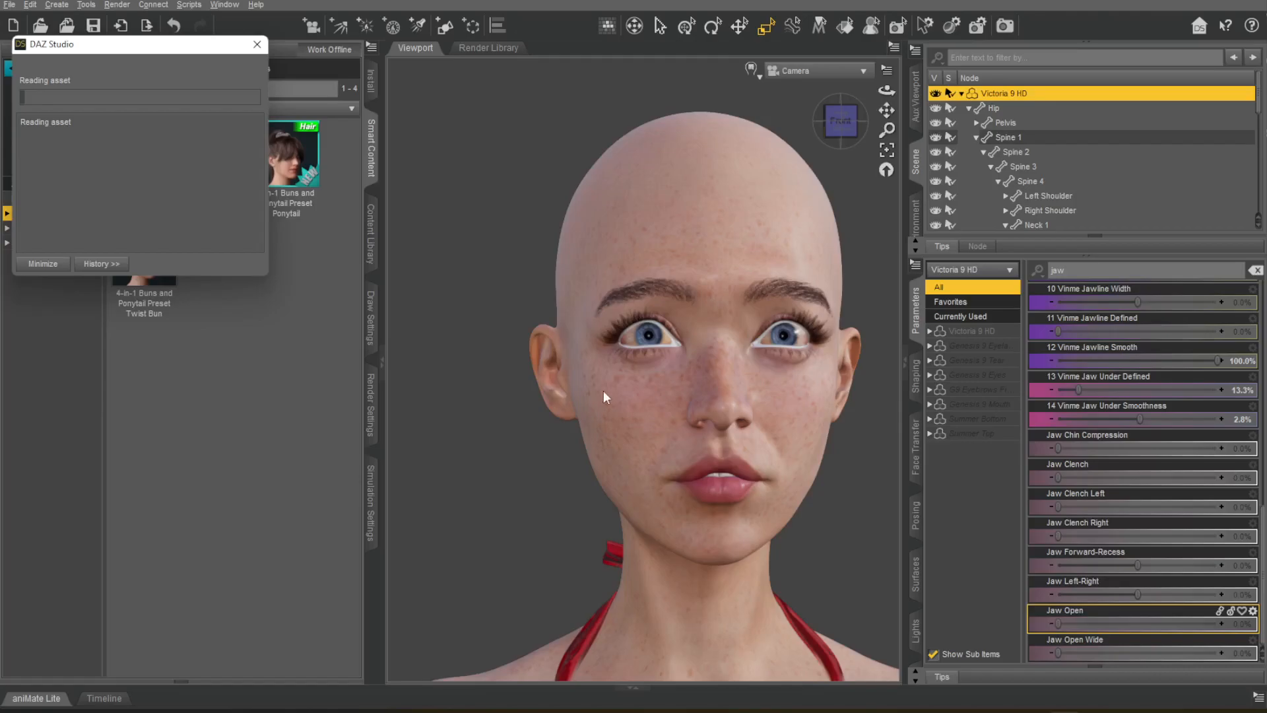
left_click(1216, 262)
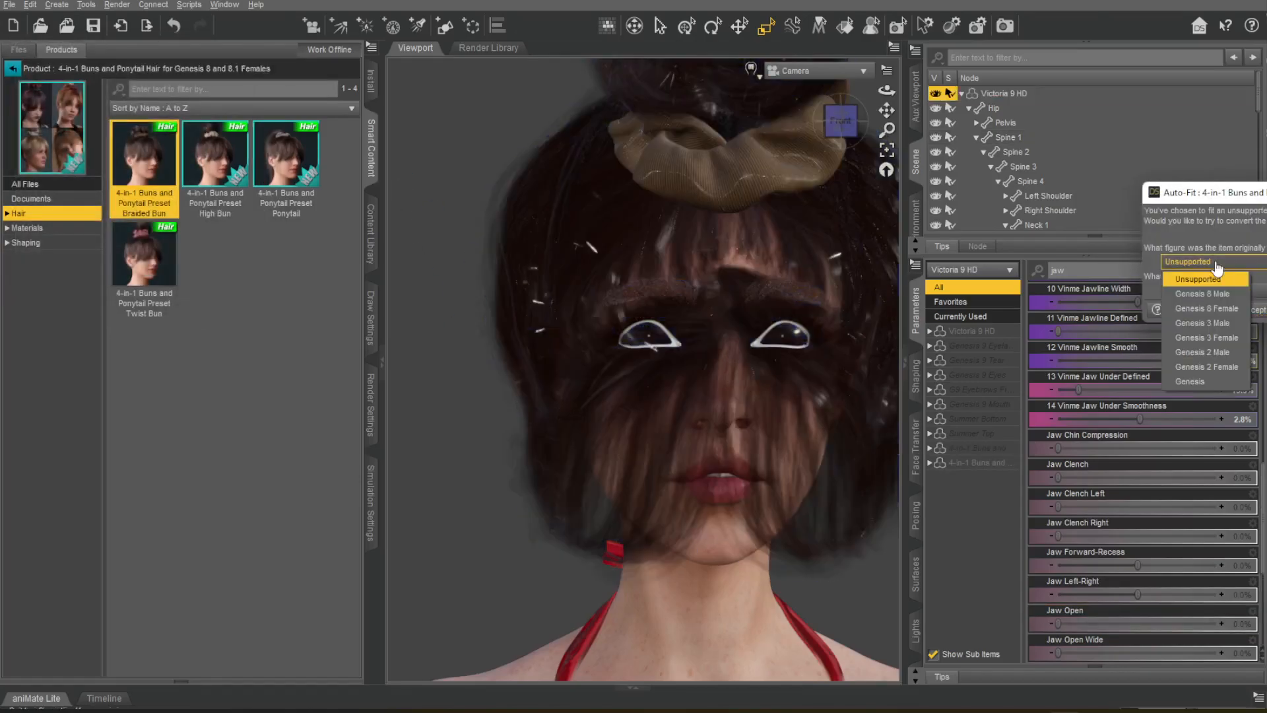
left_click(1216, 295)
left_click(1252, 310)
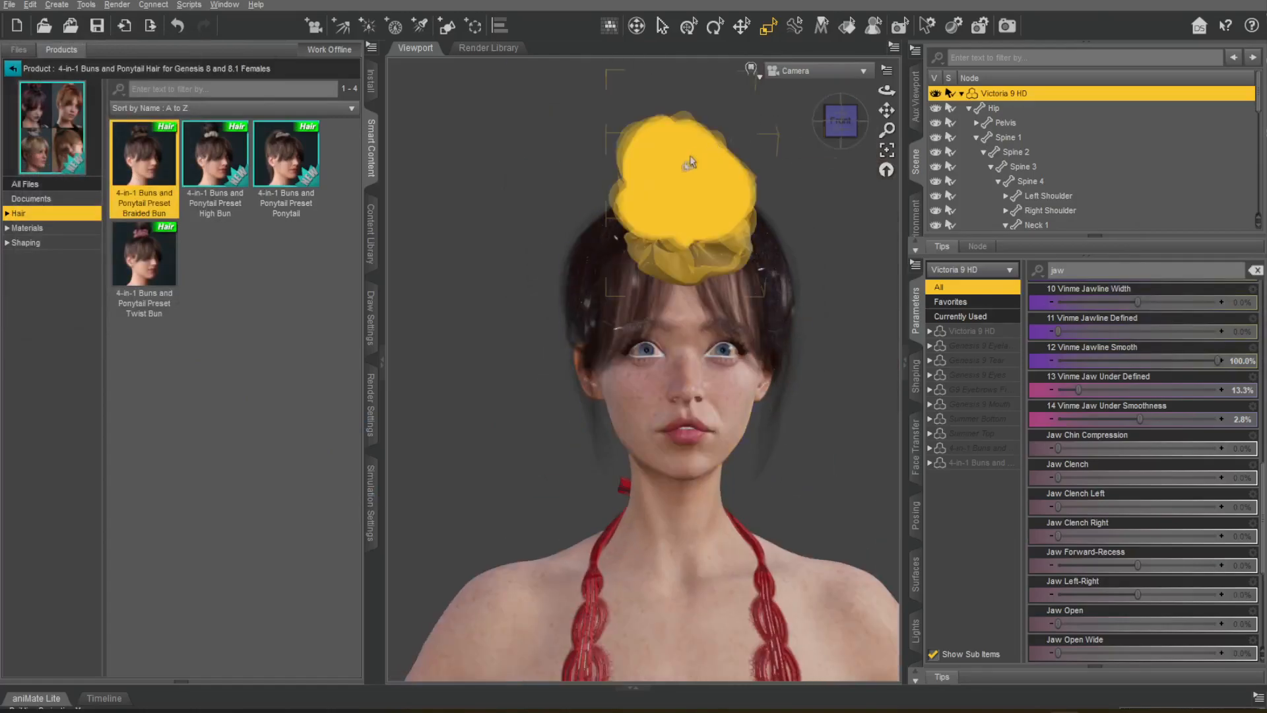
Fit the 4-in-1 Buns and Ponytail Braided Bun to Victoria 9 HD, using Genesis 8 Female as its original figure for Auto-Fit.
left_click(689, 162)
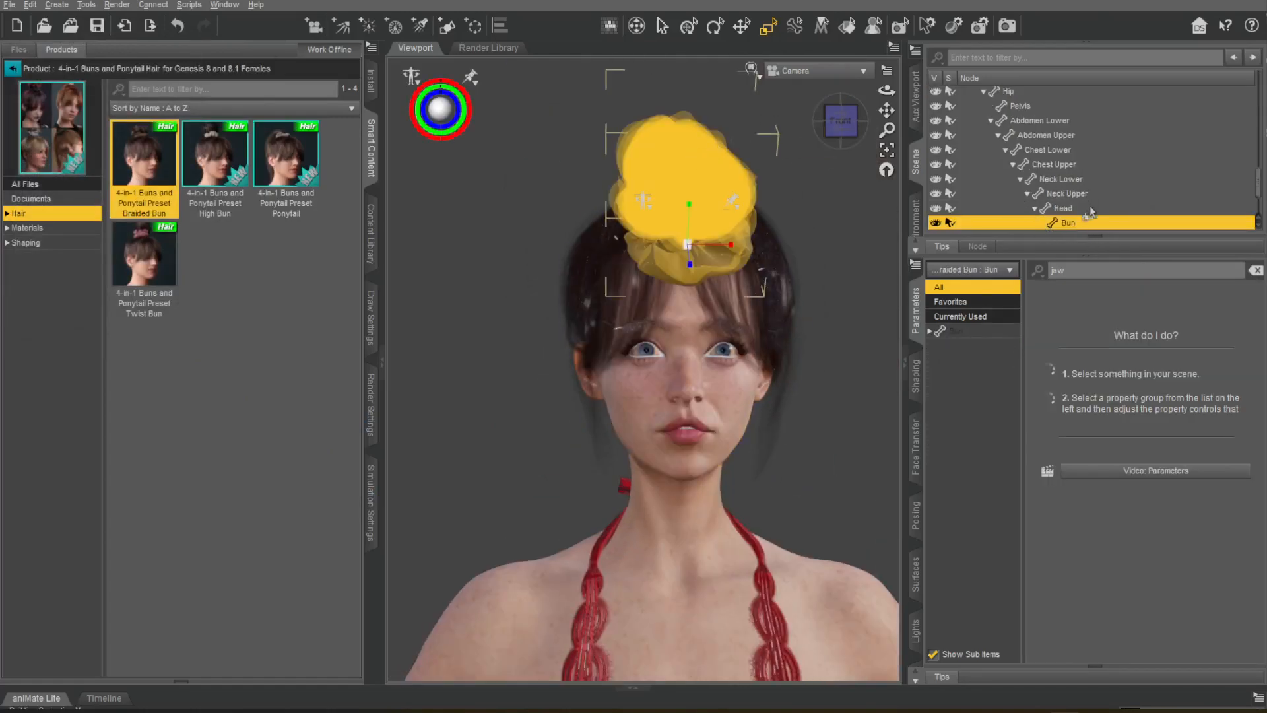
scroll(1090, 213, "down", 1)
right_click(1071, 180)
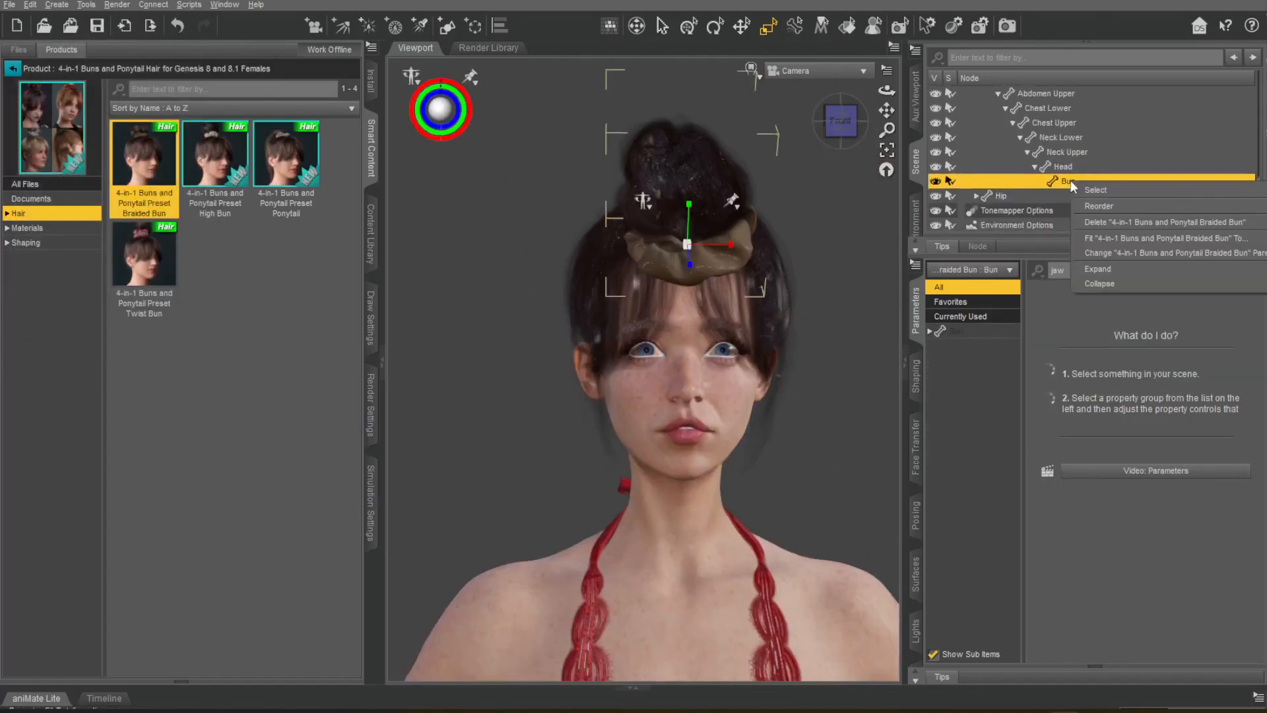
left_click(1181, 243)
left_click(1097, 318)
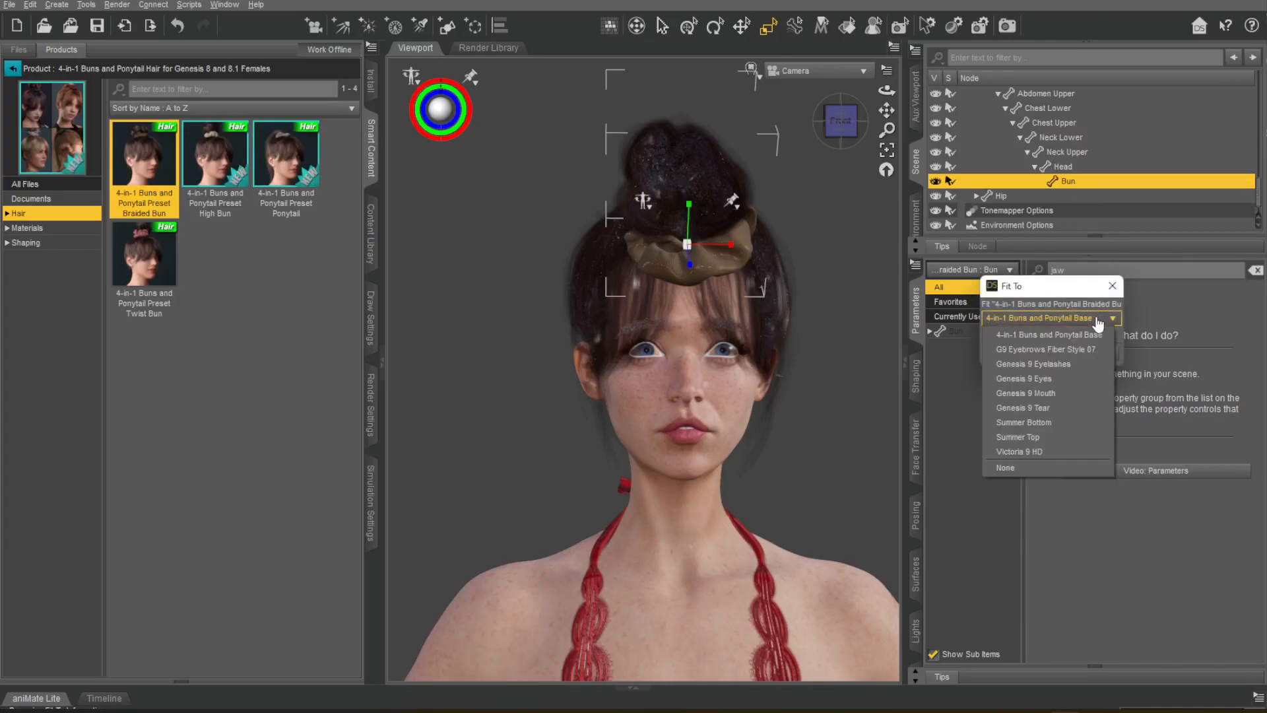
left_click(1039, 452)
left_click(1035, 319)
left_click(1043, 452)
left_click(1038, 353)
left_click(1218, 263)
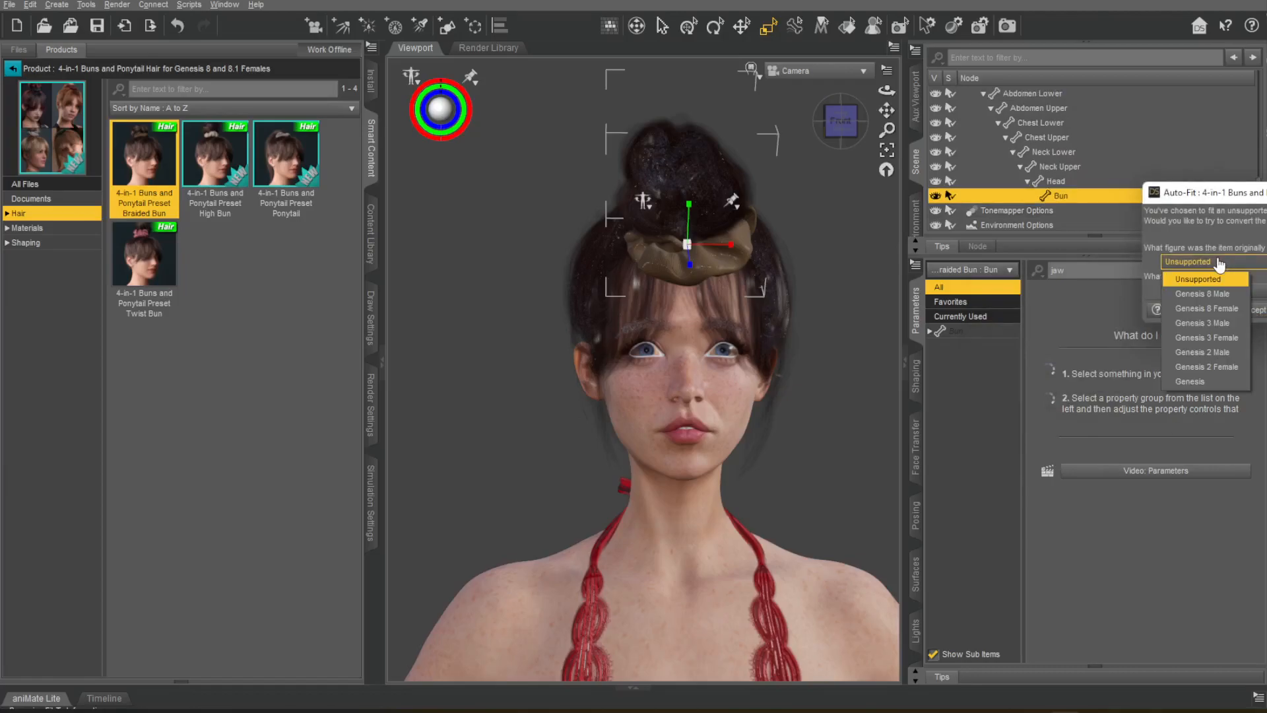
left_click(1234, 308)
left_click(1241, 310)
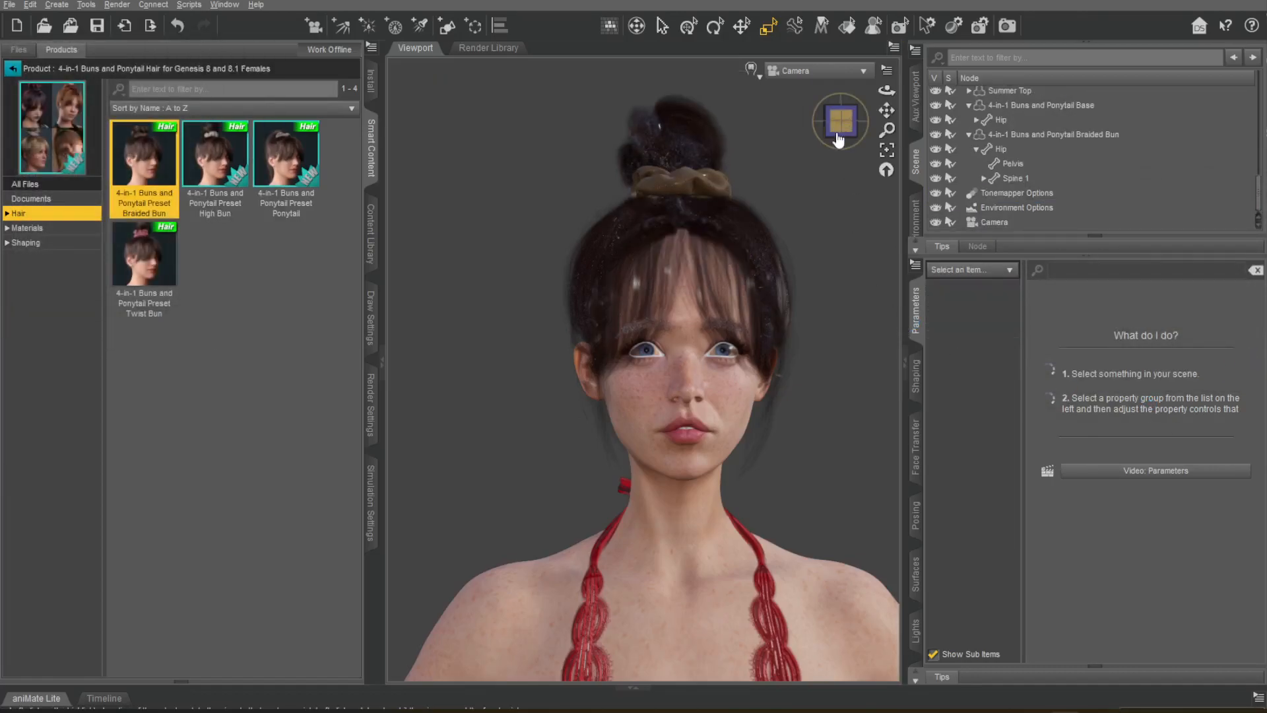
Collapse the content library, frame the head and hair, and preview them in the viewport with NVIDIA Iray.
left_click_drag(838, 137, 837, 127)
scroll(660, 211, "up", 2)
left_click(383, 330)
scroll(805, 184, "down", 1)
middle_click_drag(808, 125, 781, 182)
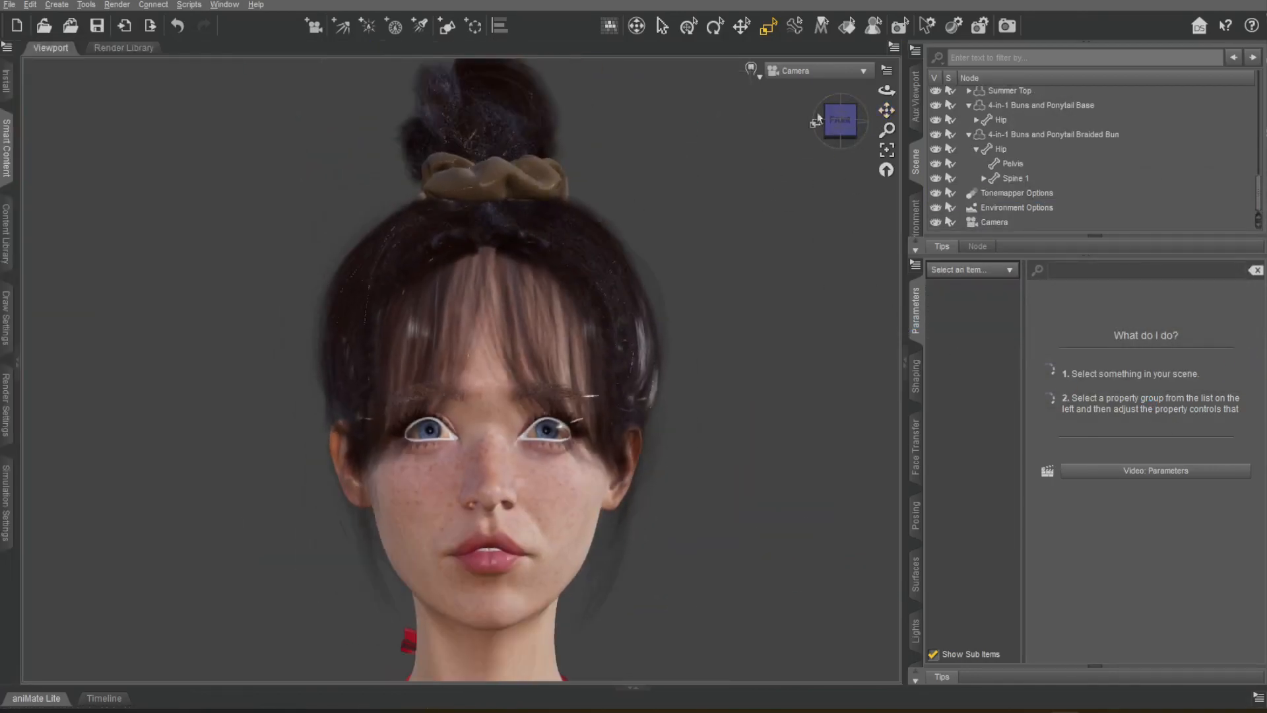
left_click(752, 68)
left_click(739, 214)
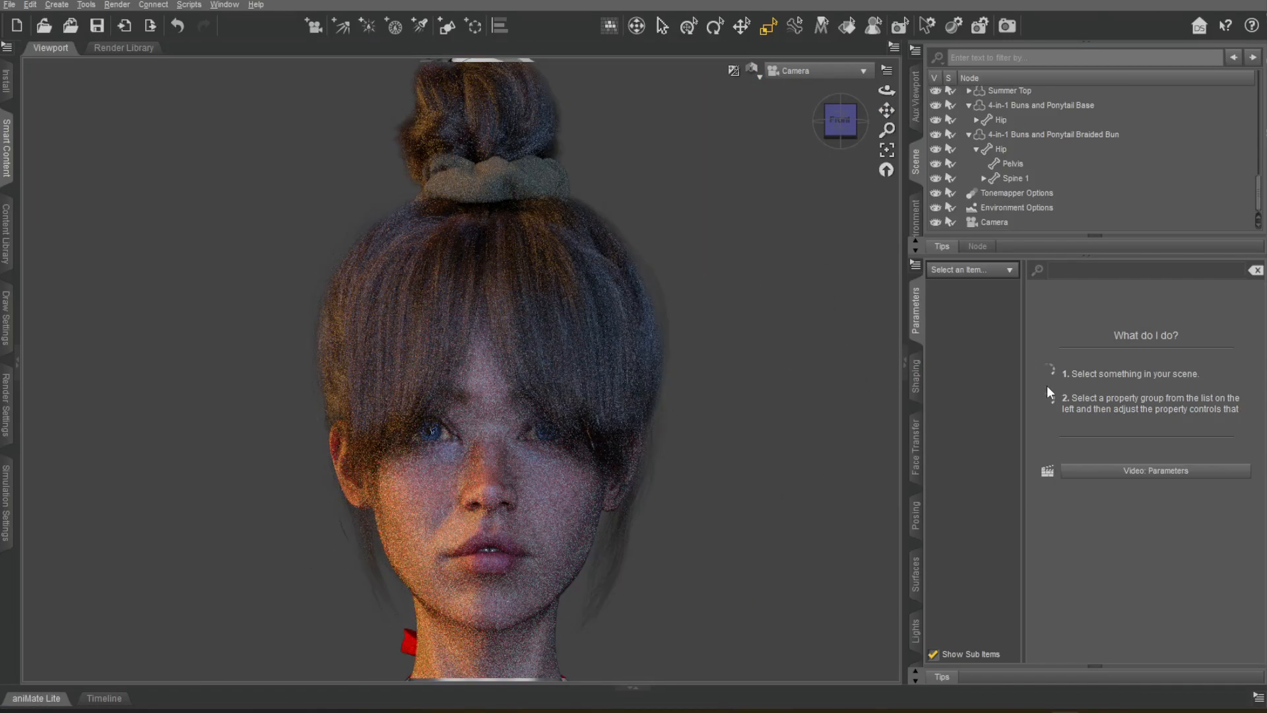
Apply Bangs shaping presets, including STYLE Button 04, to the 4-in-1 Buns and Ponytail Base hair.
left_click(949, 102)
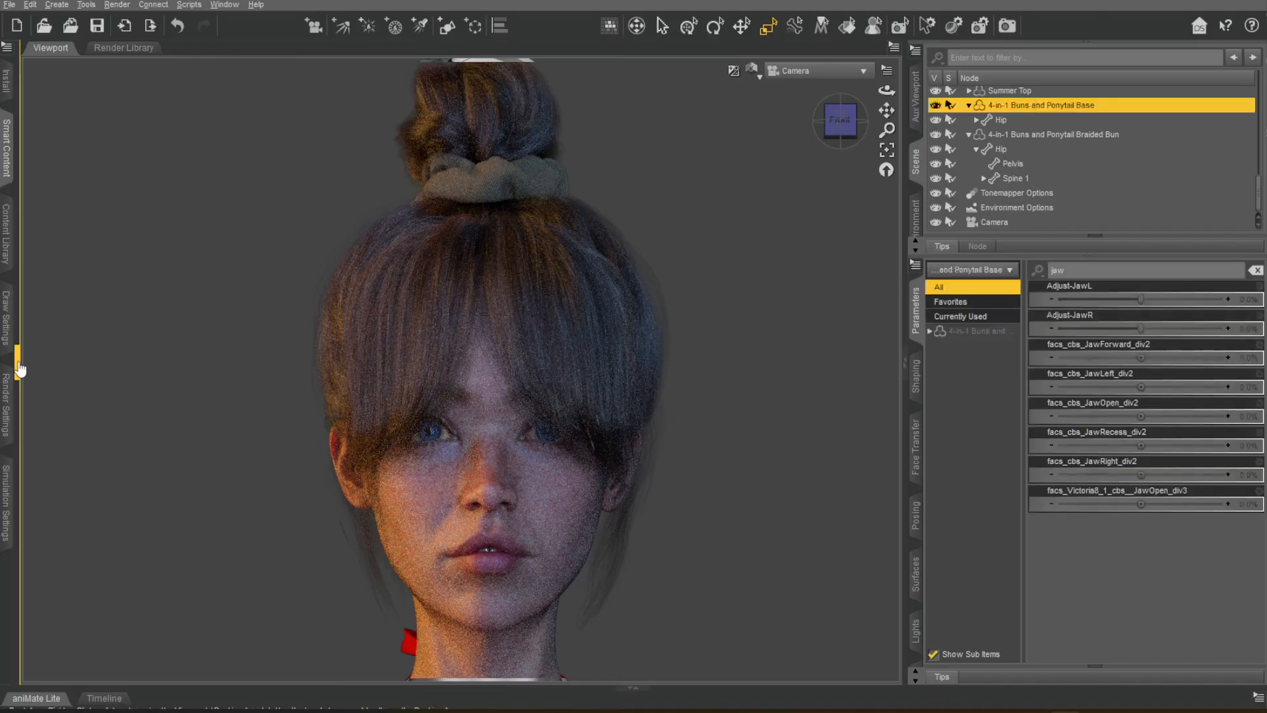
left_click(6, 148)
double_click(213, 266)
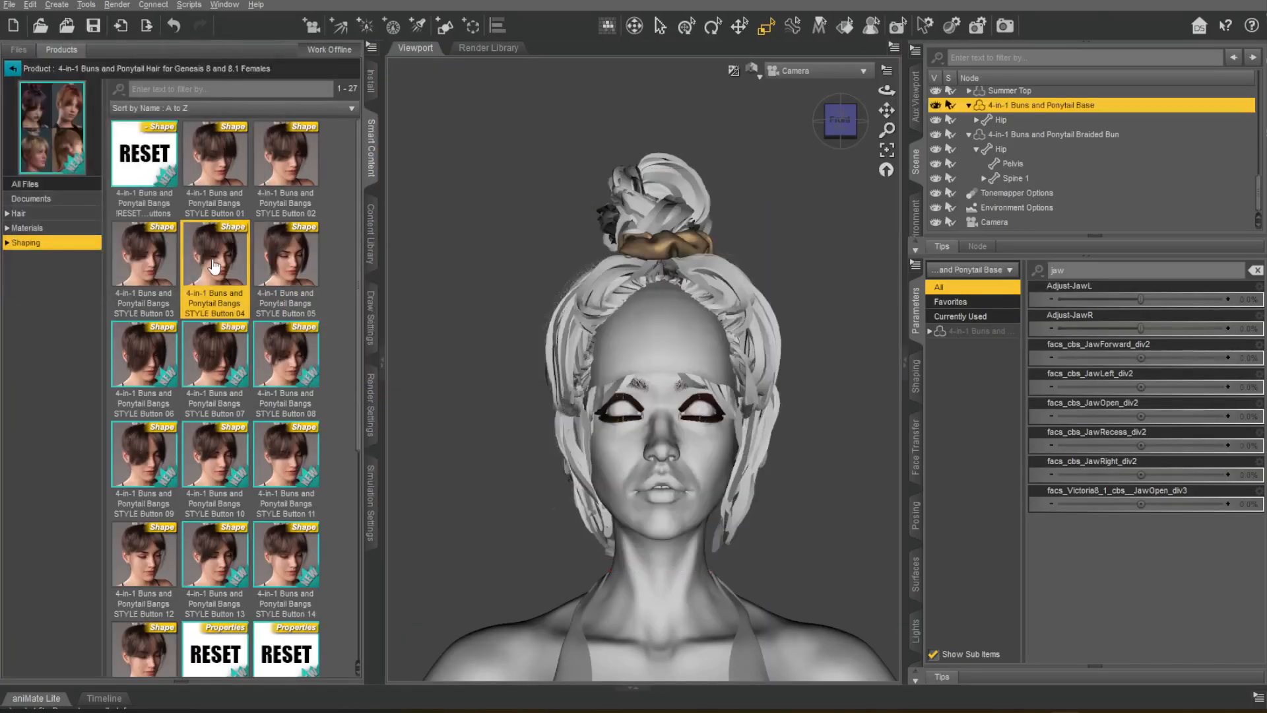
scroll(191, 414, "down", 3)
double_click(144, 264)
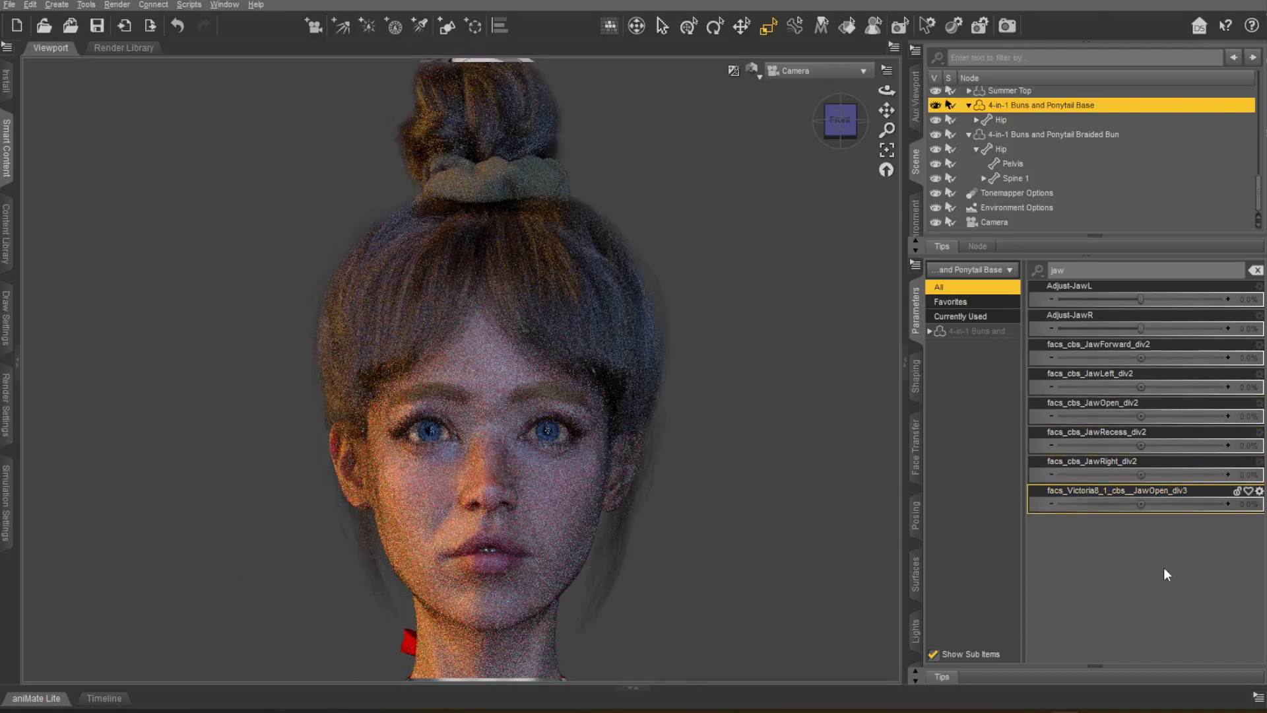
Frame the upper body, filter Victoria 9 HD's parameters by "Vinme head", and slightly enlarge the head.
scroll(548, 467, "down", 5)
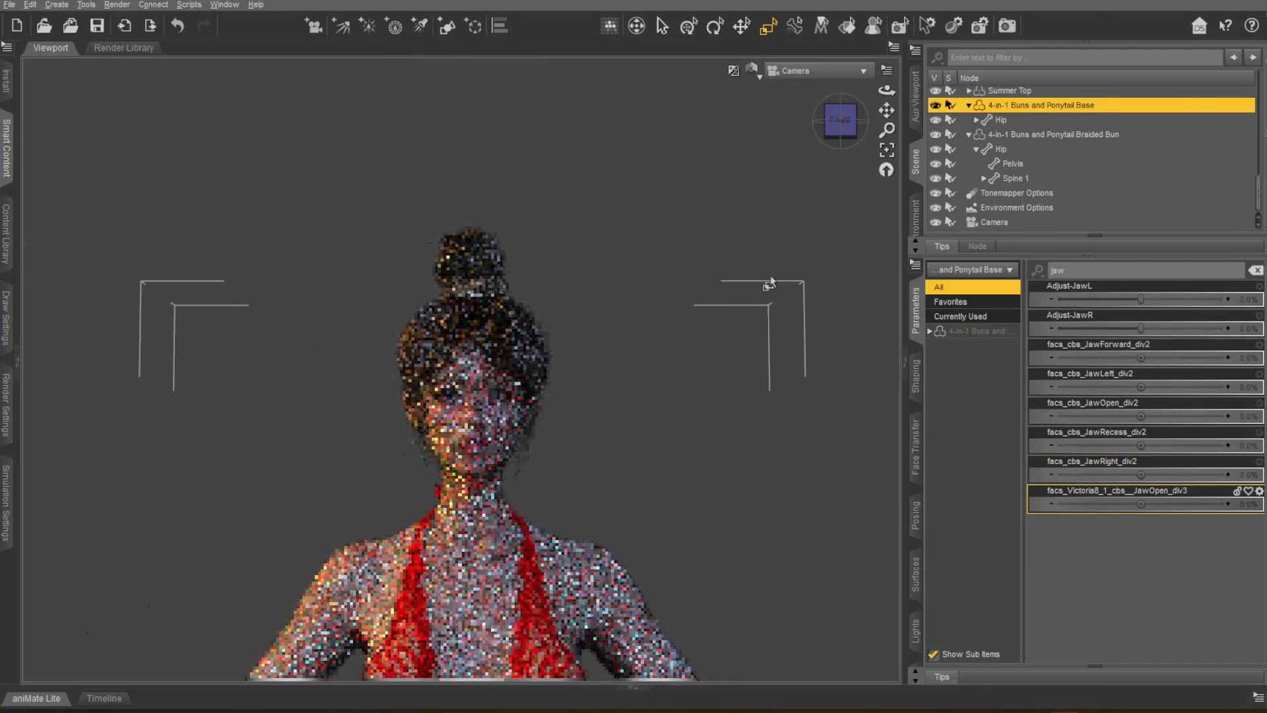
left_click_drag(886, 110, 897, 8)
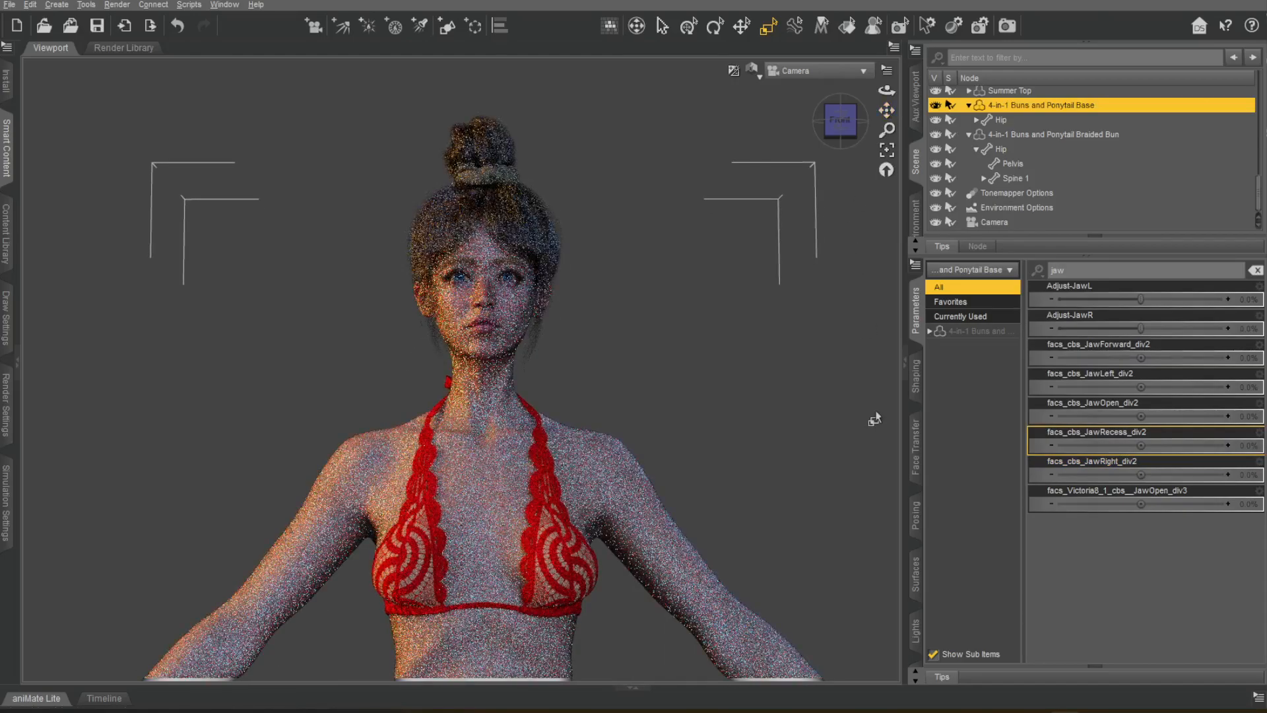
left_click_drag(1074, 271, 1020, 274)
type("Vin")
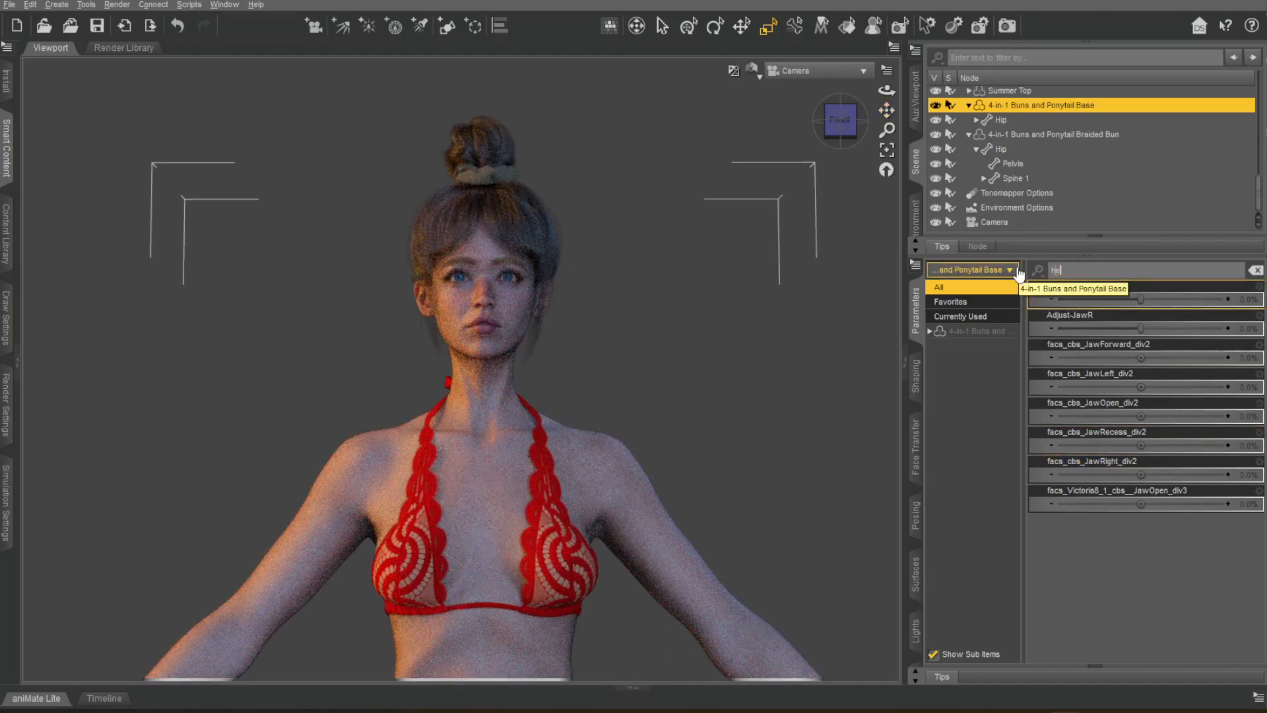
key("BackSpace")
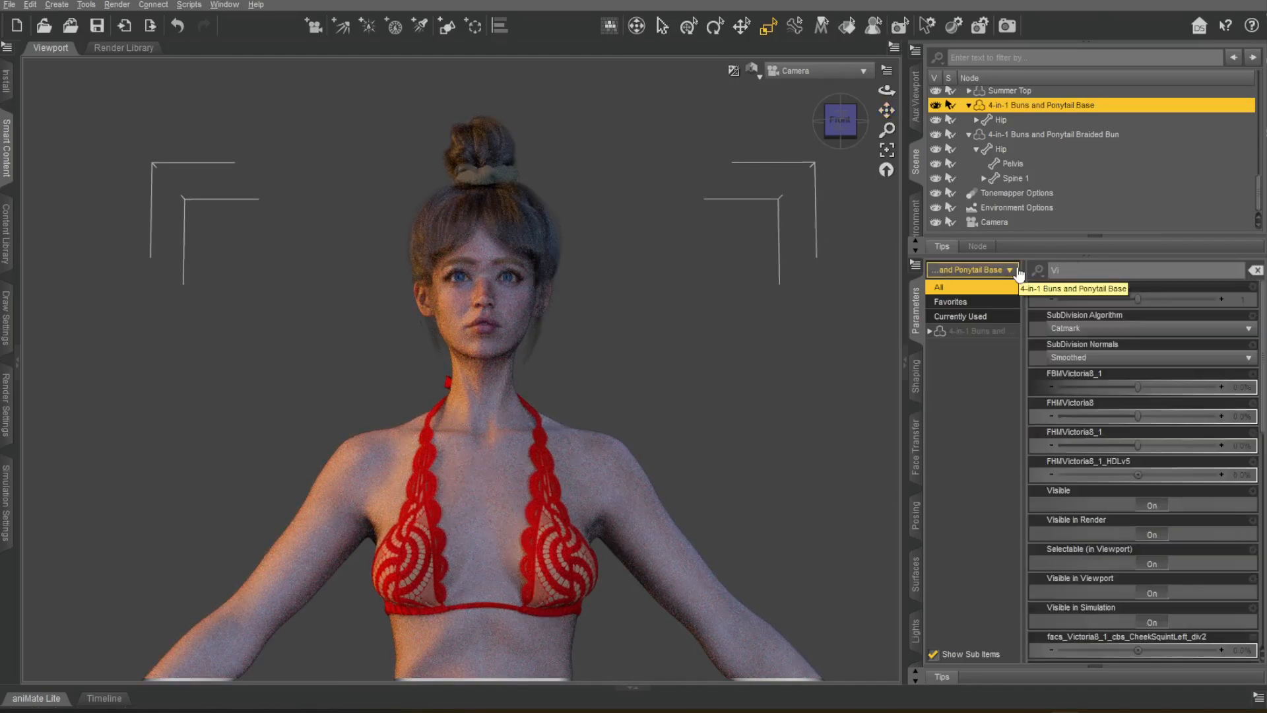
scroll(1142, 151, "up", 5)
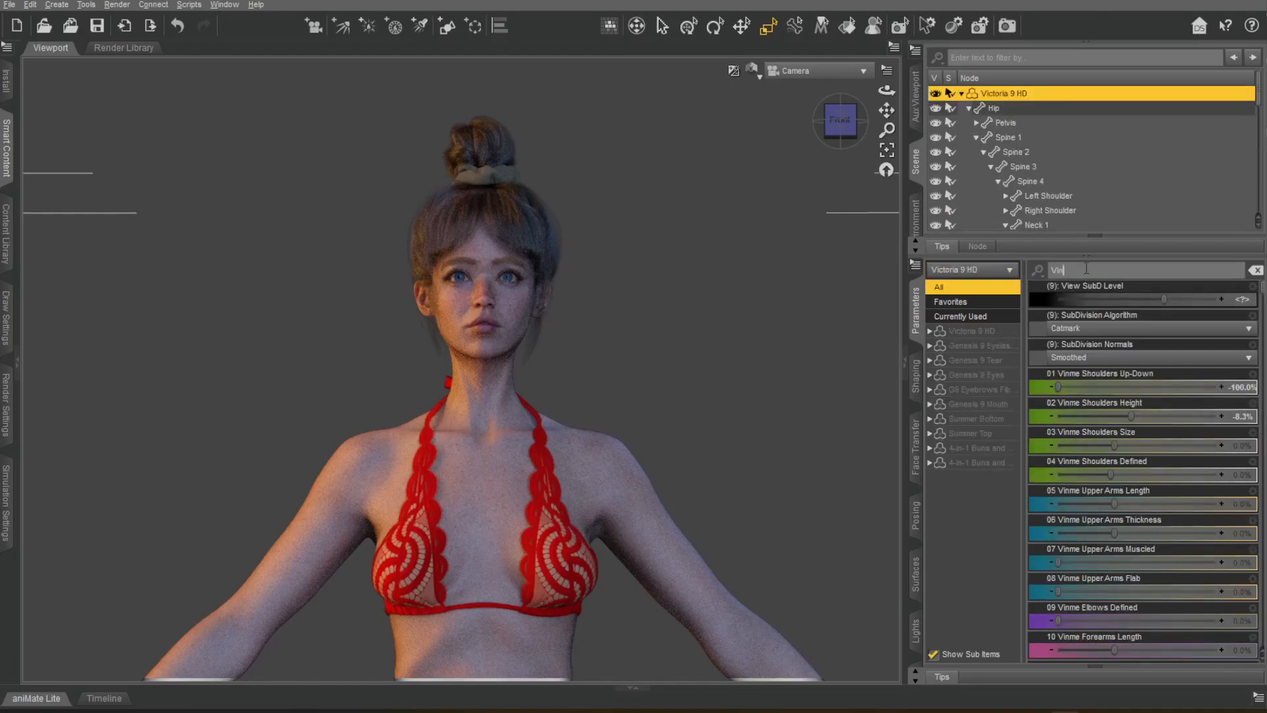
type("nme head")
left_click_drag(1155, 330, 1166, 300)
Filter the parameters by "Vinme neck" and try the Vinme Neck Depth morph.
double_click(1083, 270)
type("neck")
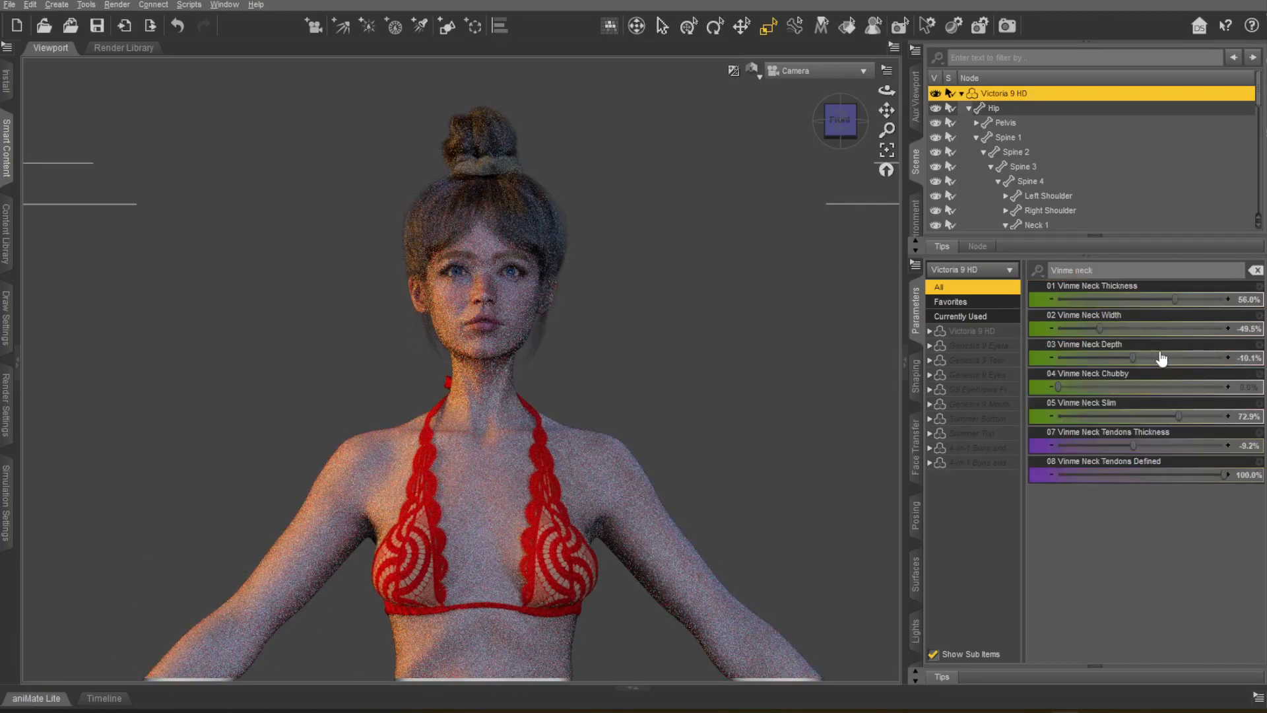
left_click_drag(1133, 360, 1081, 357)
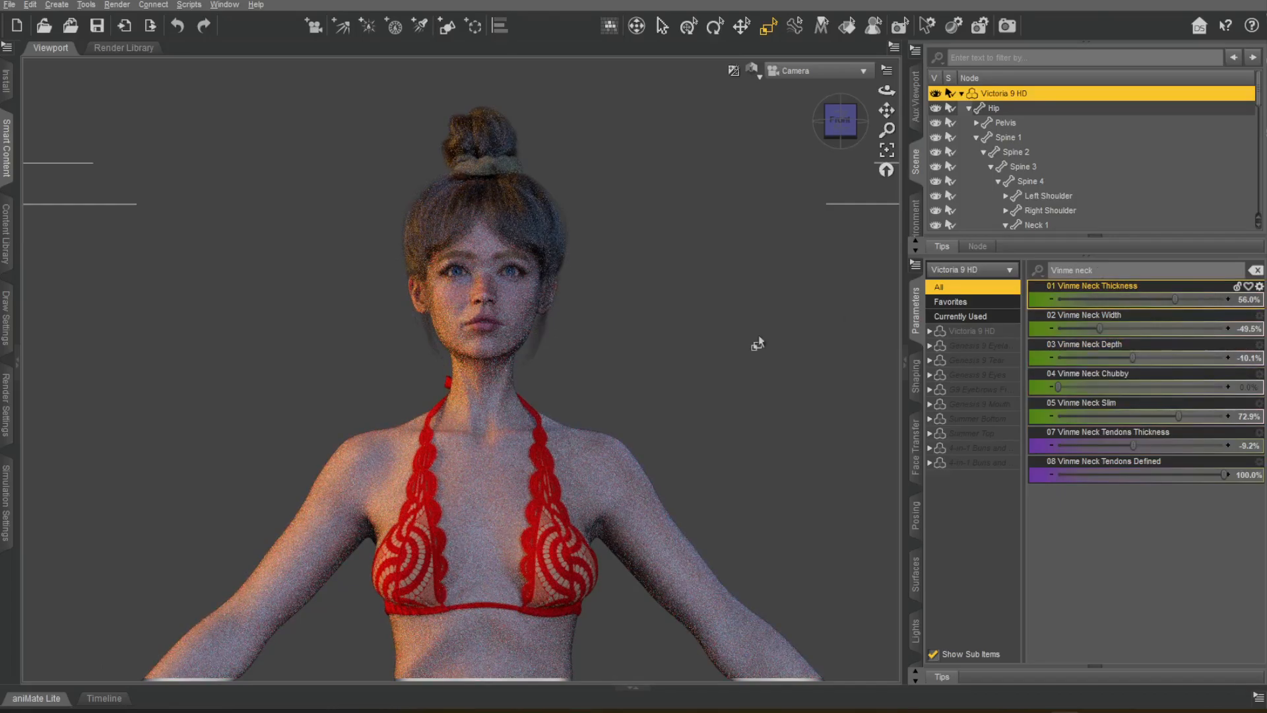
Inspect the head, neck and hair in the Iray preview from the side and front, and switch the viewport to Filament (PBR).
left_click_drag(821, 166, 792, 360)
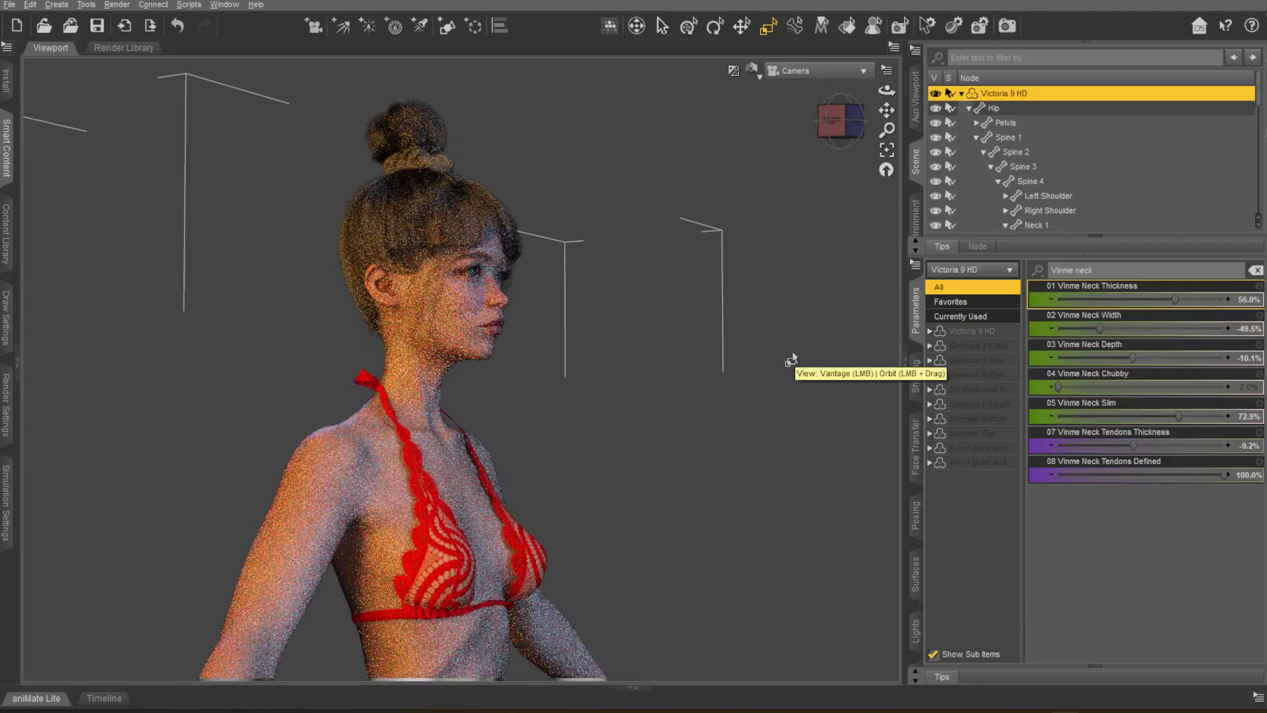
scroll(609, 221, "up", 4)
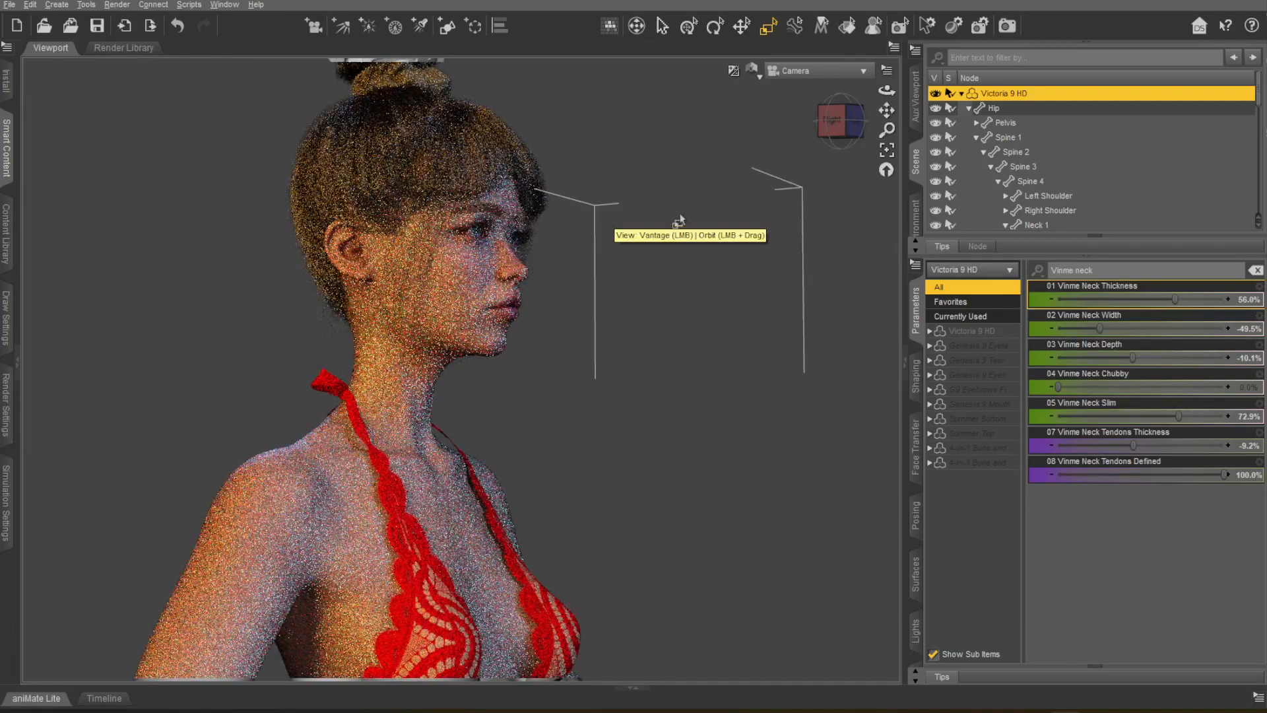
left_click_drag(846, 146, 682, 209)
scroll(682, 209, "up", 2)
left_click_drag(886, 110, 891, 173)
left_click_drag(842, 127, 809, 135)
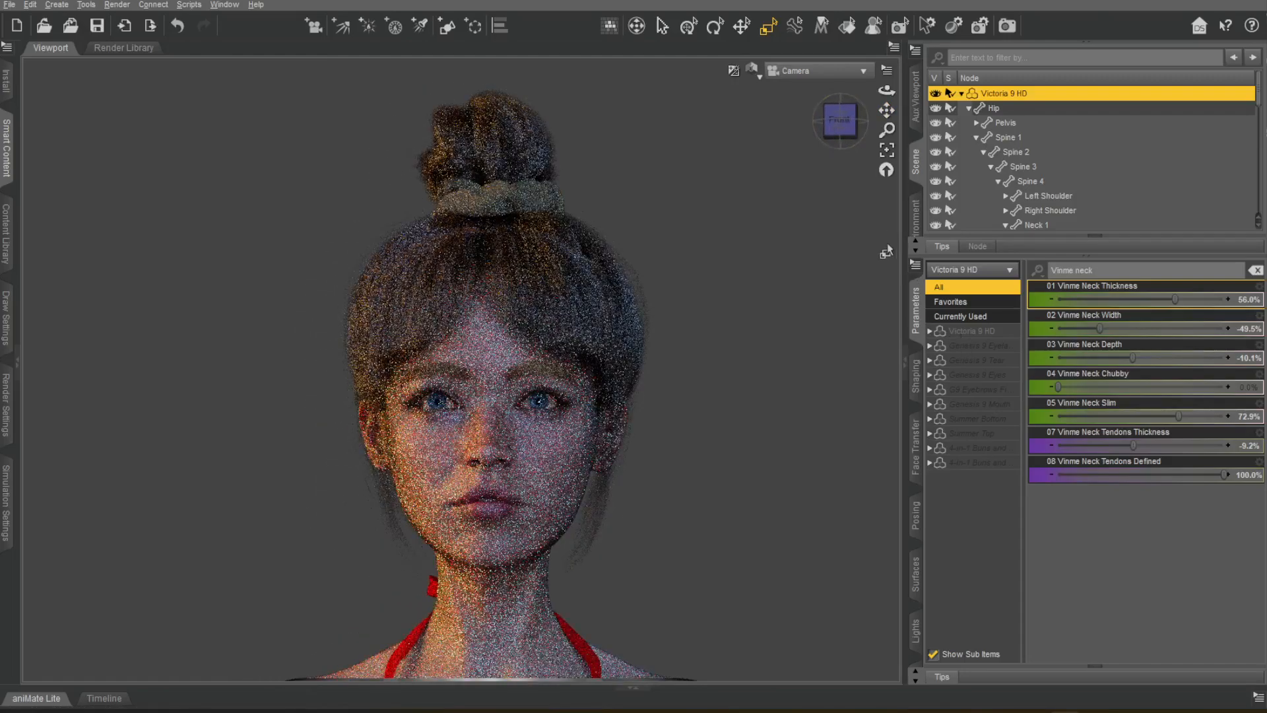
left_click(760, 80)
left_click(752, 254)
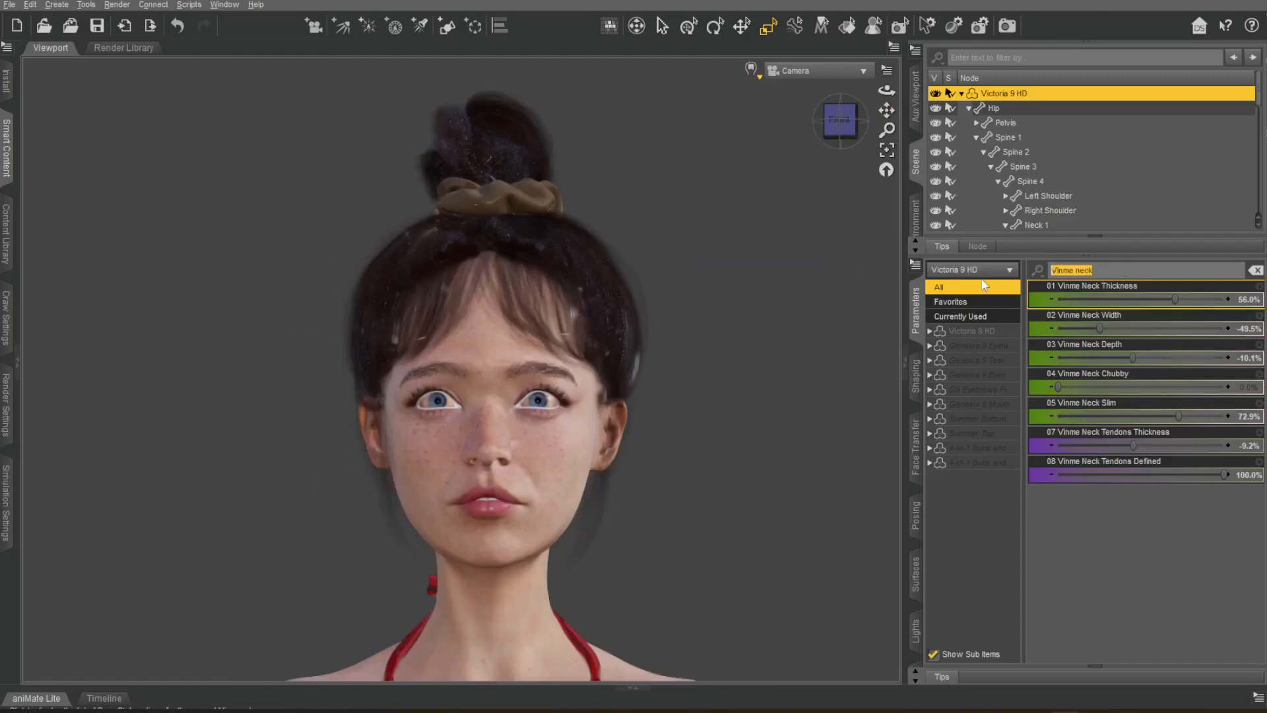
Clear the parameter filter and try several morphs from Victoria 9 HD's full parameter list.
key("BackSpace")
left_click_drag(1262, 289, 1262, 560)
left_click_drag(1132, 384, 1035, 383)
left_click_drag(1200, 417, 1056, 364)
scroll(1106, 353, "up", 3)
scroll(1109, 382, "up", 3)
scroll(1114, 403, "up", 6)
left_click(1151, 444)
left_click_drag(1218, 449, 1057, 445)
scroll(1127, 434, "down", 3)
Try the Confused, Disgust, Drunk and Excitement expressions on Victoria 9 HD, returning the sliders to 0%.
left_click_drag(1058, 356, 1082, 366)
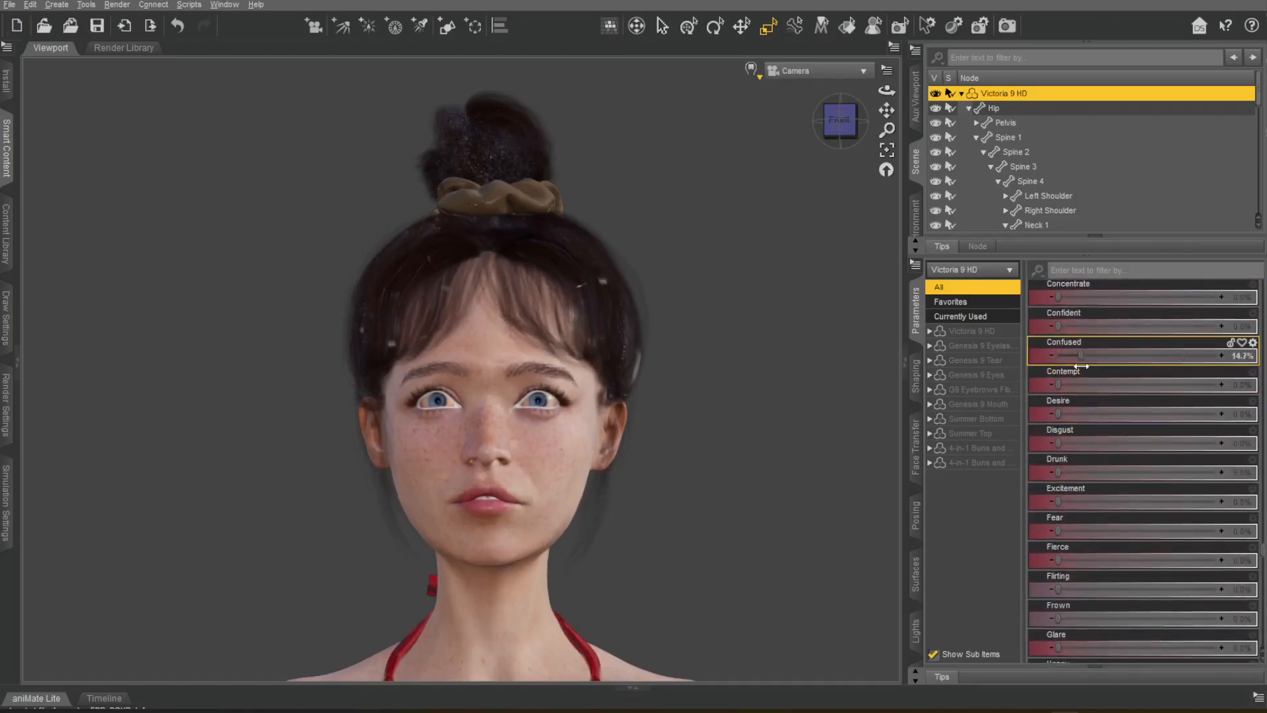
mouse_move(1058, 443)
left_mouse_down()
mouse_move(1135, 442)
mouse_move(1058, 443)
left_mouse_up()
left_click_drag(1058, 472, 1182, 460)
mouse_move(1058, 502)
left_mouse_down()
mouse_move(1162, 502)
mouse_move(1057, 501)
mouse_move(1135, 530)
mouse_move(1058, 526)
left_mouse_up()
scroll(1153, 474, "down", 7)
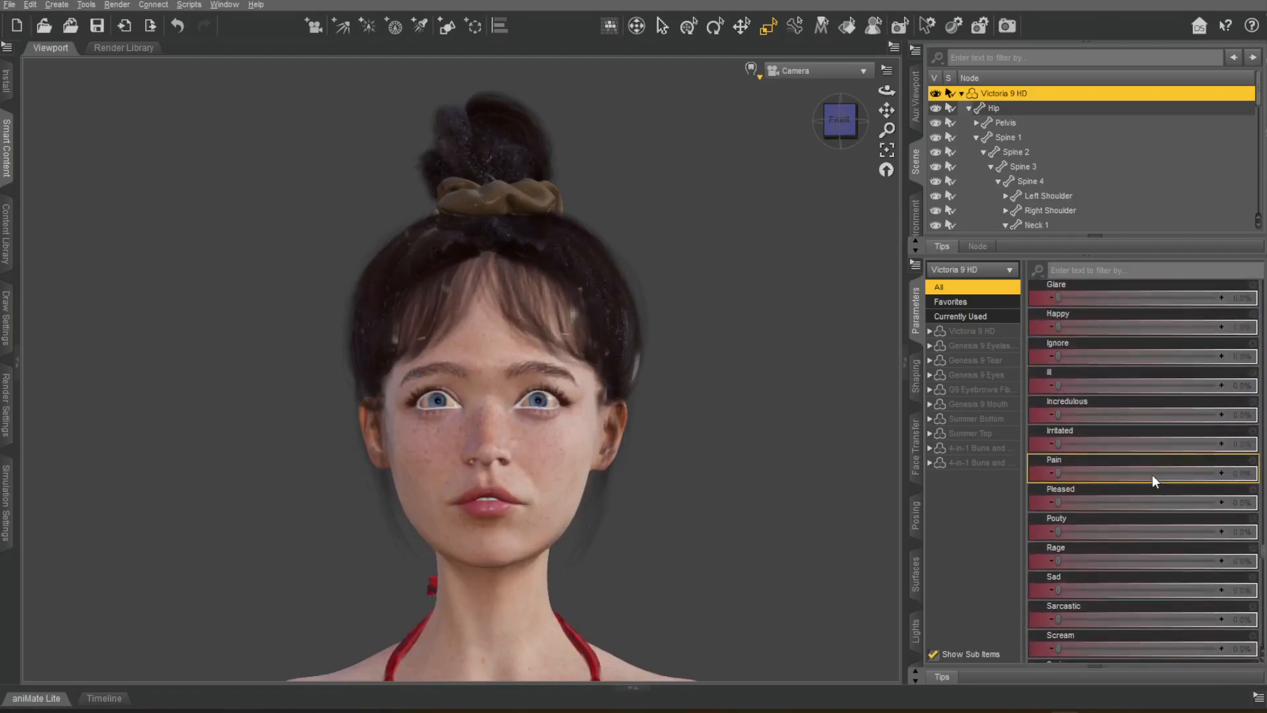
left_click_drag(1211, 431, 1059, 429)
scroll(1139, 520, "down", 6)
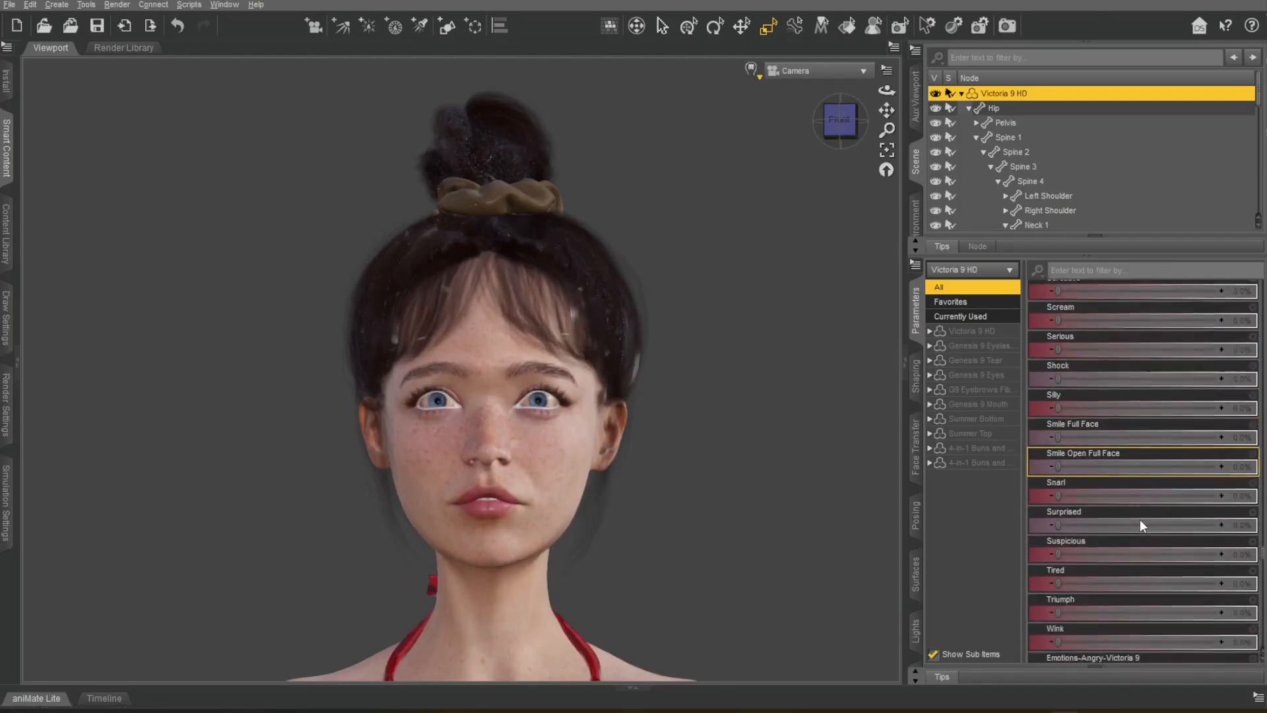
Set the Emotions-Sad Crying-Victoria 9 expression to about 47% on Victoria 9 HD.
scroll(1143, 497, "down", 8)
left_click_drag(1131, 390, 1069, 396)
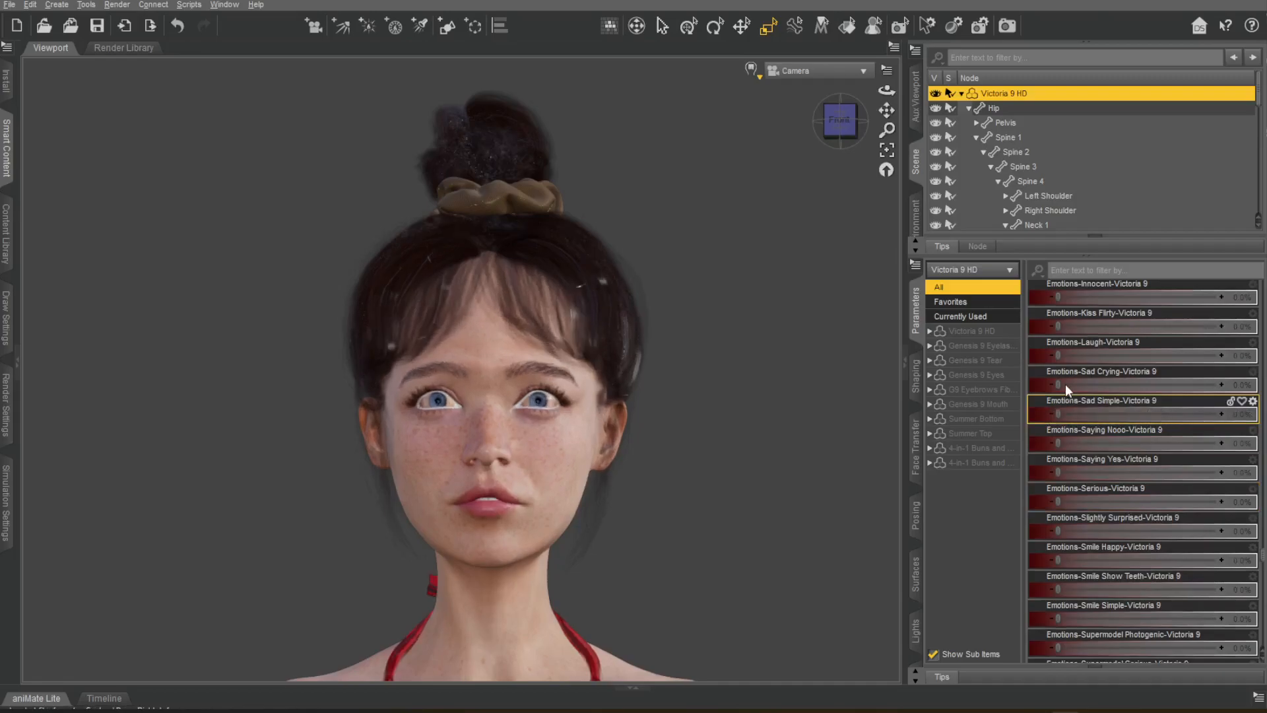
scroll(772, 379, "up", 4)
middle_click_drag(772, 379, 761, 310)
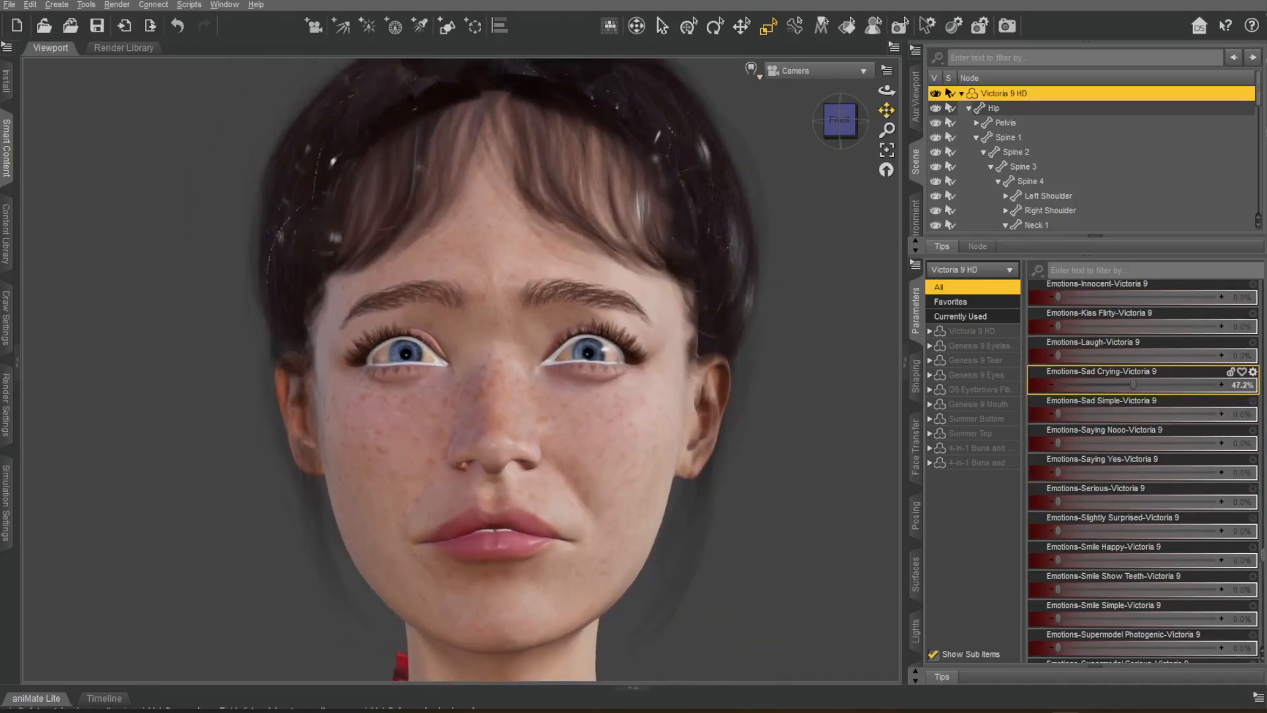
Frame an angled close-up of the sad face and preview it in the viewport with NVIDIA Iray.
right_click_drag(760, 297, 795, 221)
scroll(795, 221, "up", 5)
middle_click_drag(794, 220, 795, 148)
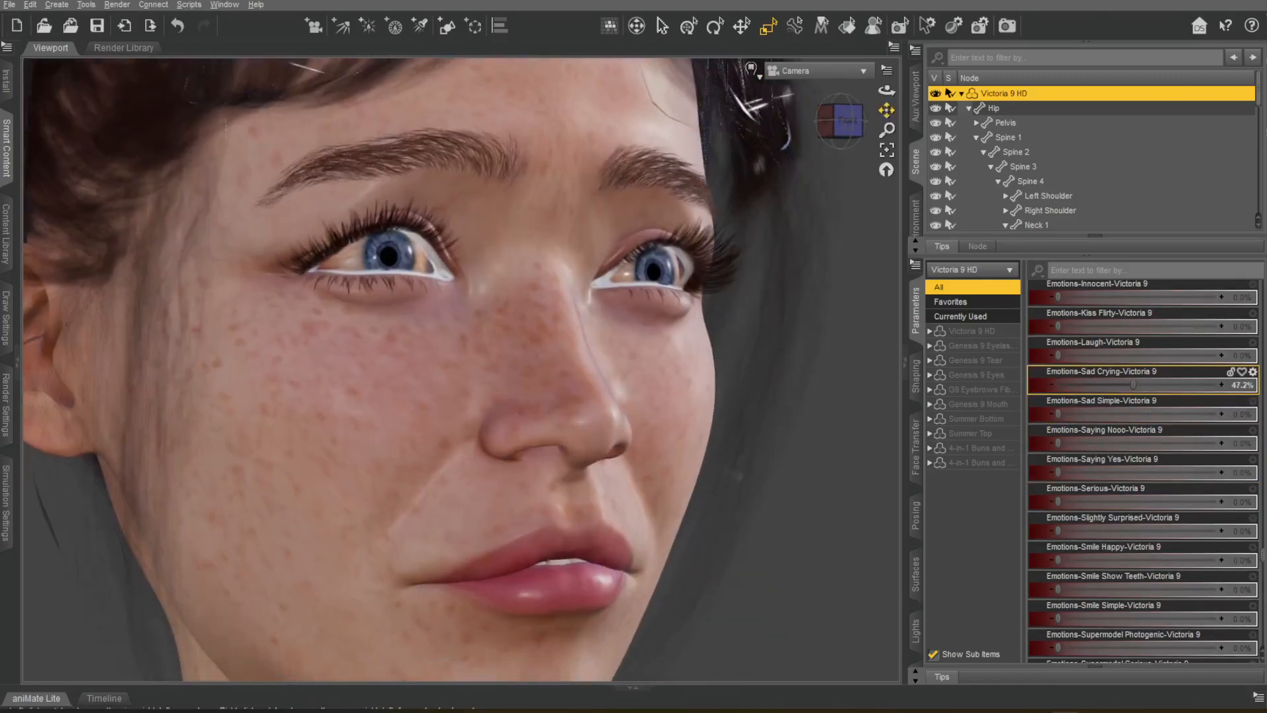
left_click(751, 68)
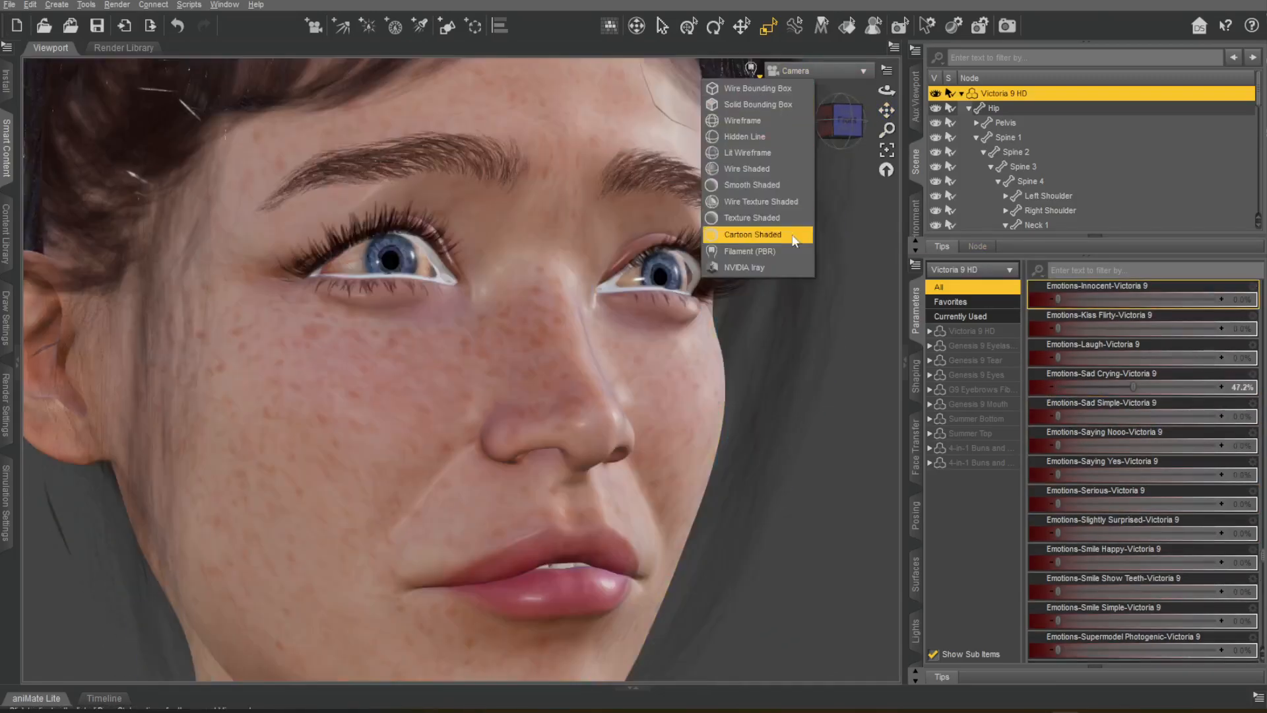
left_click(797, 218)
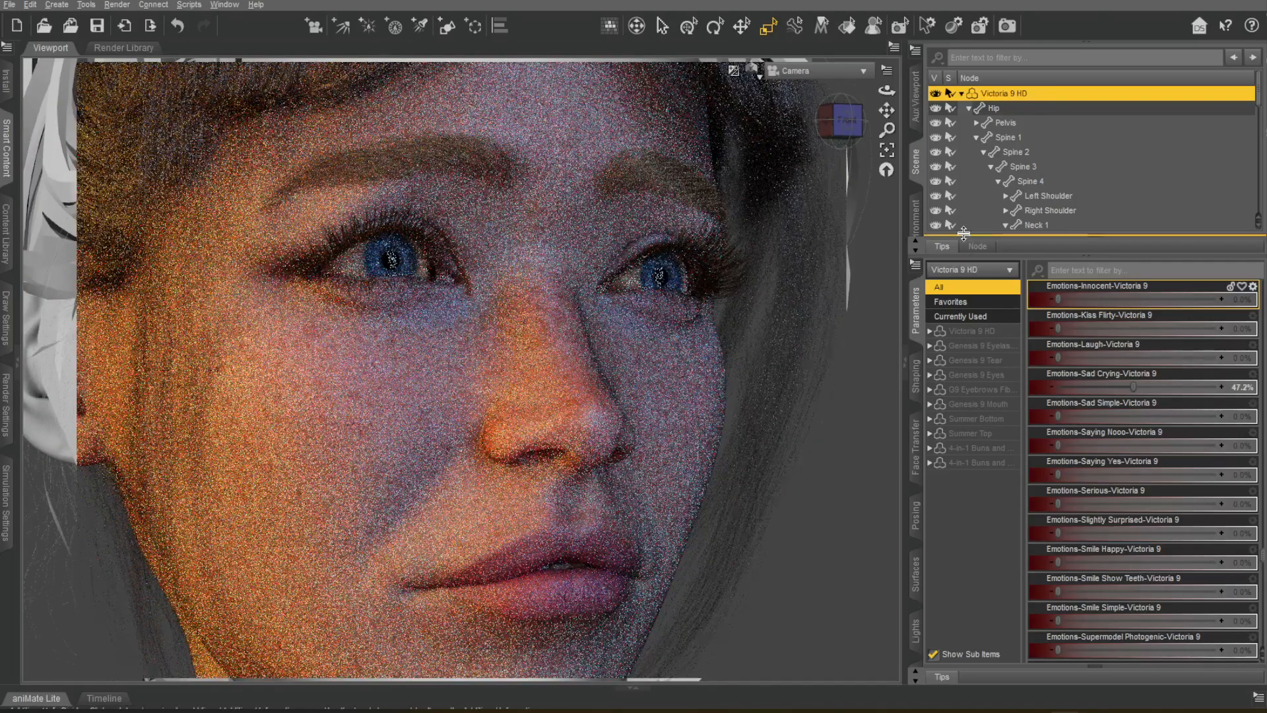
Turn the camera to the opposite side of the face and set the environment's Dome Rotation to about 331.93.
left_click_drag(830, 140, 755, 140)
left_click_drag(887, 110, 834, 80)
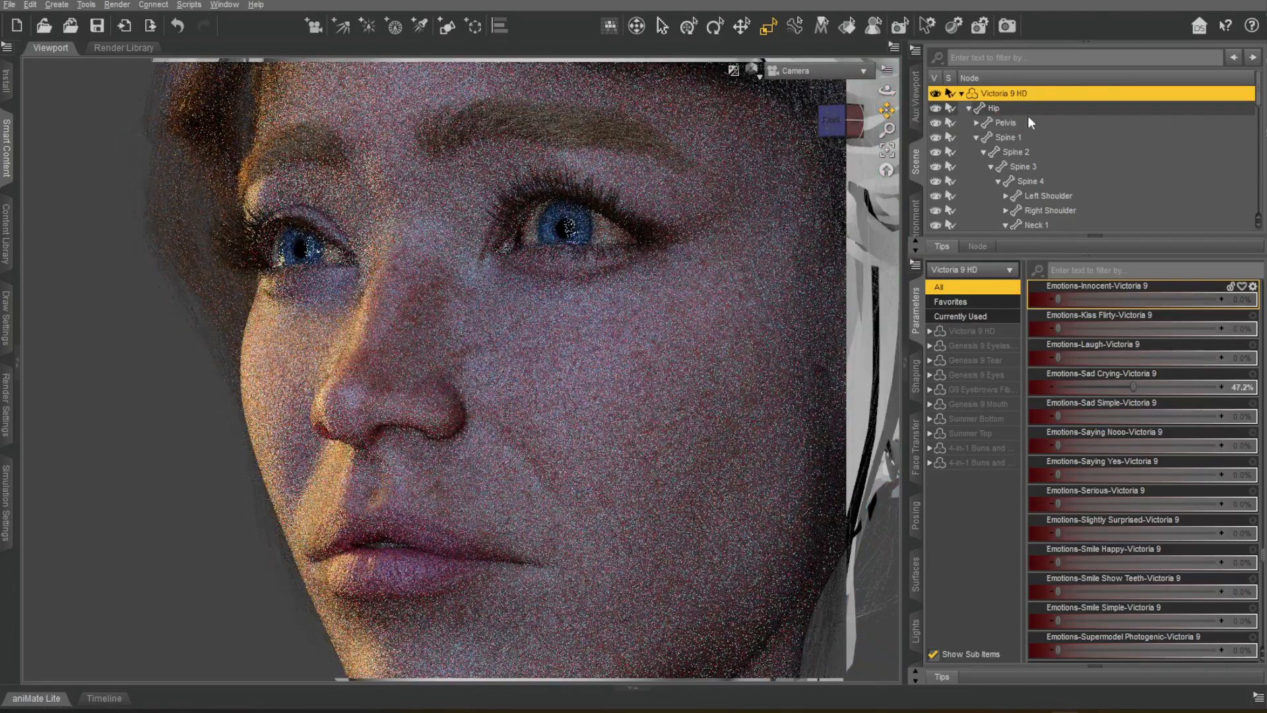
left_click(961, 94)
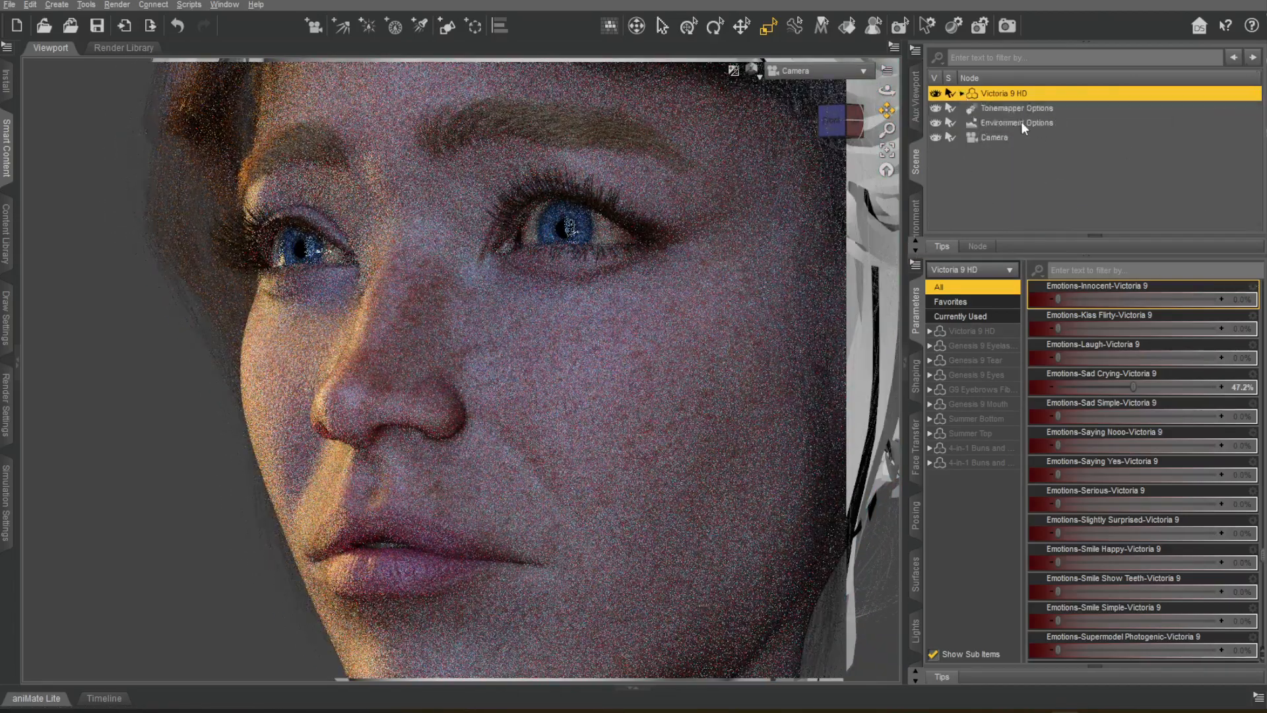
left_click(1020, 111)
key("Return")
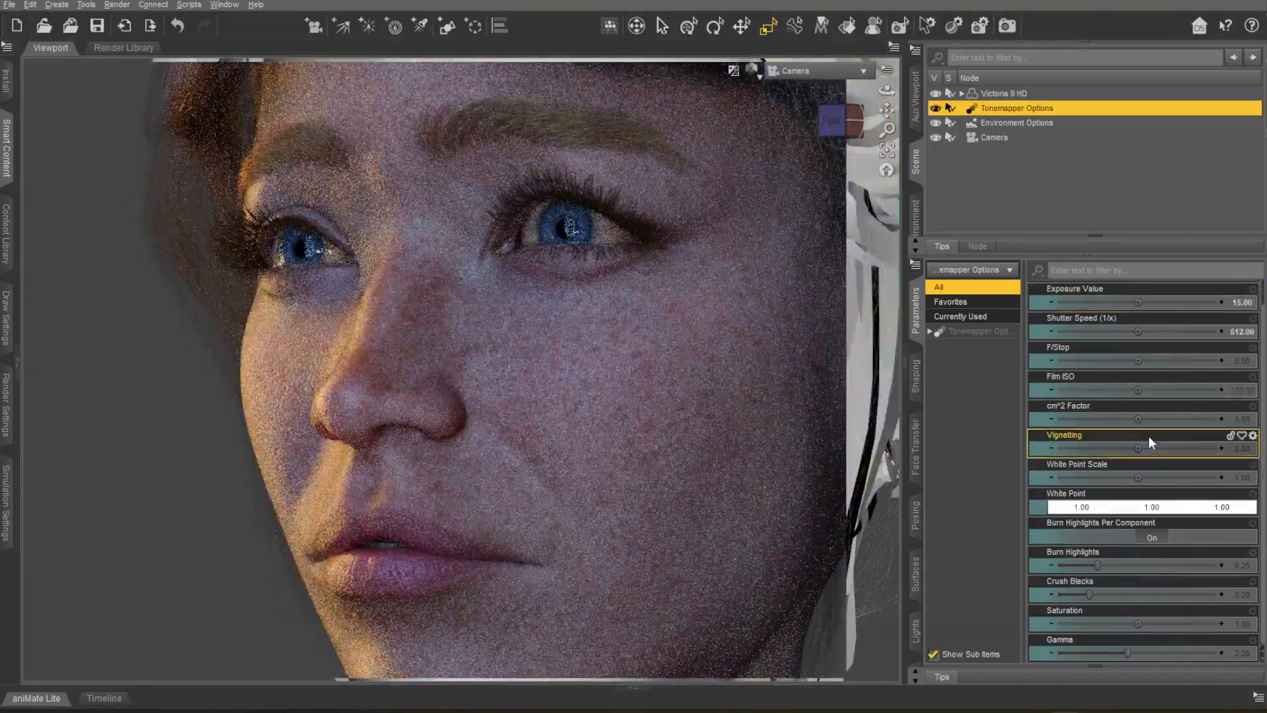
left_click(1017, 123)
mouse_move(1215, 594)
left_mouse_down()
mouse_move(1138, 596)
mouse_move(1205, 594)
left_mouse_up()
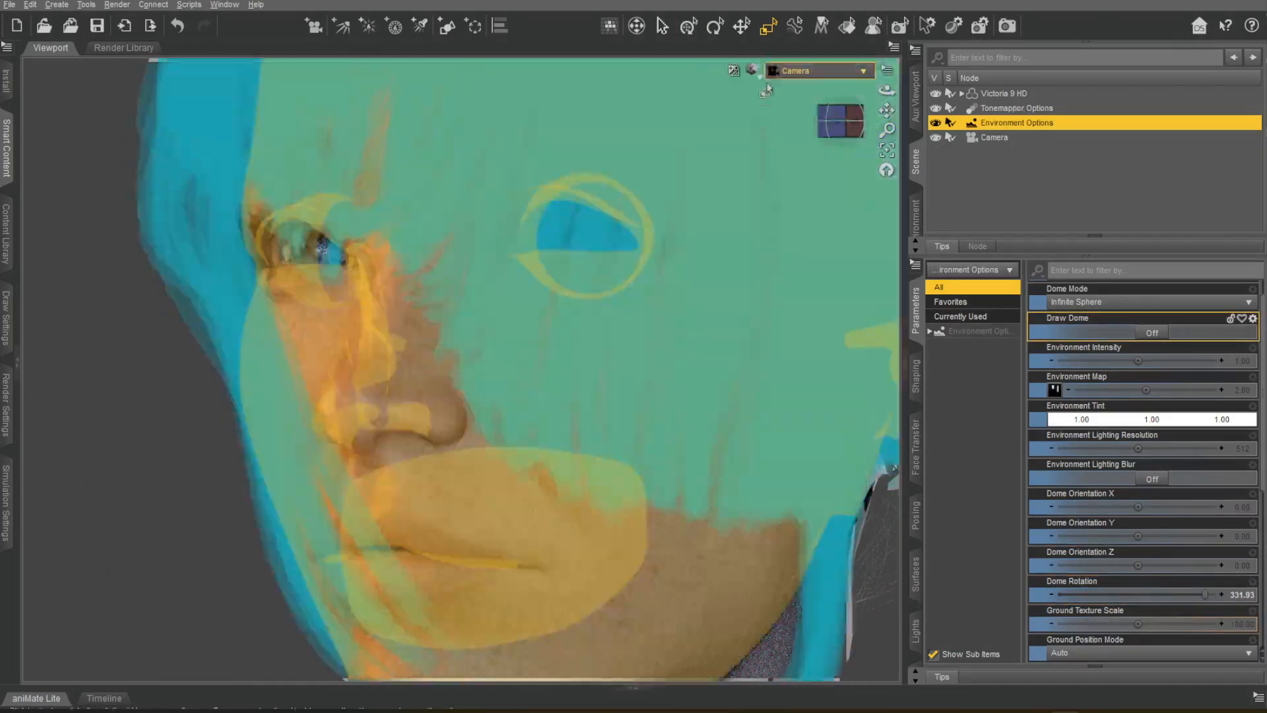
Return the viewport from Iray to textured shading and load the HDRIPS 21 render preset from HDRI PhotoShoot.
left_click(759, 76)
left_click(751, 250)
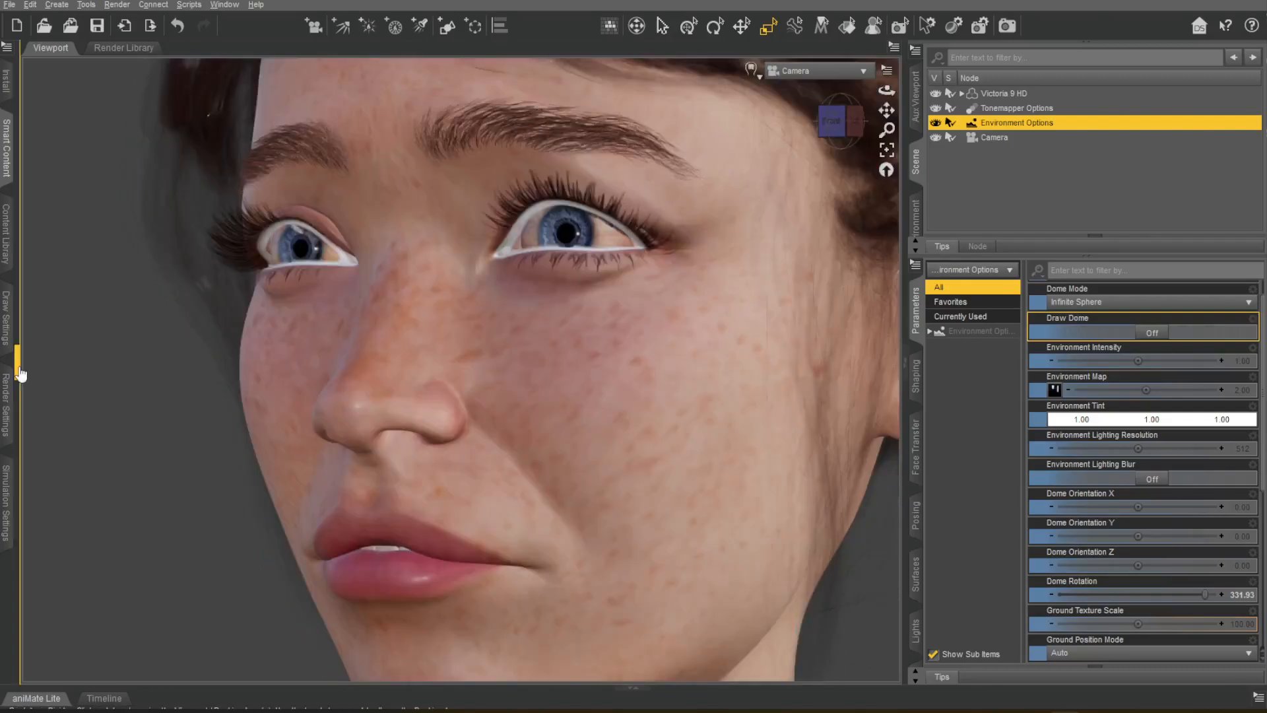
left_click(18, 364)
left_click(39, 319)
left_click(232, 392)
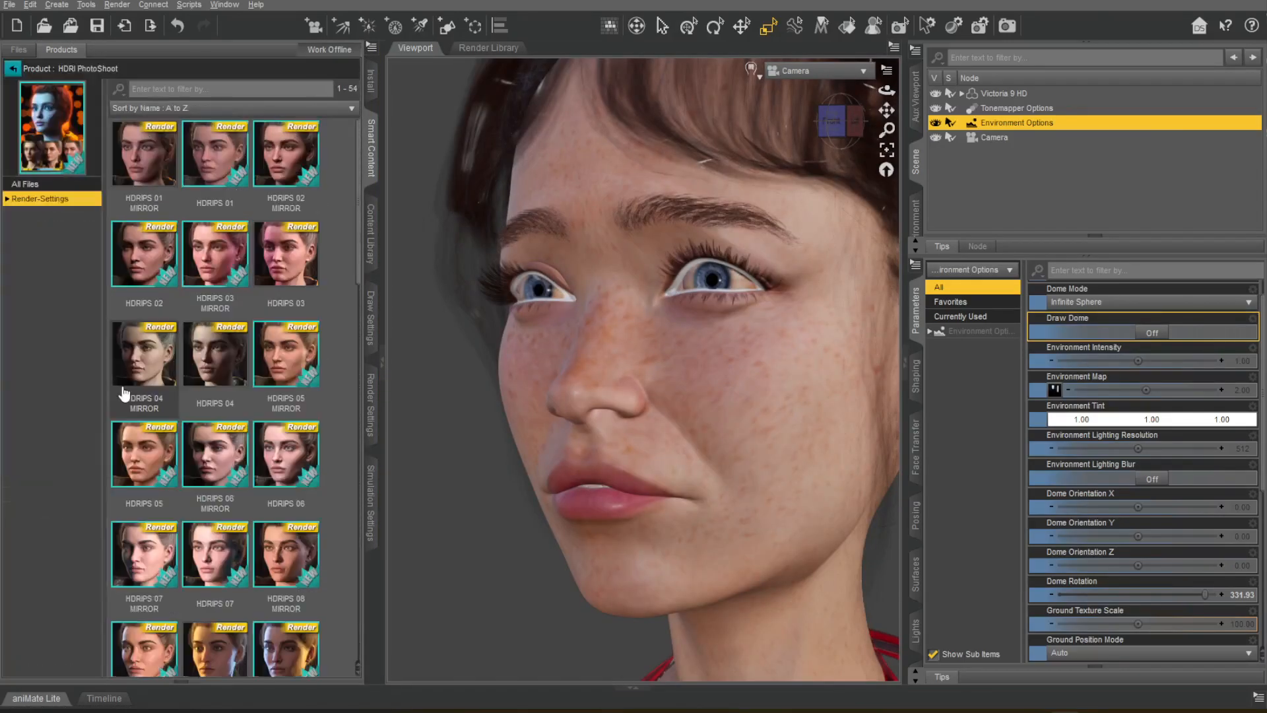
scroll(301, 402, "down", 2)
left_click(301, 403)
Set the Exposure Value in the Tonemapper Options to 15.
left_click(1018, 109)
scroll(1184, 343, "up", 1)
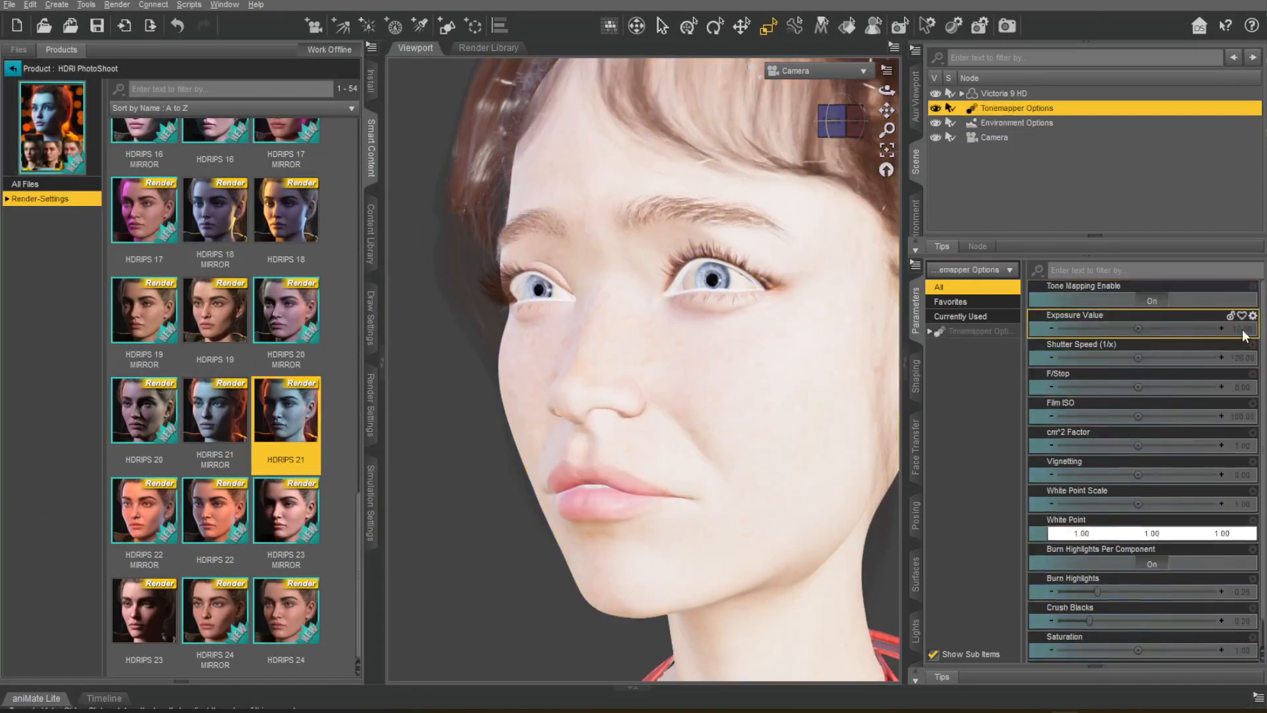
type("15")
key("Return")
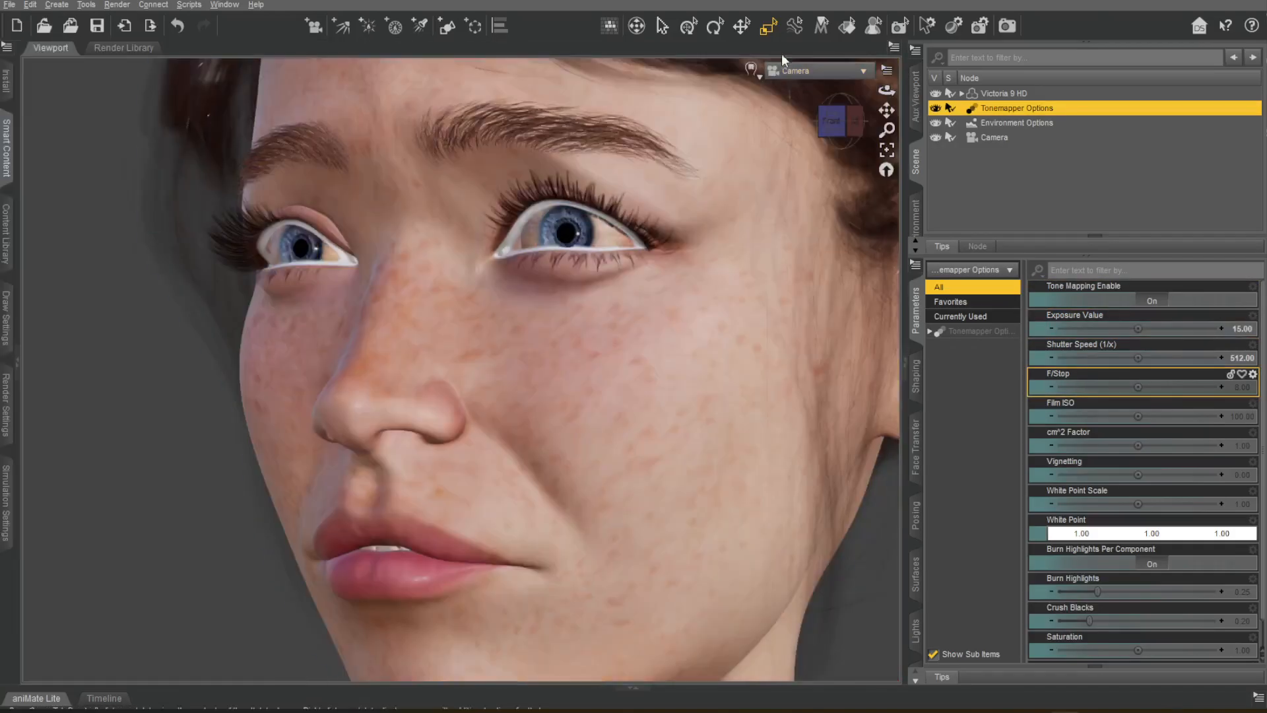
Preview the face with NVIDIA Iray and set the environment's Dome Rotation to about 74.31.
left_click(752, 69)
left_click(739, 267)
left_click(1003, 123)
mouse_move(1056, 623)
left_mouse_down()
mouse_move(1187, 620)
mouse_move(1090, 621)
left_mouse_up()
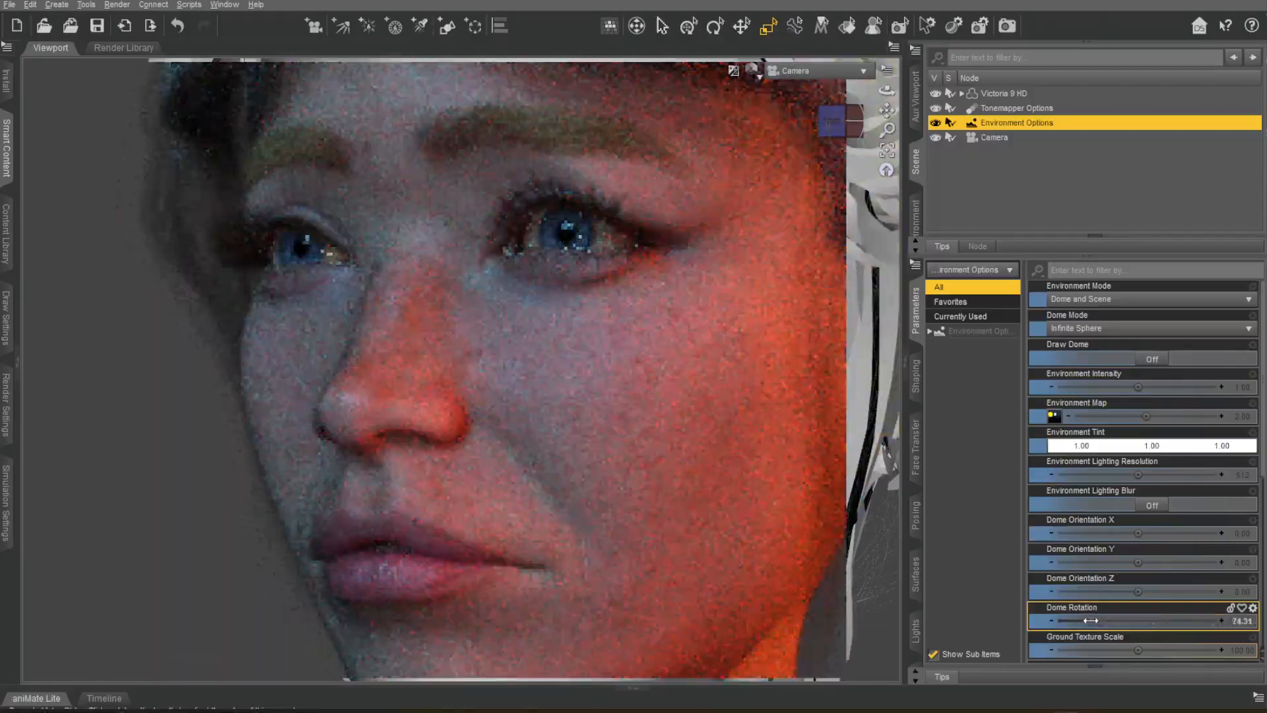
Split the viewport side by side and examine the figure and camera from the side next to the Iray preview.
scroll(1181, 620, "down", 1)
left_click(894, 47)
left_click(933, 77)
left_click(995, 138)
scroll(1187, 555, "down", 2)
scroll(1162, 501, "down", 5)
left_click(816, 160)
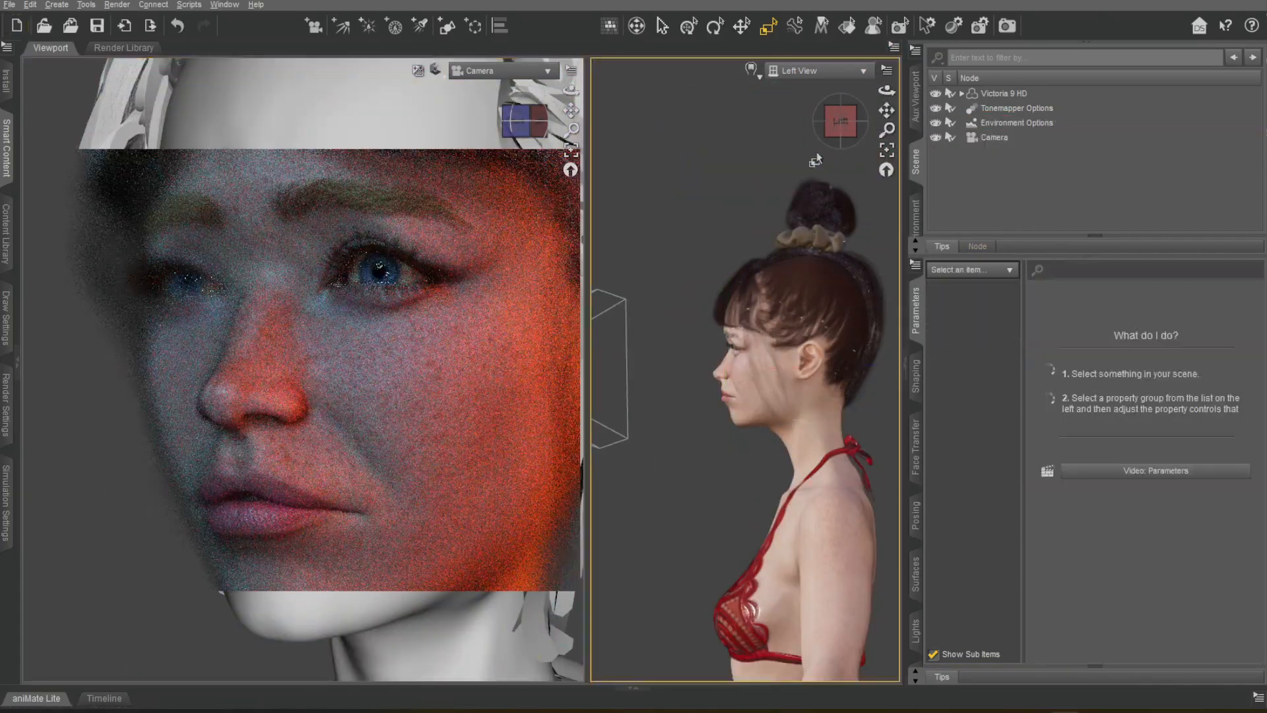
left_click(819, 70)
left_click(839, 174)
middle_click_drag(840, 176, 806, 275)
Set the camera's depth-of-field F/Stop to about 70.50 and view the face through the camera in a single viewport.
left_click(994, 137)
scroll(858, 195, "up", 8)
middle_click_drag(858, 195, 844, 284)
left_click_drag(886, 110, 902, 211)
scroll(851, 132, "up", 3)
left_click_drag(837, 127, 813, 129)
left_click_drag(1138, 536, 1166, 535)
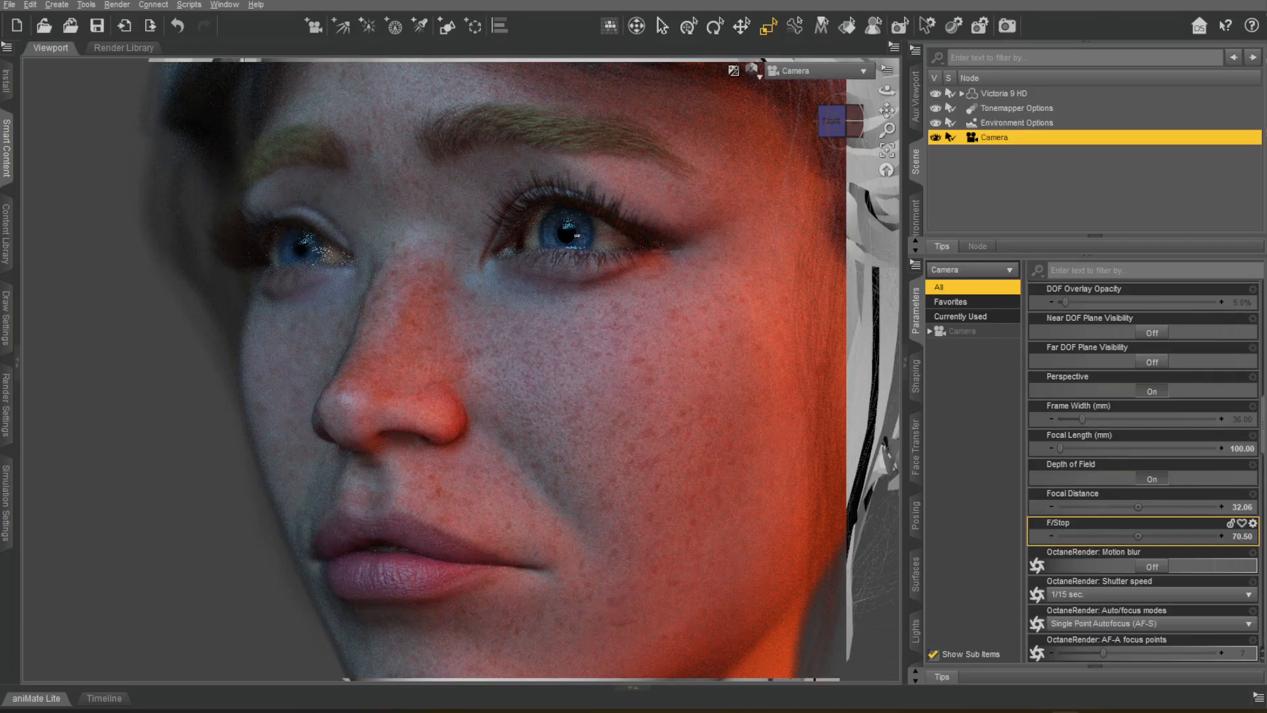
left_click(836, 125)
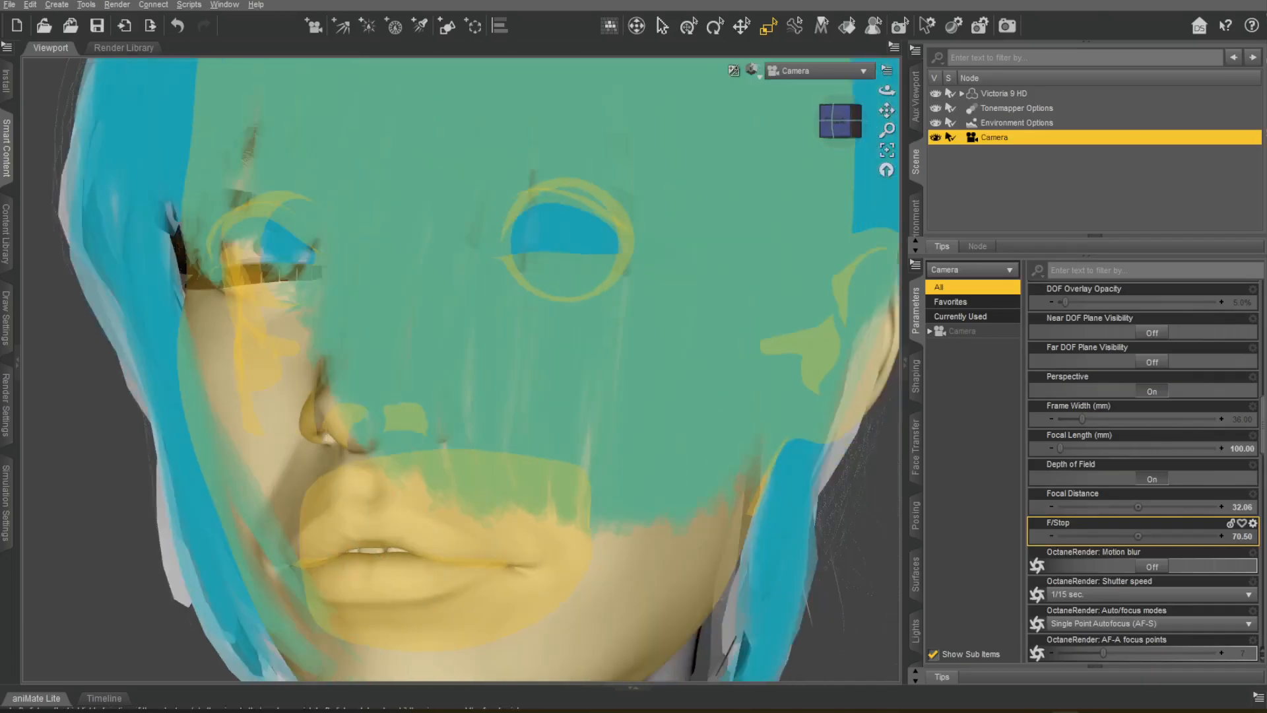